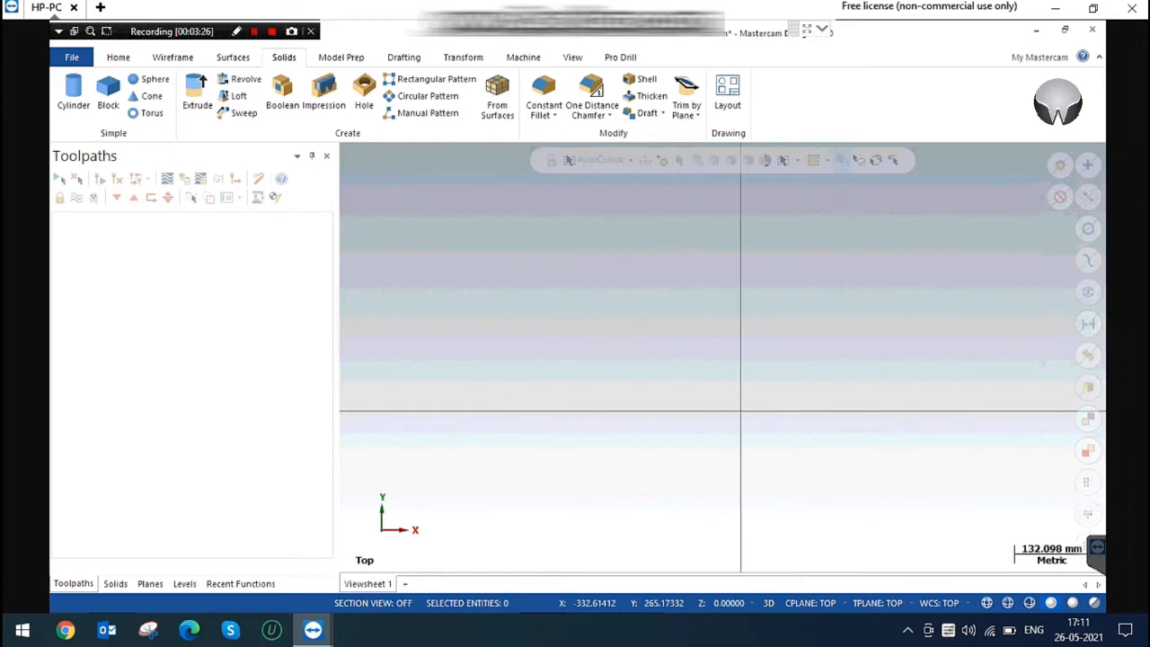
Draw a center-anchored rectangle of about 422 × 353 mm at the origin, with surface creation turned off.
click(559, 262)
click(172, 57)
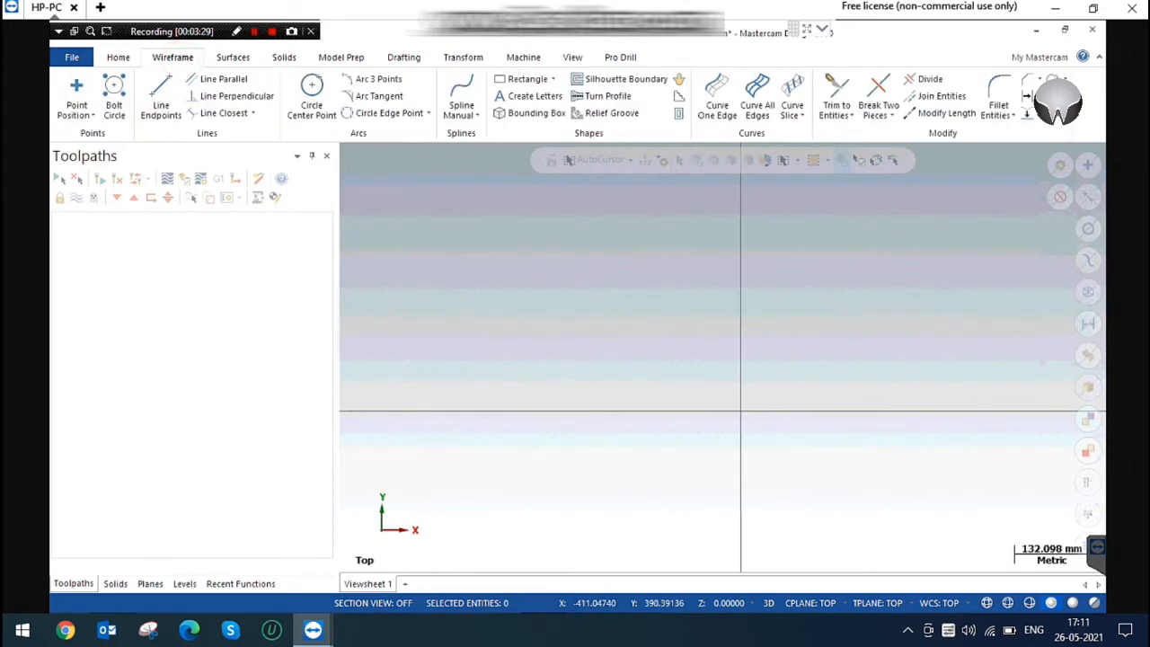
click(512, 78)
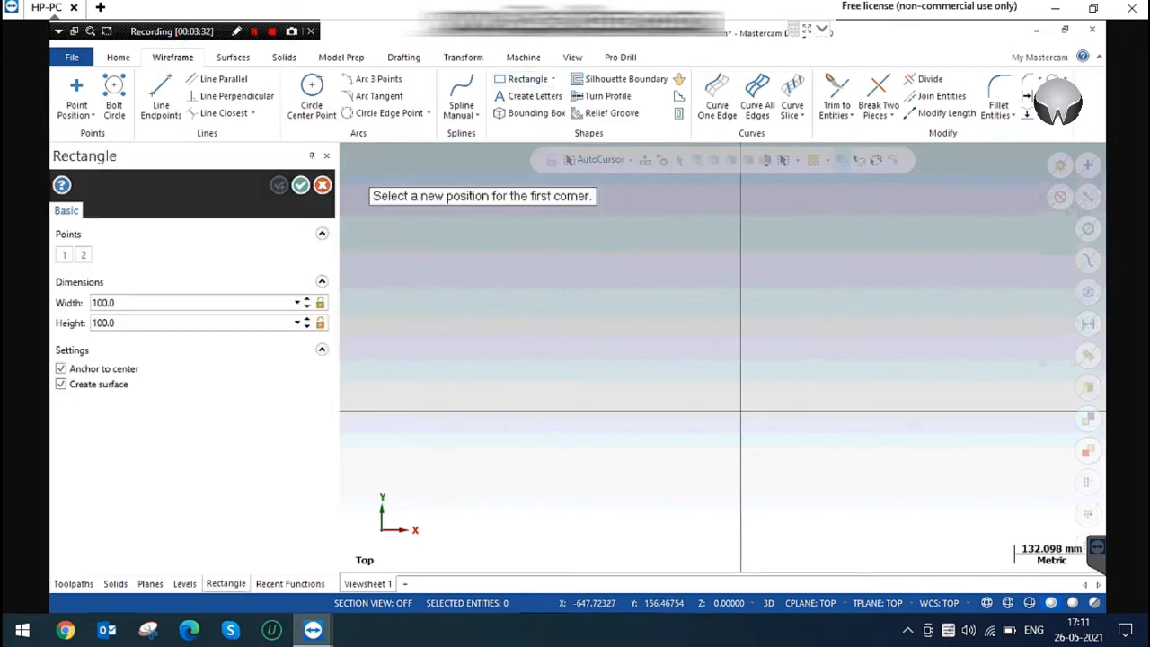
click(93, 385)
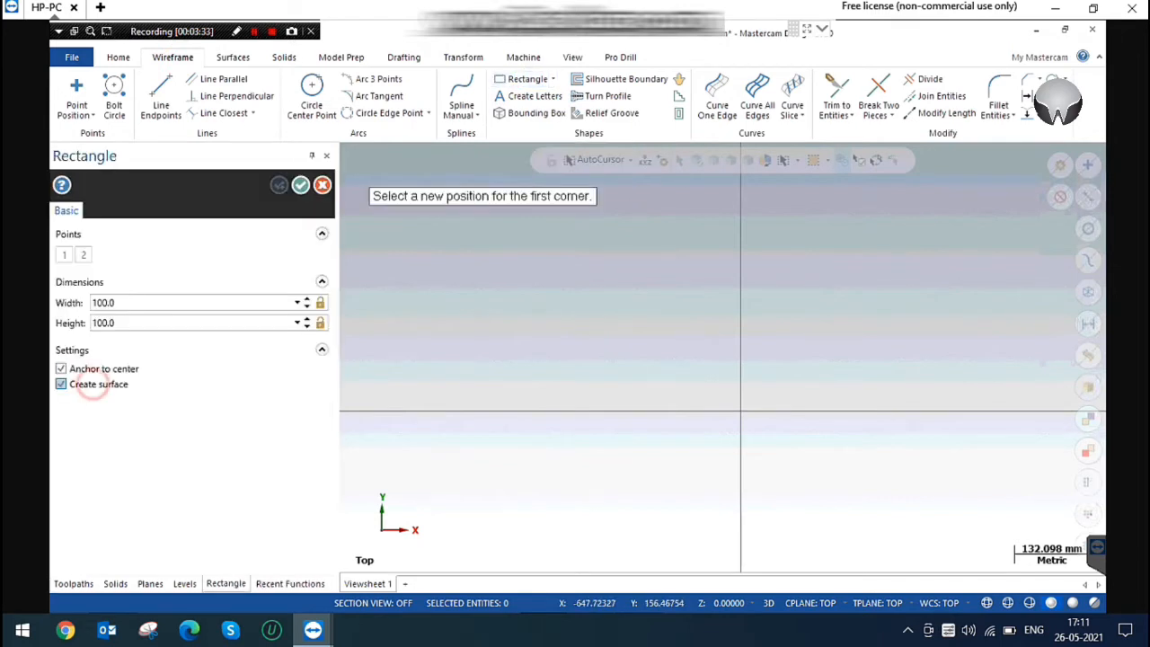
click(740, 411)
click(859, 509)
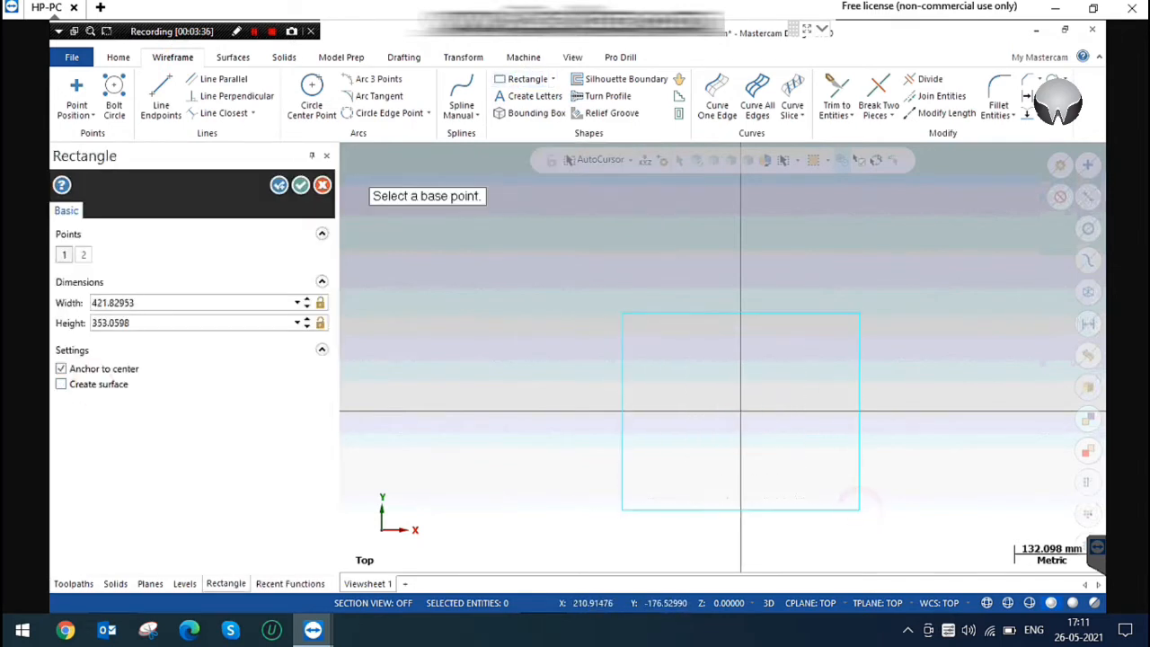
click(300, 184)
scroll(500, 286, down, 1)
scroll(494, 269, up, 1)
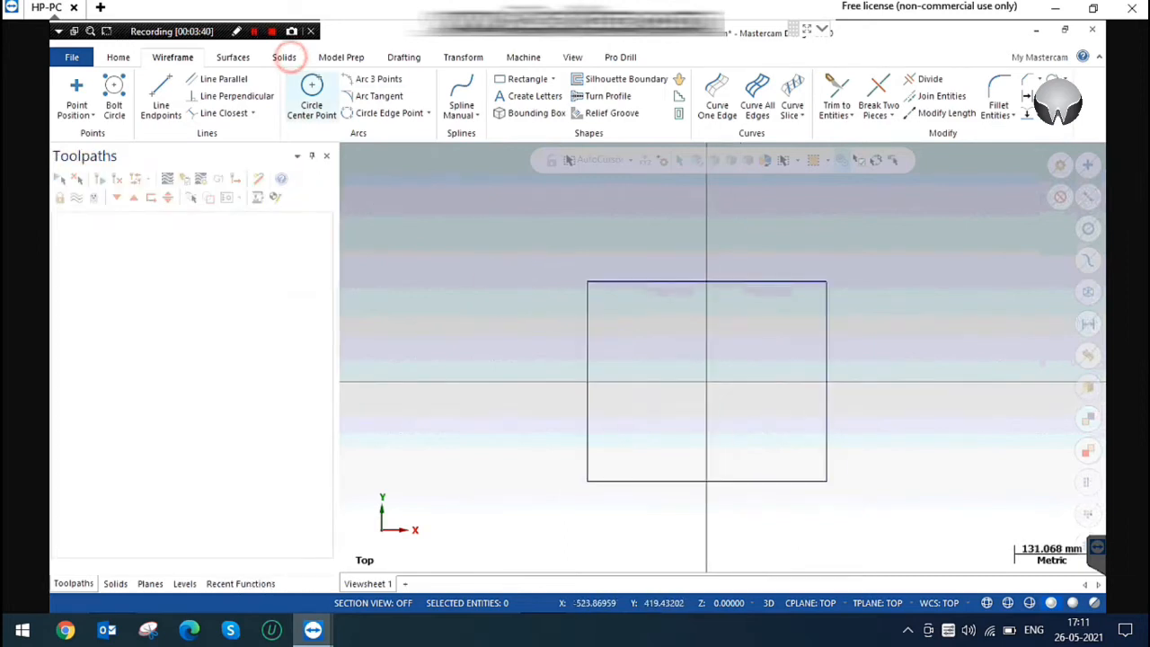
Set up a solid Extrude of the rectangle's chain as a new body with a distance of 100 mm, viewed isometrically.
click(284, 57)
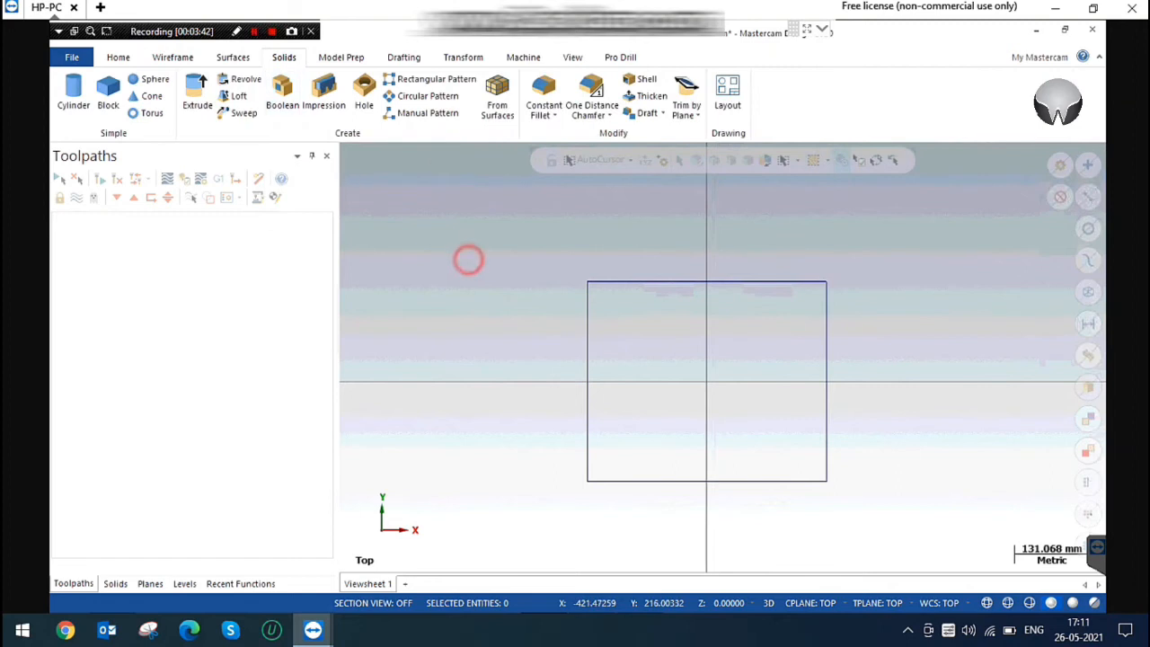
click(197, 94)
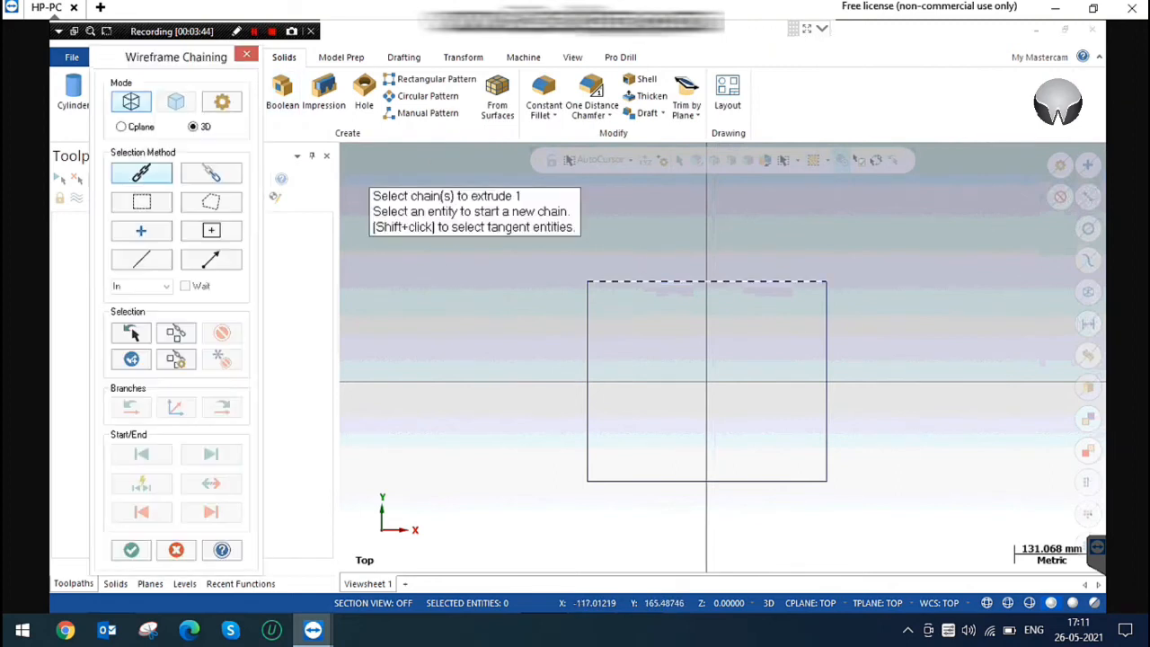
click(636, 282)
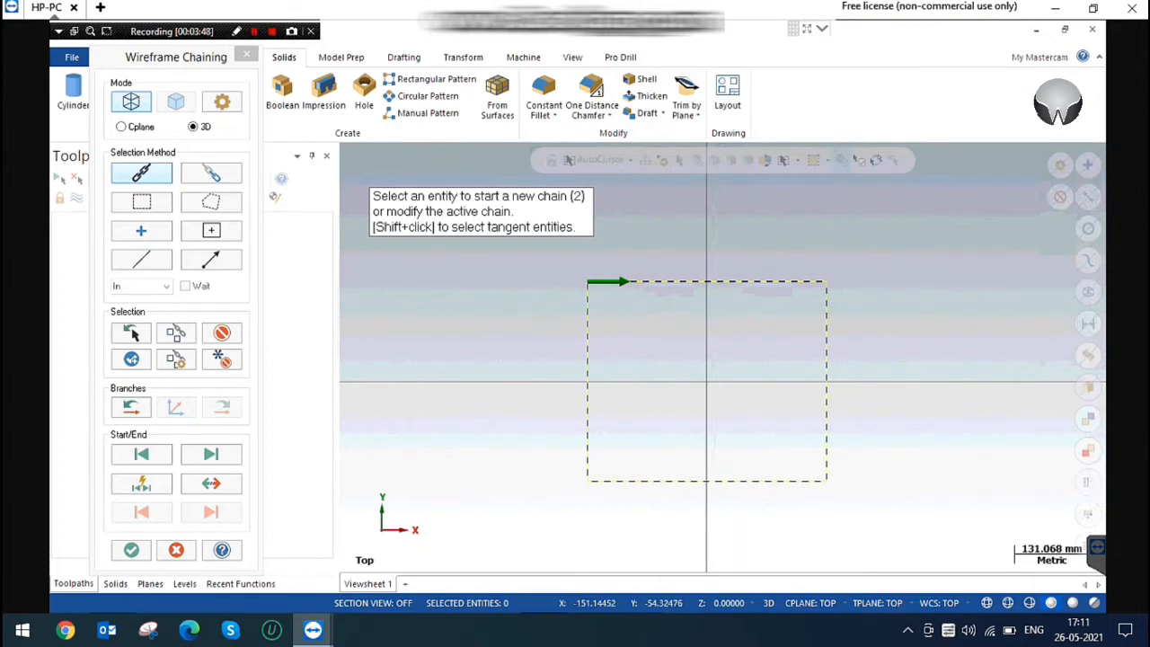
click(131, 549)
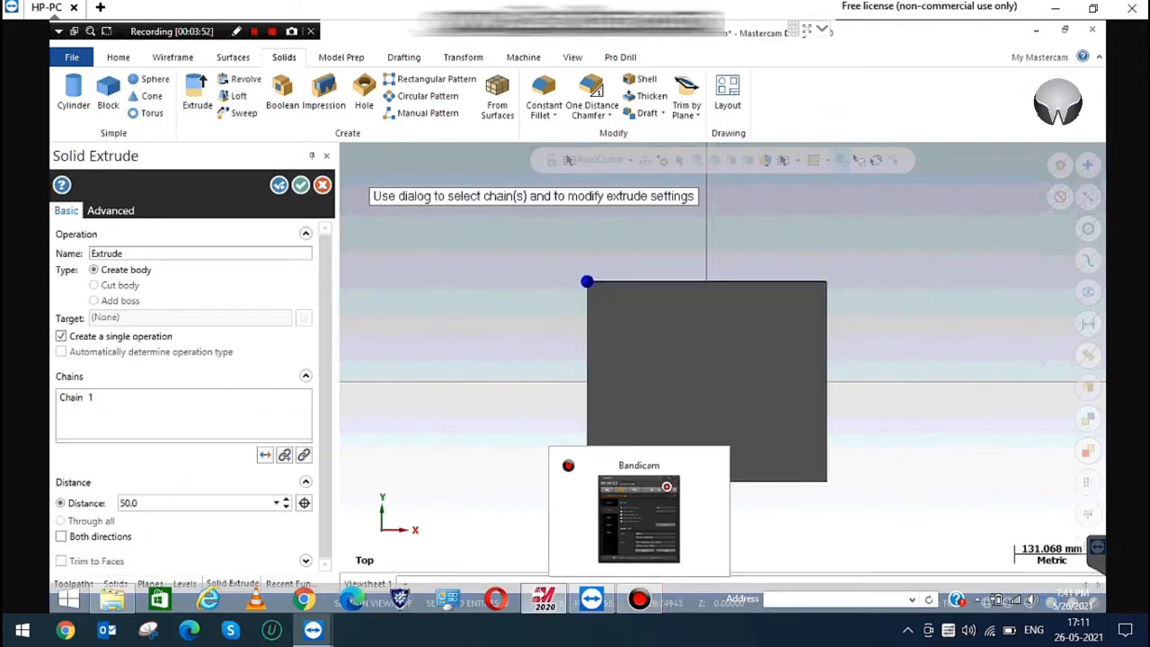
right_click(433, 226)
click(526, 357)
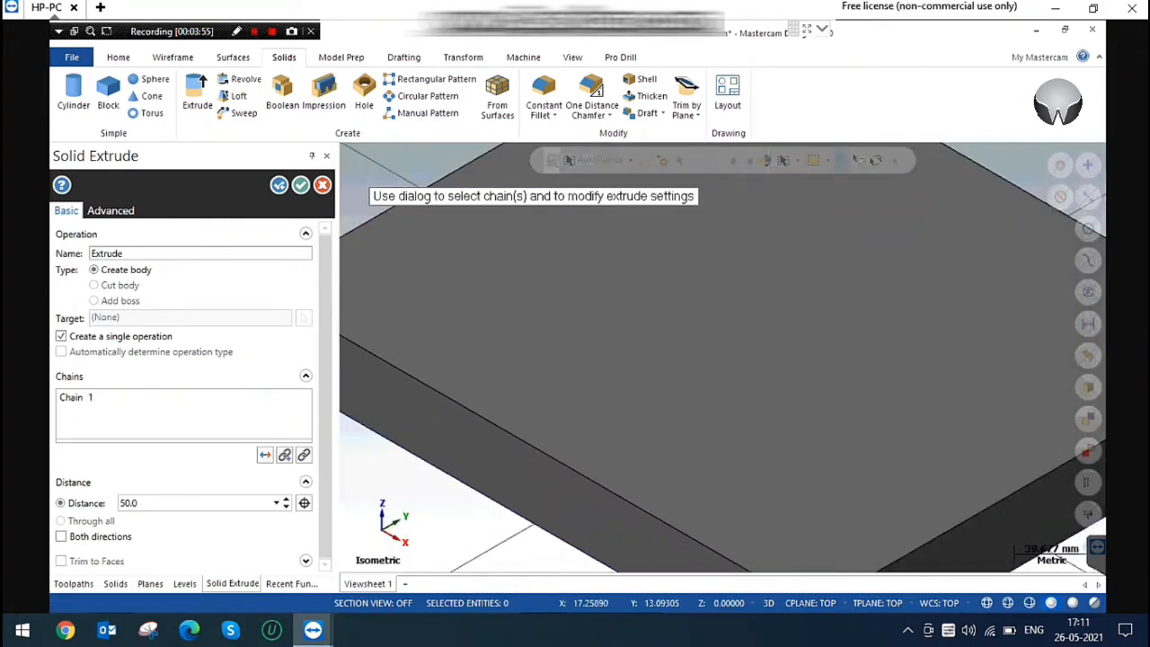
click(195, 501)
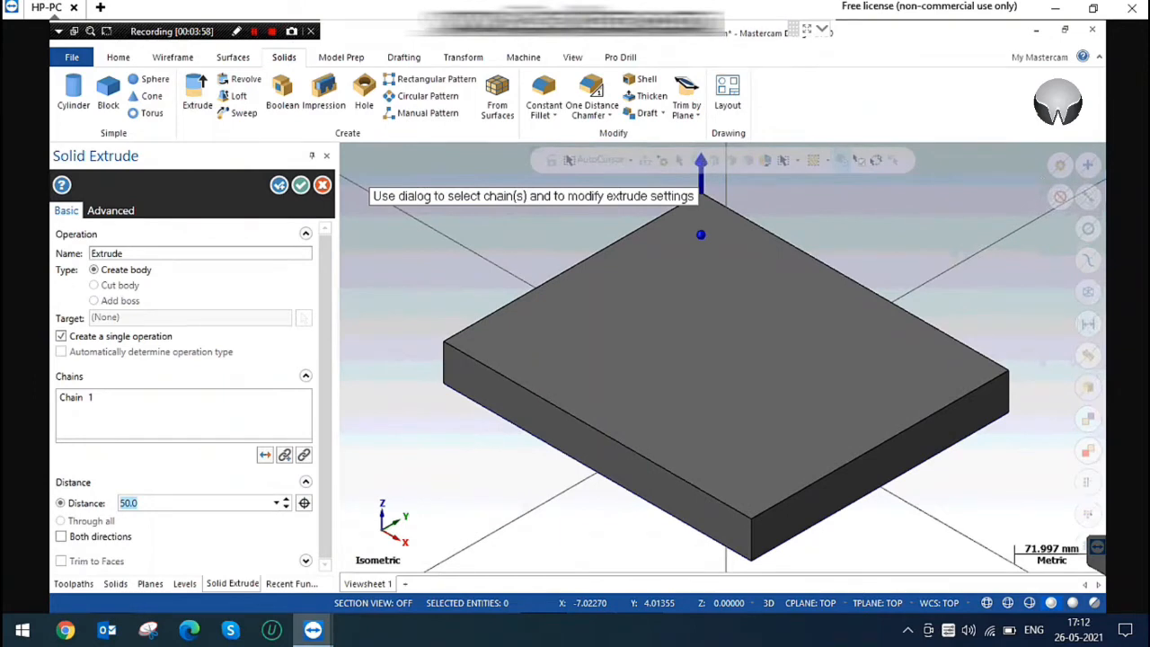
text(100)
key(Return)
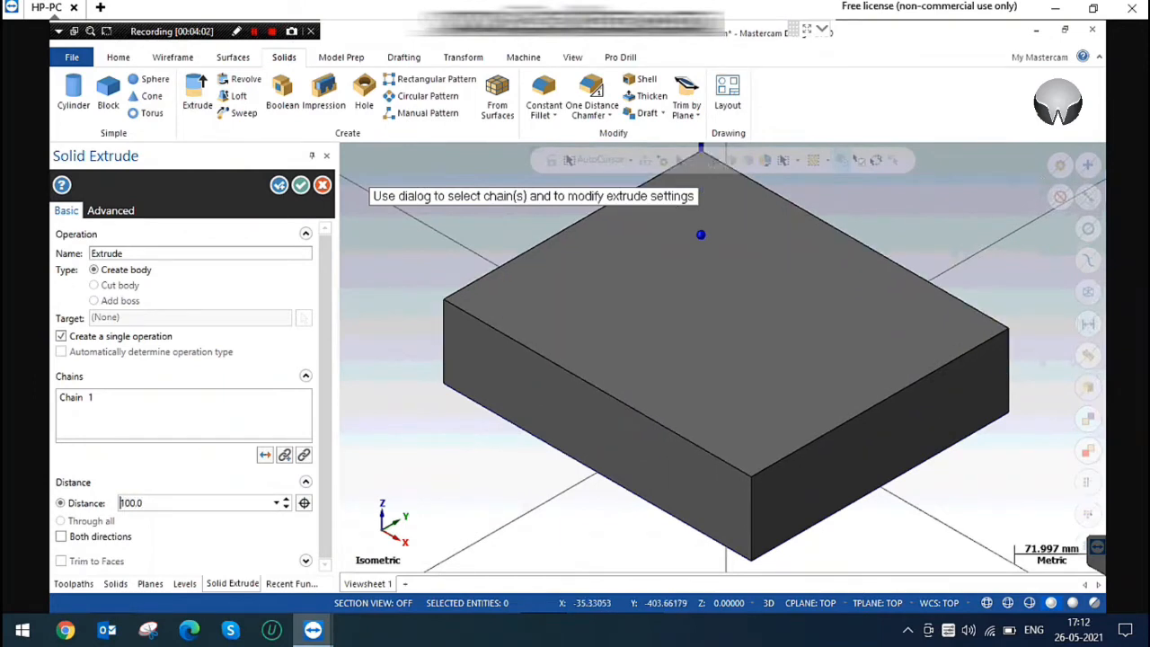
scroll(781, 417, down, 2)
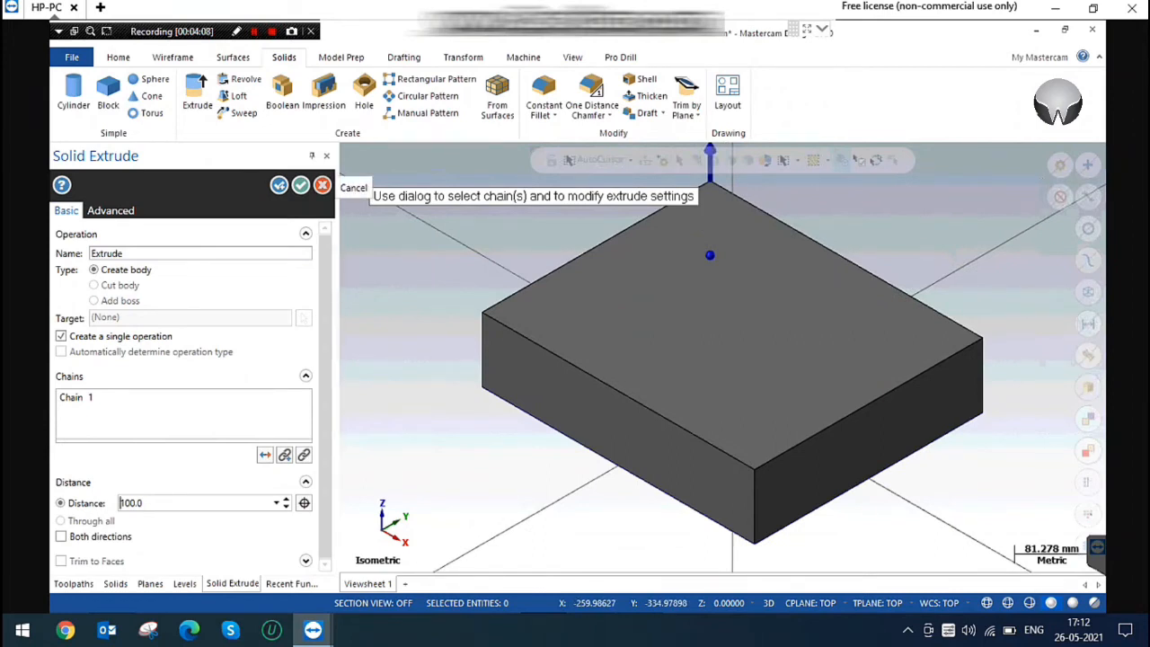
Try a 5° draft on the extrusion's walls, remove it, and return to the basic extrude settings.
click(110, 210)
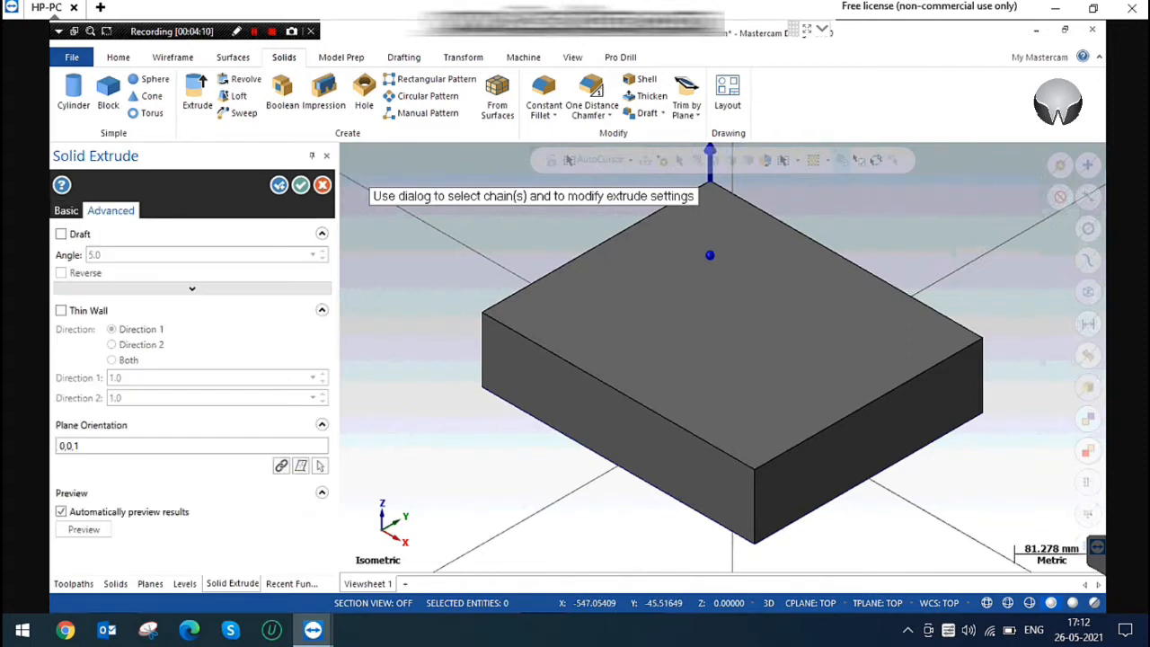
click(61, 233)
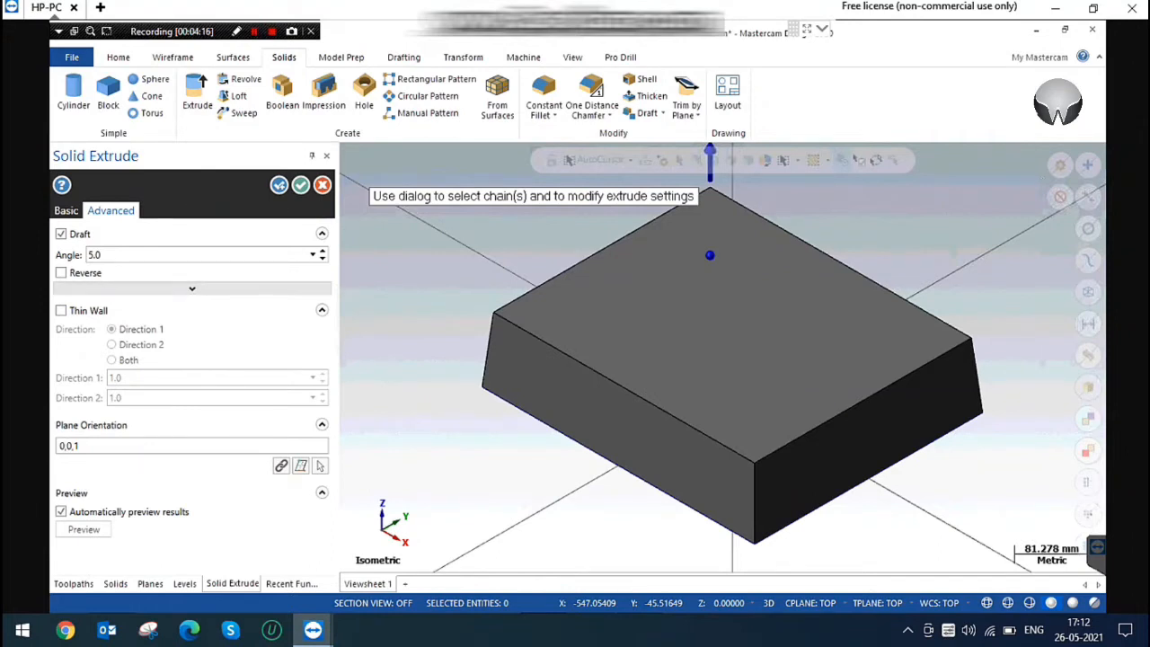
click(60, 234)
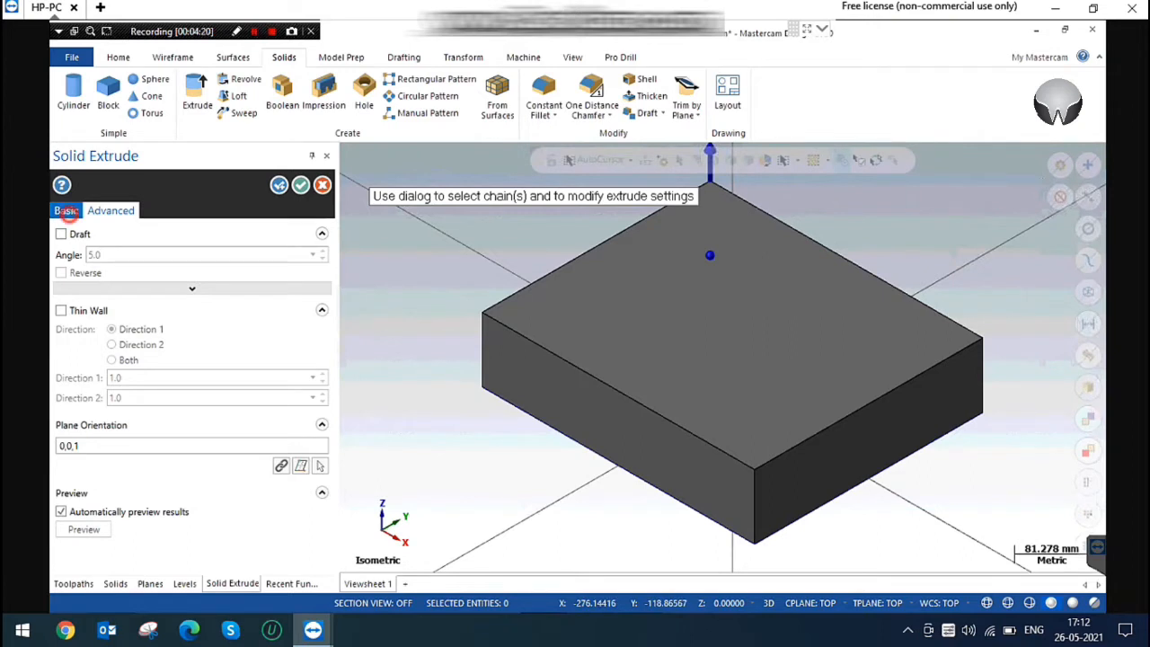
click(66, 210)
double_click(158, 503)
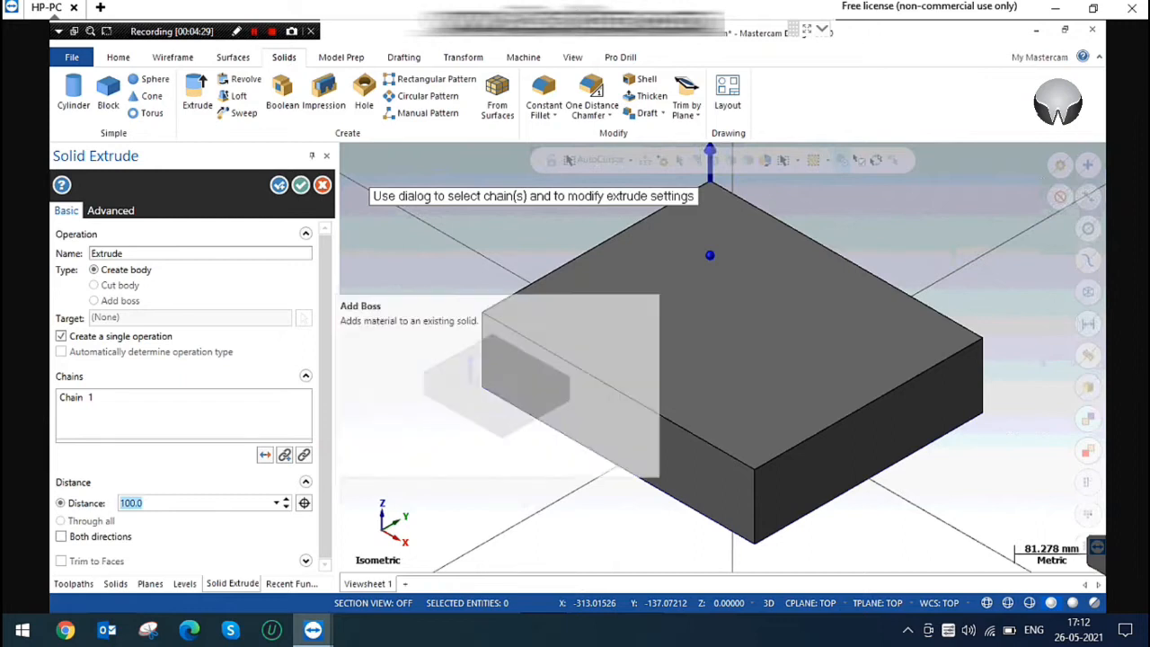
click(327, 337)
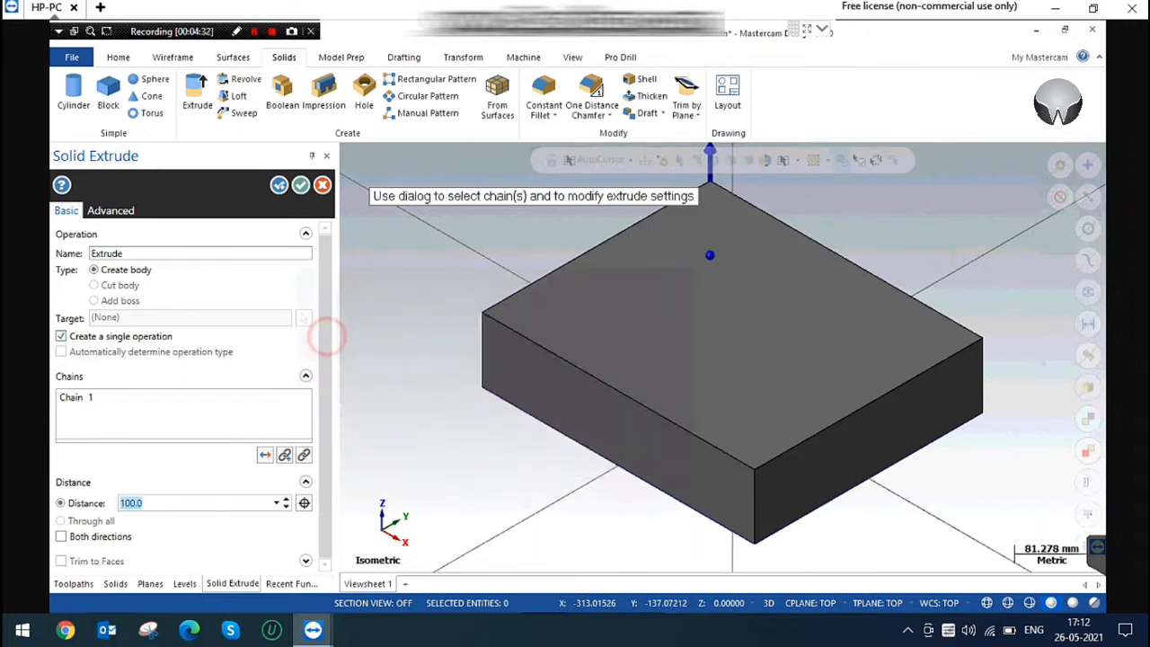
Flip the chain's extrusion direction down and back up, and try extruding in both directions.
click(123, 397)
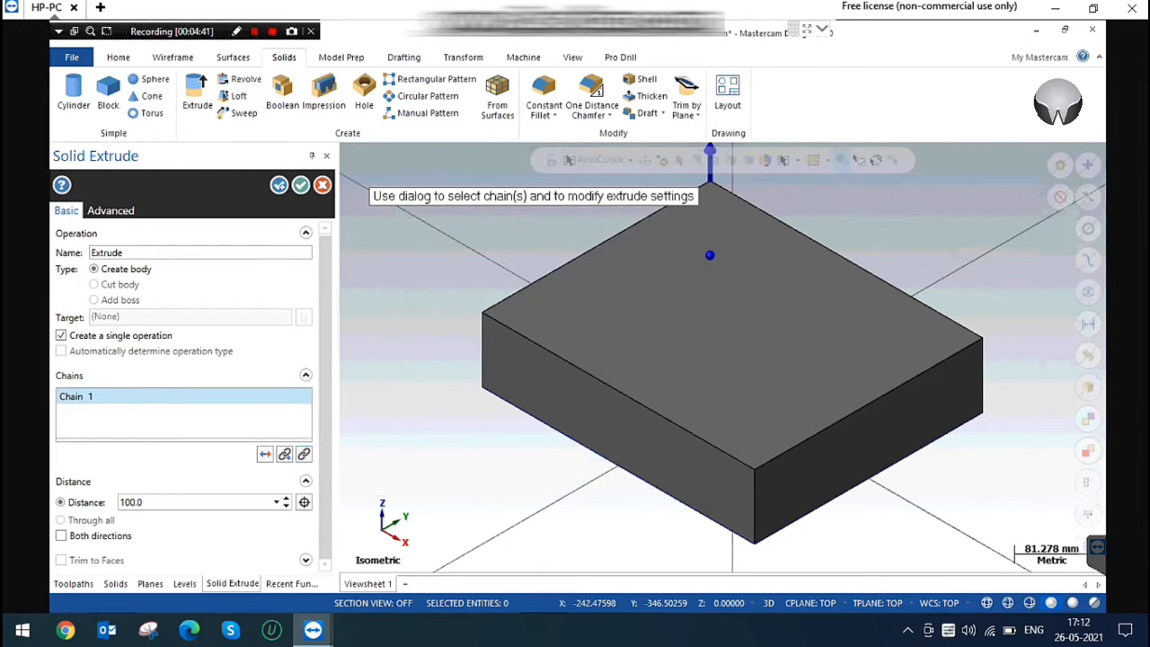
click(265, 454)
click(265, 454)
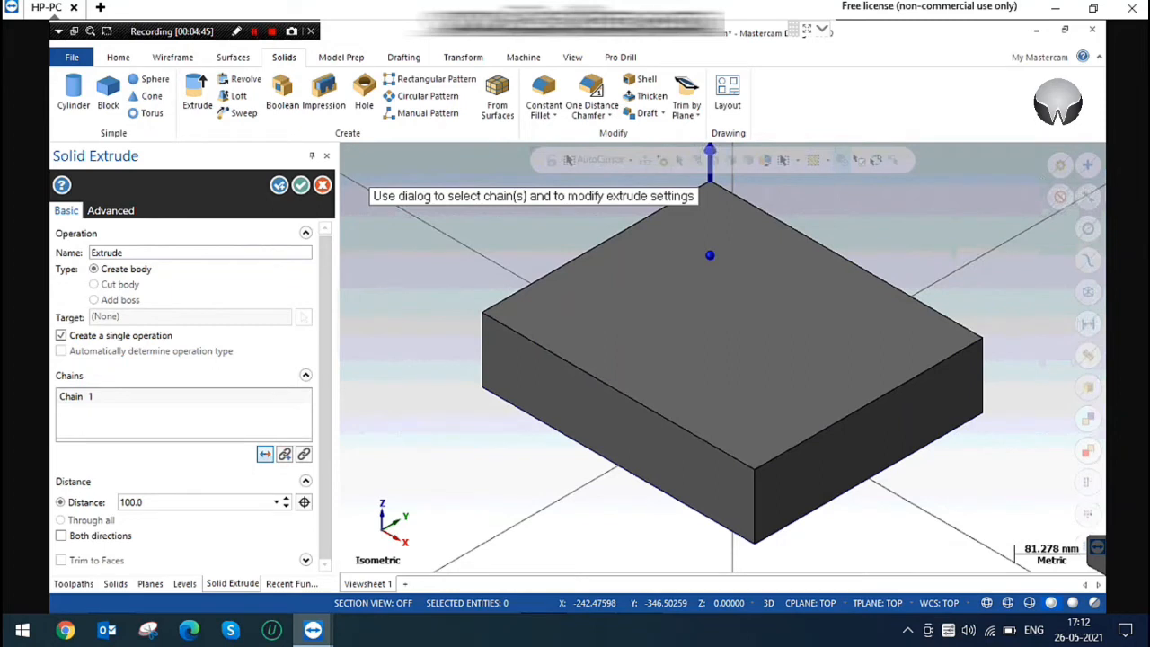
click(265, 453)
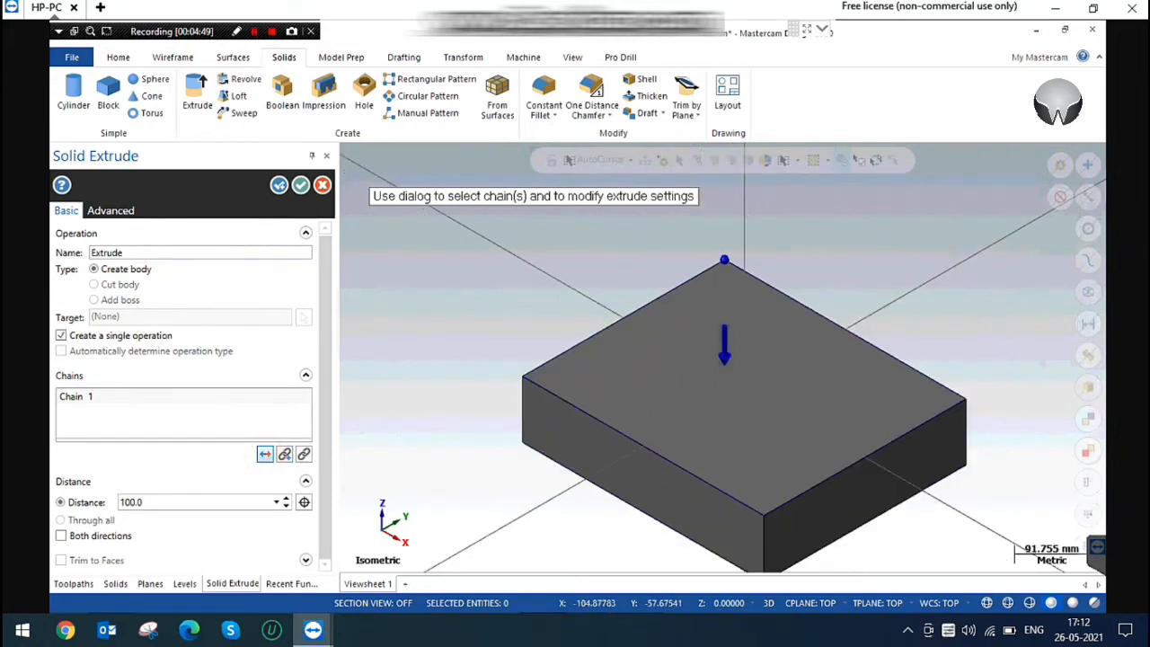
click(265, 453)
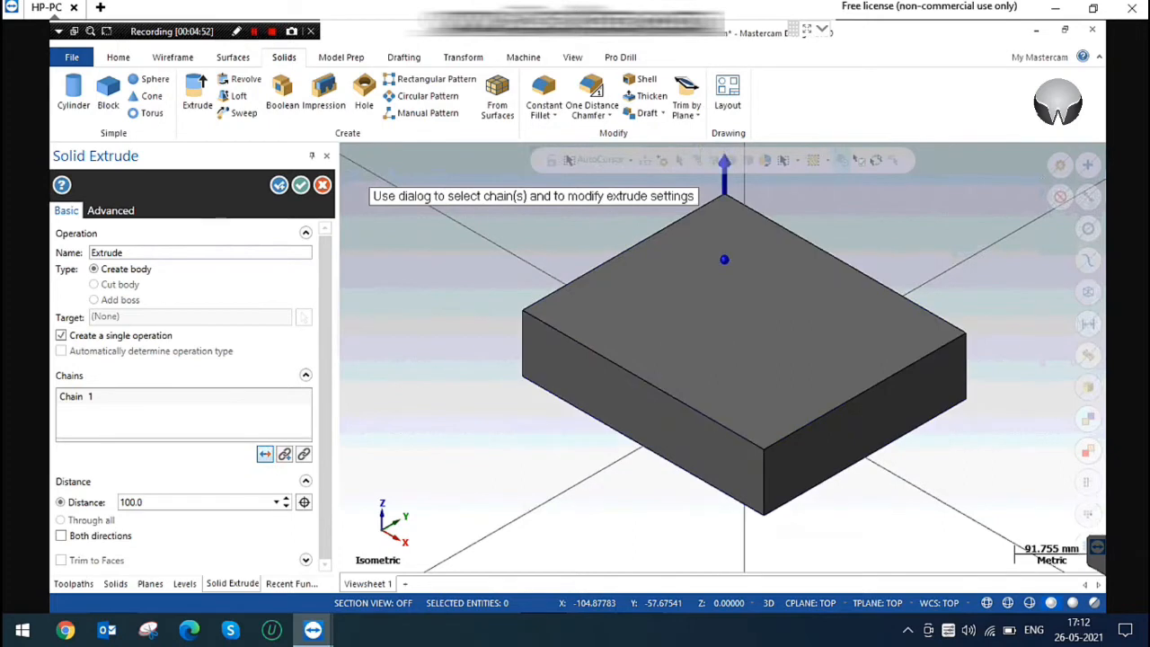
click(88, 535)
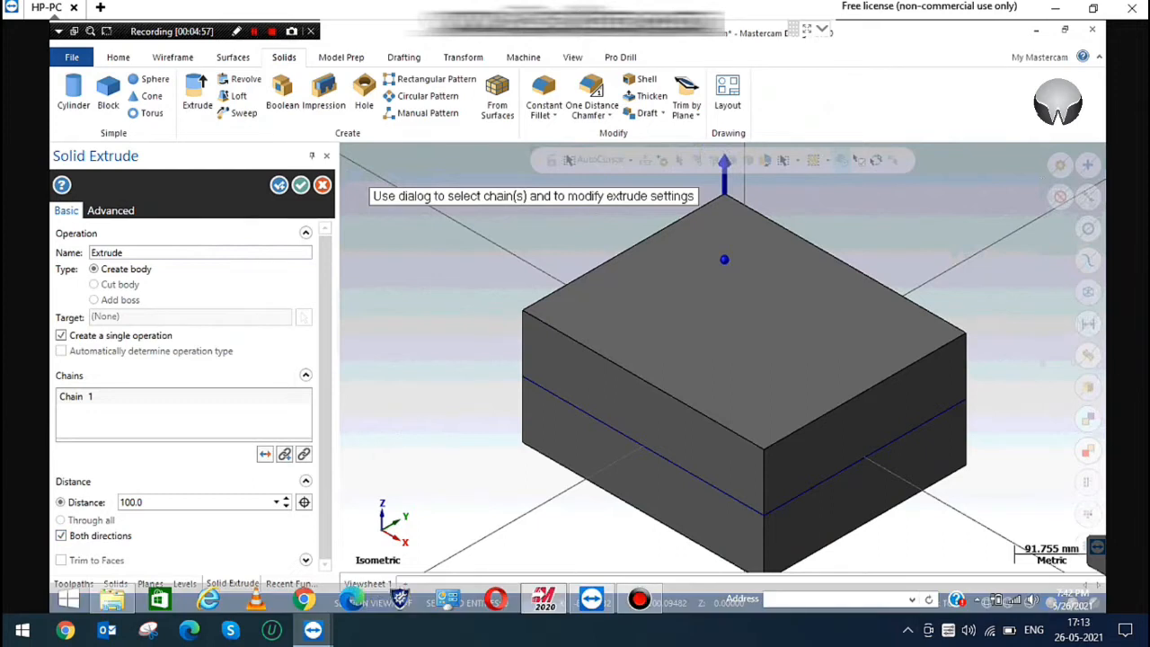
click(907, 630)
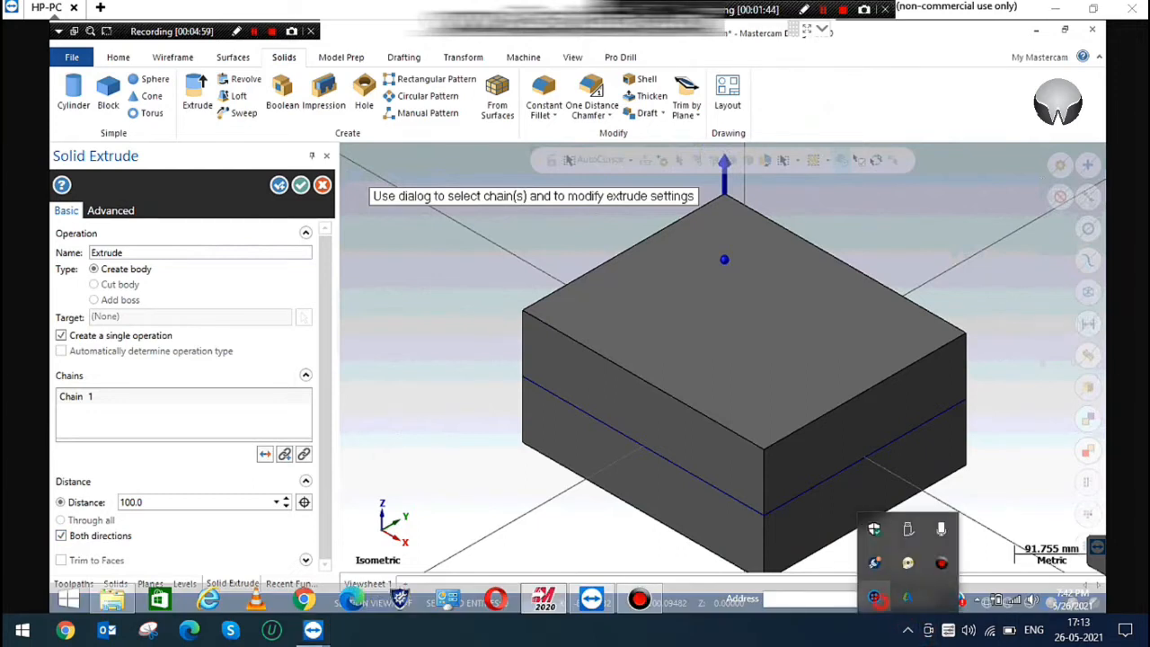
click(908, 563)
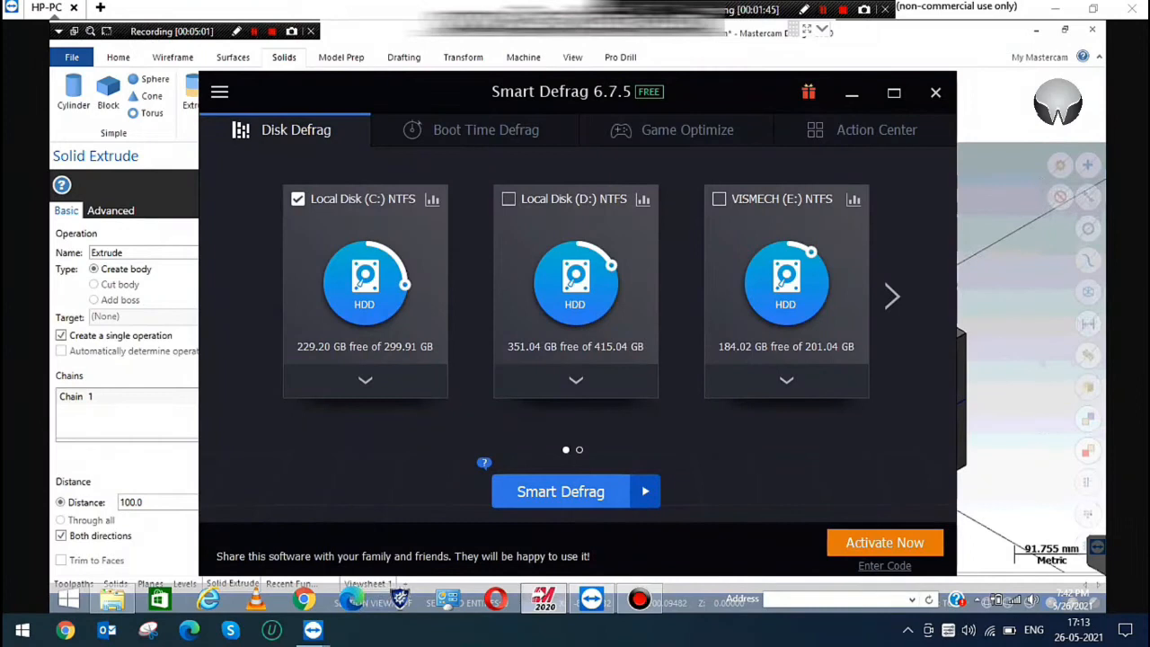
click(935, 93)
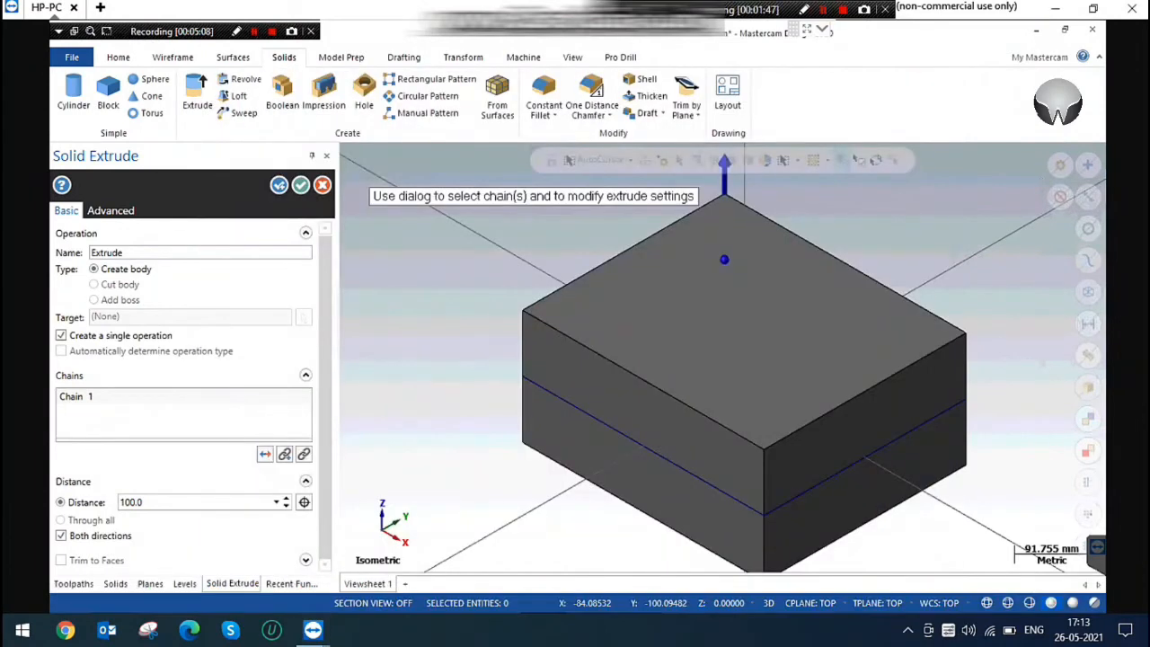
click(609, 10)
click(653, 31)
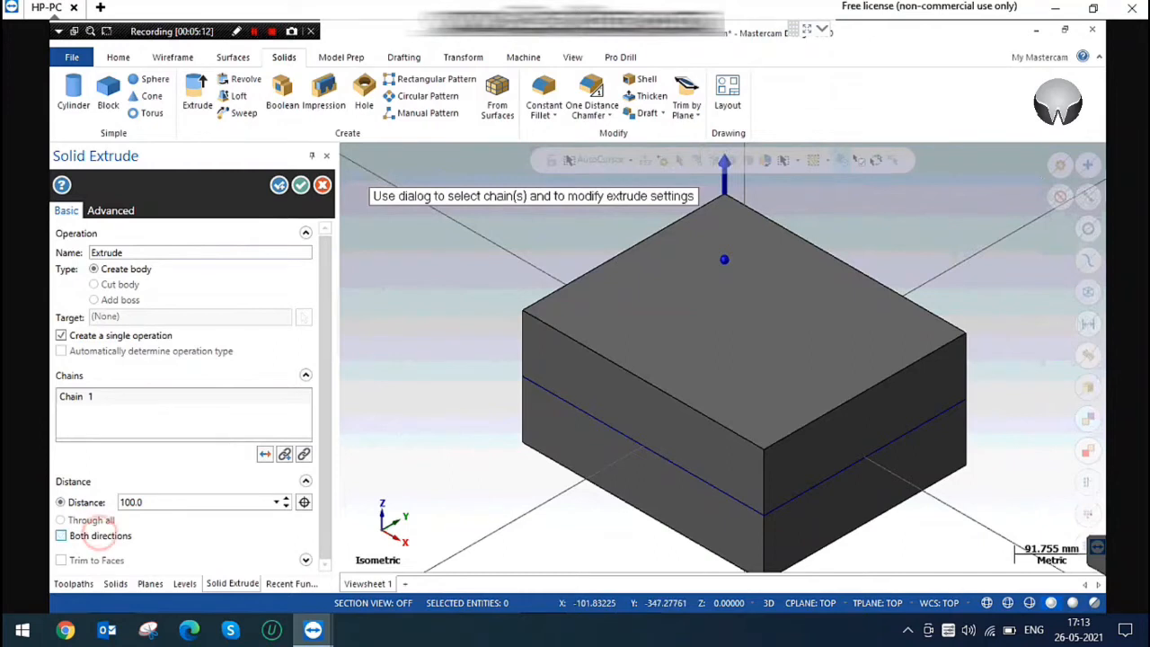
Compare the one-sided and two-sided extrusion previews, finishing with the both-directions option off.
click(99, 534)
click(99, 535)
click(99, 535)
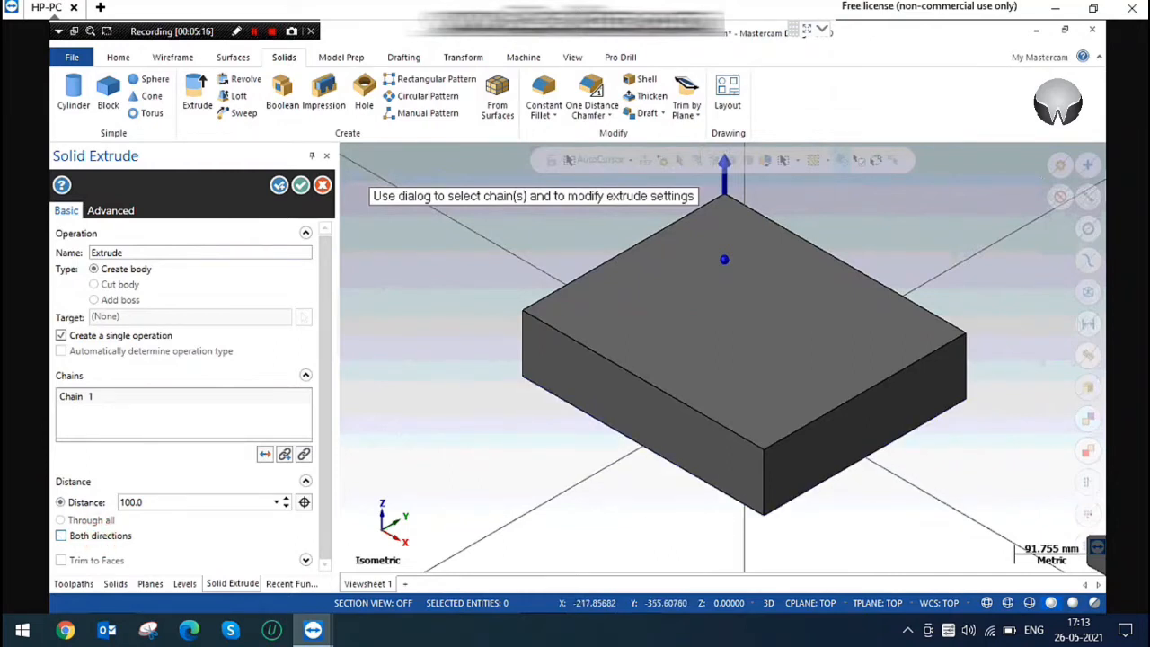
click(92, 536)
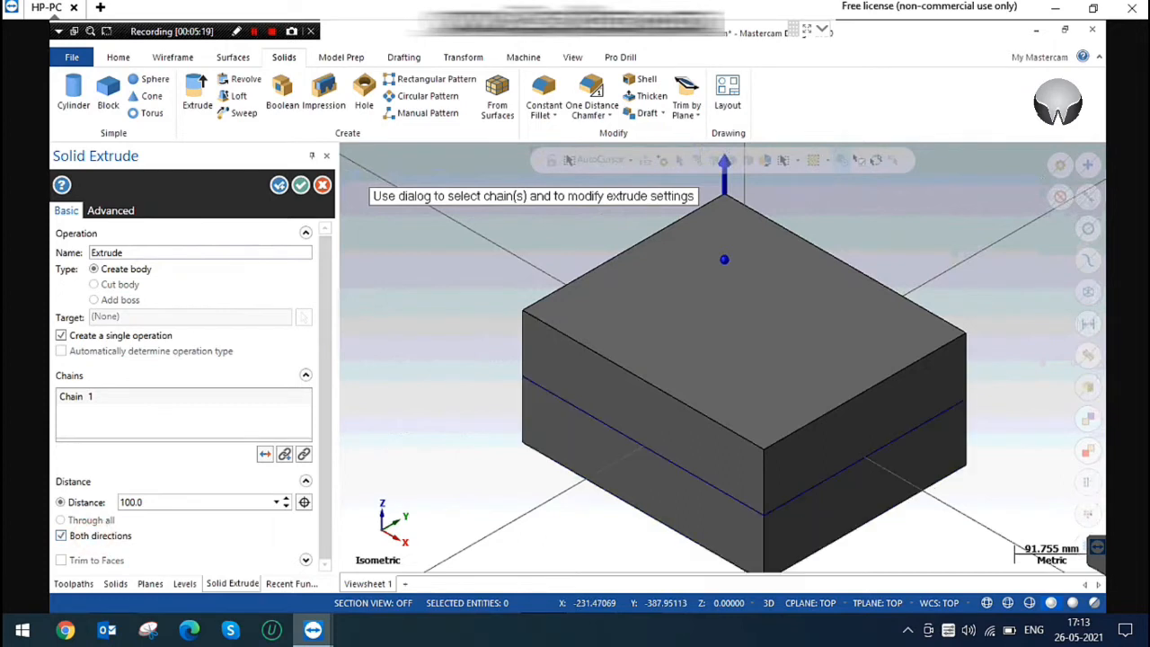
click(115, 537)
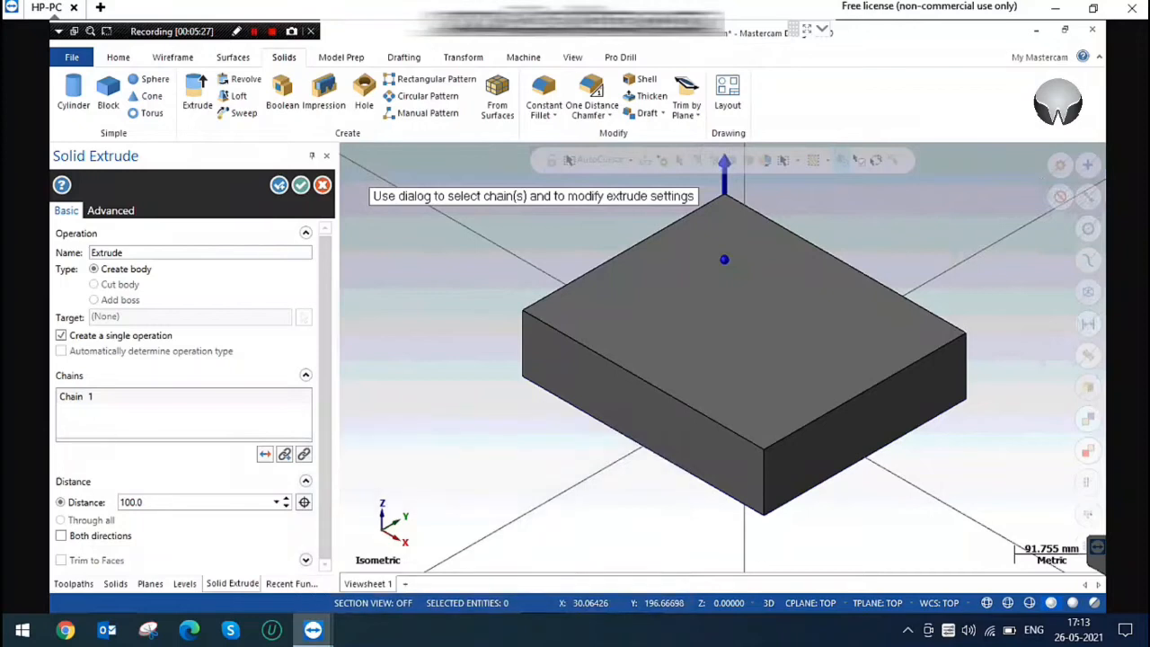
Apply a reversed 5° draft to the extrusion's walls and view the tapered sides from a lower angle.
click(112, 211)
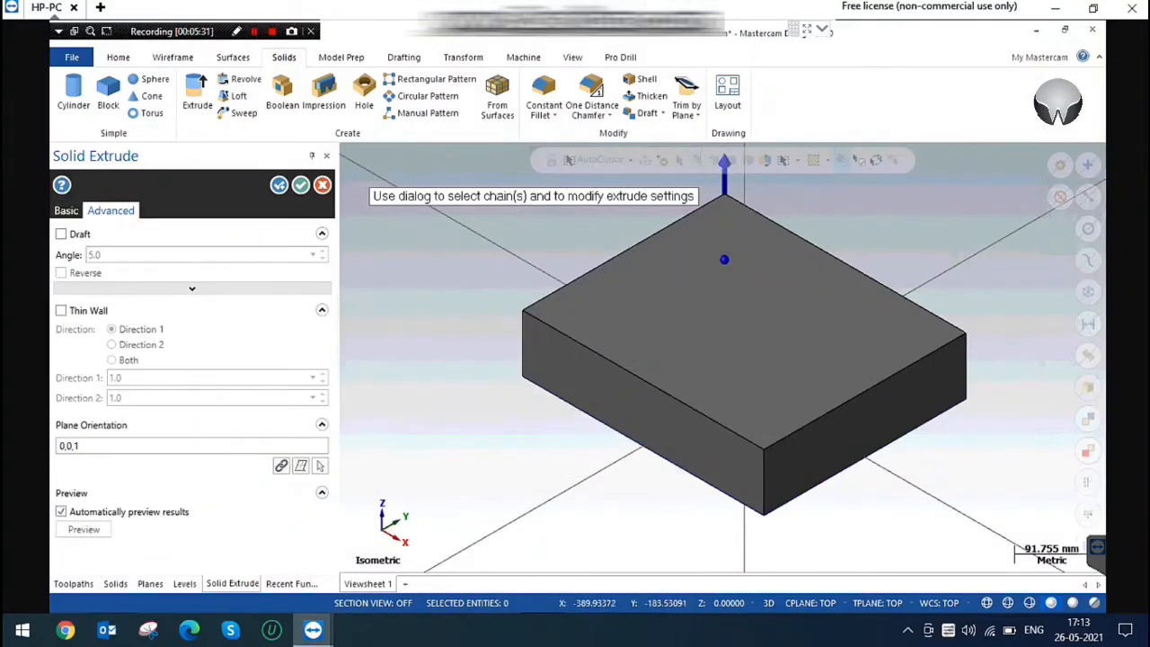
click(60, 233)
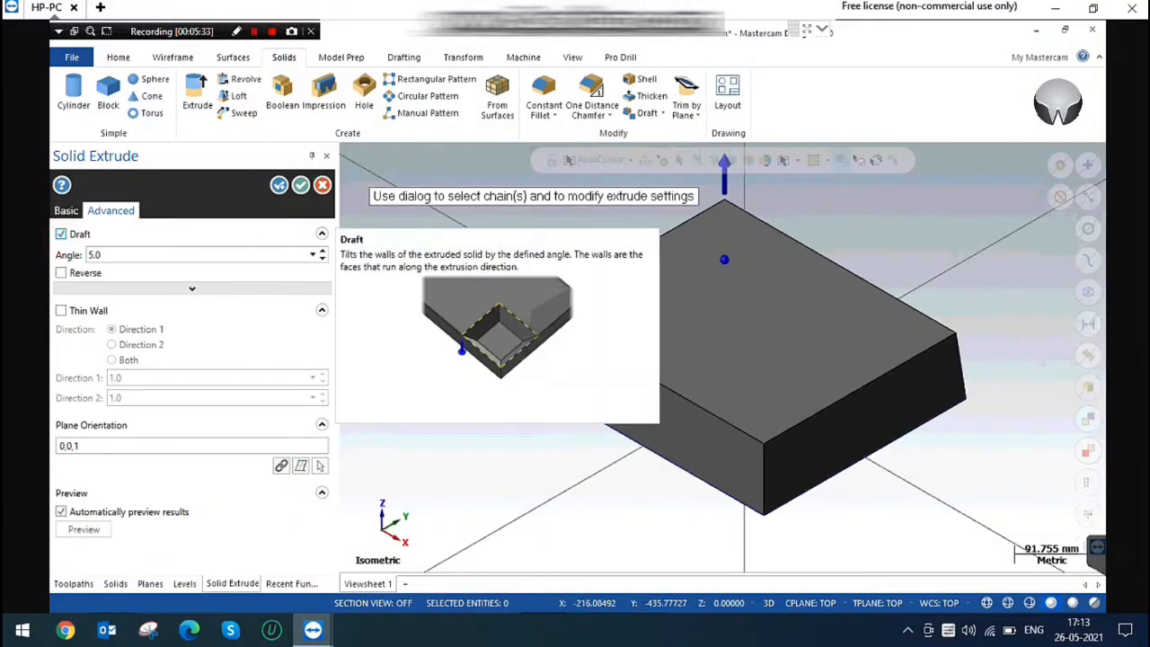
click(115, 254)
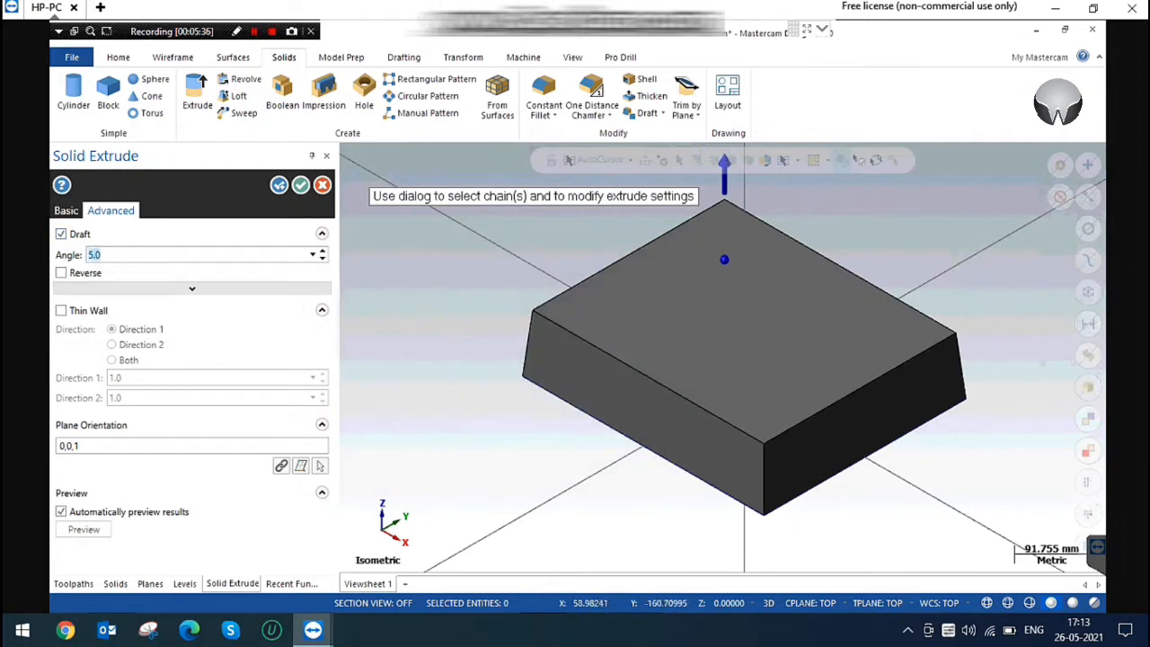
click(77, 273)
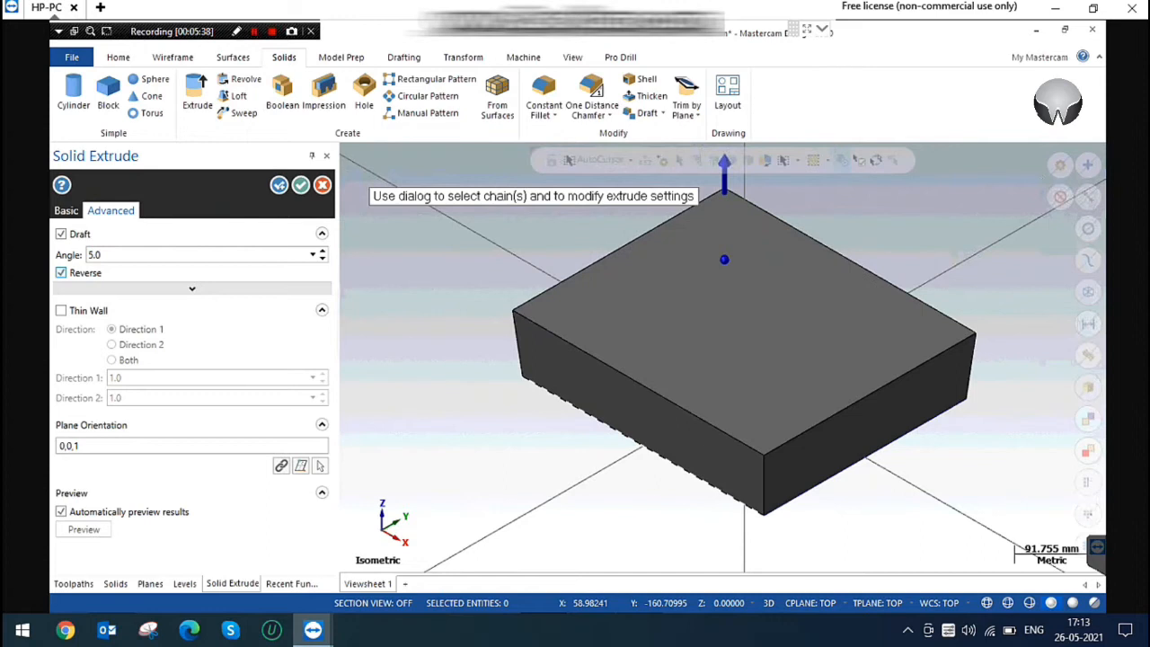
middle_drag(676, 512, 719, 452)
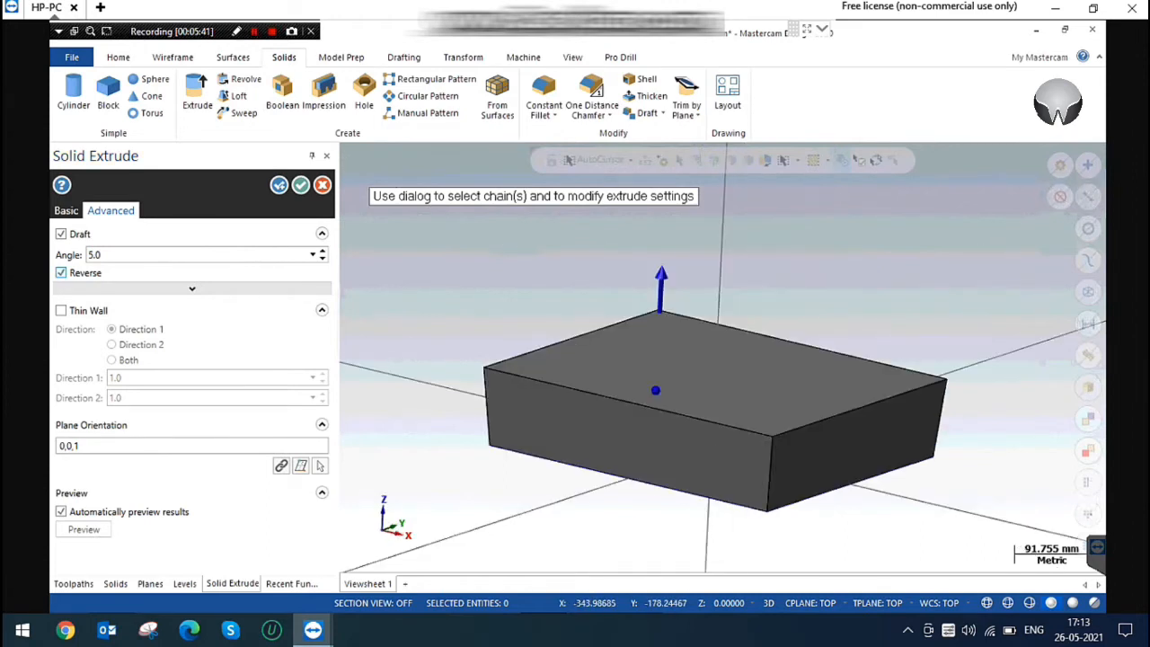
Turn off the draft's reverse option, view the extrusion isometrically, and disable the draft.
click(61, 272)
middle_drag(722, 357, 863, 234)
right_click(849, 232)
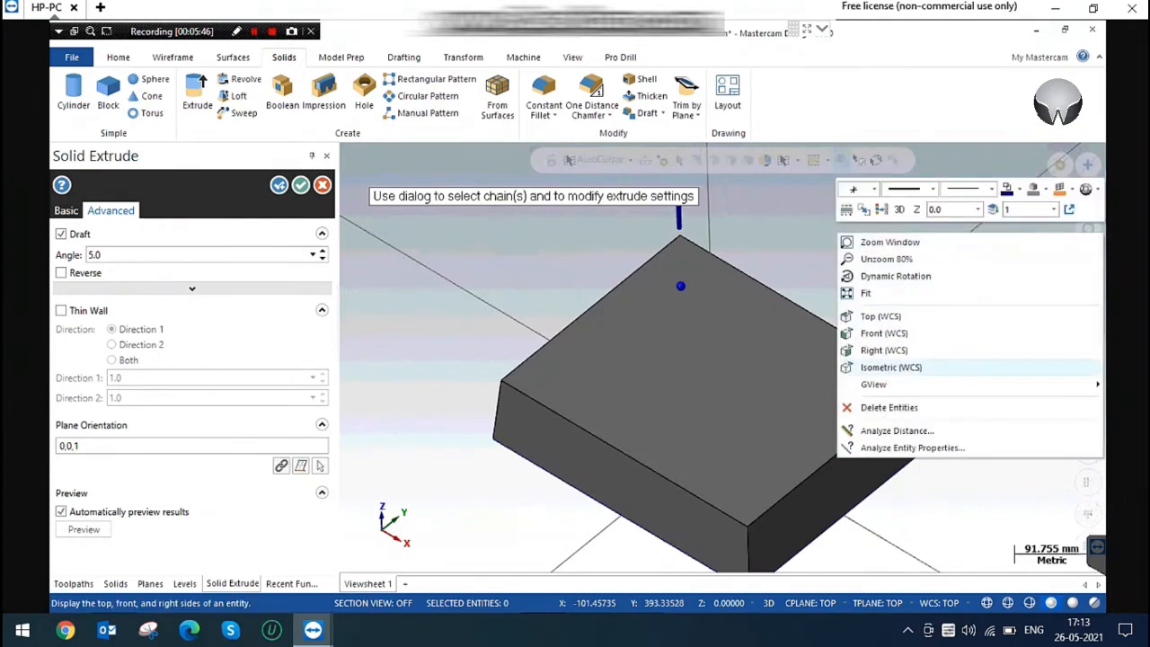
click(891, 366)
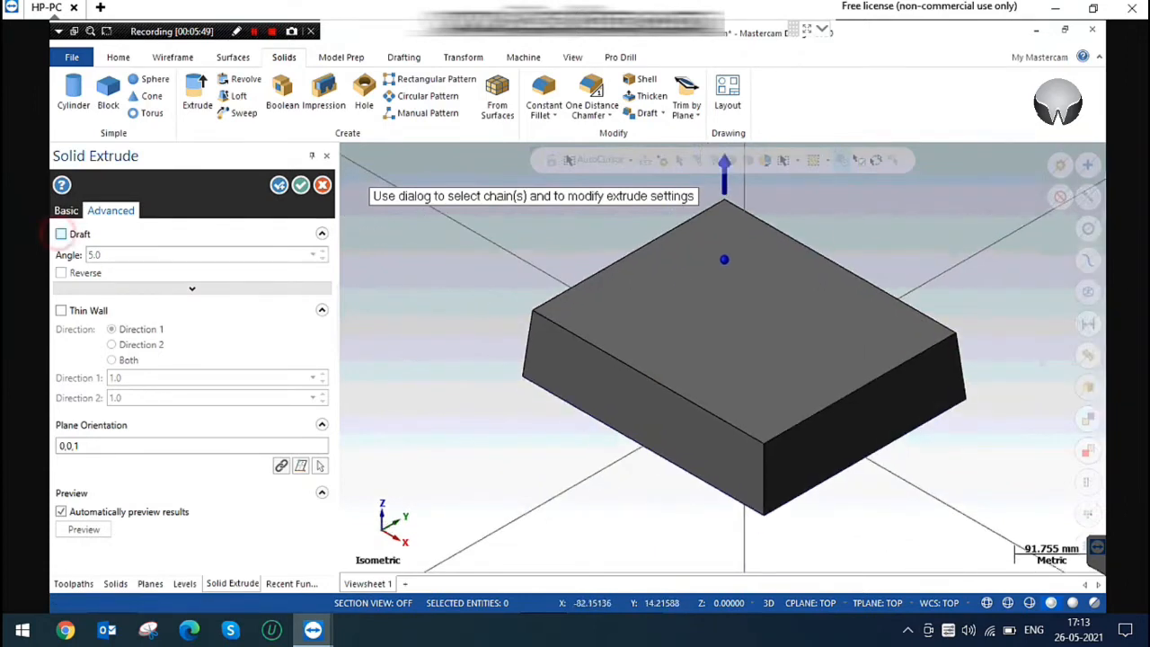
click(60, 234)
Make the extrusion a thin wall in direction 1 and adjust its thickness by eye to about 69.3 mm from the top view.
click(61, 310)
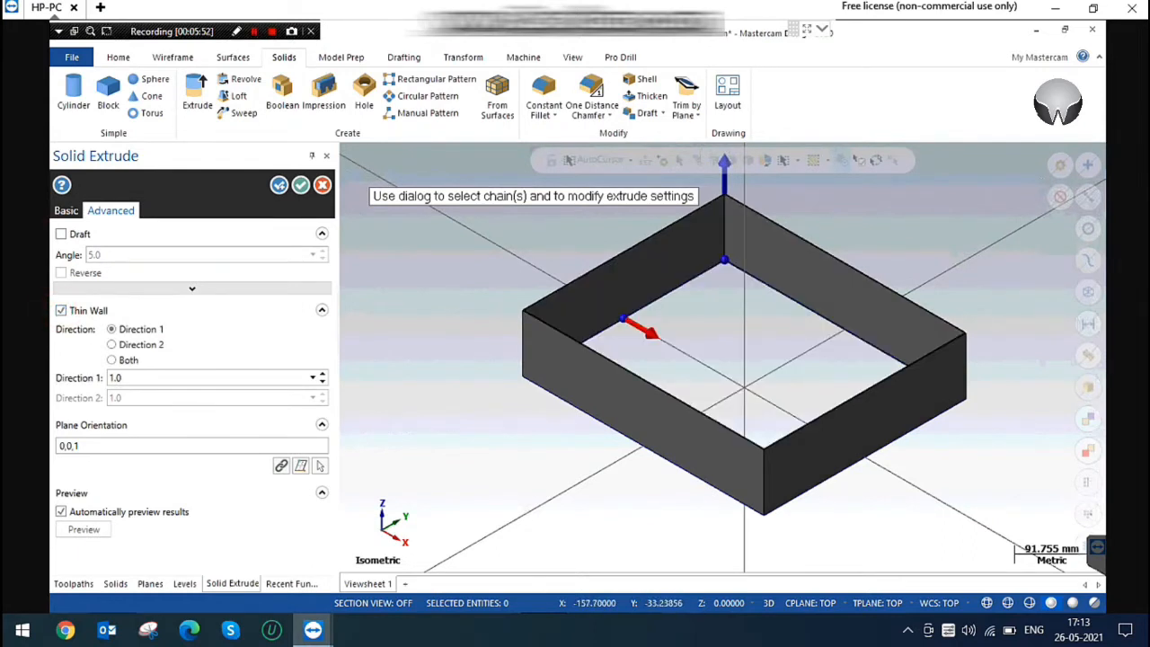
click(645, 332)
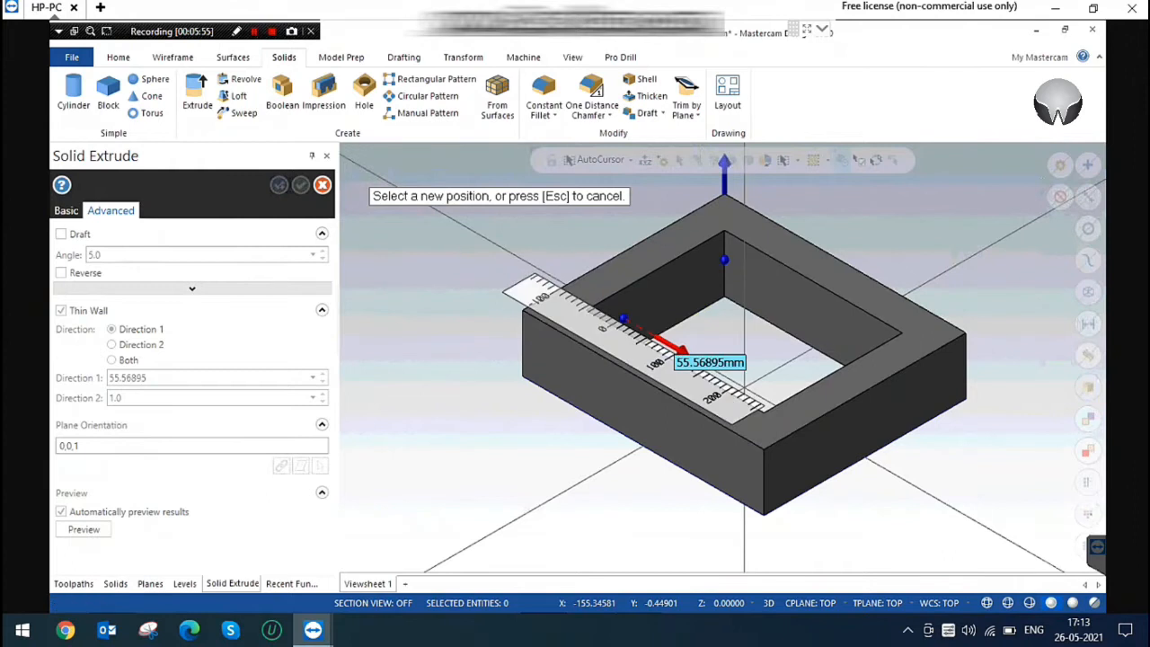
click(659, 335)
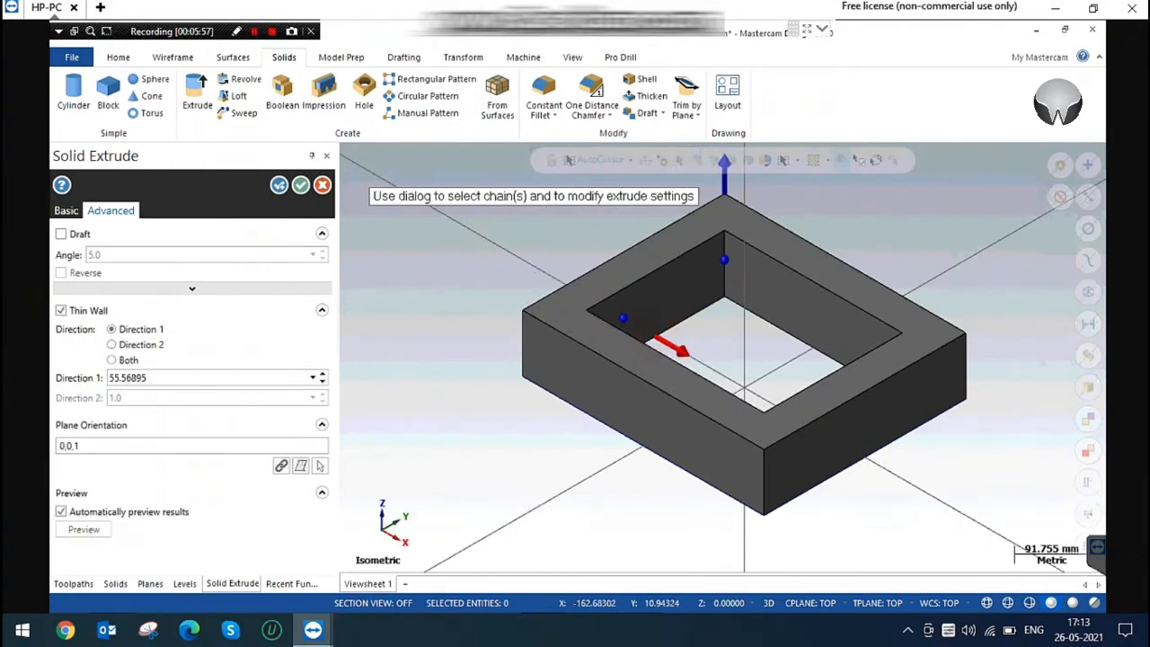
right_click(482, 231)
click(519, 316)
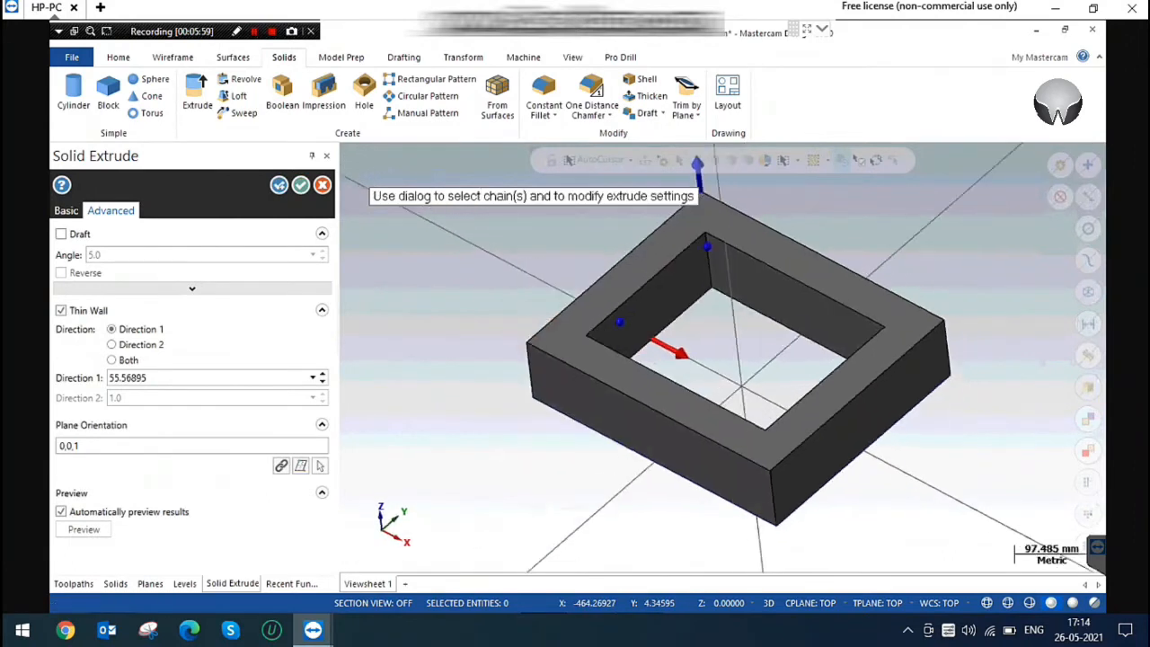
click(652, 382)
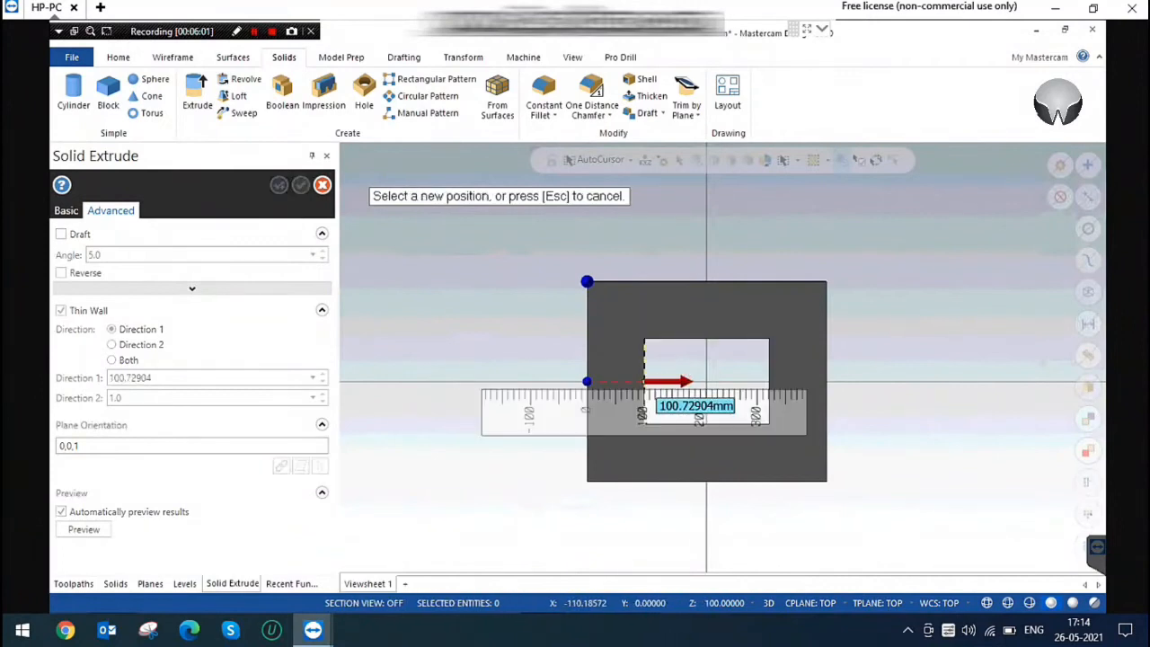
click(626, 382)
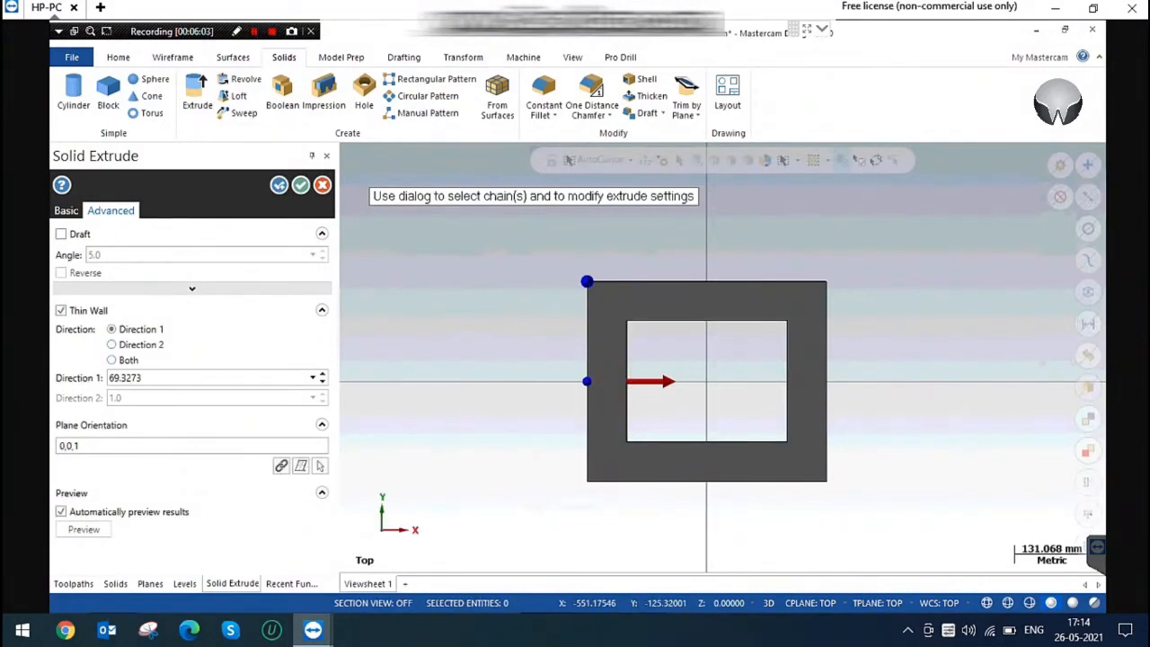
Try the thin wall in direction 2 with a thickness of about 80.9 mm, and apply the wall in both directions.
click(135, 345)
click(557, 381)
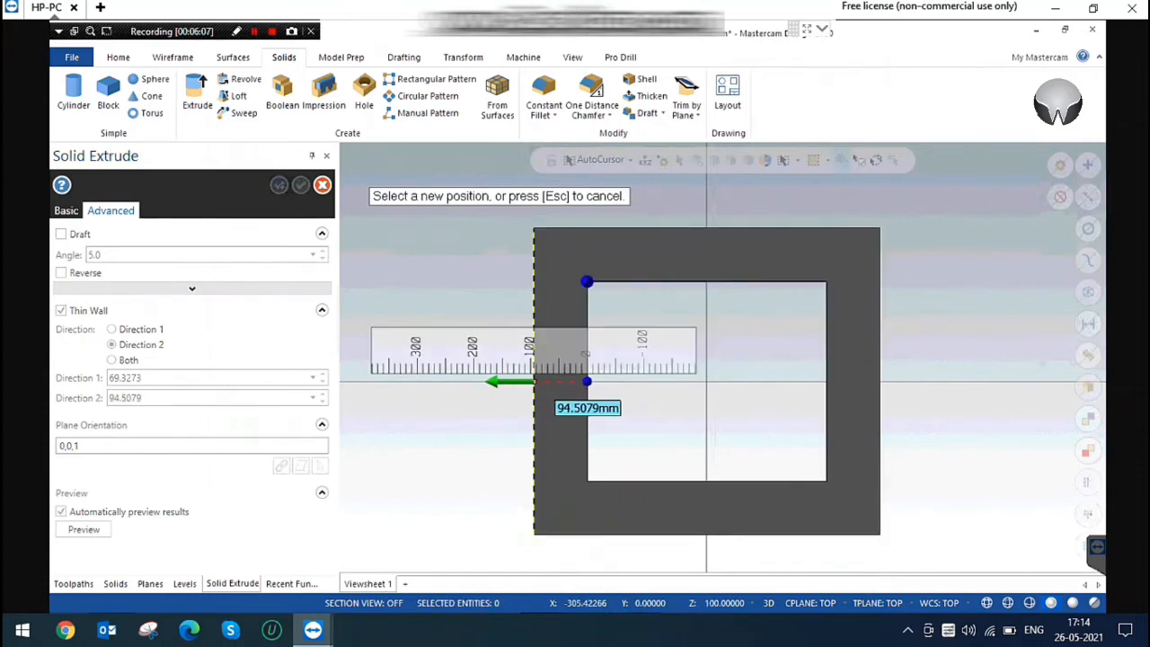
click(541, 380)
click(113, 359)
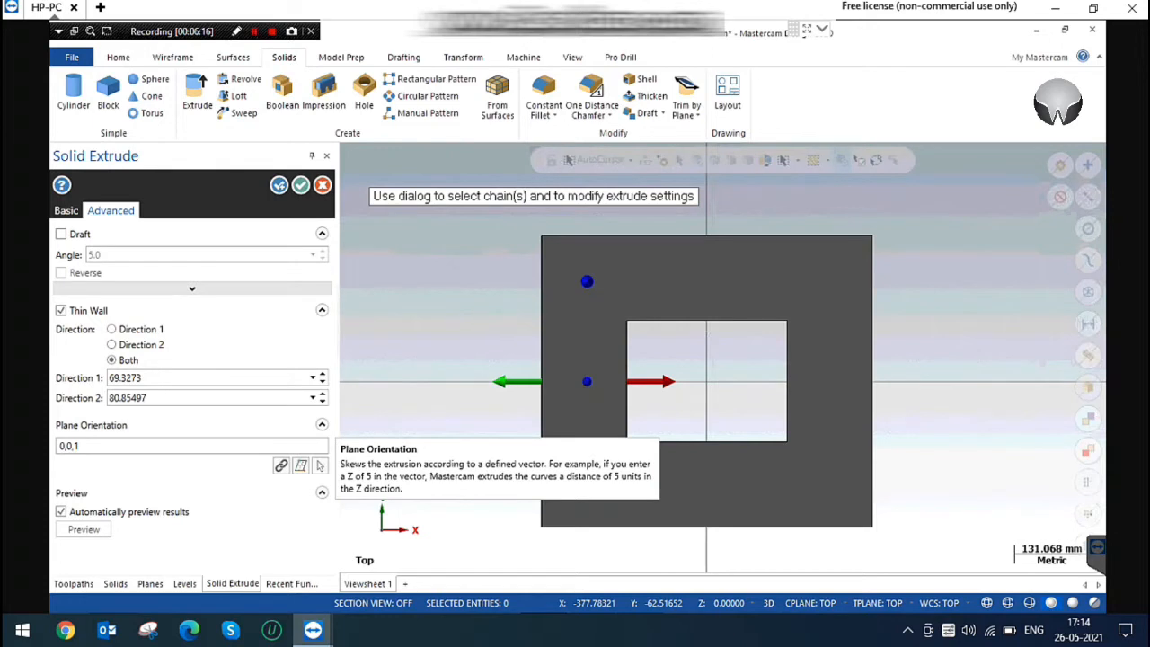
Disable the thin wall, look at the plane orientation vector without changing it, and return to the basic extrude settings.
click(137, 450)
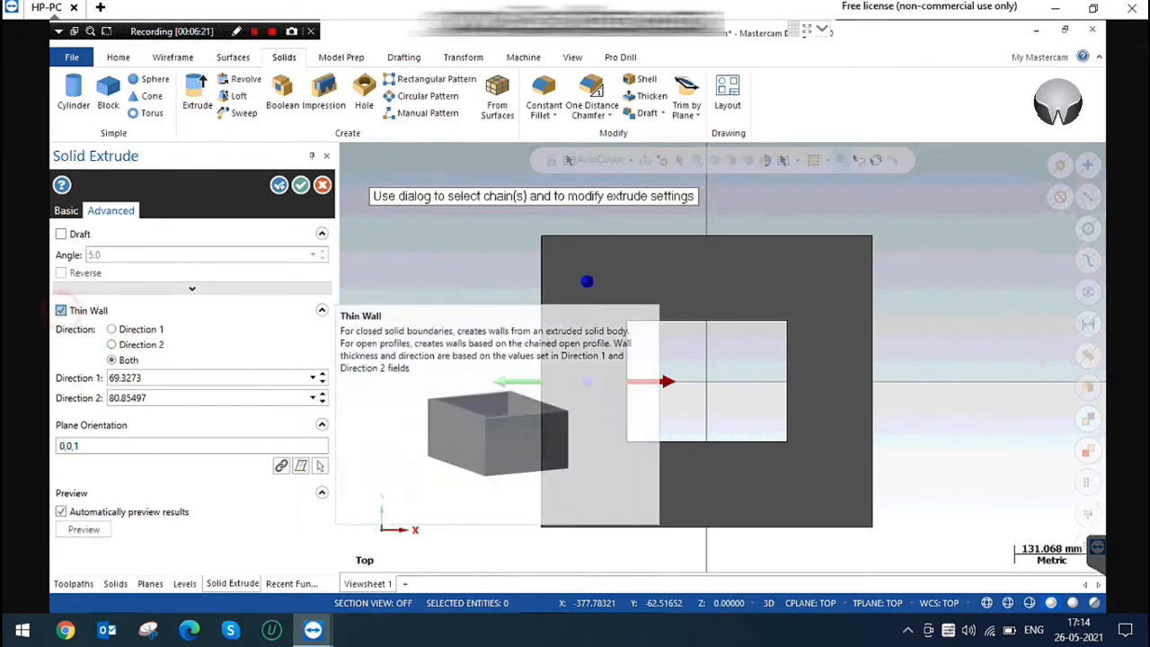
click(60, 310)
click(66, 210)
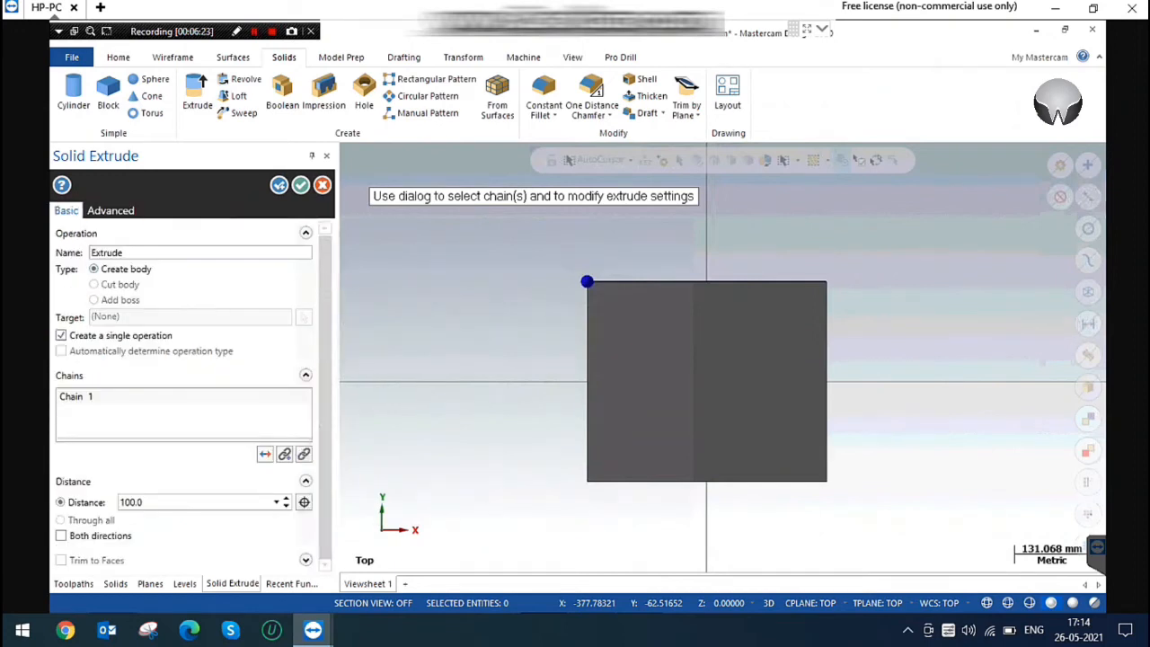
click(127, 209)
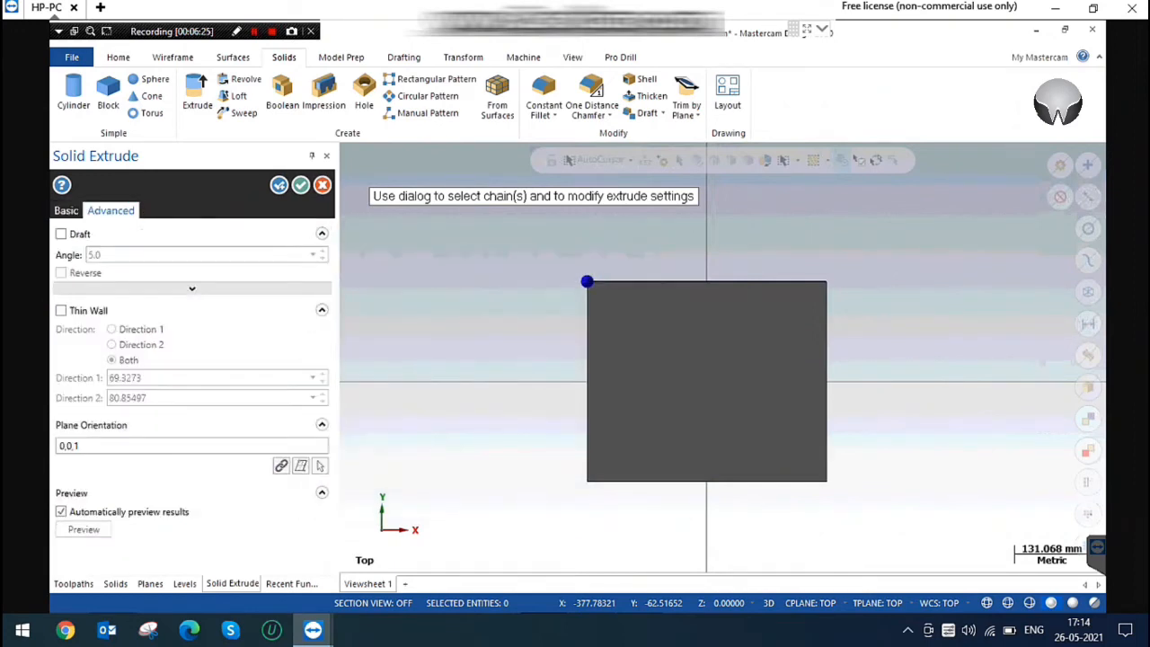
double_click(115, 446)
click(83, 445)
click(66, 211)
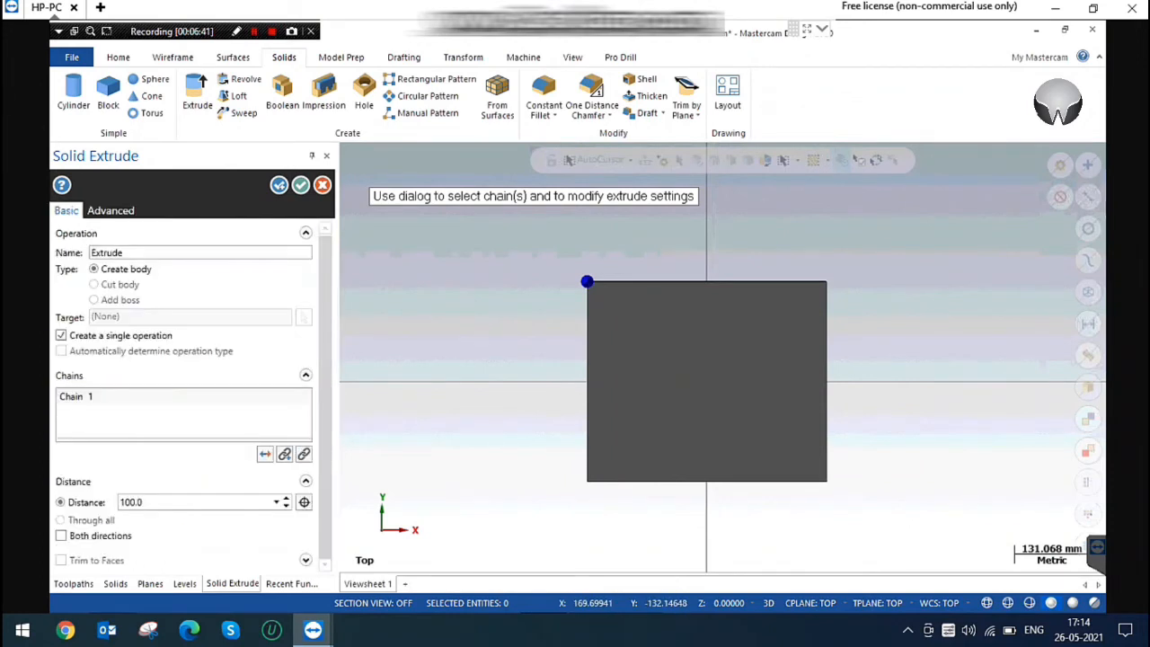
Reverse the chain so the rectangle extrudes 100 mm downward, and accept it as a solid body.
right_click(854, 213)
click(889, 348)
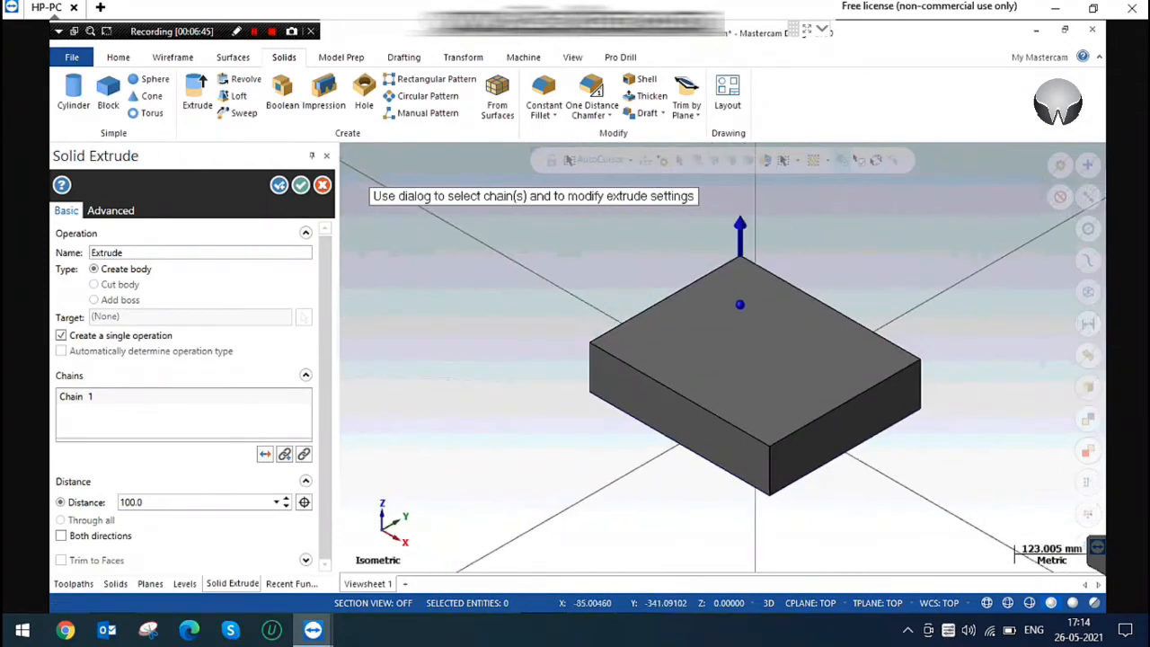
click(265, 454)
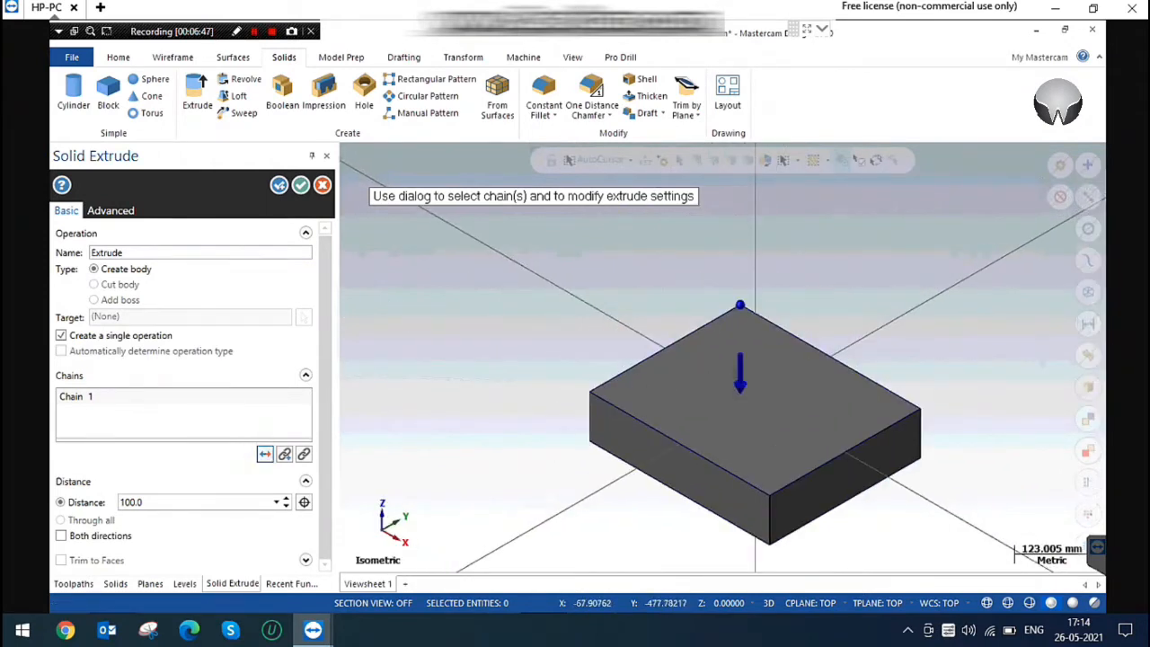
click(301, 184)
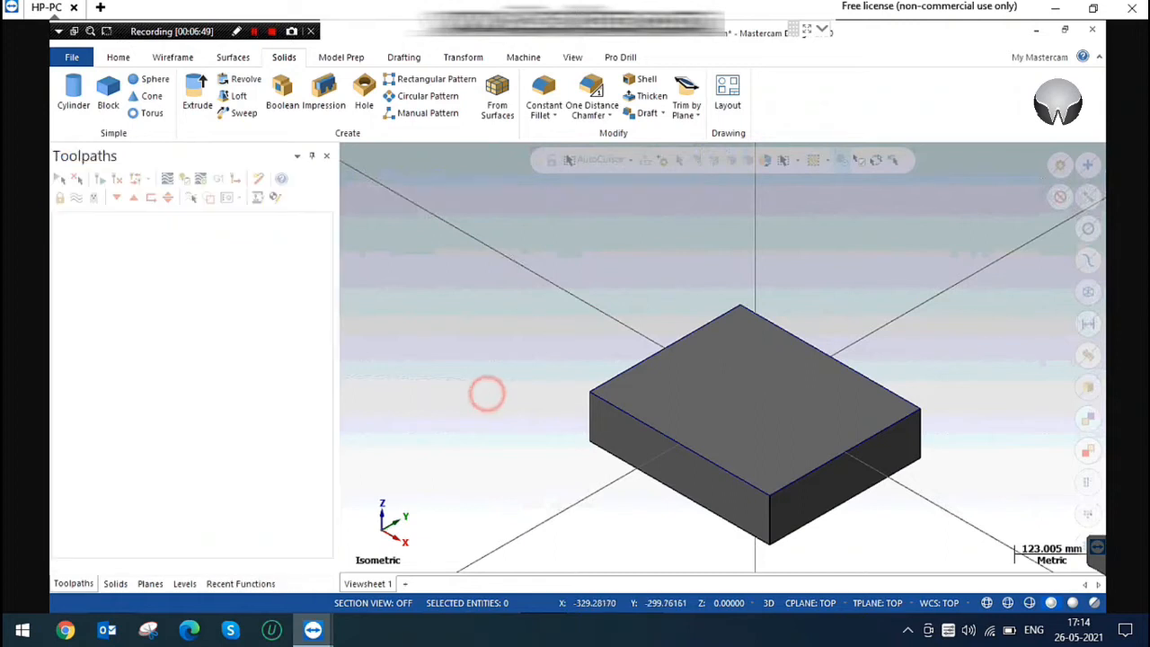
scroll(487, 393, down, 3)
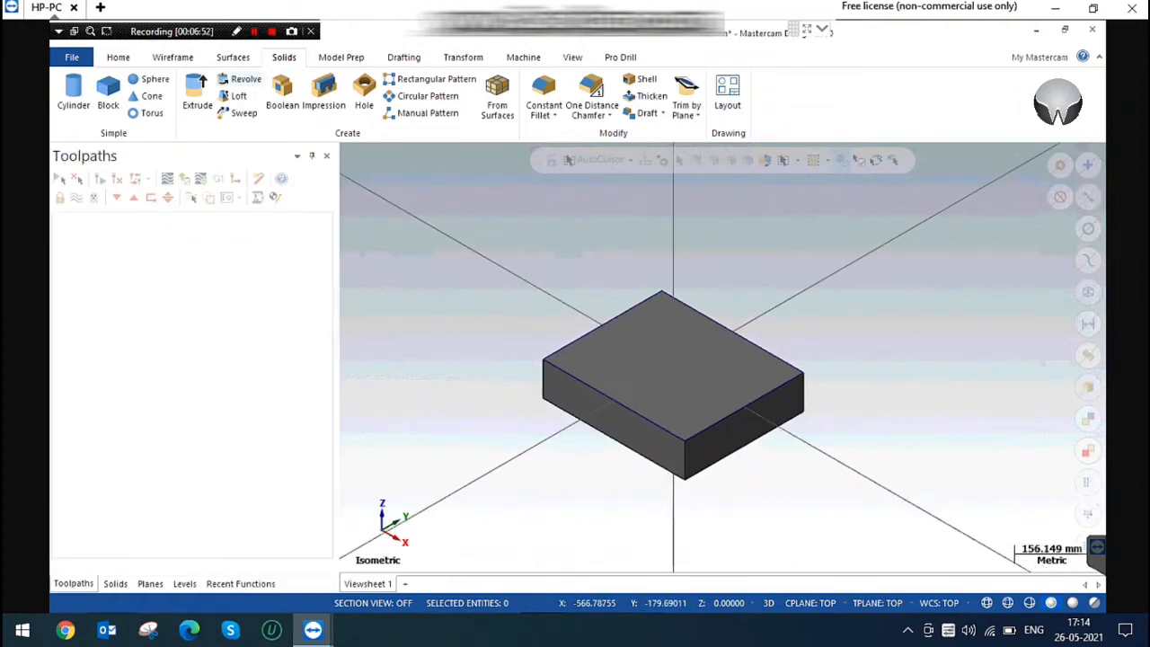
click(492, 256)
Draw a center-point circle with a radius of about 244 mm in the empty space beside the block.
click(172, 56)
click(312, 97)
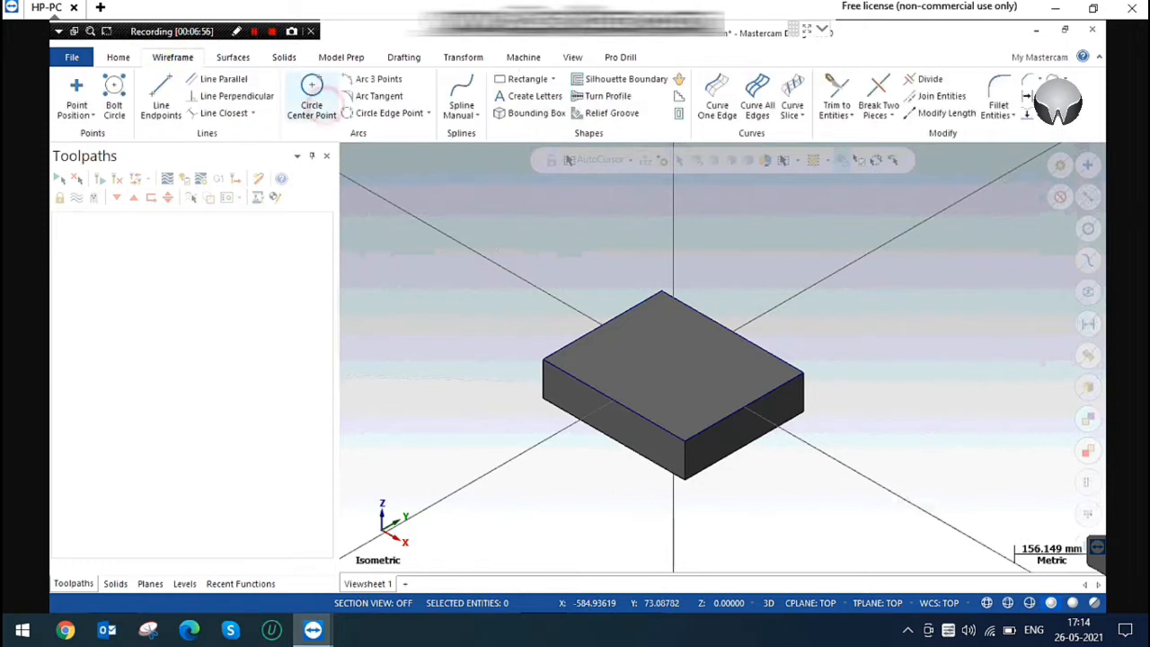
scroll(599, 310, down, 3)
click(809, 468)
click(864, 439)
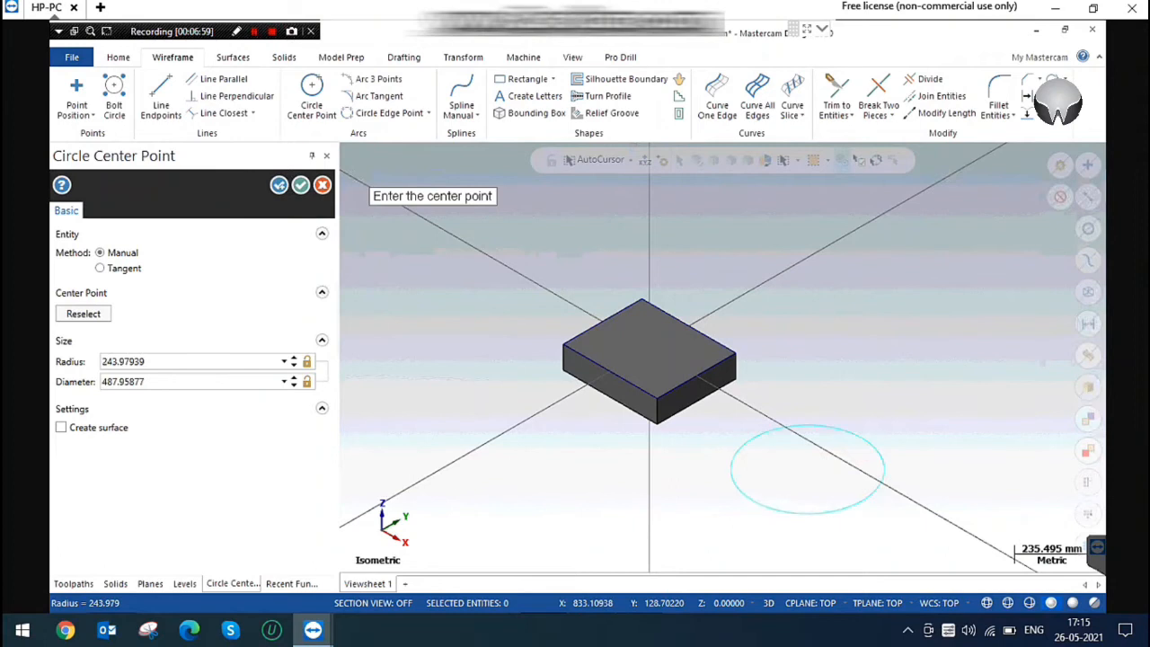
click(301, 185)
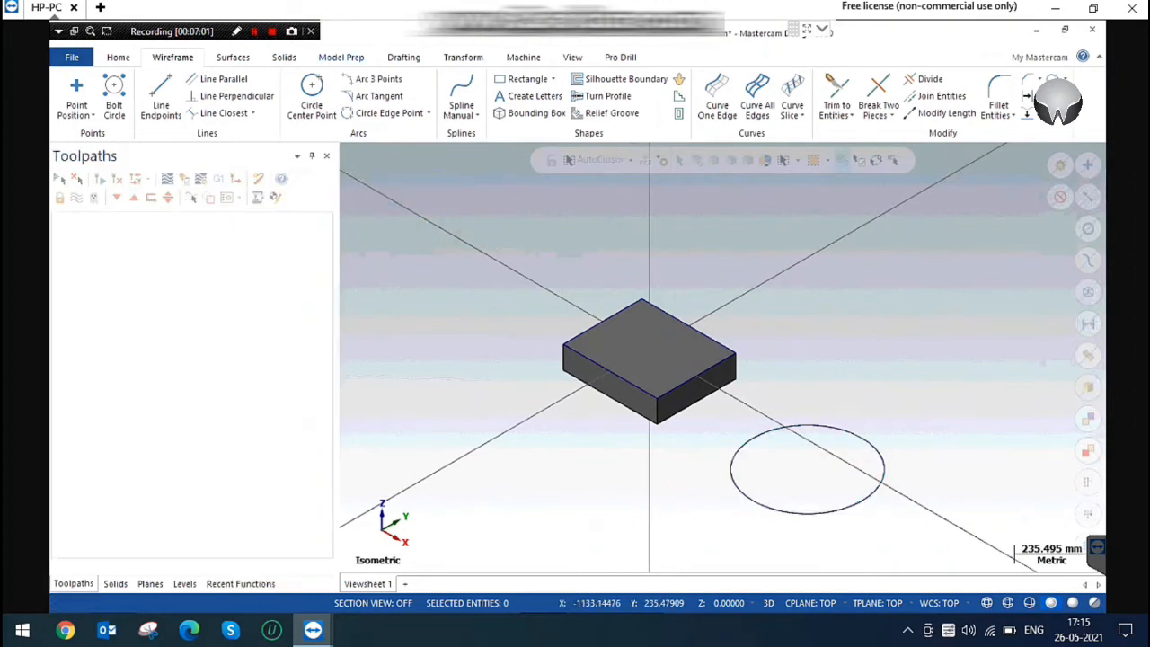
Extrude the circle 100 mm upward as a new body by reversing its chain direction, and accept the disc.
click(283, 56)
click(196, 93)
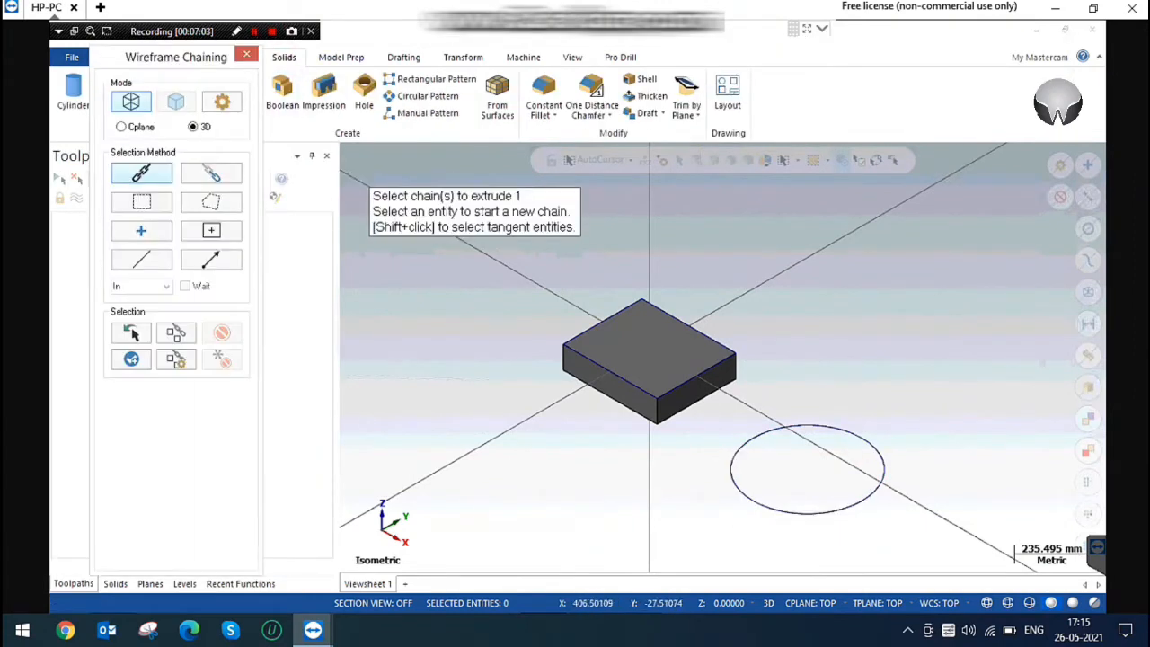
click(872, 456)
click(128, 547)
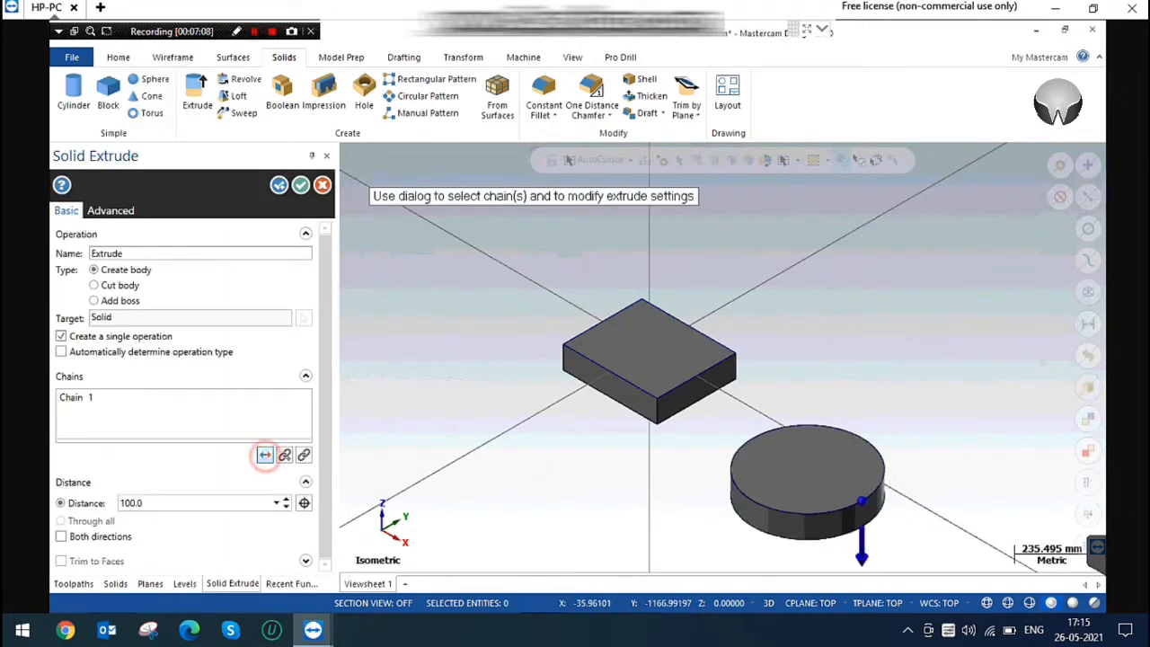
click(264, 455)
scroll(851, 330, down, 1)
scroll(808, 360, up, 1)
middle_drag(696, 442, 722, 356)
scroll(687, 369, up, 1)
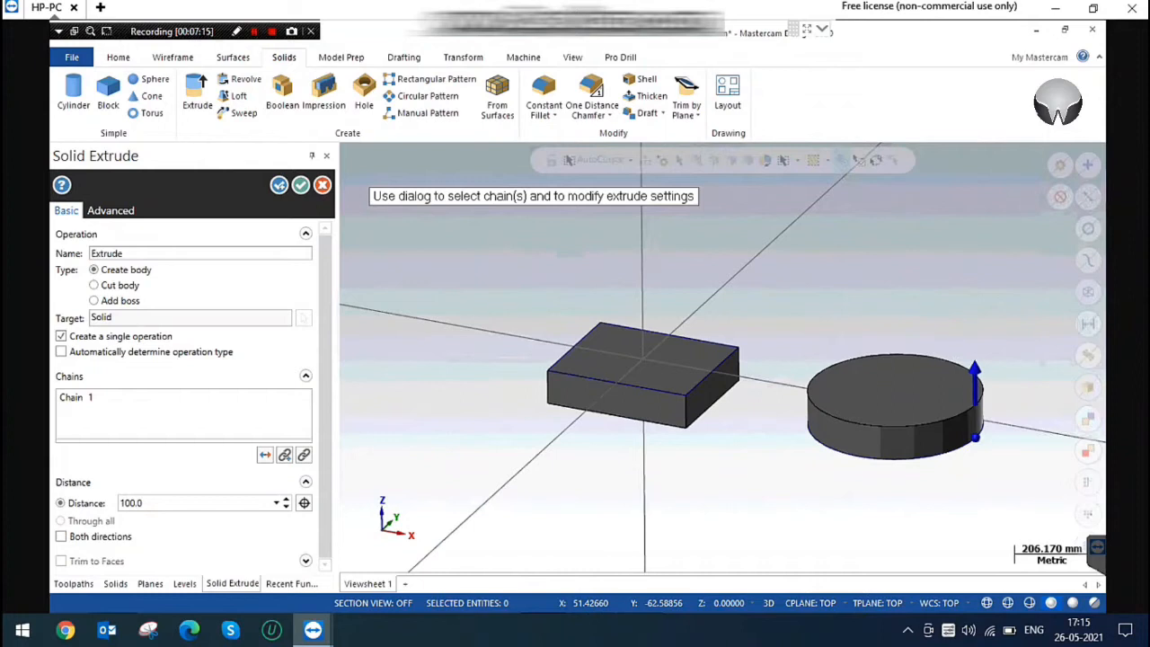
scroll(955, 428, up, 1)
mouse_move(954, 429)
middle_down()
mouse_move(979, 397)
mouse_move(954, 428)
middle_up()
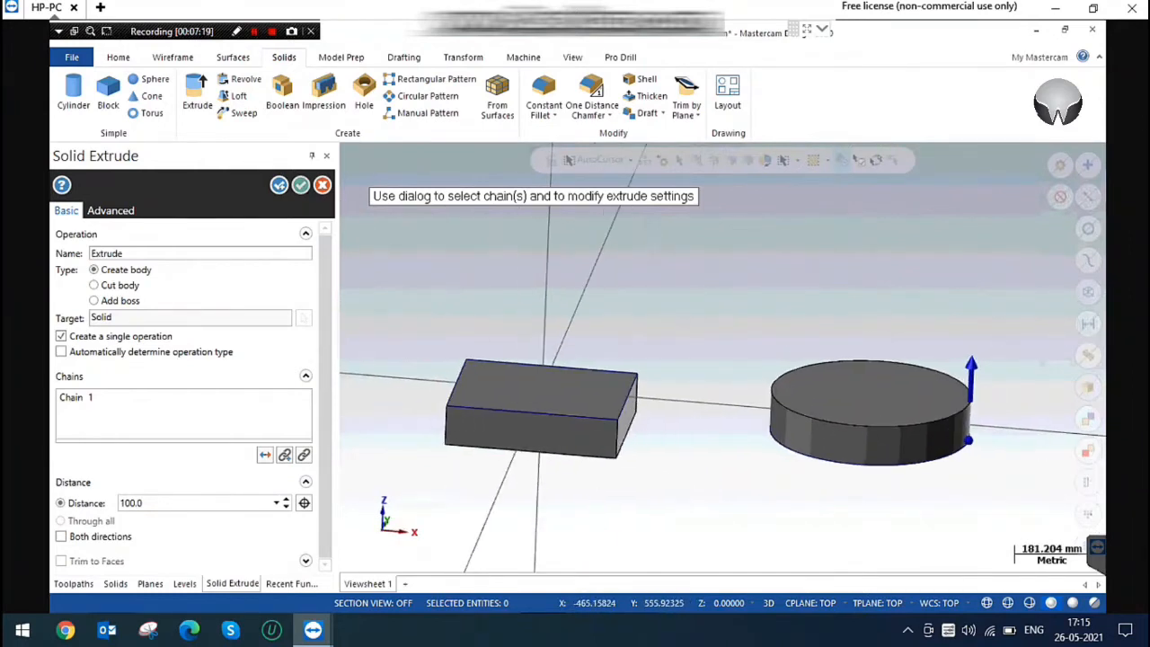
click(300, 184)
Check the Z level of the rectangular block's top face with dynamic analysis.
right_click(744, 257)
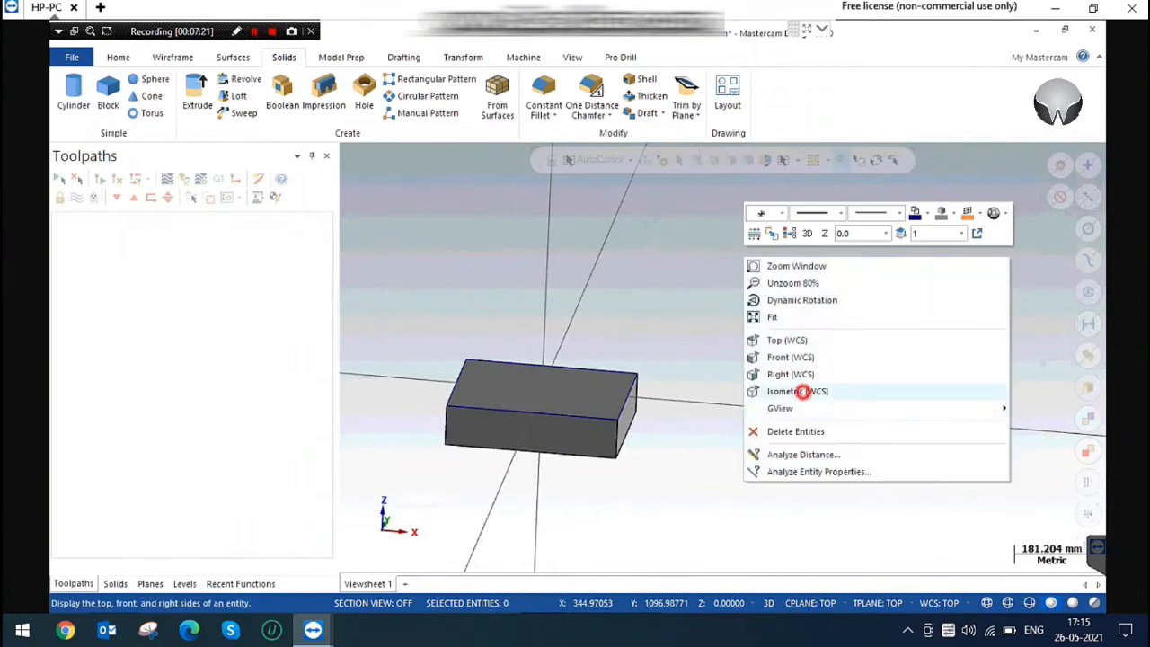
click(790, 389)
scroll(820, 322, down, 1)
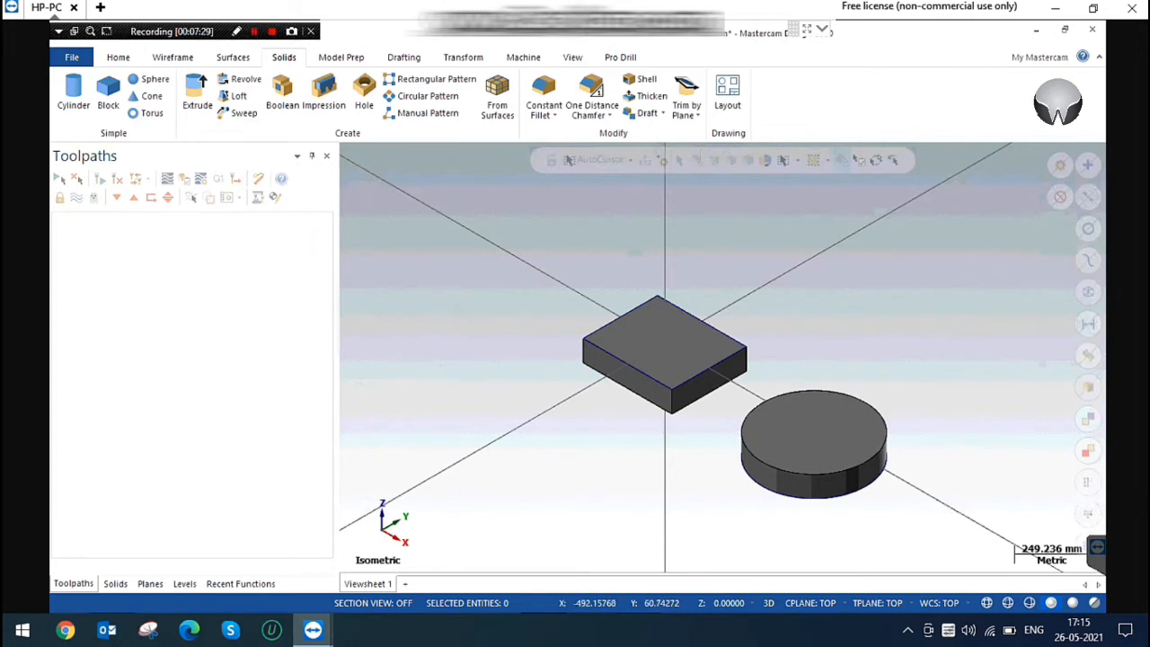
scroll(526, 287, up, 2)
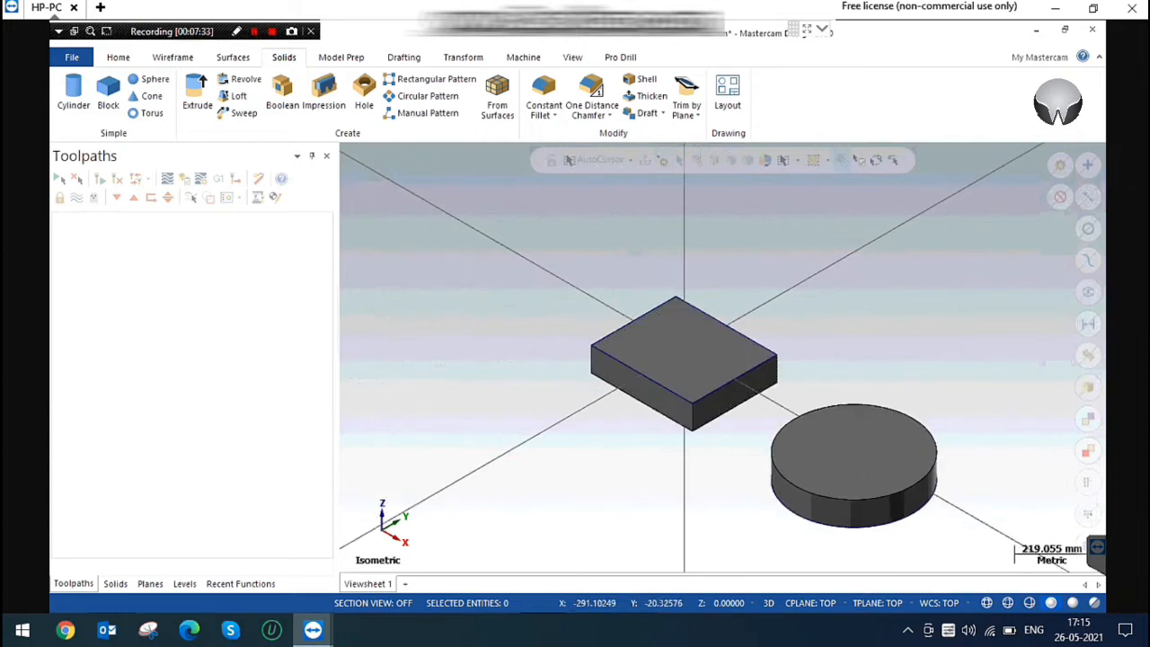
scroll(672, 347, up, 3)
scroll(714, 372, up, 2)
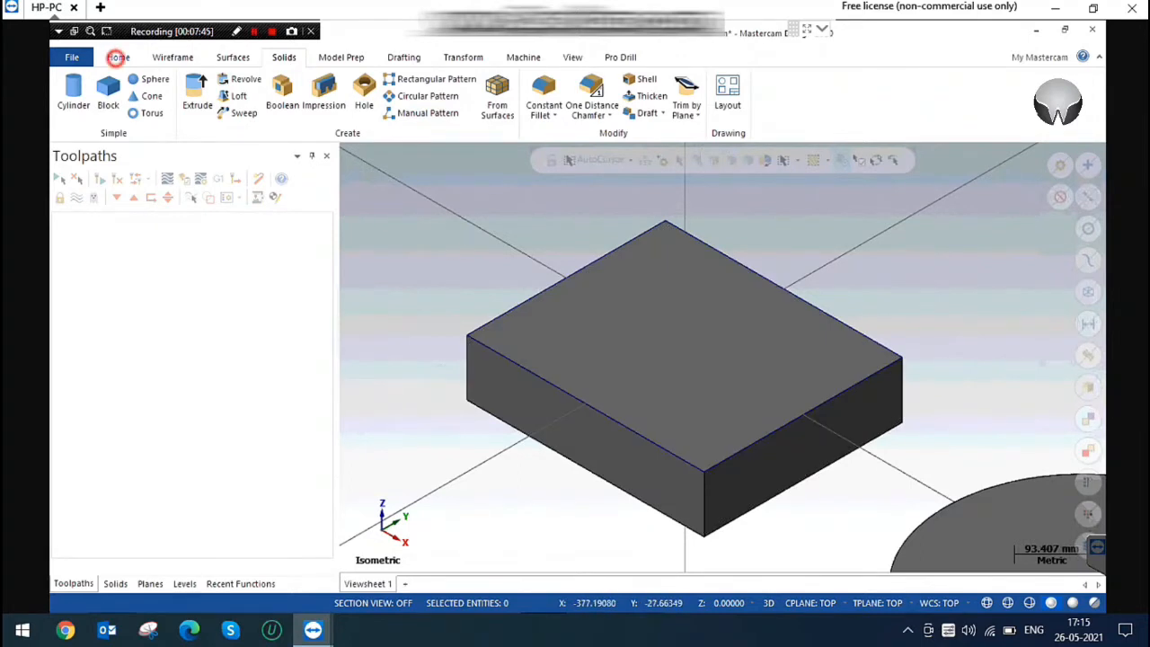
click(118, 57)
click(847, 78)
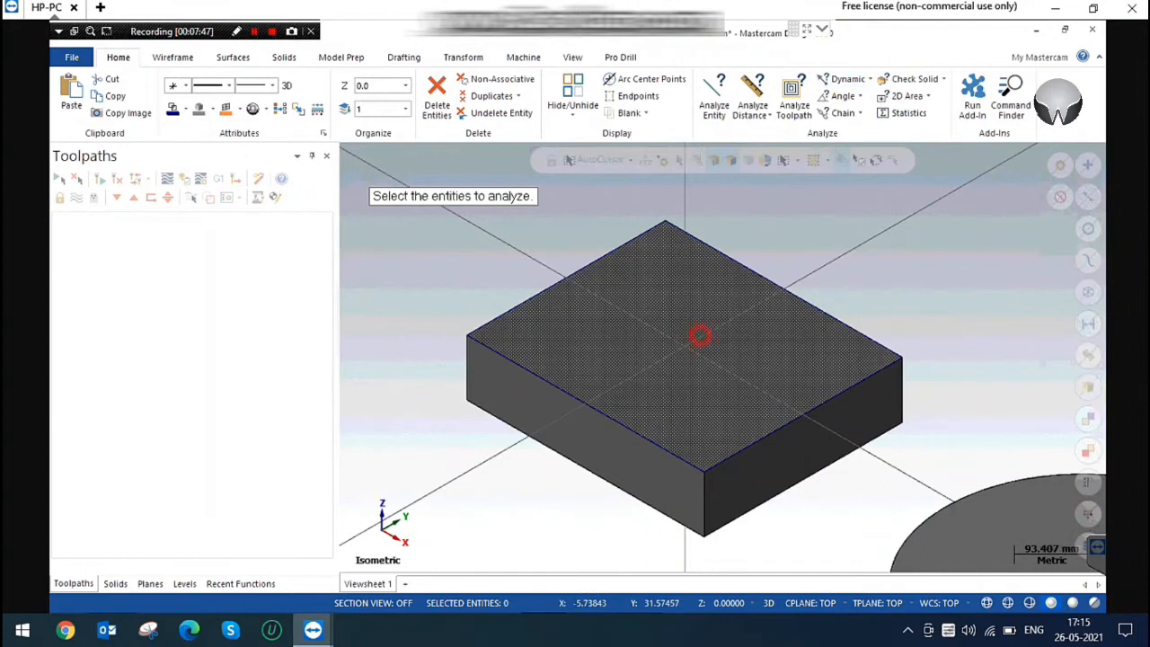
click(731, 331)
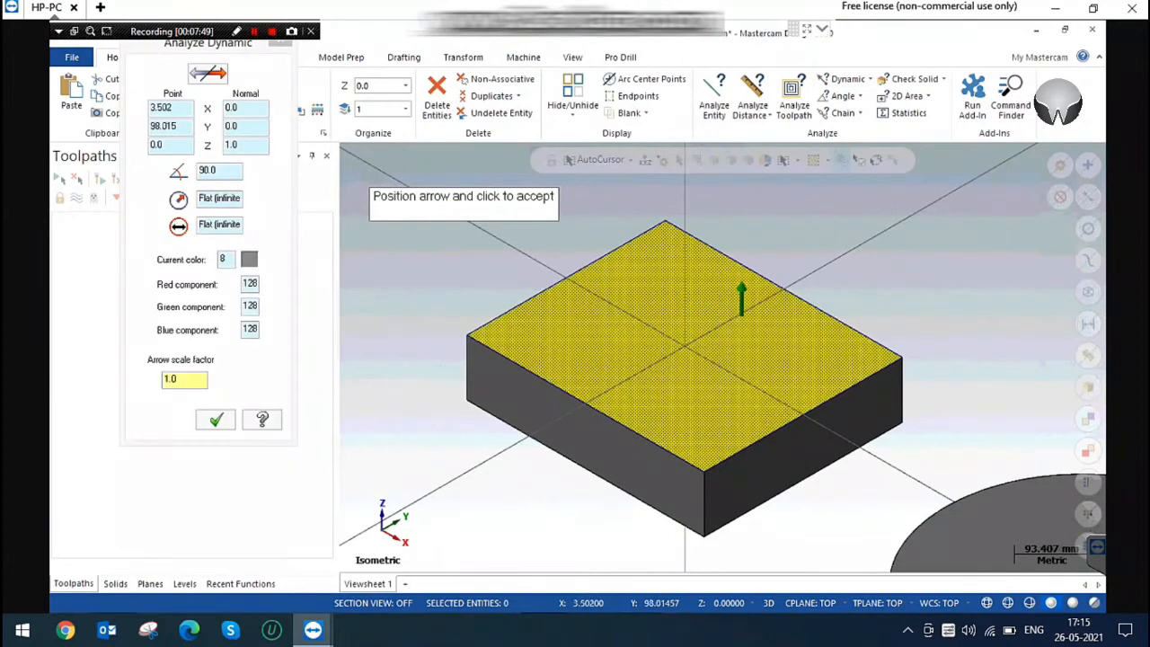
click(161, 144)
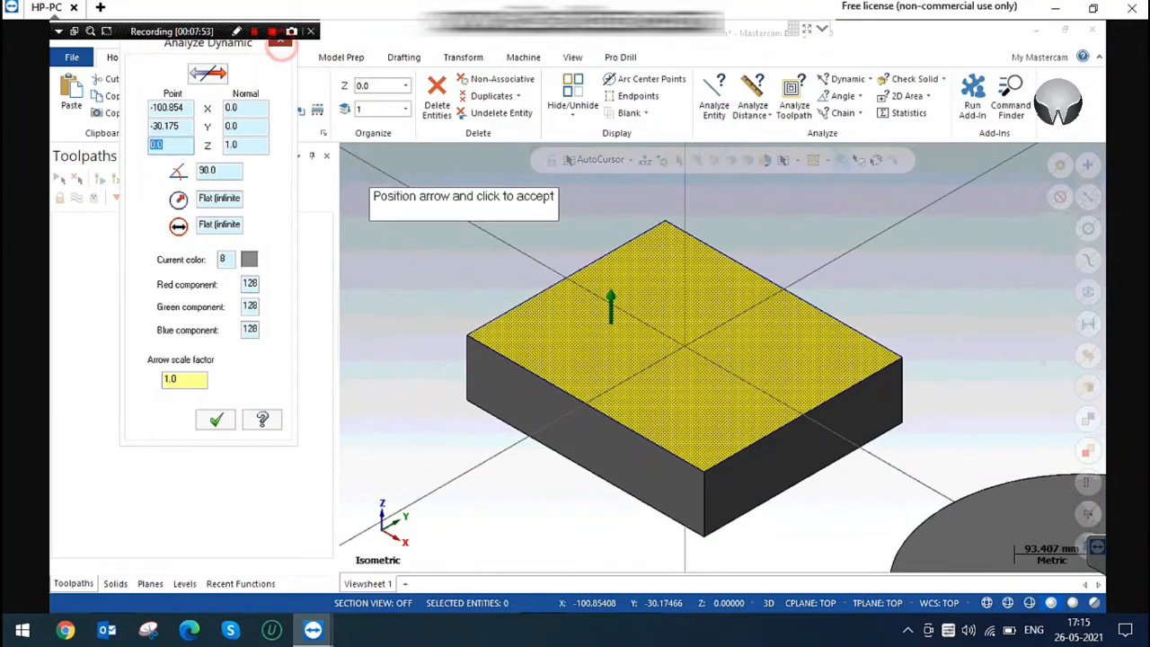
click(282, 42)
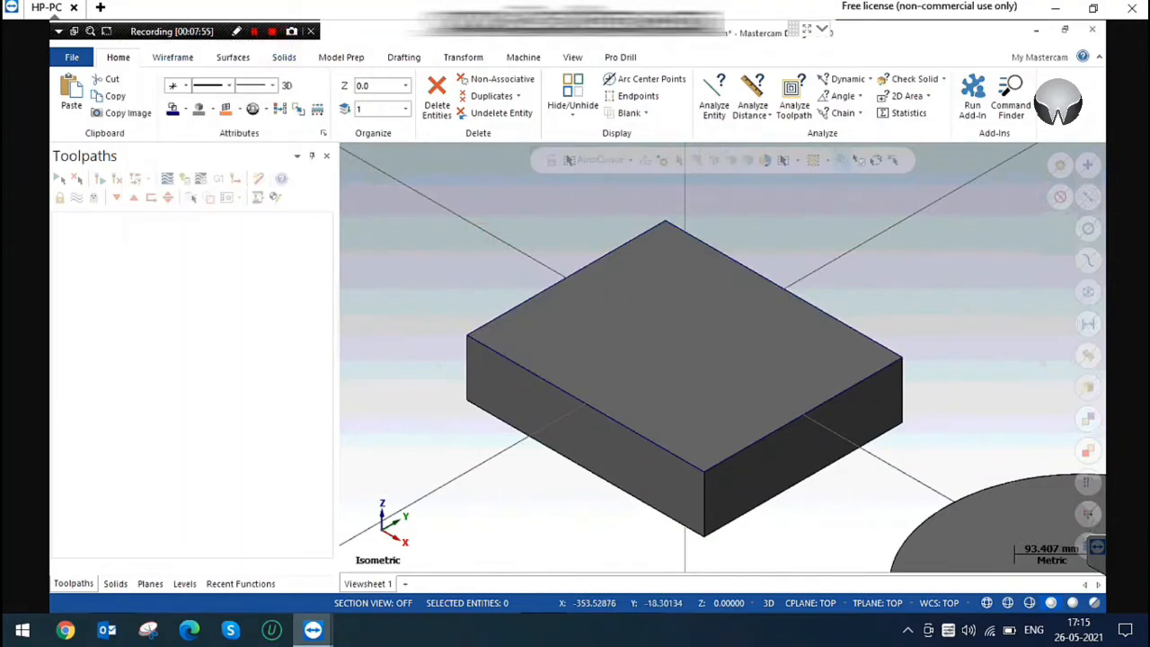
Draw a center-point circle with a radius of about 67 mm near the back corner of the block's top face.
click(162, 57)
click(311, 90)
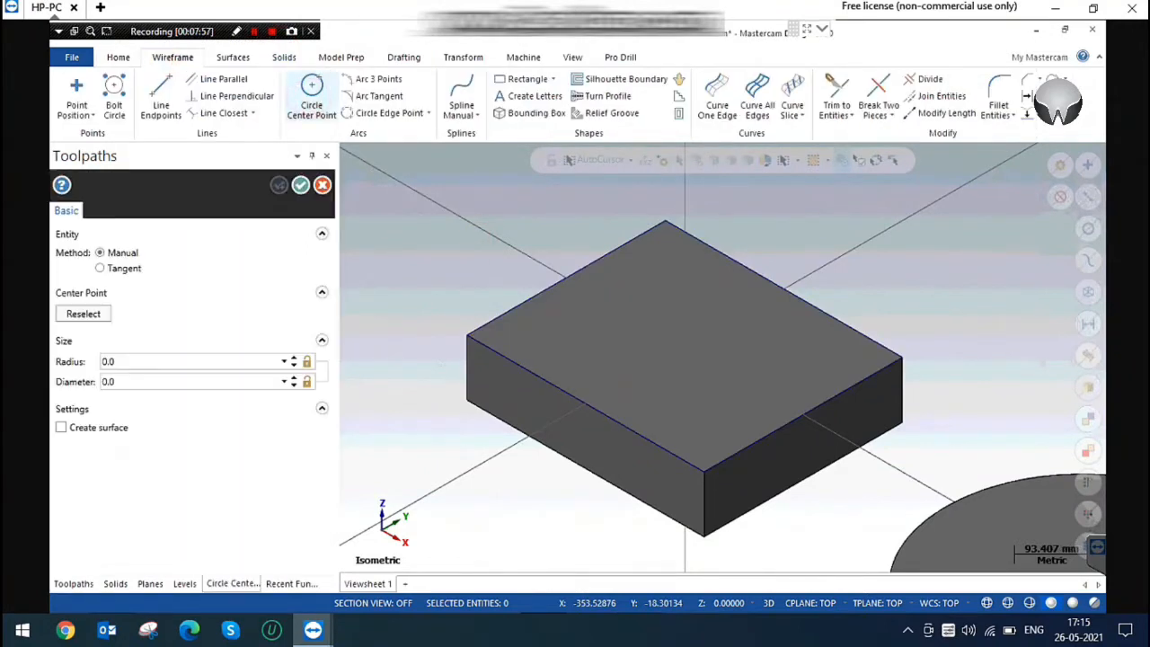
click(686, 270)
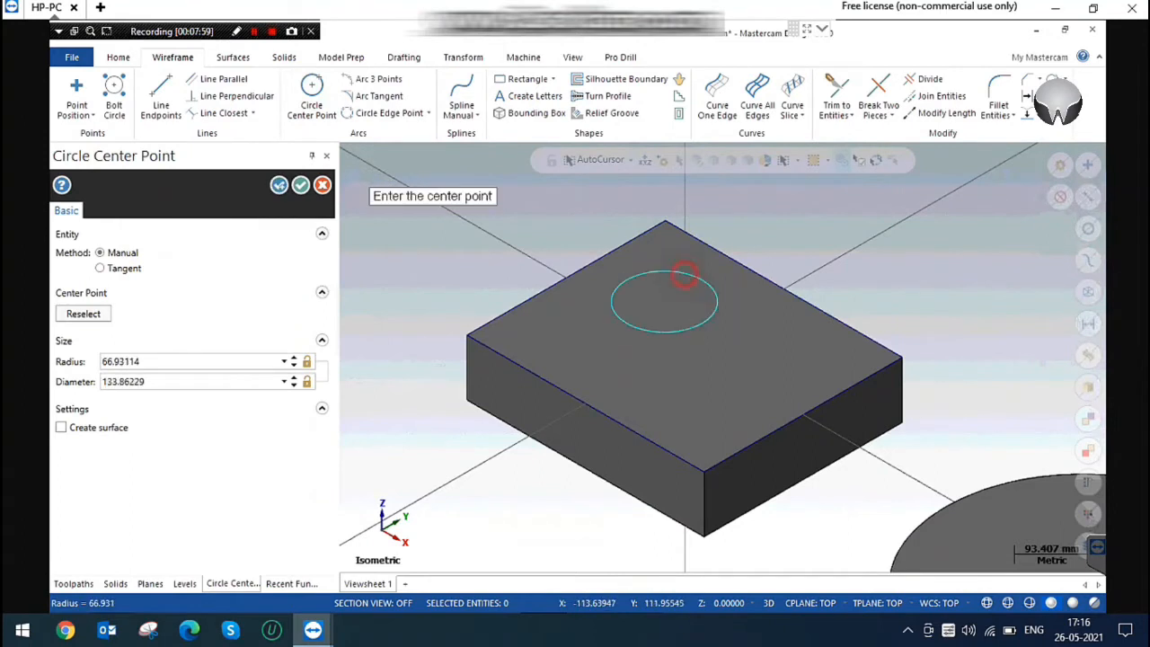
Accept the center-point circle on the block's top face.
click(300, 184)
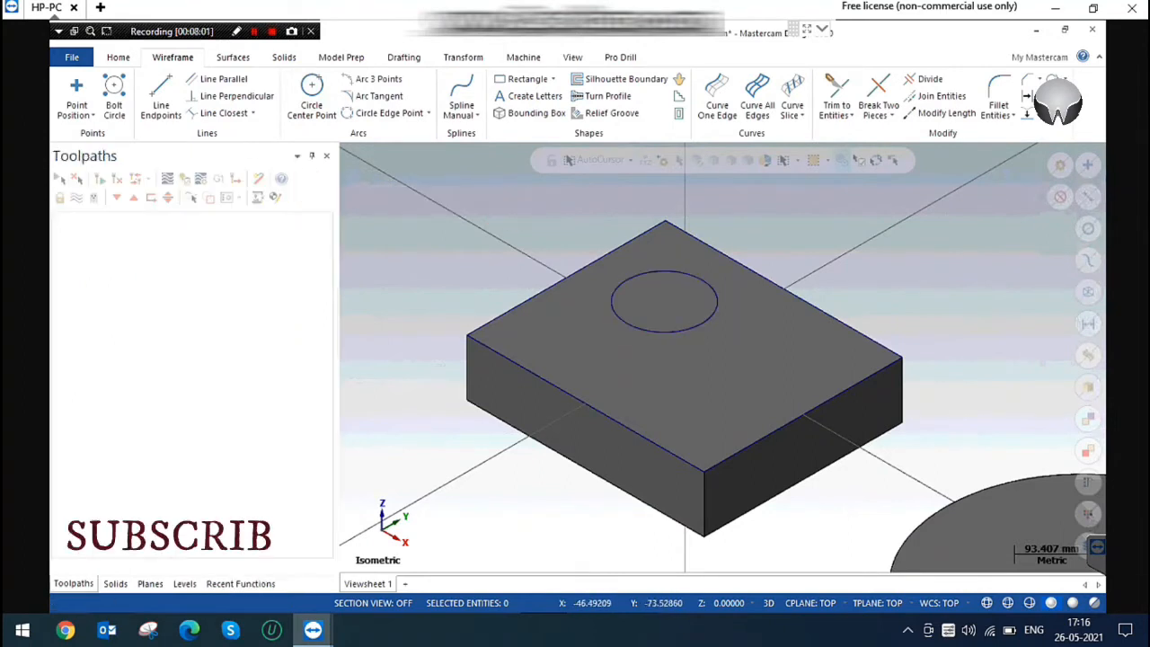
click(454, 221)
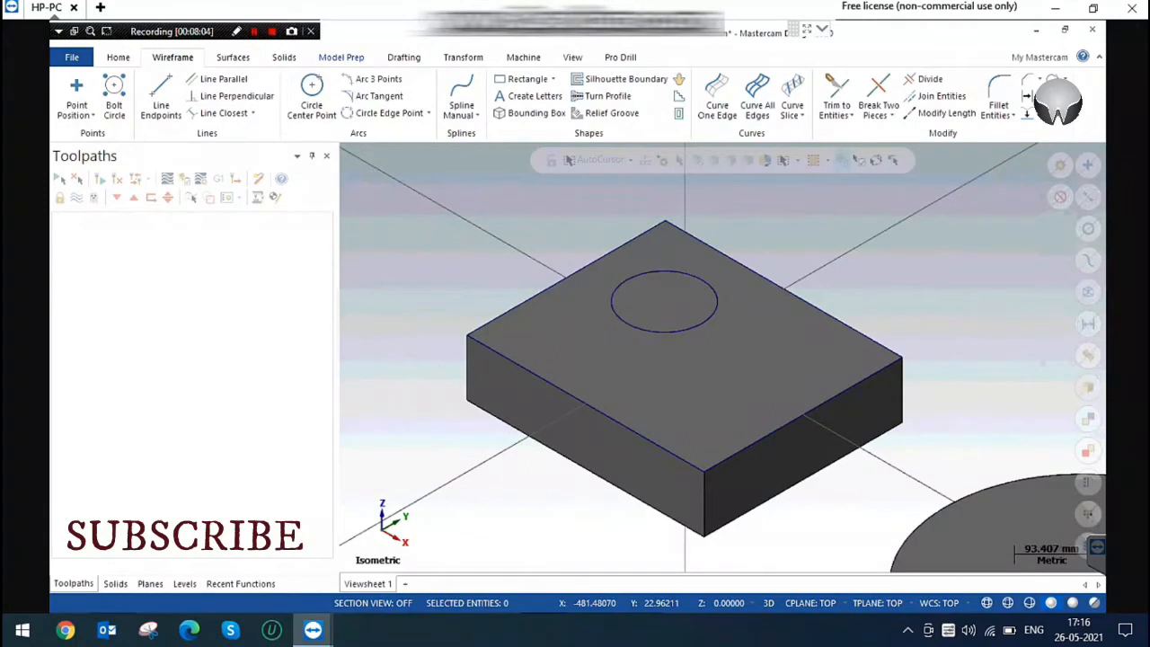
Set up a 100 mm Solid Extrude of the top-face circle as Cut body, reversed downward into the block.
click(284, 58)
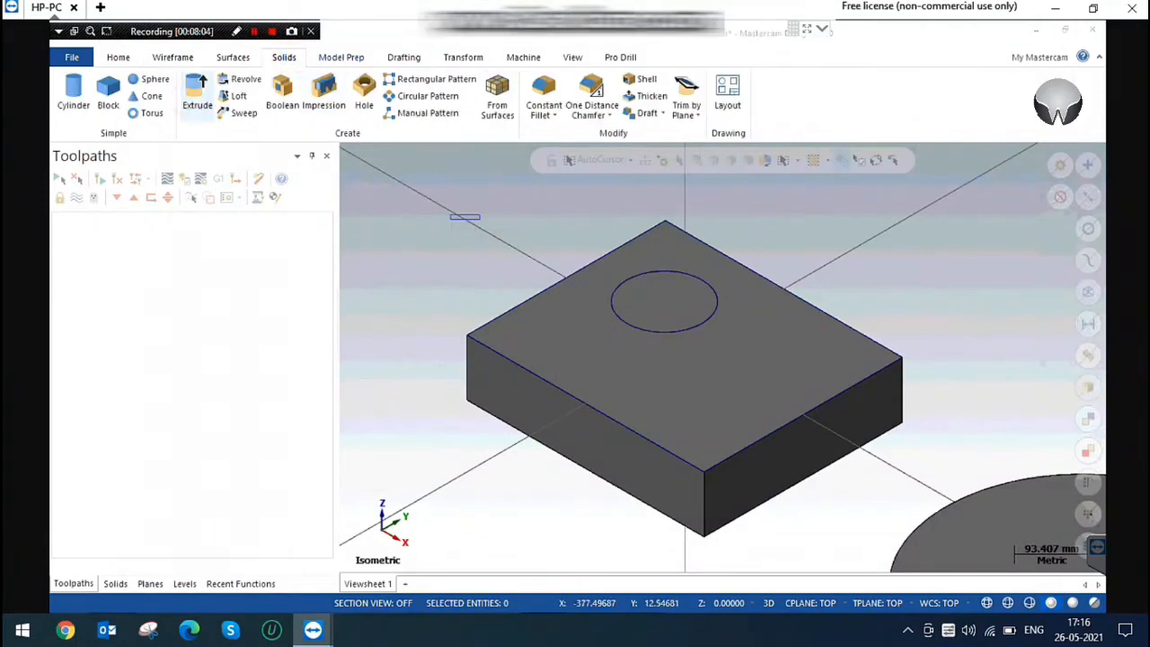
click(197, 97)
click(717, 299)
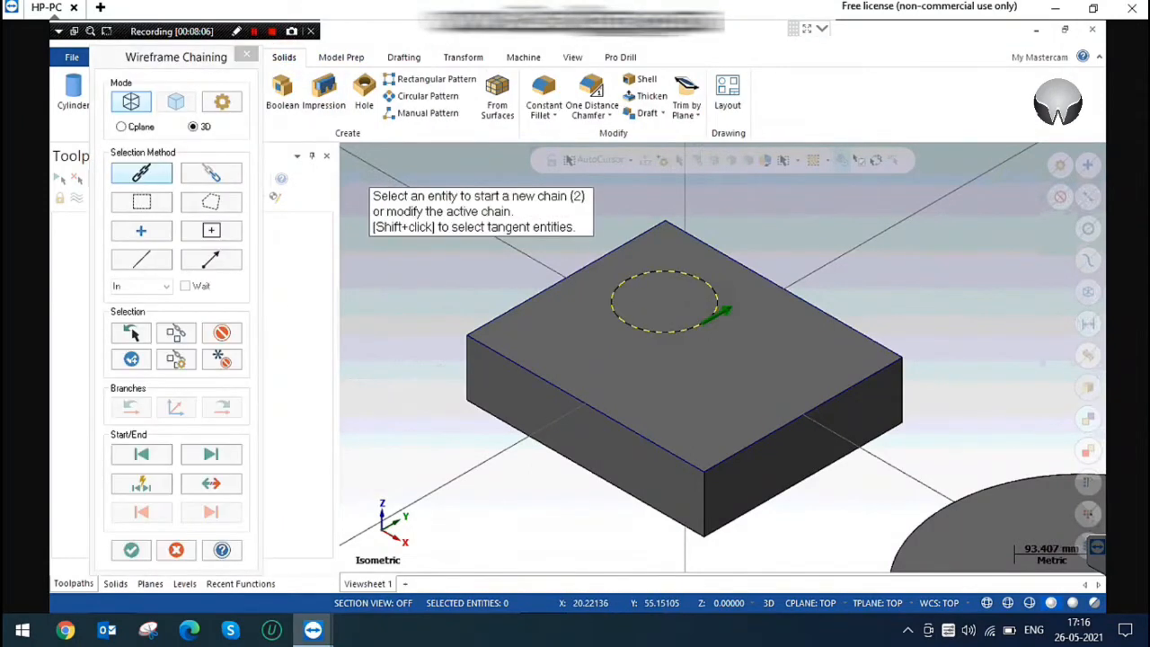
click(132, 550)
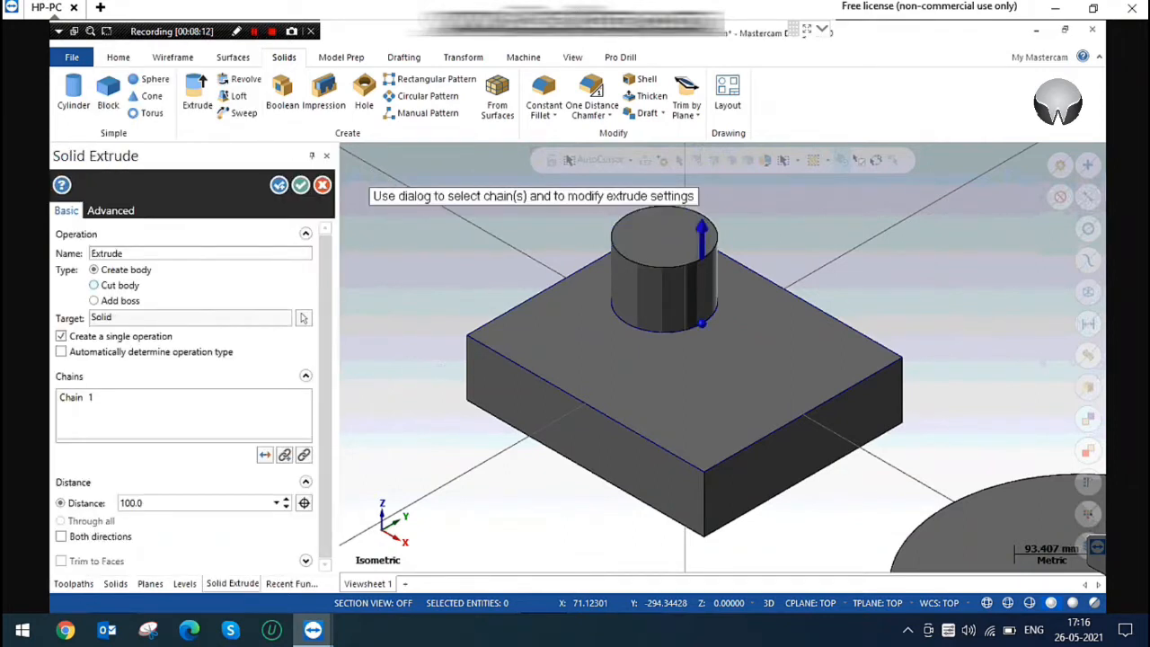
click(100, 286)
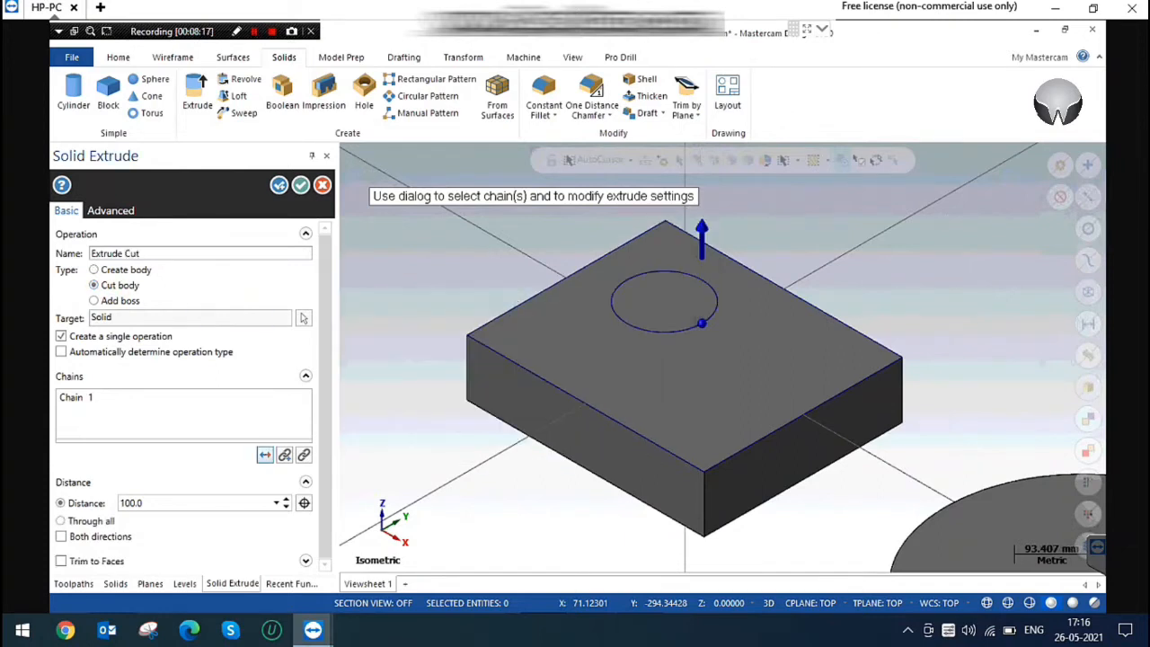
click(265, 455)
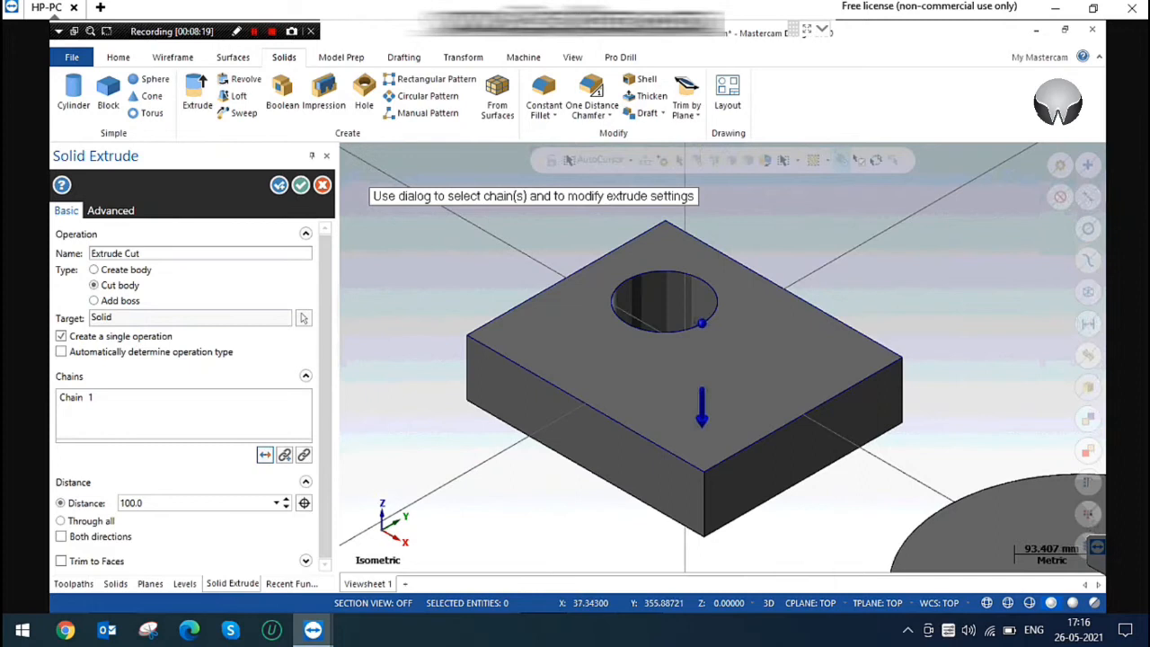
scroll(869, 296, up, 1)
middle_drag(694, 268, 693, 267)
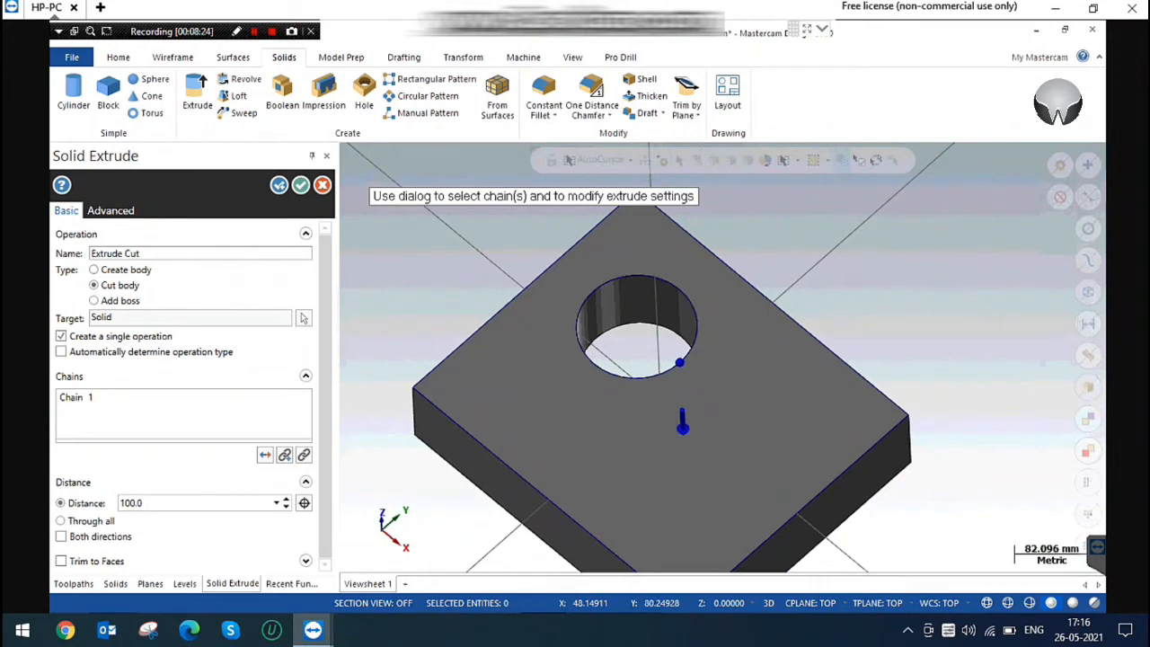
Set the extrude cut's distance to 20 mm.
double_click(159, 503)
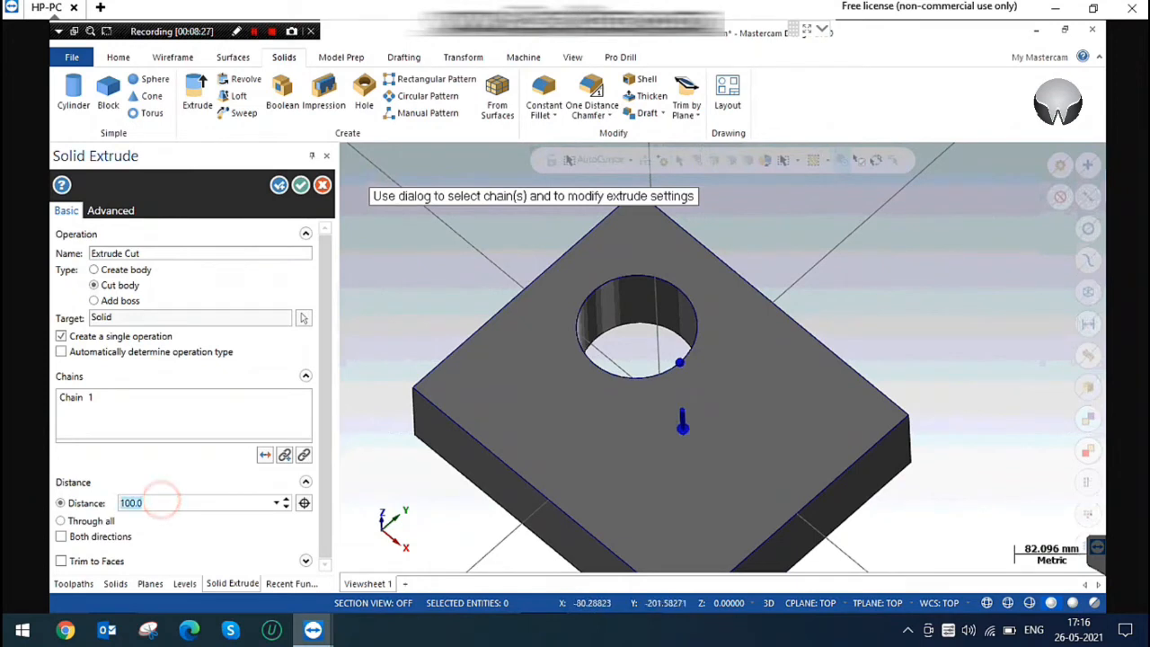
text(20.0)
scroll(621, 359, up, 5)
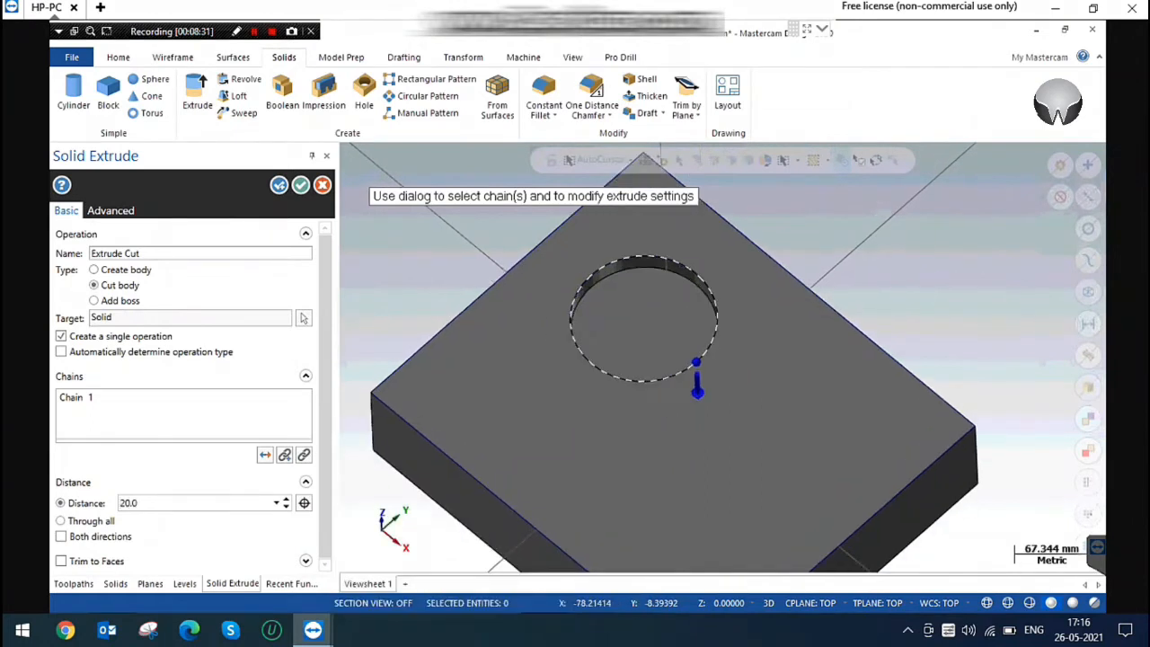
mouse_move(628, 359)
middle_down()
mouse_move(629, 304)
mouse_move(628, 360)
middle_up()
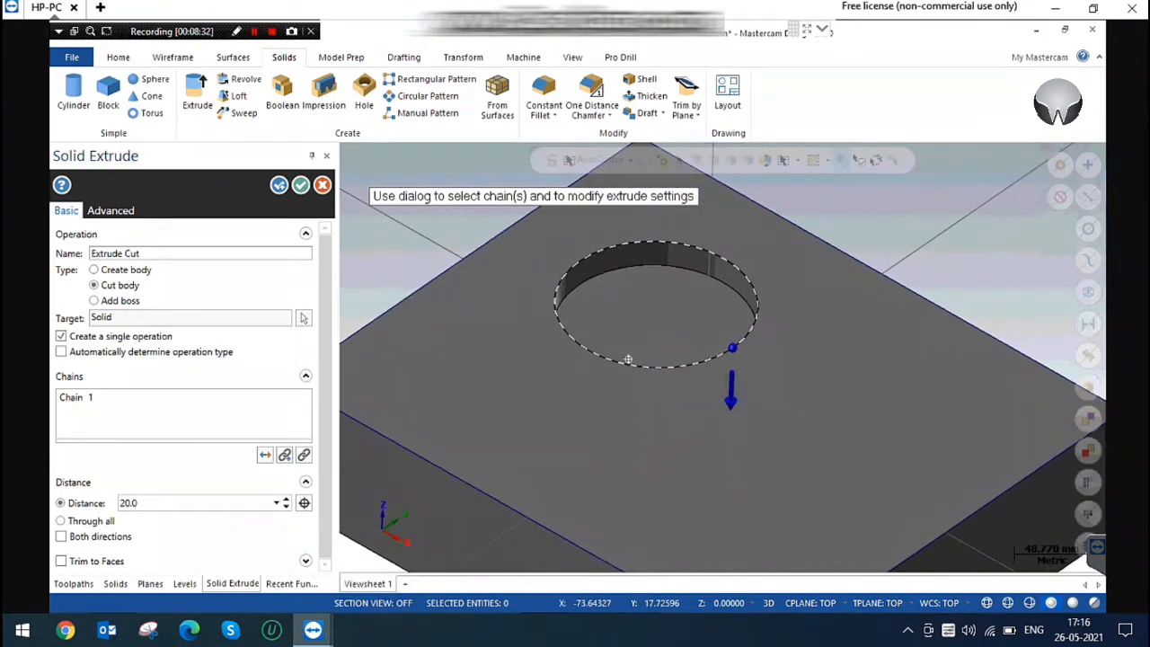
Switch the extrude cut to Through all and inspect the hole through the block.
click(76, 520)
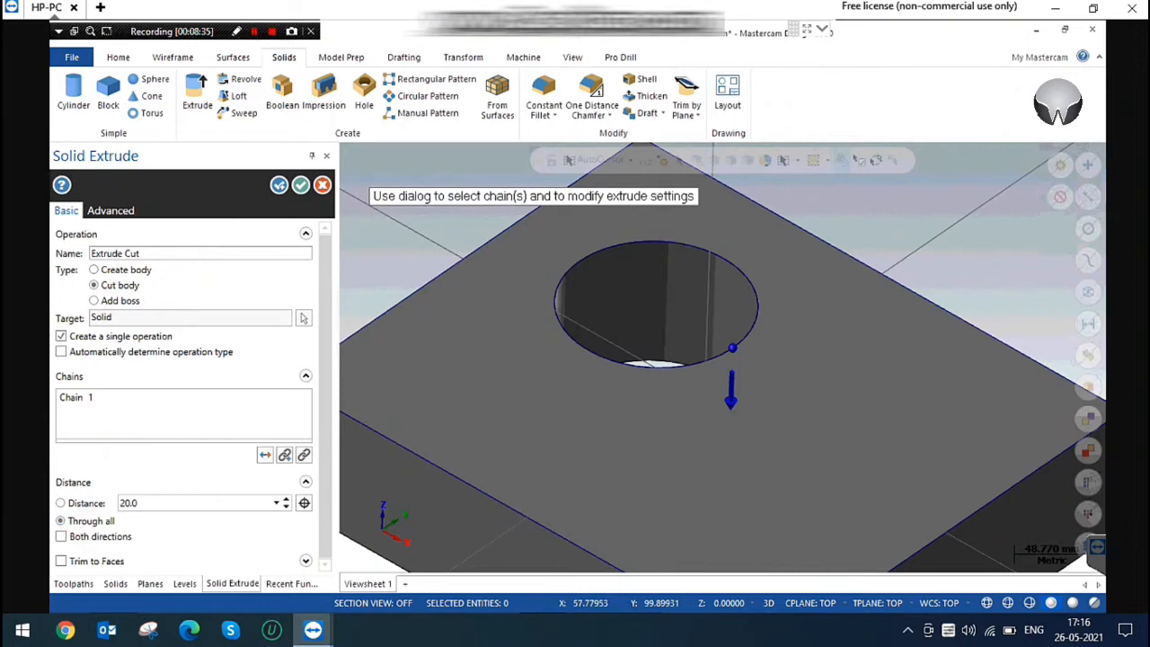
scroll(752, 333, down, 4)
middle_drag(752, 332, 771, 225)
middle_drag(753, 333, 724, 355)
scroll(724, 356, up, 2)
scroll(724, 356, up, 1)
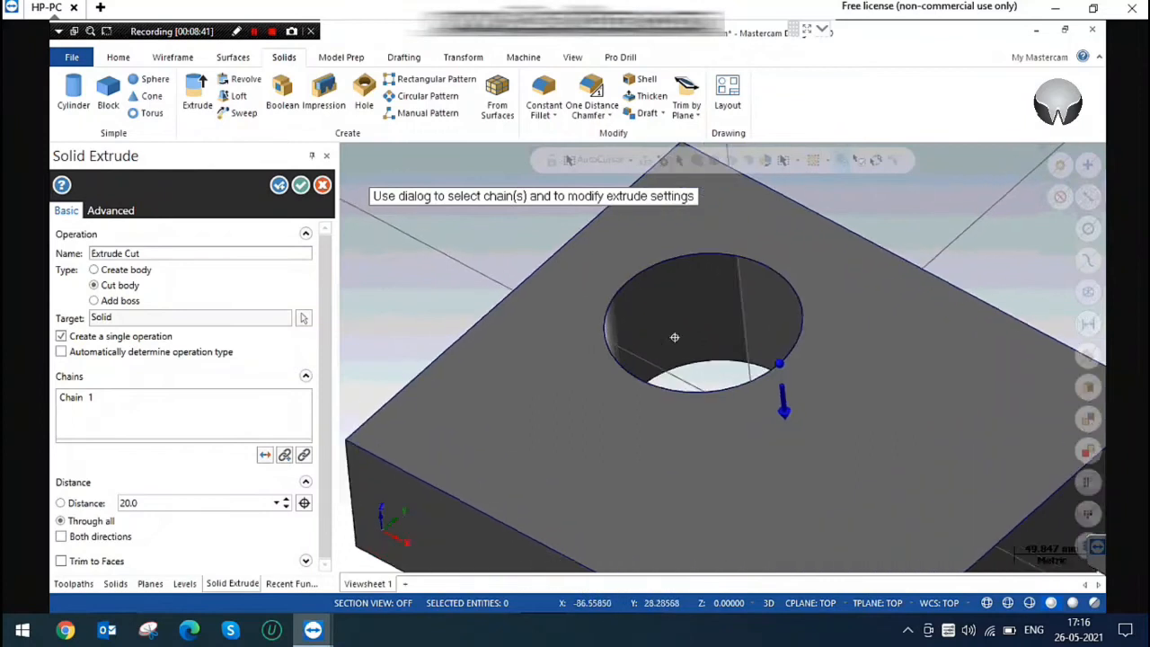
Try the Both directions option on the through-all cut and turn it off again.
click(61, 537)
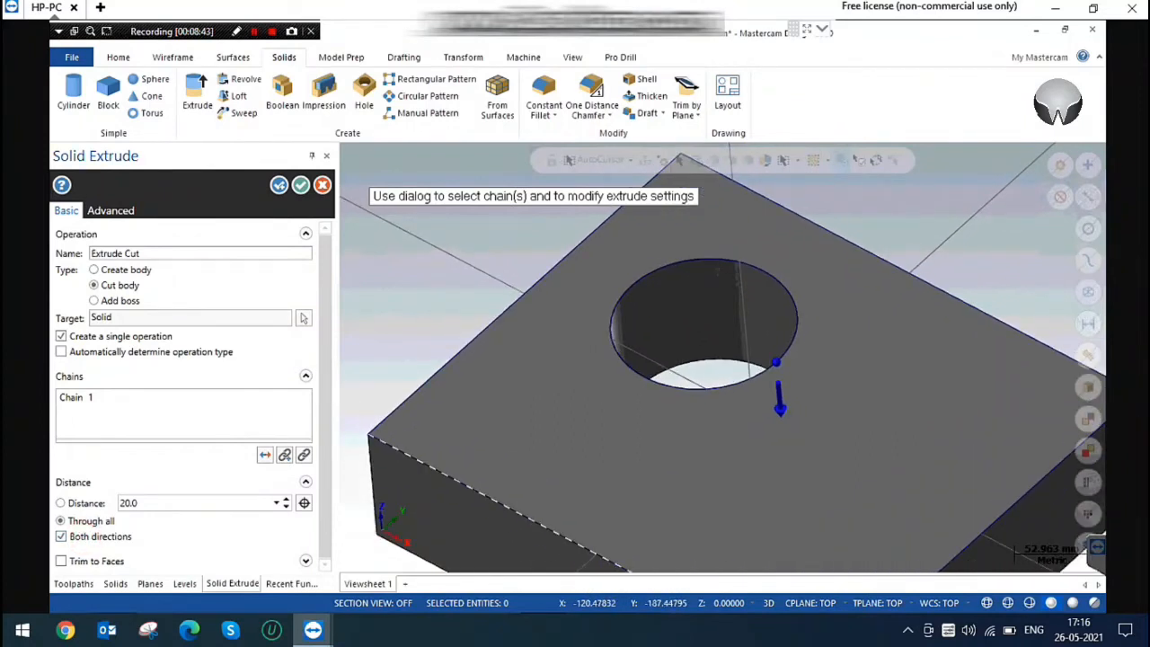
scroll(550, 404, down, 2)
middle_drag(545, 429, 552, 396)
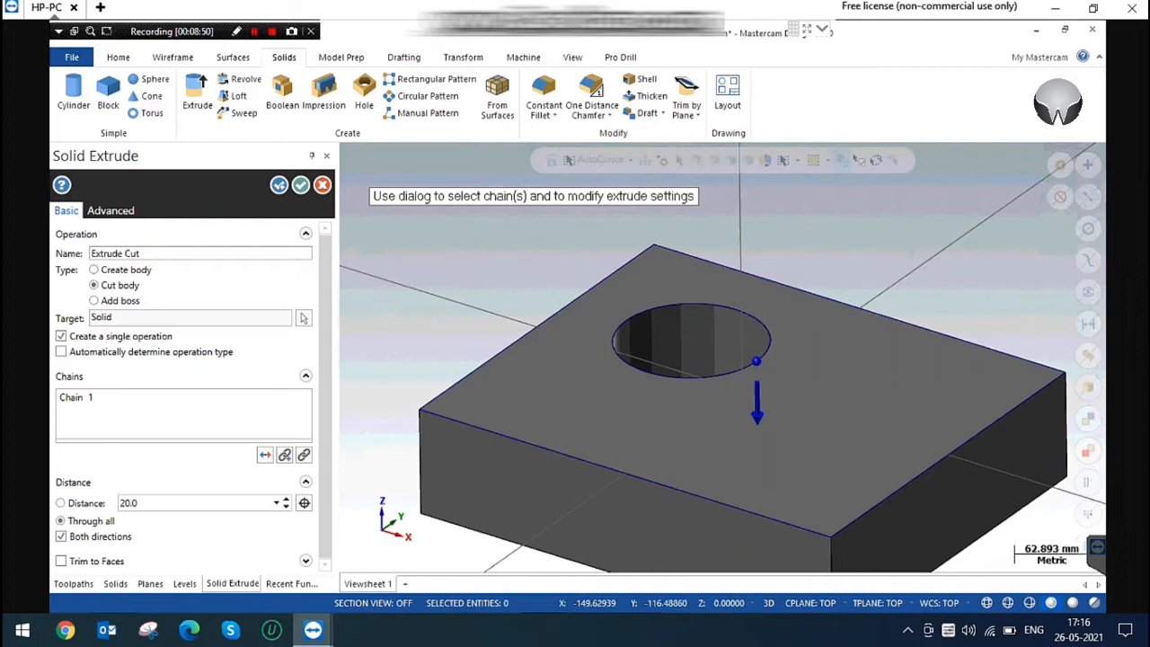
click(61, 536)
scroll(654, 365, down, 1)
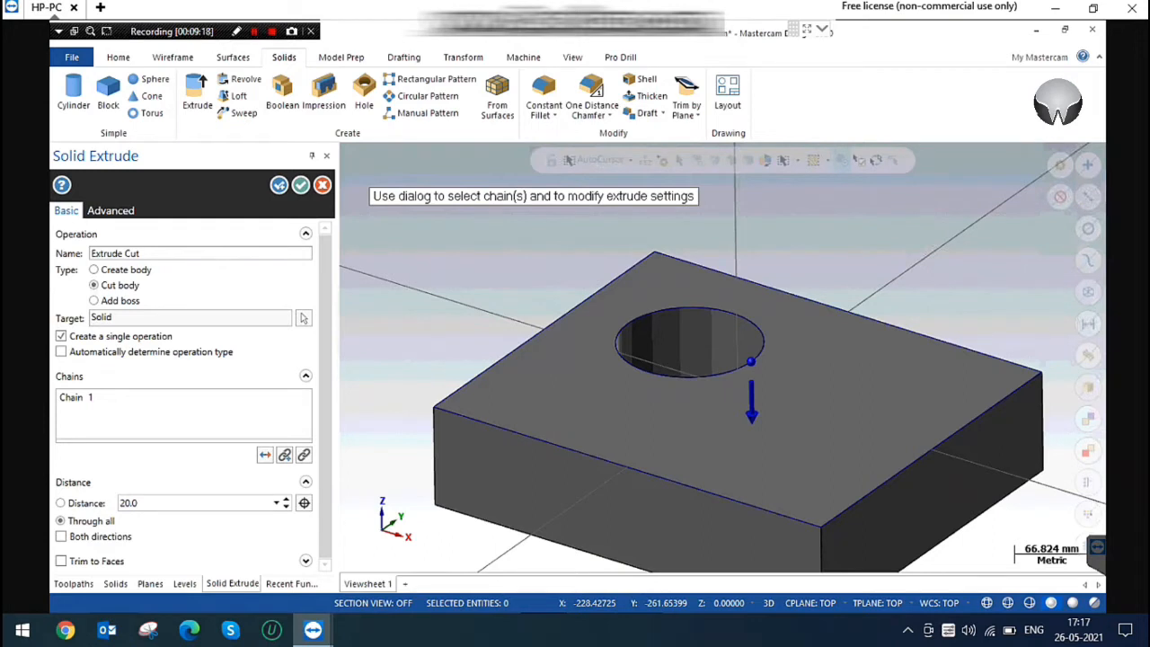
Try trimming the cut to the block's bottom face with a 100 mm distance, cancel the extrude, and restore the isometric view.
click(90, 561)
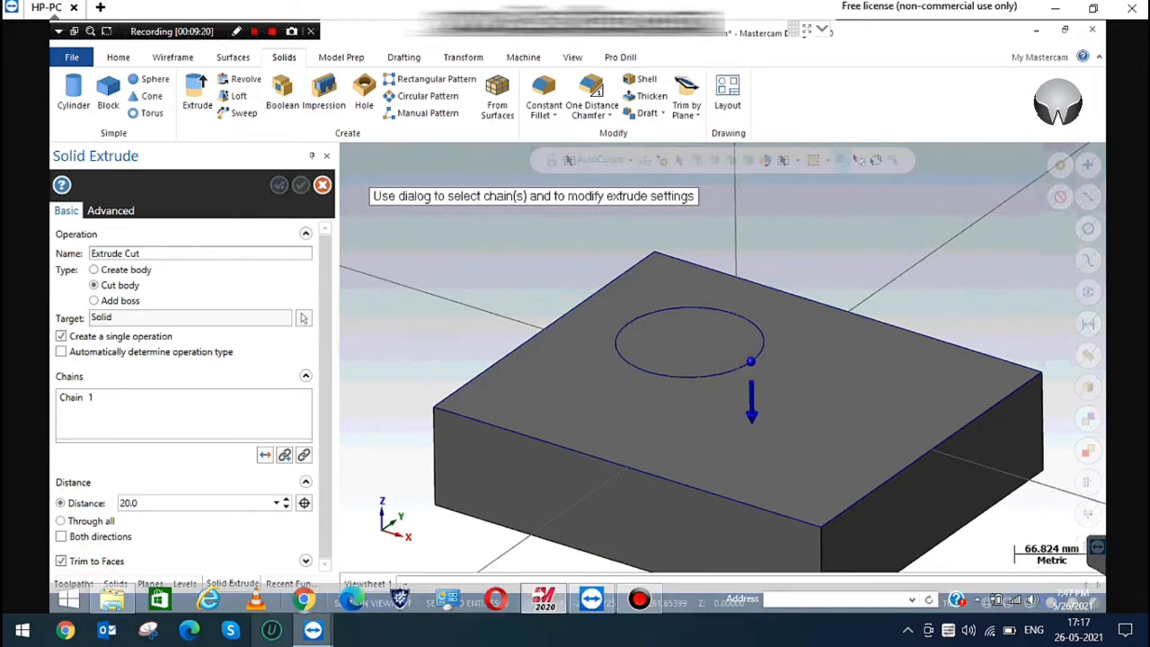
mouse_move(324, 448)
mouse_down()
mouse_move(324, 467)
mouse_move(338, 465)
mouse_move(338, 516)
mouse_up()
click(306, 560)
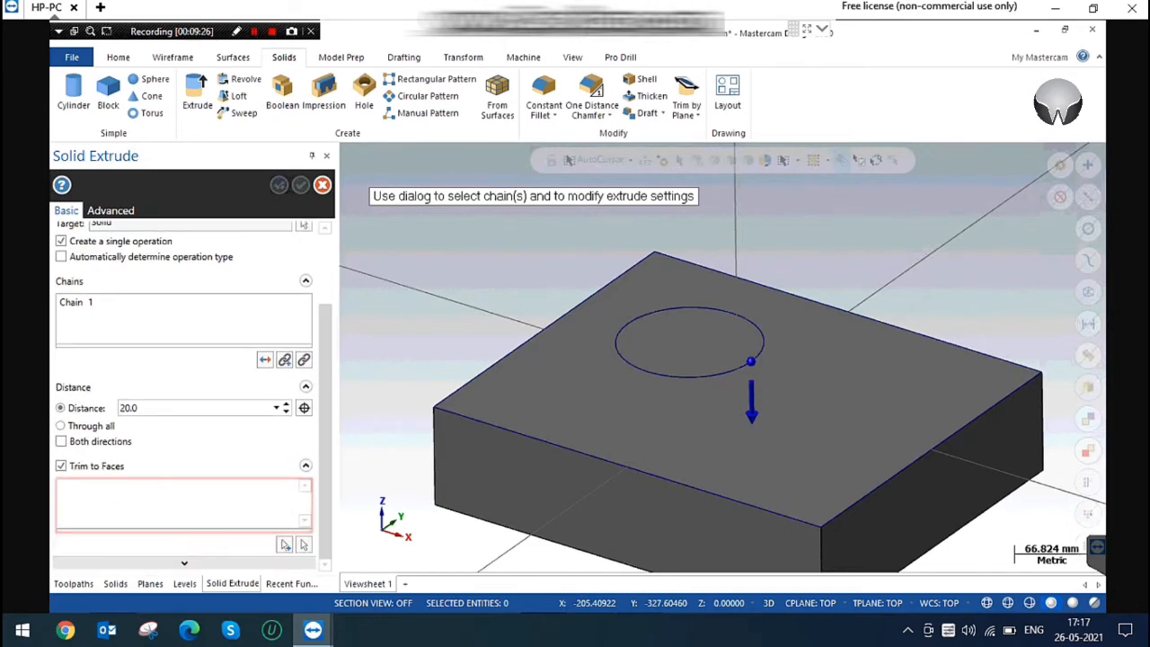
scroll(753, 385, down, 2)
scroll(753, 384, up, 1)
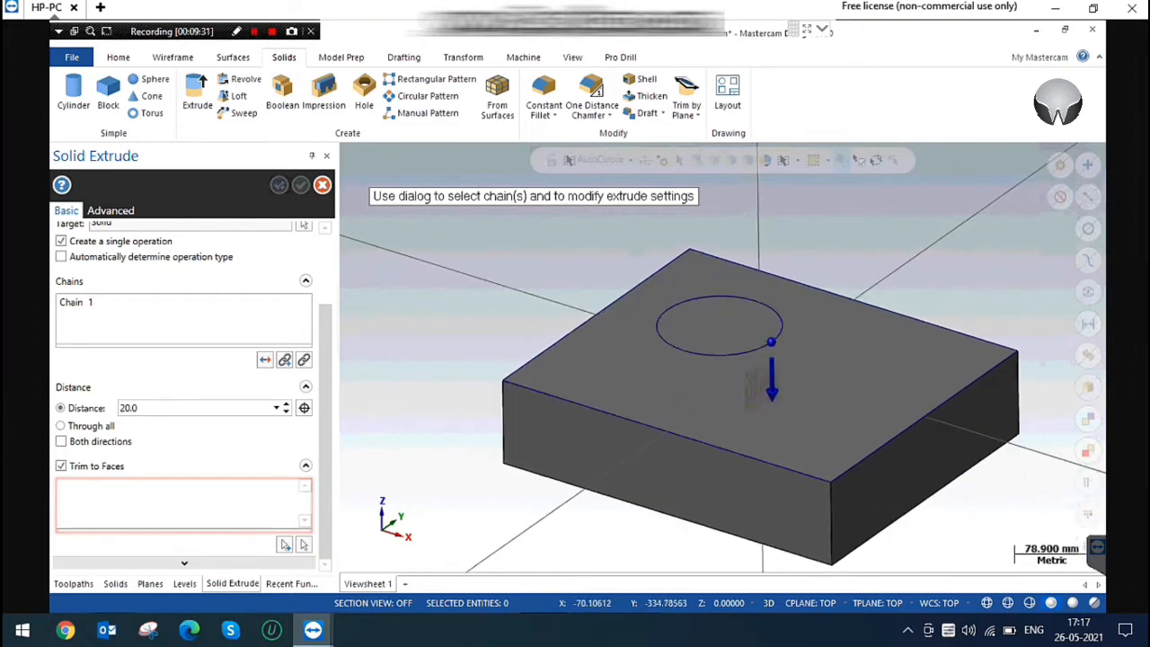
middle_drag(753, 387, 710, 476)
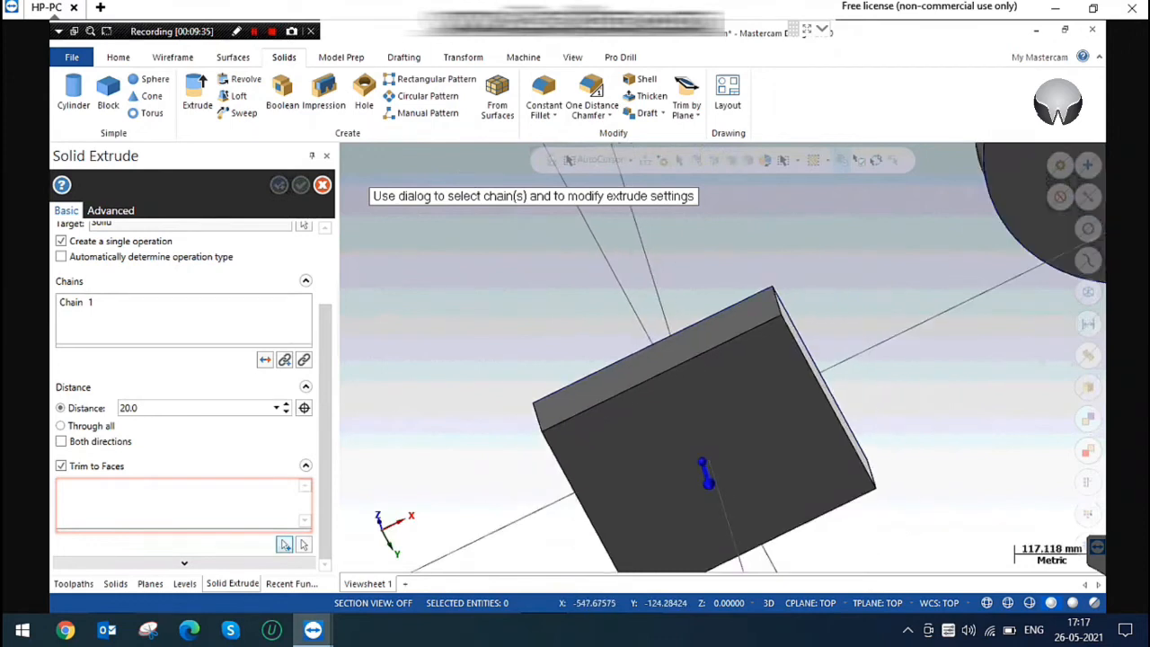
click(284, 544)
click(656, 475)
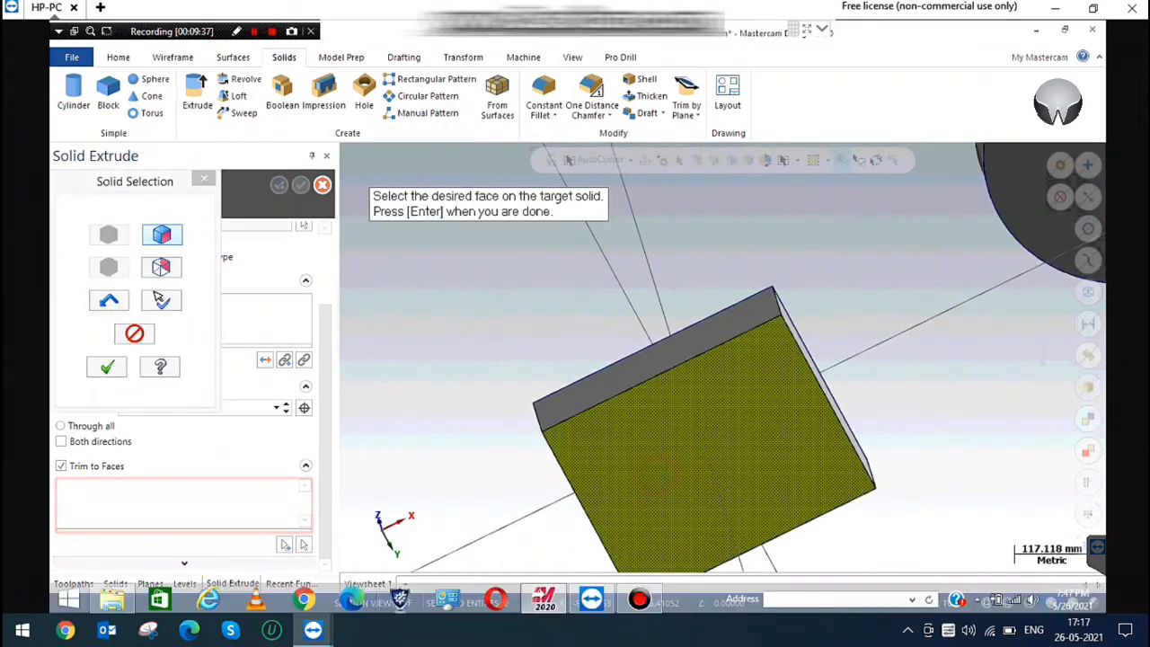
click(107, 366)
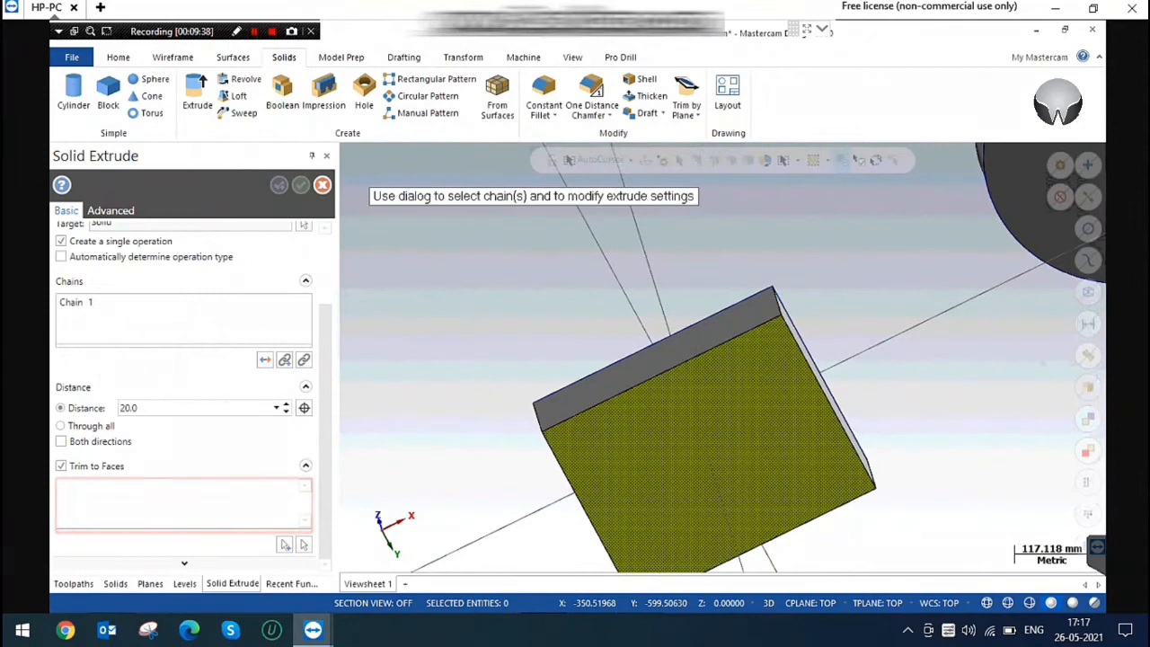
middle_drag(716, 247, 722, 356)
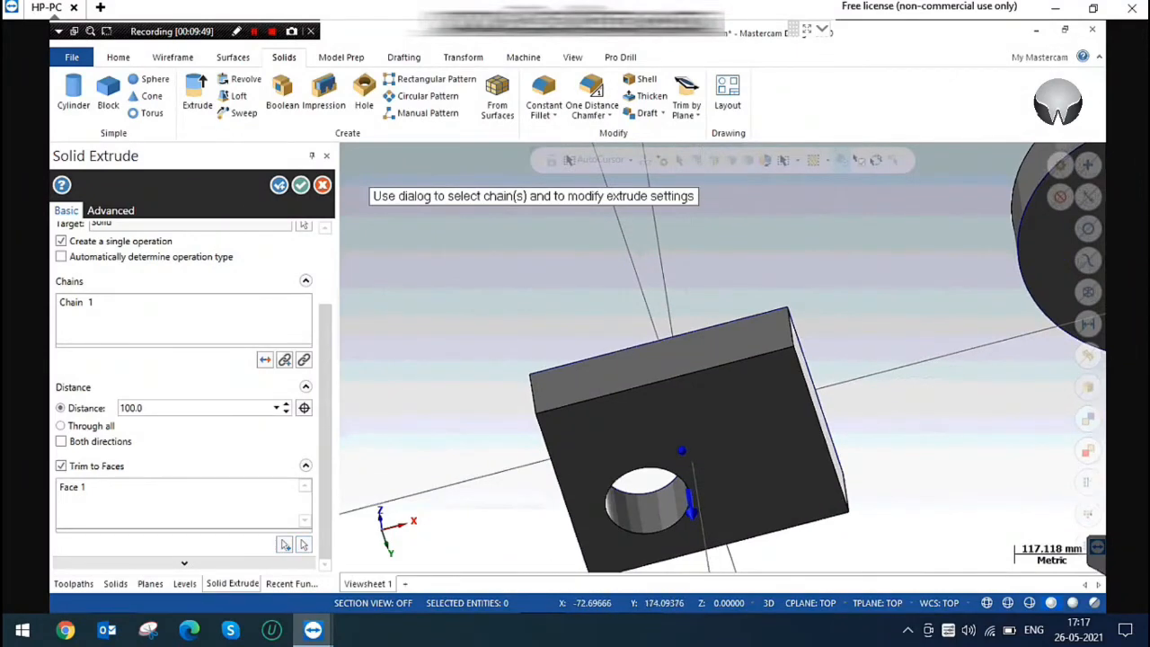
click(322, 184)
right_click(580, 230)
click(664, 362)
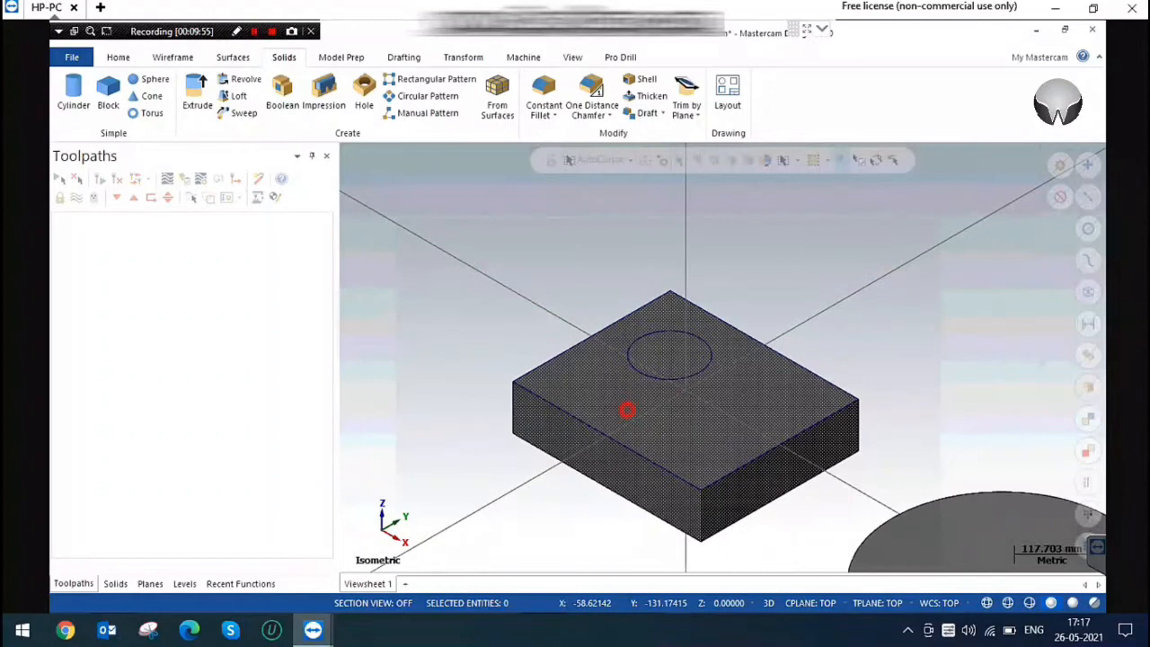
click(627, 411)
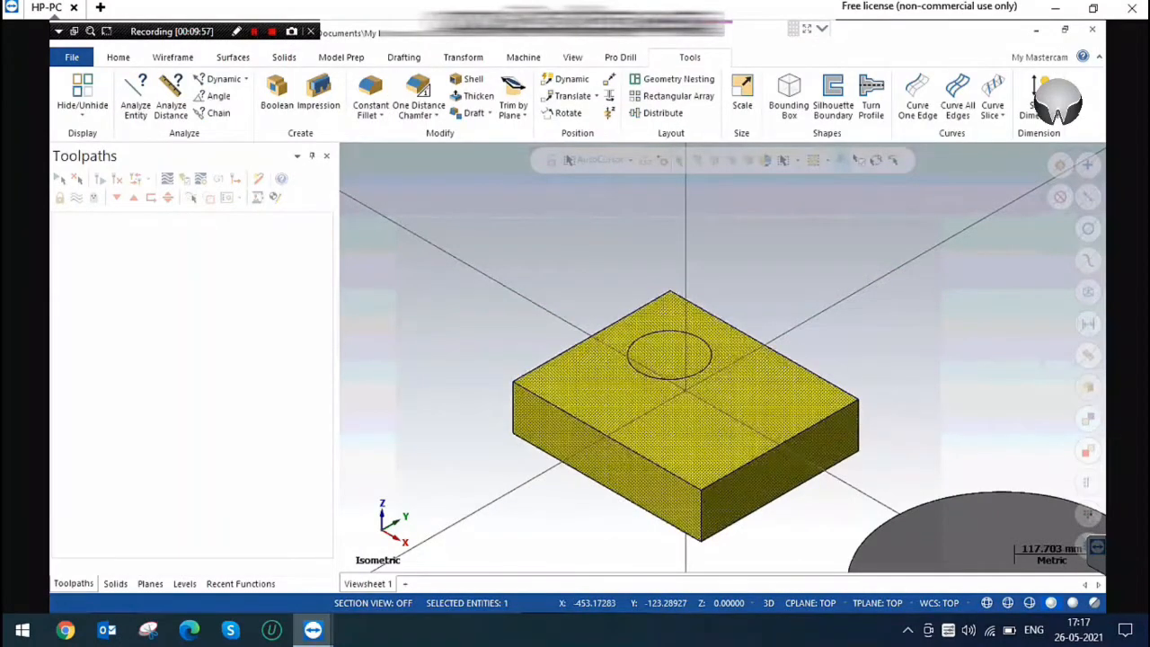
click(455, 299)
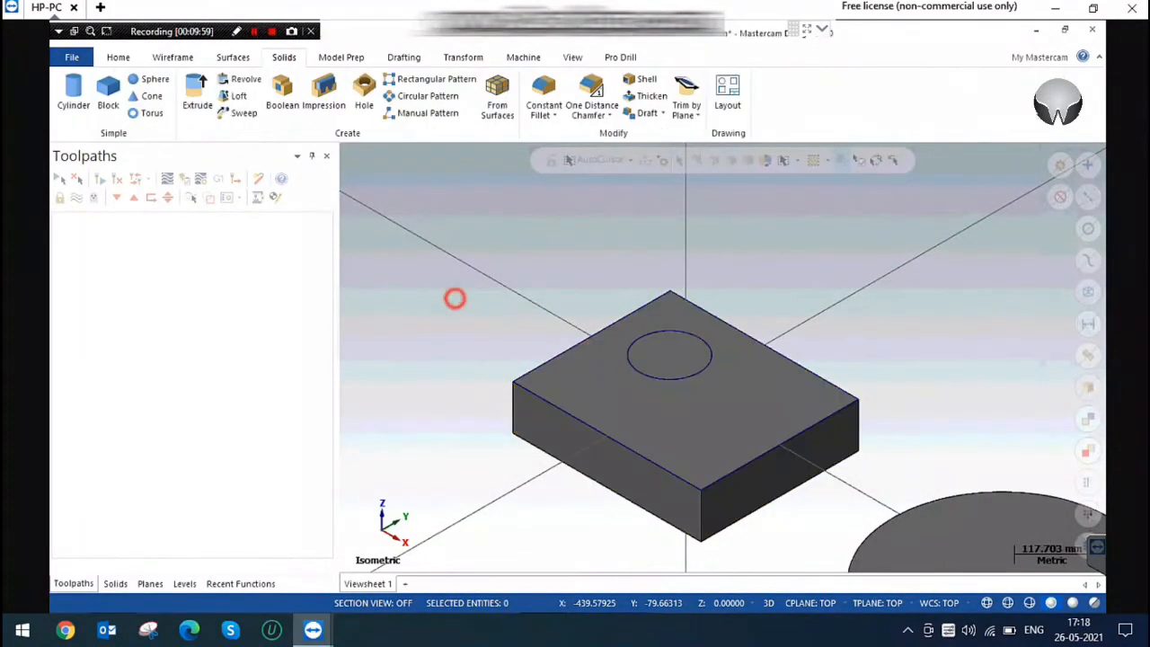
click(453, 282)
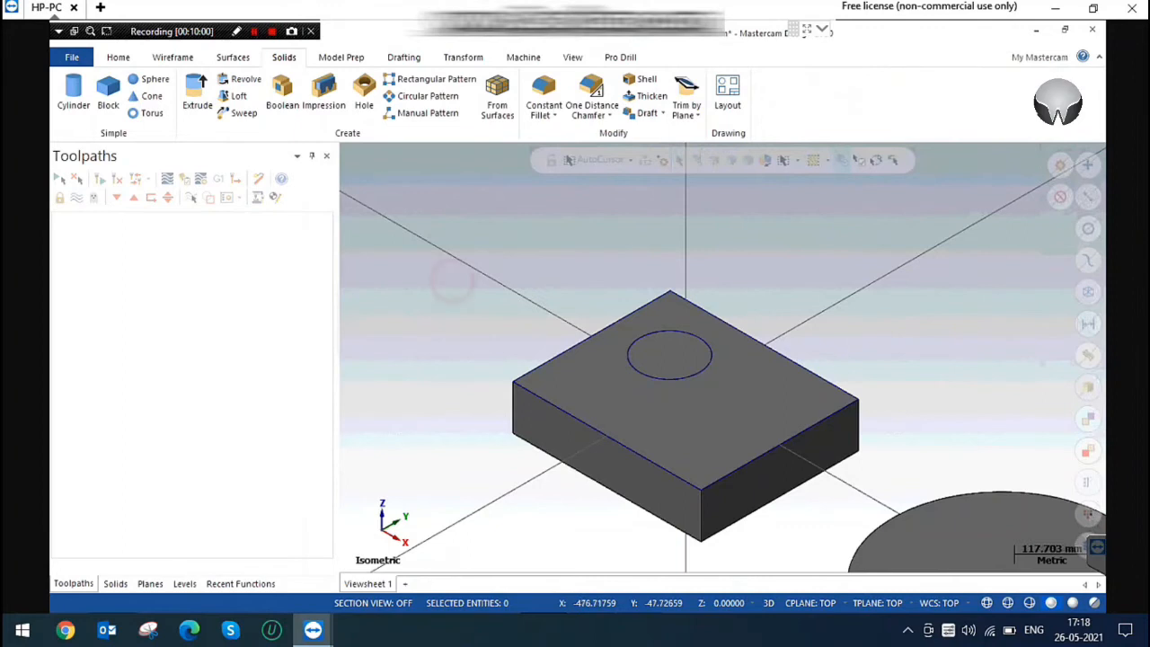
click(460, 274)
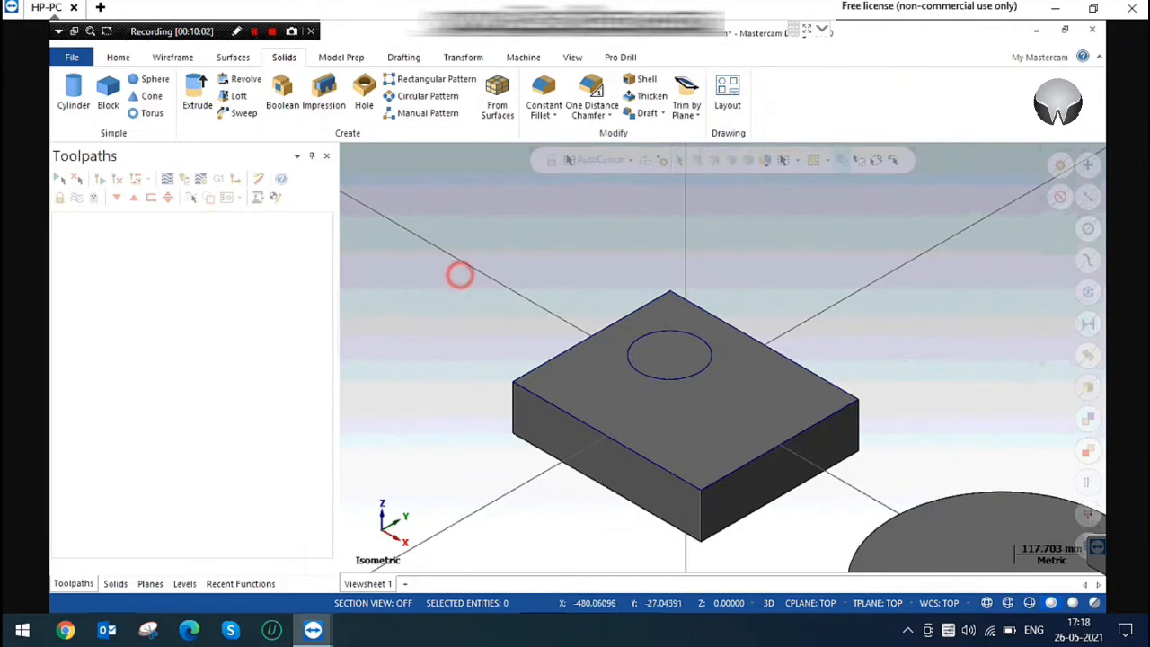
scroll(777, 238, down, 1)
click(455, 239)
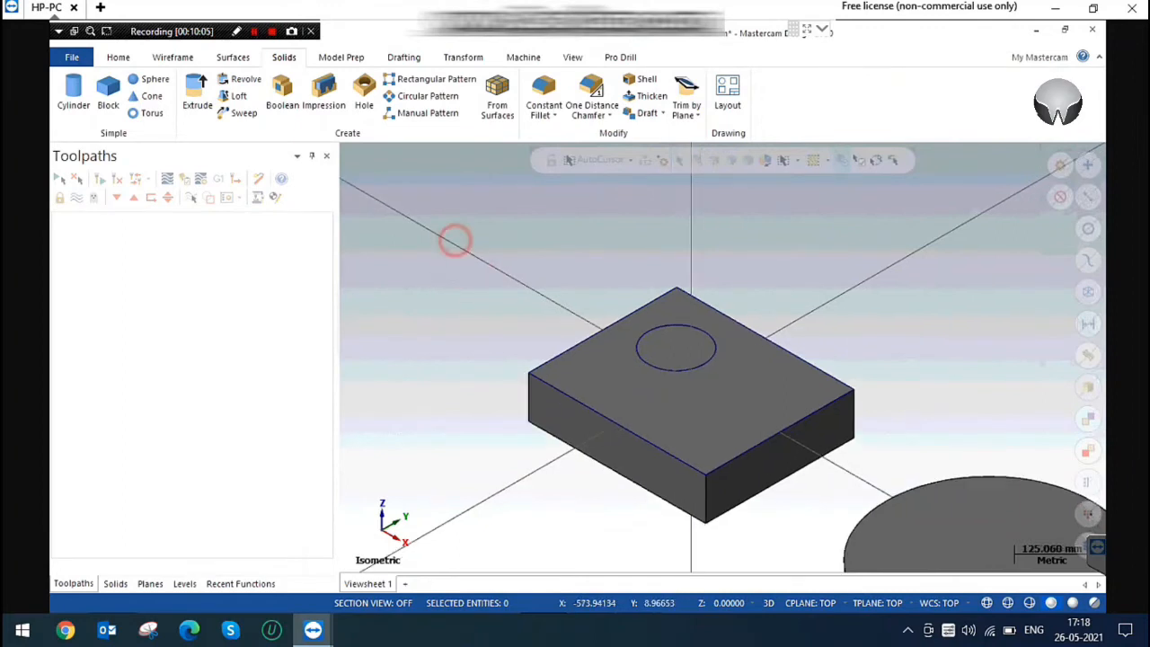
Translate one copy of the block by -300 mm along Z and accept it.
click(462, 56)
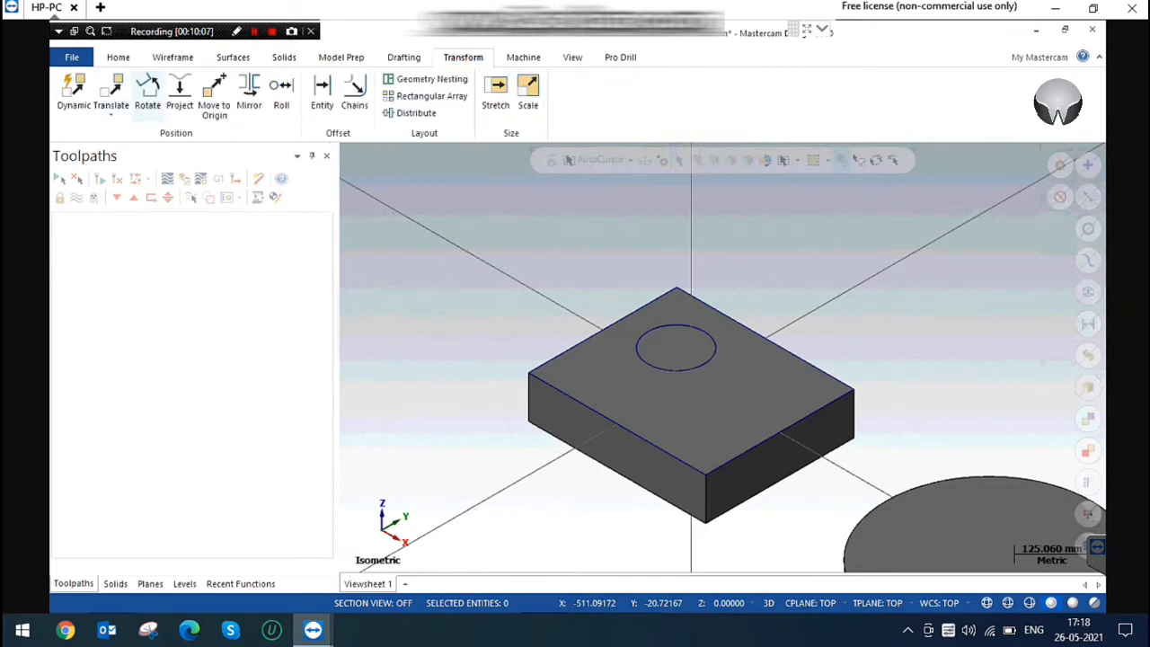
click(111, 90)
click(617, 390)
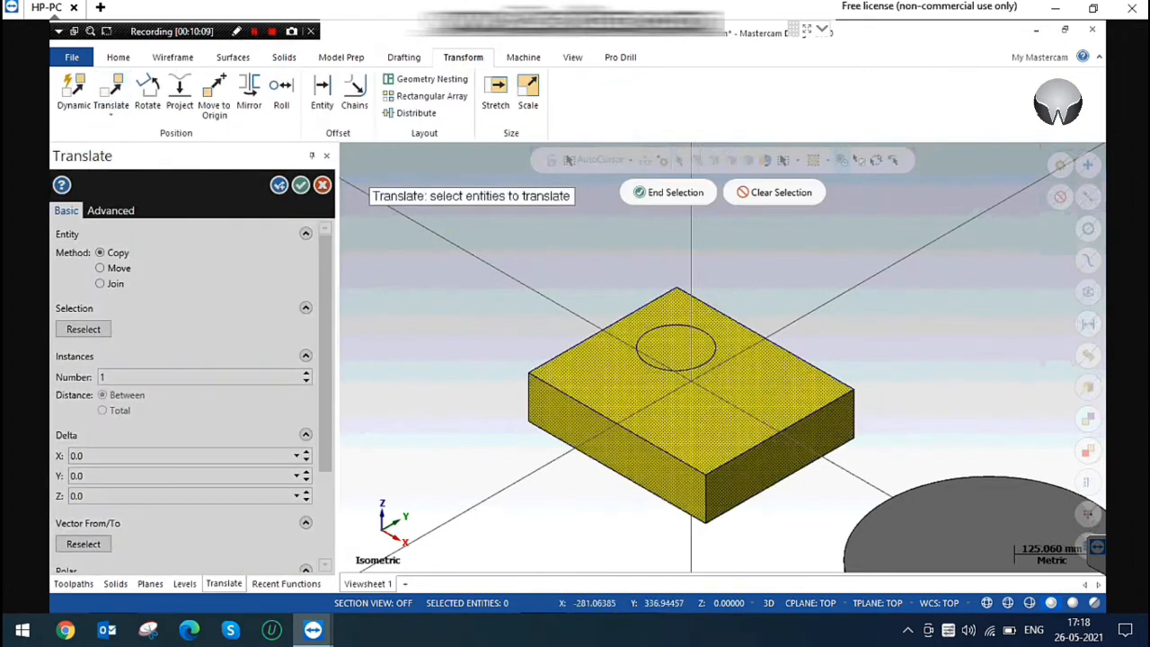
click(674, 192)
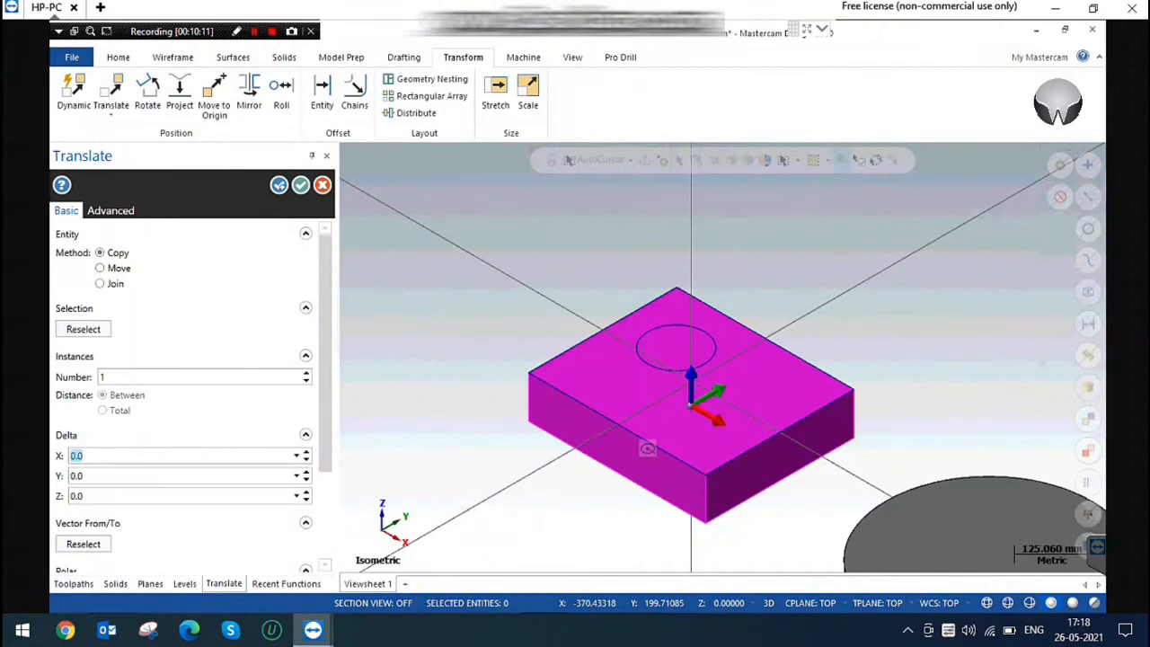
click(95, 495)
key(Tab)
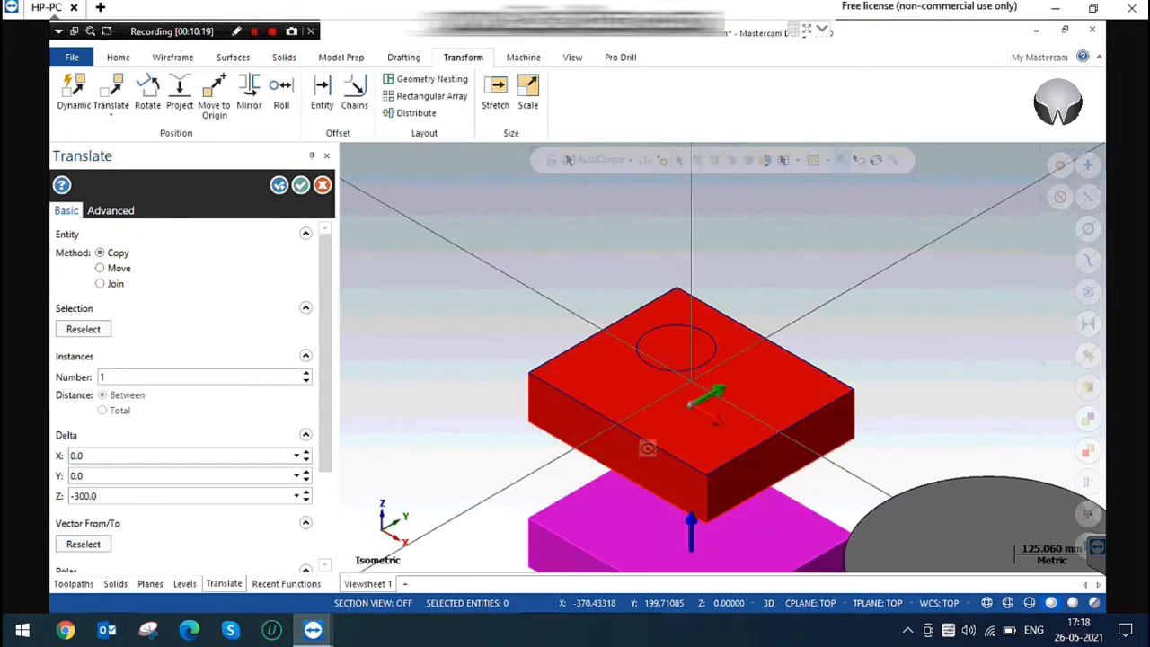
scroll(696, 260, down, 2)
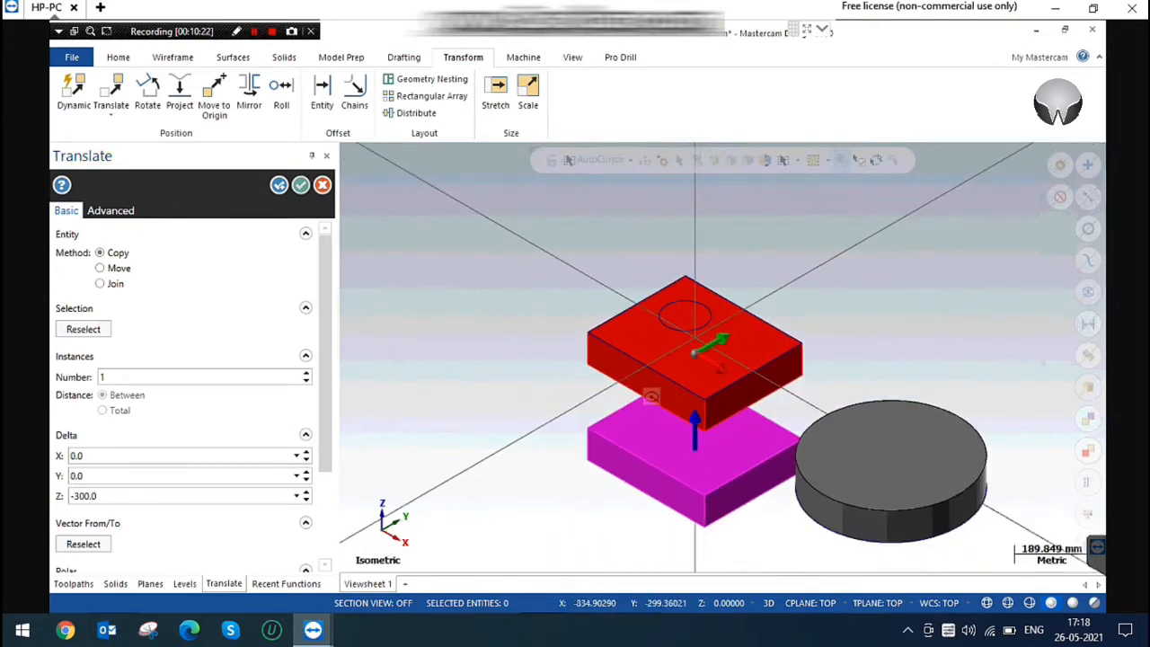
click(300, 184)
Clear the transform colors from the original block and its lower copy.
right_click(437, 243)
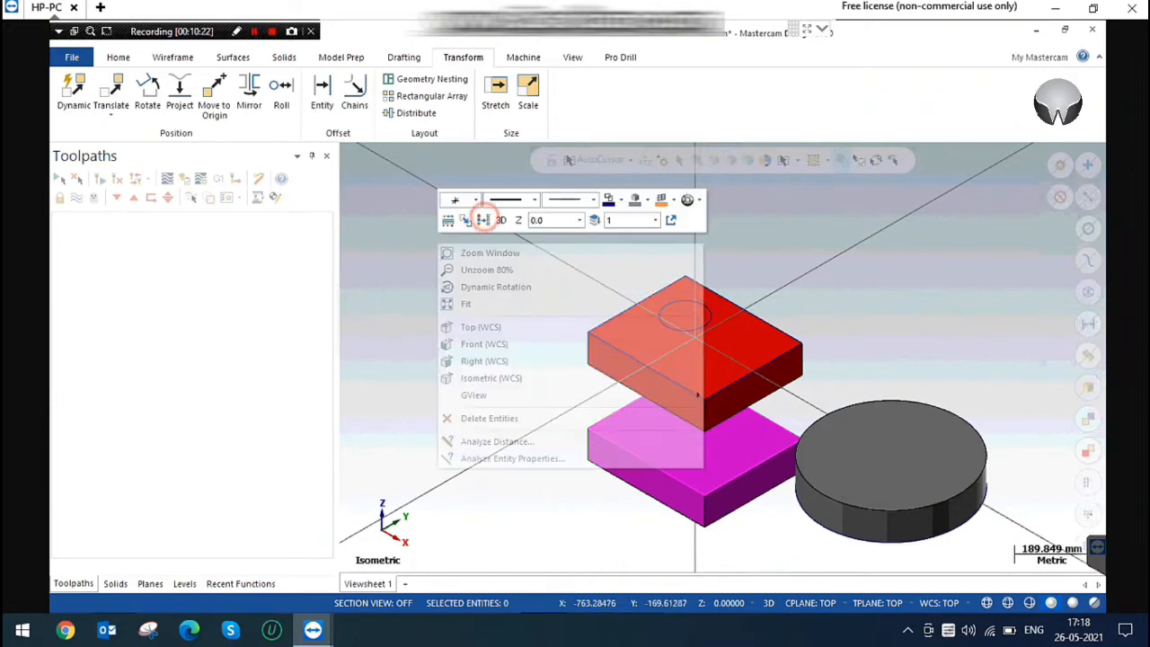
click(483, 220)
scroll(416, 341, down, 2)
middle_drag(659, 422, 763, 296)
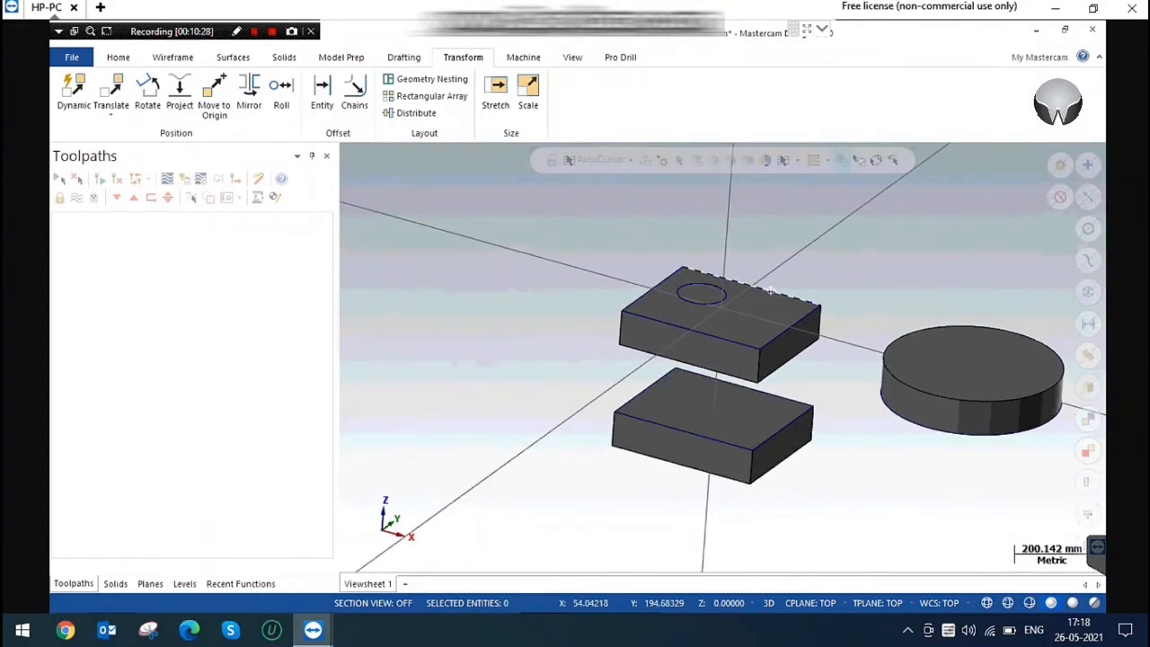
scroll(770, 290, up, 2)
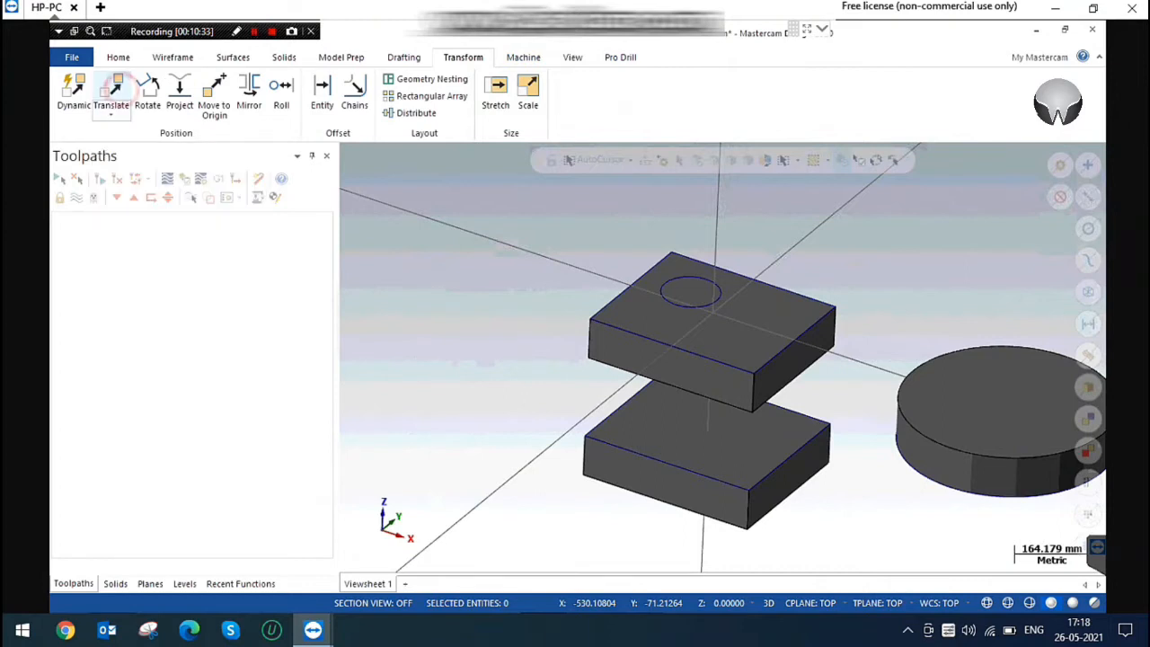
Translate one copy of the block with the circle by 500 mm along Z, accept it, and clear the transform colors.
click(111, 90)
click(745, 326)
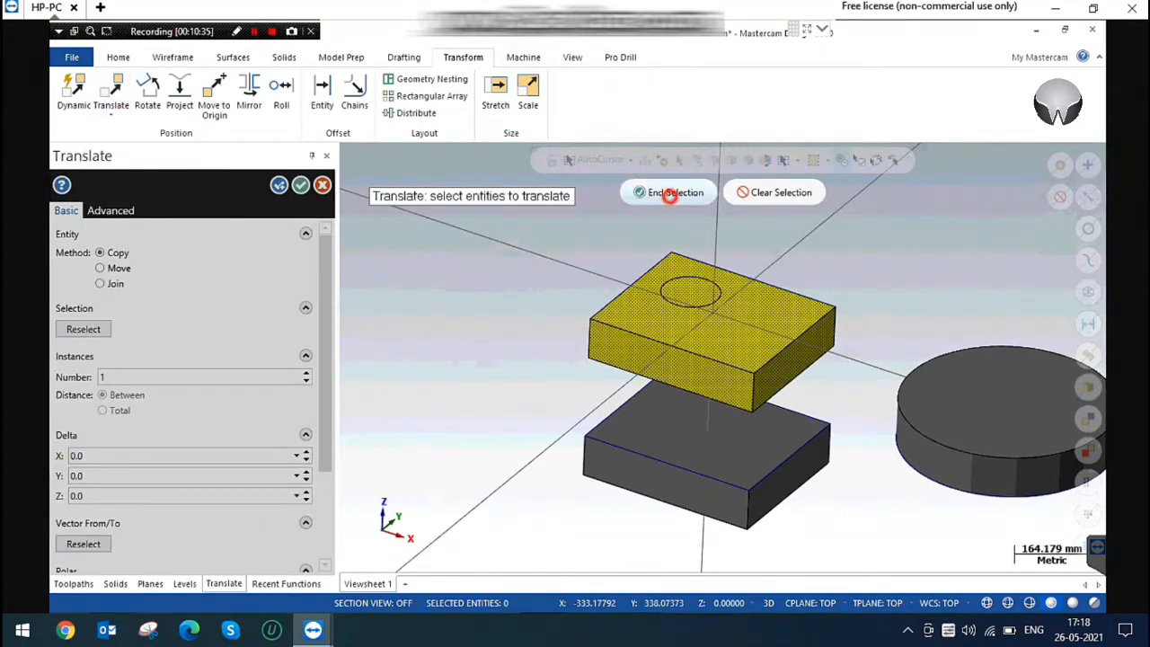
click(664, 192)
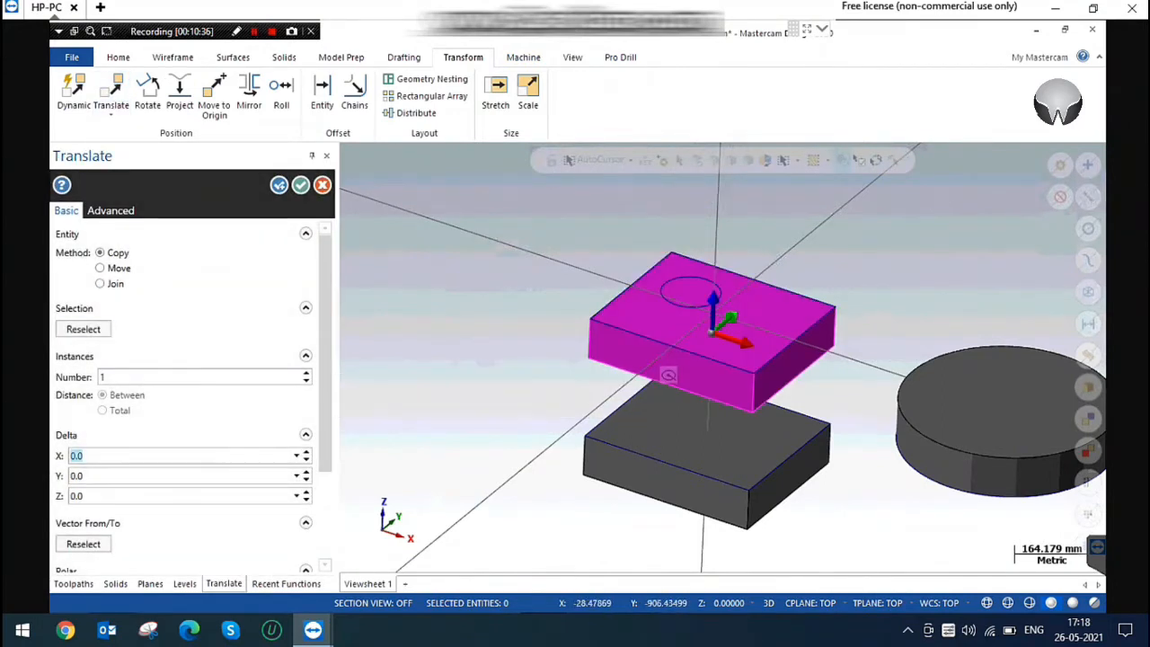
click(99, 496)
key(Tab)
scroll(785, 502, down, 3)
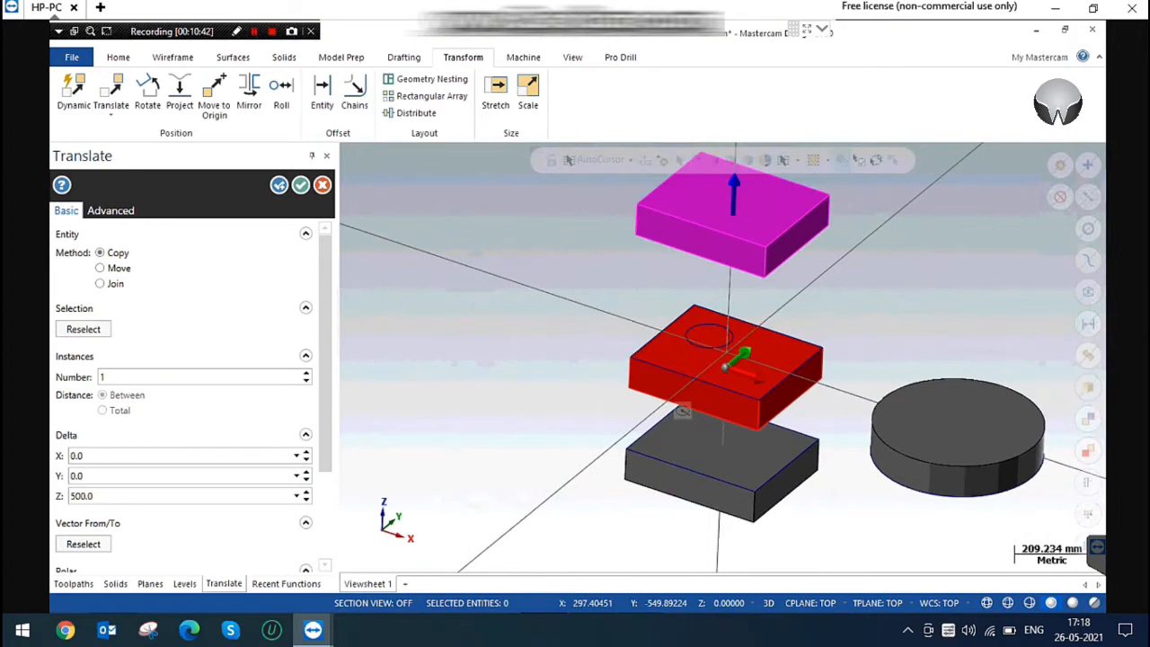
click(301, 184)
right_click(451, 244)
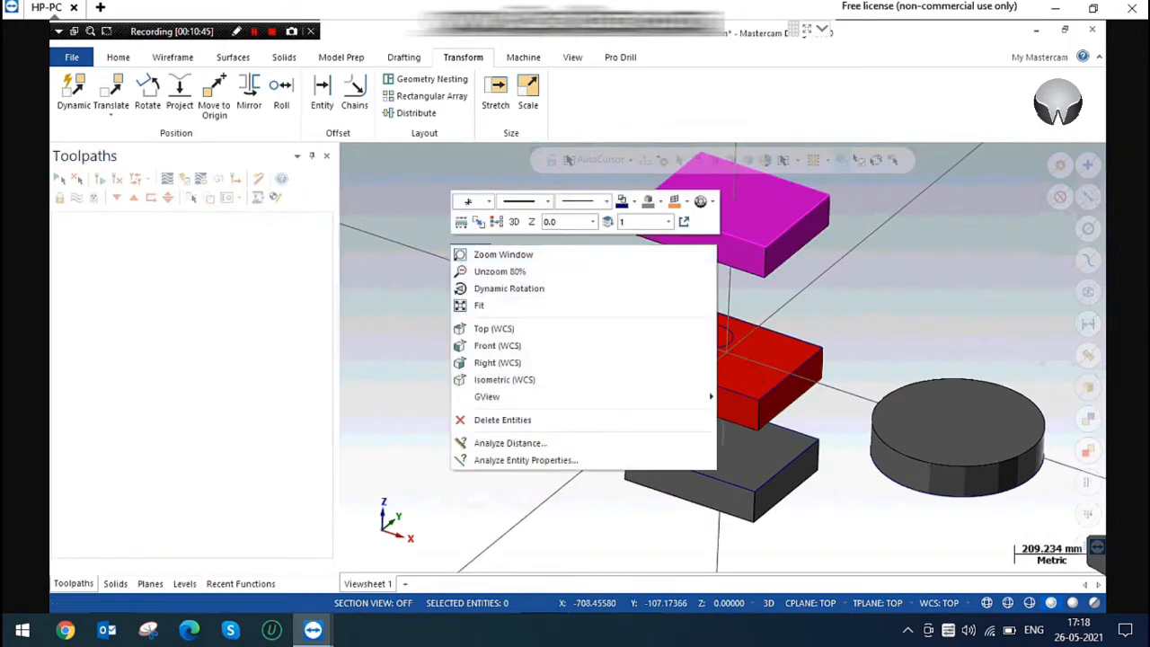
click(389, 300)
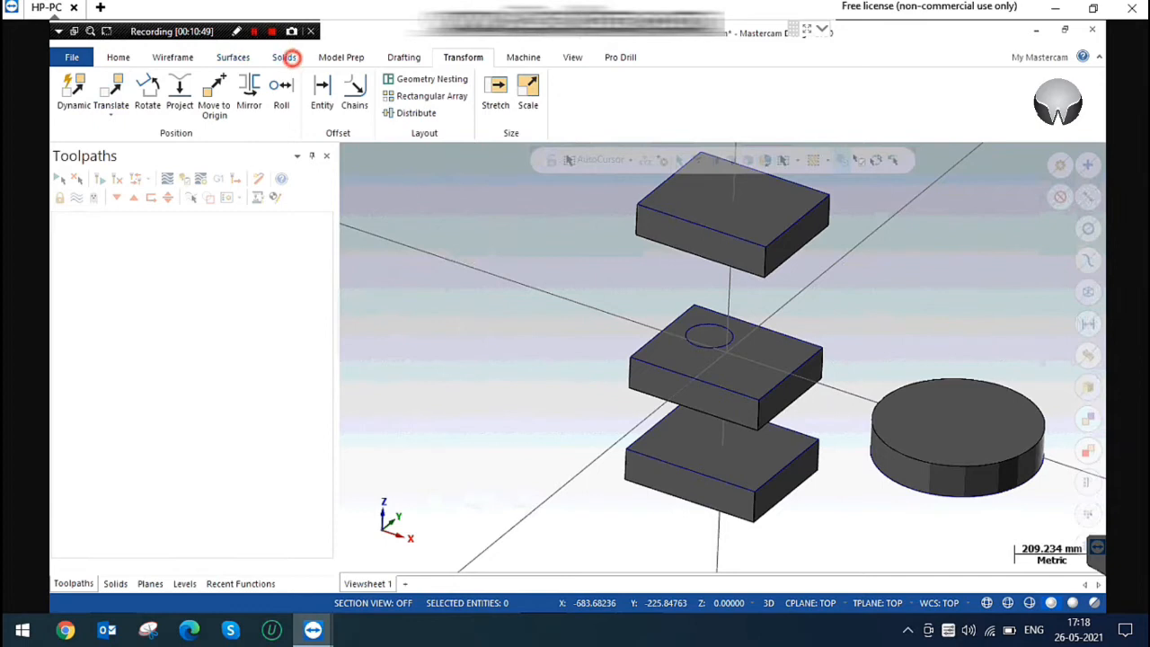
Start a Create body solid extrude from the circle on the middle block.
click(292, 58)
click(198, 92)
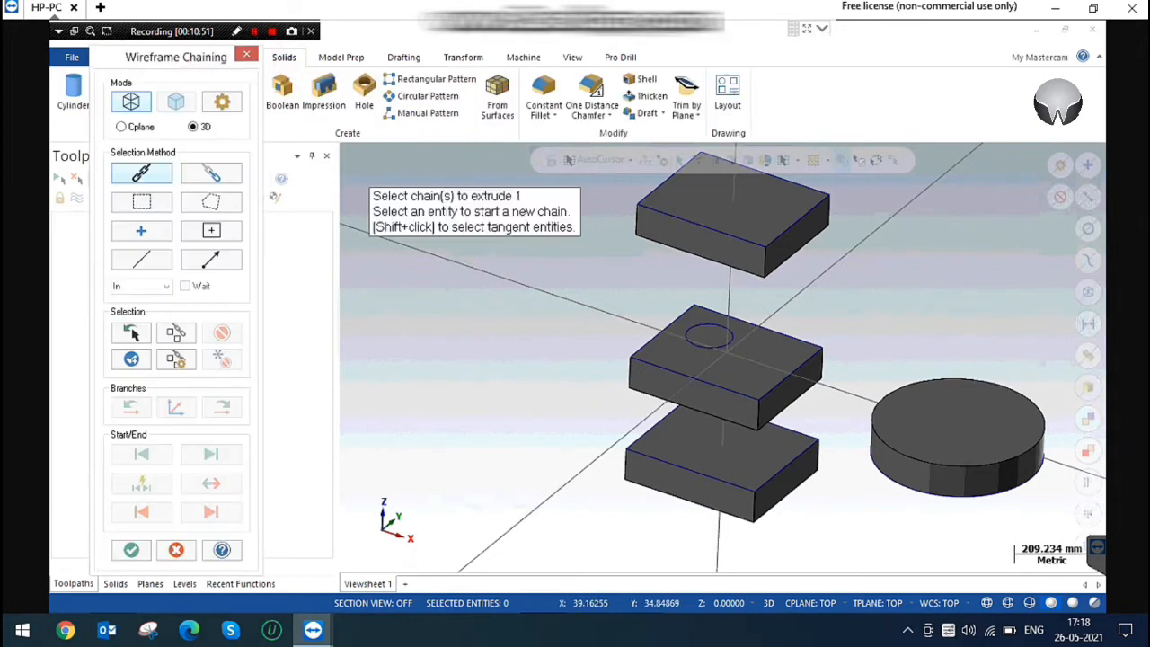
click(727, 339)
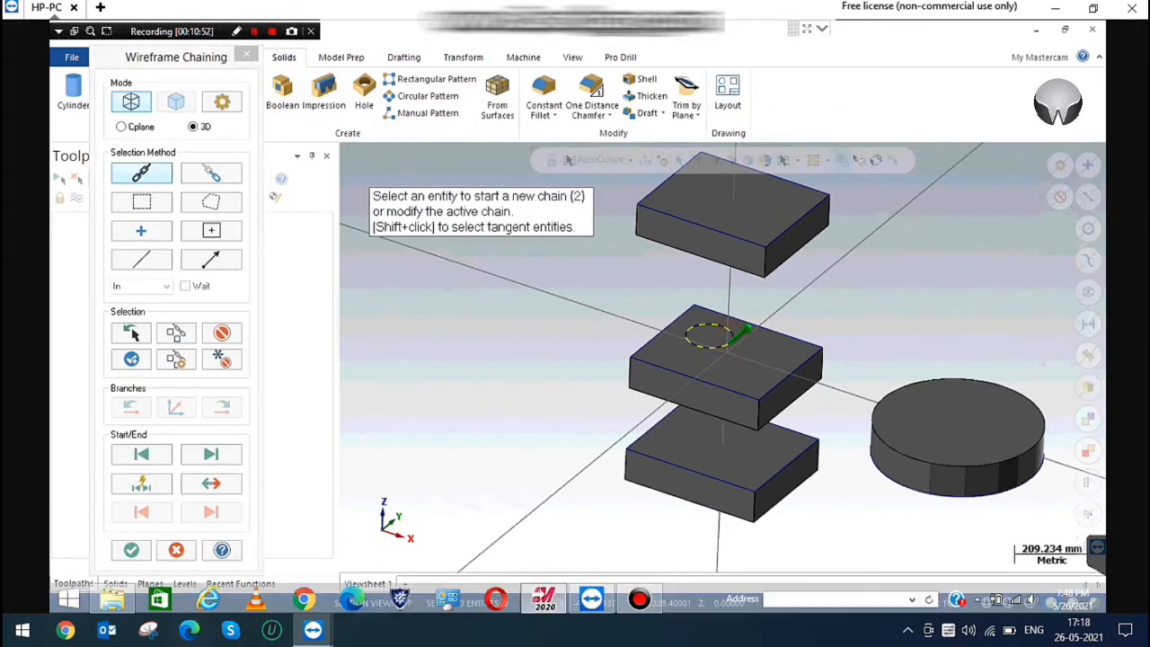
click(131, 550)
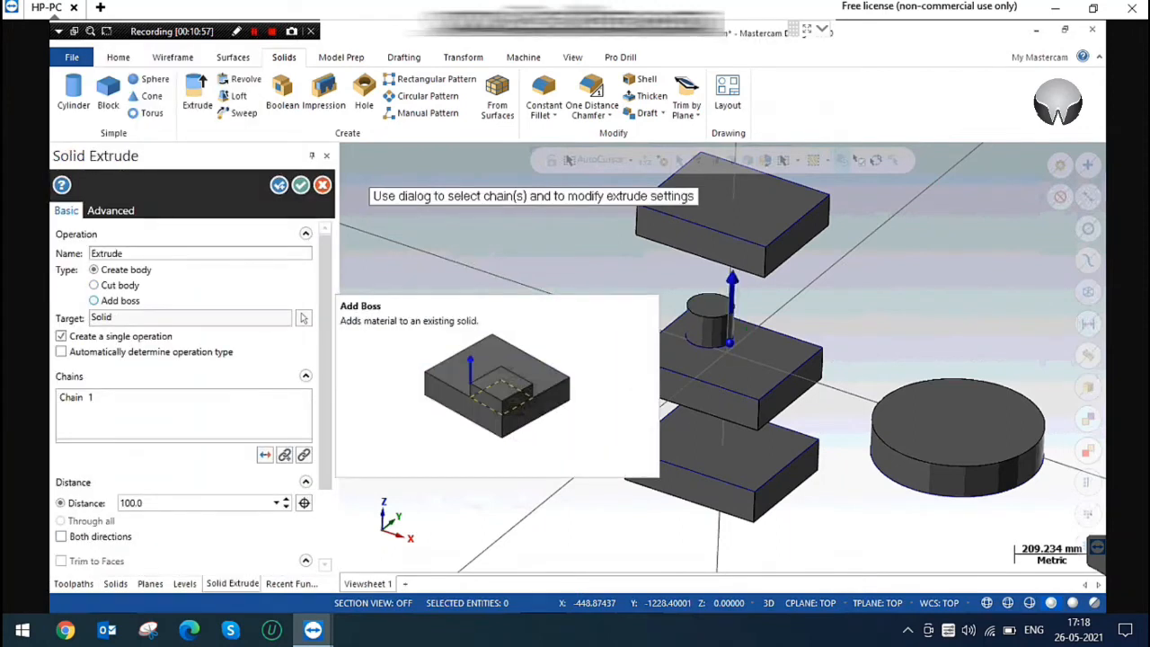
scroll(683, 297, up, 2)
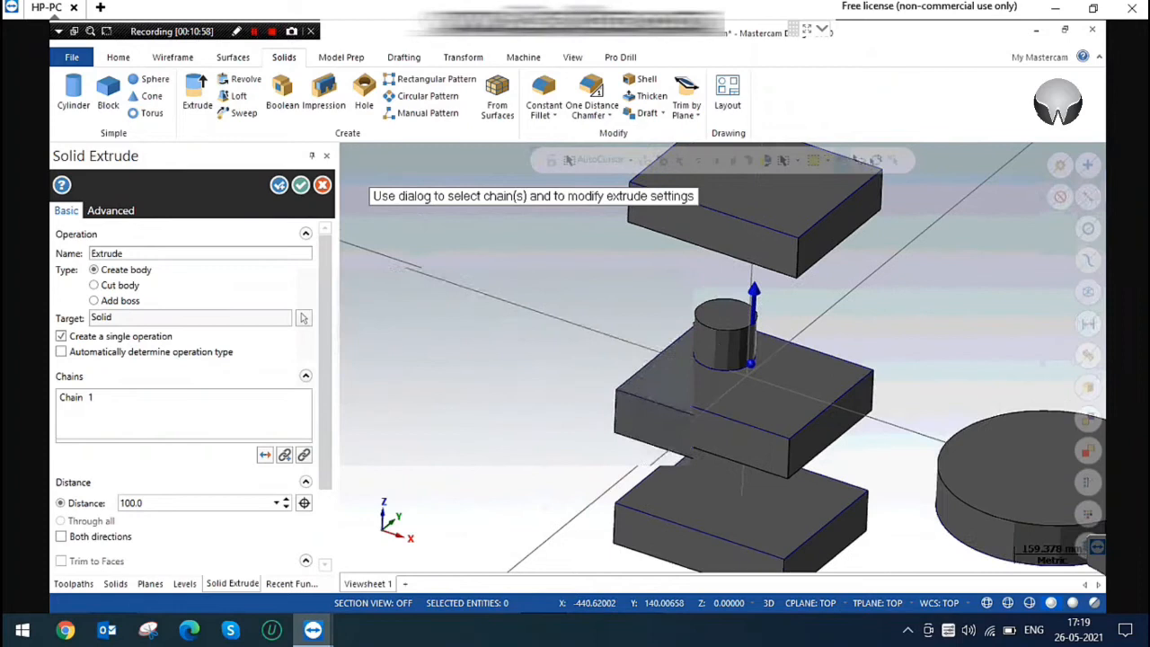
middle_drag(709, 388, 724, 356)
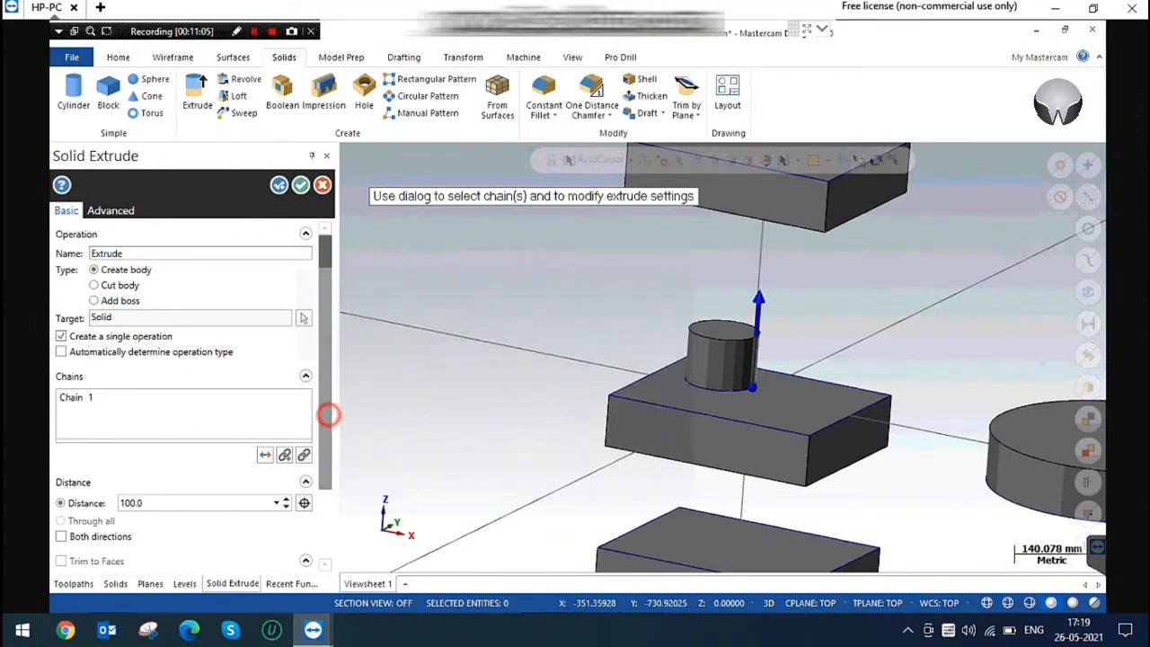
scroll(326, 411, down, 3)
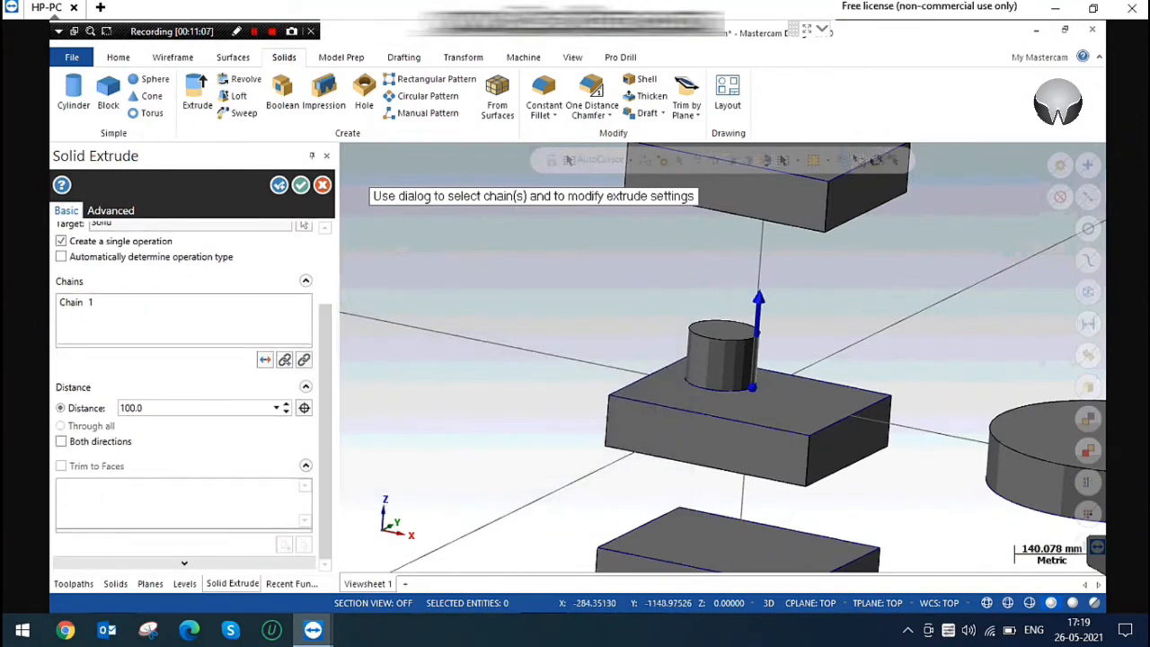
scroll(184, 395, up, 1)
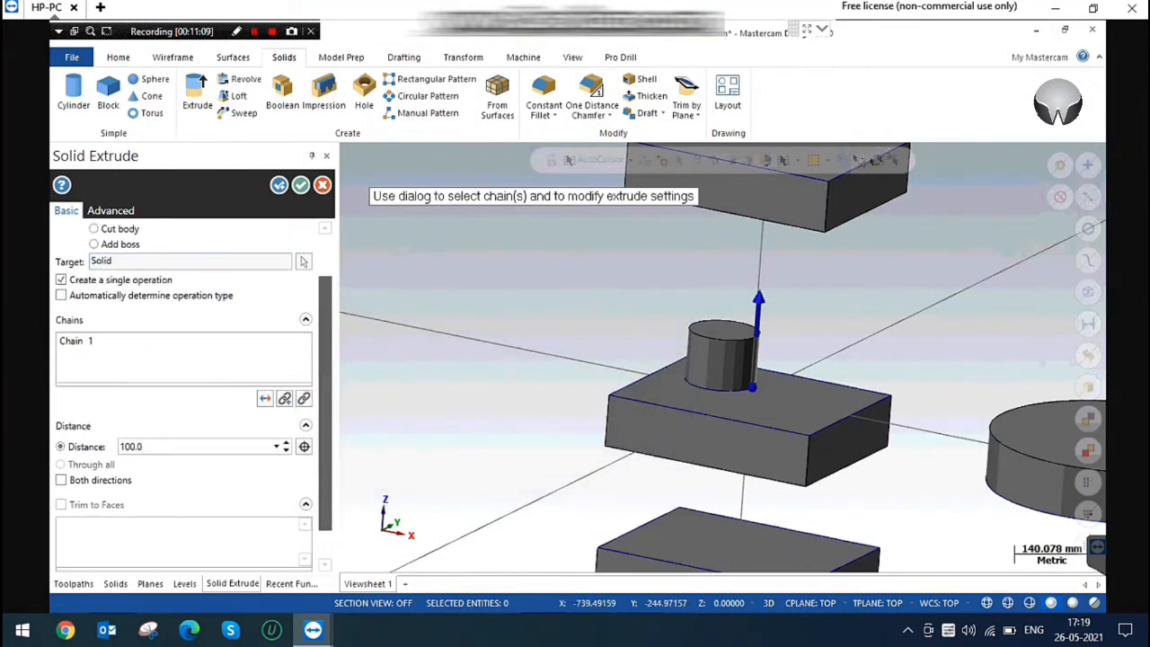
Trim the extruded cylinder to the underside of the top block, using a 400 mm distance.
click(112, 504)
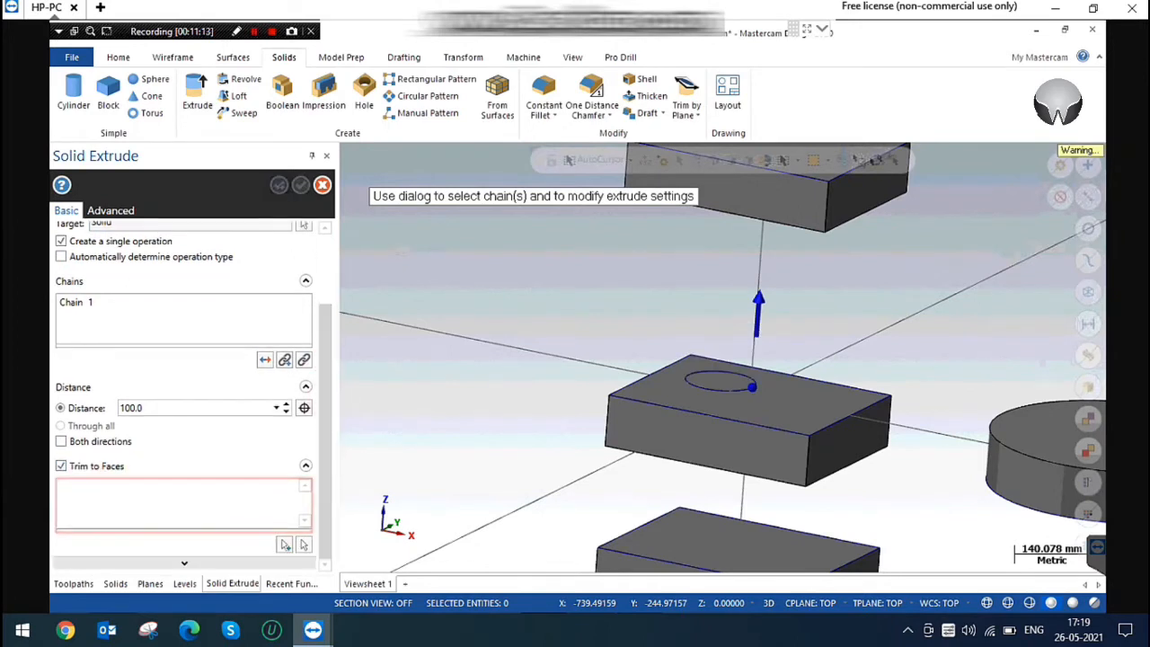
click(284, 544)
middle_drag(687, 467, 672, 363)
click(764, 203)
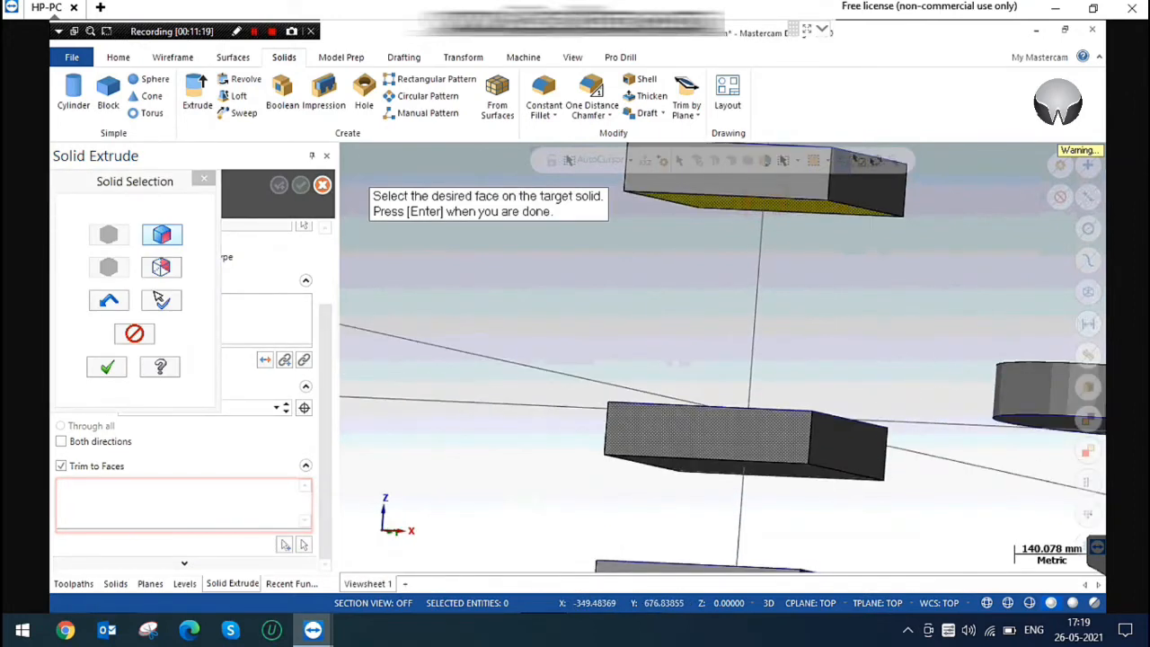
click(107, 366)
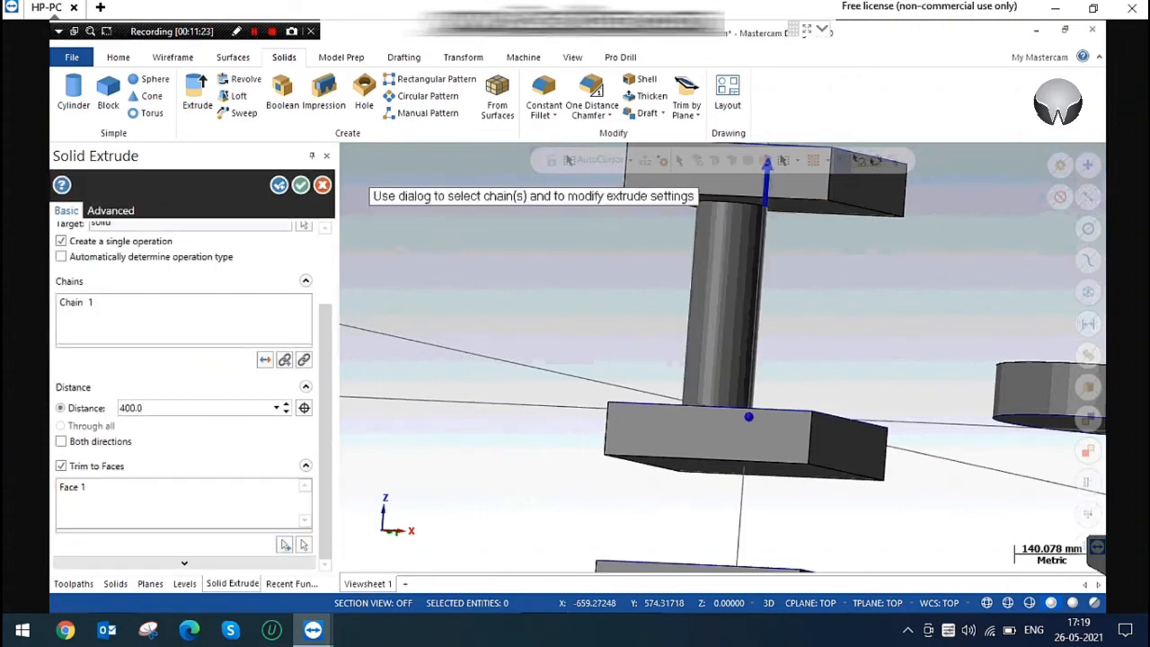
middle_drag(701, 359, 722, 357)
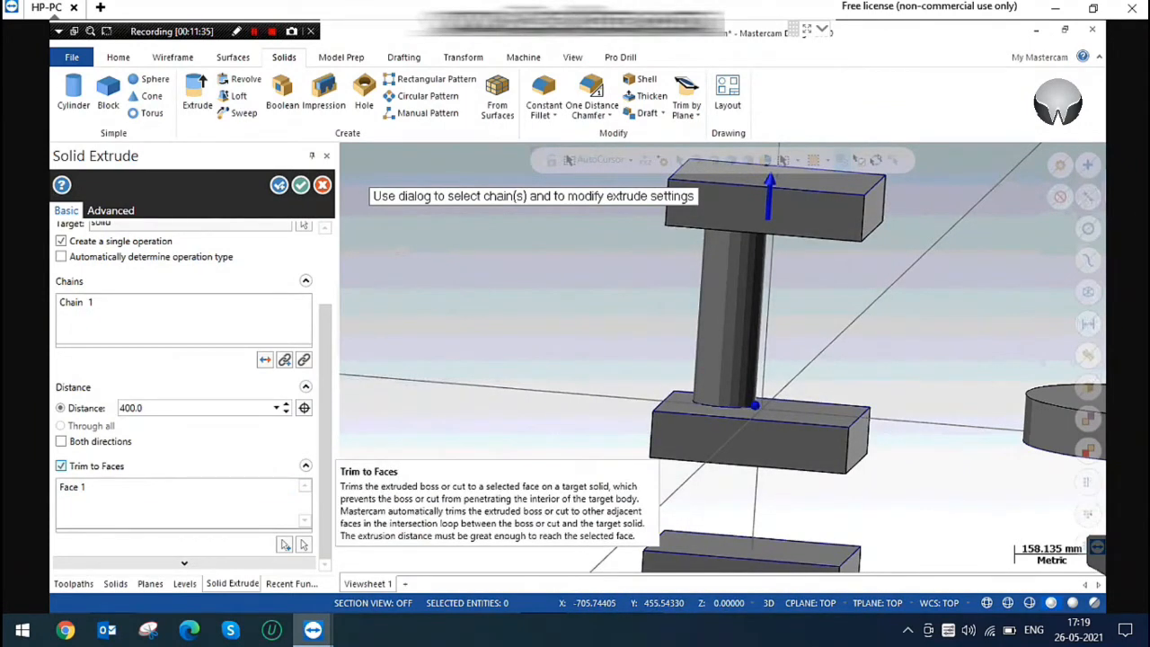
Turn off Trim to Faces, switch the extrude to Cut body, and reverse its direction to point downward.
click(100, 466)
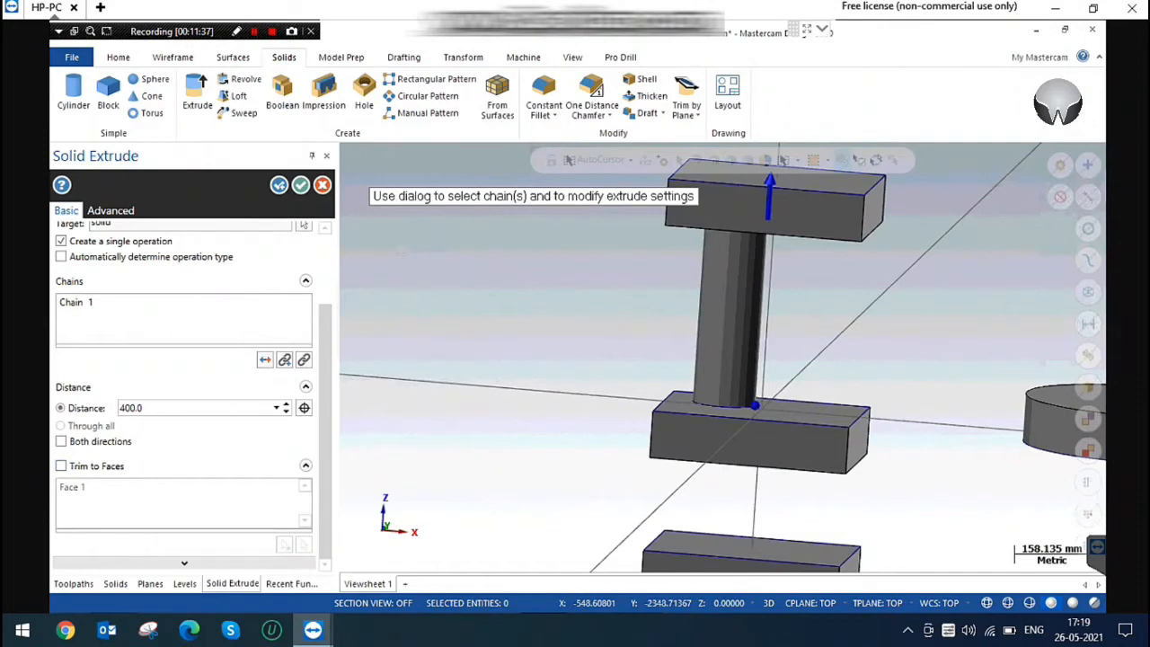
scroll(325, 431, up, 2)
click(94, 285)
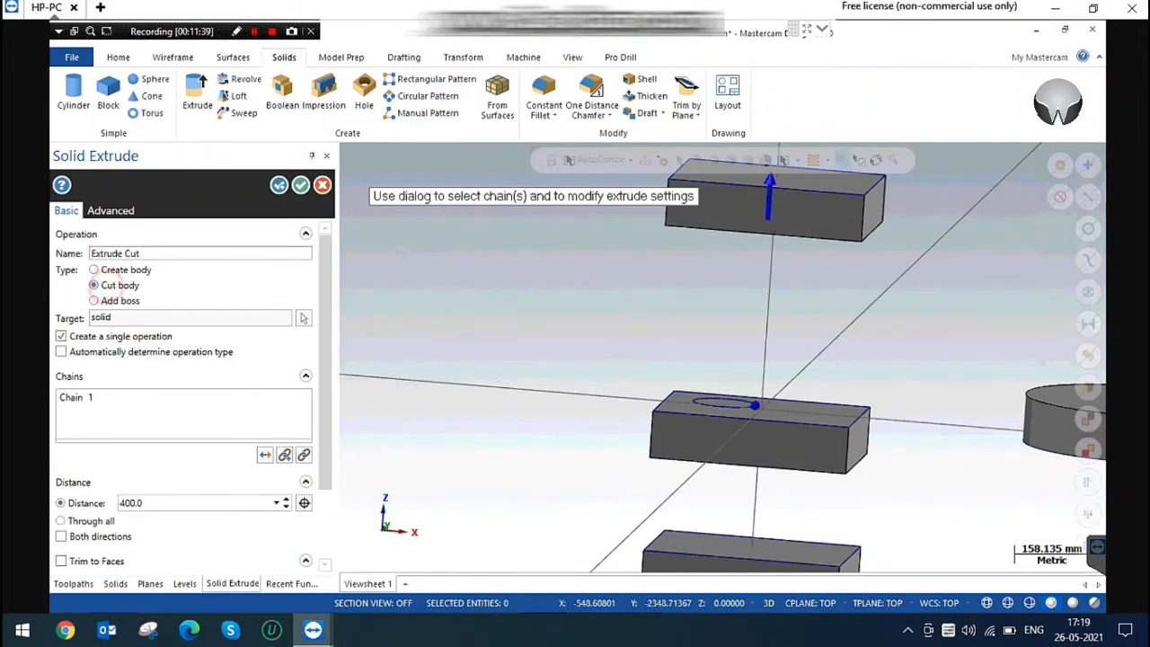
click(265, 454)
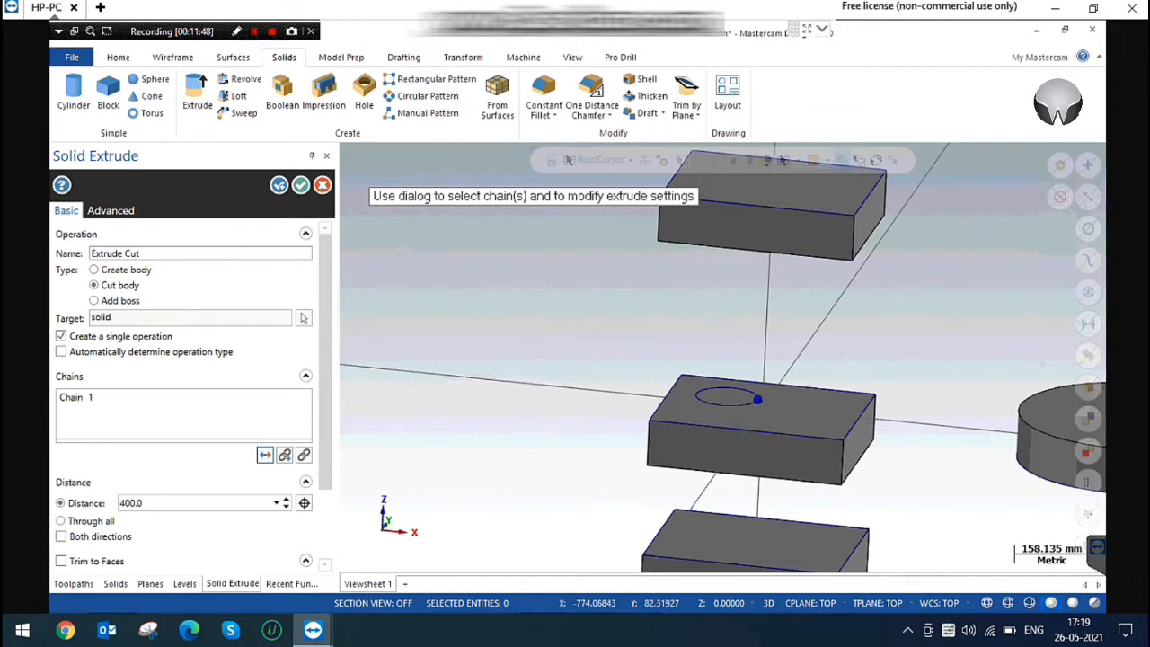
scroll(770, 347, down, 1)
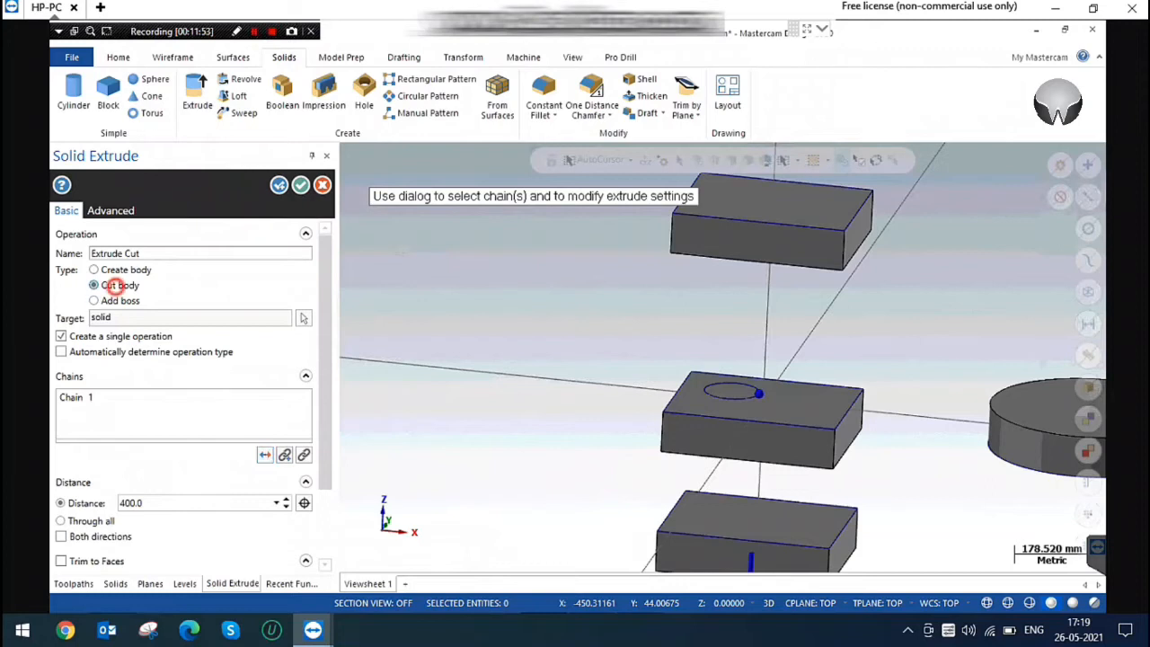
Restore the isometric view and accept the extrude cut.
right_click(499, 336)
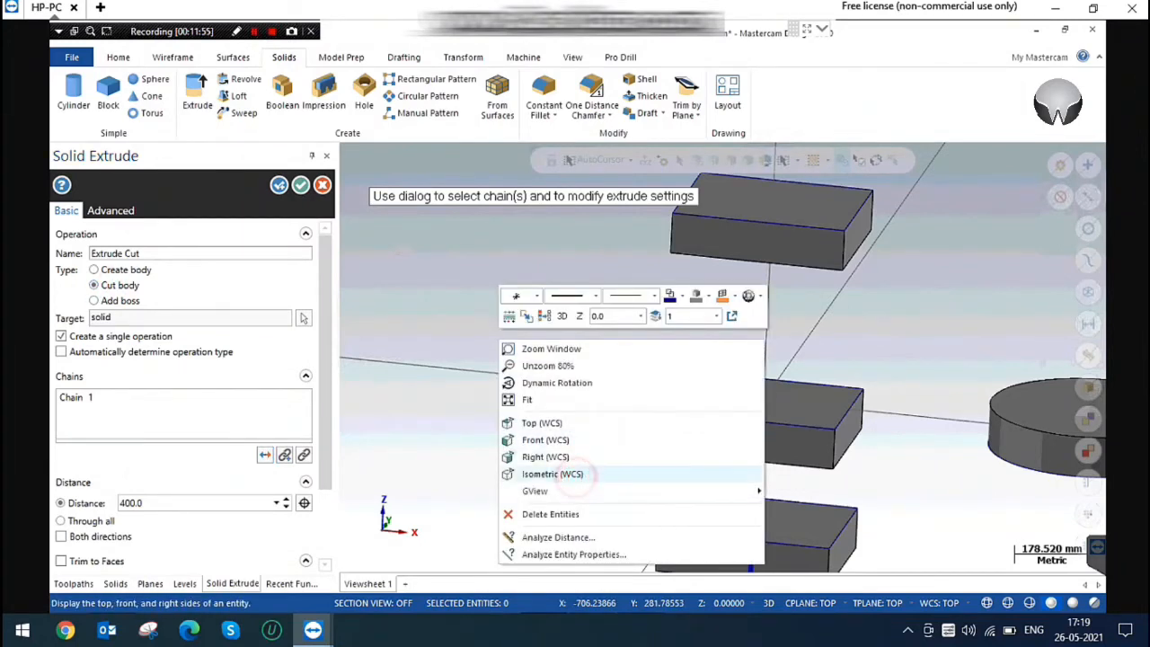
click(553, 473)
scroll(831, 454, down, 1)
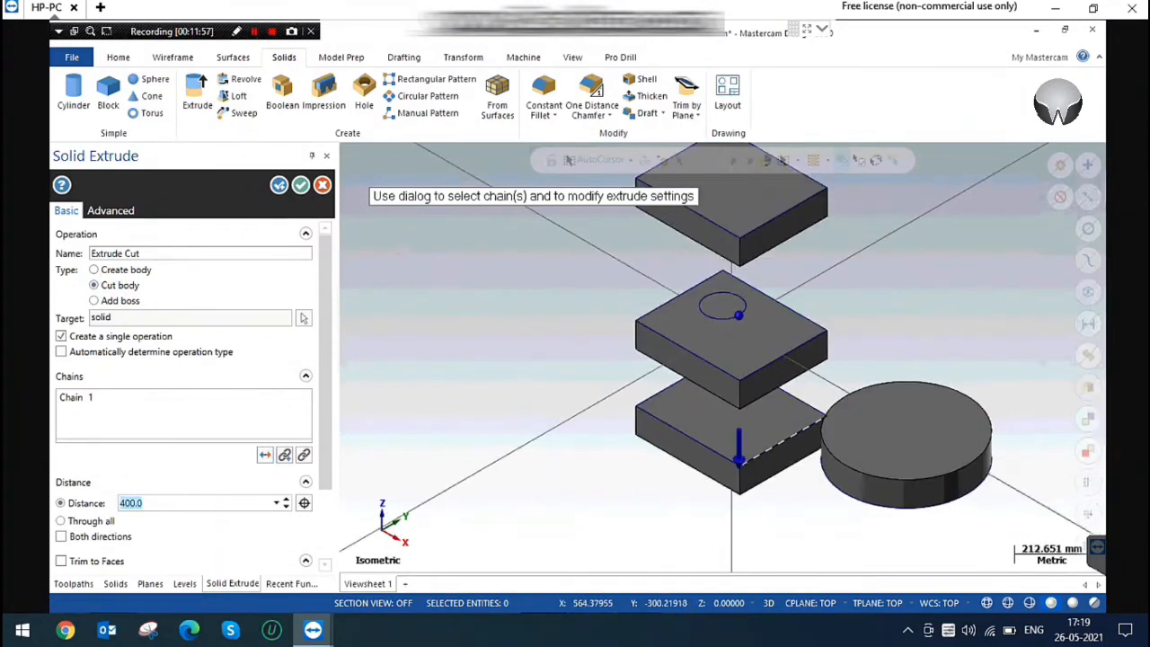
click(301, 184)
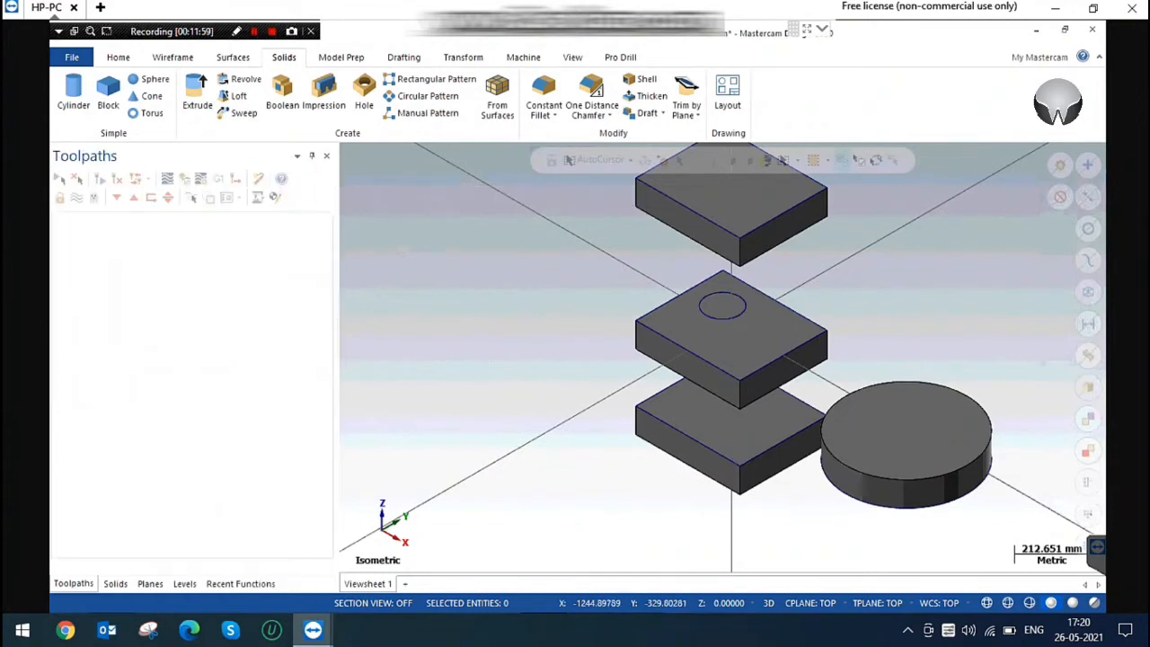
right_click(491, 235)
click(429, 331)
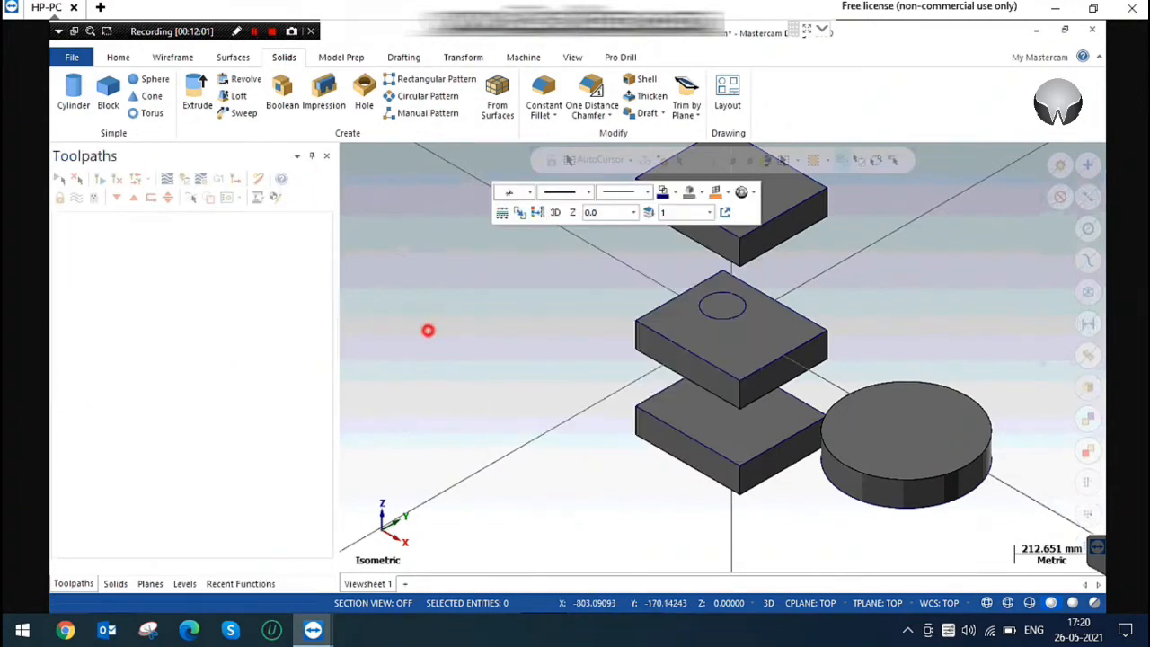
scroll(744, 460, down, 1)
scroll(487, 275, up, 1)
Set up a new solid extrude of the middle block's circle as Add boss, pointing upward with a 100 mm distance.
click(197, 94)
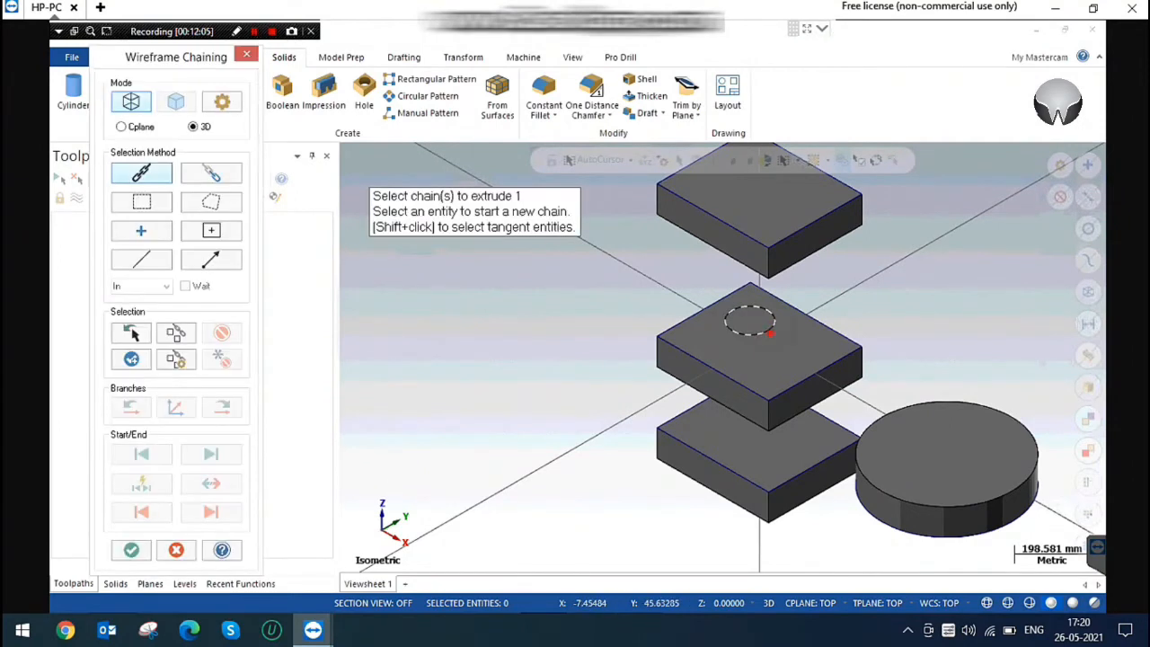
click(764, 309)
click(139, 549)
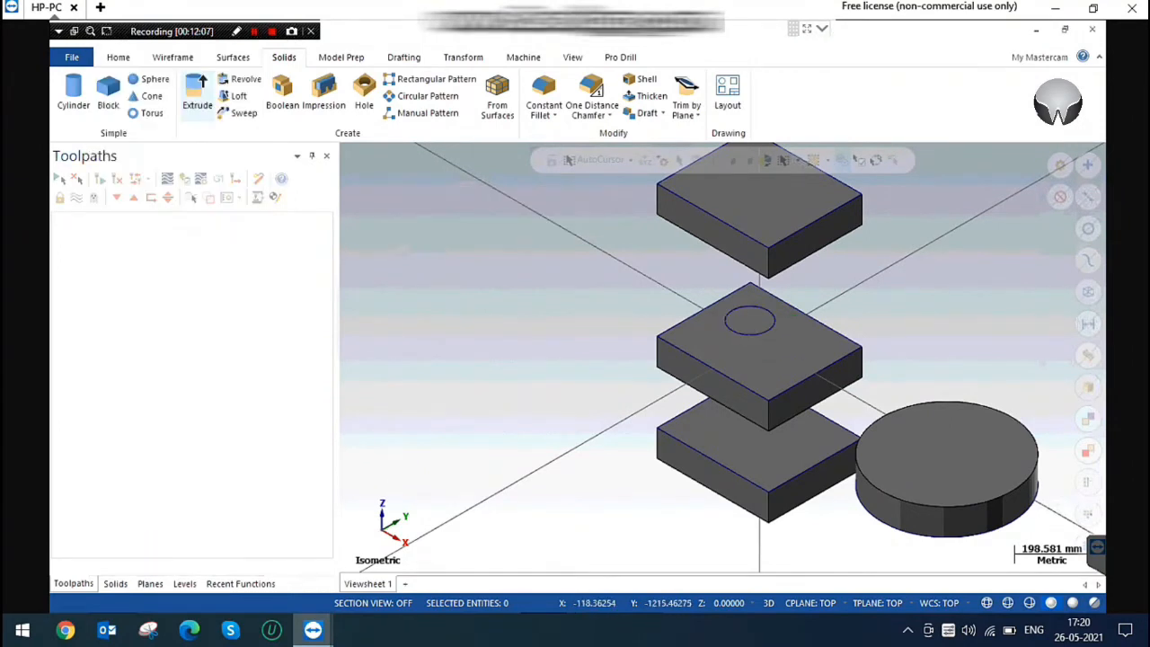
scroll(584, 310, down, 1)
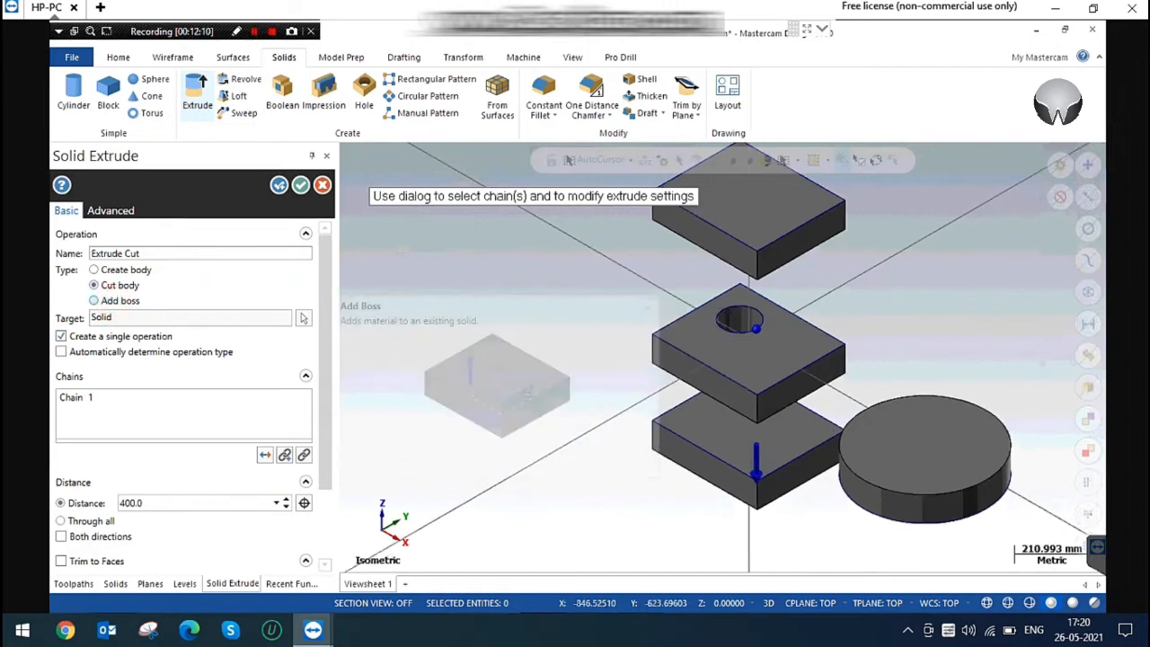
click(93, 300)
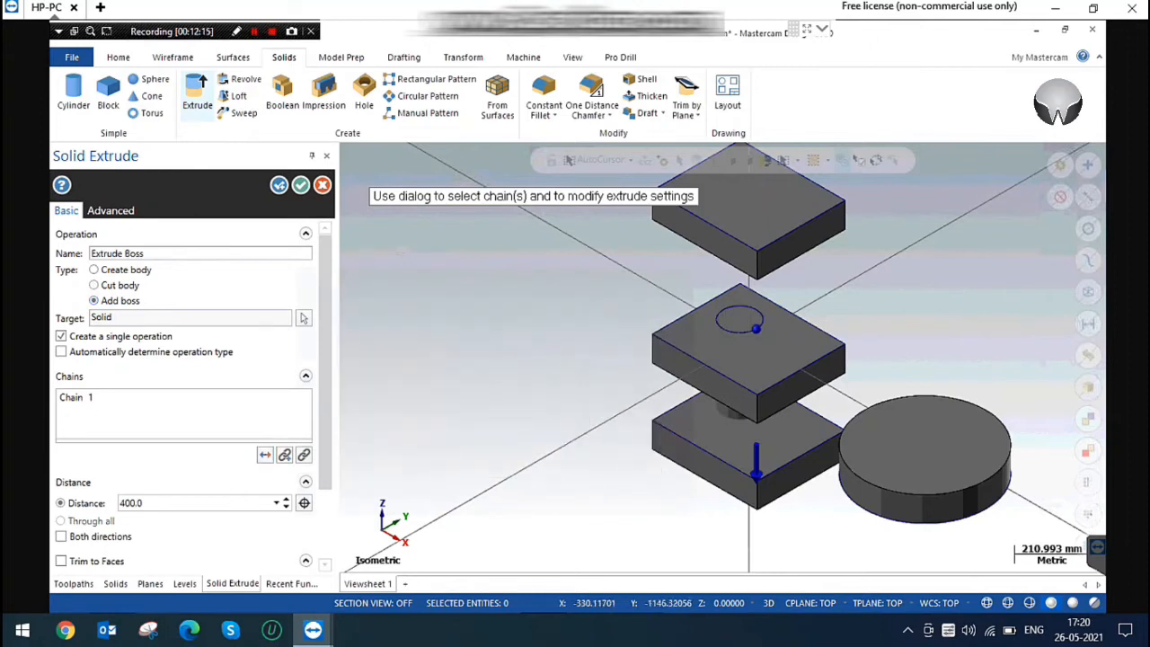
click(265, 455)
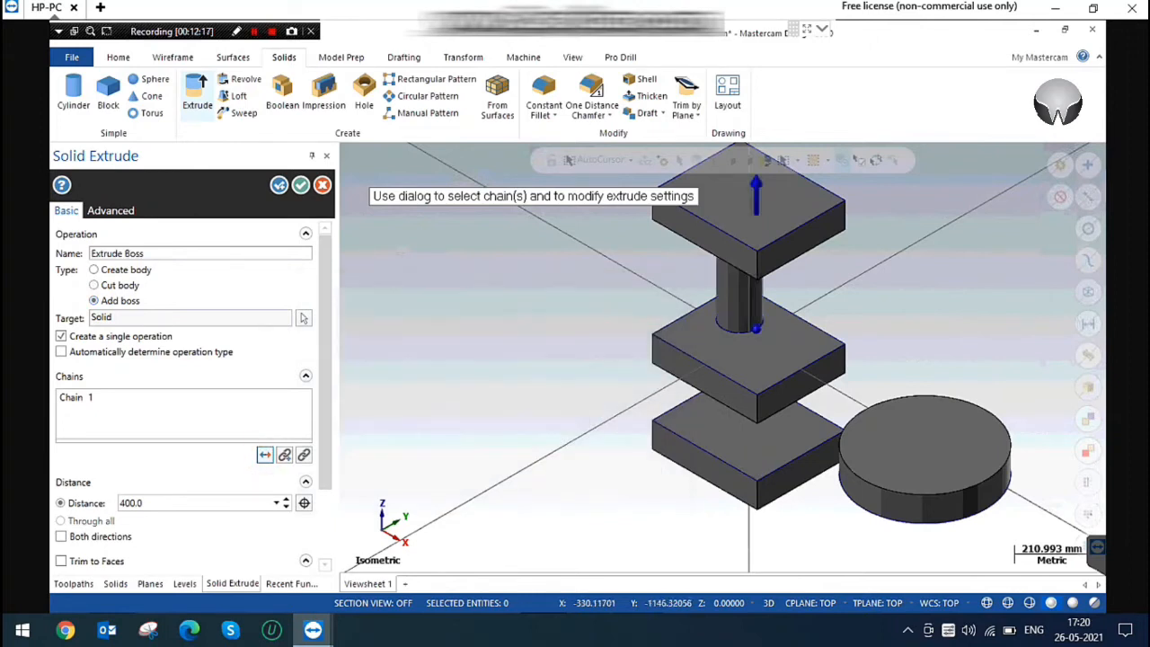
click(156, 503)
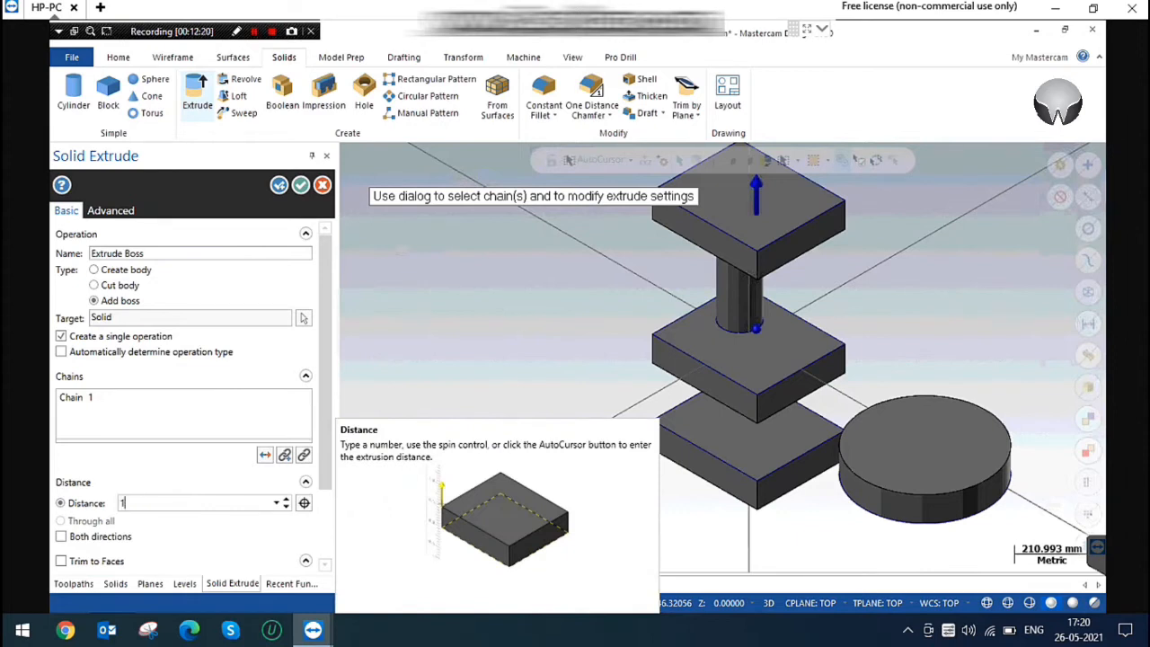
key(Return)
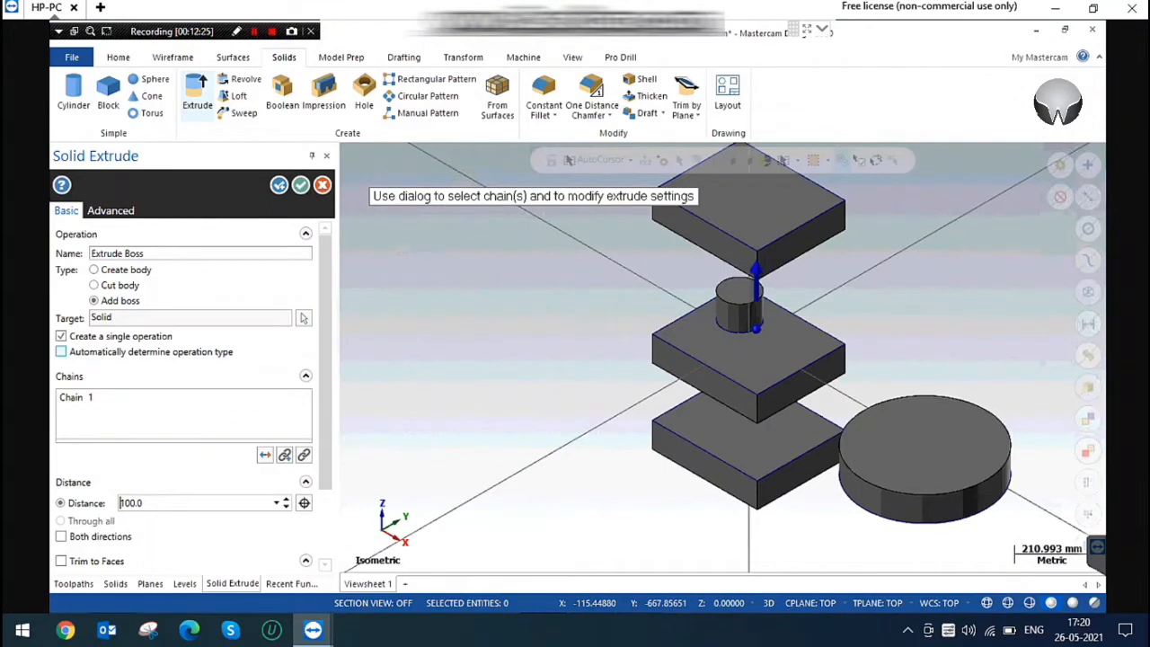
scroll(764, 305, up, 3)
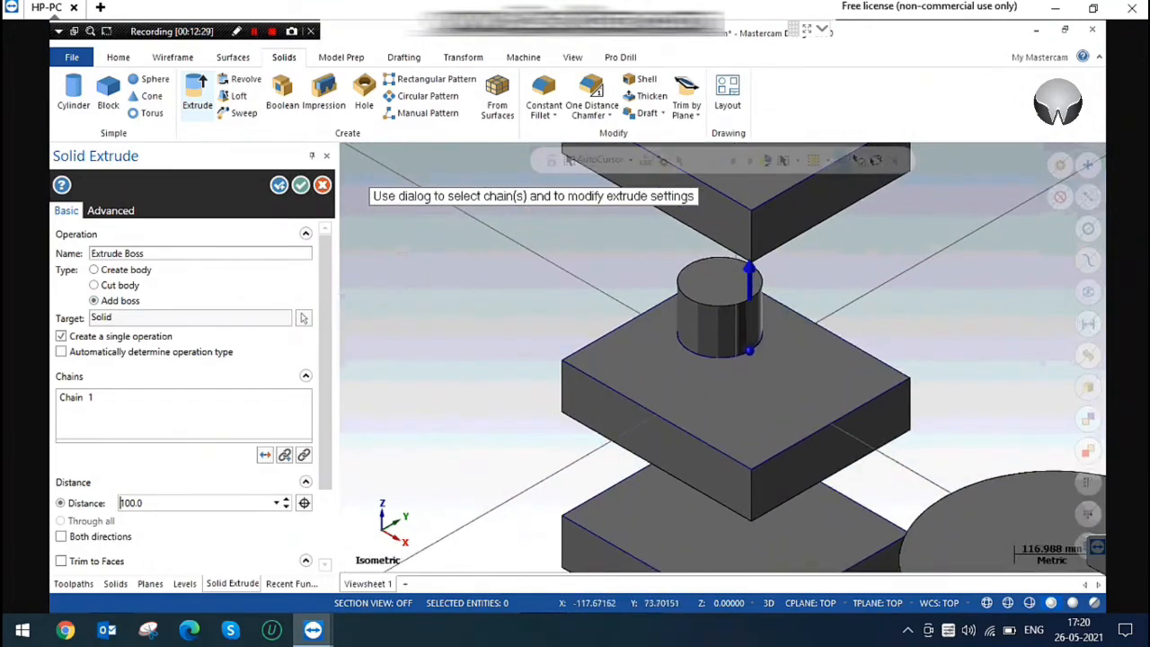
Accept the boss extrude and draw a second circle of about 75.6 mm radius near the front of the middle block's top face.
click(301, 185)
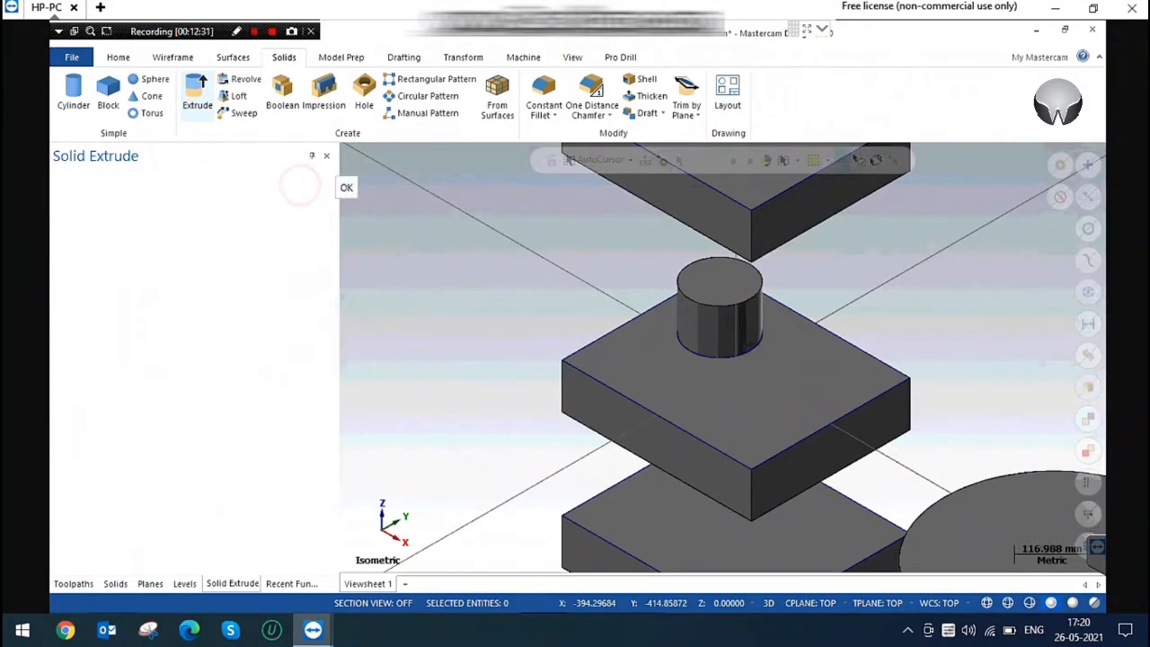
click(170, 56)
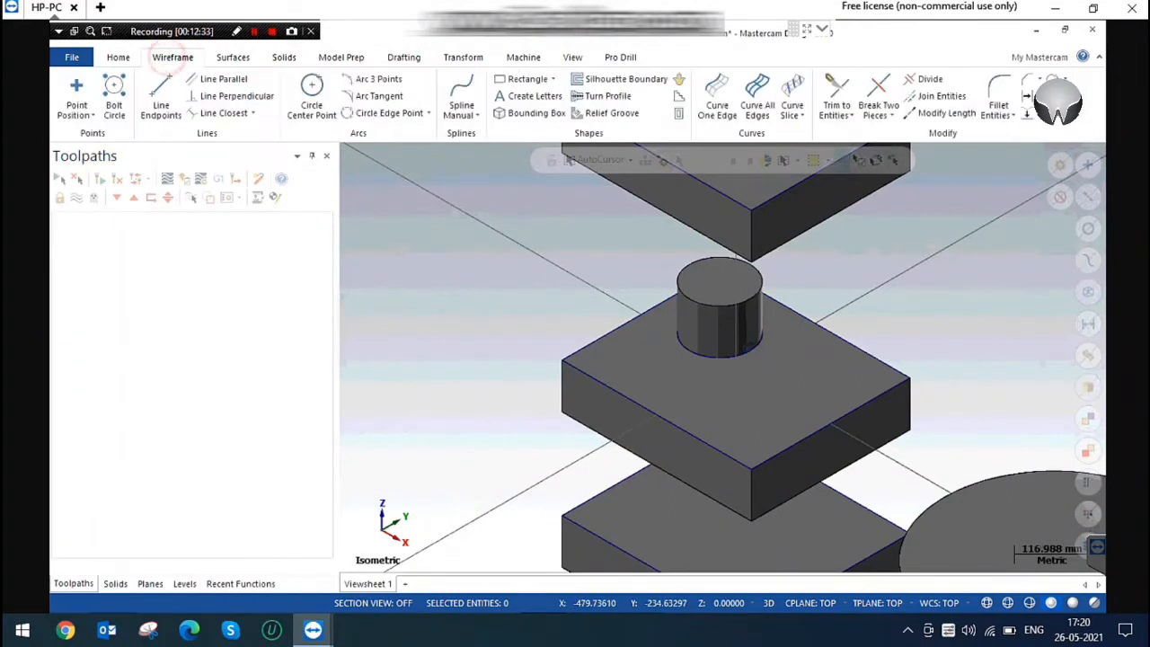
click(312, 99)
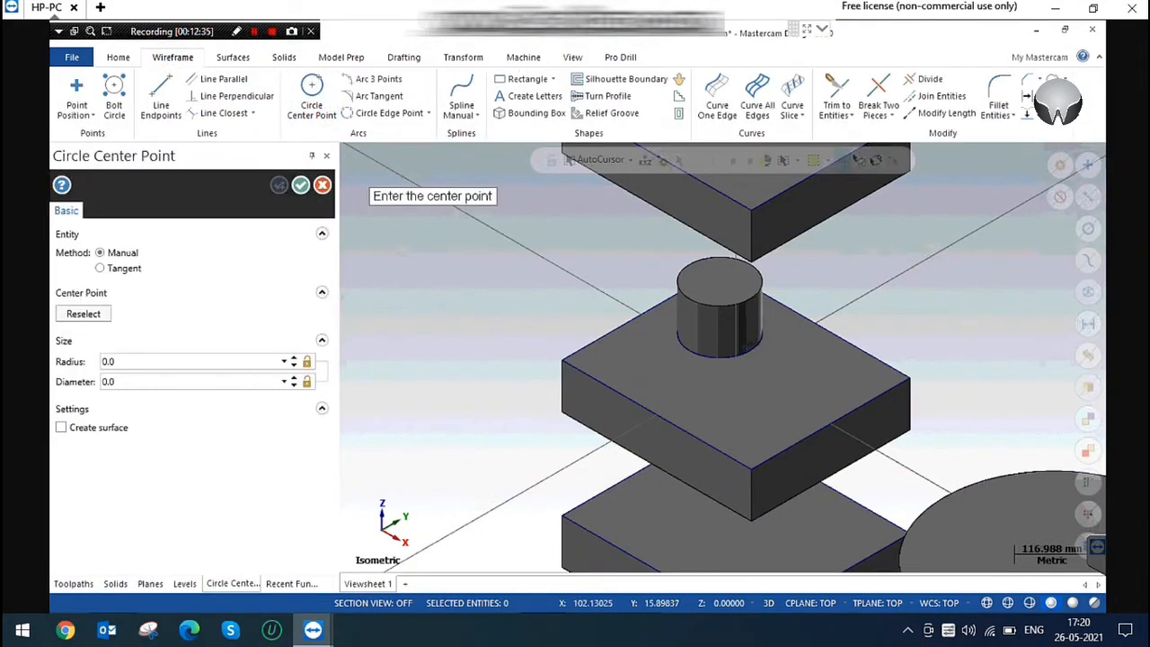
click(761, 410)
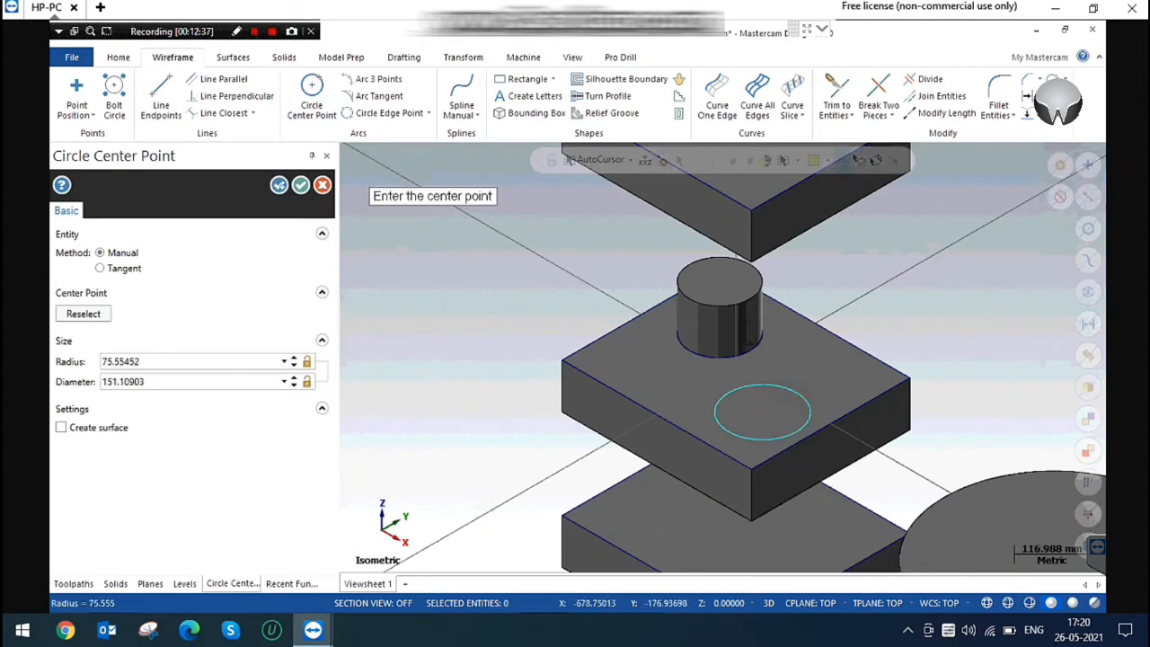
click(300, 185)
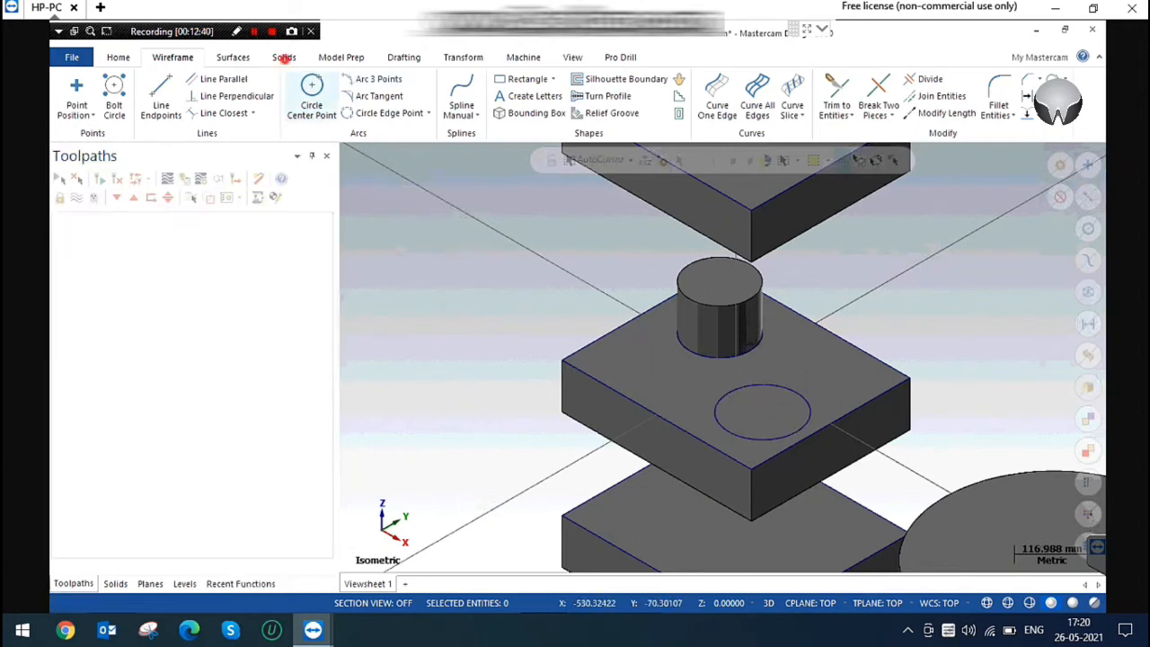
Extrude the second circle upward 100 mm as Create body and accept it.
click(284, 56)
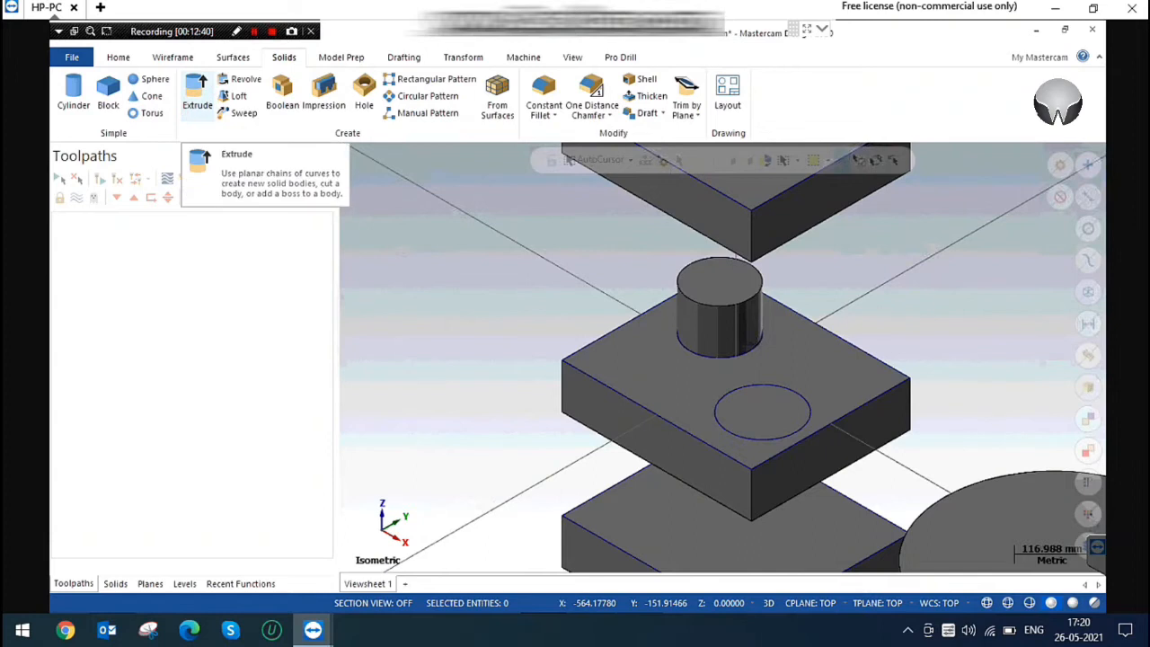
drag(416, 261, 493, 300)
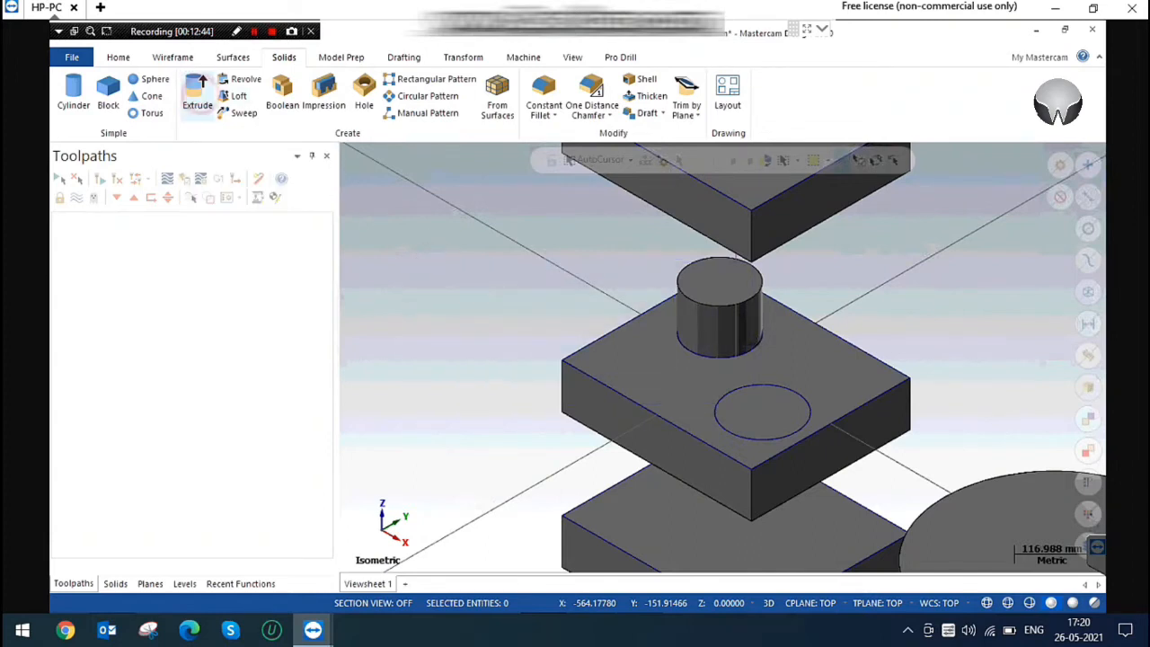
click(196, 94)
click(805, 410)
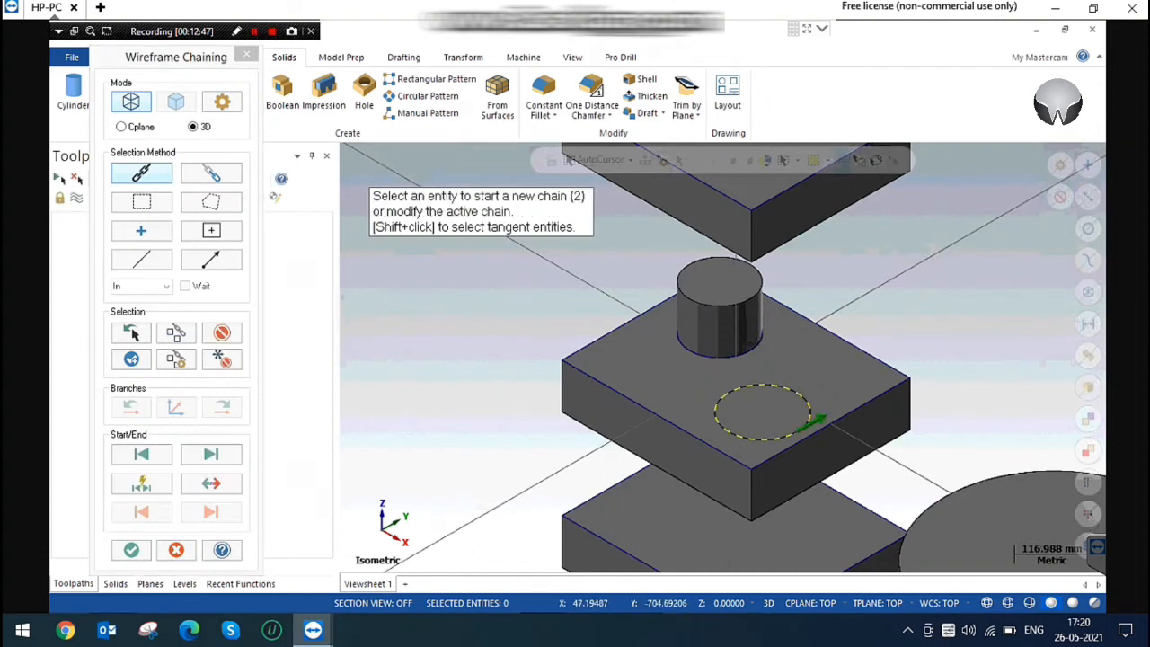
click(130, 554)
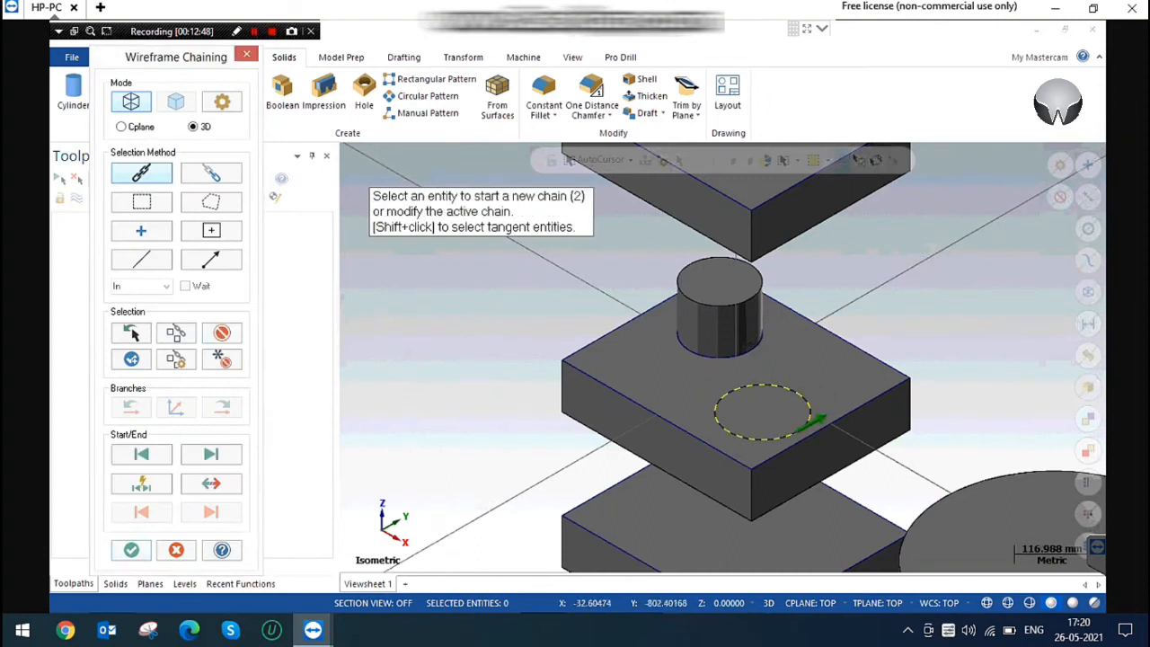
click(134, 551)
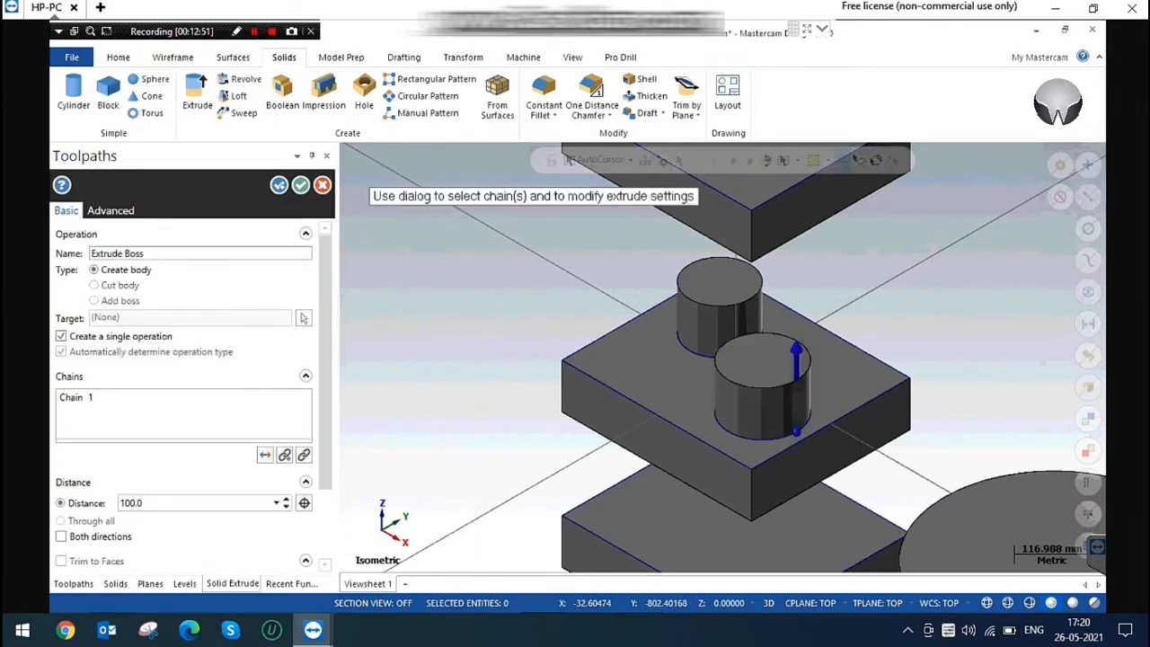
click(119, 272)
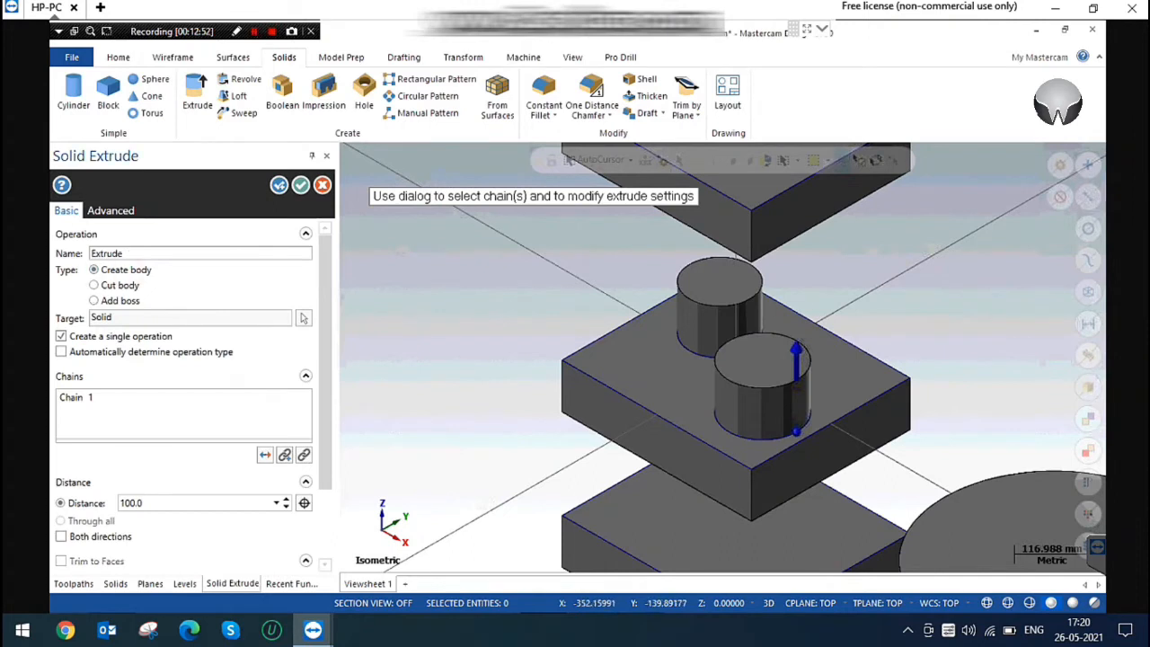
click(155, 501)
click(301, 184)
Select the front cylinder and the middle block in turn to examine which geometry belongs to each solid body.
click(477, 275)
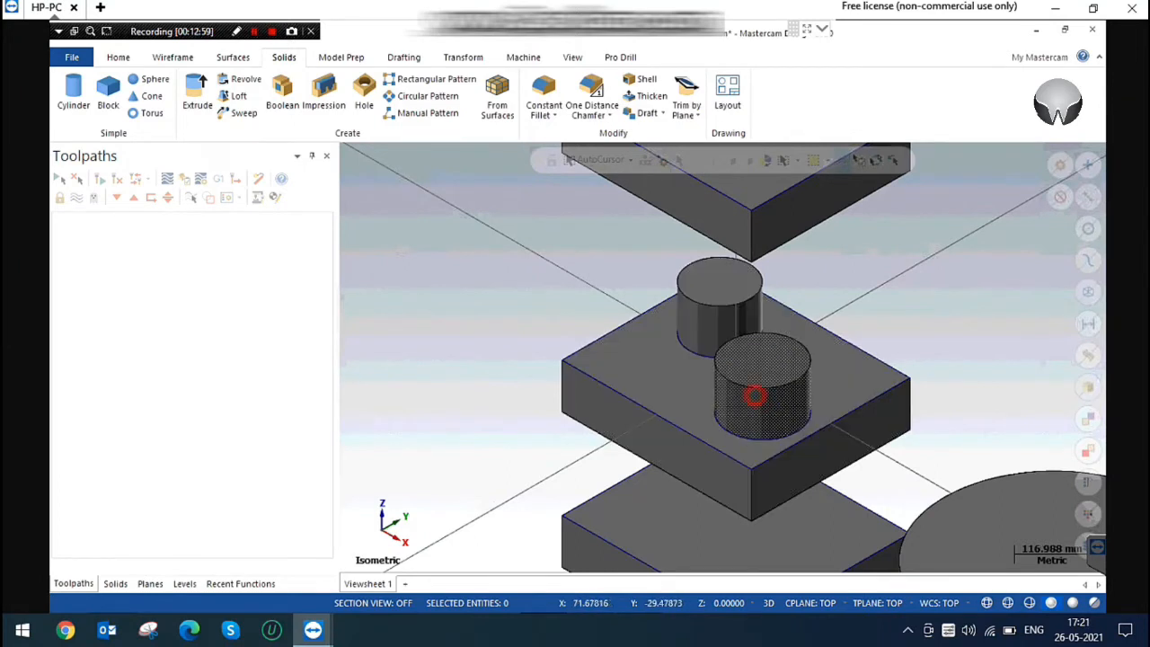
click(755, 396)
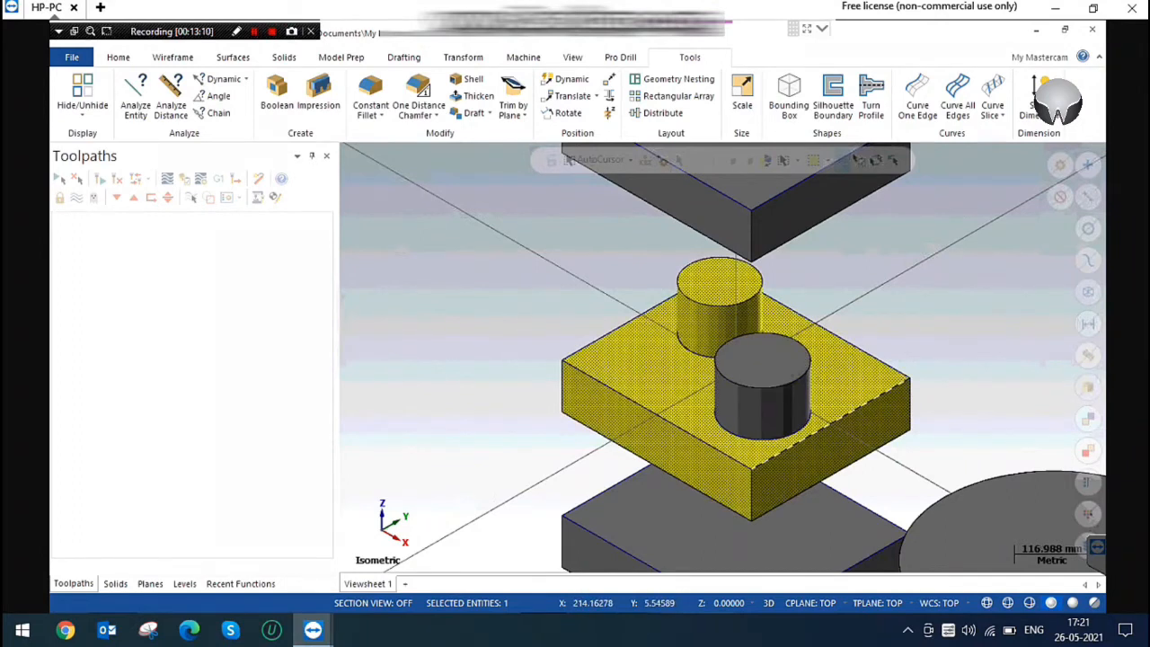
click(654, 383)
click(646, 365)
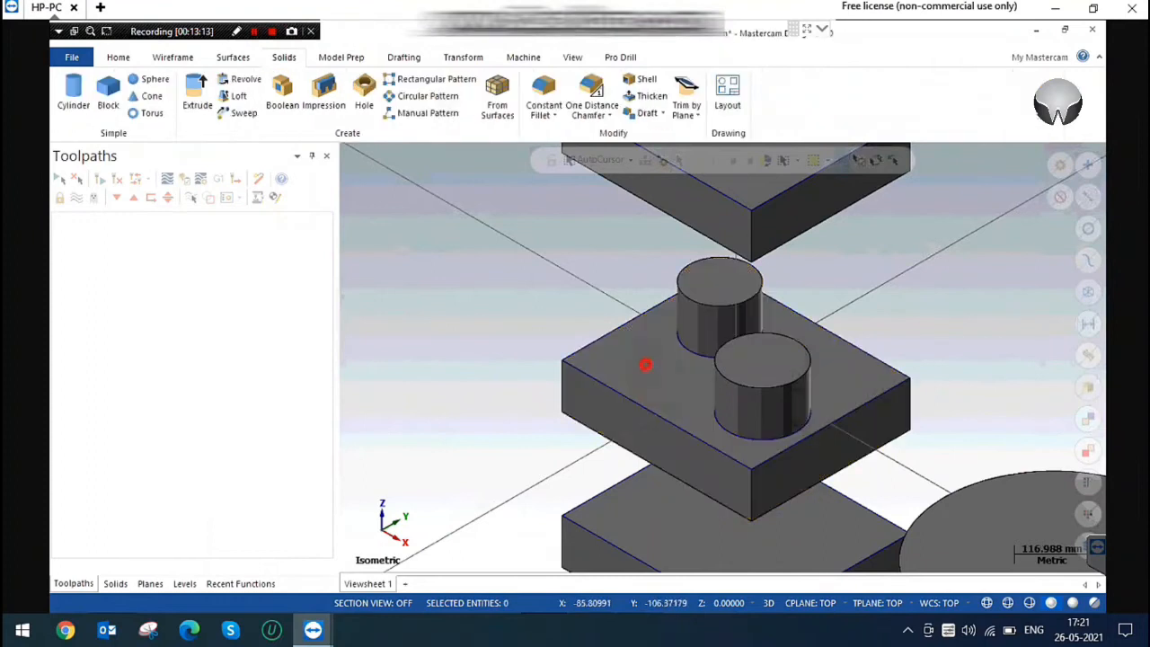
click(646, 365)
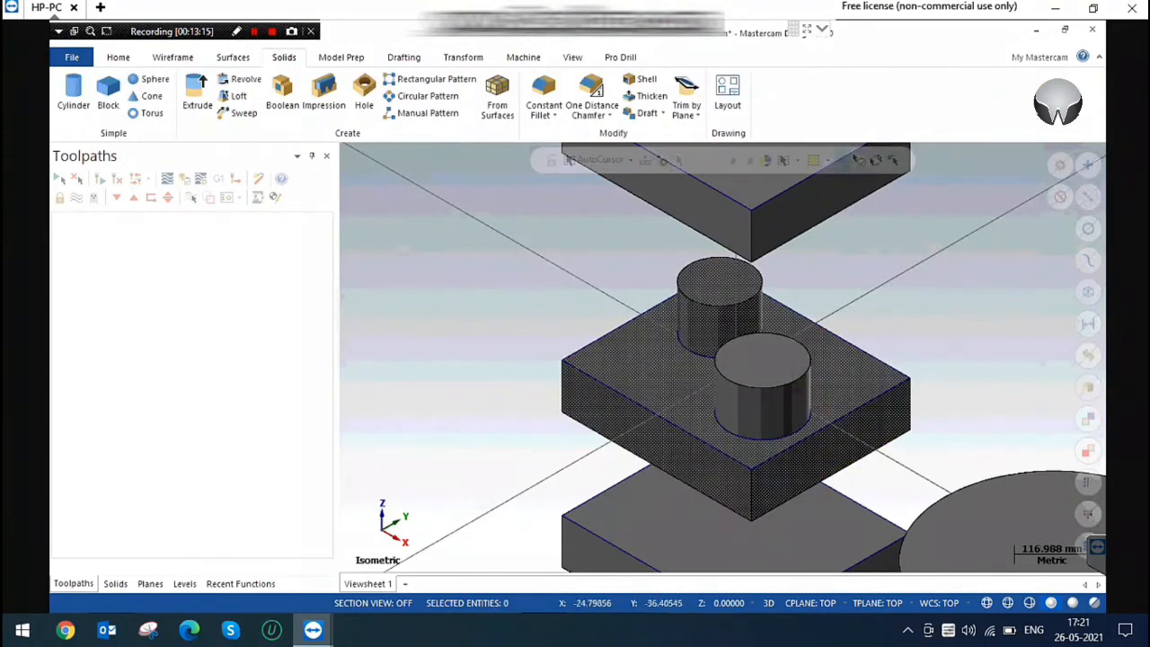
click(643, 362)
click(644, 363)
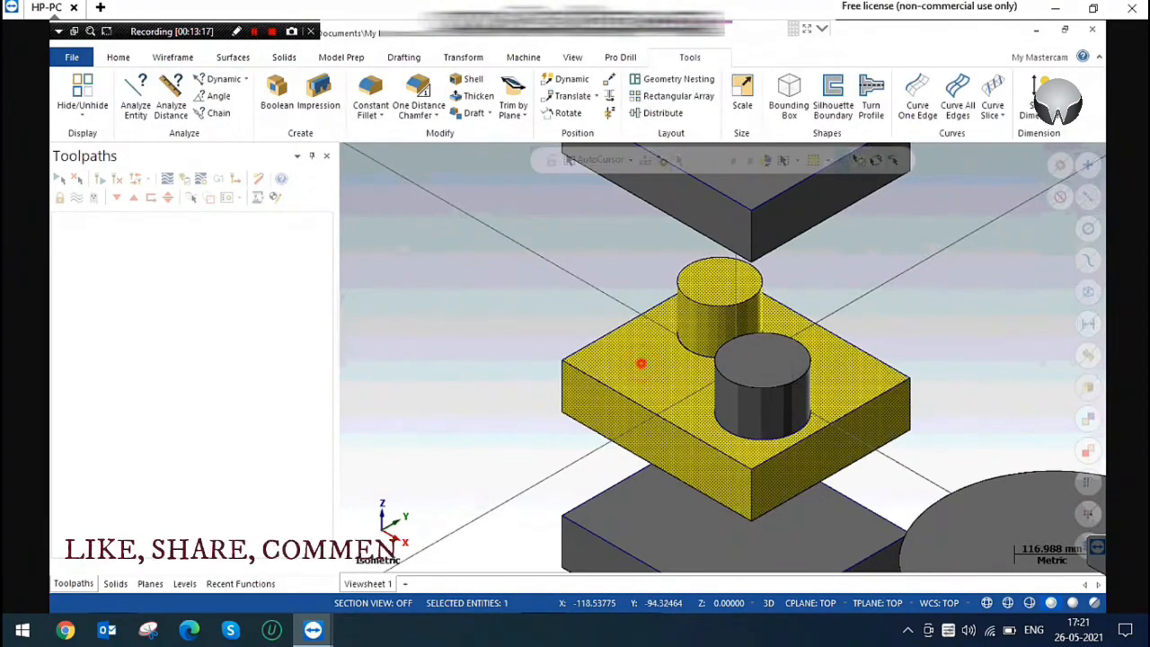
scroll(643, 363, up, 3)
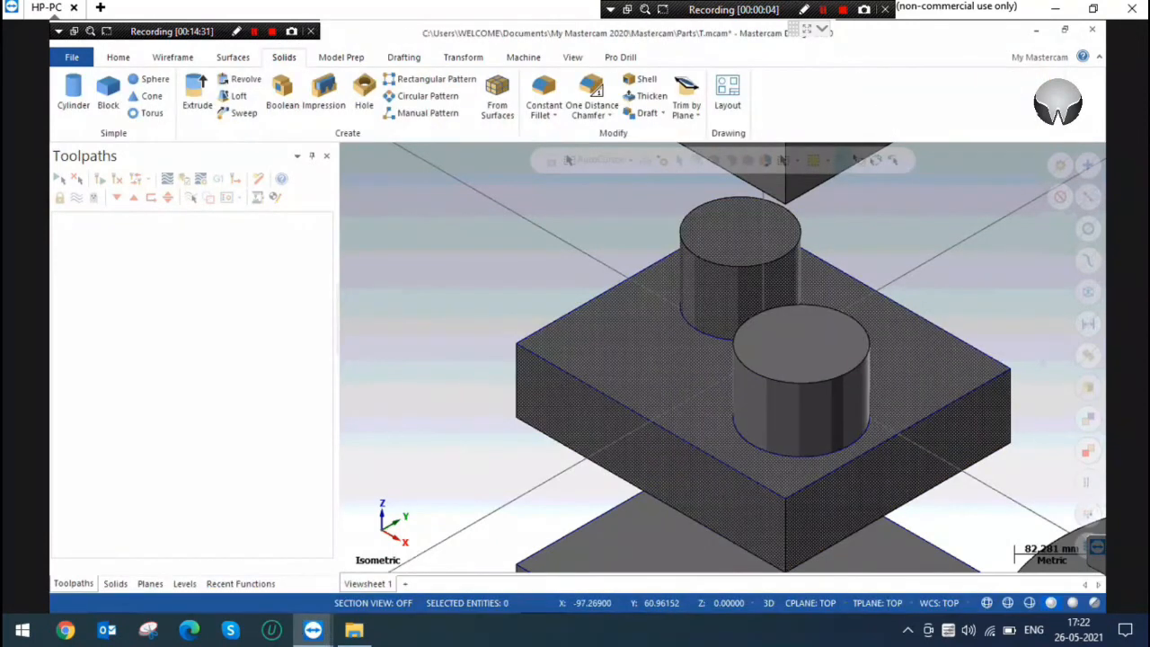
click(798, 406)
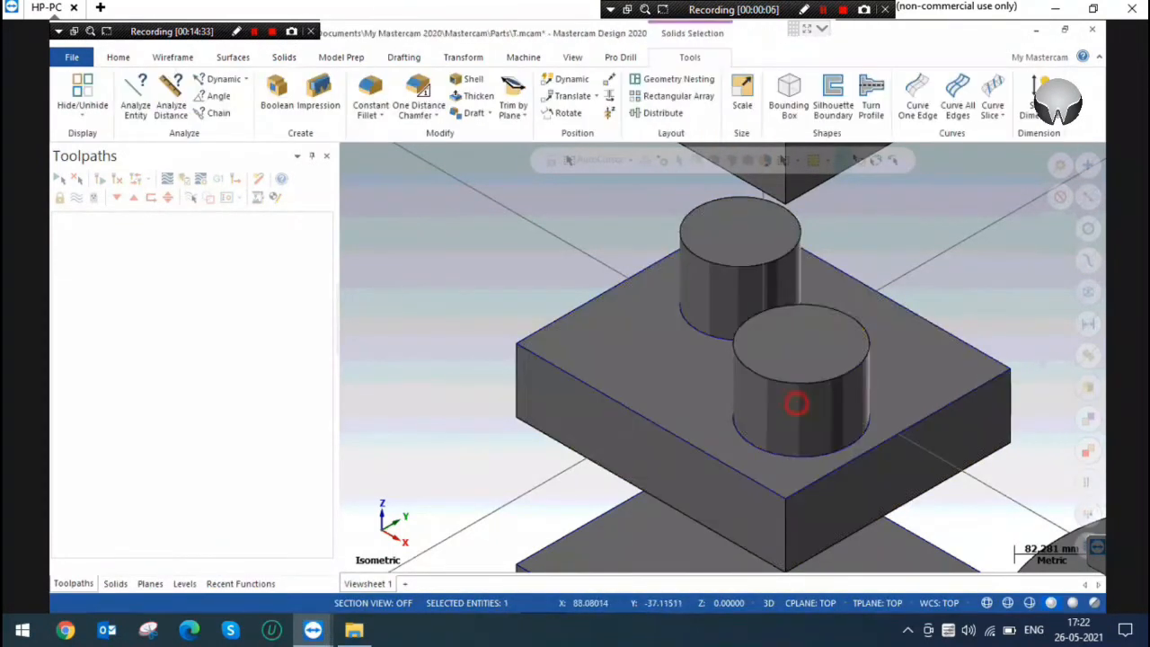
click(795, 404)
scroll(773, 402, down, 8)
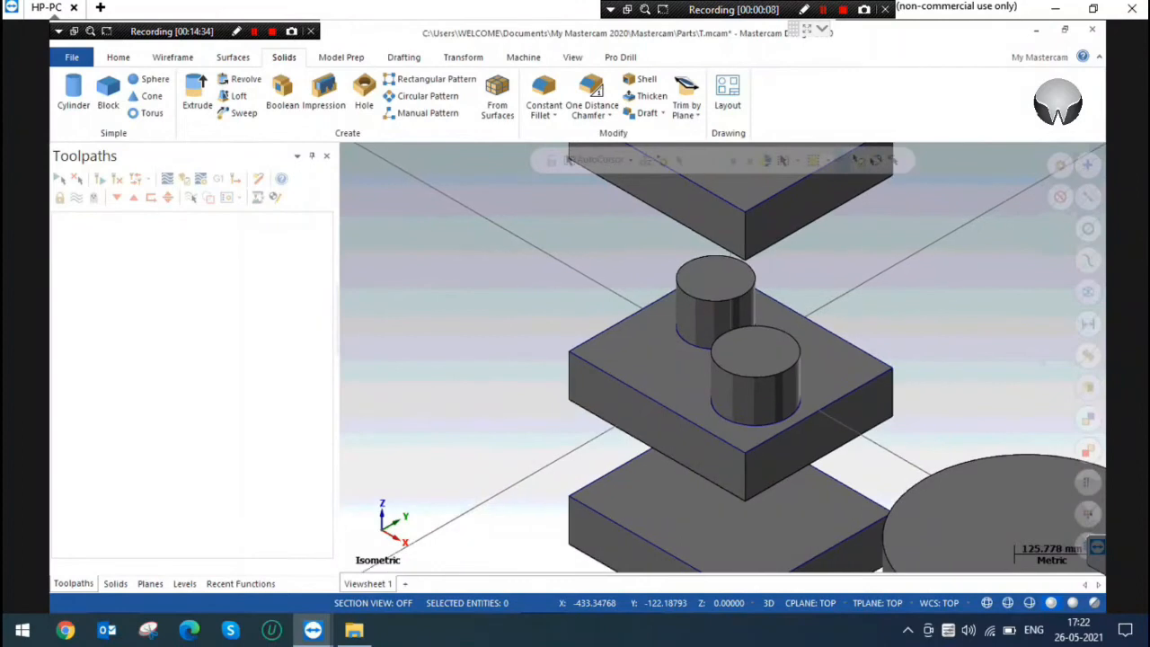
click(432, 245)
Edit the front cylinder's existing Extrude operation and set its distance to 120 mm.
click(115, 583)
scroll(499, 297, down, 1)
click(405, 341)
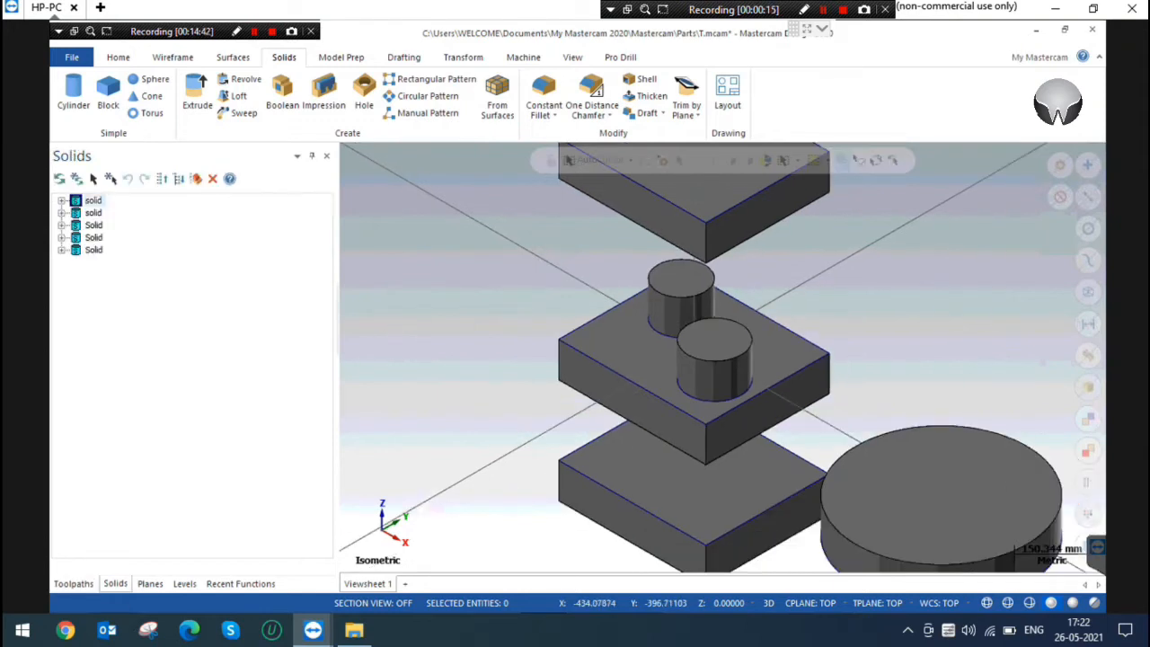
click(62, 250)
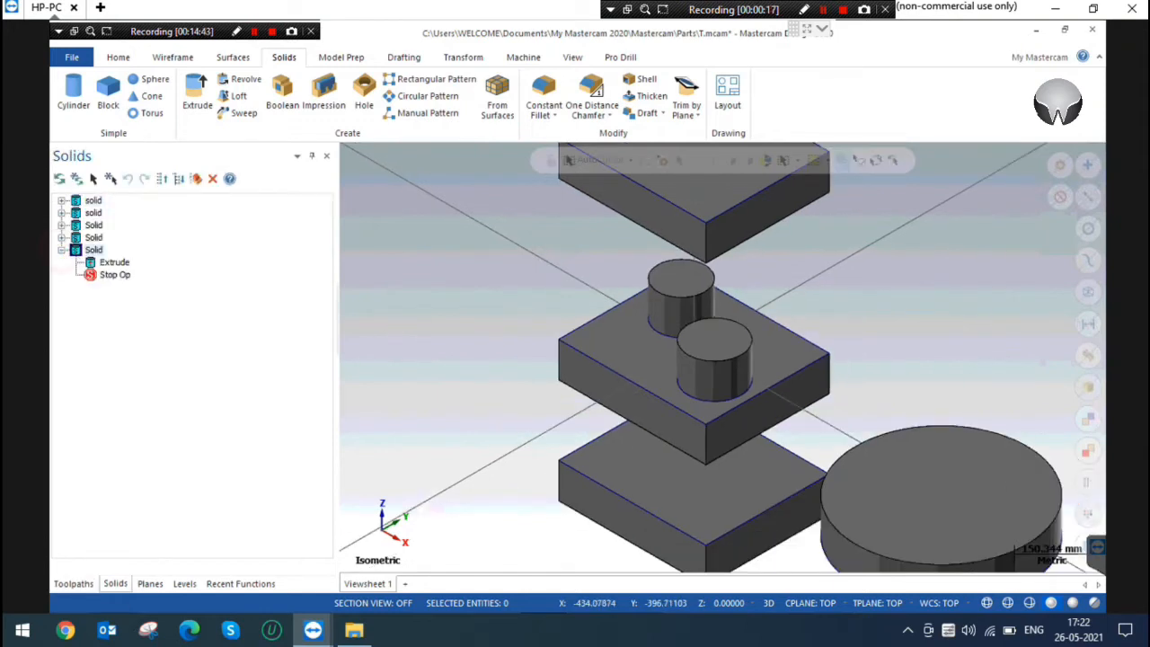
click(114, 262)
scroll(719, 359, down, 1)
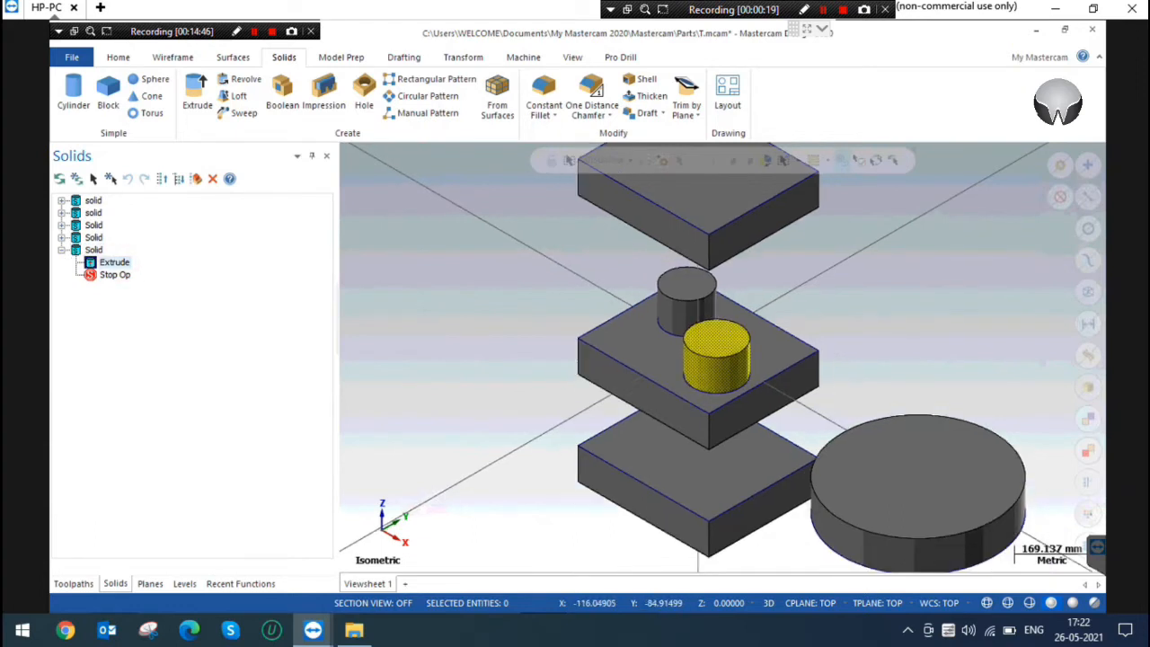
double_click(109, 264)
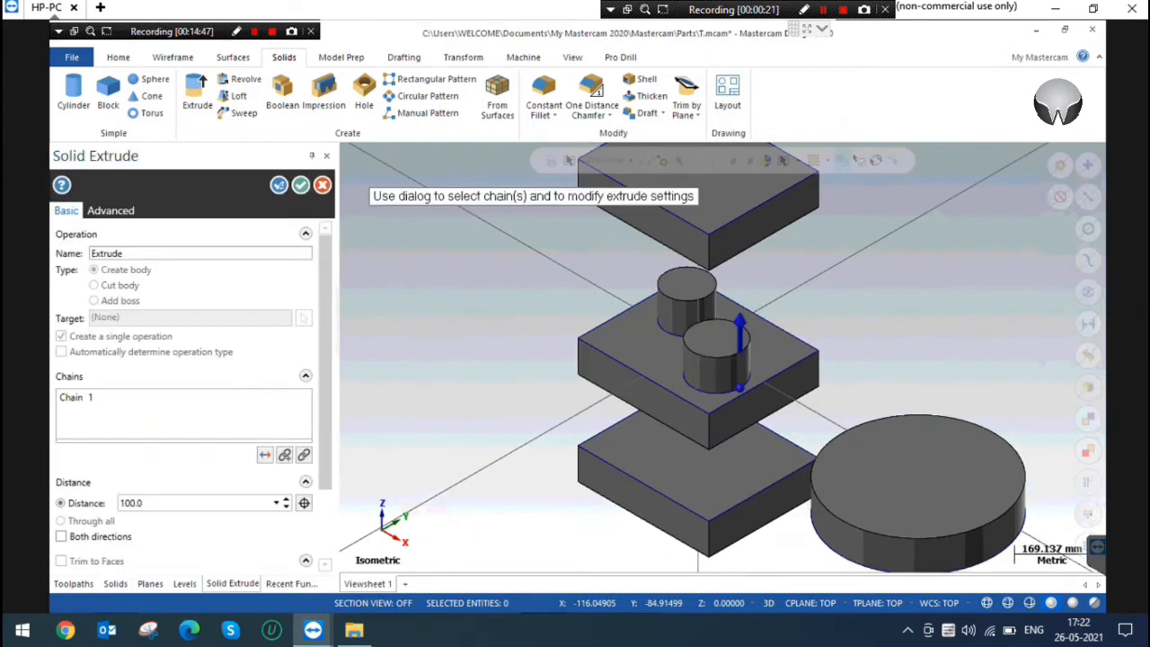
click(171, 503)
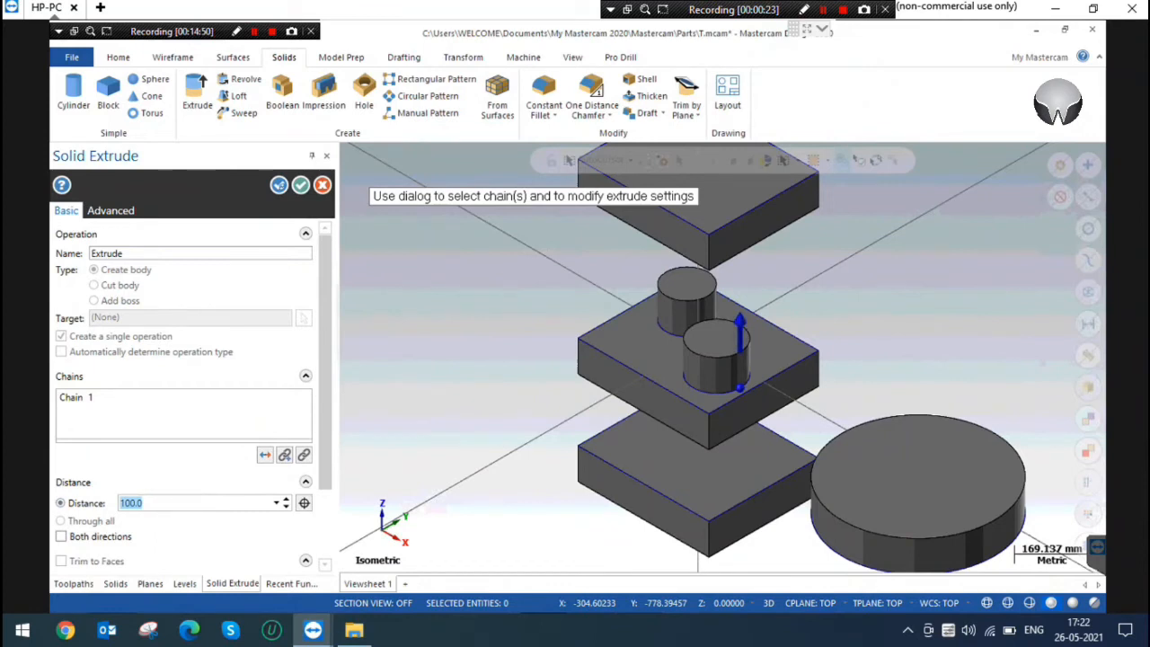
text(1)
key(Return)
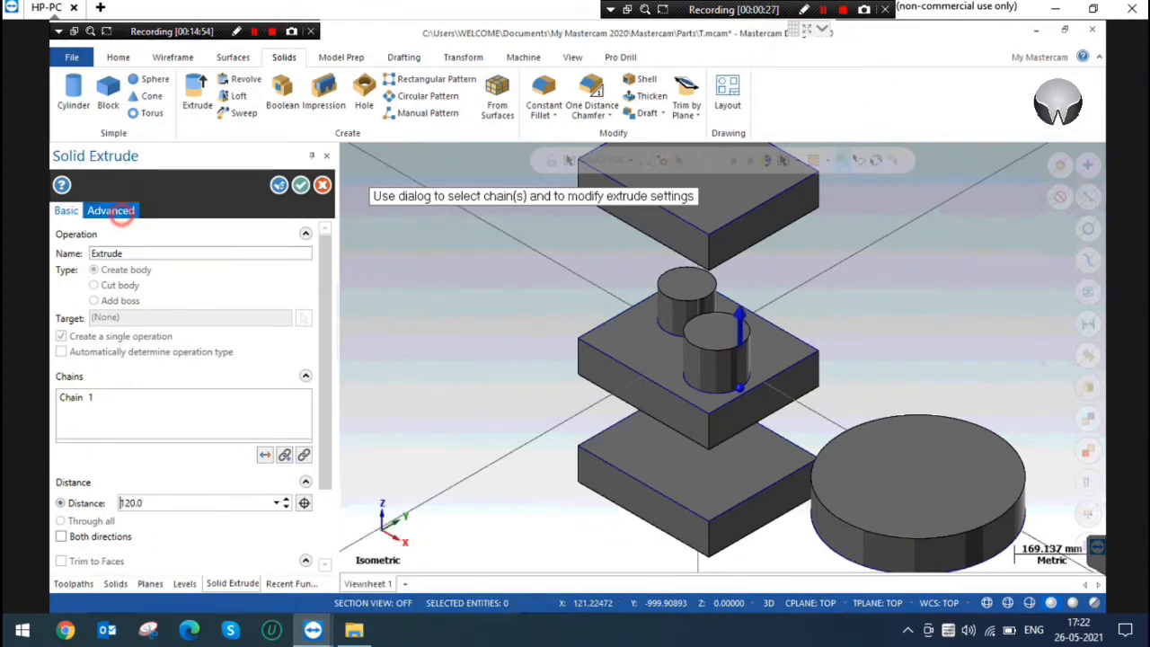
Add a draft with a 3 degree angle to the front cylinder's extrude and accept the edited operation.
click(111, 211)
click(61, 233)
click(115, 255)
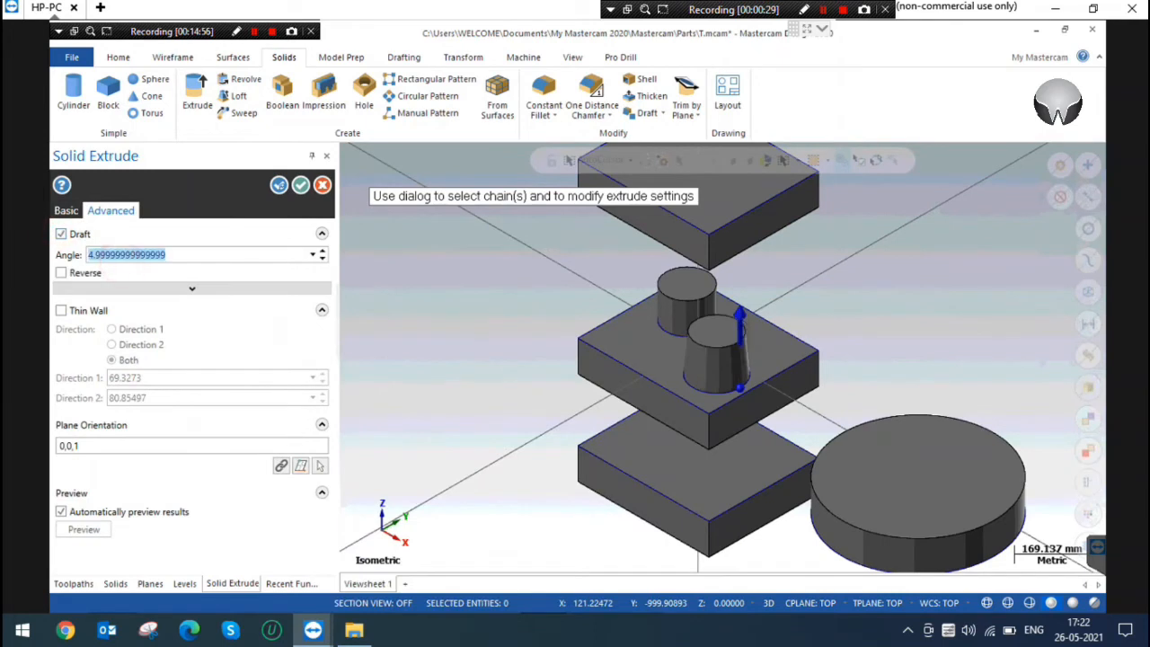
text(3)
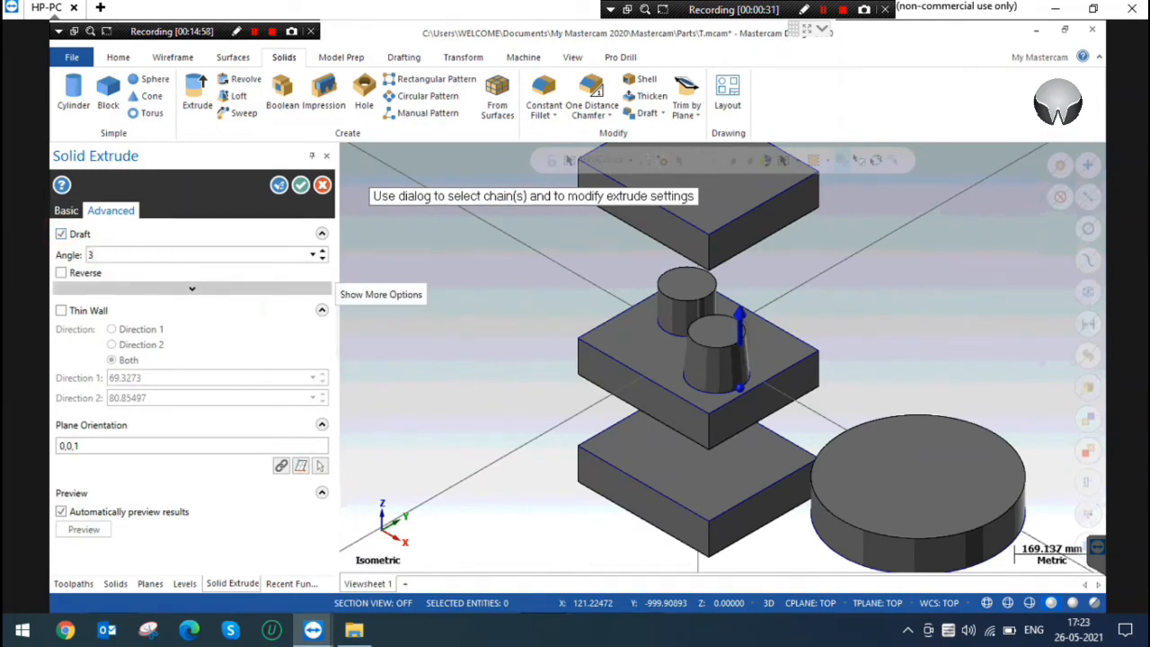
key(Return)
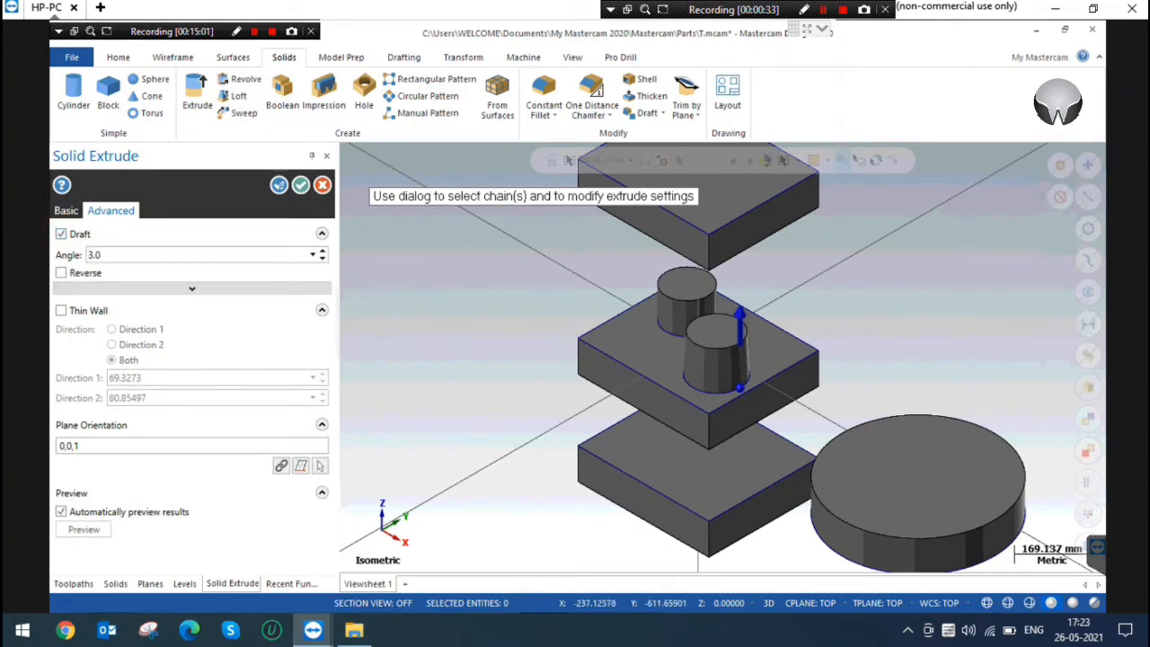
click(66, 210)
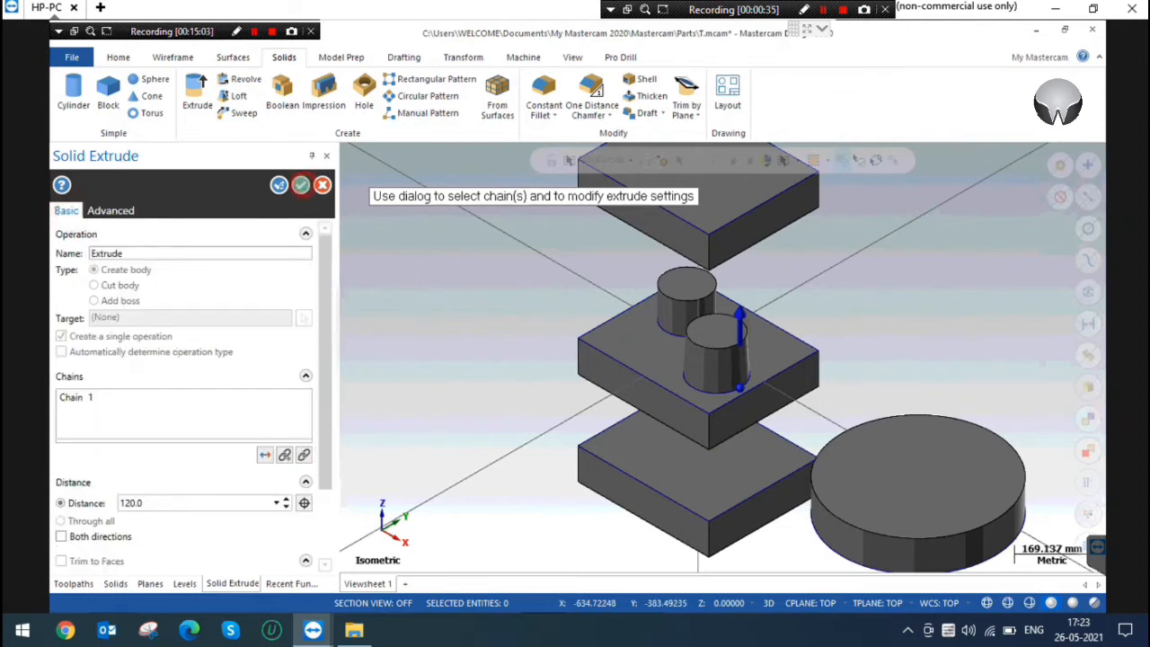
click(301, 184)
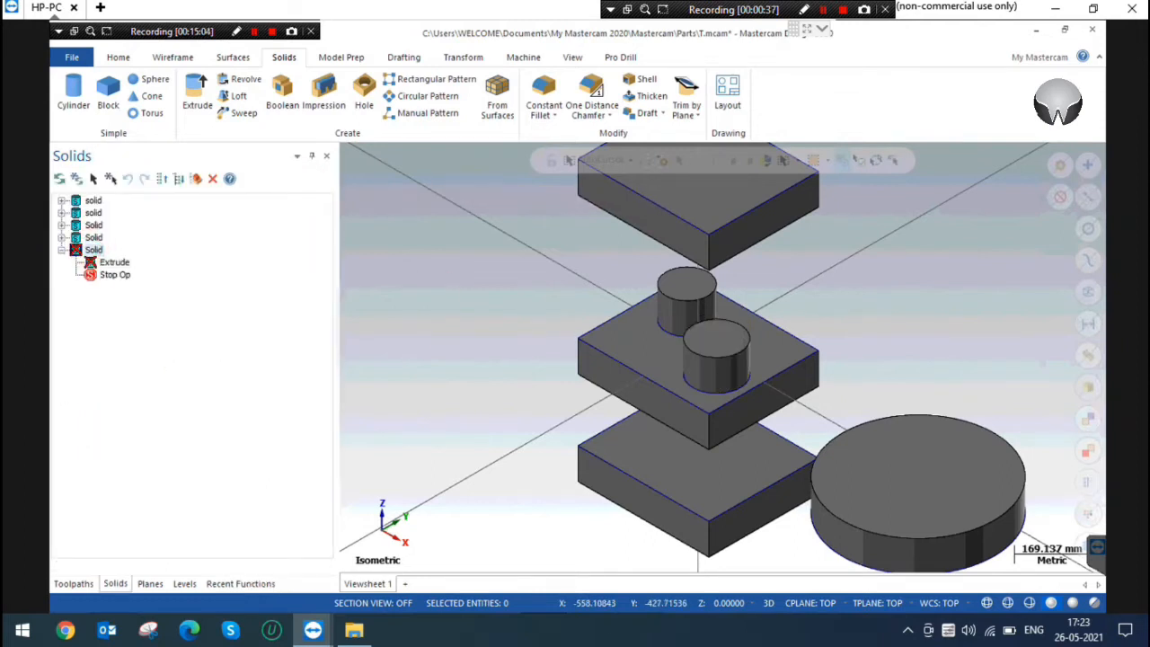
Expand the fourth solid in the operation tree and highlight its Extrude operation to identify the body it created.
click(74, 583)
click(115, 583)
click(95, 238)
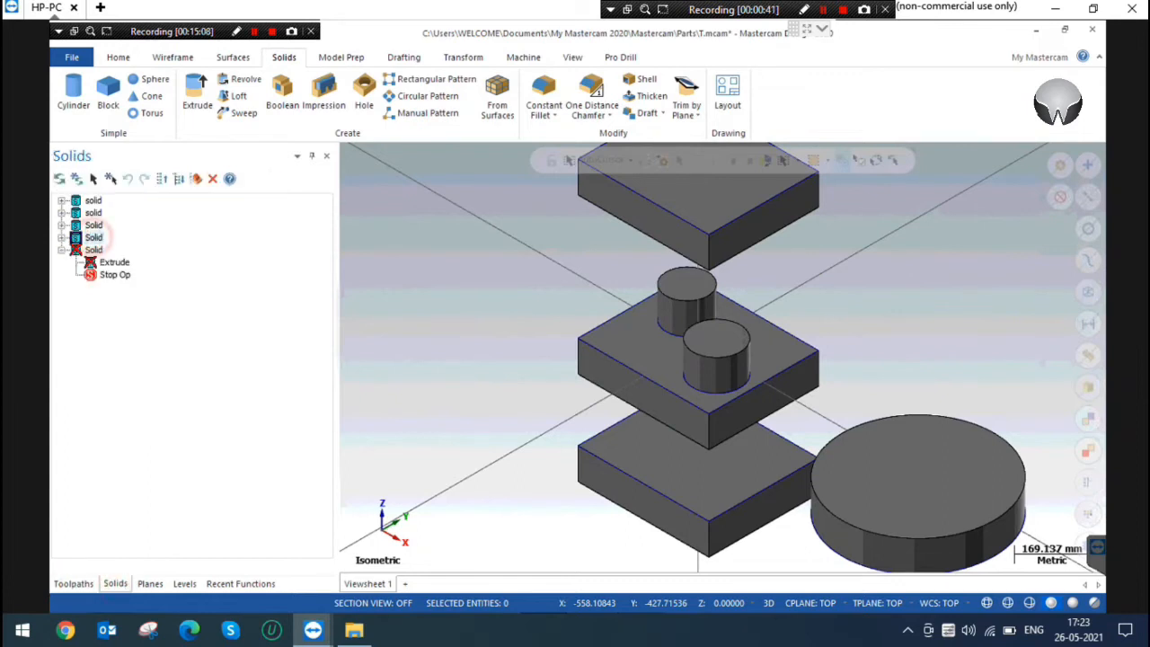
click(62, 238)
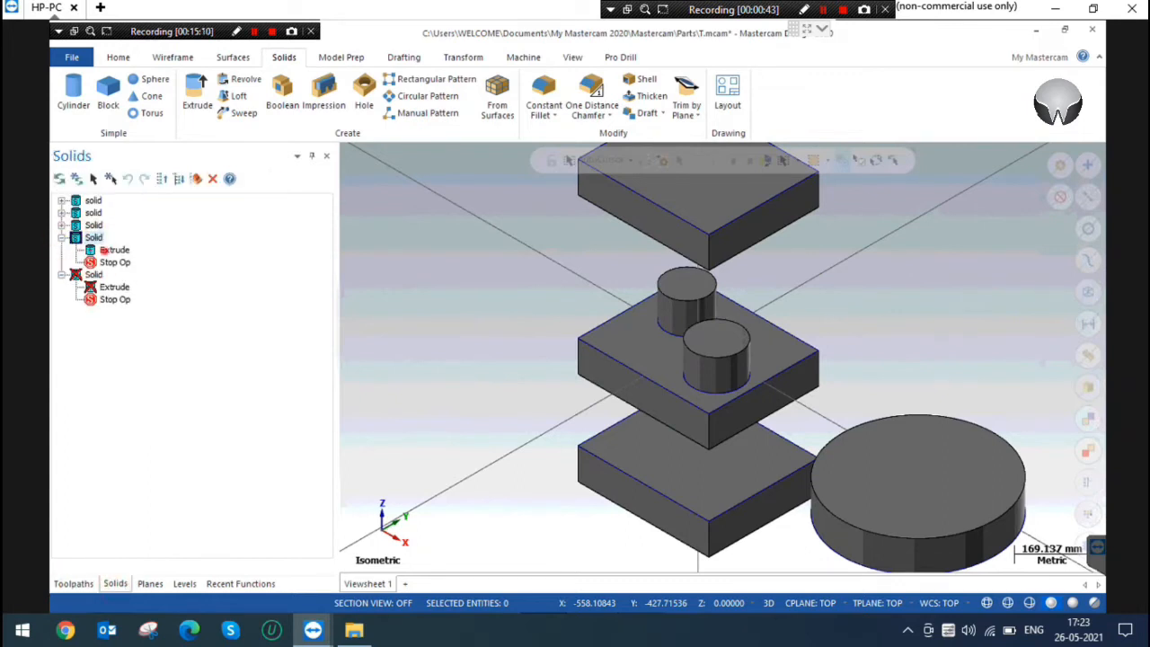
click(114, 251)
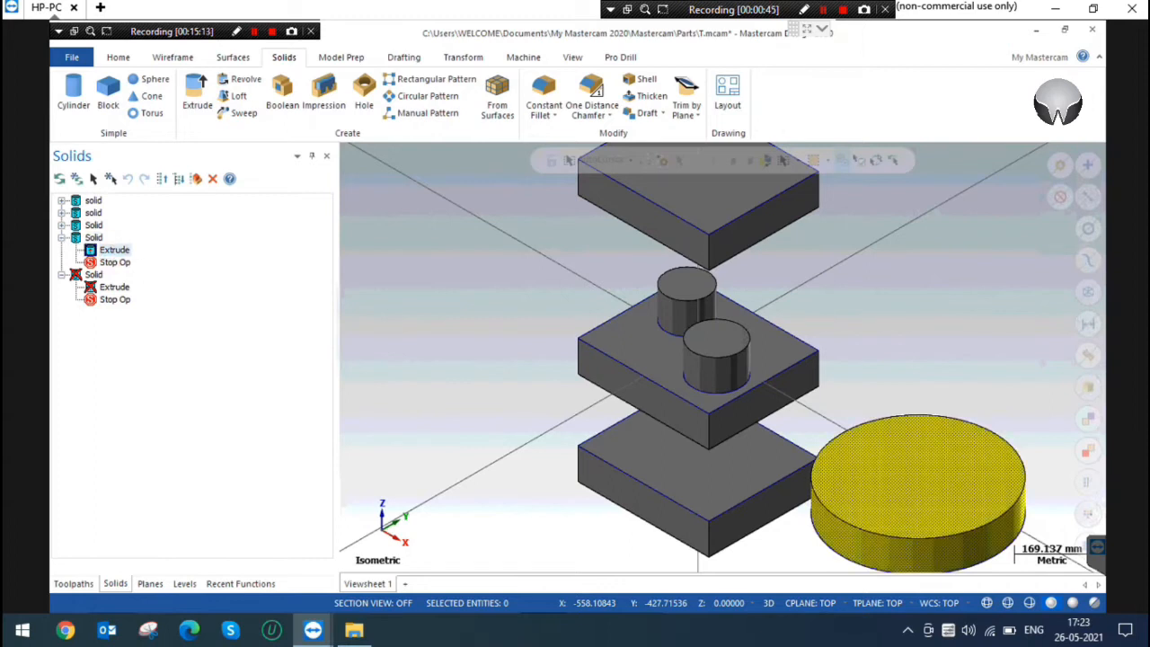
click(197, 280)
Reopen and accept the front cylinder's Extrude operation, and regenerate the invalid solid.
click(109, 287)
click(98, 232)
click(107, 286)
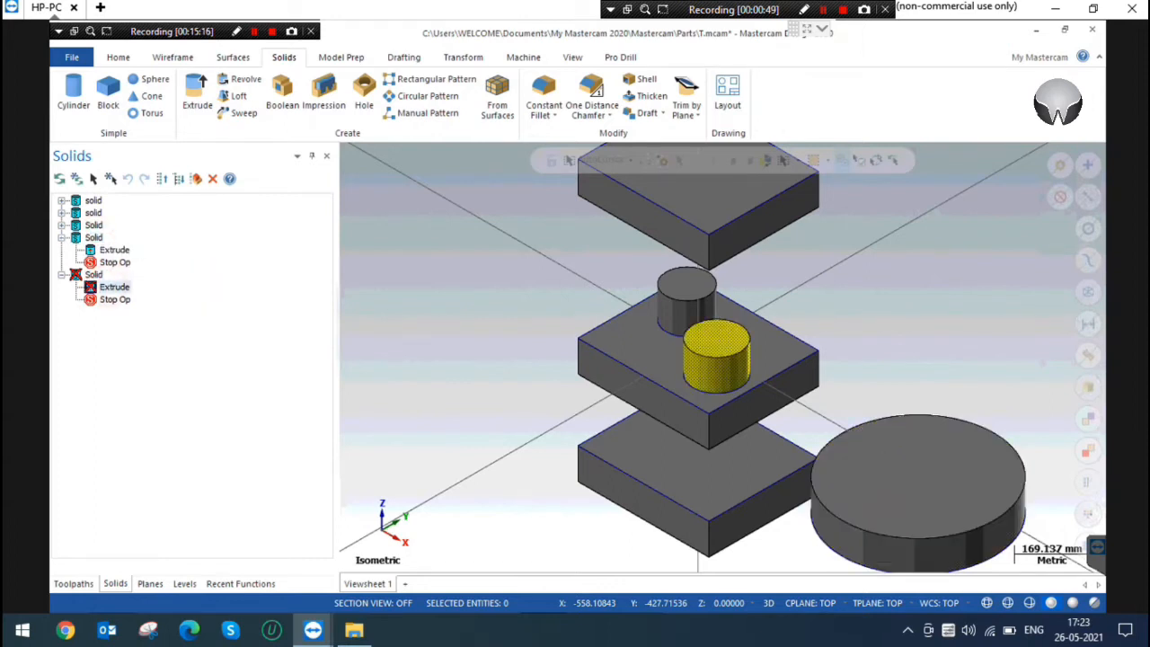
double_click(114, 287)
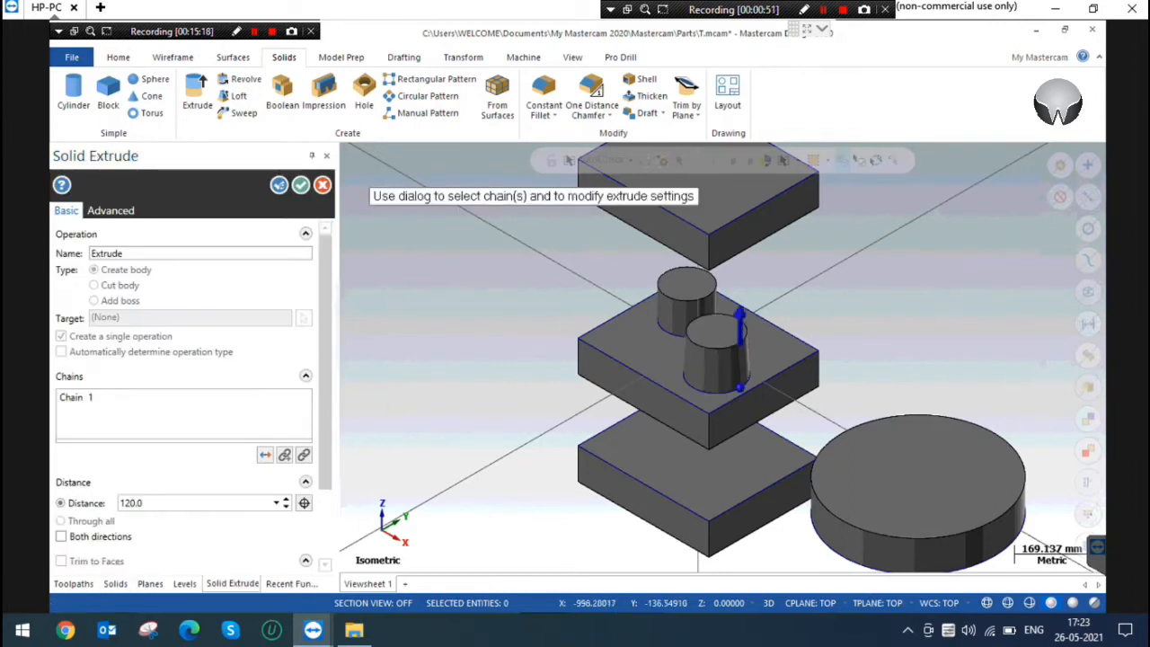
click(301, 184)
click(460, 281)
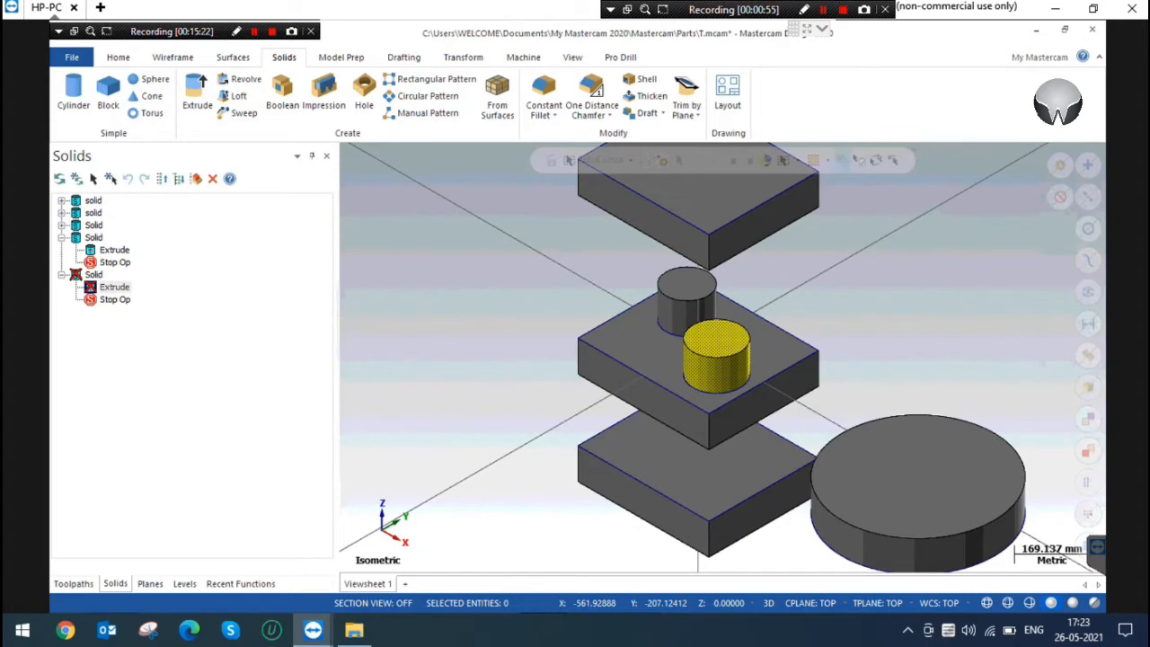
click(60, 178)
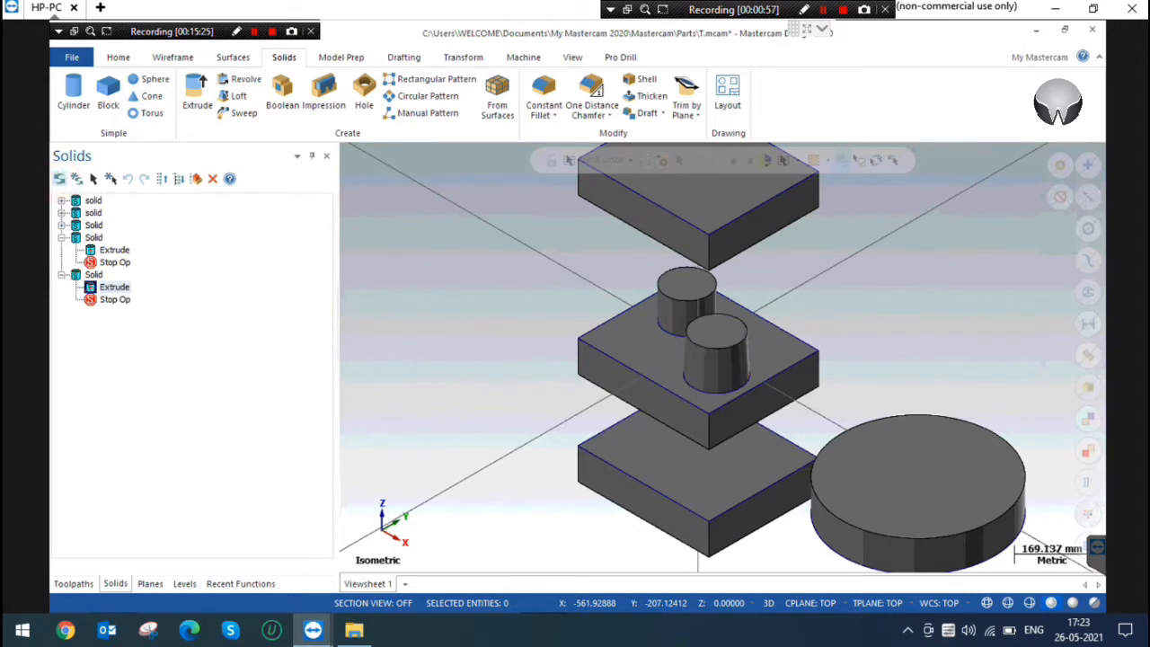
click(716, 362)
click(515, 289)
Delete the upper and lower rectangular block solids, keeping the middle block with its cylinders.
scroll(537, 292, down, 2)
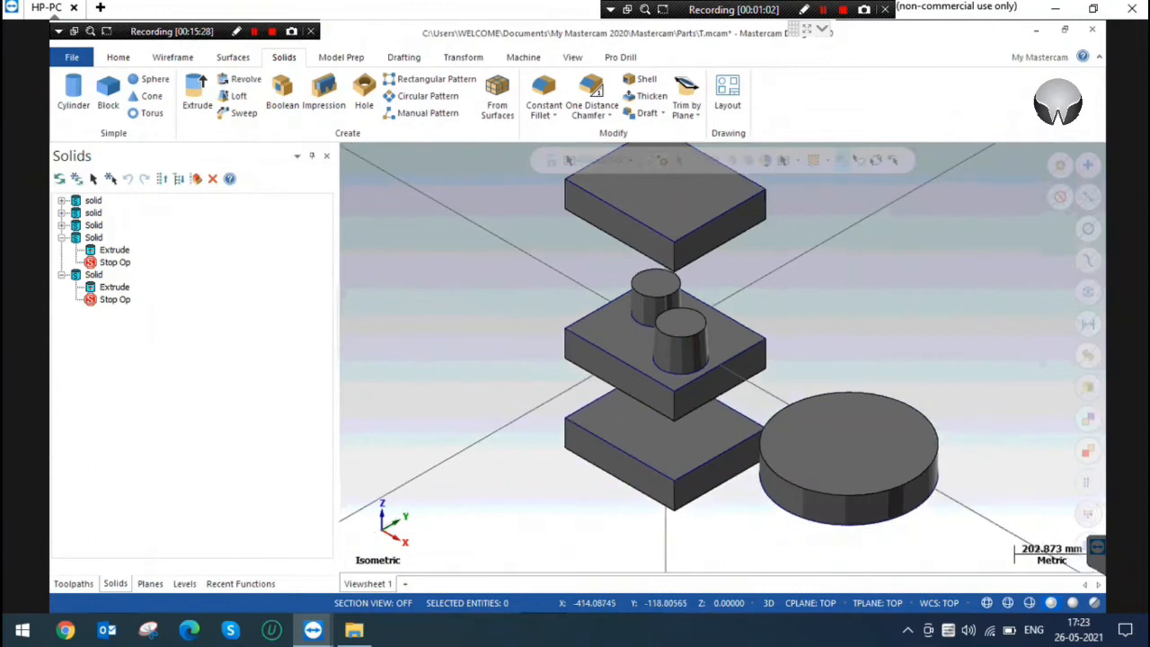
scroll(537, 292, down, 1)
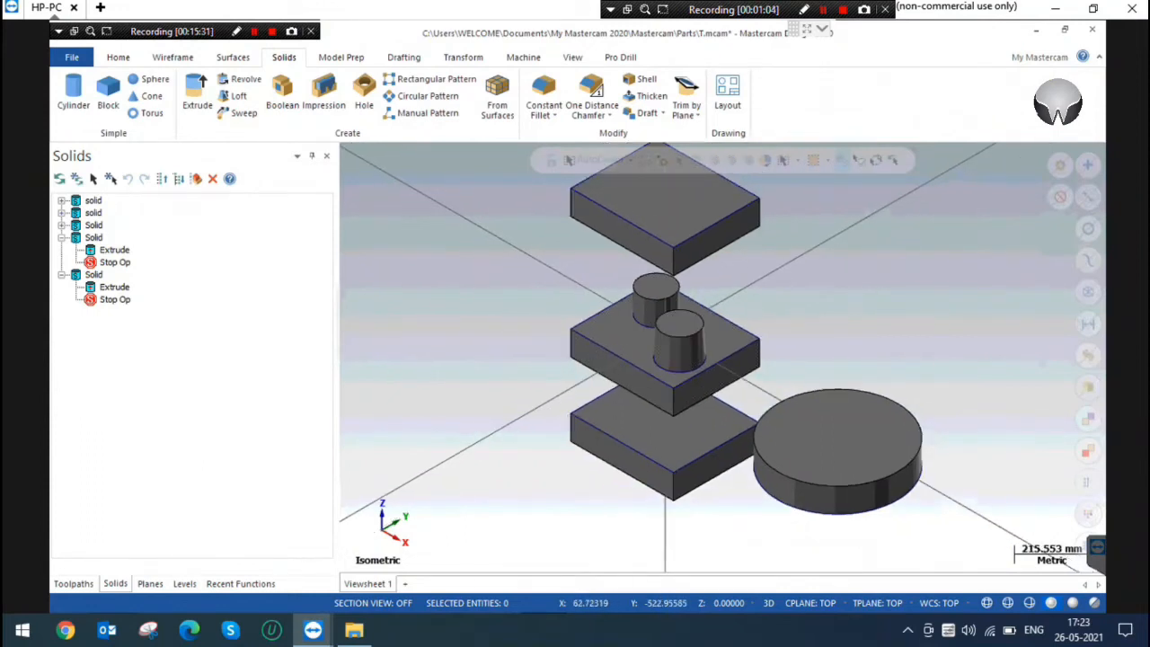
click(656, 204)
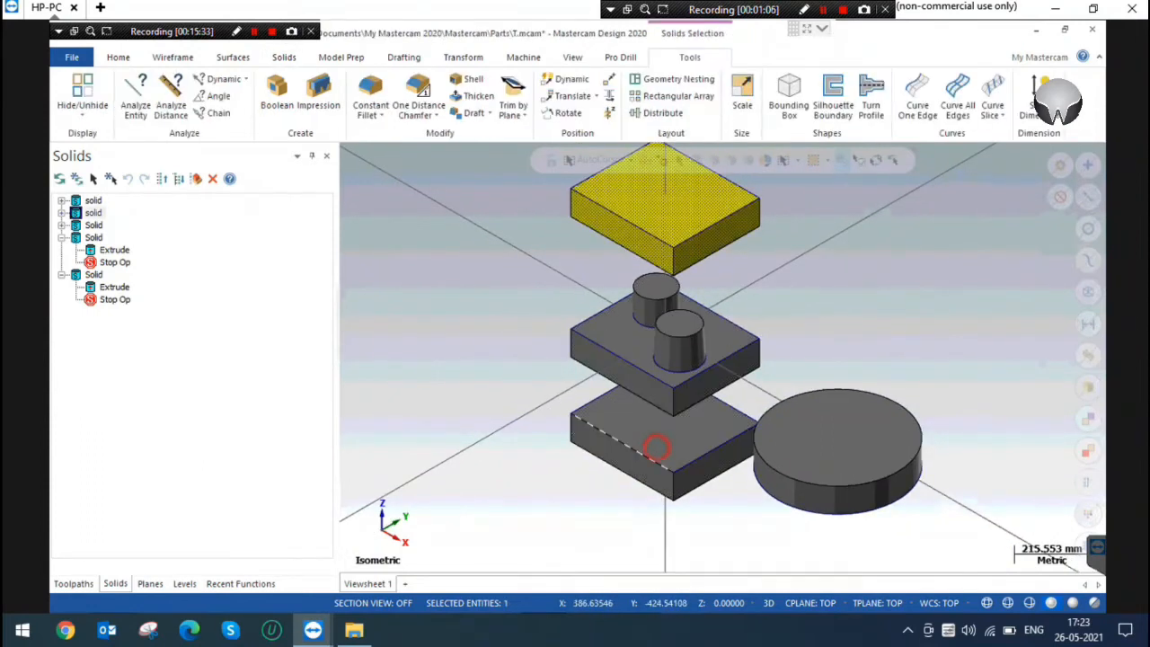
click(658, 447)
key(Escape)
click(668, 437)
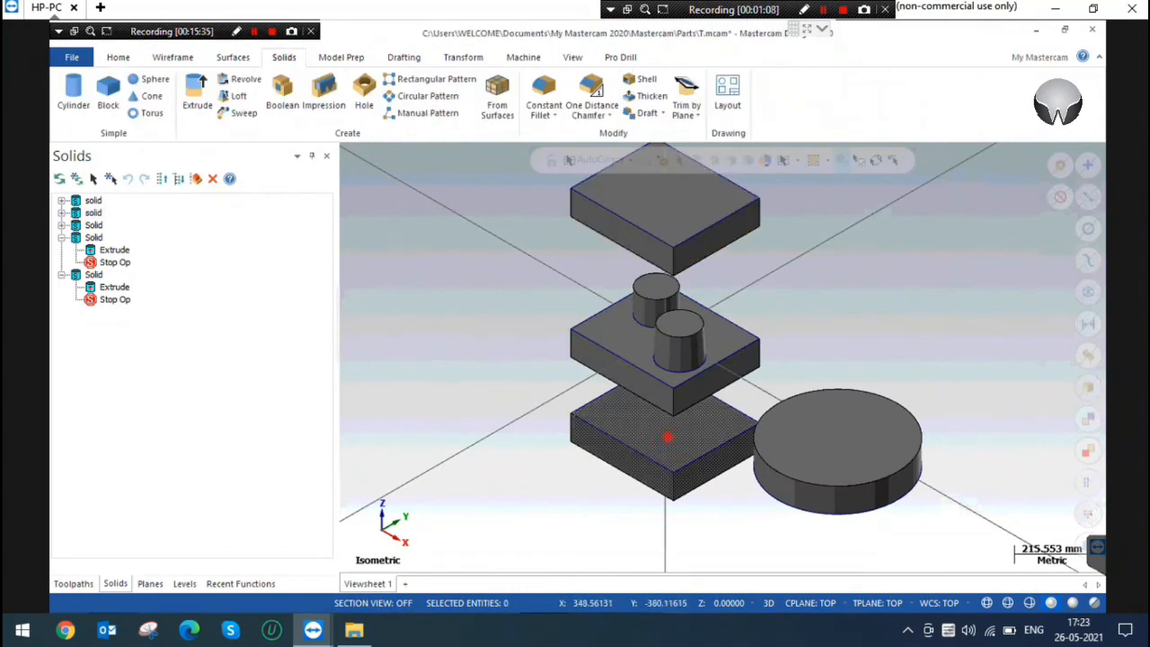
click(662, 213)
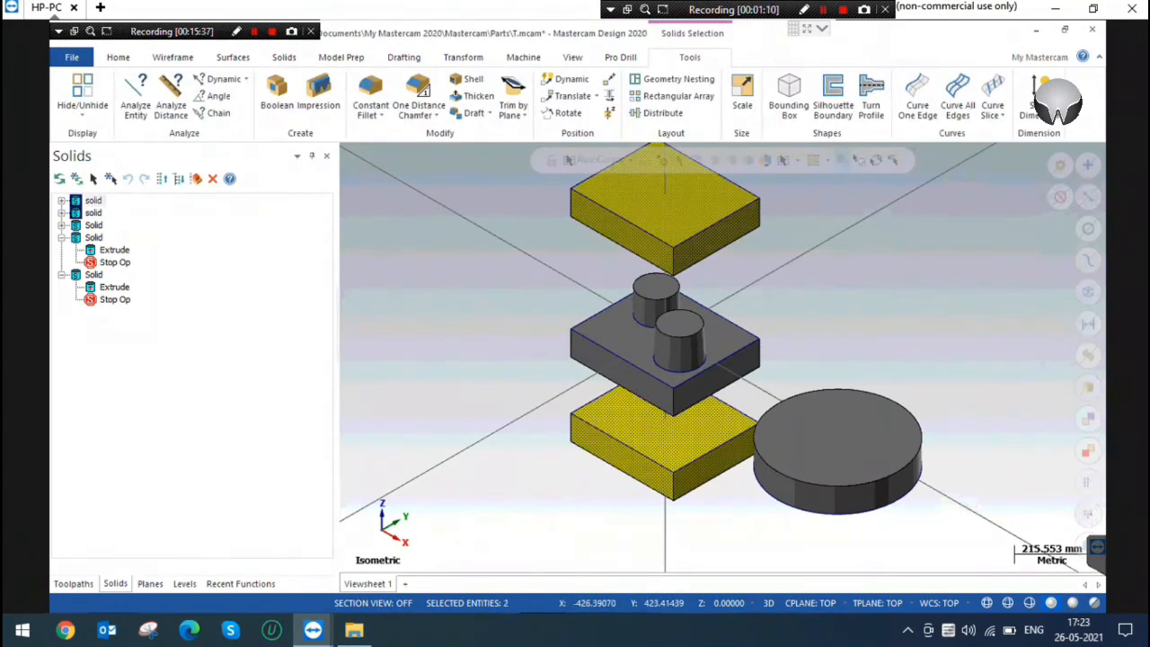
key(Delete)
Delete the two leftover wireframe rectangles above and below the middle block.
click(654, 232)
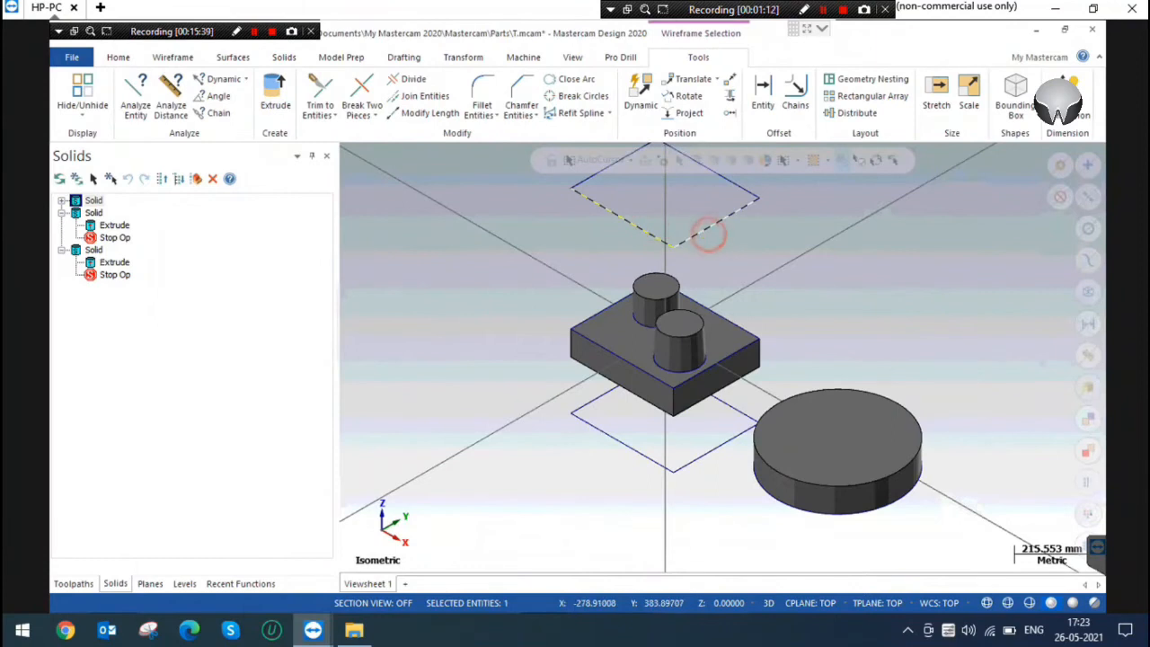
click(629, 351)
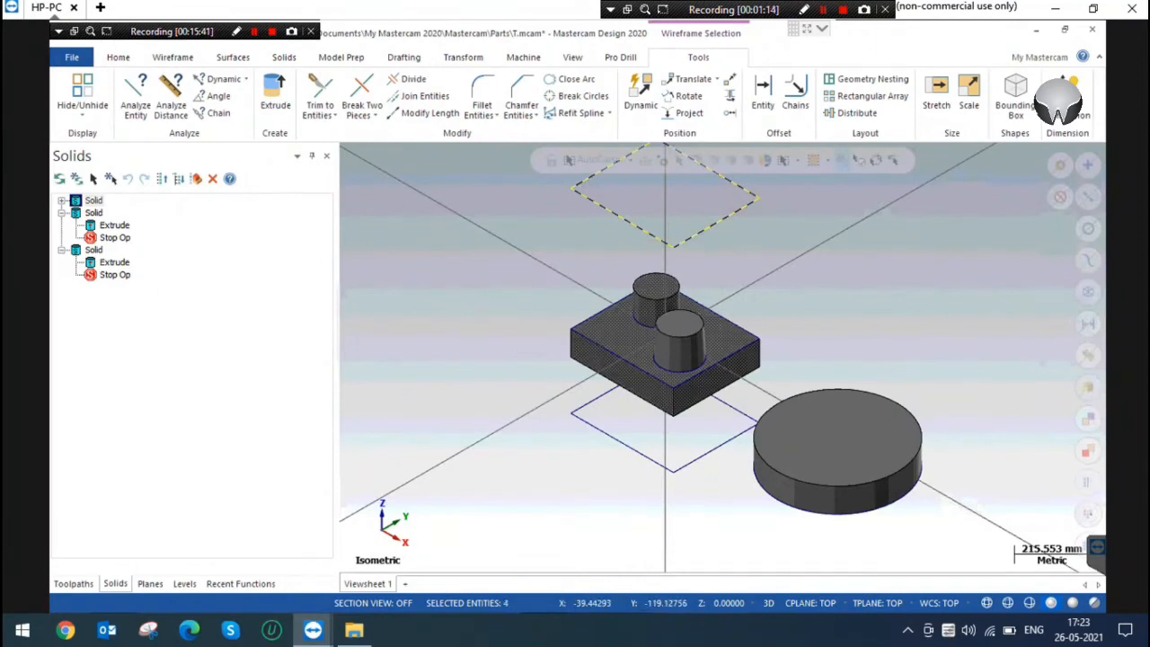
click(618, 438)
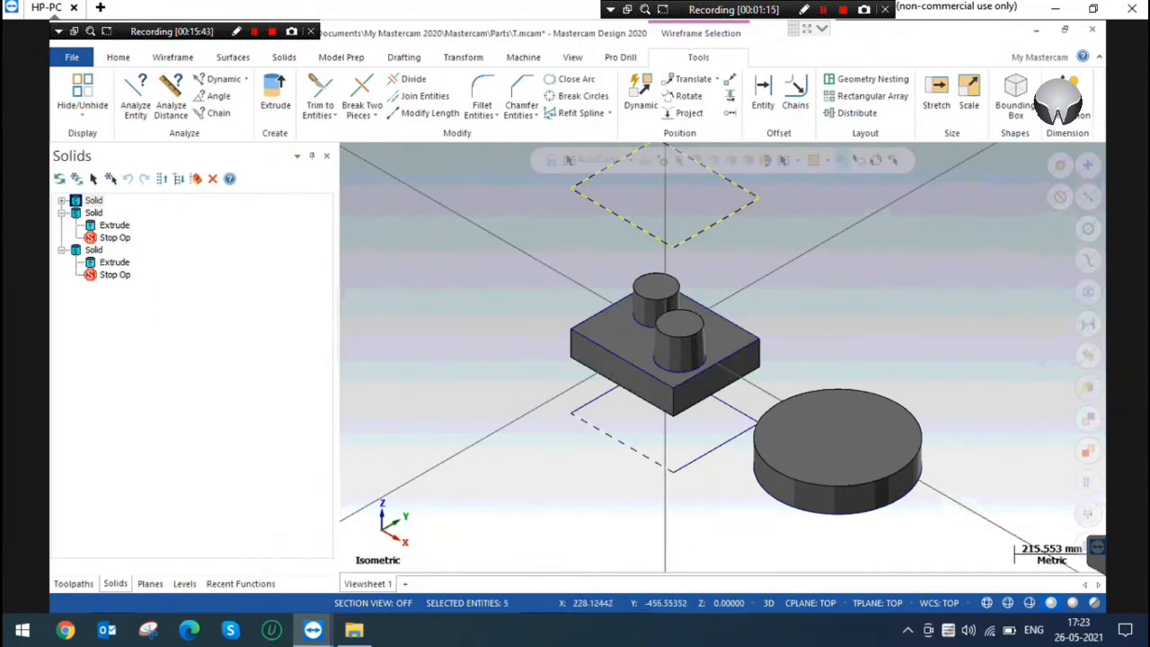
click(597, 401)
click(710, 451)
click(723, 406)
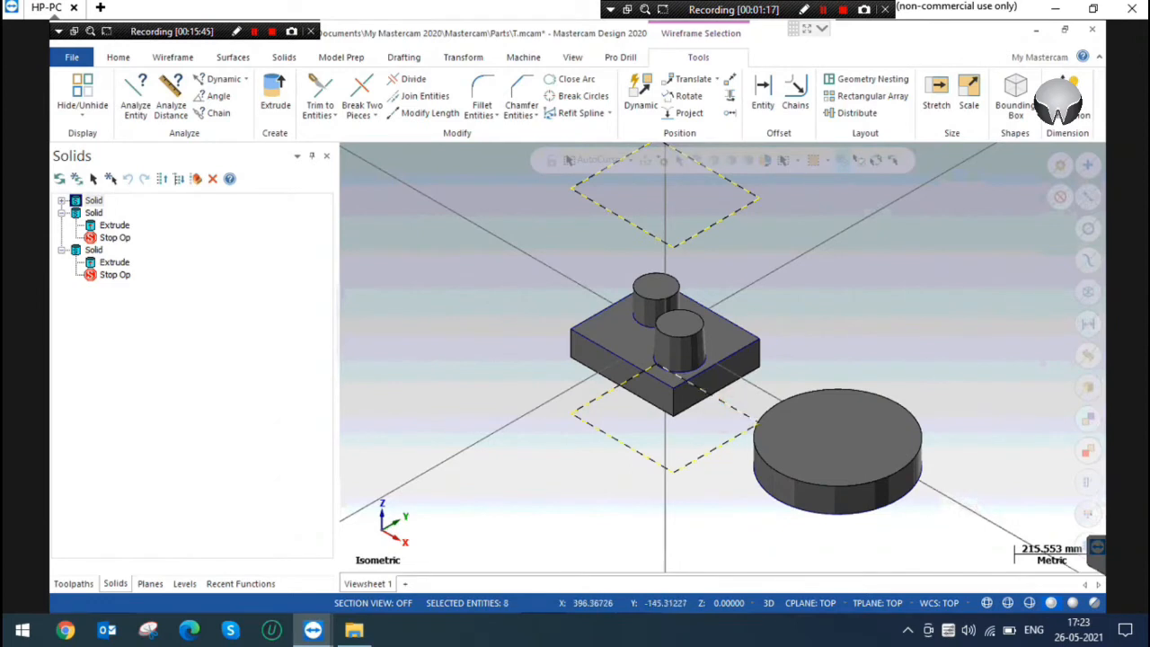
key(Delete)
Examine the remaining block and the large disc from above and below to compare the disc's faces.
scroll(631, 347, up, 2)
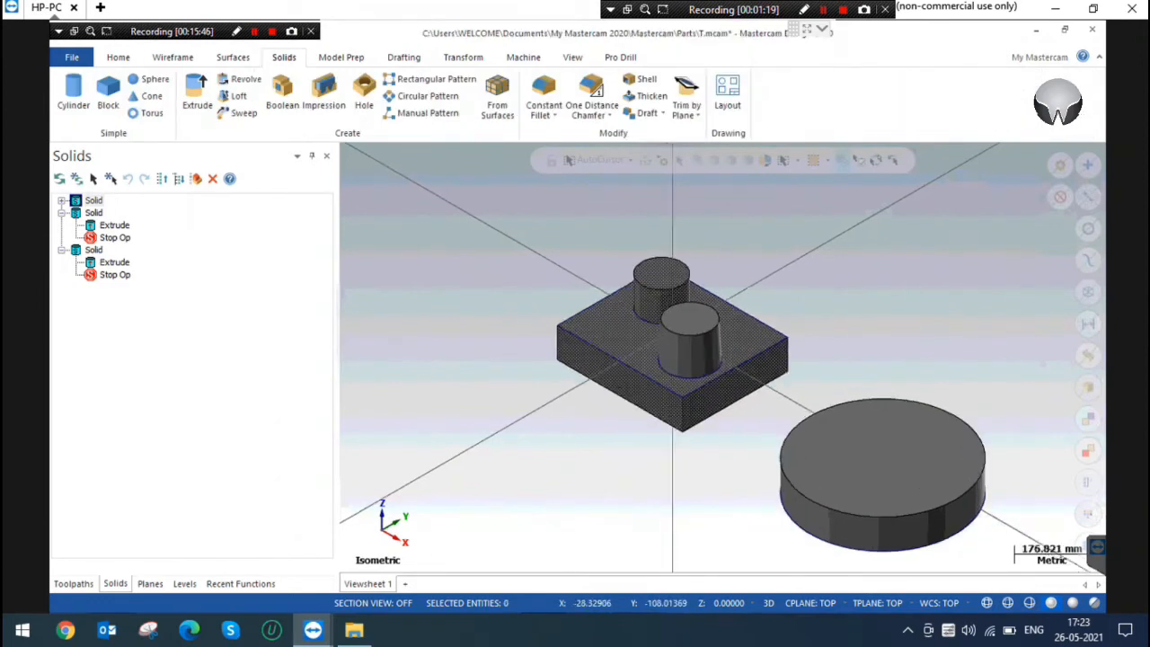
scroll(636, 347, up, 2)
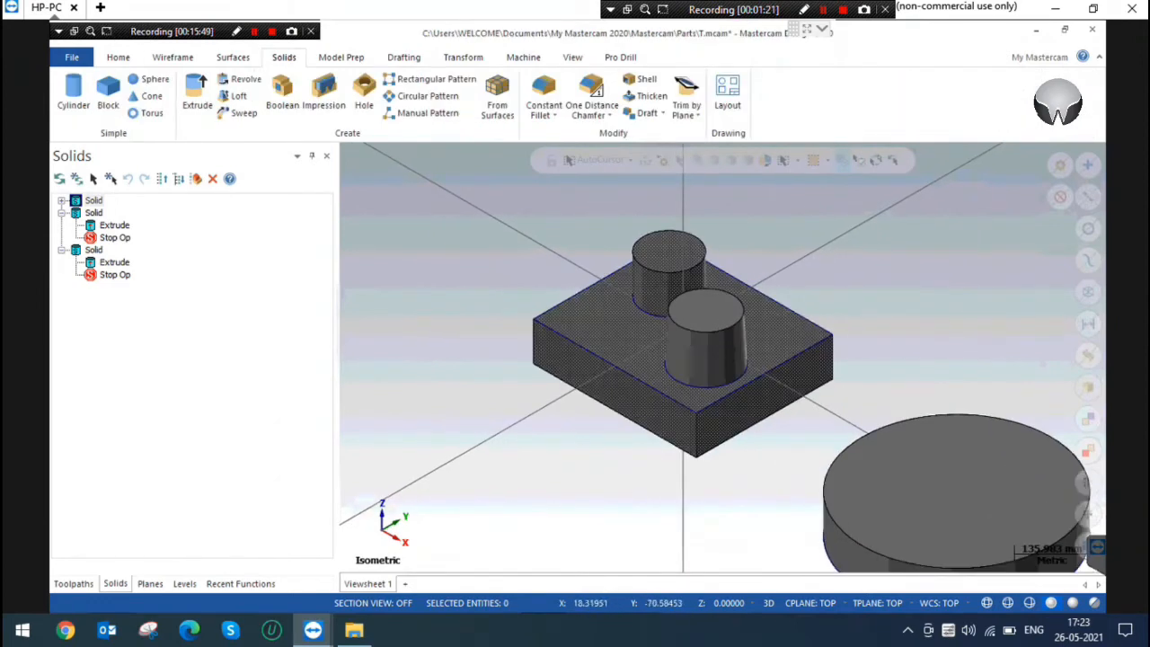
scroll(628, 350, down, 2)
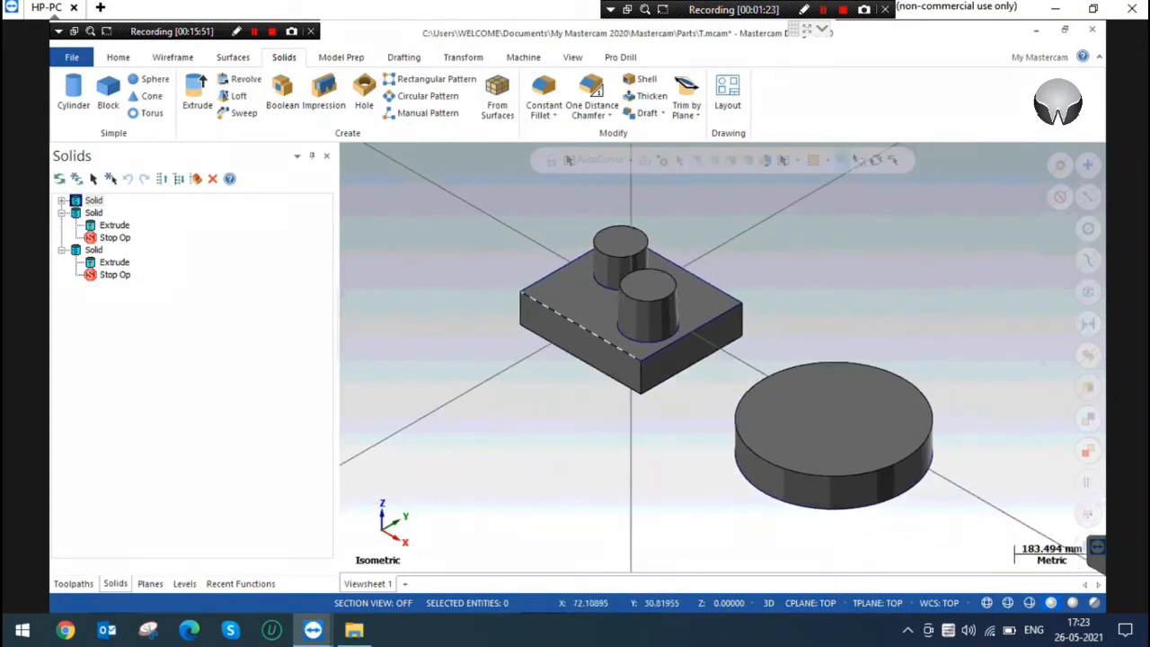
scroll(816, 487, up, 1)
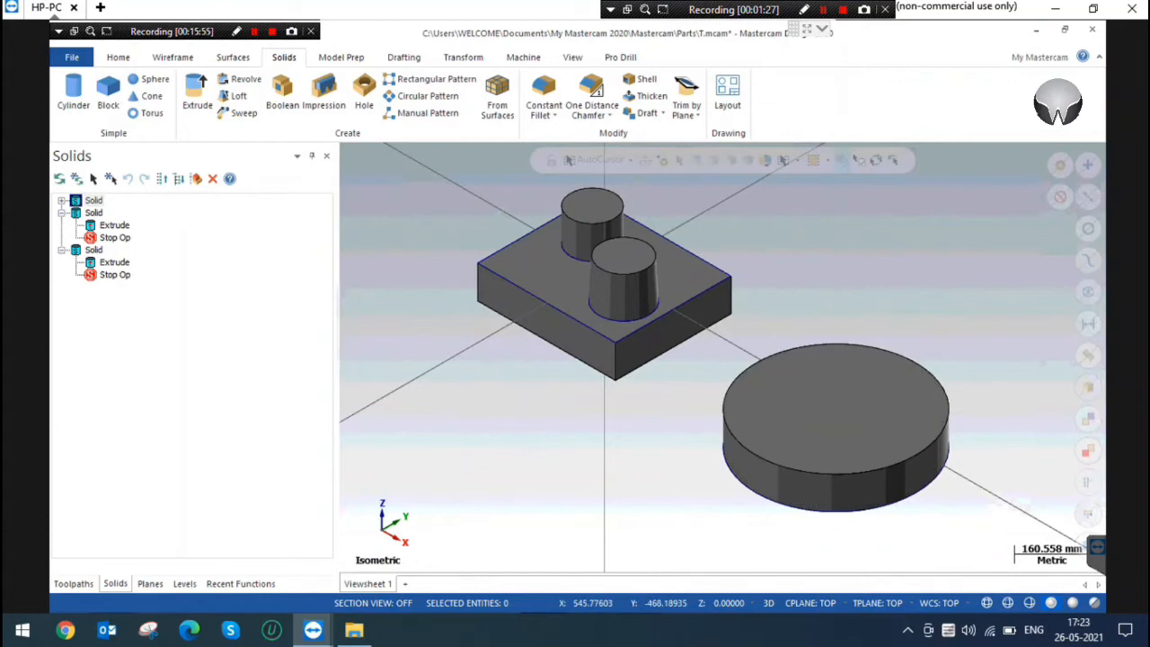
click(119, 57)
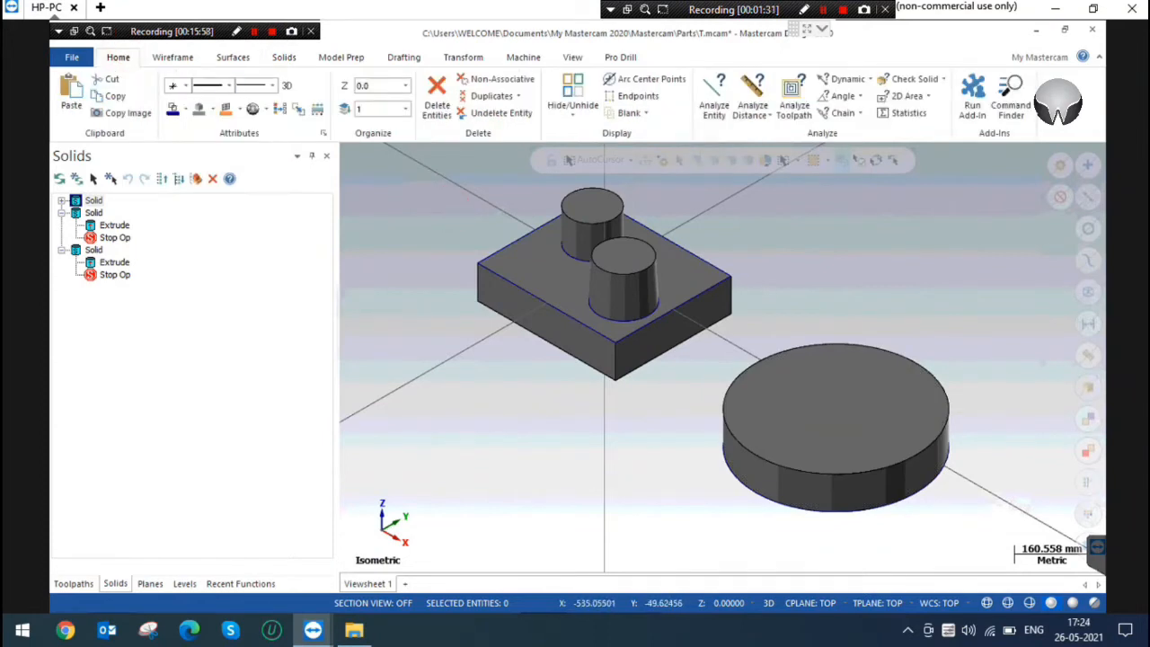
scroll(854, 452, up, 2)
middle_drag(855, 452, 867, 329)
click(816, 511)
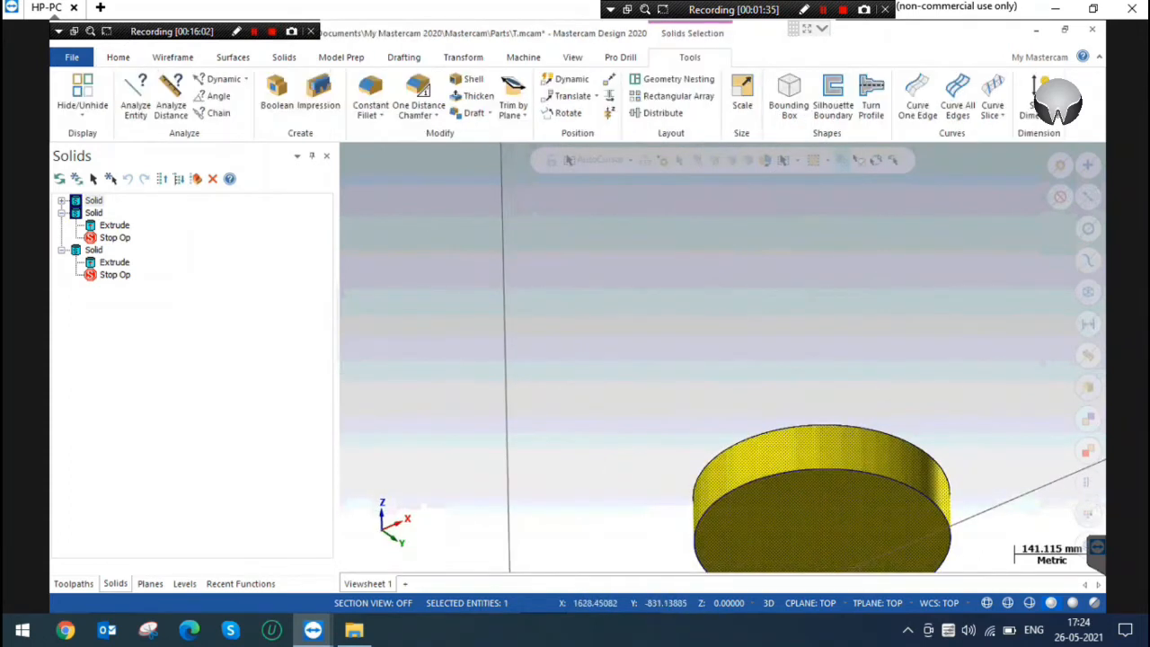
scroll(931, 229, down, 4)
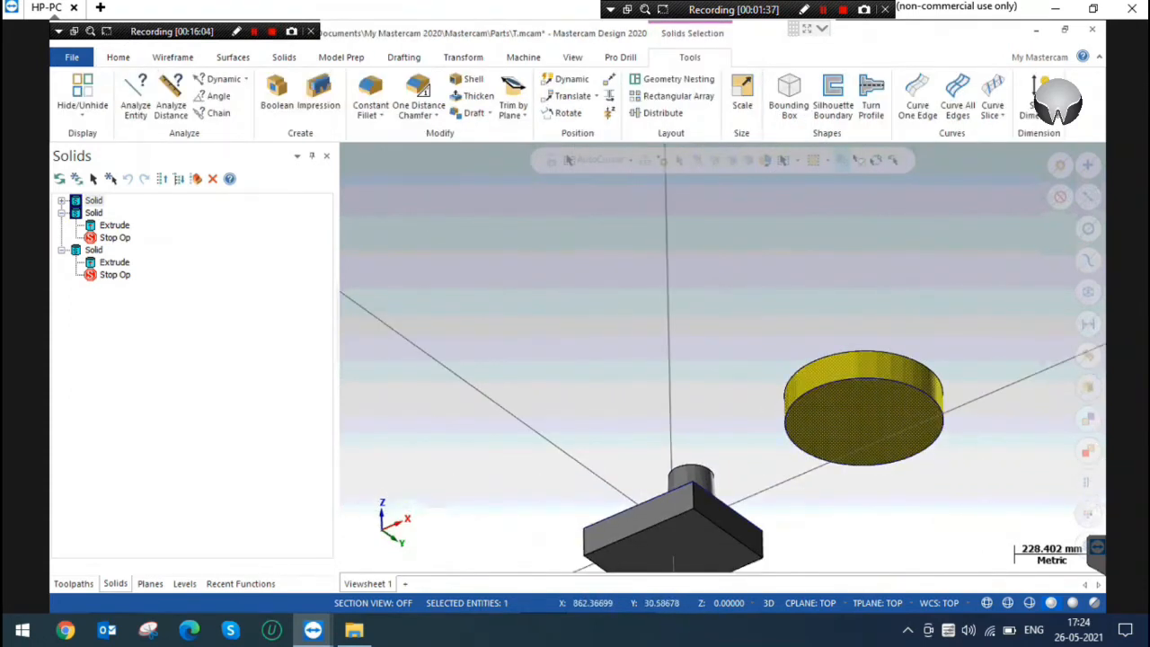
click(860, 414)
middle_drag(859, 338, 853, 476)
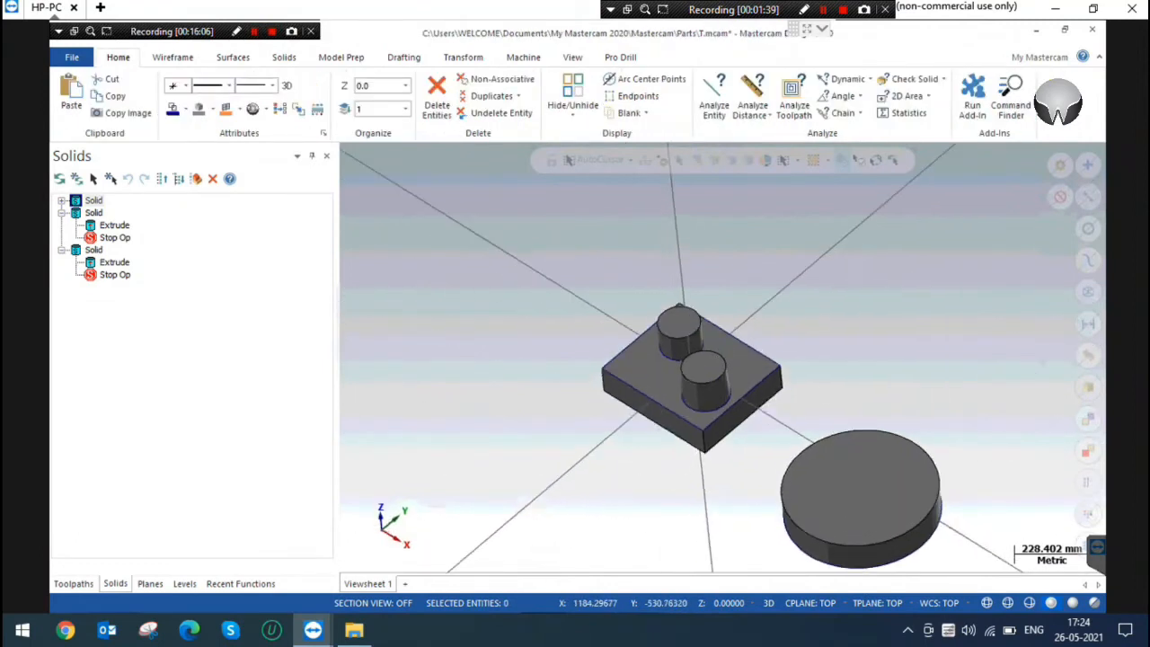
scroll(885, 297, down, 2)
scroll(860, 499, up, 4)
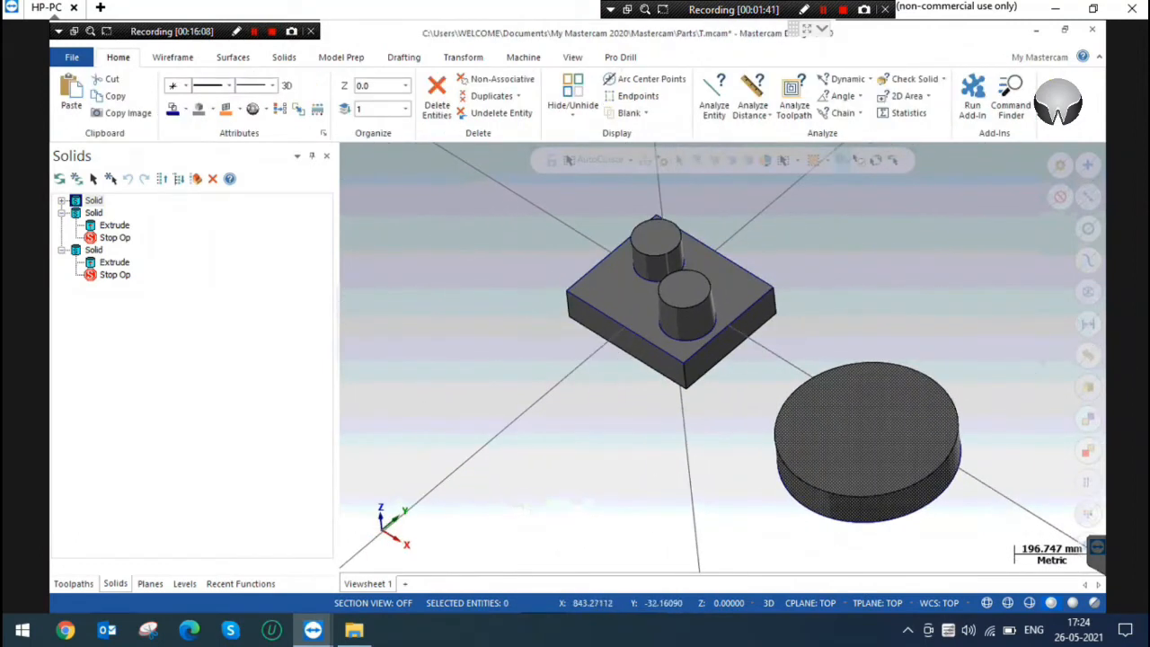
middle_drag(837, 429, 846, 409)
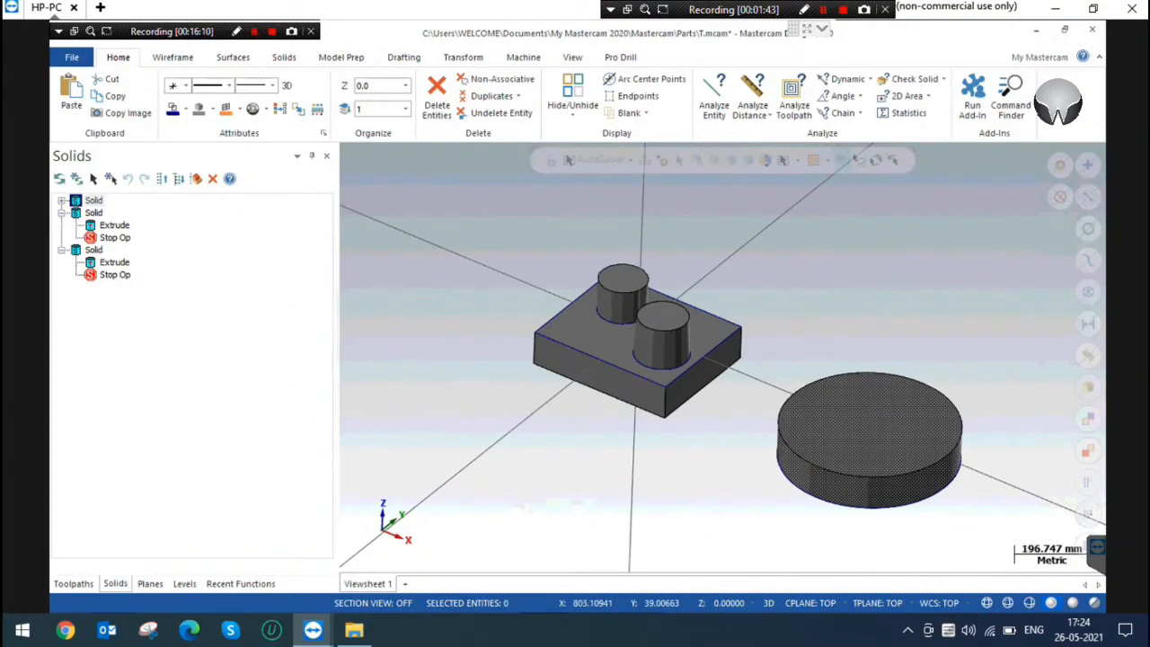
Analyze the top face of the large disc with Analyze Dynamic to read its Z position.
click(844, 79)
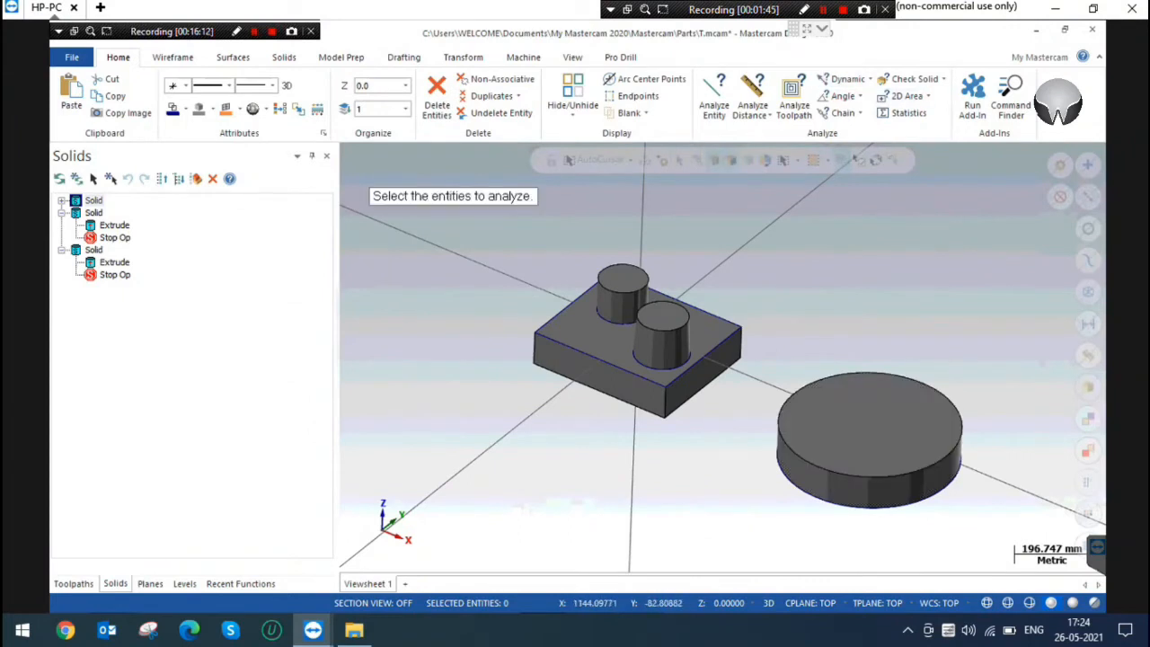
click(891, 411)
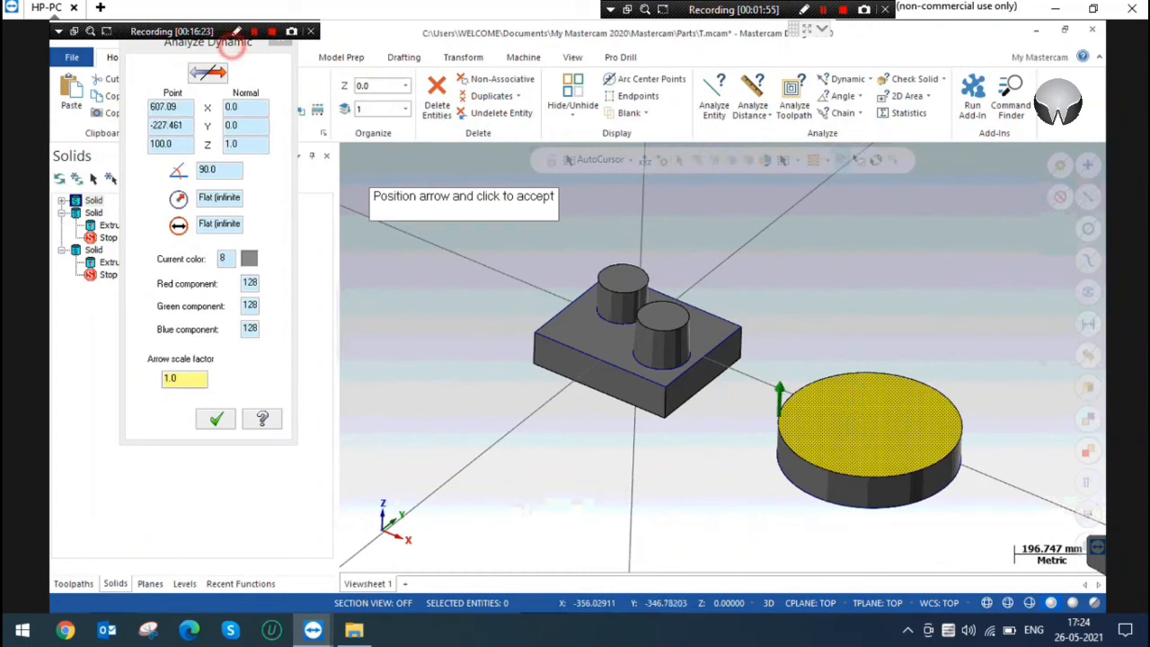
drag(229, 42, 237, 97)
click(288, 95)
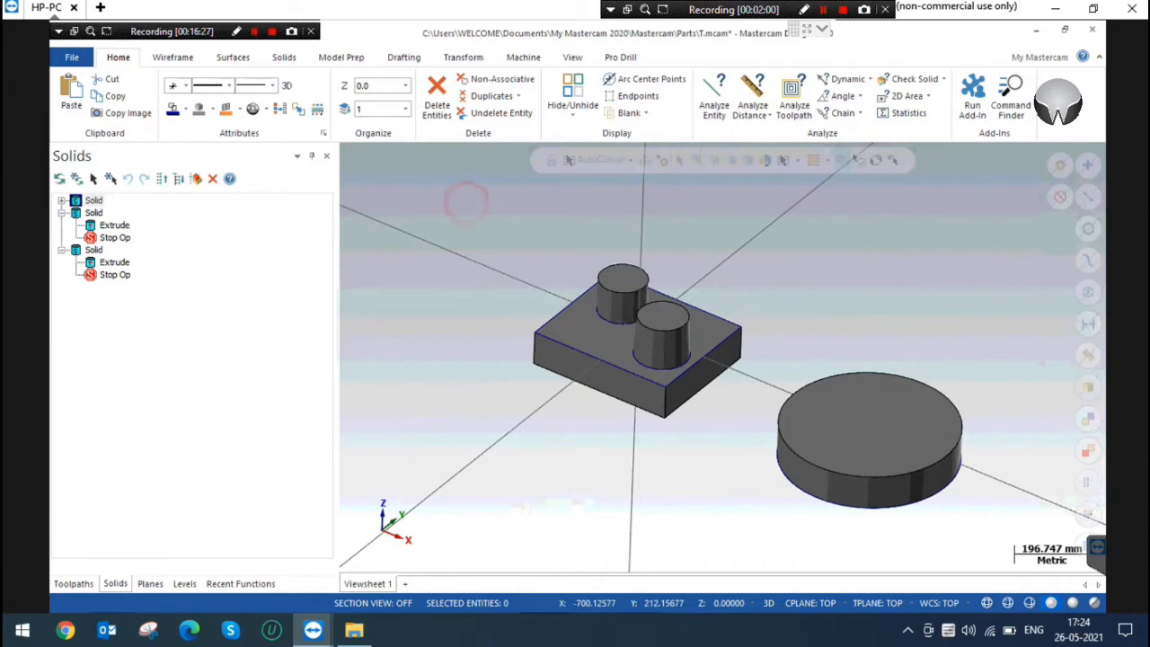
Set the construction depth Z to 100.
scroll(934, 485, up, 1)
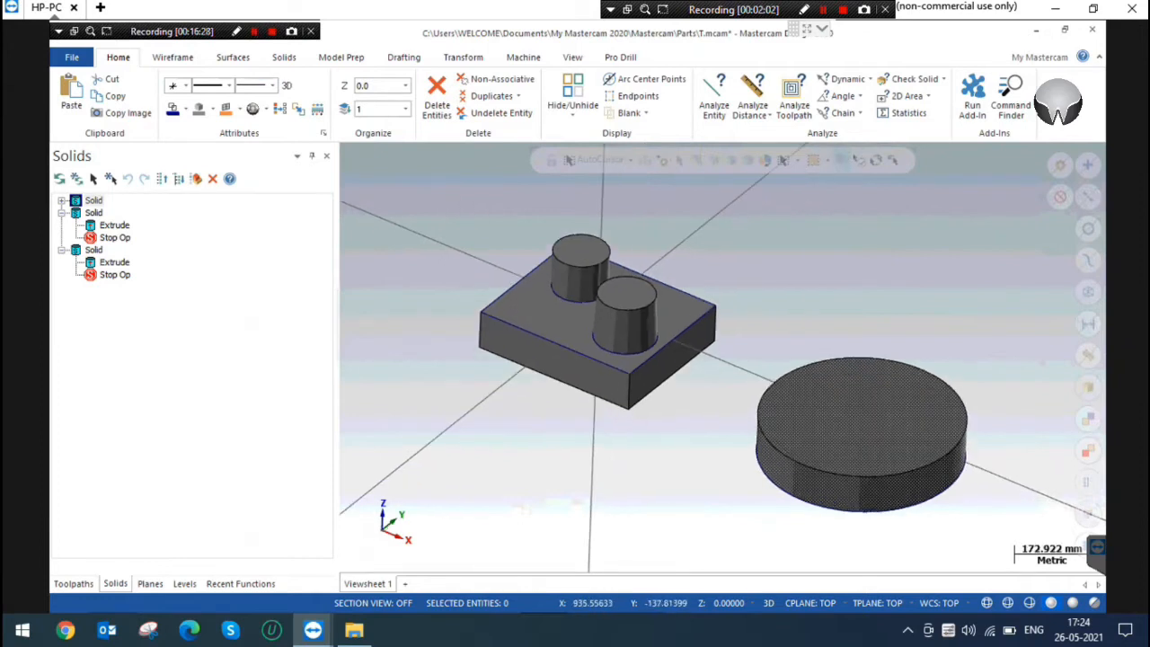
right_click(405, 200)
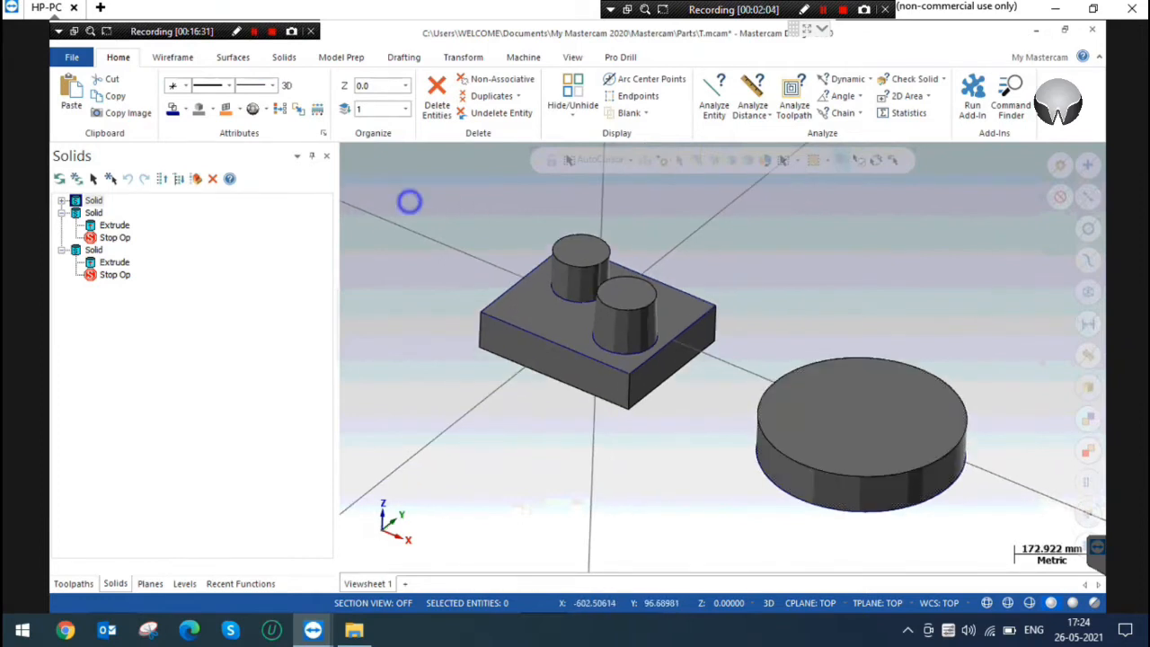
click(391, 282)
click(728, 602)
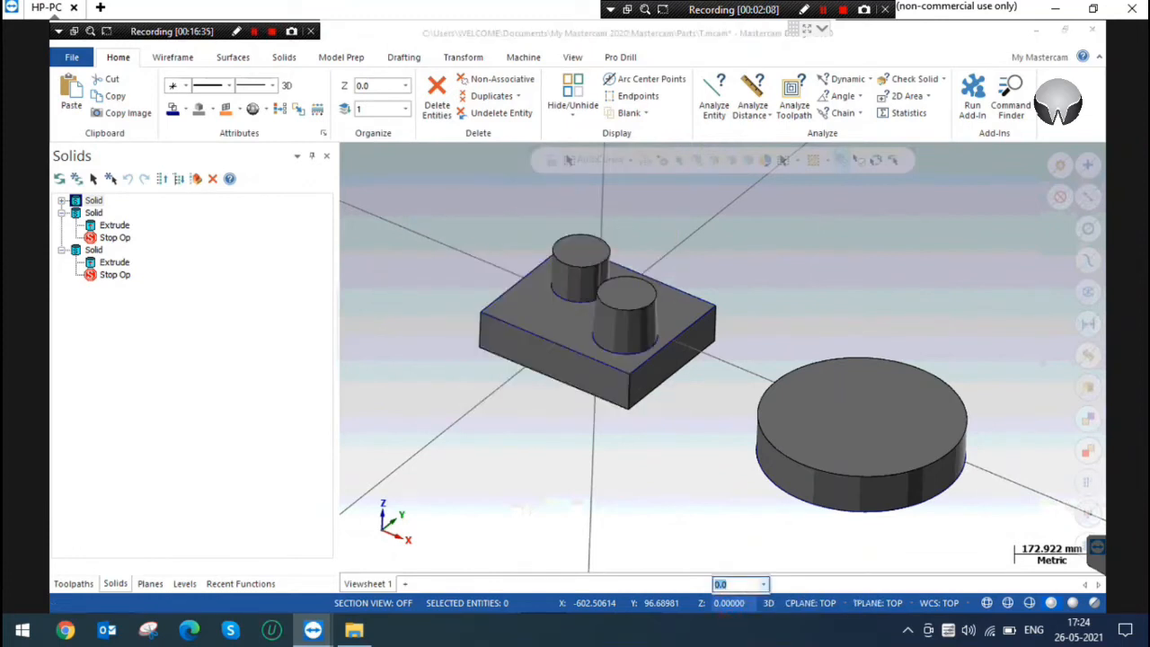
key(Return)
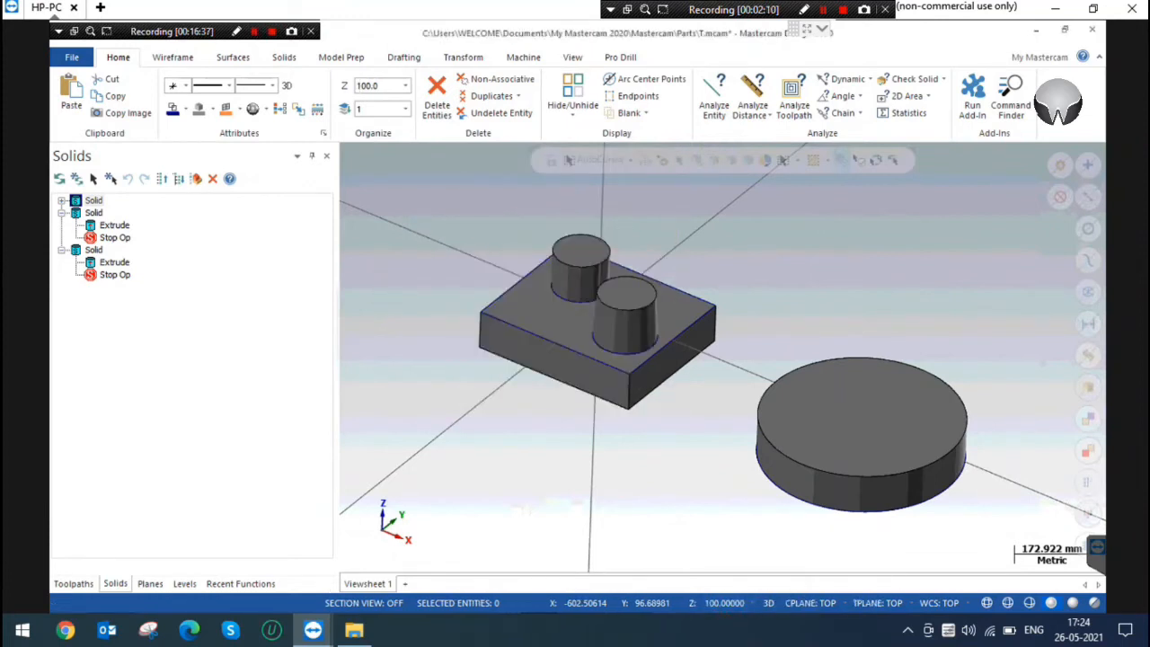
Reset the construction depth Z to 0.
click(732, 603)
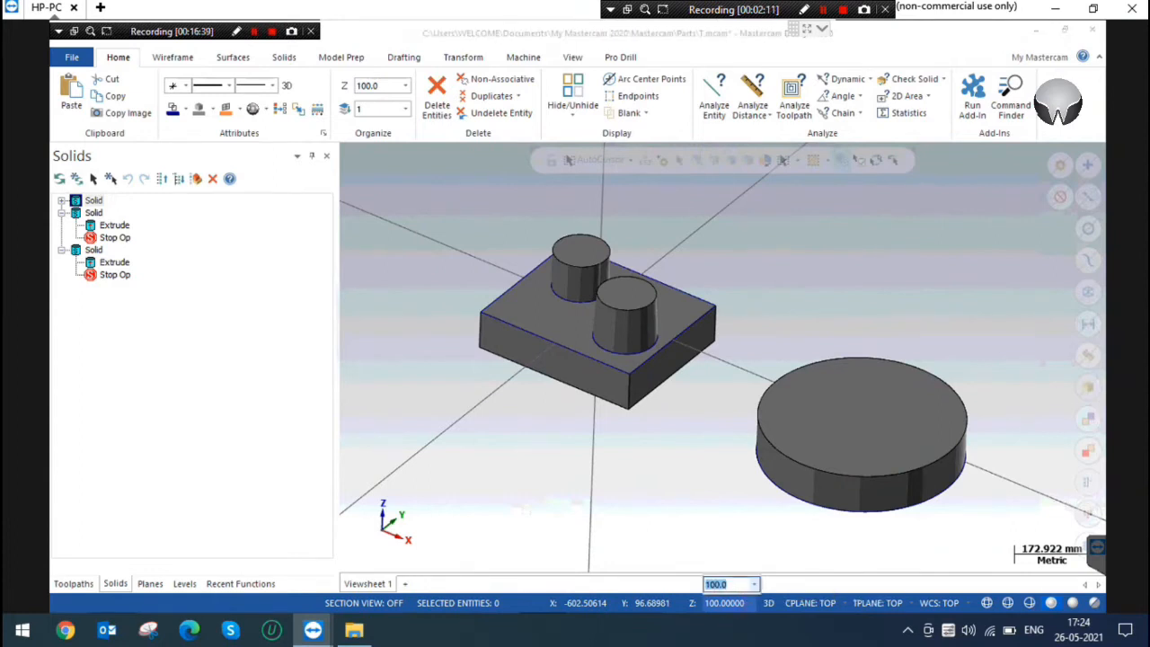
text(0)
key(Return)
click(403, 229)
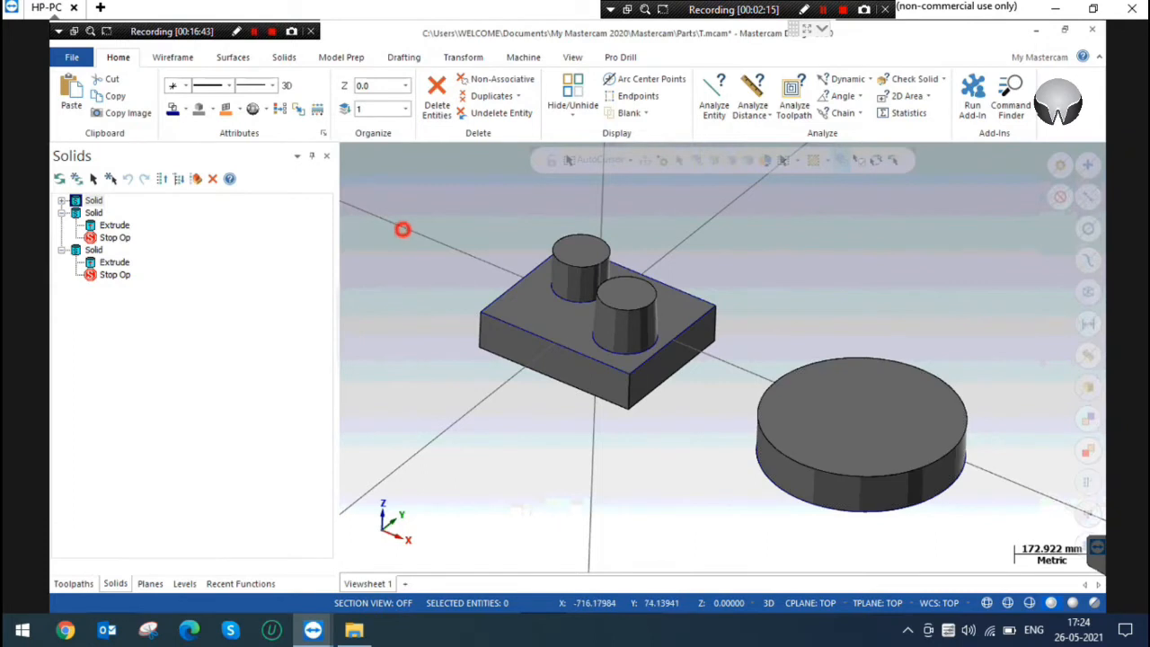
Start a center-point circle and switch the model to the Top (WCS) view.
click(173, 57)
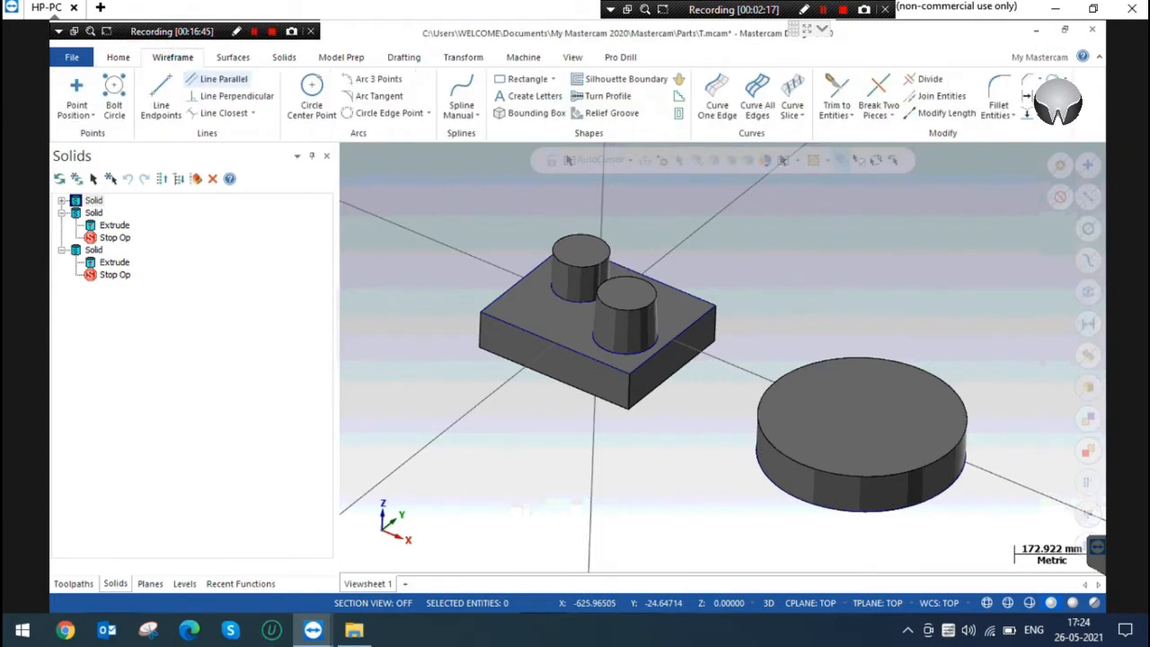
click(312, 97)
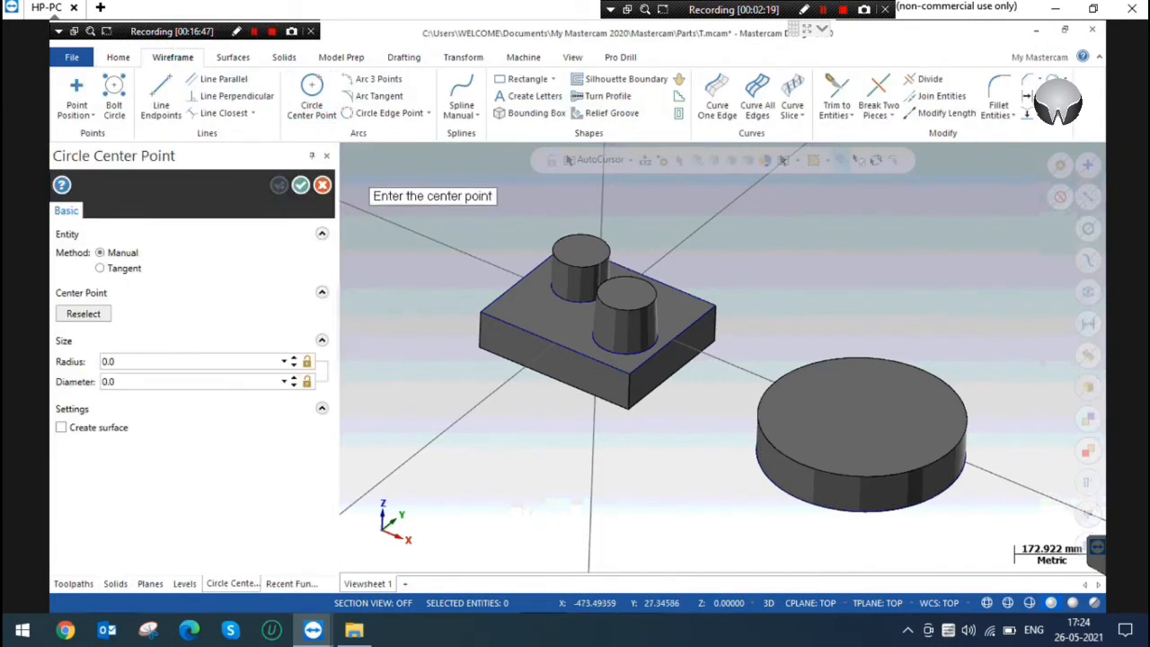
right_click(816, 231)
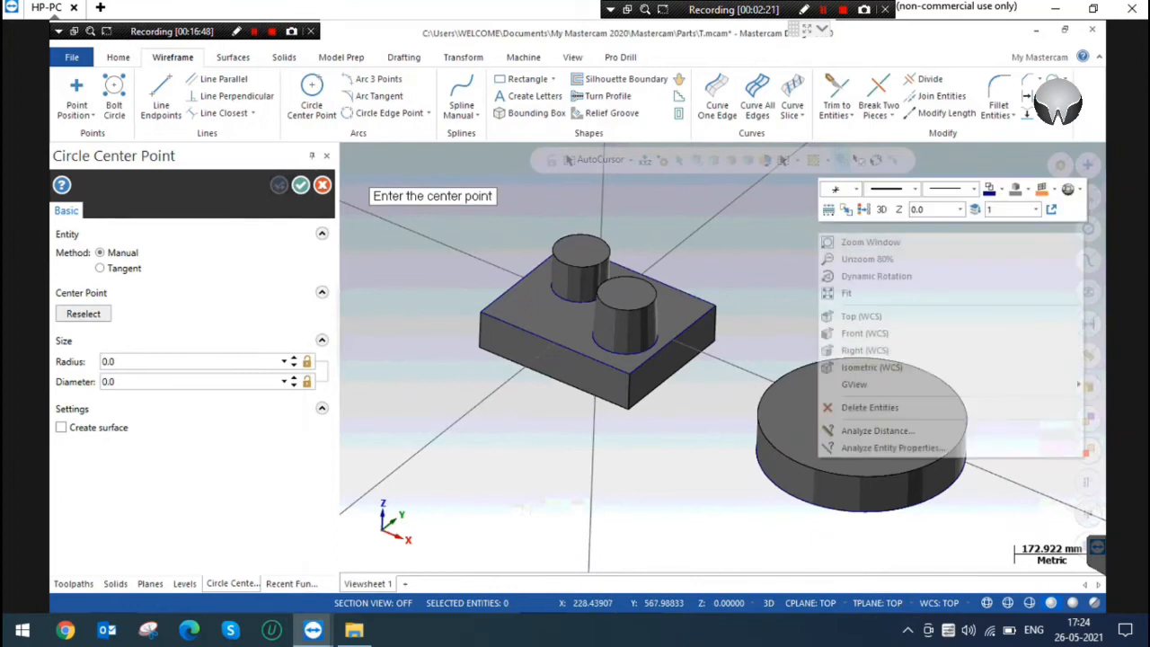
click(862, 316)
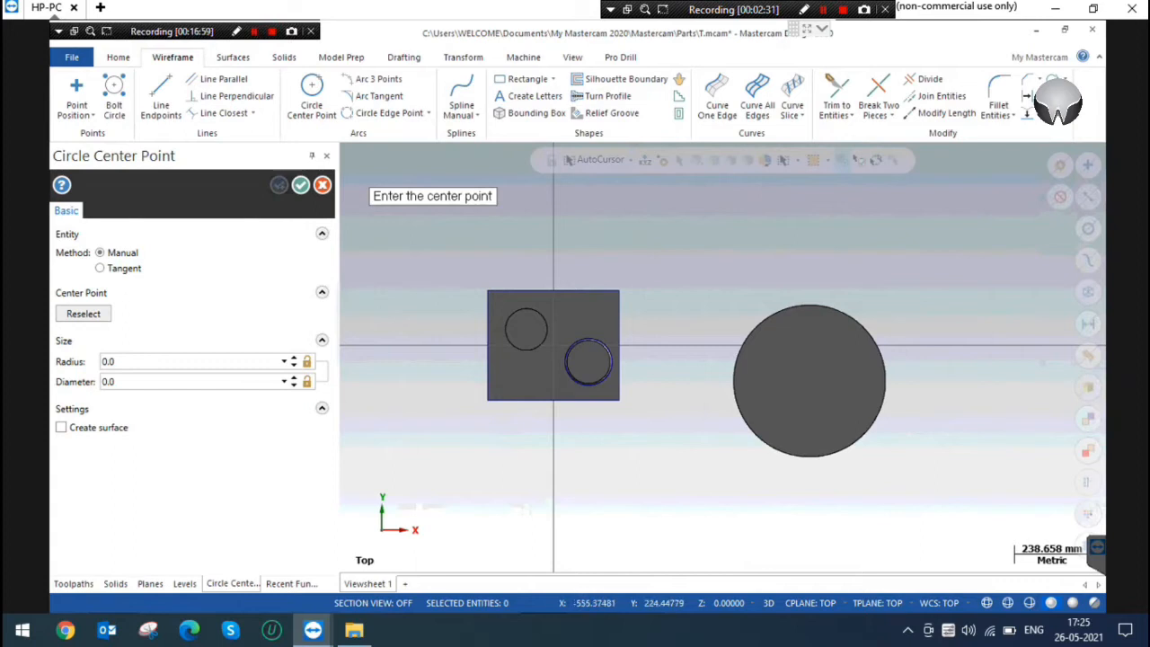
text(X826,y101,z100)
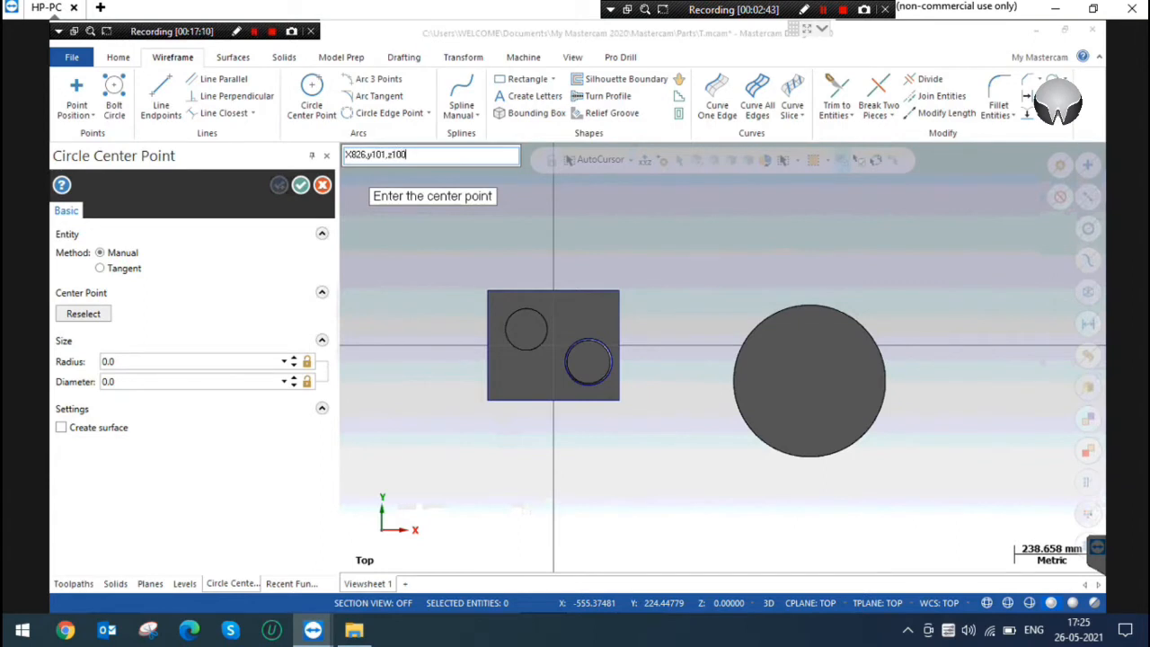
key(Return)
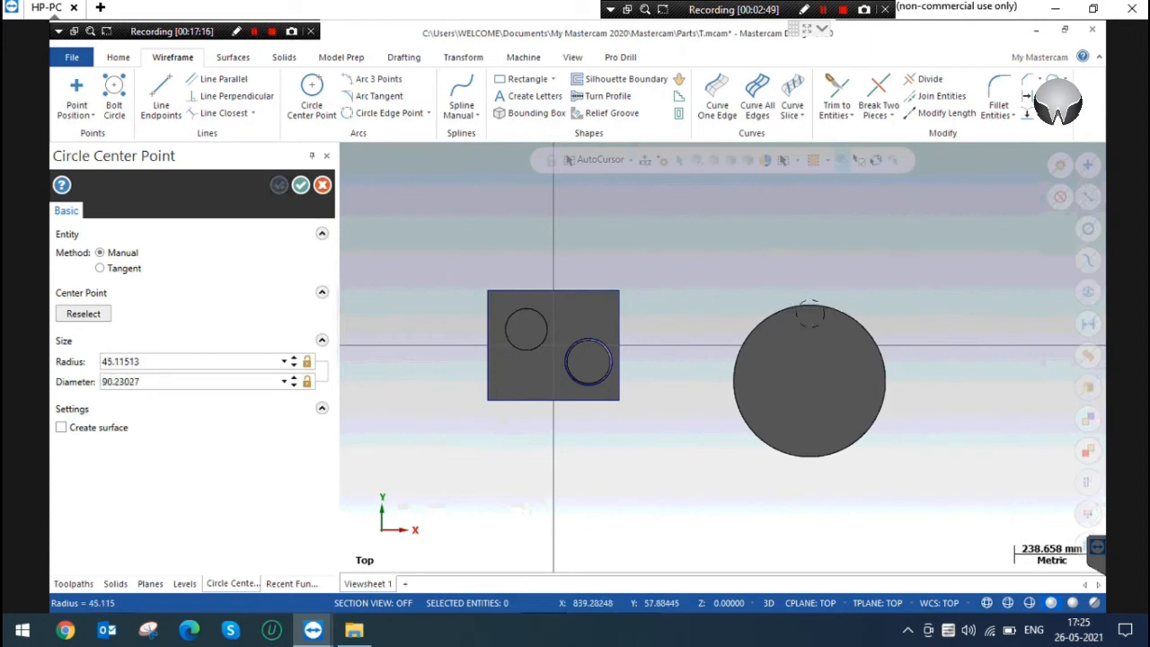
key(Escape)
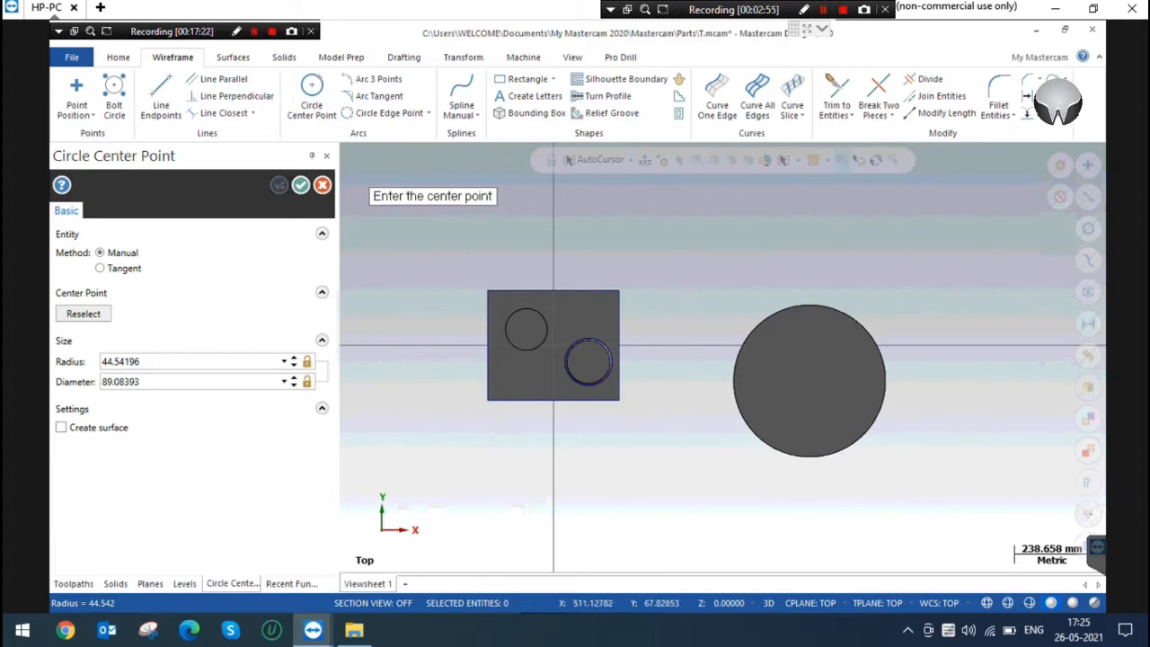
Draw a circle about 233 mm in diameter centred at X820, Y-121, Z100 on the large disc's top face.
text(X820,y-121,)
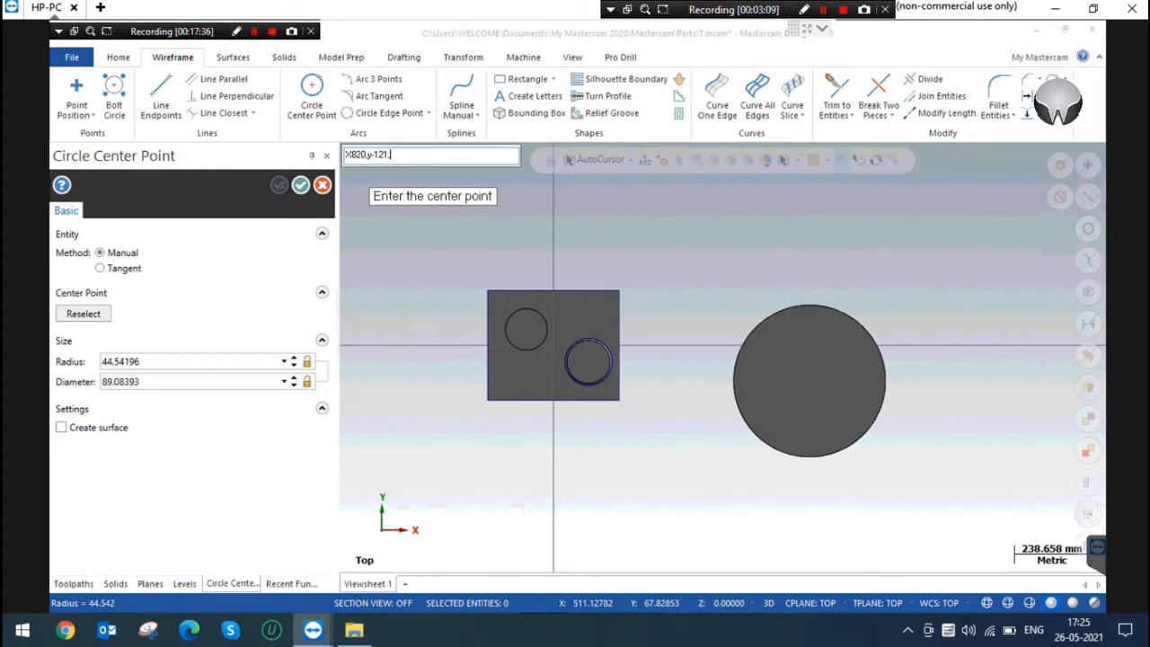
text(00)
key(Return)
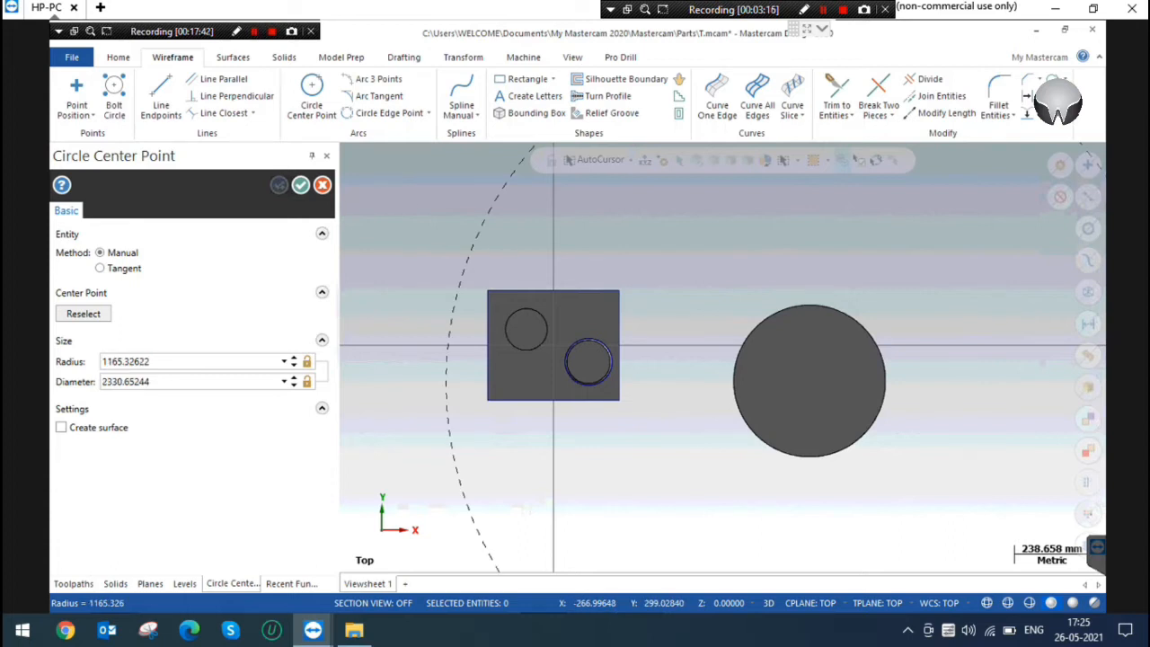
scroll(779, 362, down, 1)
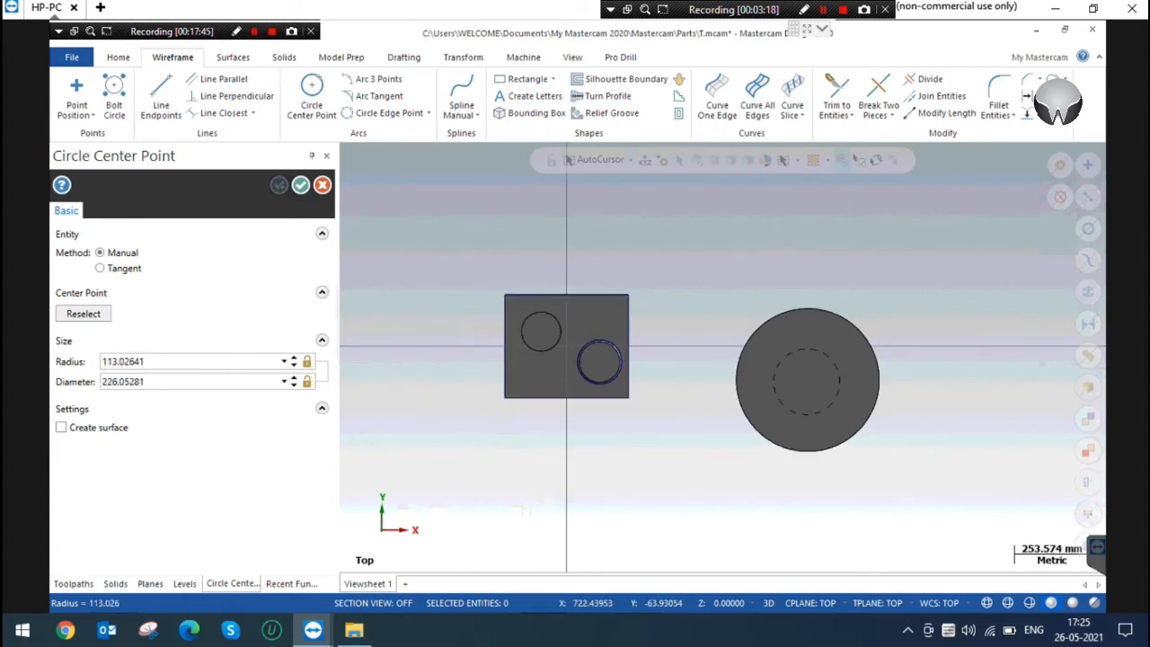
click(776, 364)
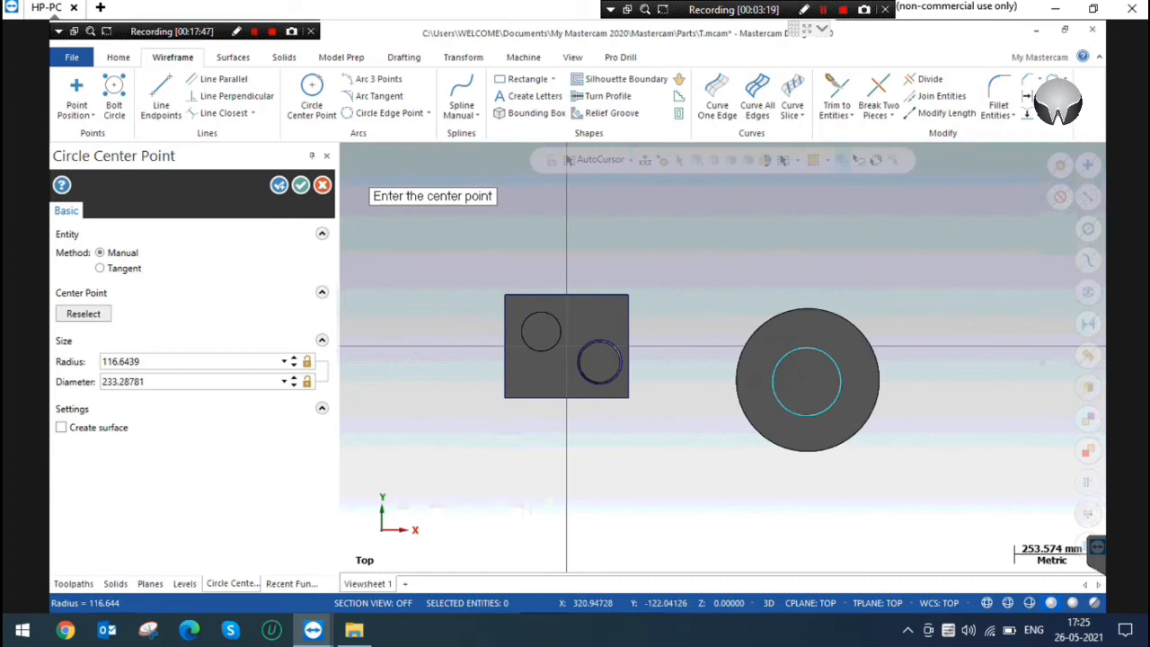
mouse_move(877, 430)
middle_down()
mouse_move(882, 355)
mouse_move(862, 269)
mouse_move(838, 260)
mouse_move(799, 341)
mouse_move(815, 359)
middle_up()
middle_drag(722, 356, 774, 374)
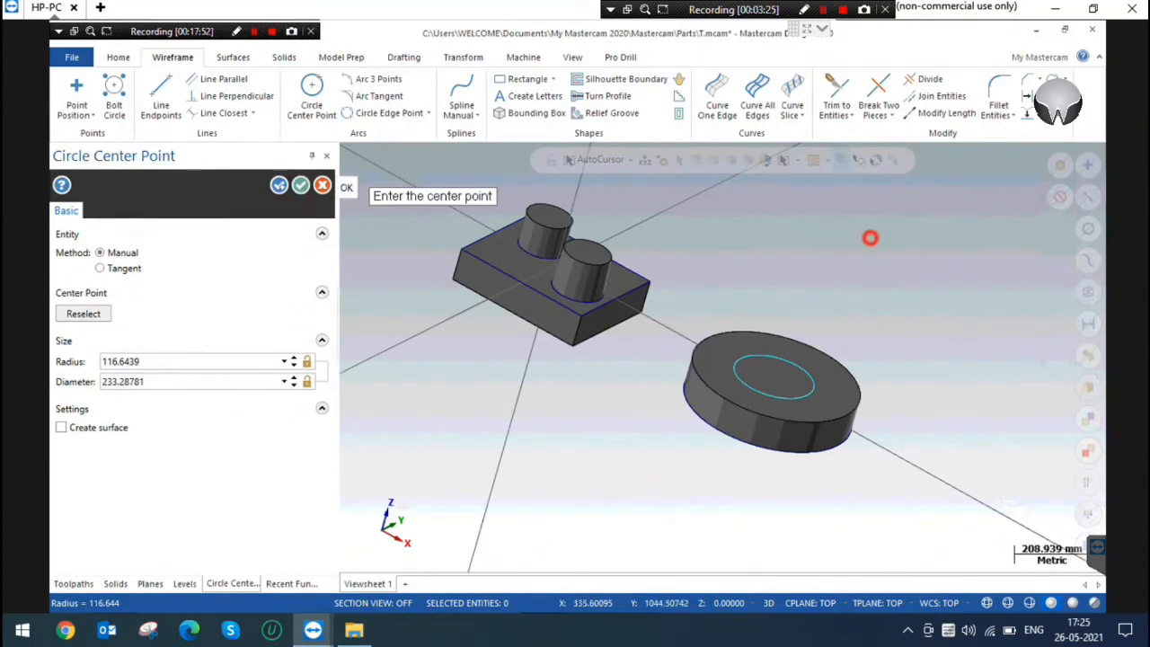
click(868, 239)
key(Escape)
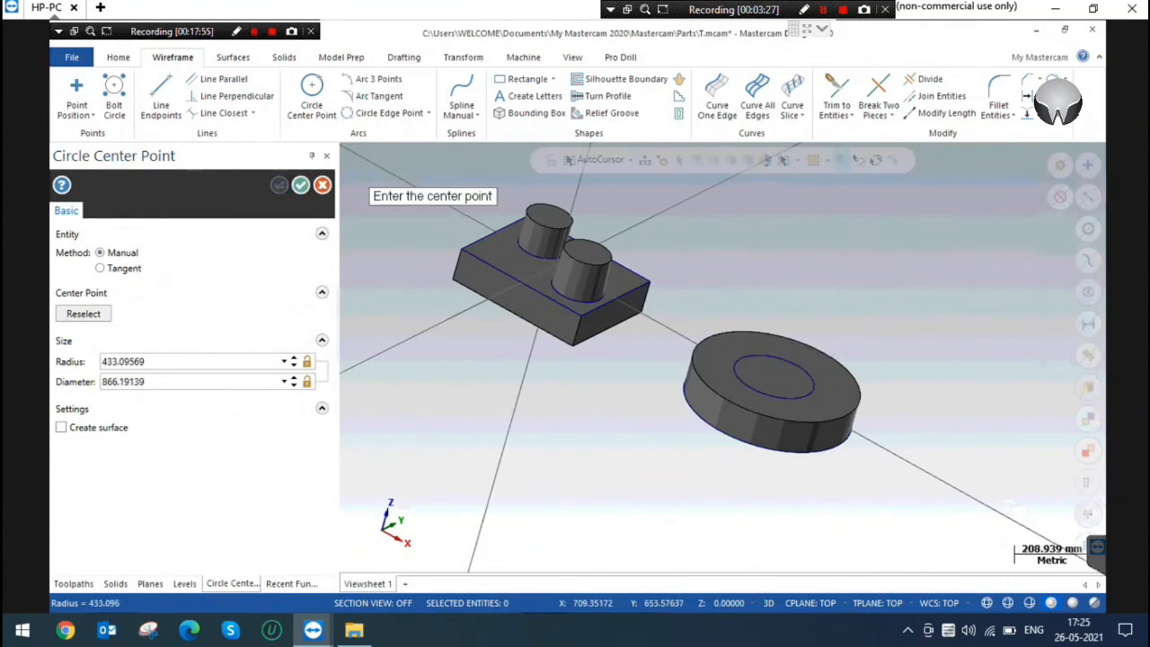
click(300, 185)
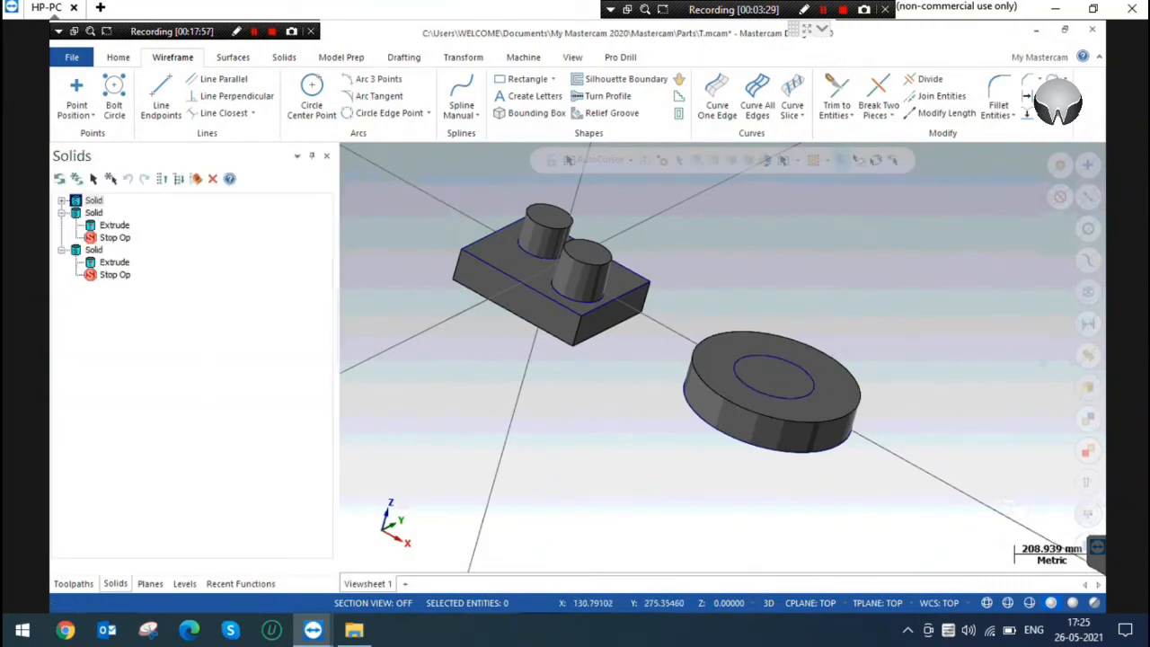
Set up a Solid Extrude of the disc's inner circle as Cut body with a distance of 40.
click(284, 57)
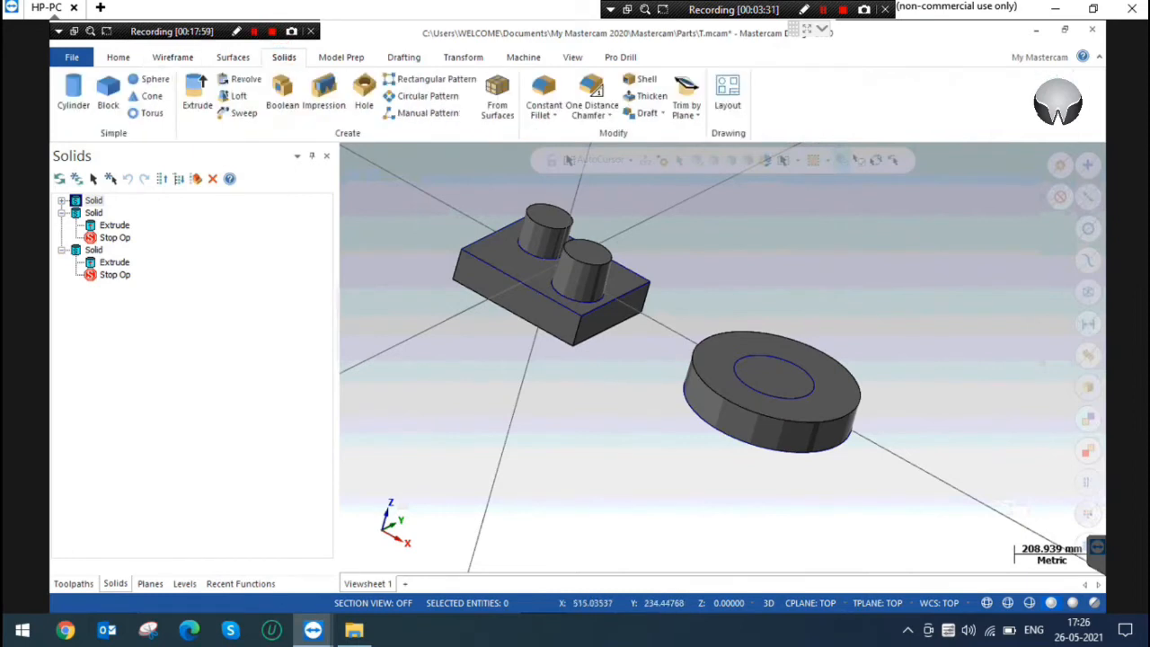
click(197, 94)
click(773, 355)
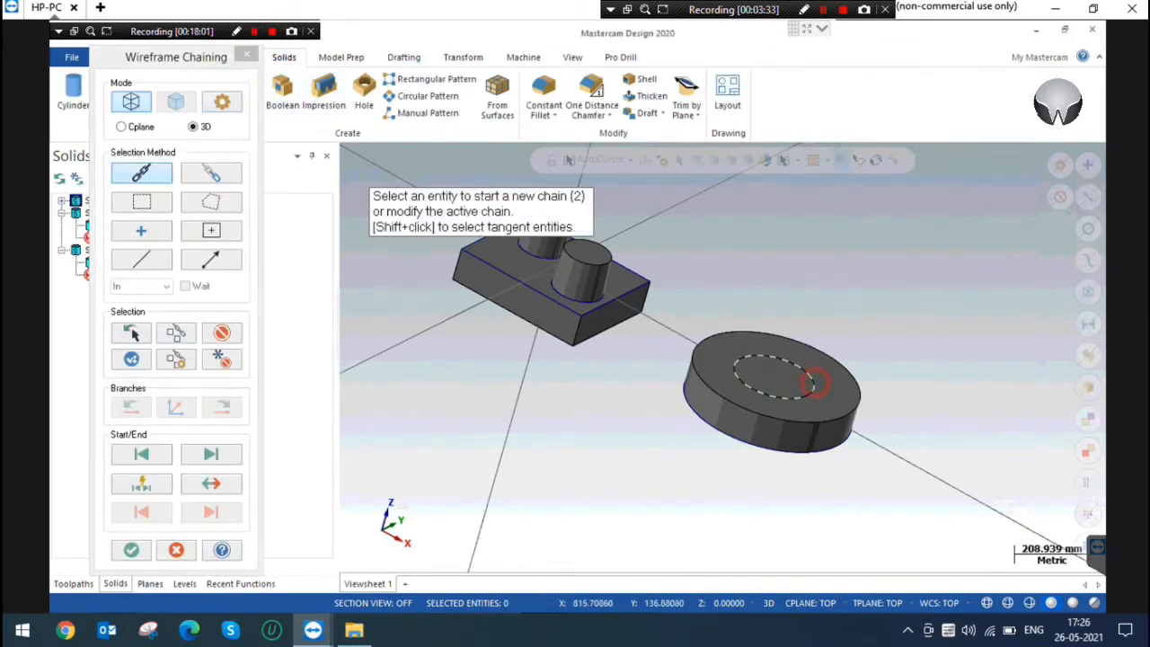
click(131, 549)
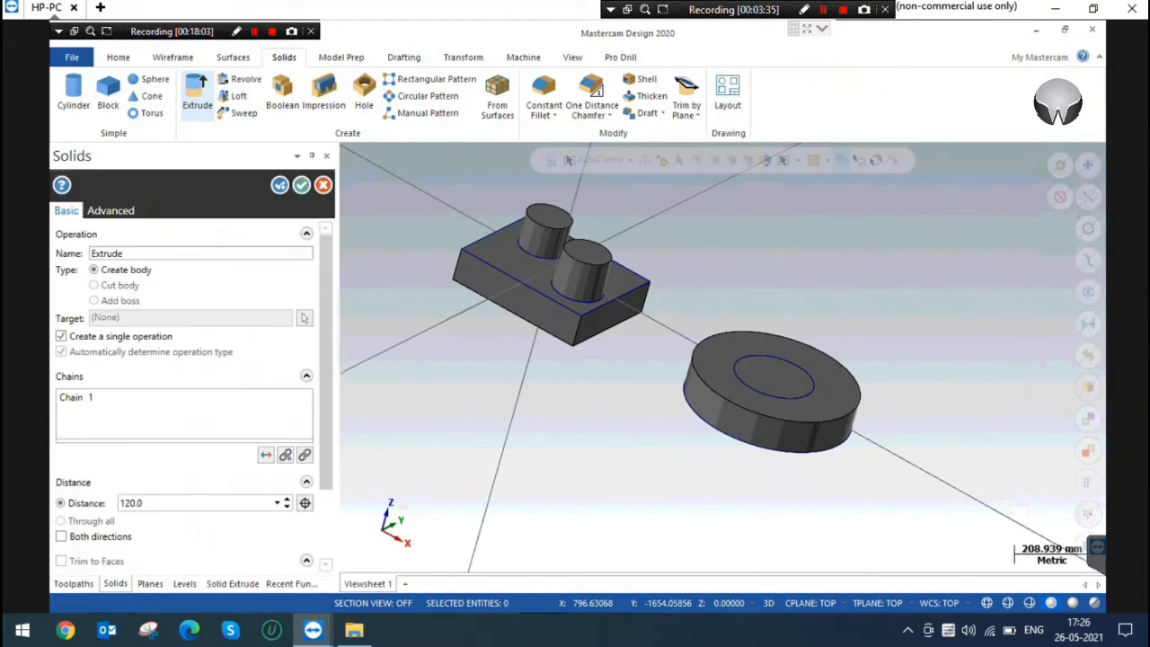
click(119, 285)
click(144, 503)
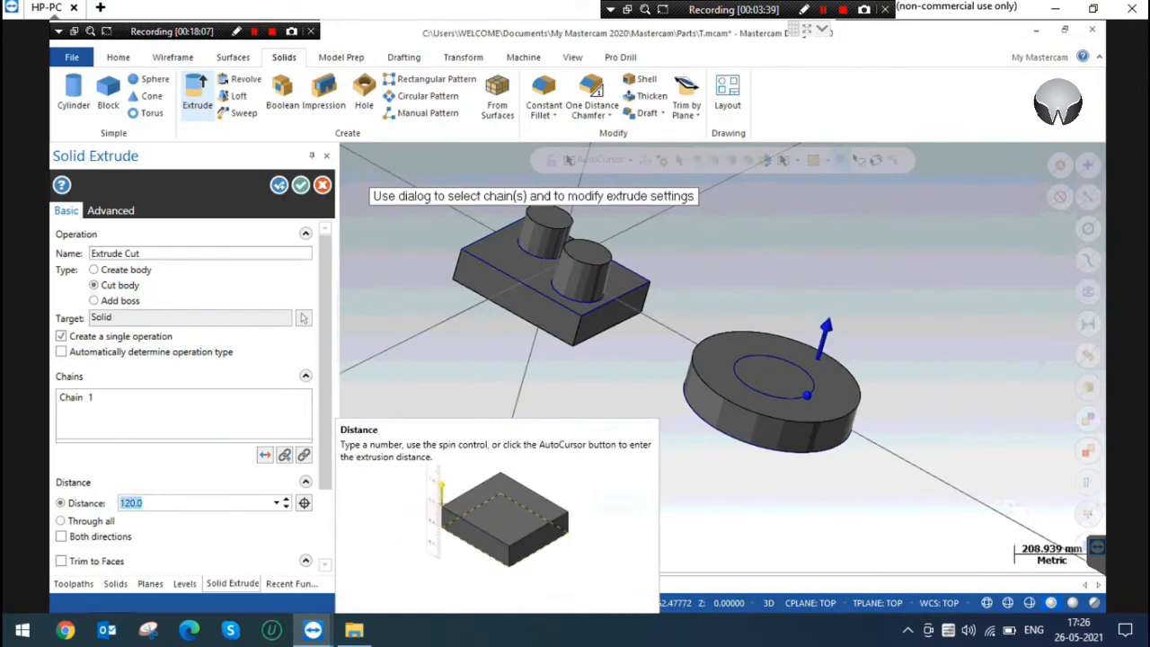
key(Return)
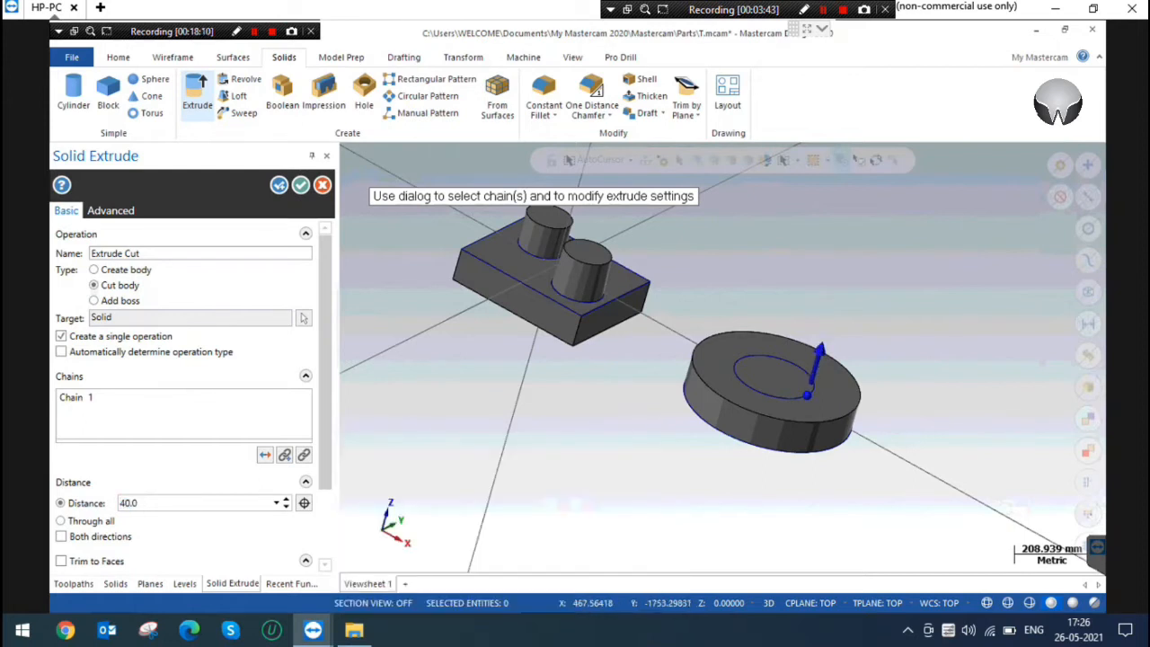
Reverse the cut direction down into the disc, check the pocket in the Isometric view and accept the extrude cut.
click(265, 455)
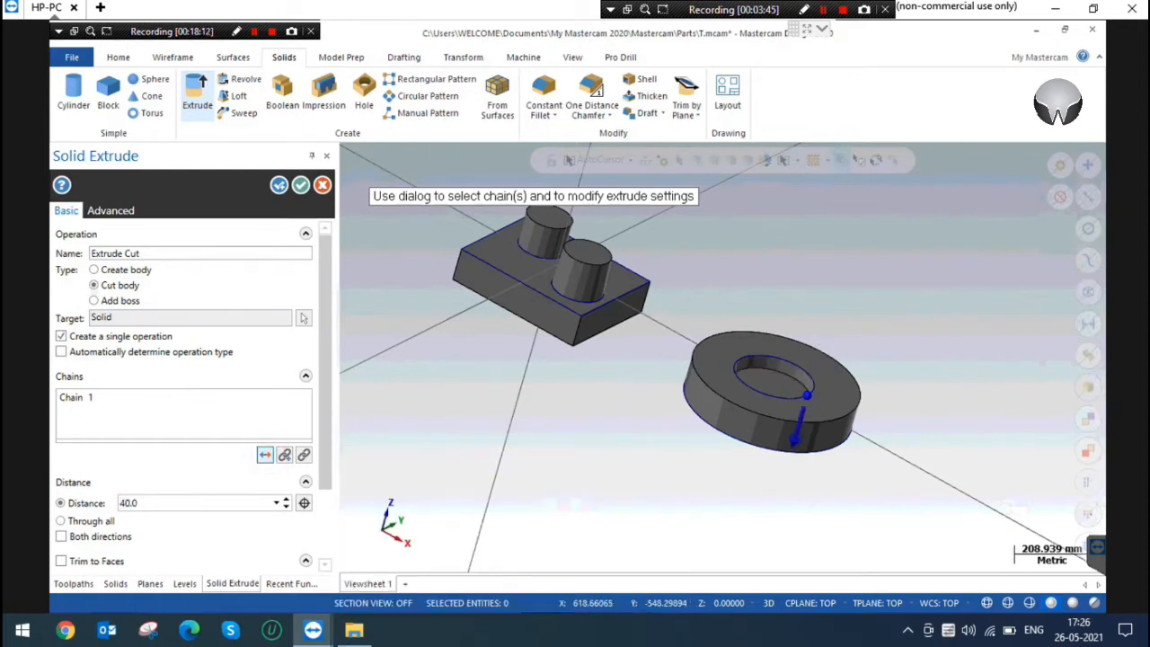
scroll(812, 364, up, 5)
middle_drag(814, 364, 815, 304)
right_click(816, 305)
click(868, 439)
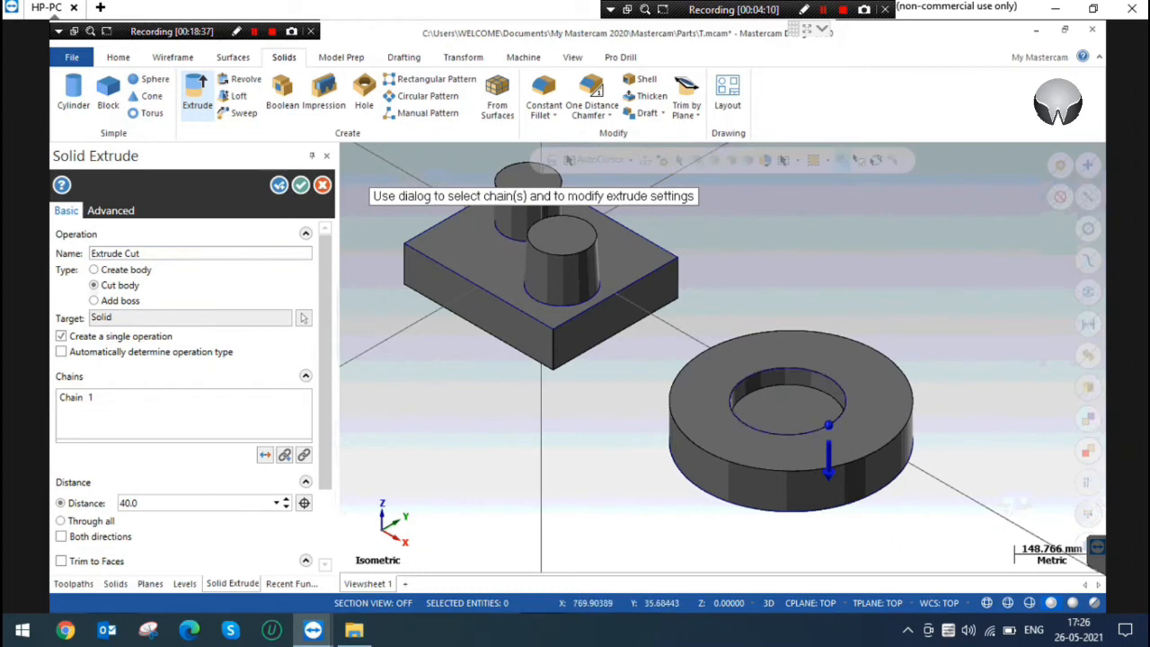
click(462, 57)
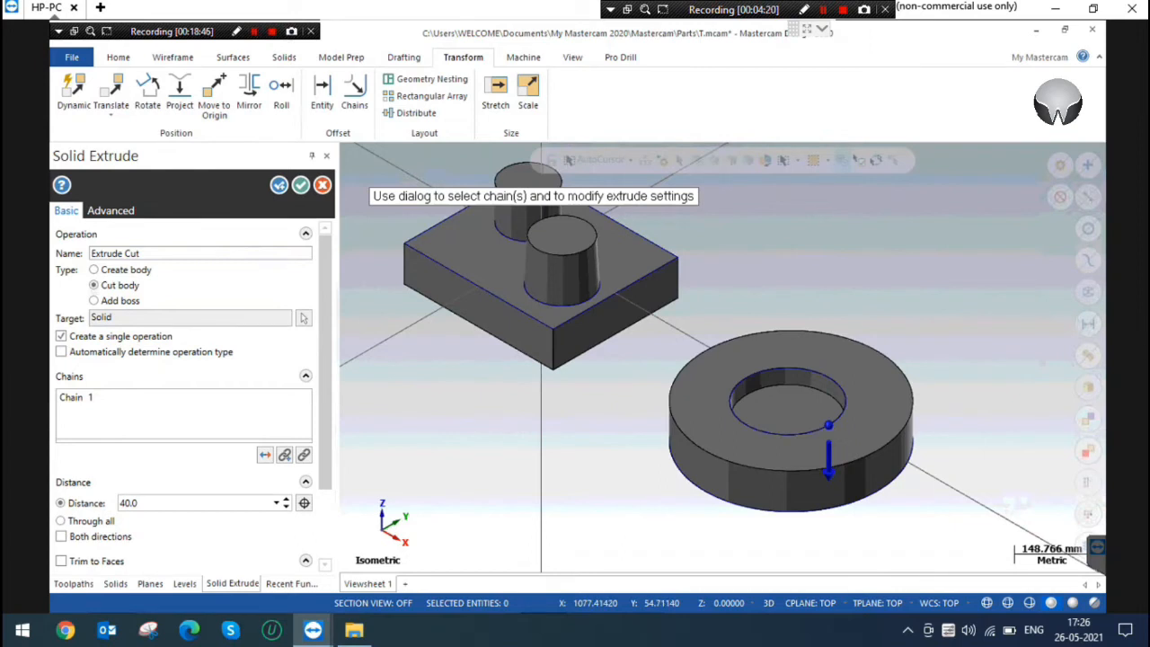
click(300, 185)
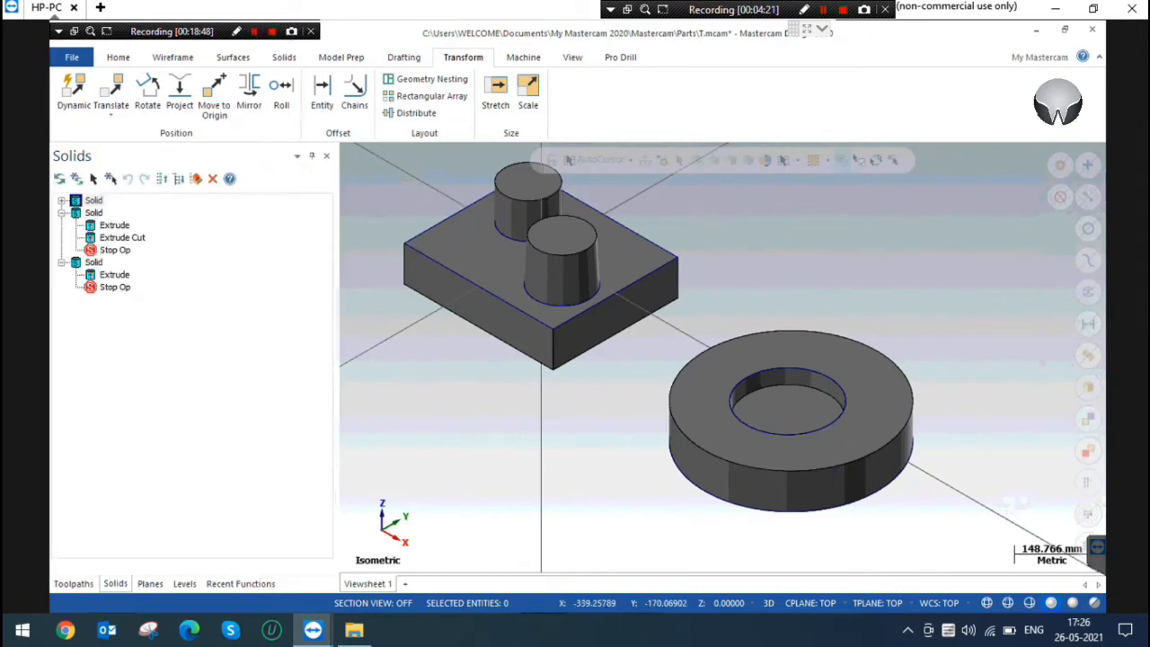
Delete all solids and wireframe, including the block with bosses and the pocketed disc.
click(865, 401)
click(985, 282)
scroll(985, 287, down, 1)
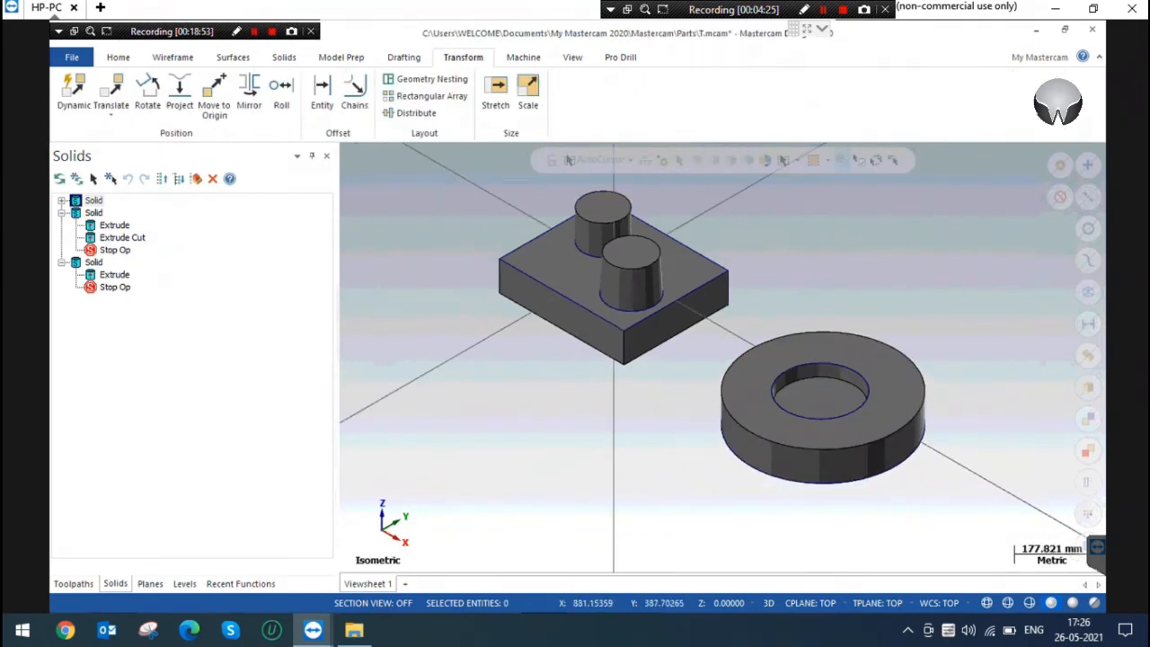
scroll(638, 489, down, 1)
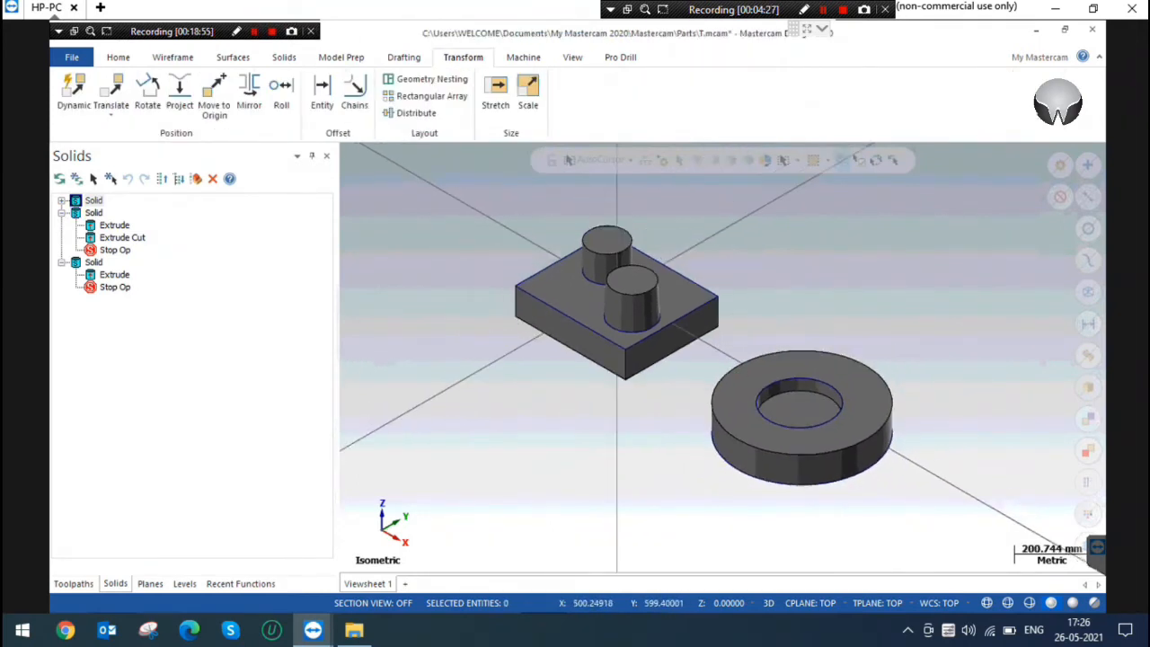
click(460, 199)
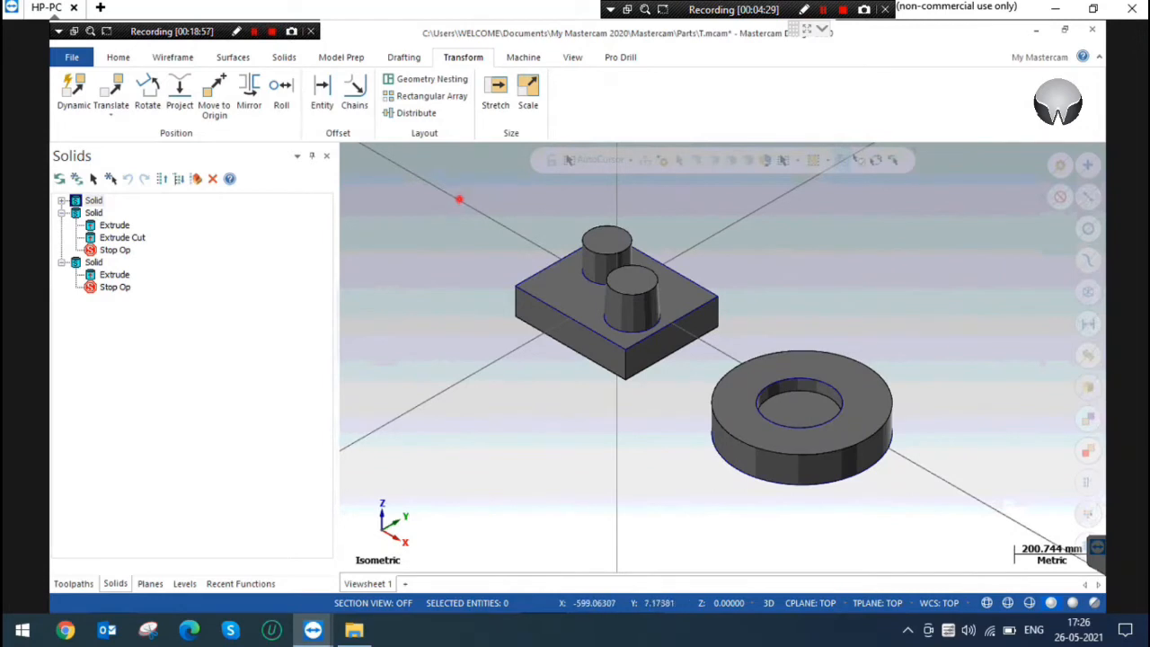
drag(456, 197, 932, 524)
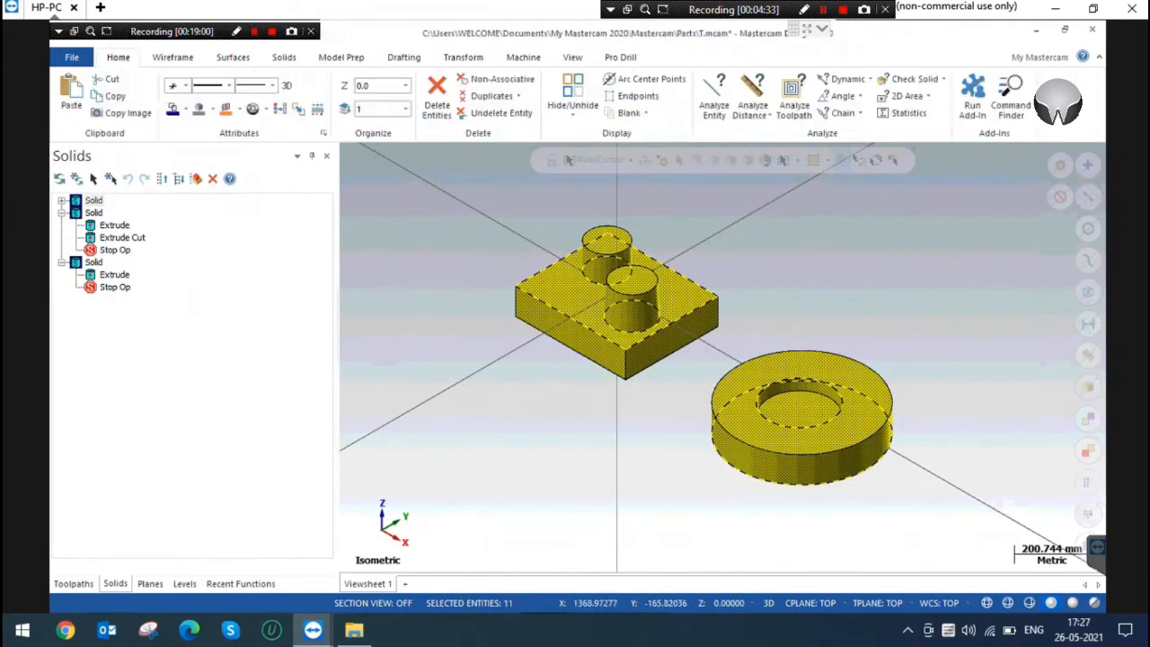
key(Delete)
scroll(909, 465, down, 2)
scroll(680, 273, up, 1)
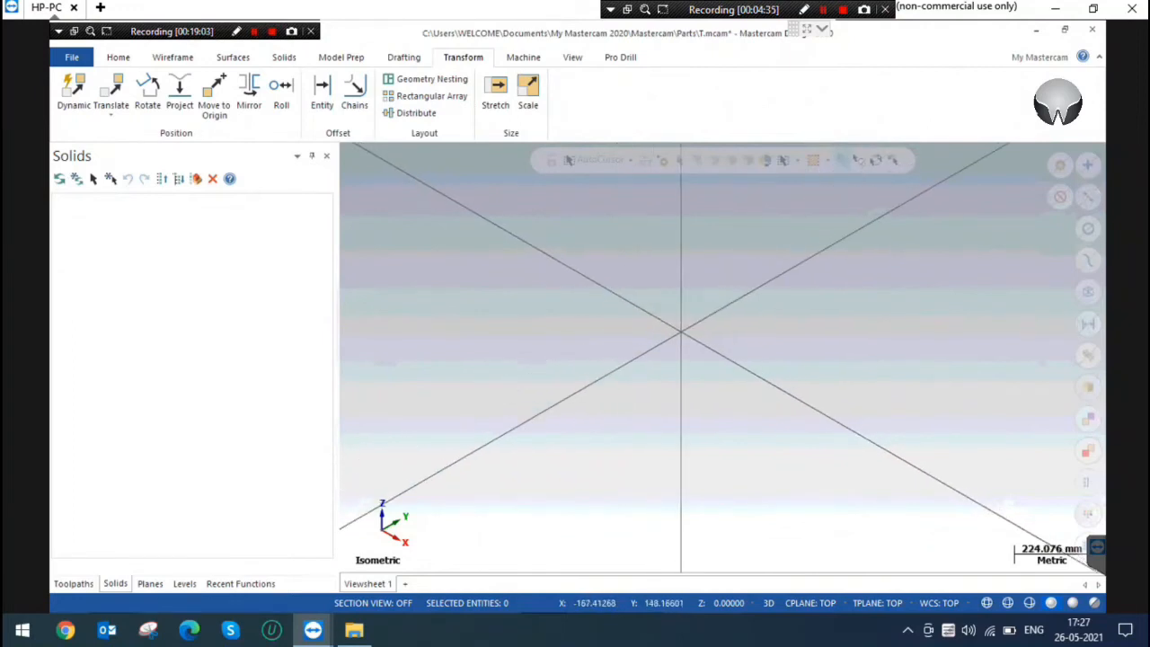
scroll(685, 298, up, 1)
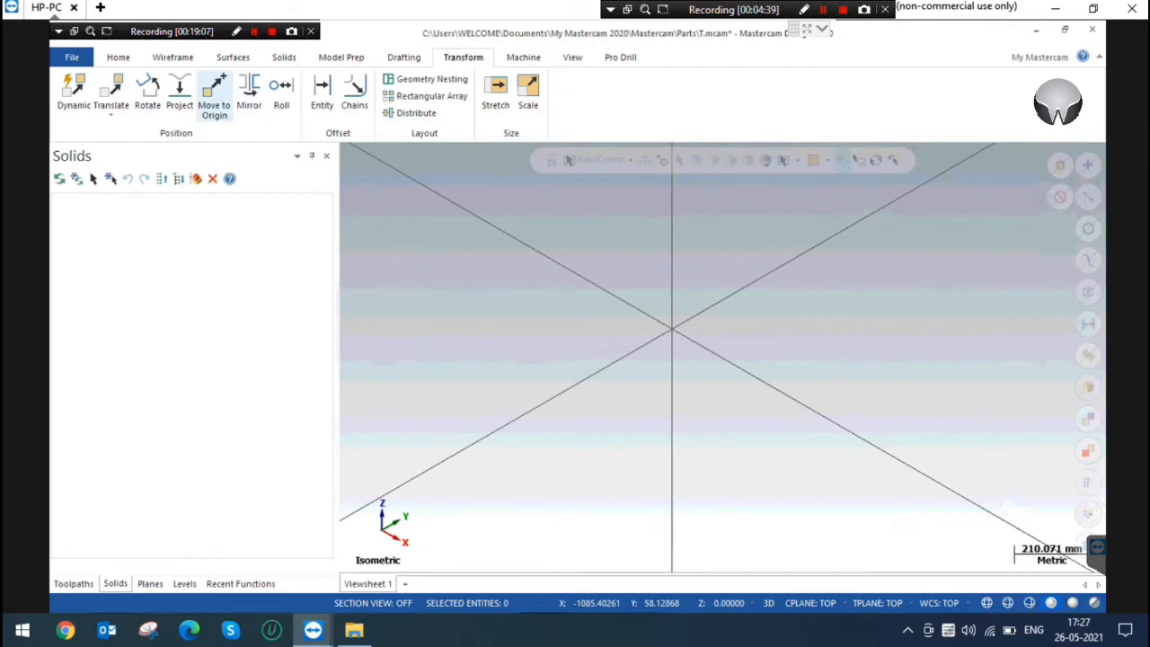
In the Top (WCS) view, draw a vertical line about 210 mm long from the origin along positive Y.
click(172, 56)
click(284, 56)
right_click(509, 321)
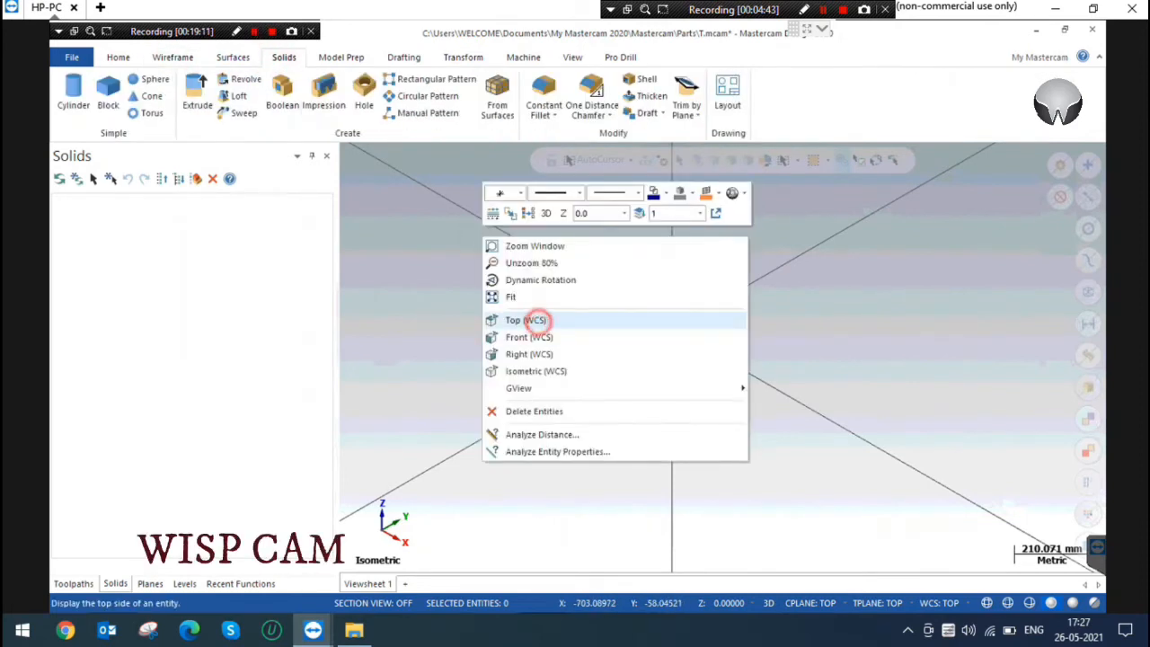
click(534, 321)
scroll(722, 357, down, 3)
scroll(552, 326, up, 1)
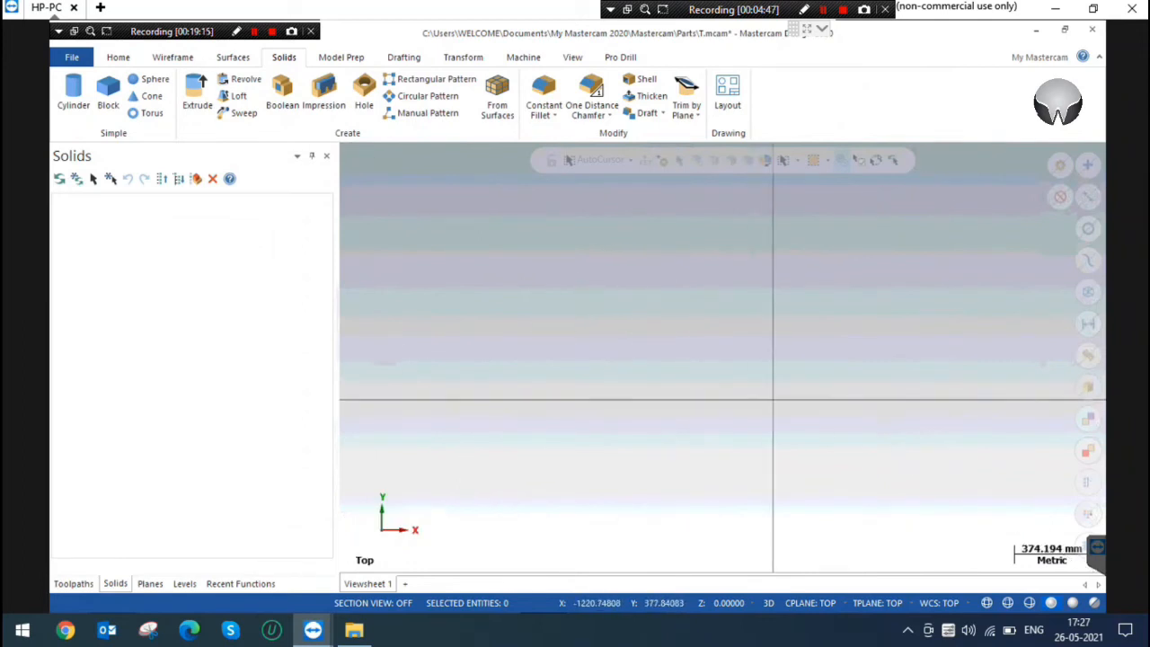
click(172, 57)
click(161, 105)
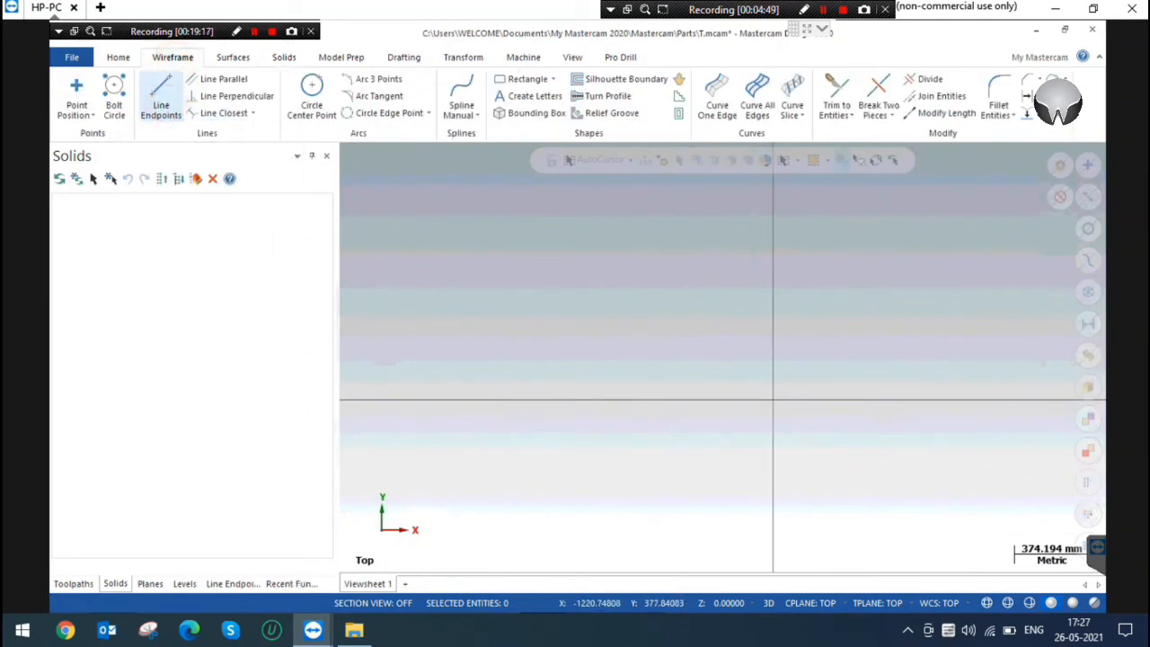
click(773, 399)
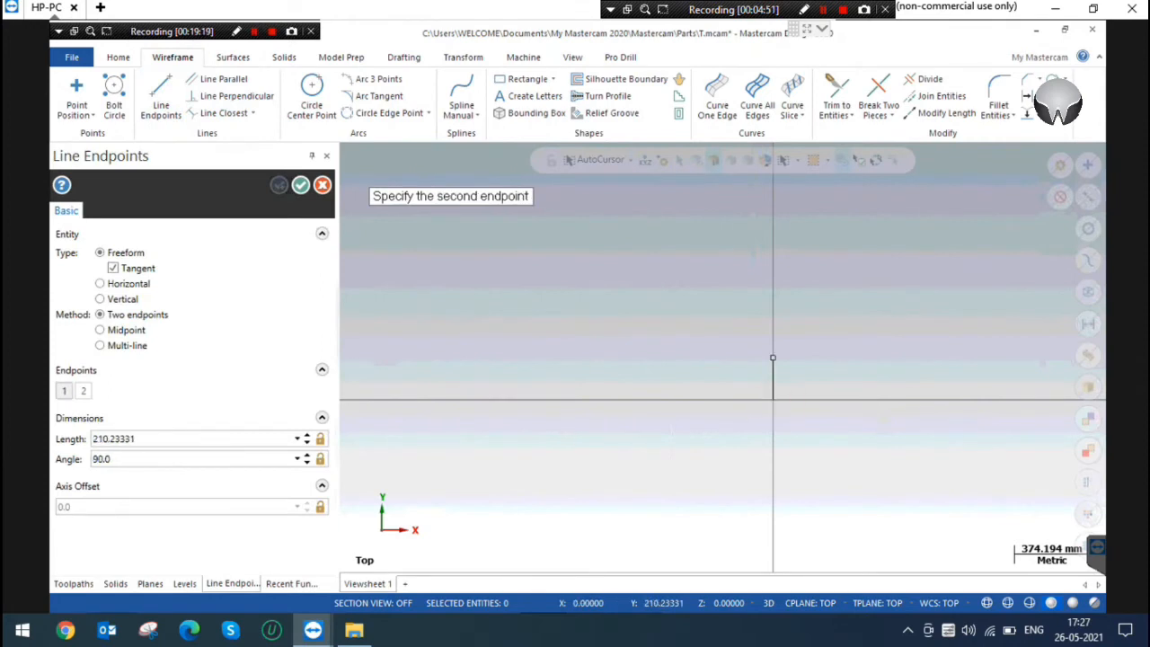
click(773, 357)
Draw a horizontal line about 188 mm long from the vertical line's upper end in the negative X direction.
click(773, 358)
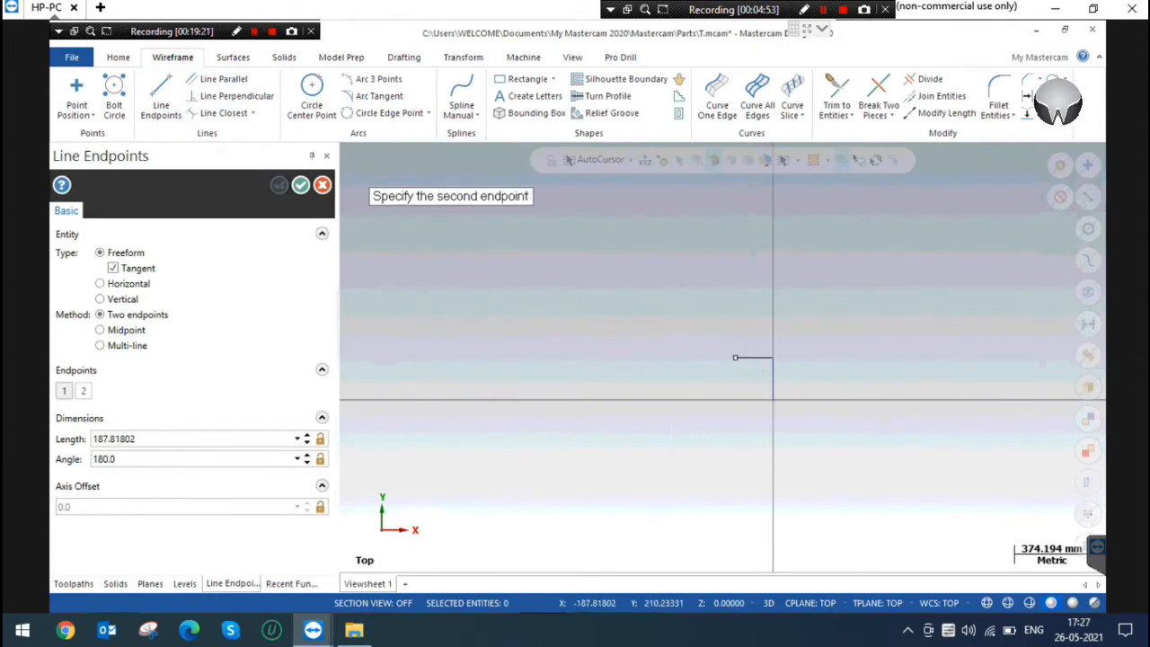
click(735, 357)
scroll(744, 348, up, 5)
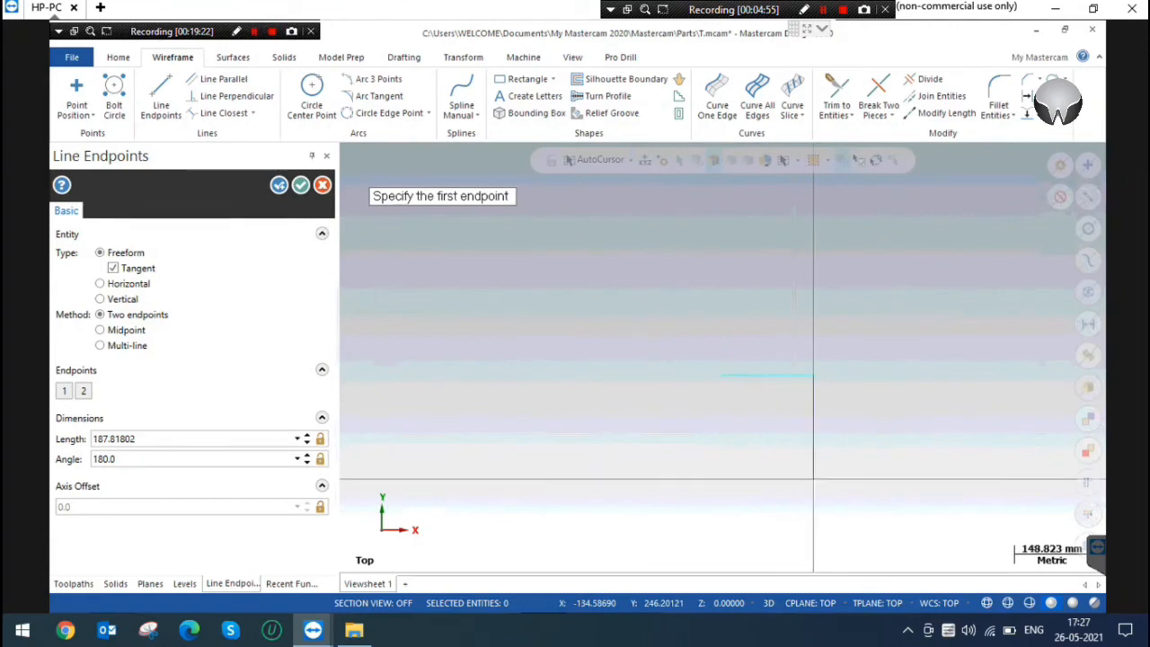
Continue the profile with a line sloping upward away from the short horizontal line, followed by a horizontal line about 331 mm long in negative X.
click(716, 375)
click(618, 302)
click(617, 302)
click(443, 300)
click(443, 301)
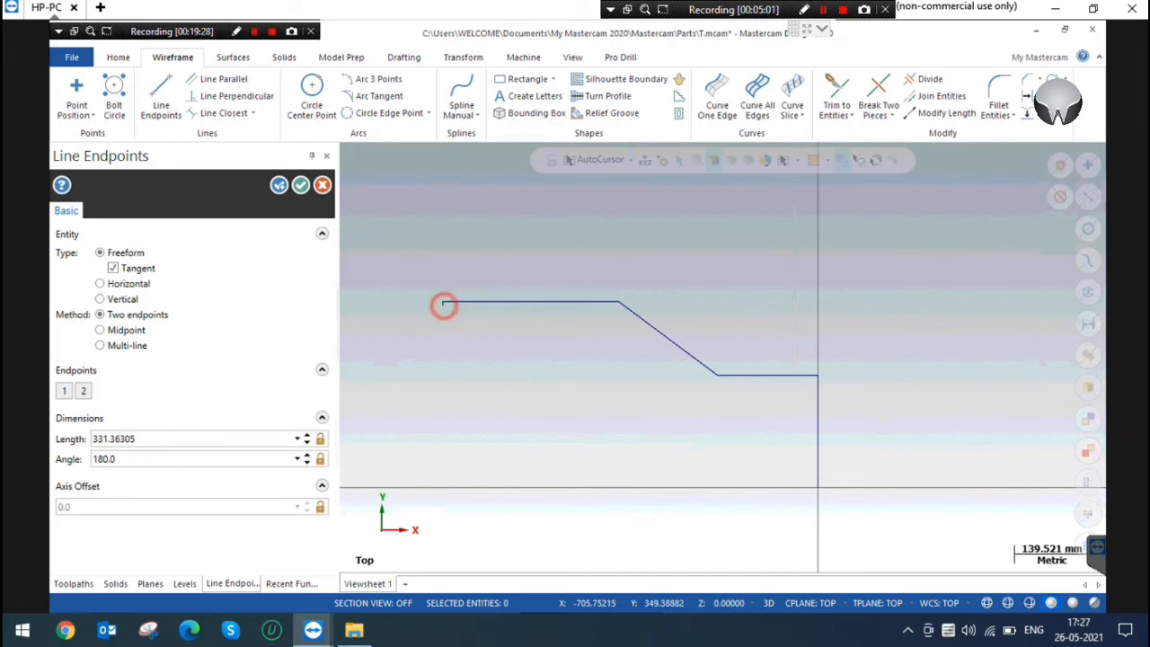
Draw a vertical line about 392 mm long downward past the X axis and a base line about 757 mm long from the origin in negative X.
click(442, 508)
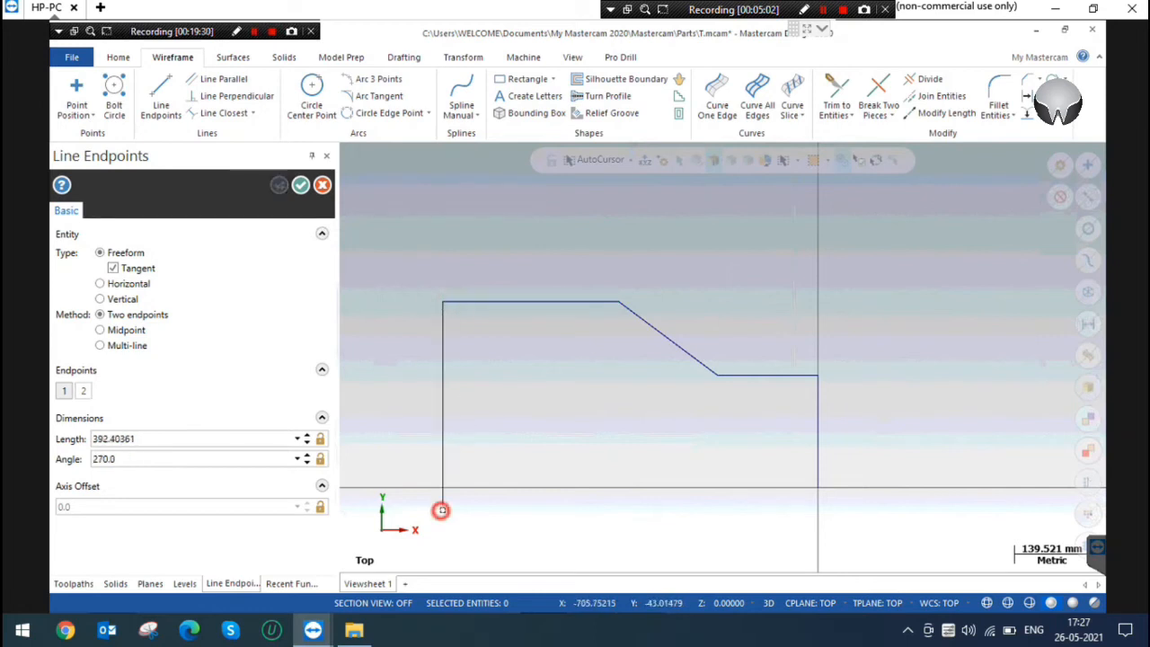
click(817, 487)
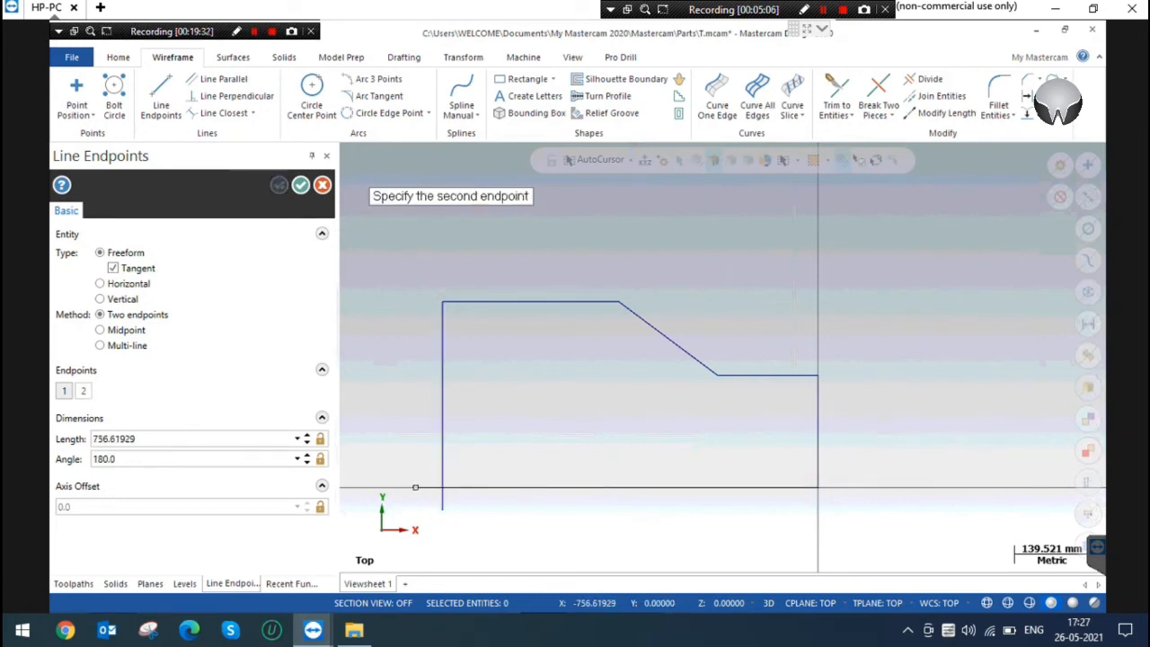
click(418, 488)
scroll(832, 473, down, 1)
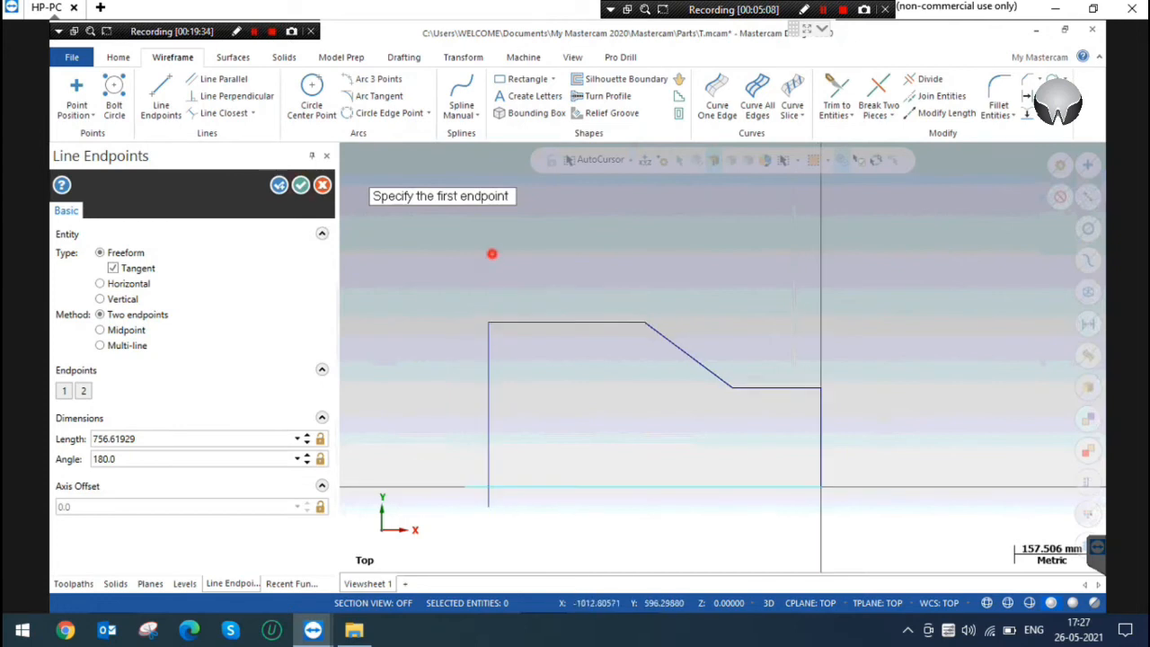
click(492, 253)
key(Escape)
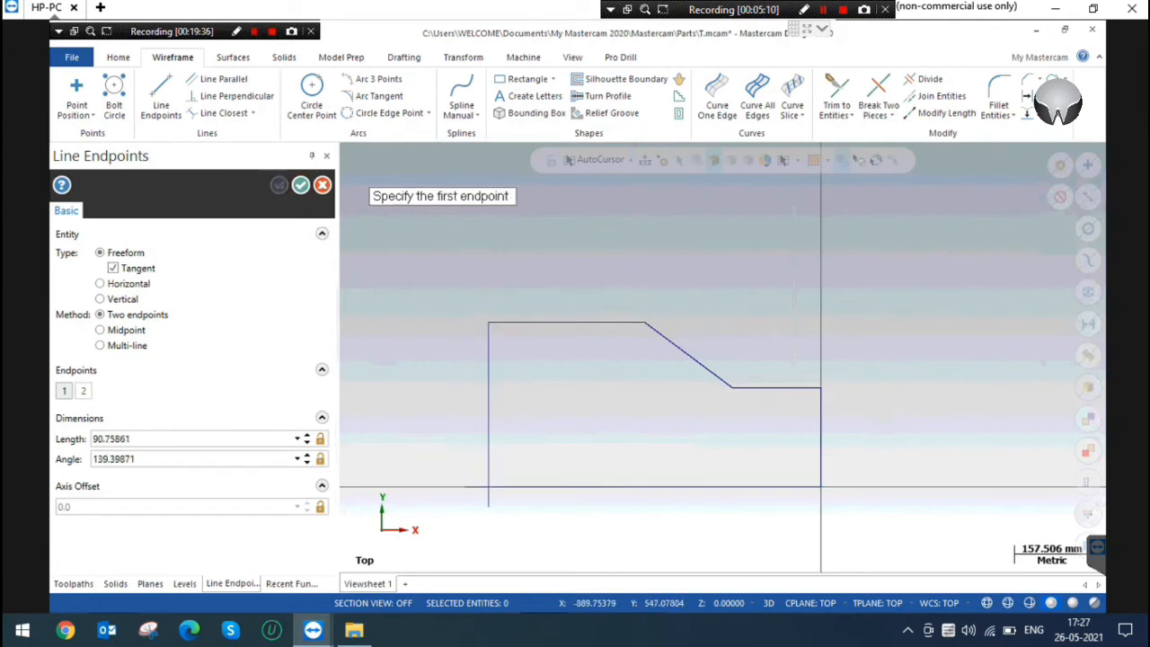
click(300, 184)
scroll(759, 235, down, 1)
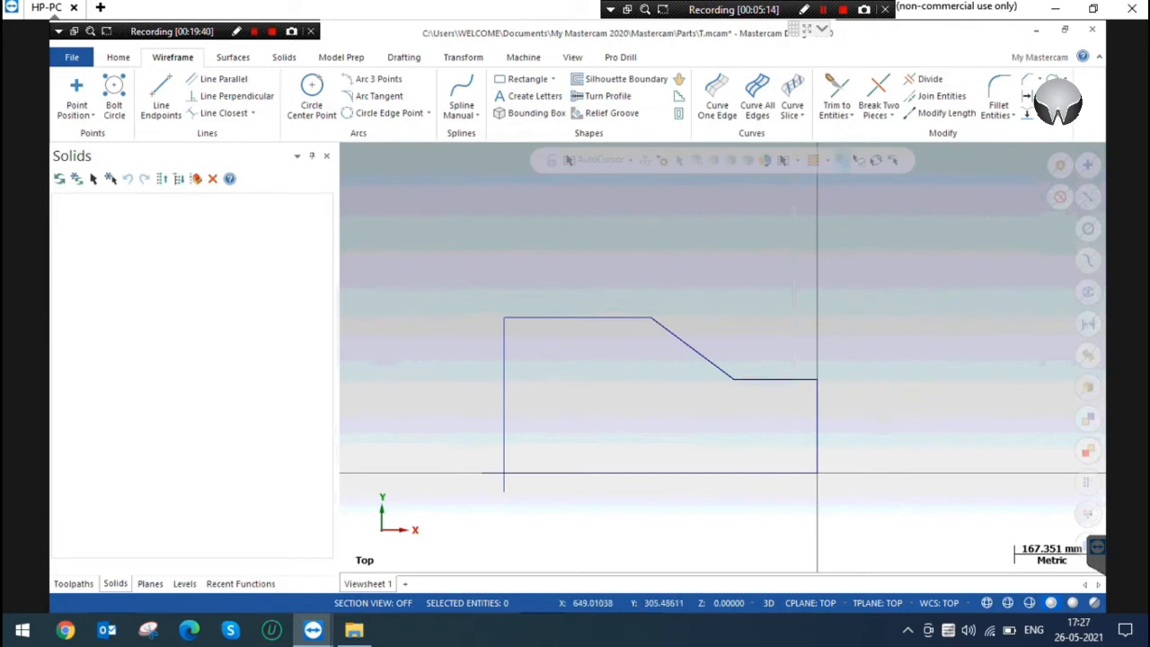
Trim the overhanging ends of the vertical line and the base line at their crossing with Divide, closing the profile.
click(930, 79)
click(503, 488)
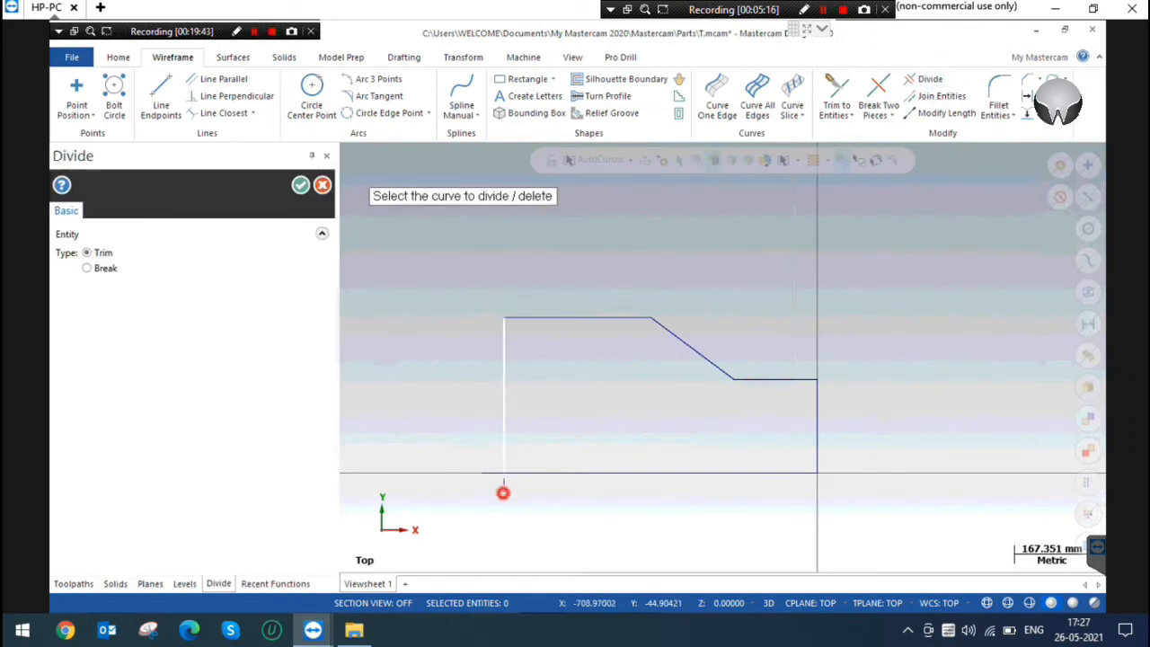
click(491, 473)
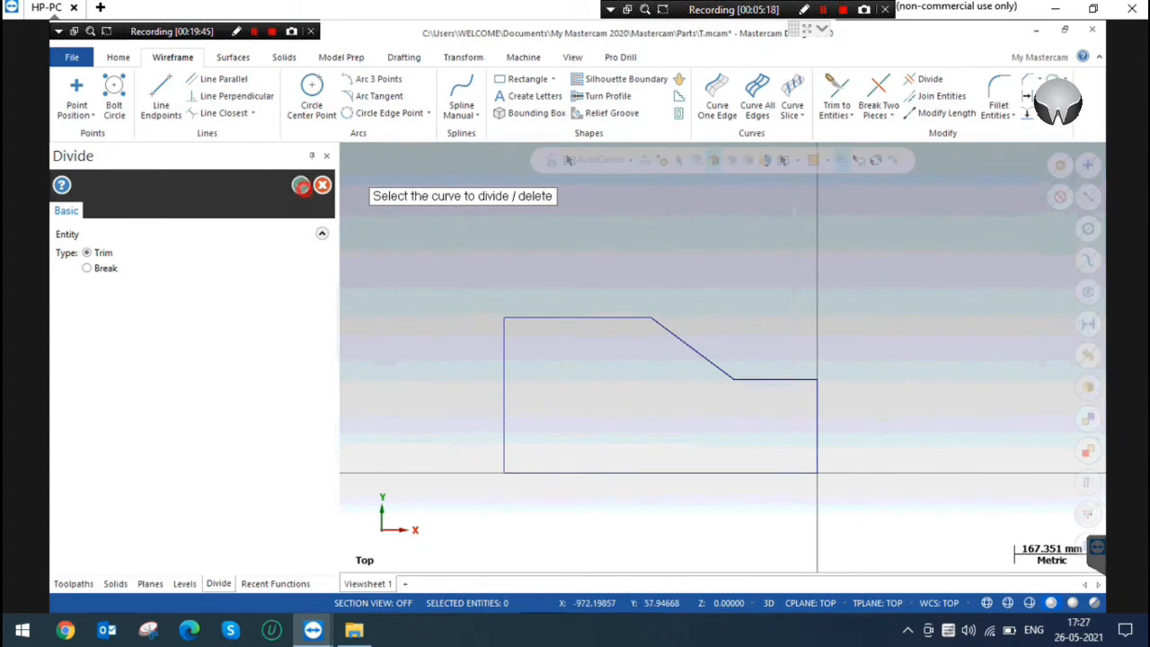
click(300, 184)
click(501, 276)
In the Isometric view, start a solid Revolve and chain the whole closed profile.
scroll(684, 290, down, 1)
middle_drag(809, 436, 853, 314)
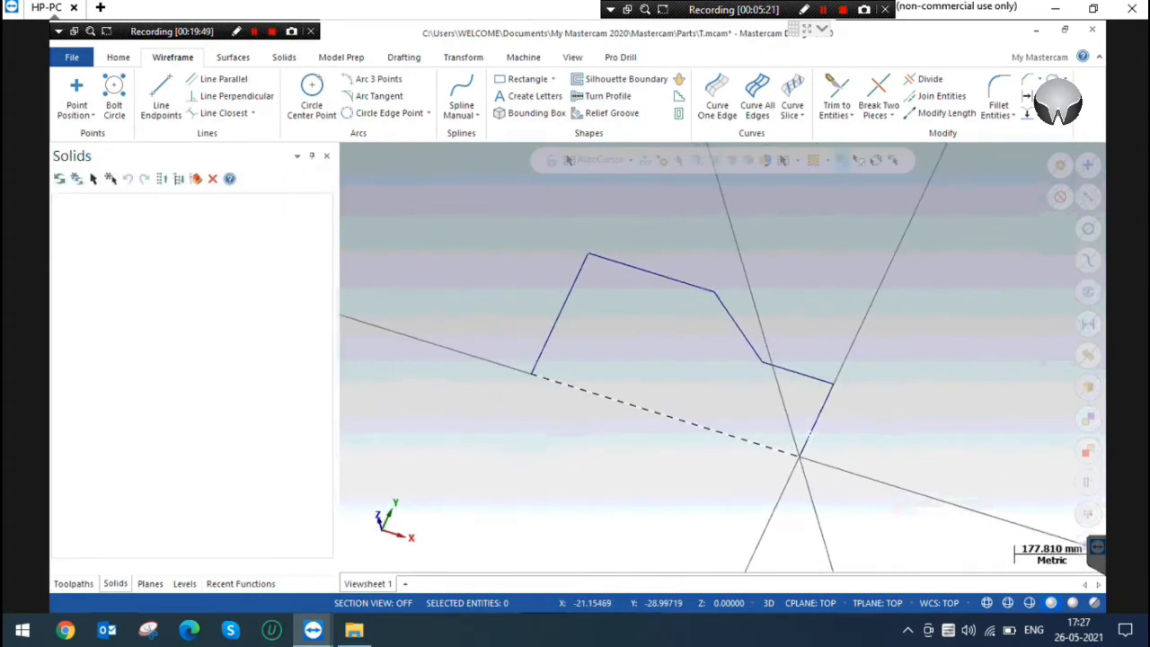
right_click(872, 284)
click(916, 419)
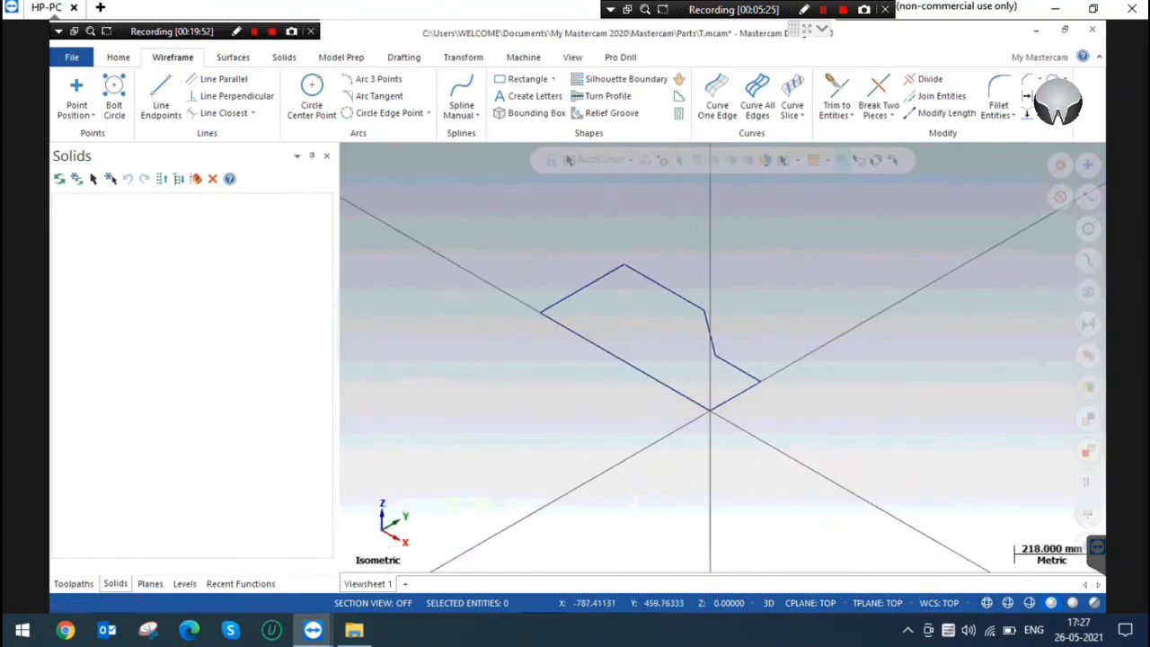
click(552, 228)
click(283, 57)
click(389, 196)
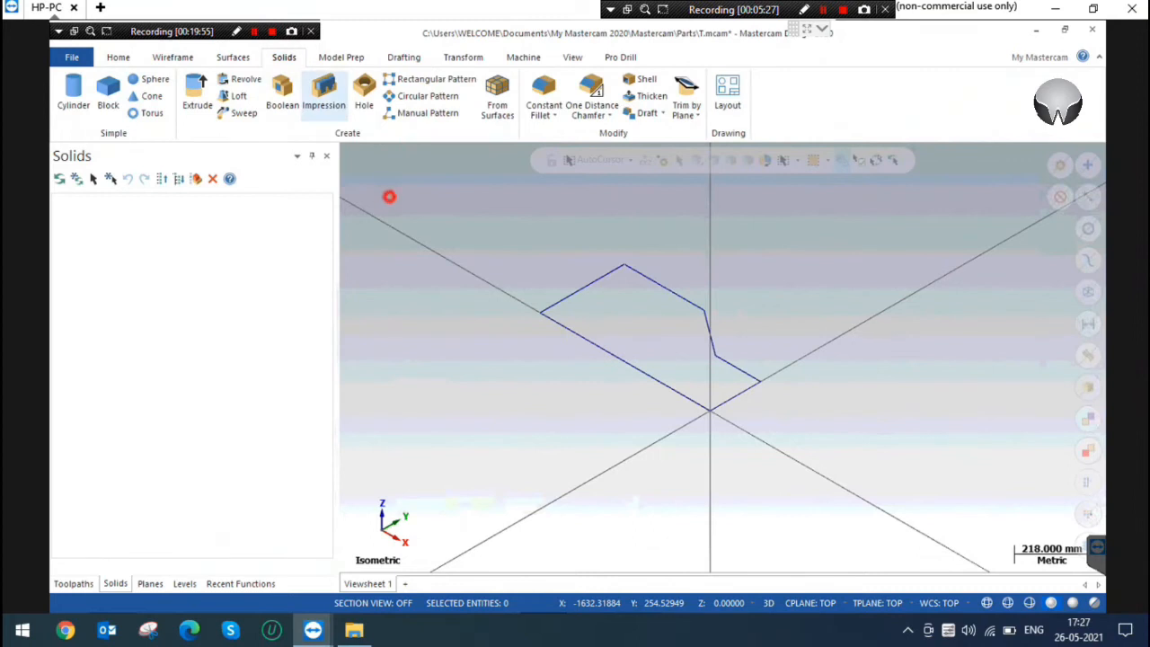
click(239, 79)
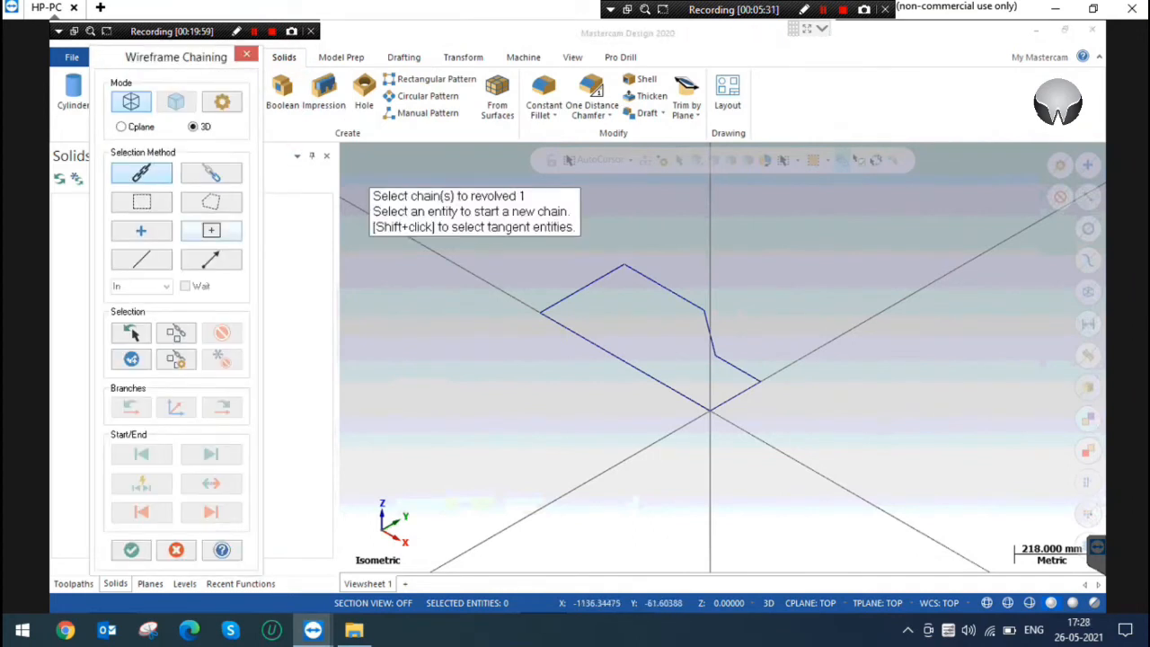
click(649, 376)
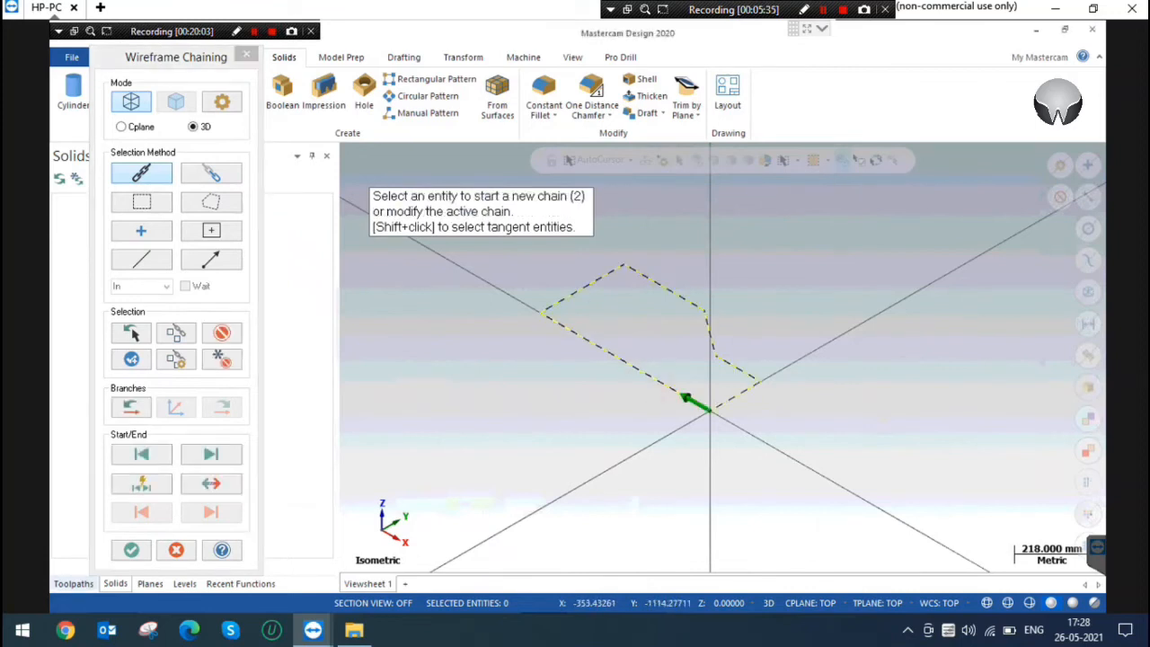
click(131, 549)
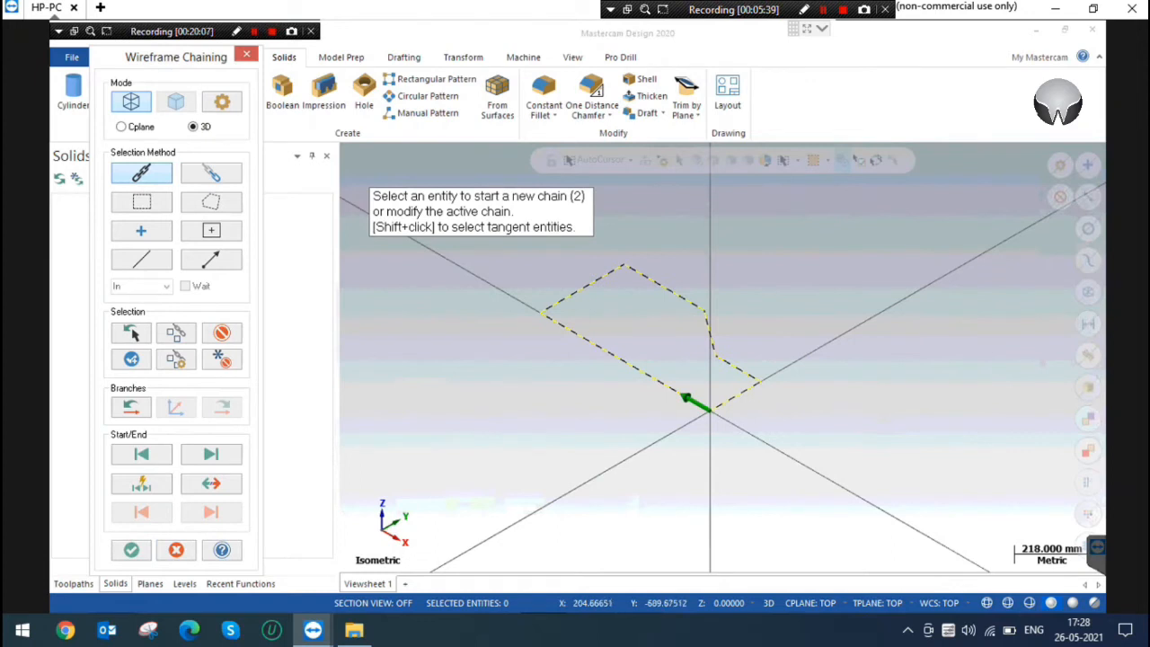
click(131, 550)
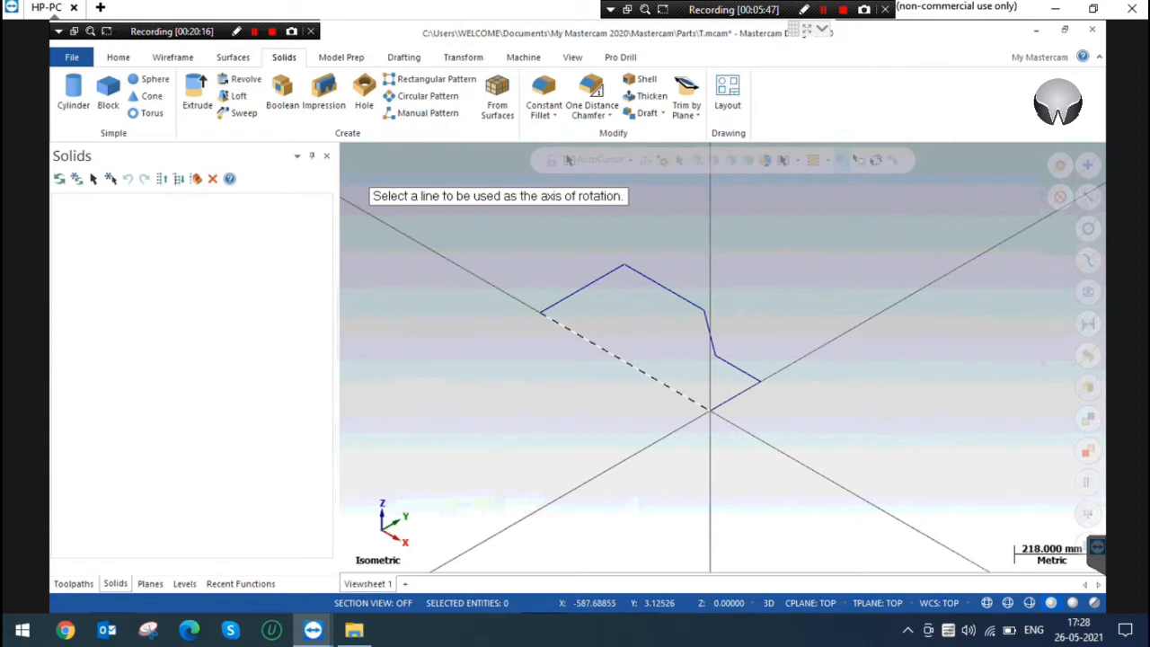
Use the profile's long base line as the axis of rotation, inspect the preview from several sides and keep the Create body type.
click(569, 329)
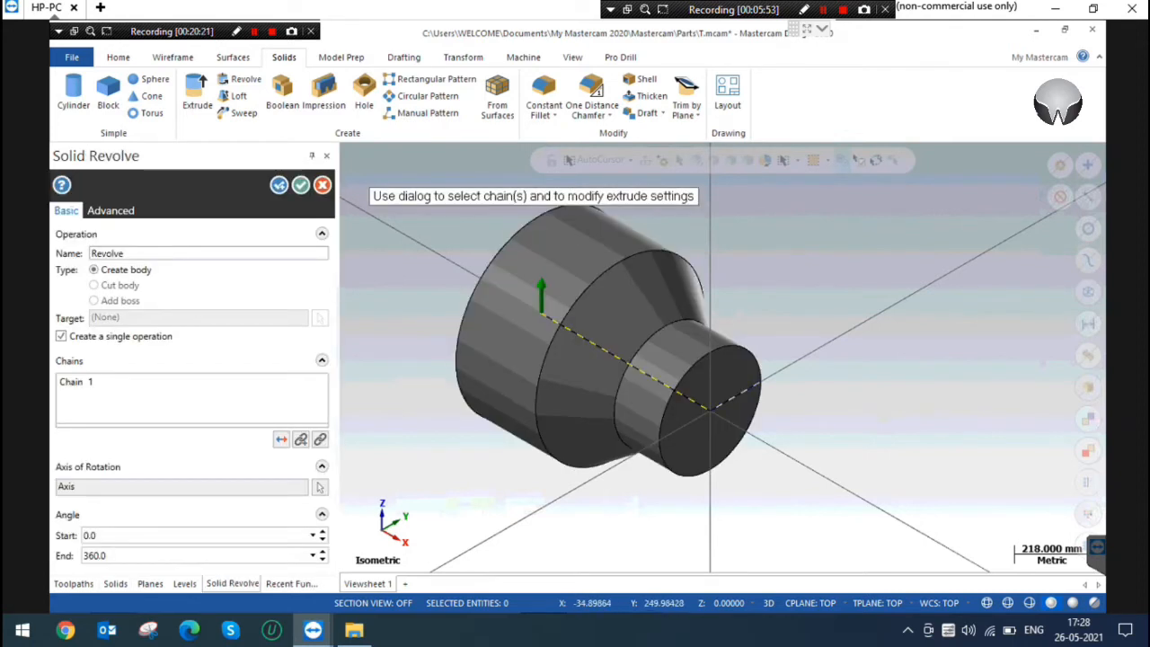
mouse_move(722, 357)
middle_down()
mouse_move(722, 314)
mouse_move(745, 356)
mouse_move(818, 356)
mouse_move(722, 356)
middle_up()
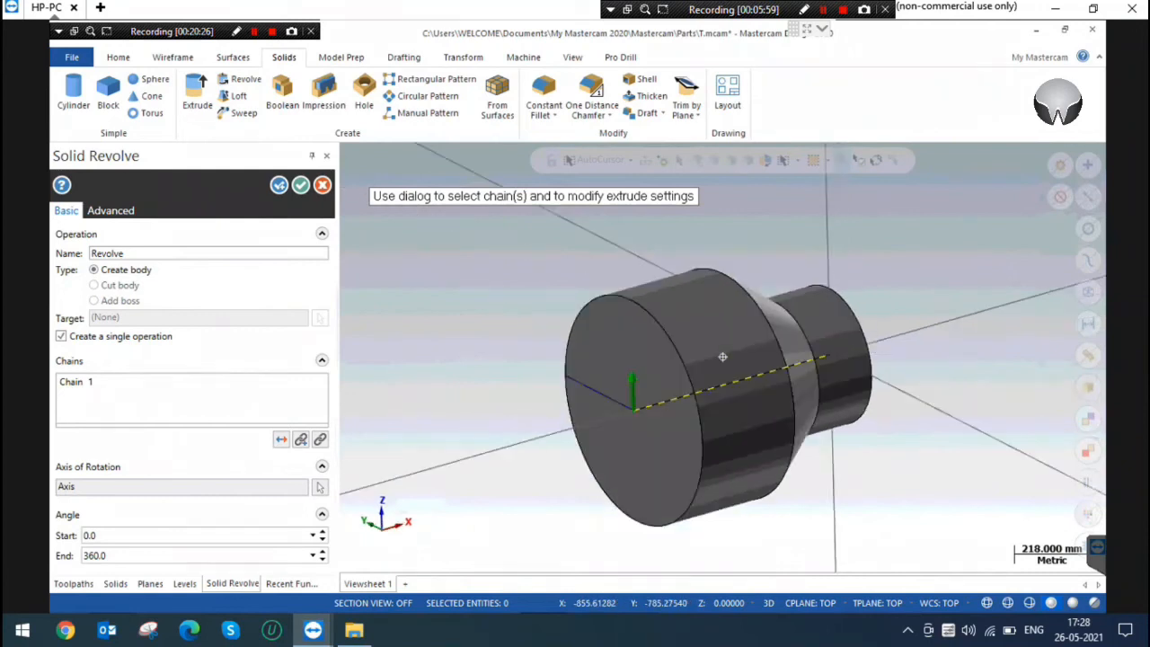
middle_drag(722, 357, 862, 217)
right_click(863, 218)
click(898, 352)
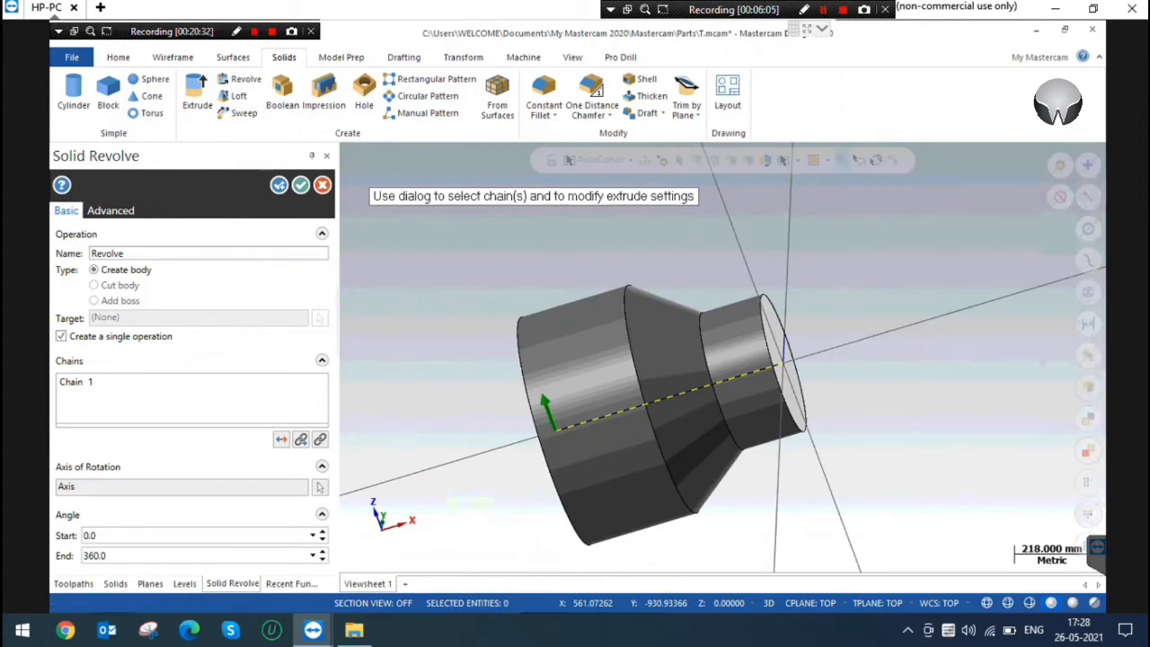
click(133, 271)
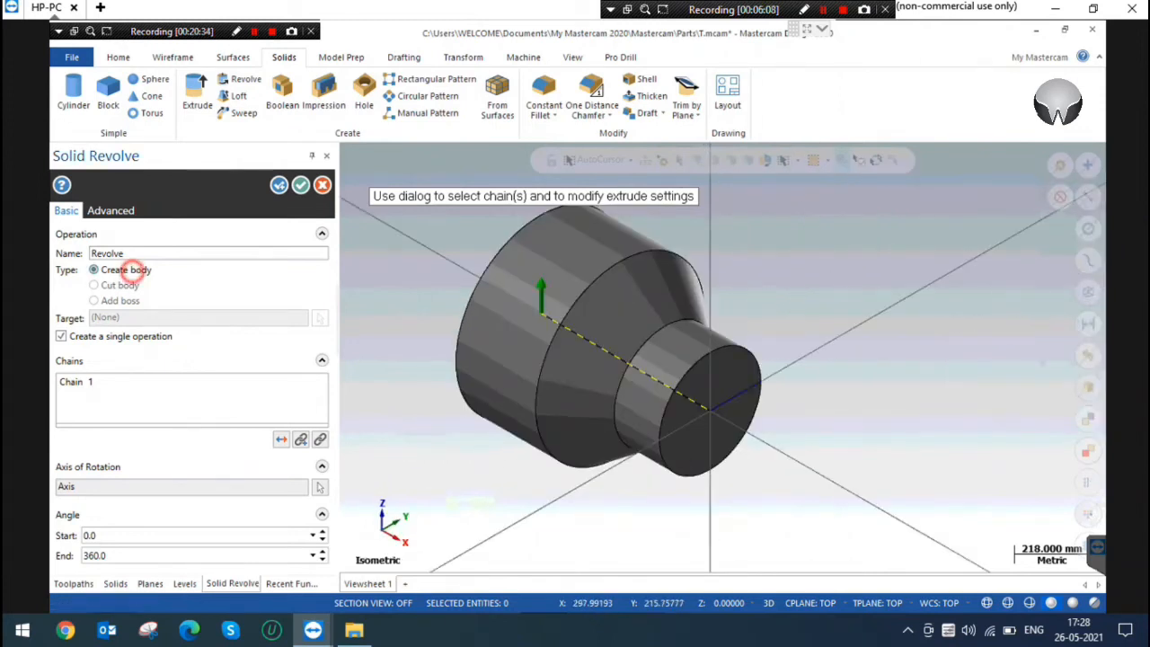
scroll(821, 316, down, 1)
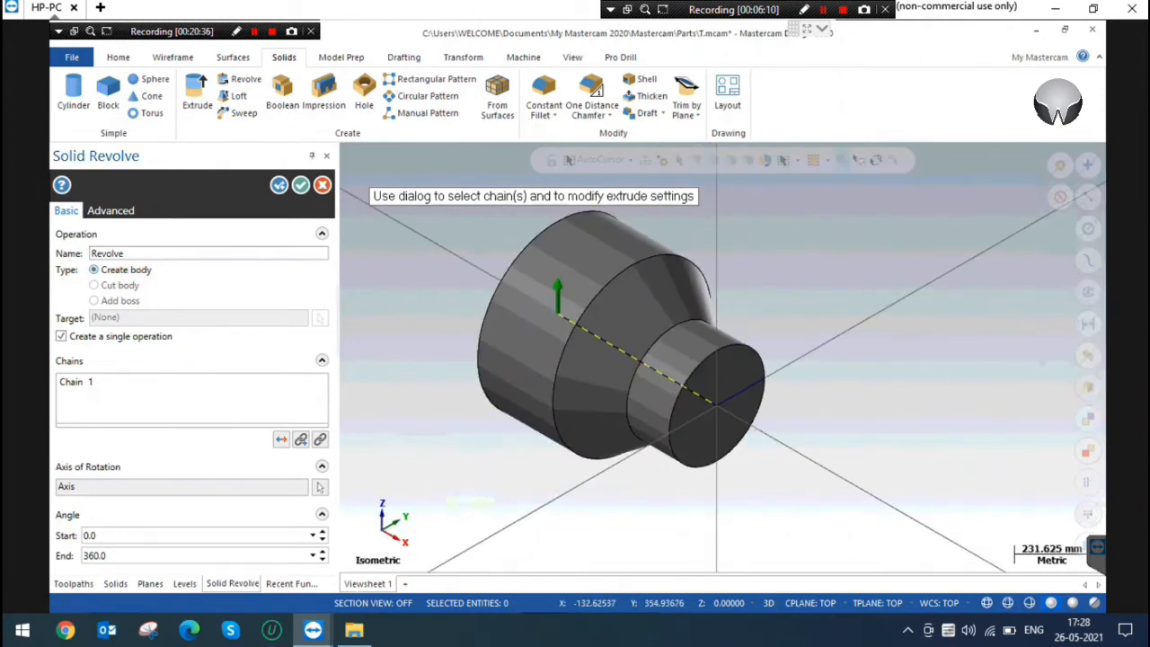
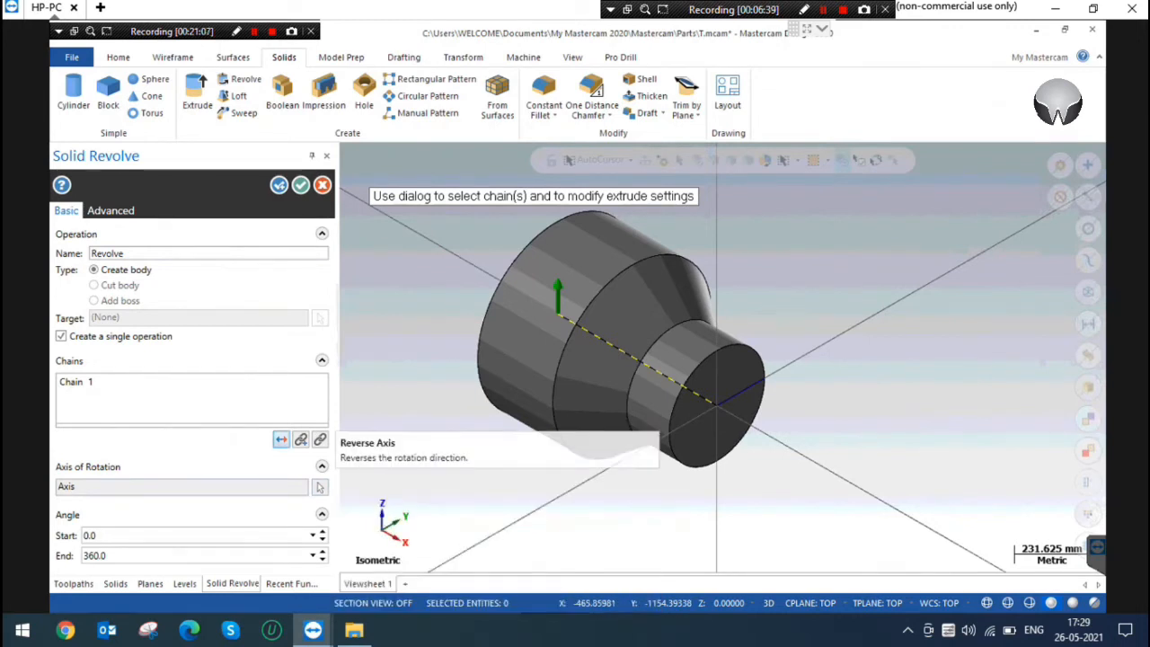
click(170, 384)
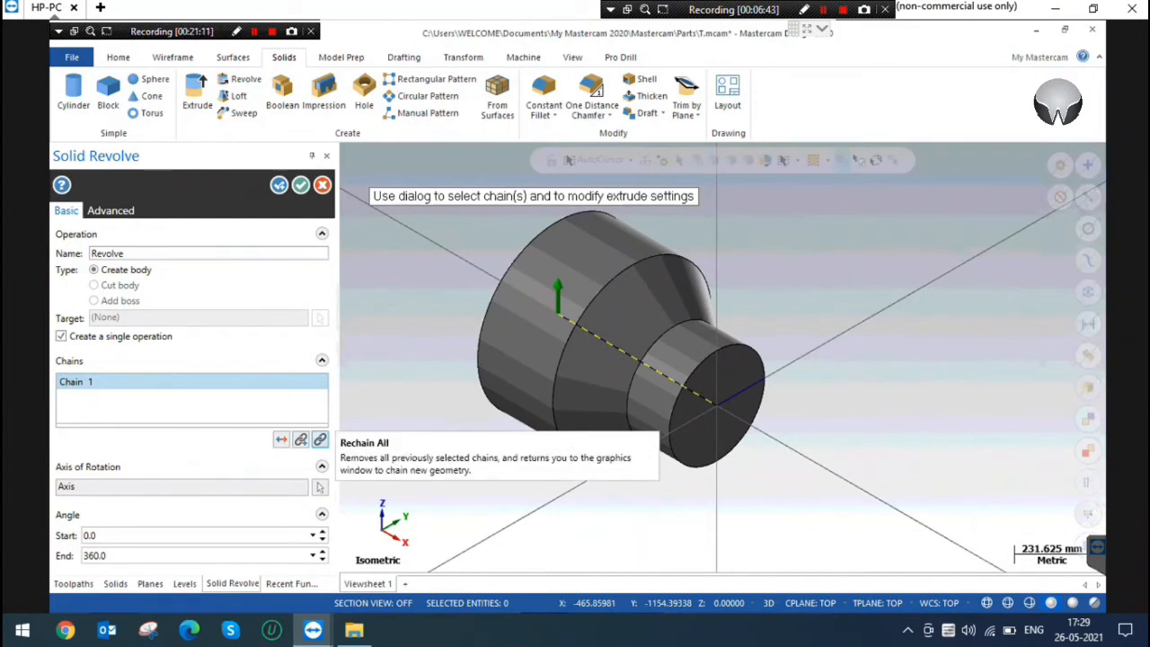
click(319, 439)
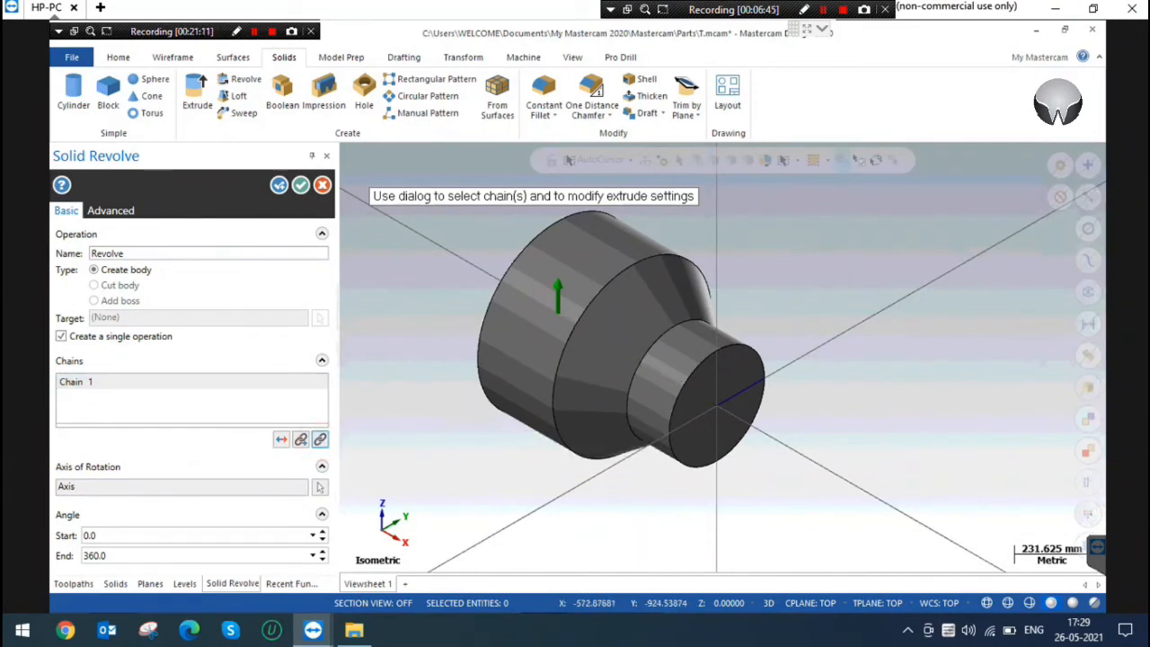
click(281, 439)
click(282, 439)
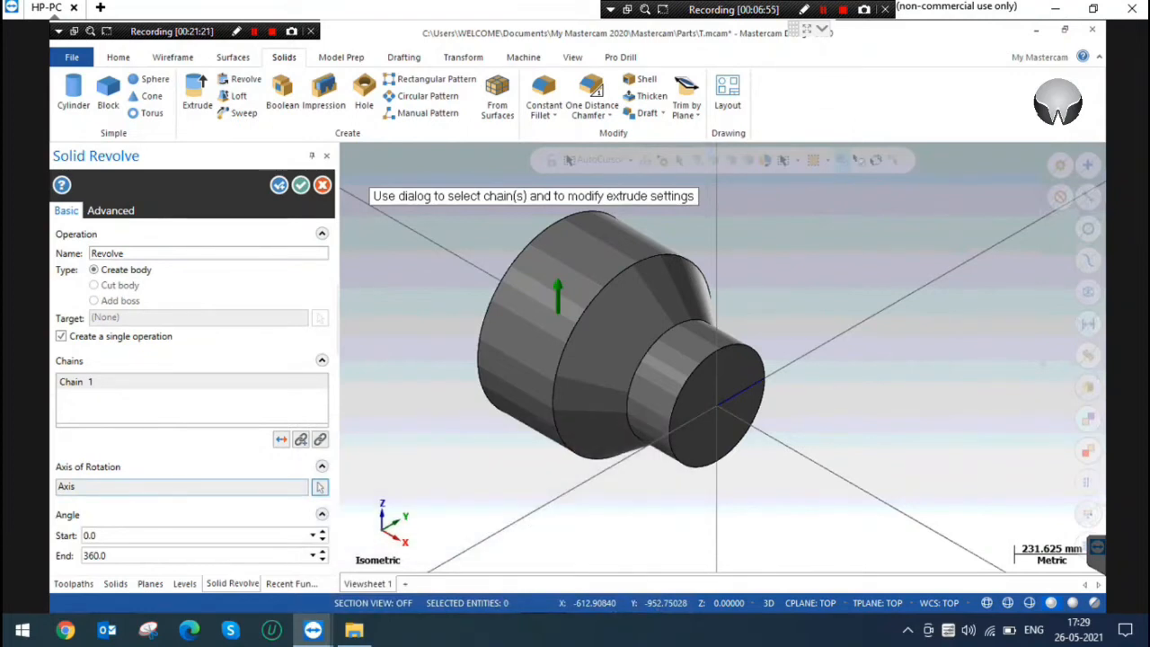
Change the axis of rotation to the profile's short line along Y at the origin and inspect the revolved preview.
click(320, 486)
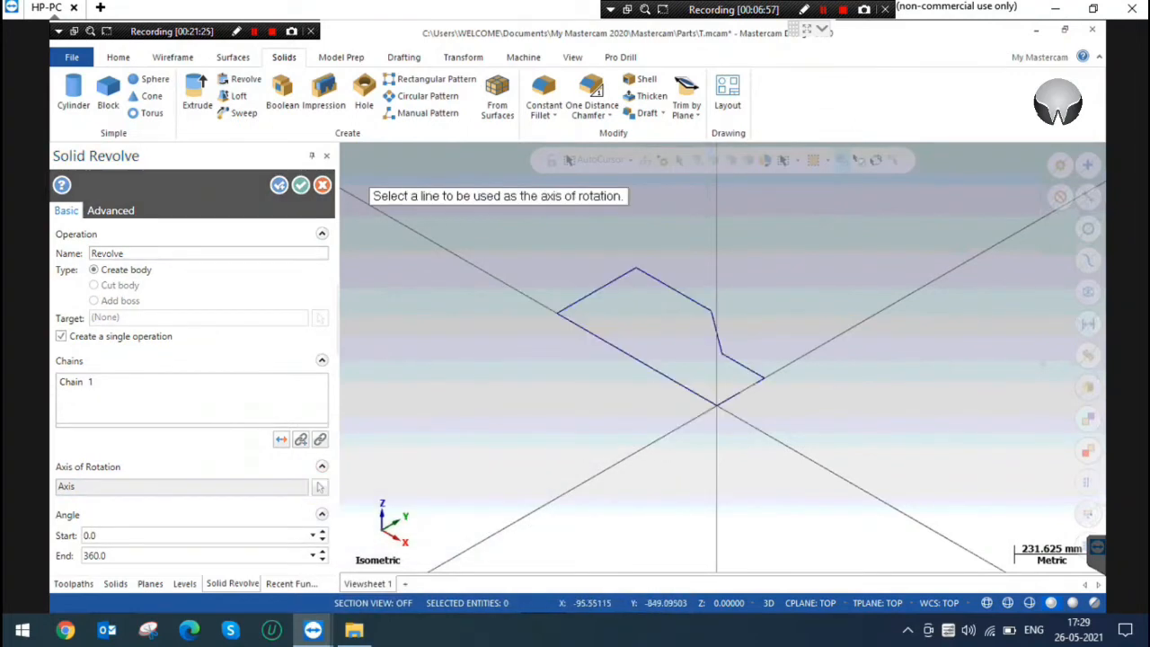
click(739, 395)
scroll(551, 303, down, 3)
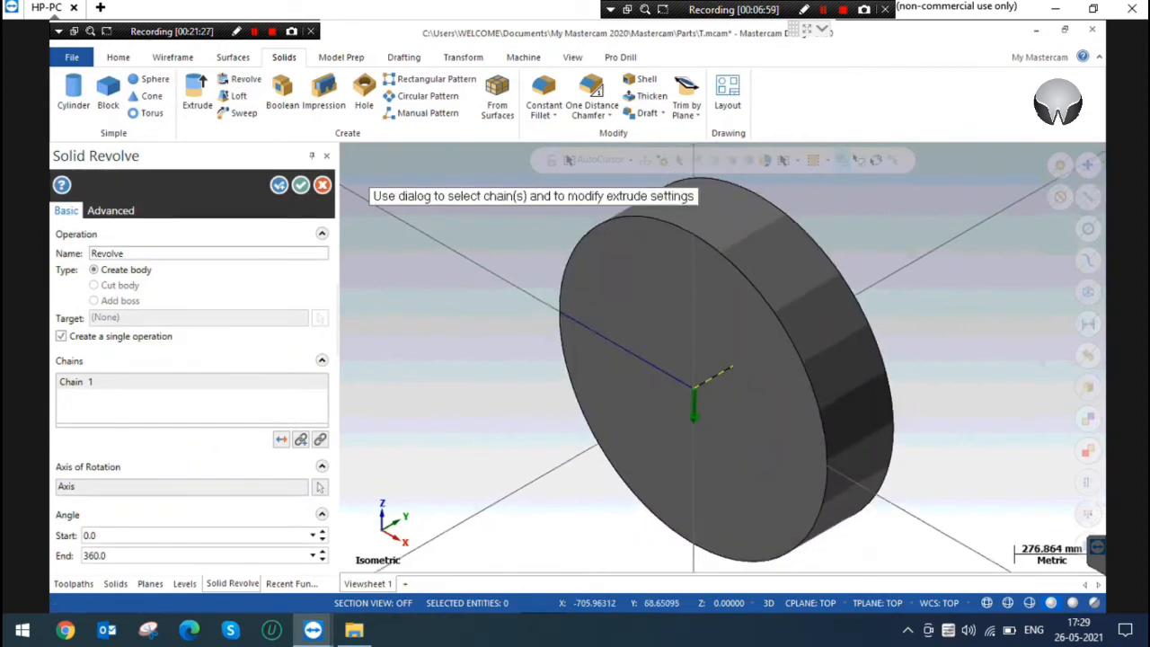
middle_drag(654, 359, 755, 297)
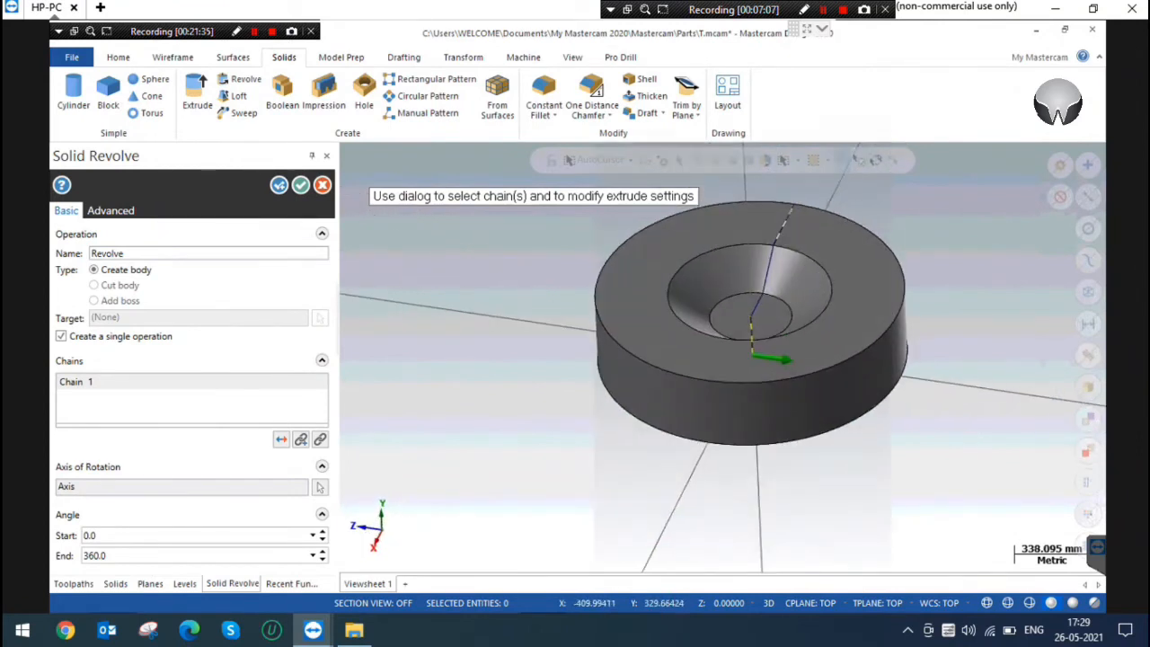
scroll(847, 180, up, 1)
Set the revolve's start angle to 45 and end angle to 280 degrees, and inspect the partial revolve.
click(130, 537)
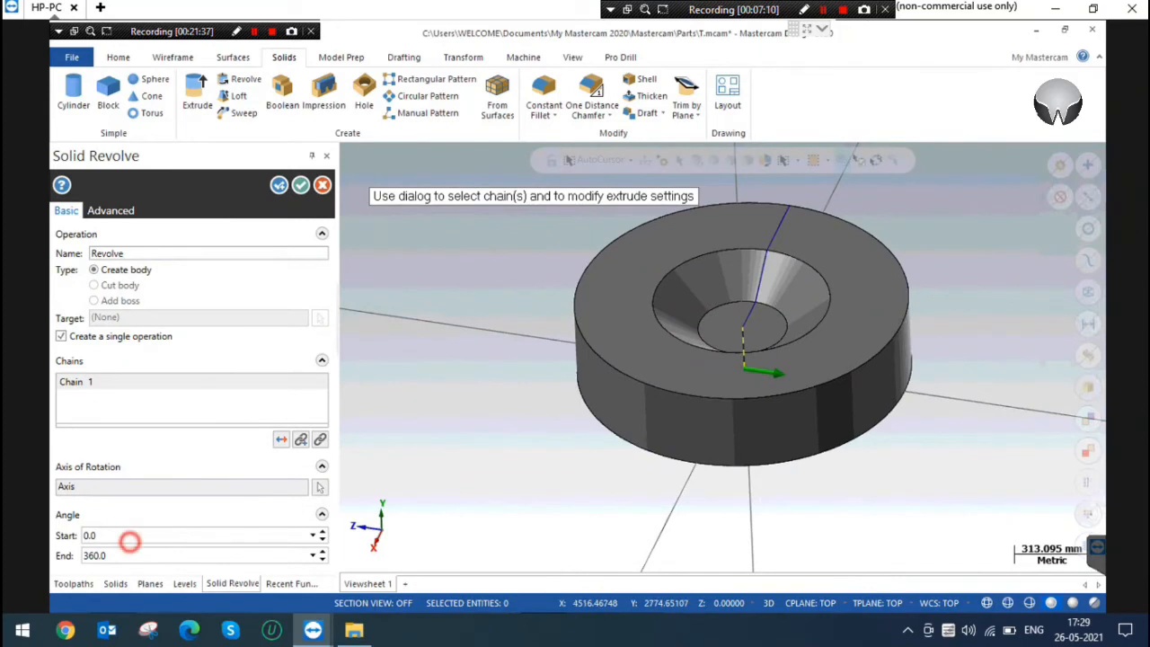
text(45)
click(131, 554)
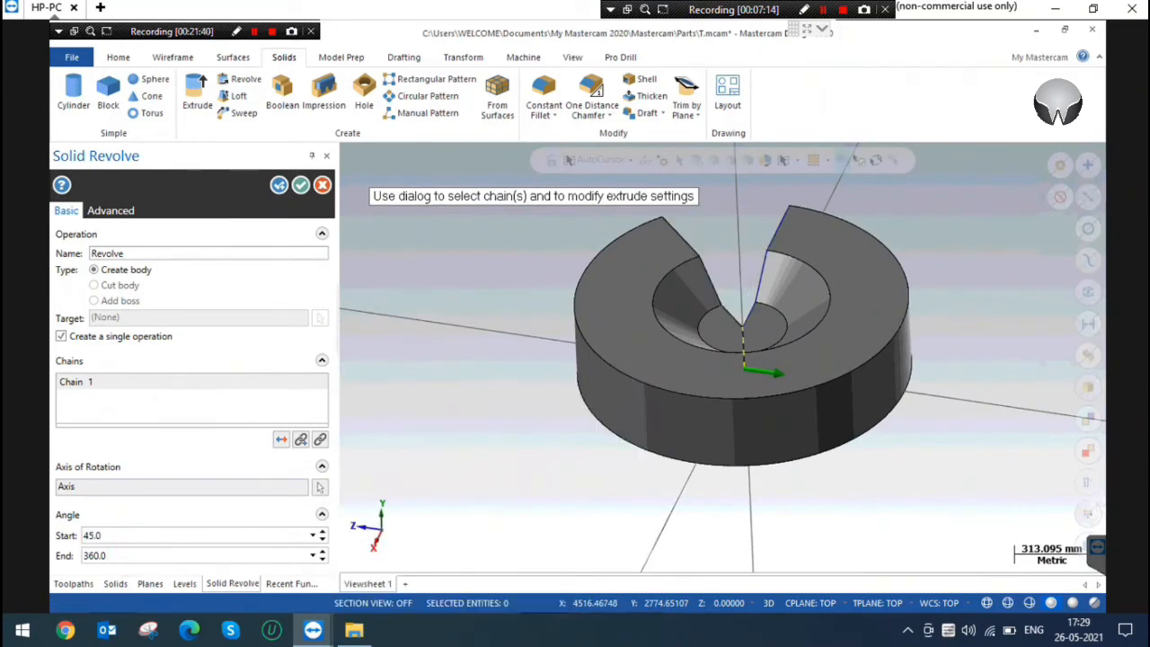
click(119, 558)
text(280)
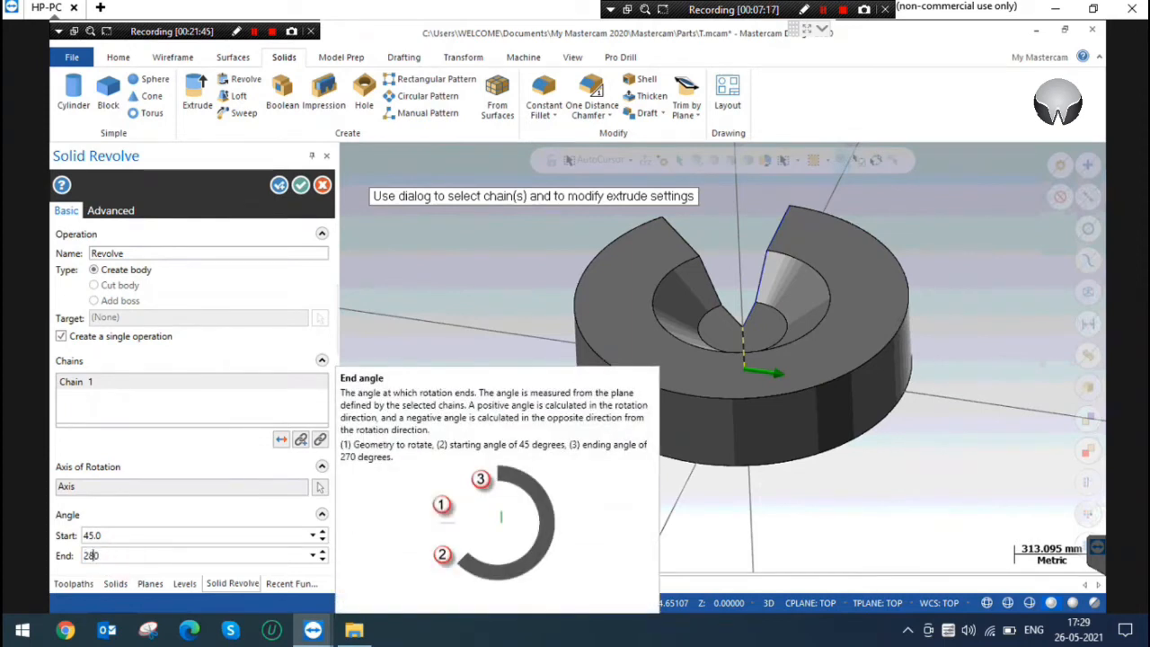
key(Return)
scroll(754, 440, down, 2)
middle_drag(840, 374, 857, 372)
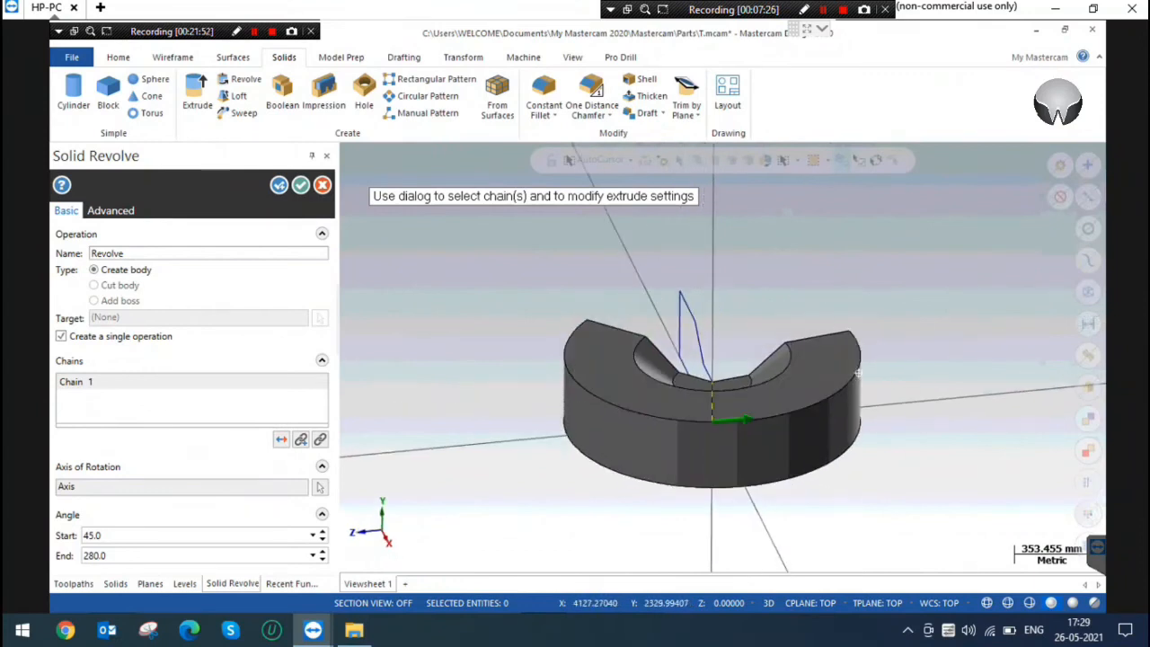
Set the revolve's start angle to 0 and end angle to 360 degrees, and create the revolved body.
double_click(118, 534)
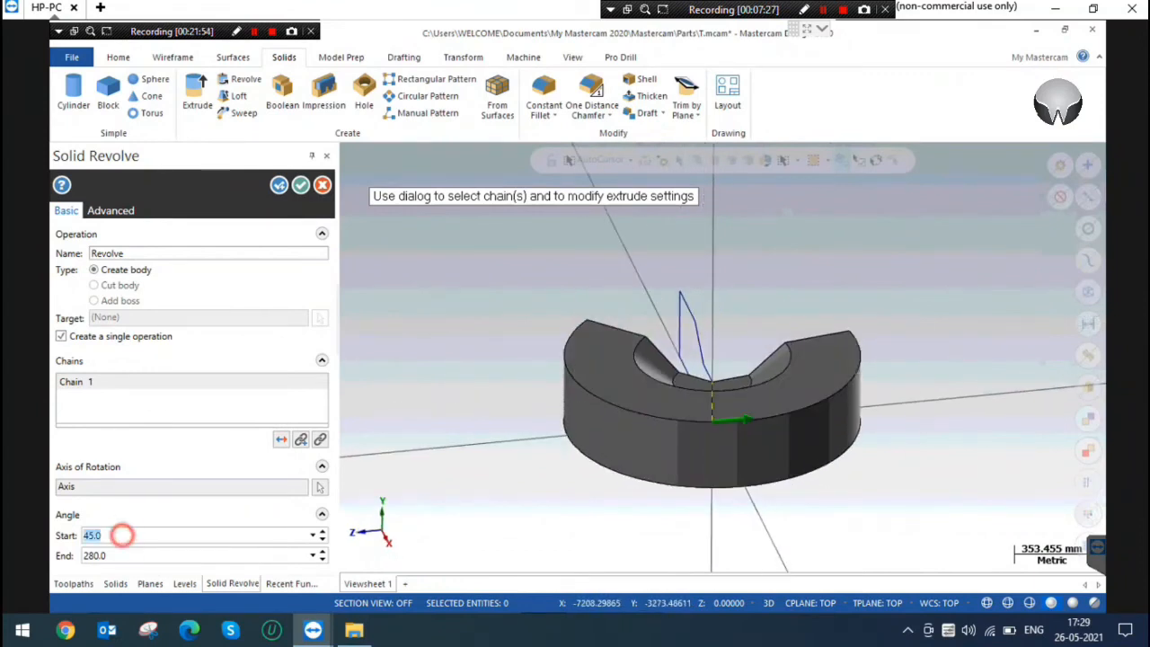
key(Return)
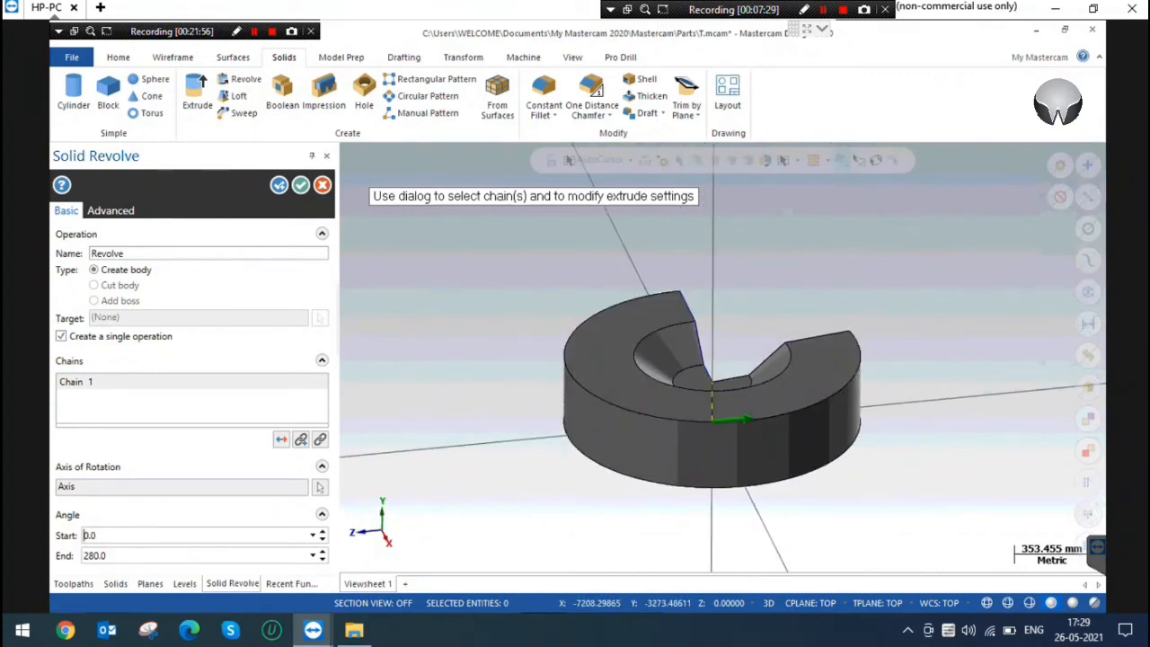
double_click(124, 555)
text(3609)
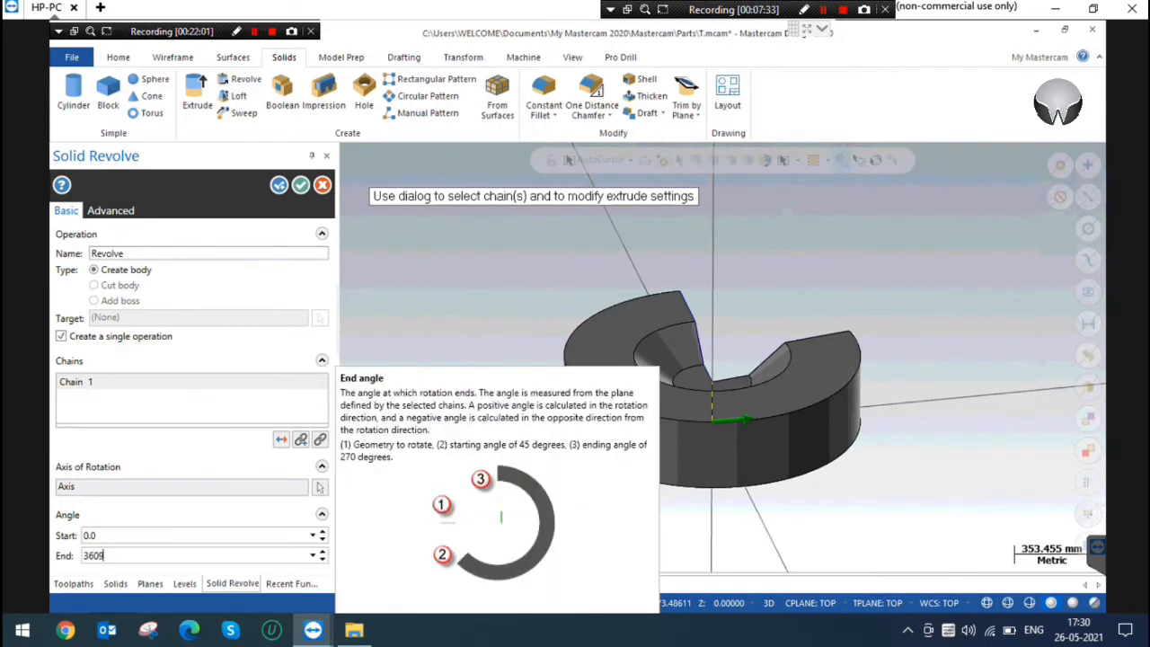
key(Return)
double_click(141, 554)
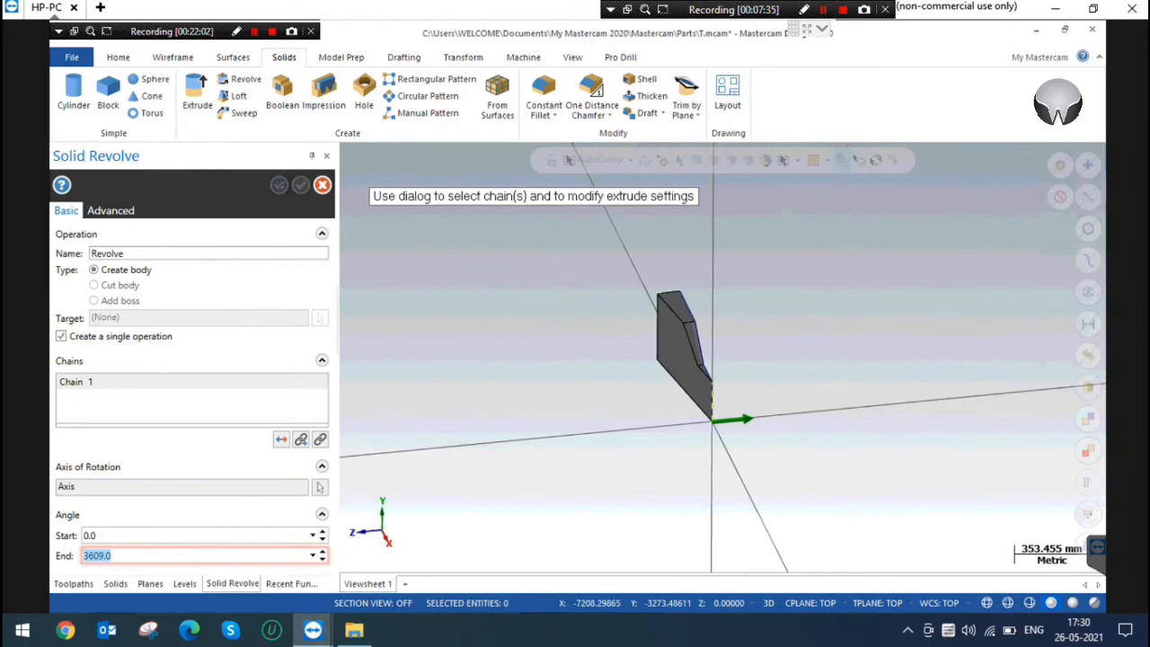
text(360)
key(Return)
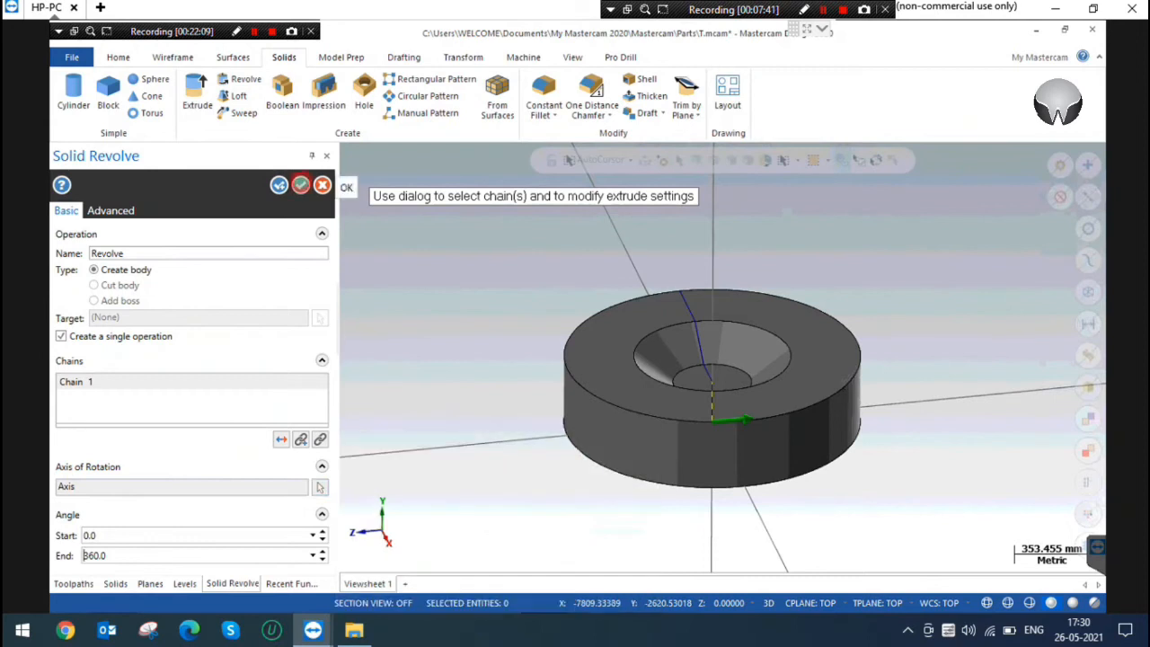
click(300, 184)
Examine the revolved body in the Top view and from a tilted angle, including its tapered recess and profile lines.
right_click(494, 260)
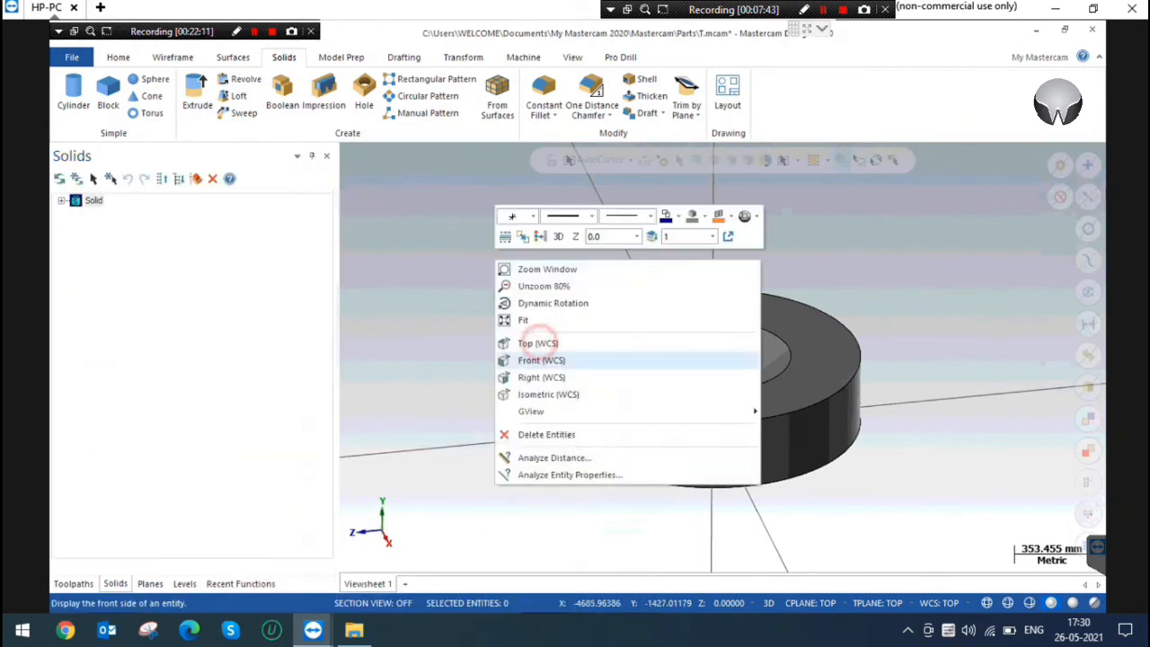
click(535, 339)
scroll(681, 395, down, 2)
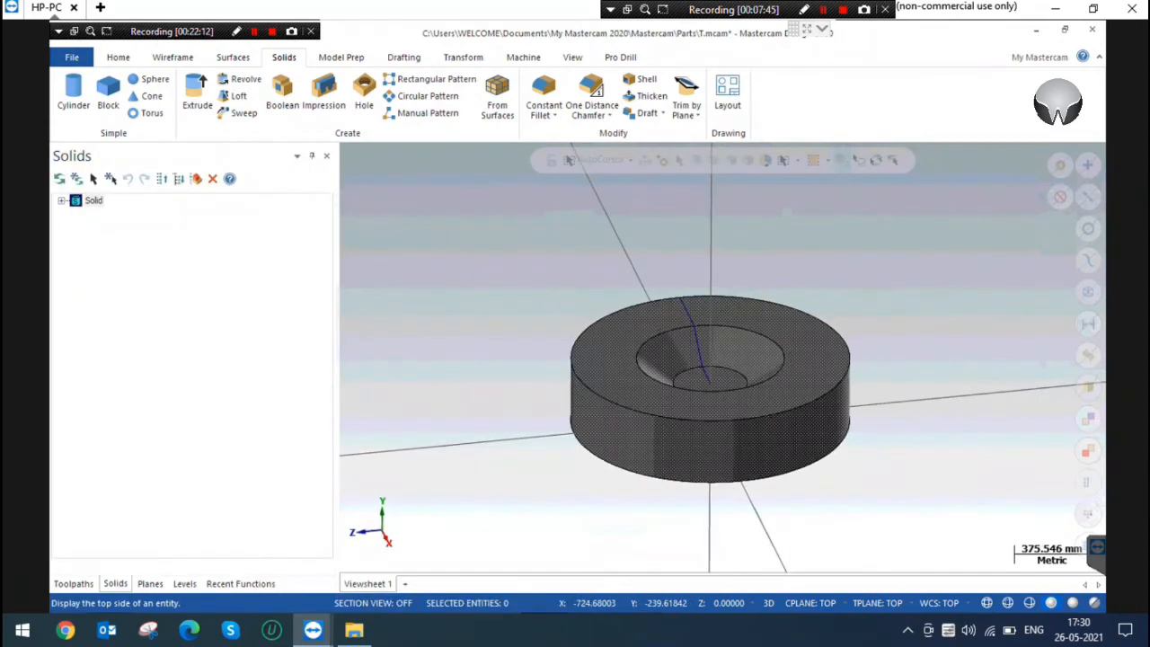
right_click(541, 220)
click(605, 303)
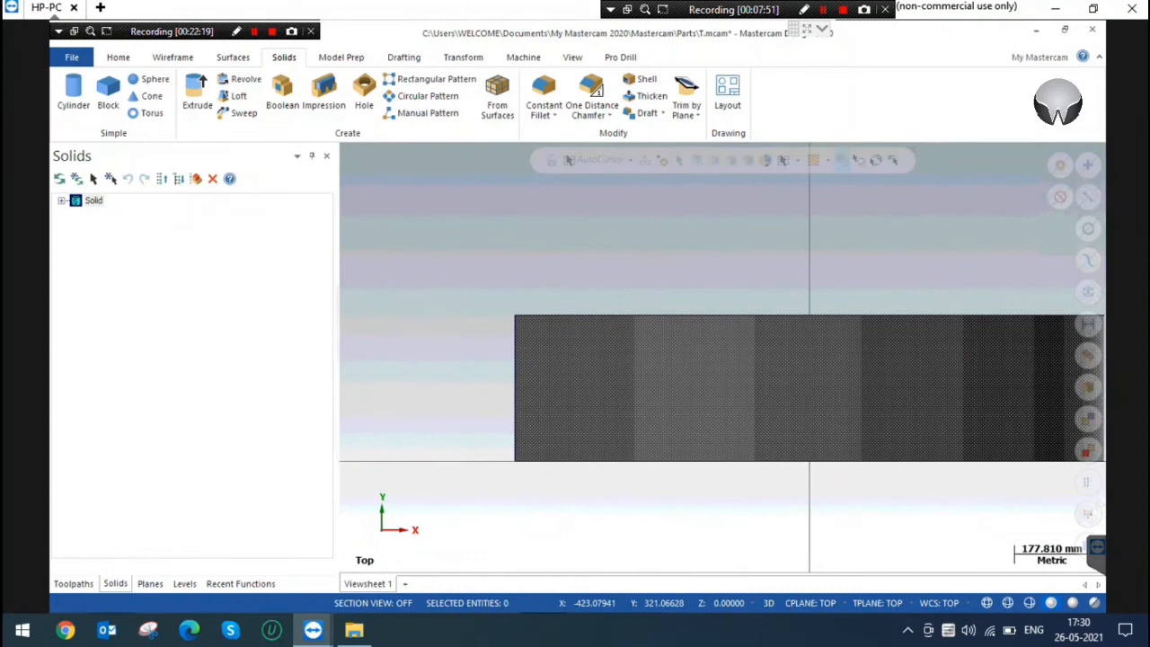
scroll(451, 346, down, 2)
scroll(453, 352, down, 1)
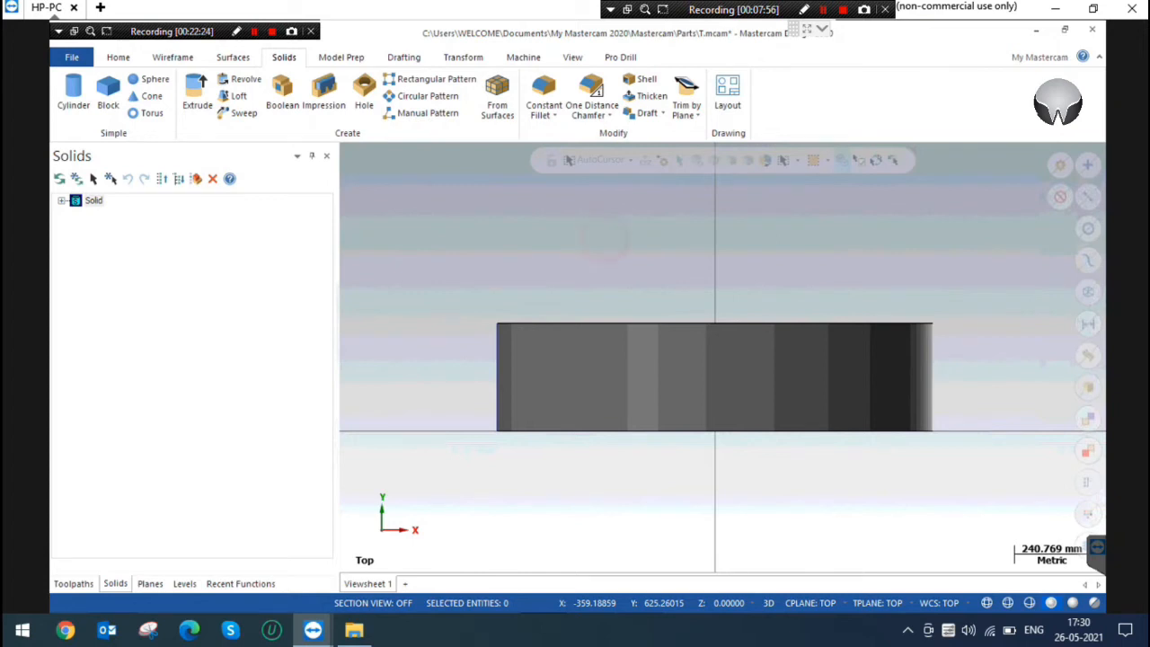
scroll(604, 241, up, 1)
middle_drag(604, 243, 589, 328)
scroll(589, 331, up, 1)
scroll(621, 340, up, 2)
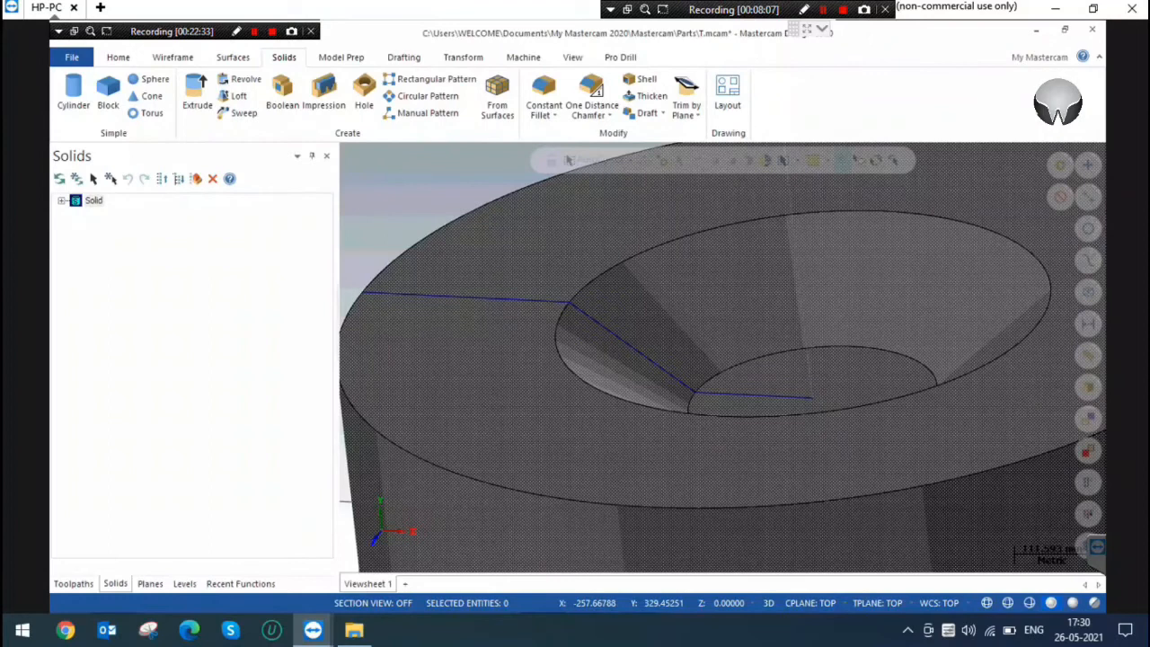
scroll(405, 180, down, 1)
Return to the Top view and display the solid as wireframe, with the tapered recess in view.
right_click(406, 180)
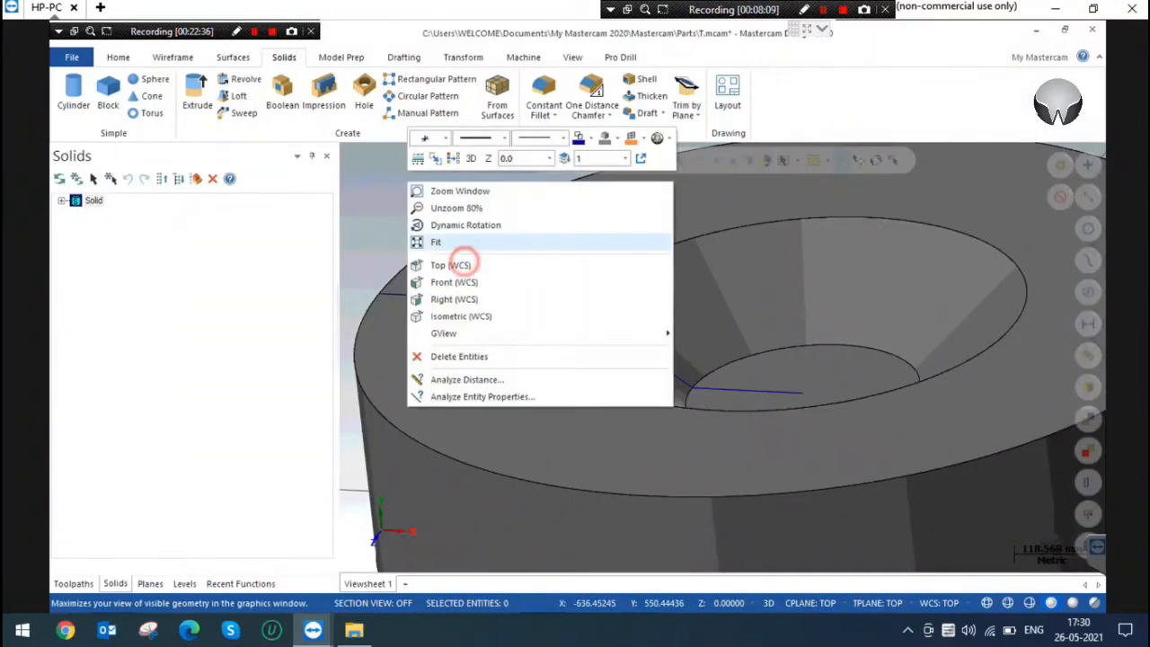
click(454, 264)
key(alt)
click(623, 258)
scroll(618, 384, up, 3)
click(506, 232)
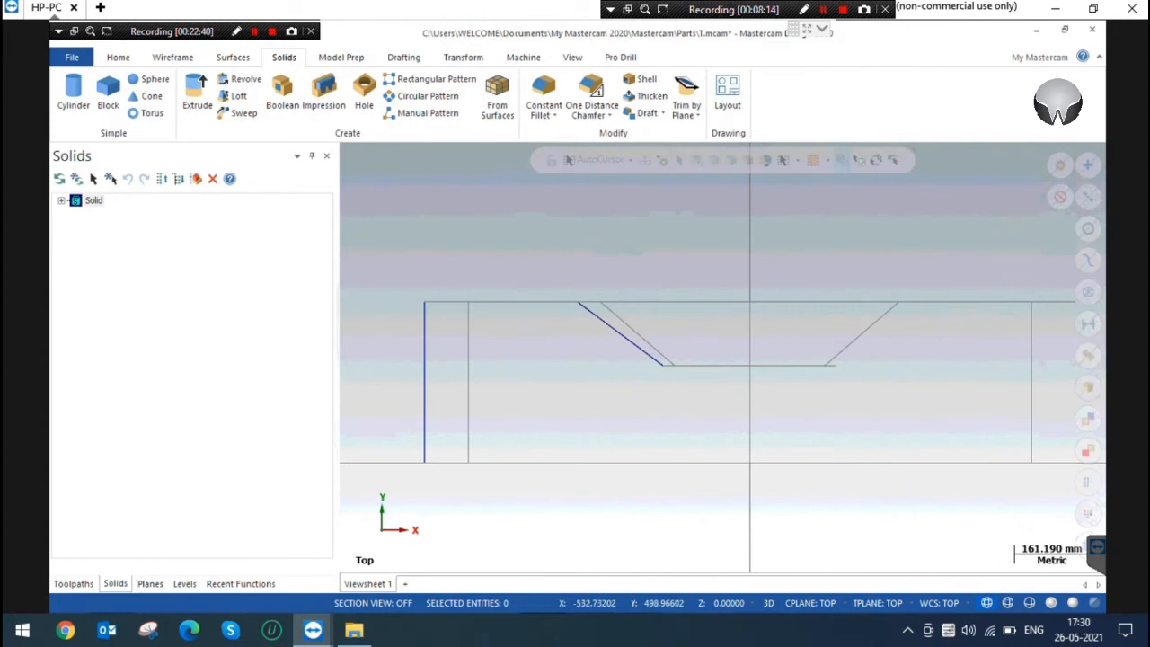
Draw an open U of lines across the profile's sloped line, about 93 mm down, 64 mm across and 65 mm up.
click(172, 56)
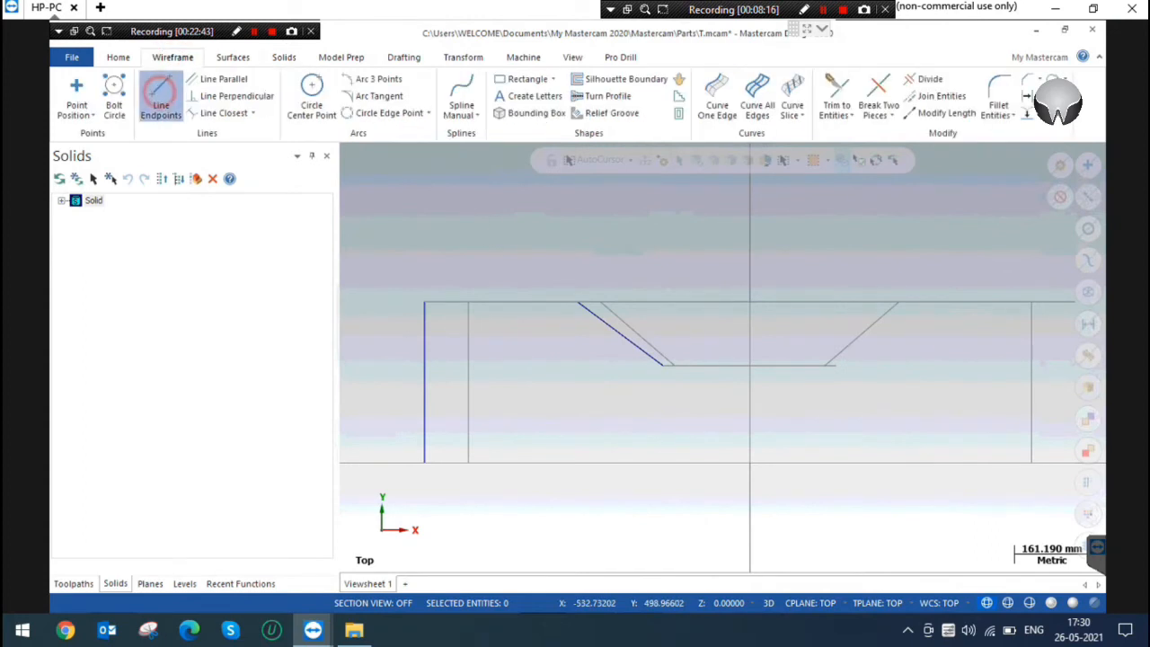
click(161, 99)
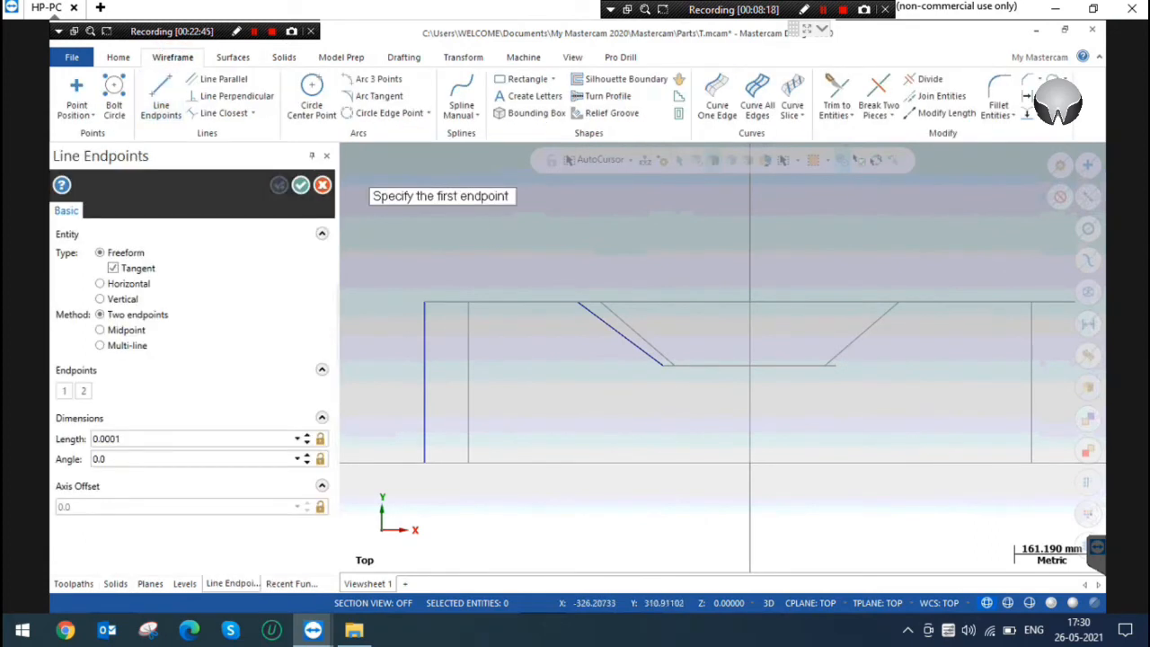
scroll(631, 350, up, 2)
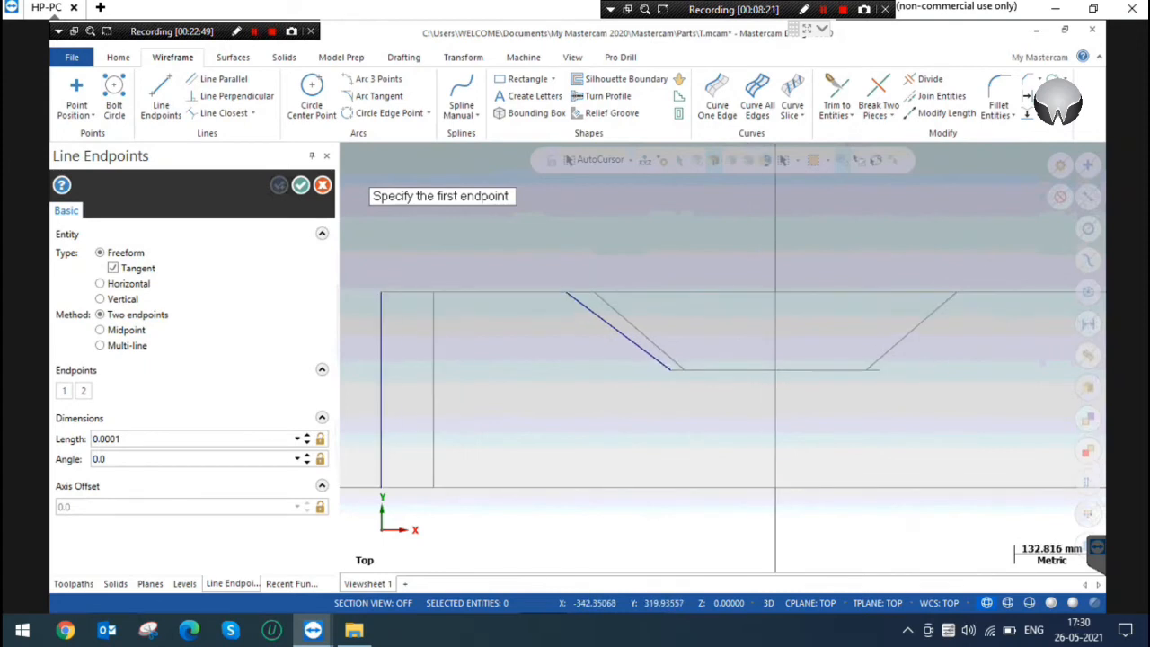
click(589, 307)
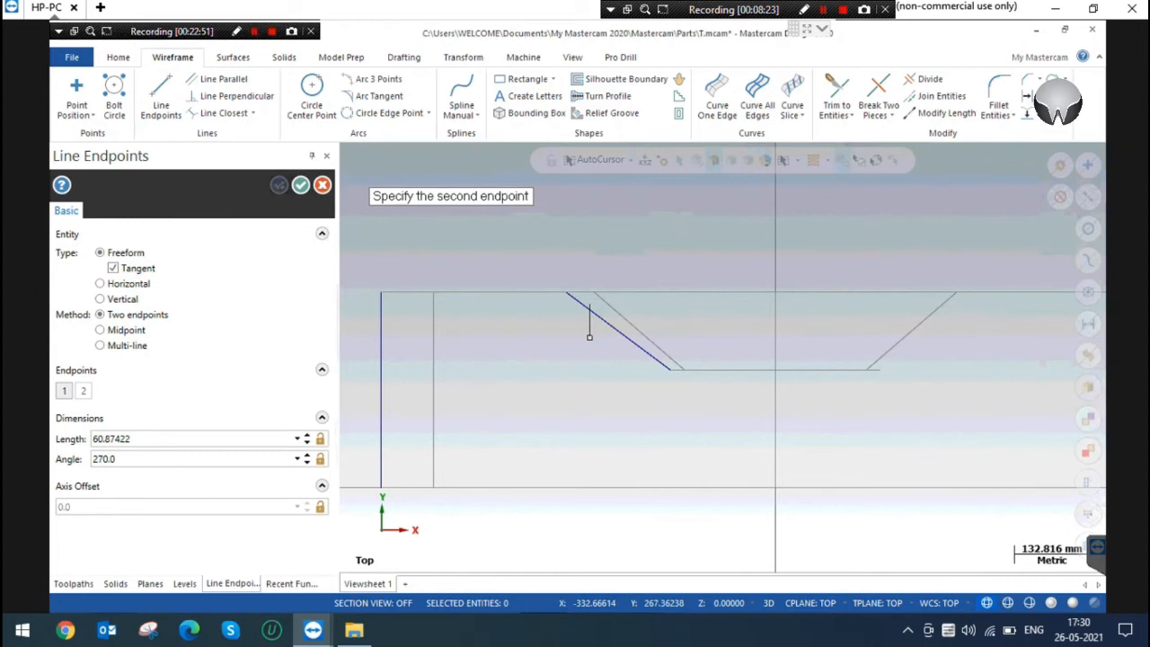
click(589, 345)
click(589, 354)
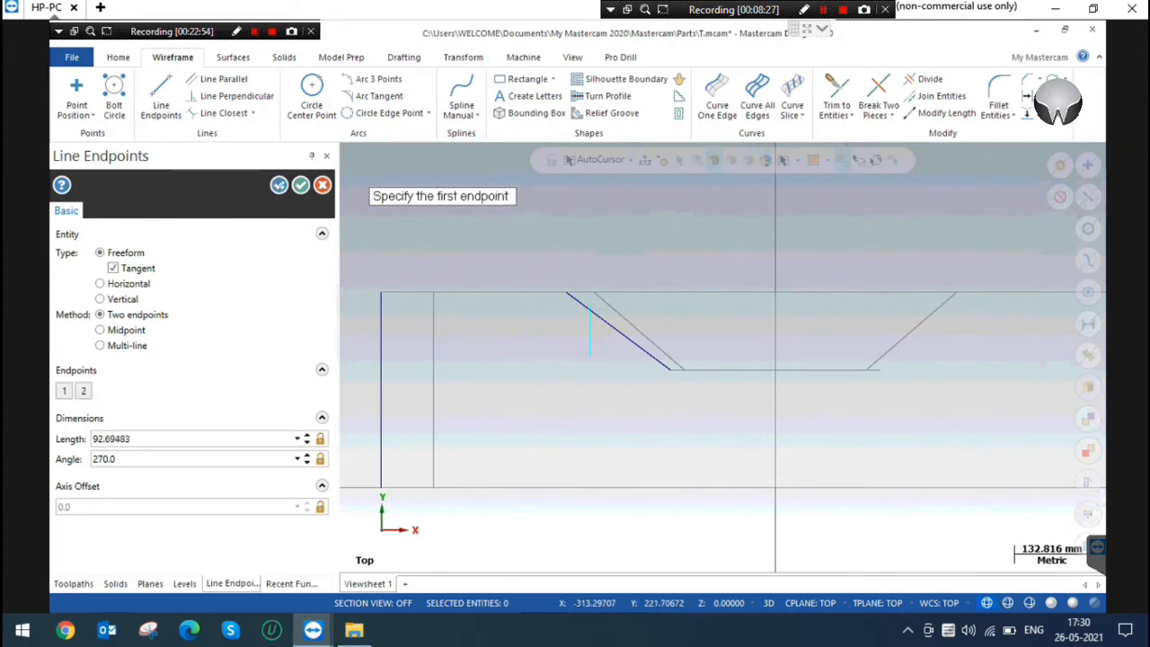
click(589, 354)
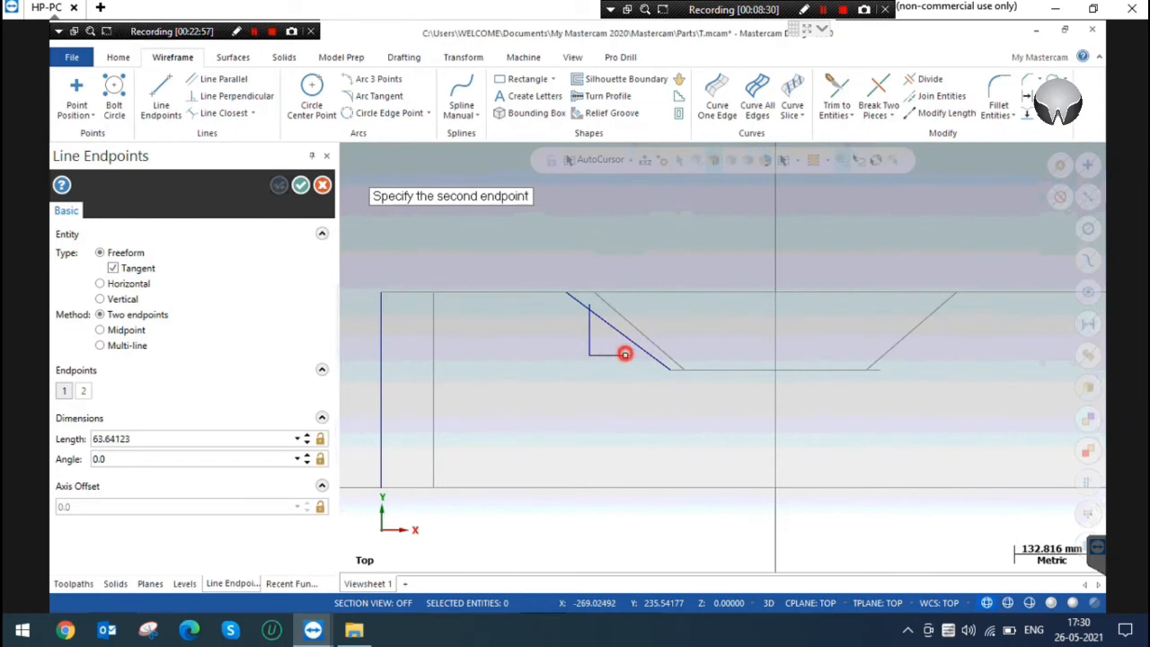
click(626, 354)
click(625, 354)
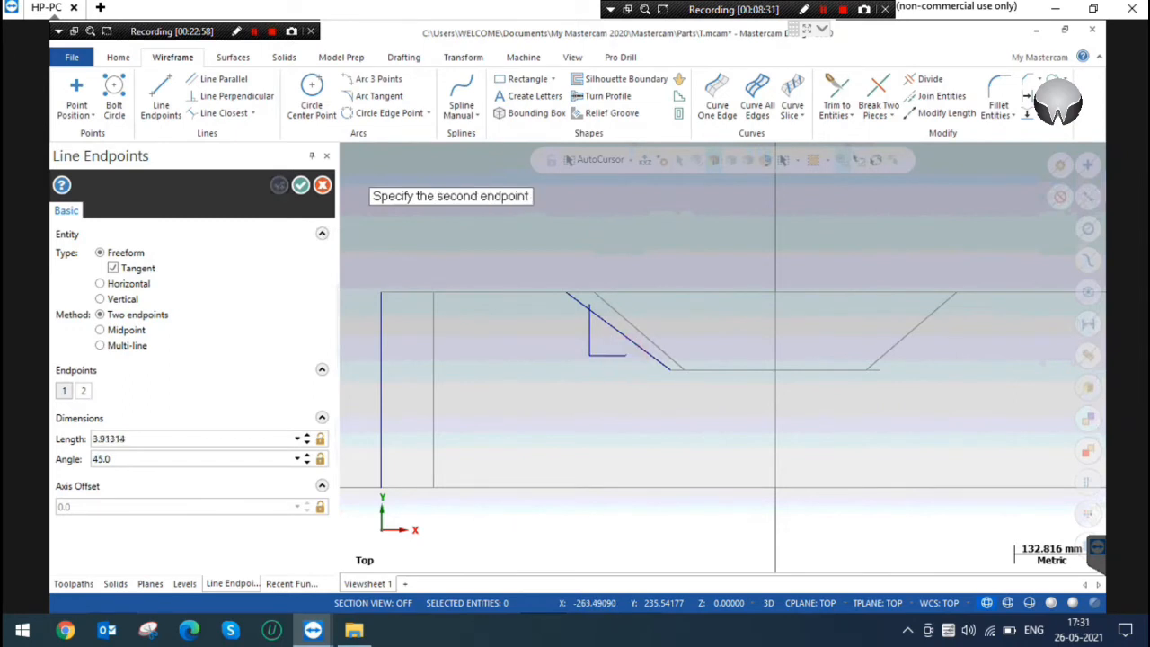
click(625, 321)
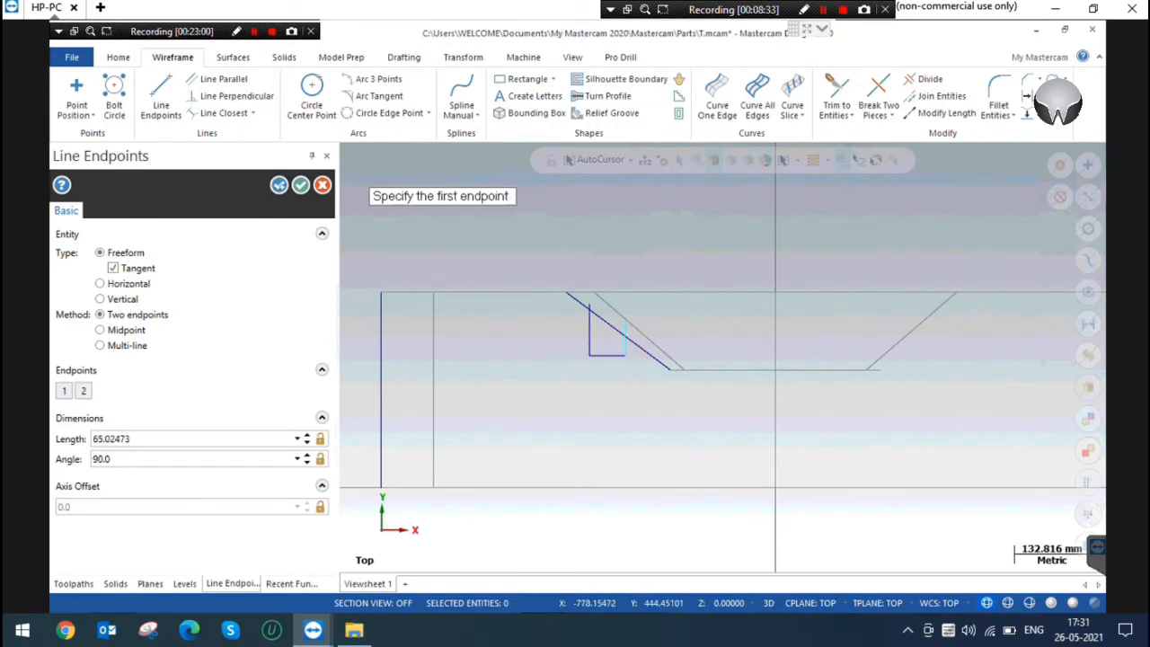
key(Escape)
Examine the open U against the revolved body's wireframe from tilted angles and in the Top view.
middle_drag(722, 356, 722, 357)
scroll(614, 323, up, 3)
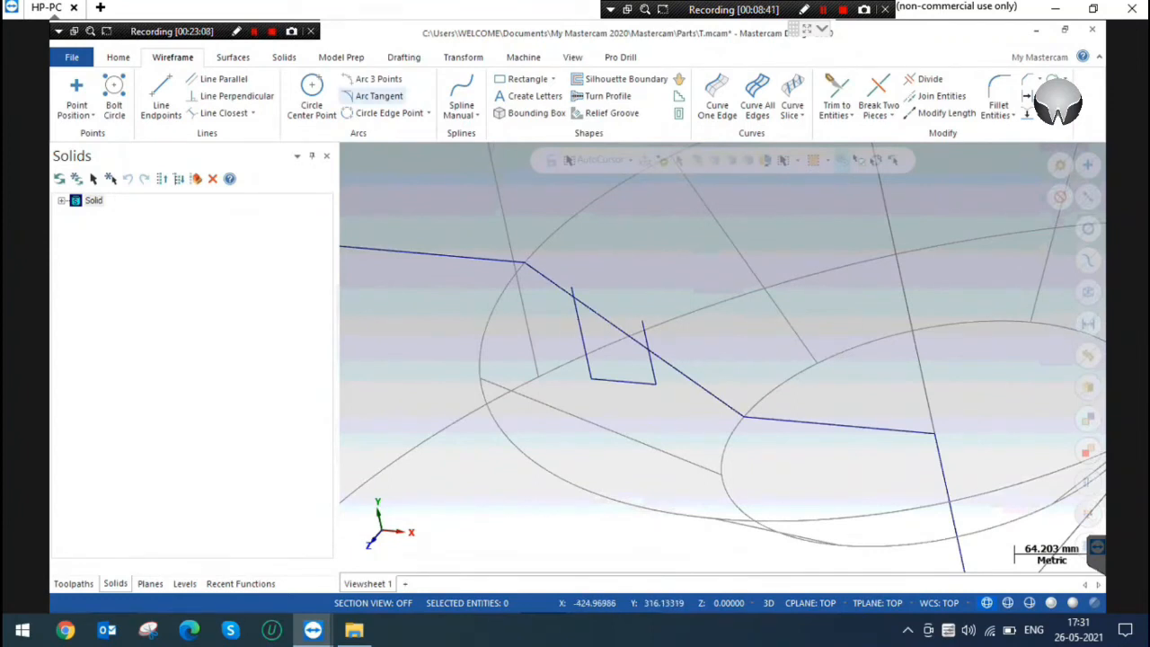
scroll(701, 314, down, 4)
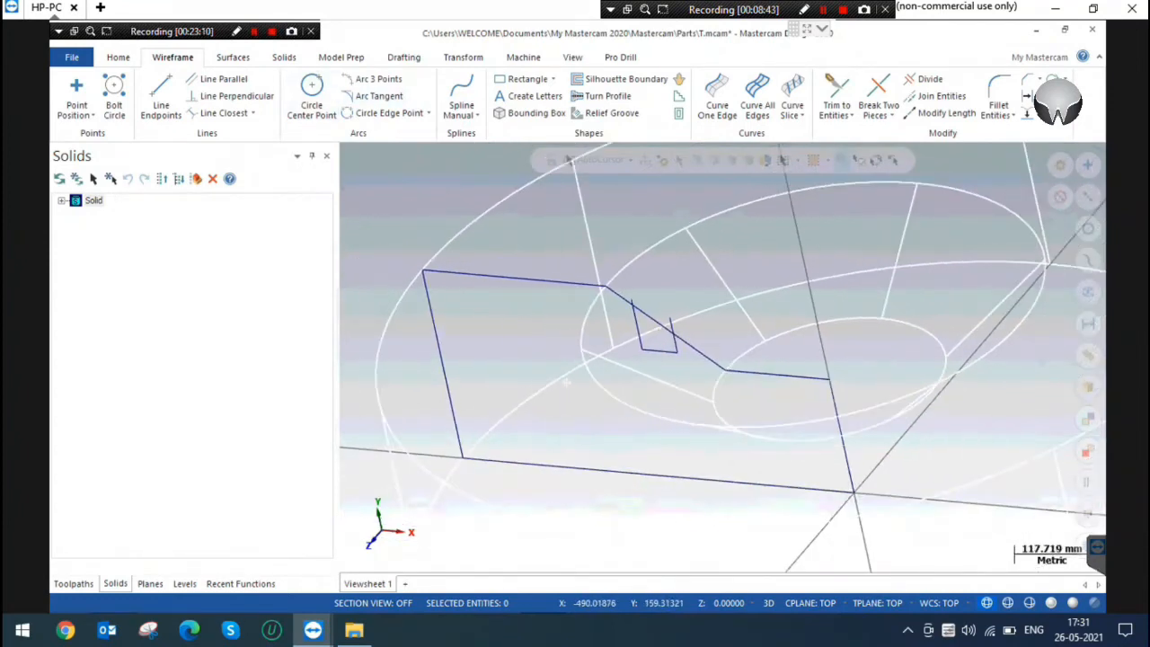
middle_drag(566, 383, 426, 203)
right_click(427, 203)
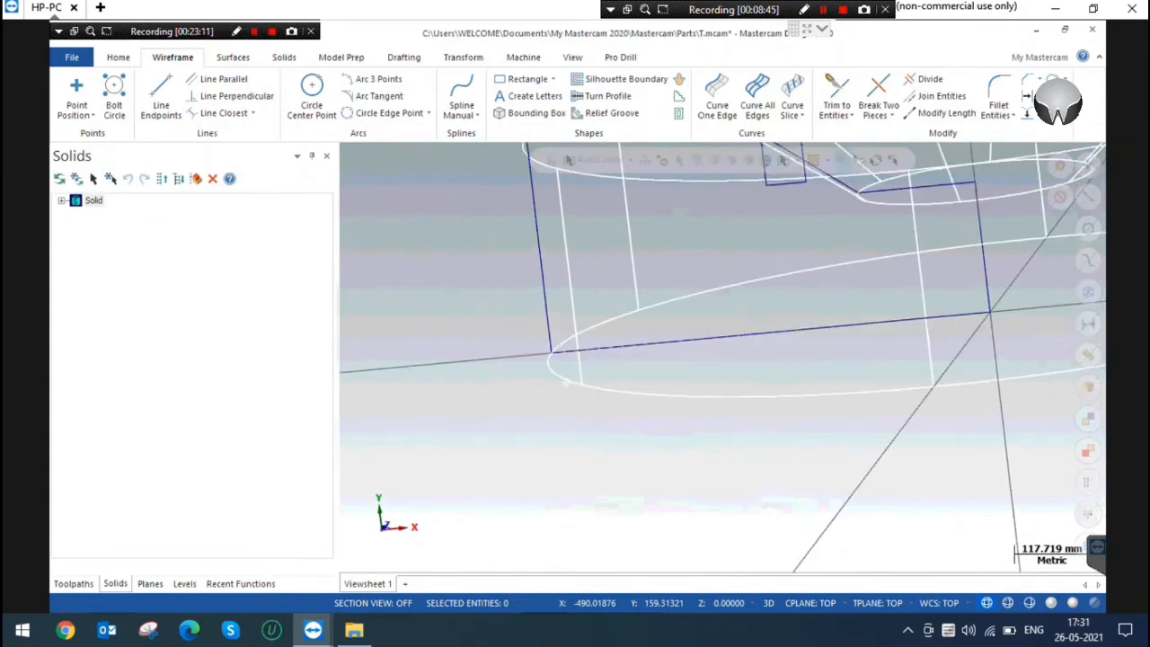
click(473, 287)
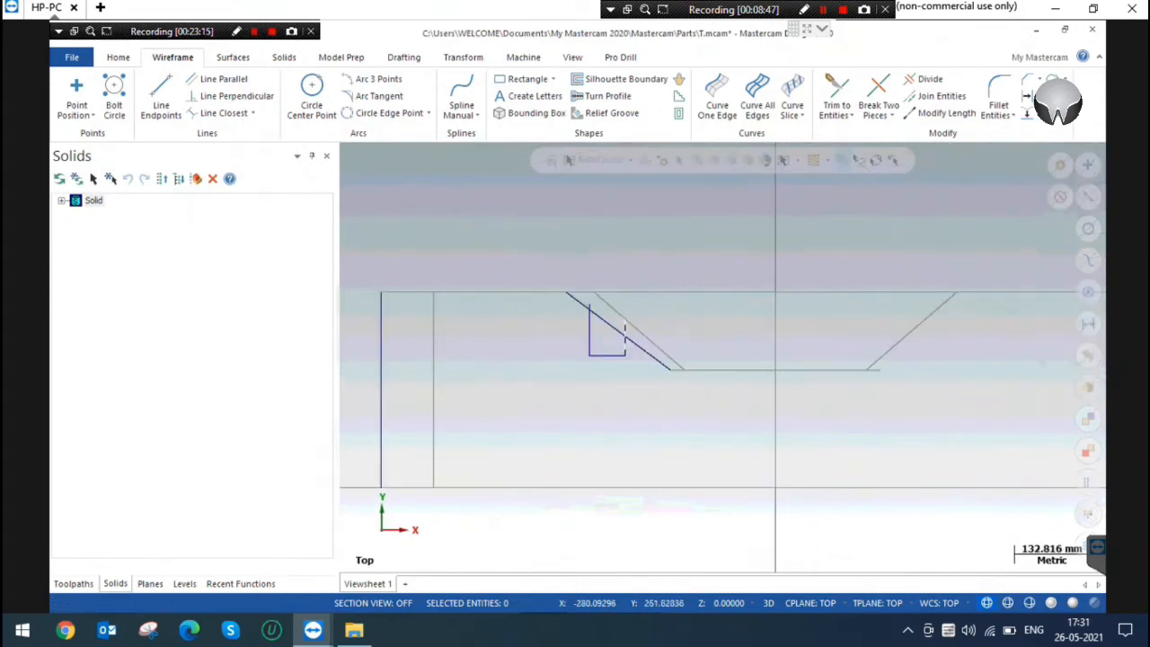
scroll(759, 286, down, 1)
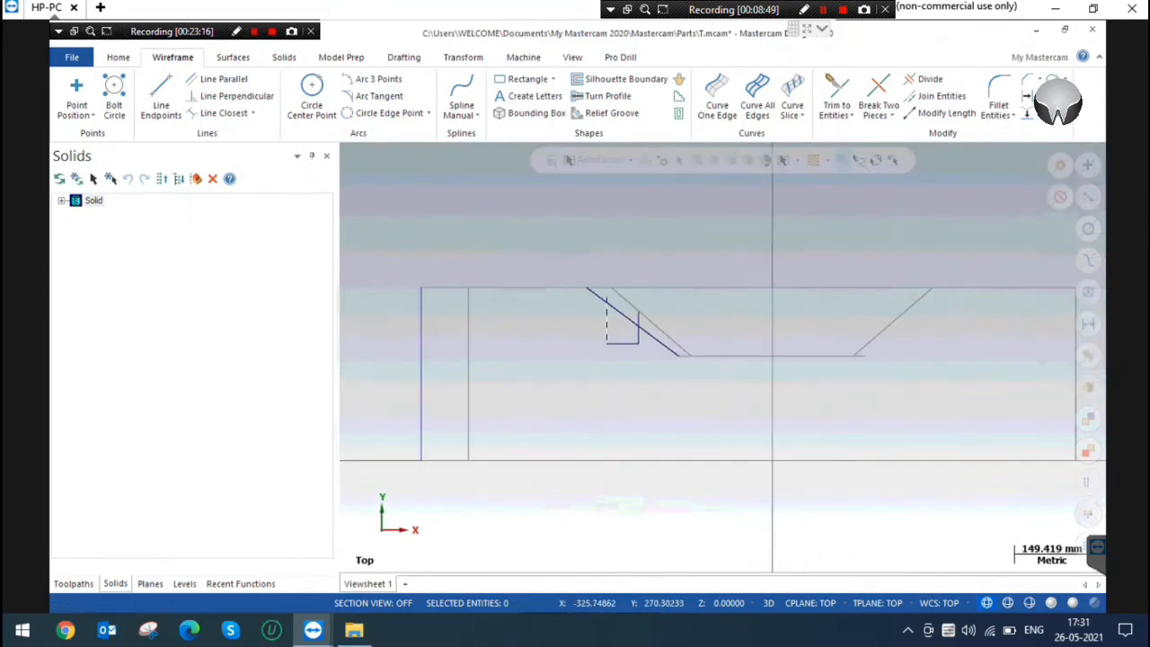
middle_drag(759, 234, 679, 364)
scroll(678, 367, down, 2)
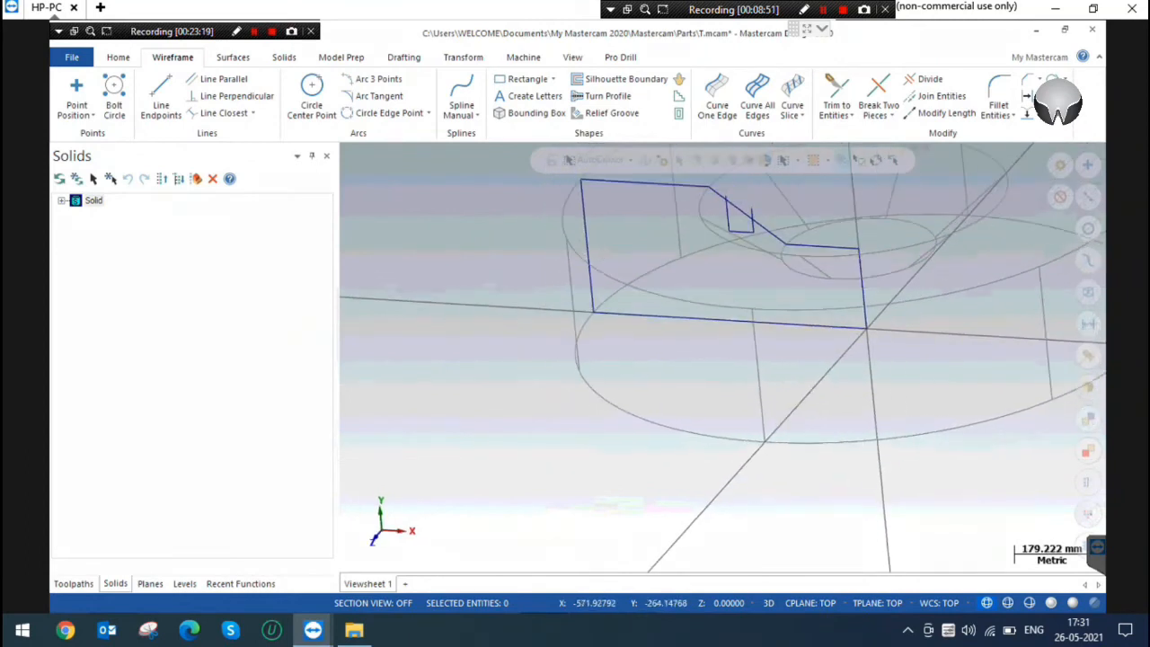
scroll(770, 199, up, 2)
scroll(729, 235, up, 3)
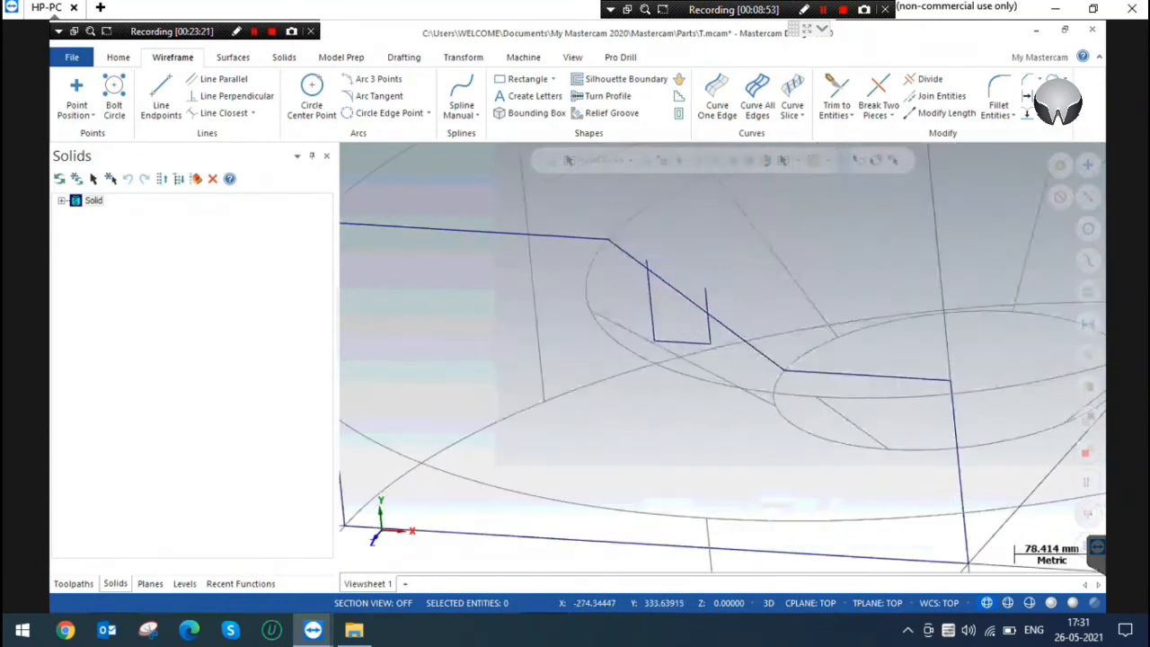
Try to trim the U's projecting line ends at the profile's sloped line with Trim to Entities.
scroll(663, 269, up, 4)
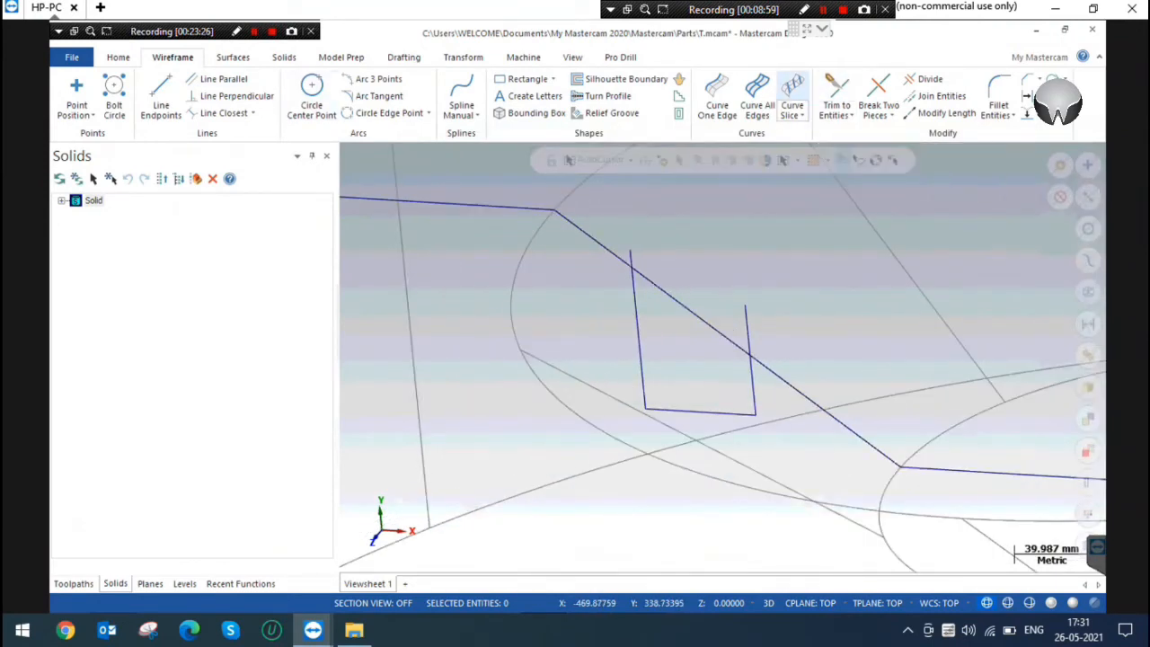
click(837, 93)
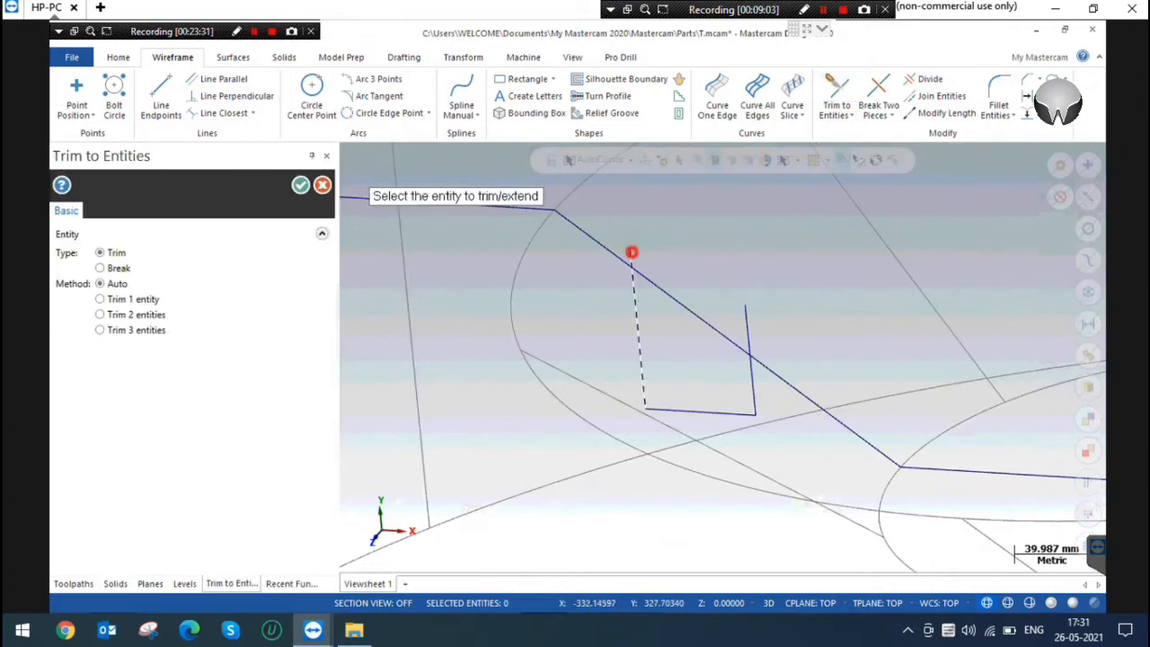
click(633, 260)
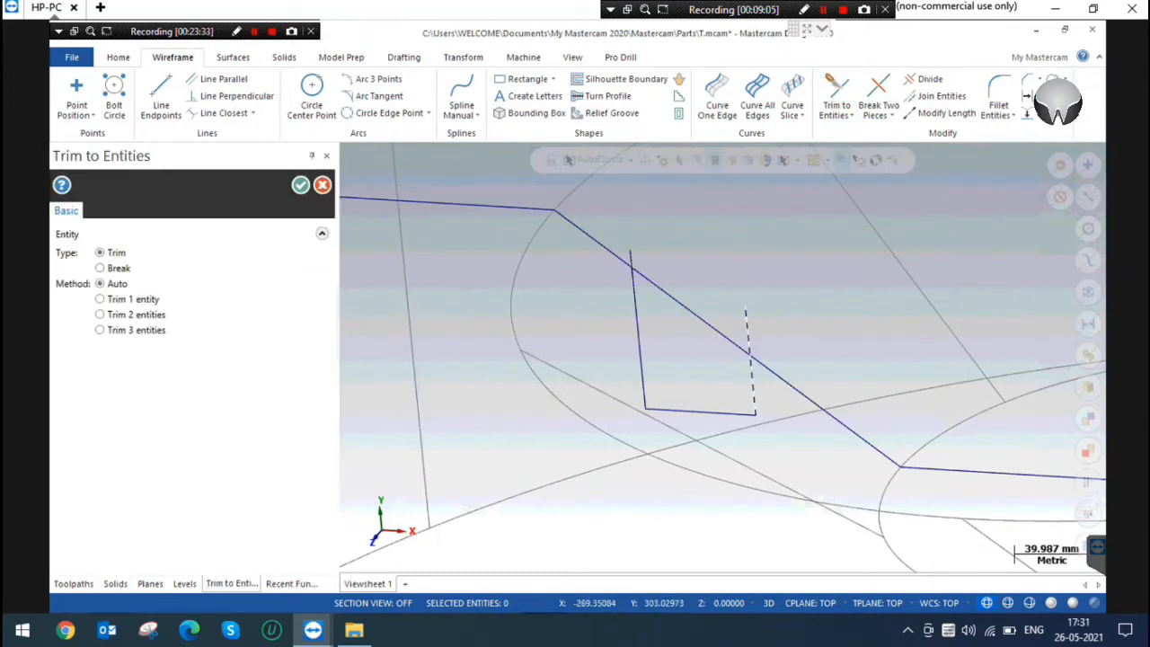
key(Escape)
click(930, 78)
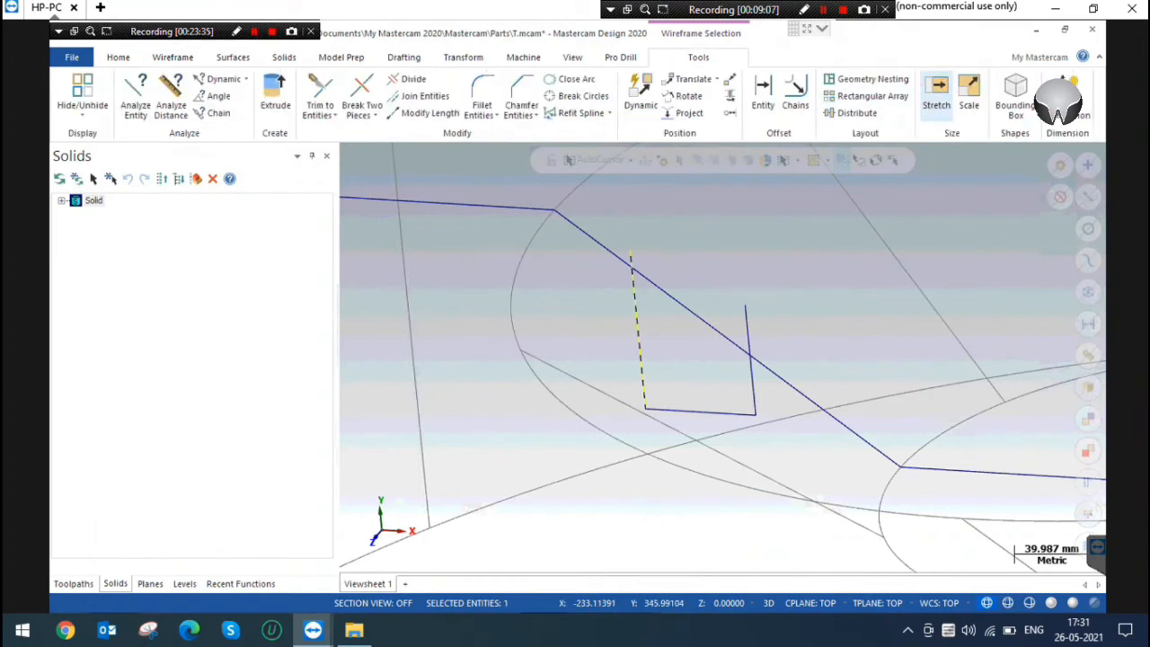
click(162, 96)
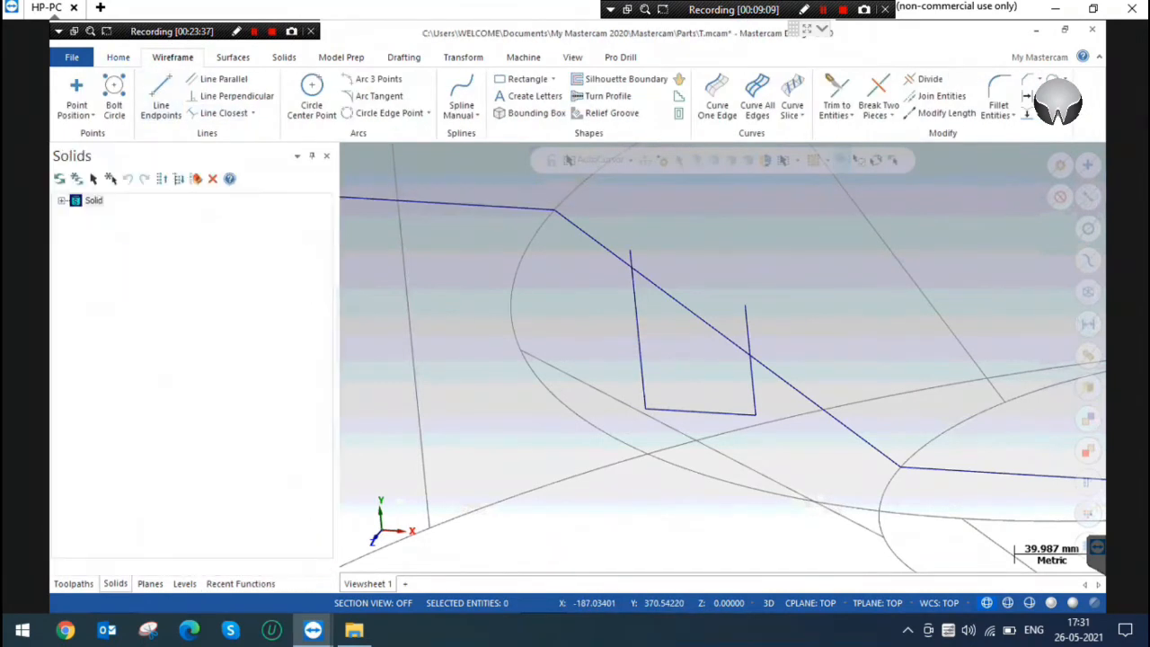
Trim off the ends of the groove profile's two upright lines that extend above the sloped line, using Divide.
click(117, 57)
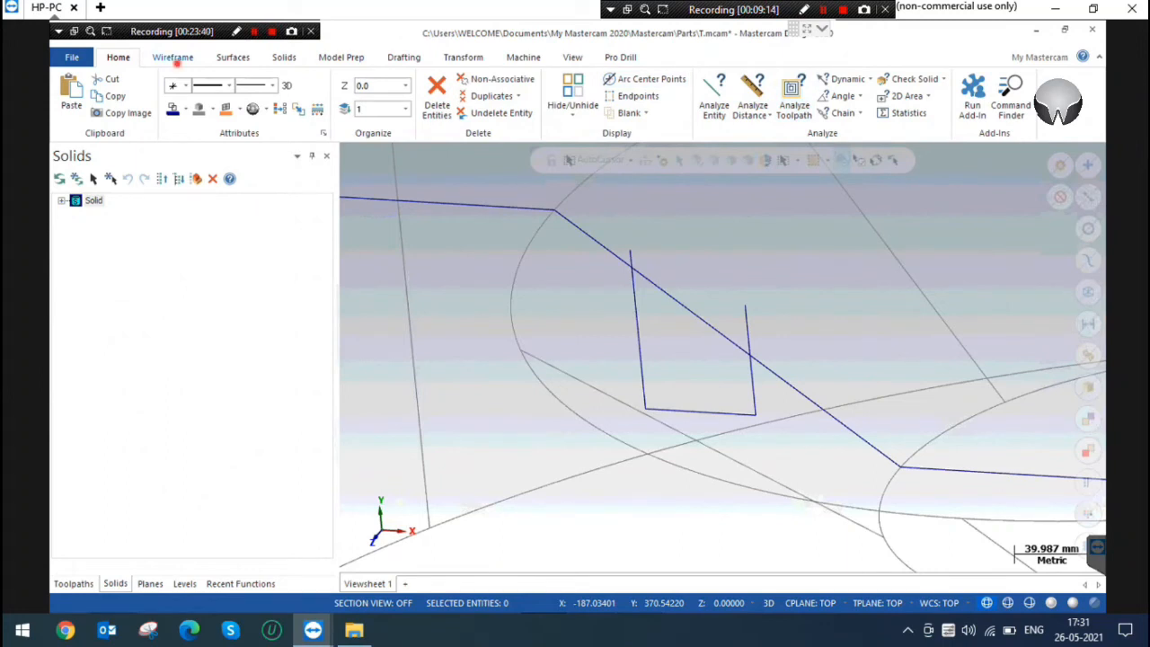
click(173, 56)
click(925, 79)
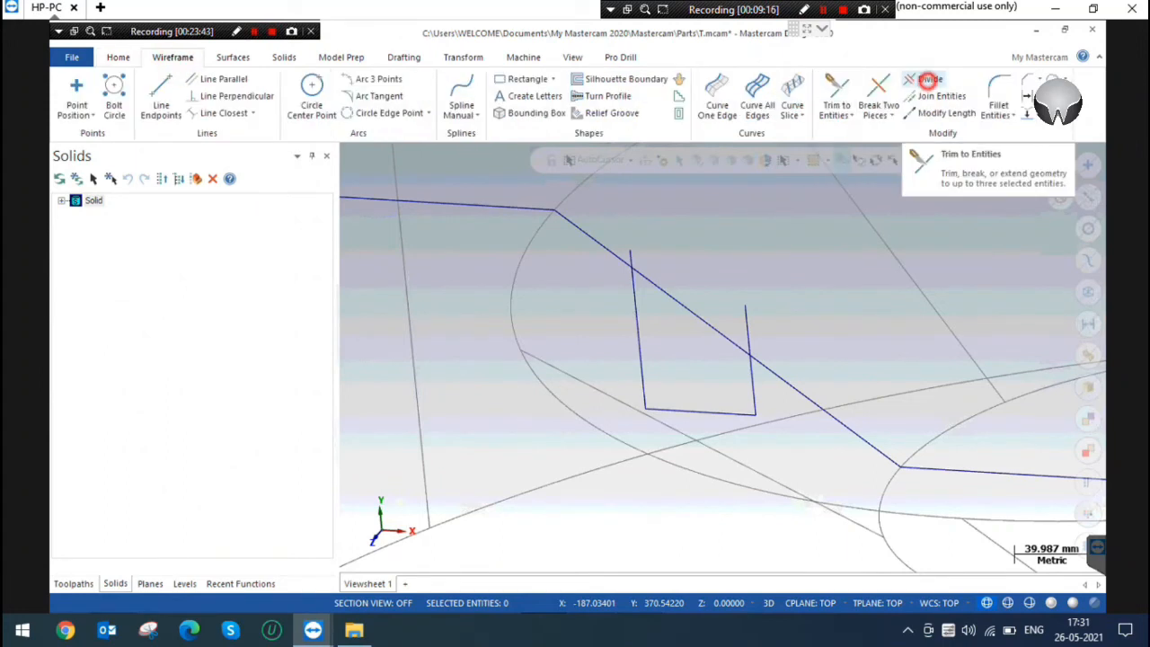
click(631, 255)
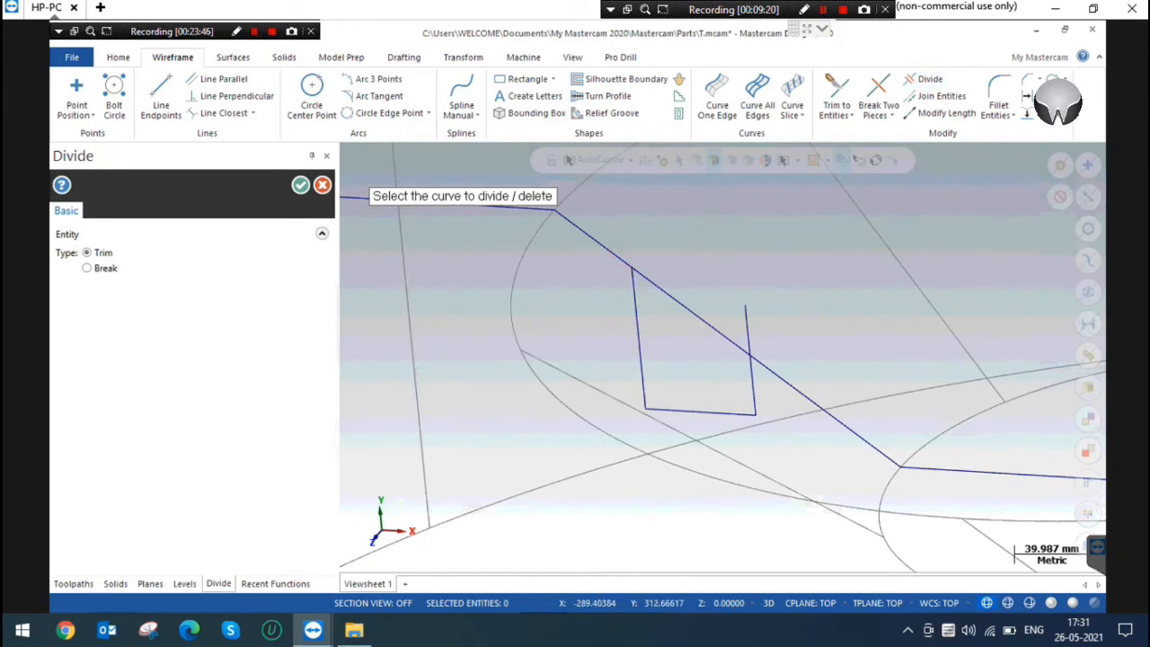
click(746, 316)
click(300, 184)
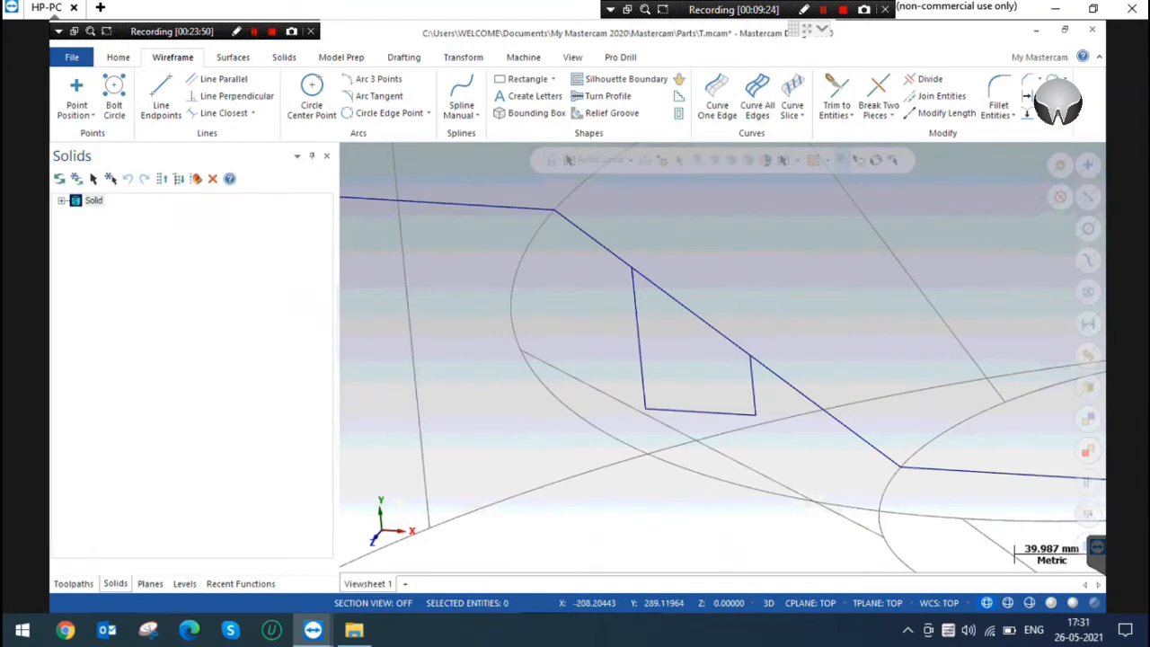
Draw a line along the slope between the upper ends of the two upright lines to close the groove profile.
scroll(871, 347, down, 2)
click(161, 98)
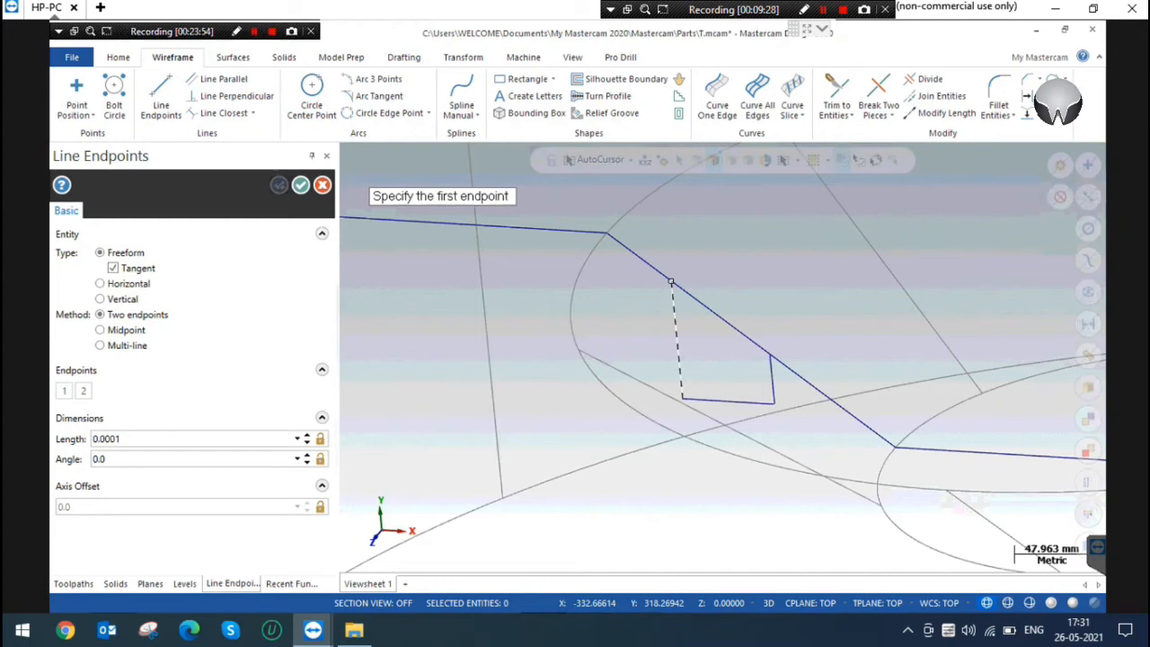
click(670, 282)
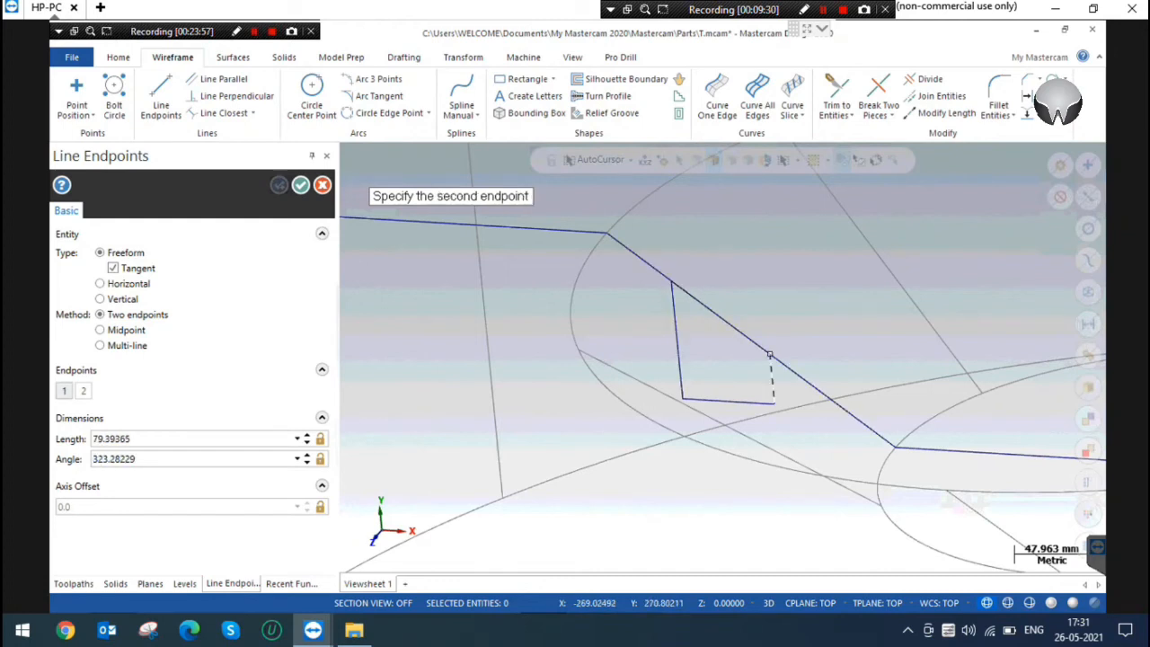
click(769, 354)
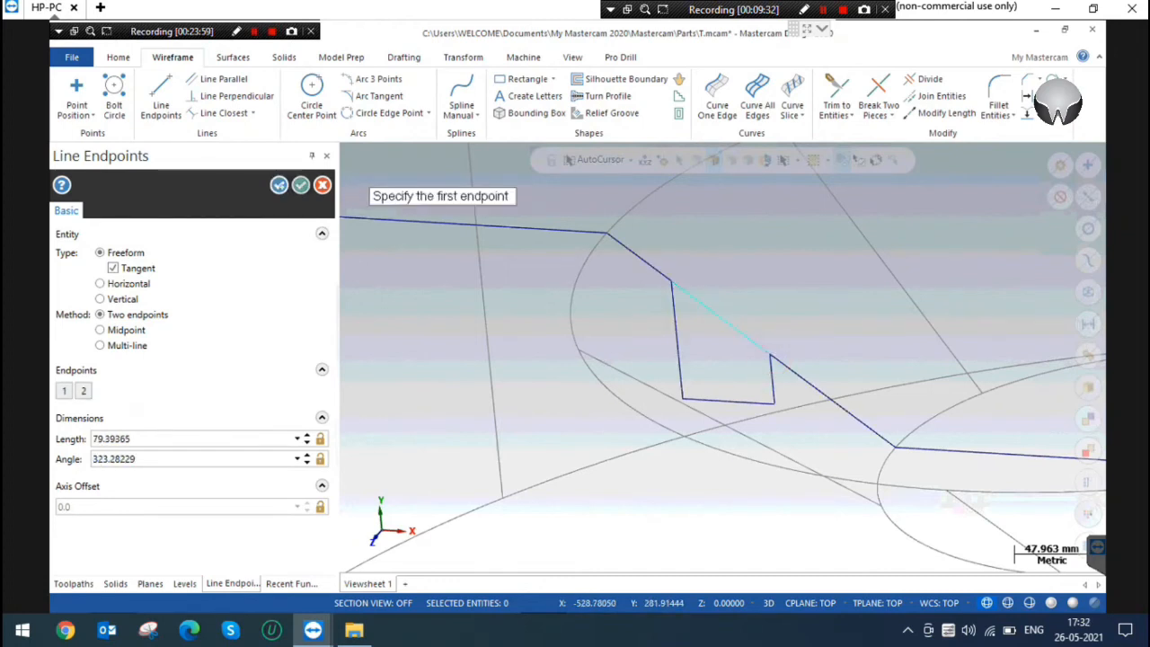
click(300, 184)
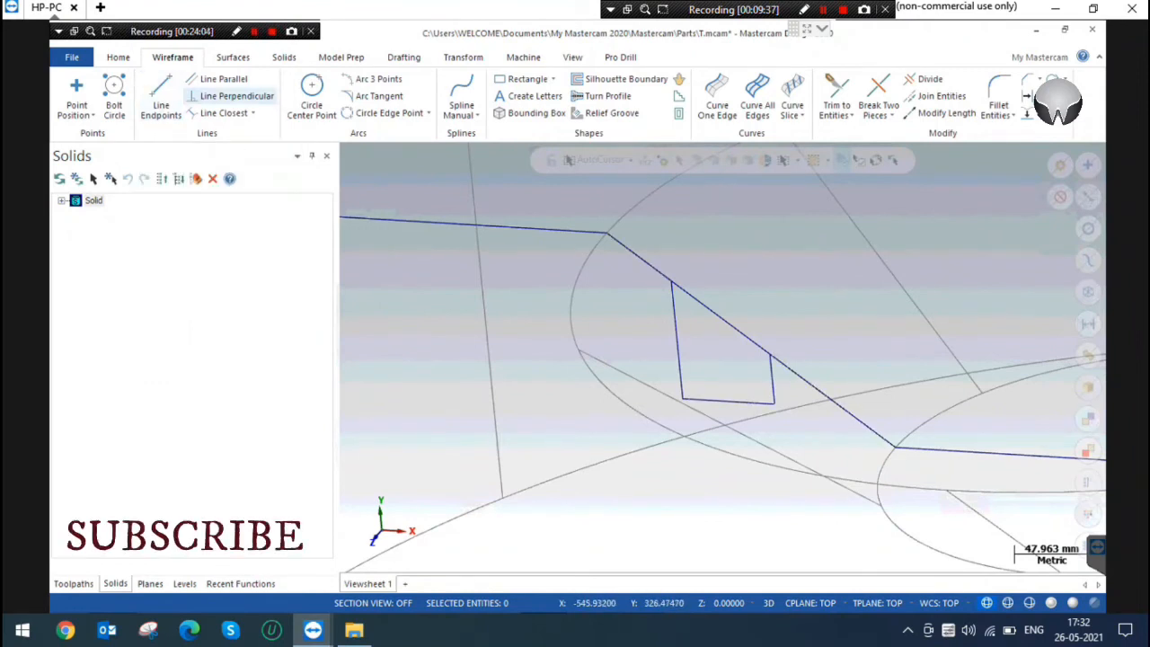
Set up a solid Revolve of the closed groove profile around the part's vertical centre line as a Cut body operation.
scroll(494, 303, down, 11)
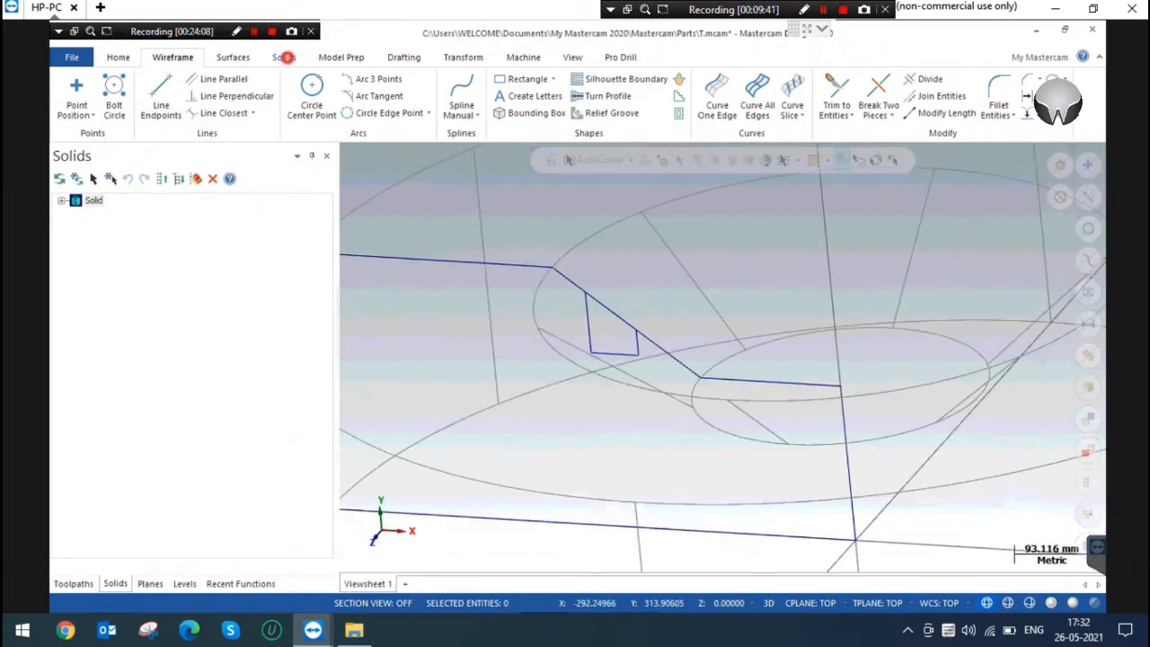
click(284, 56)
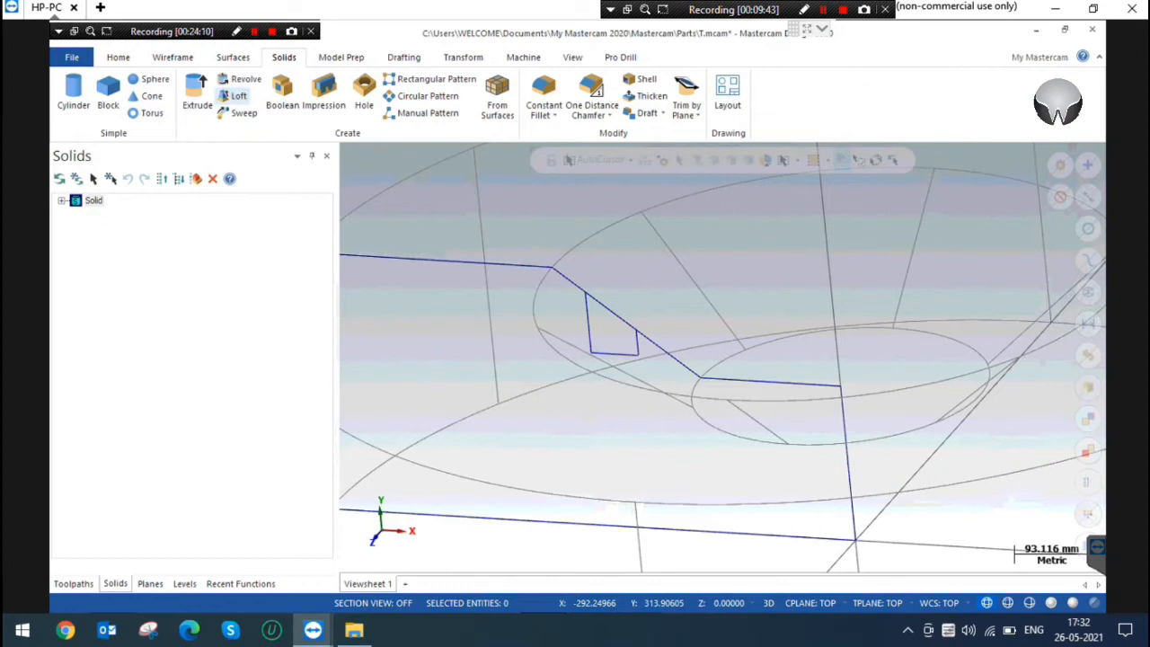
click(239, 79)
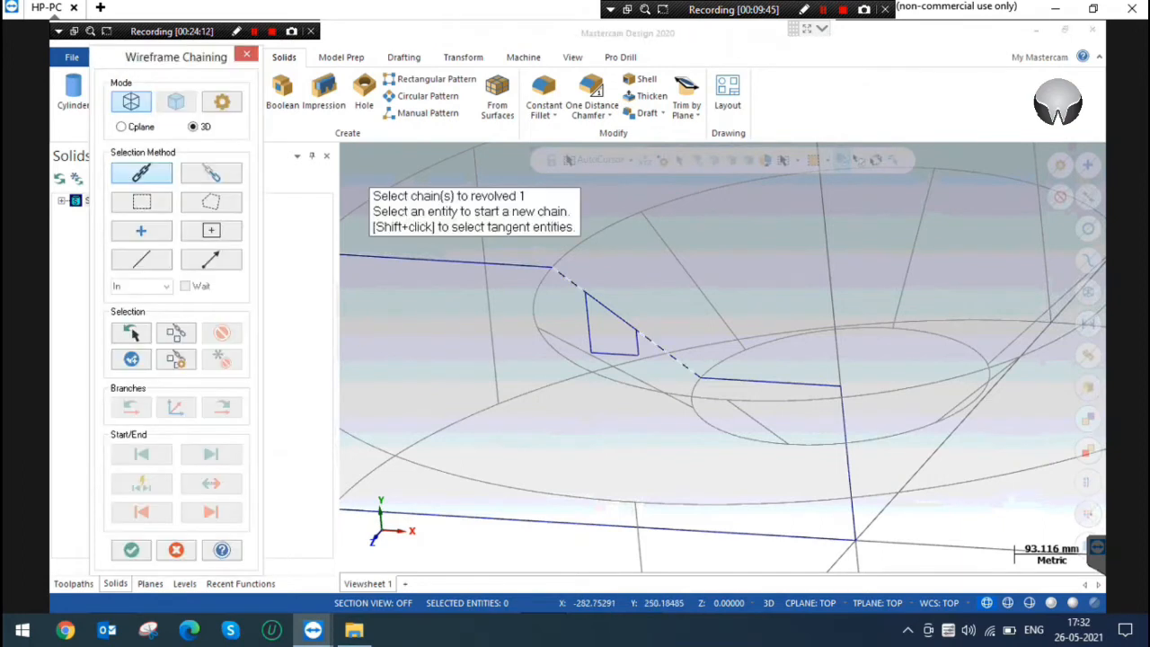
click(588, 319)
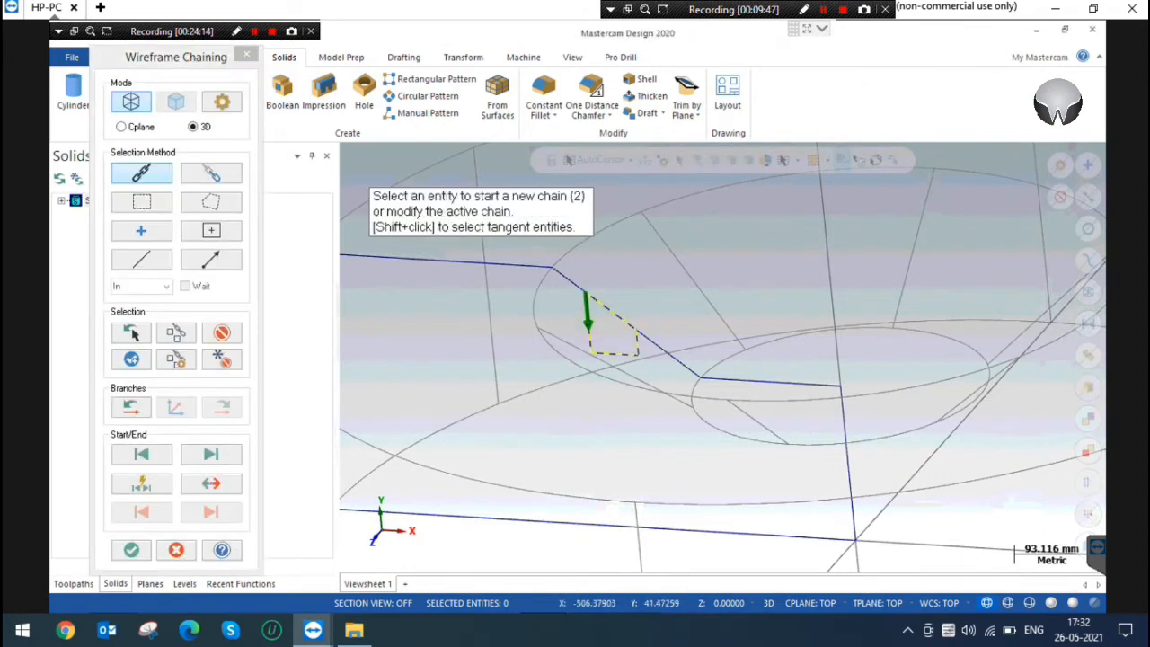
click(132, 549)
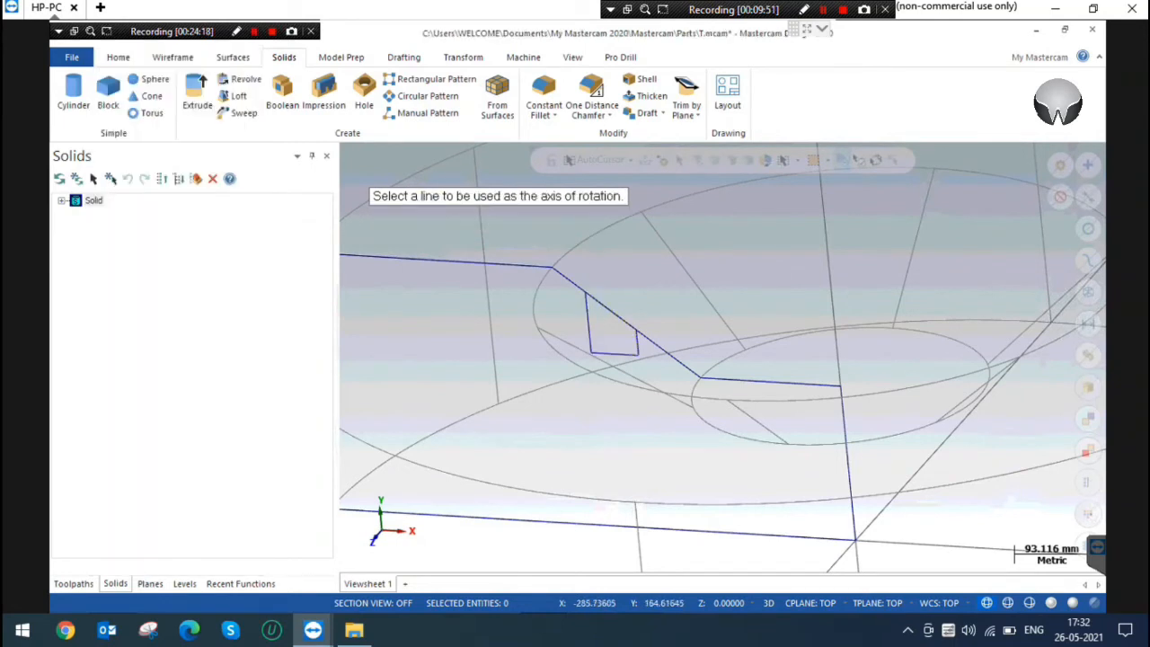
click(842, 418)
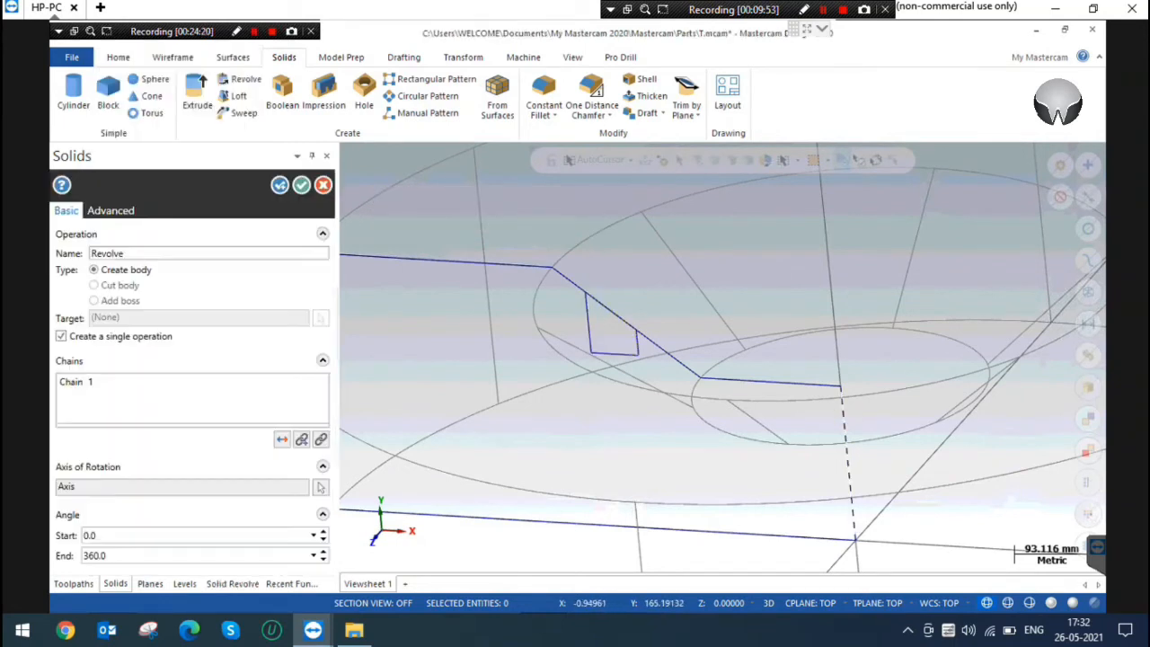
scroll(677, 412, down, 1)
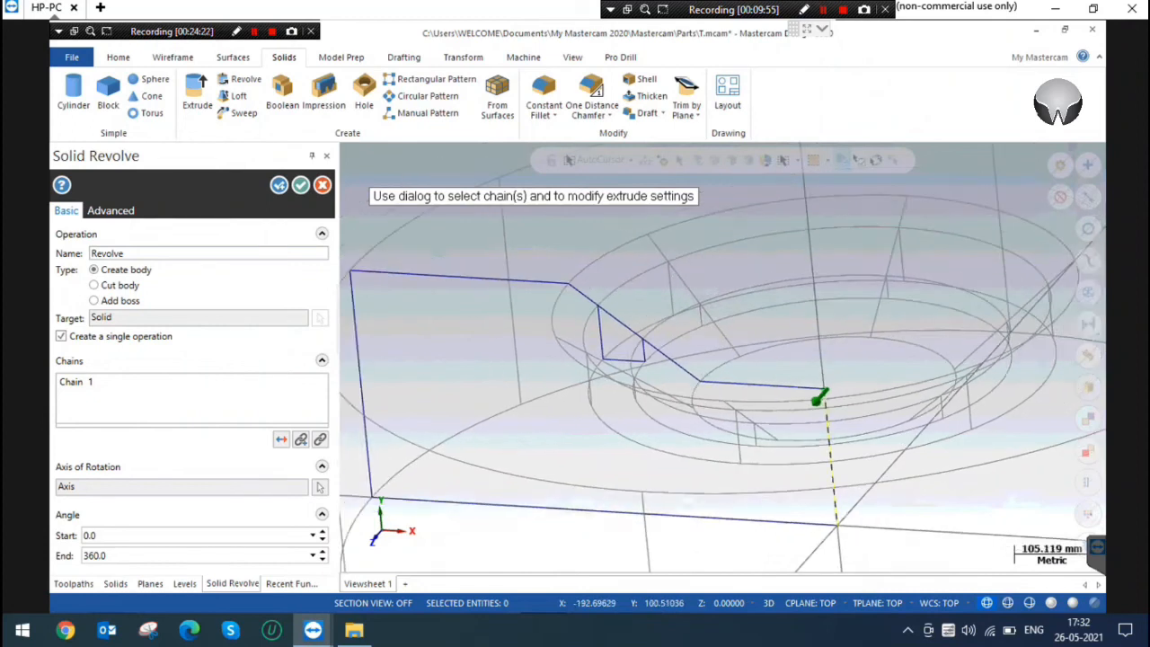
click(114, 283)
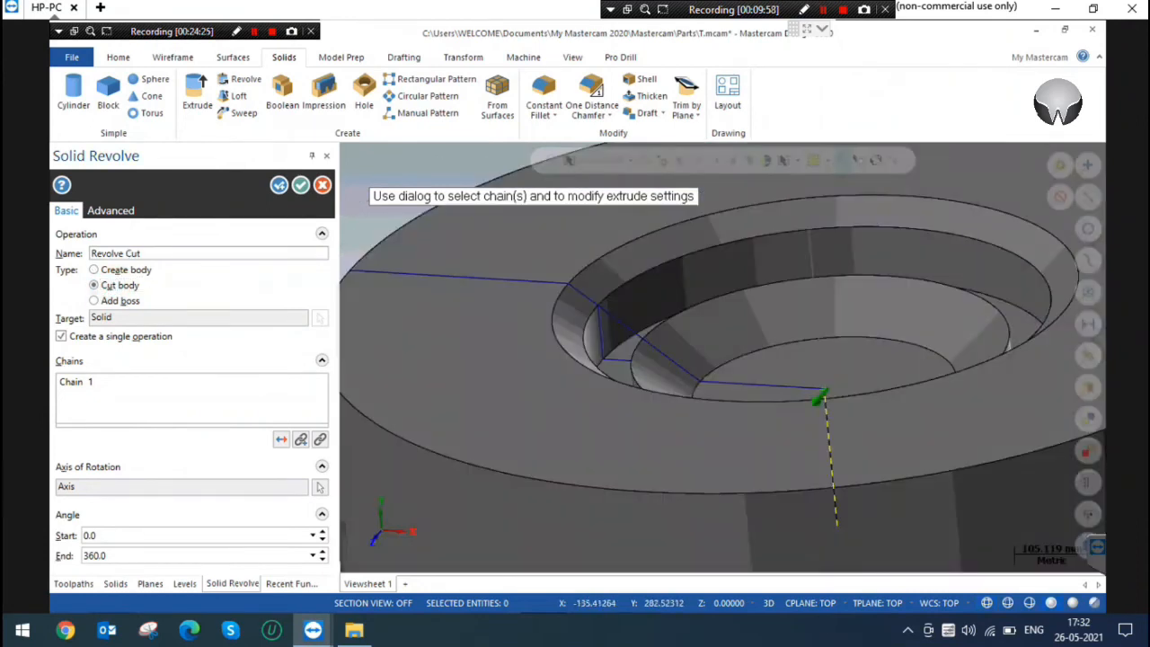
mouse_move(725, 350)
middle_down()
mouse_move(728, 401)
mouse_move(726, 352)
middle_up()
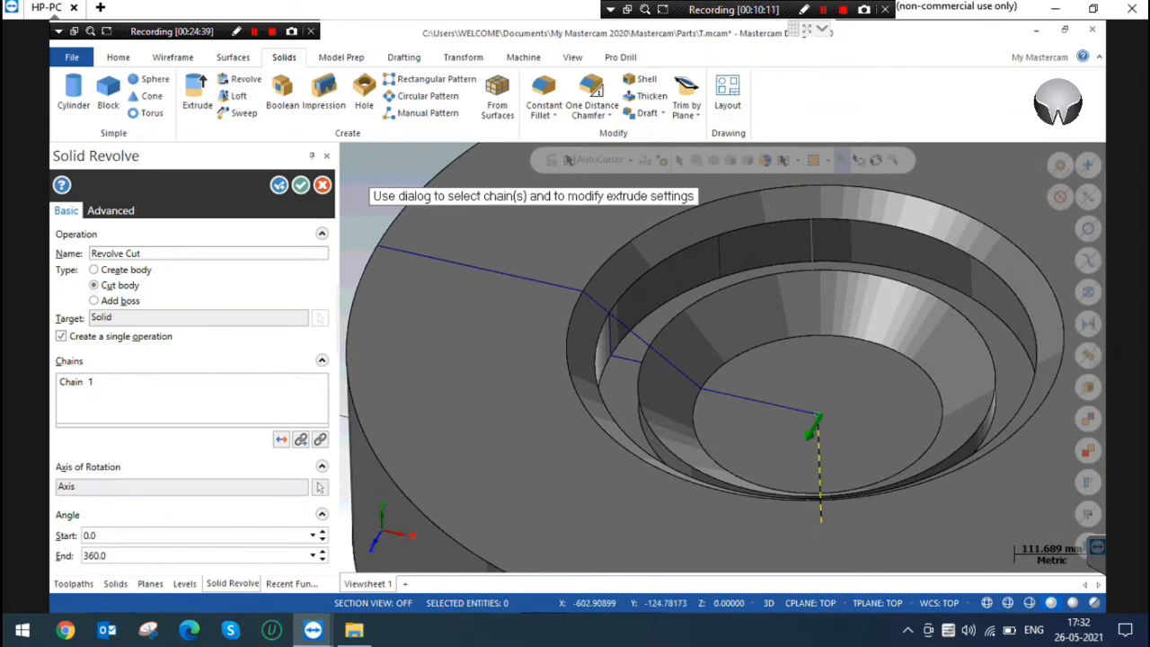
Try the groove profile's short upright line as the revolve cut's axis of rotation and preview it shaded.
click(319, 486)
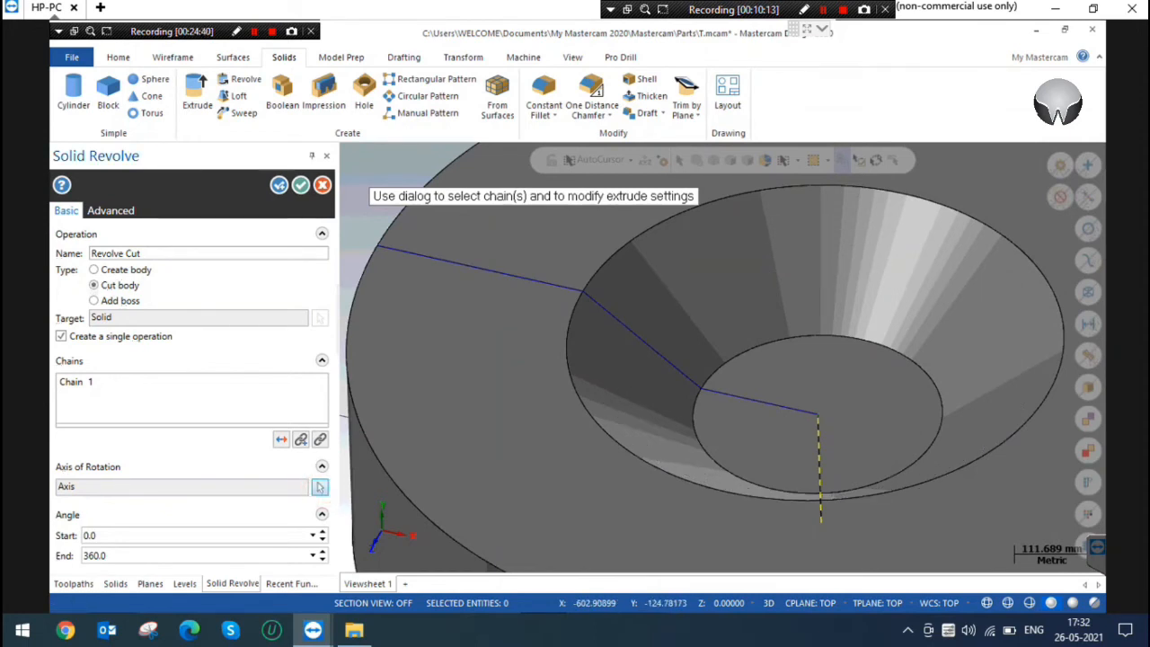
key(alt+s)
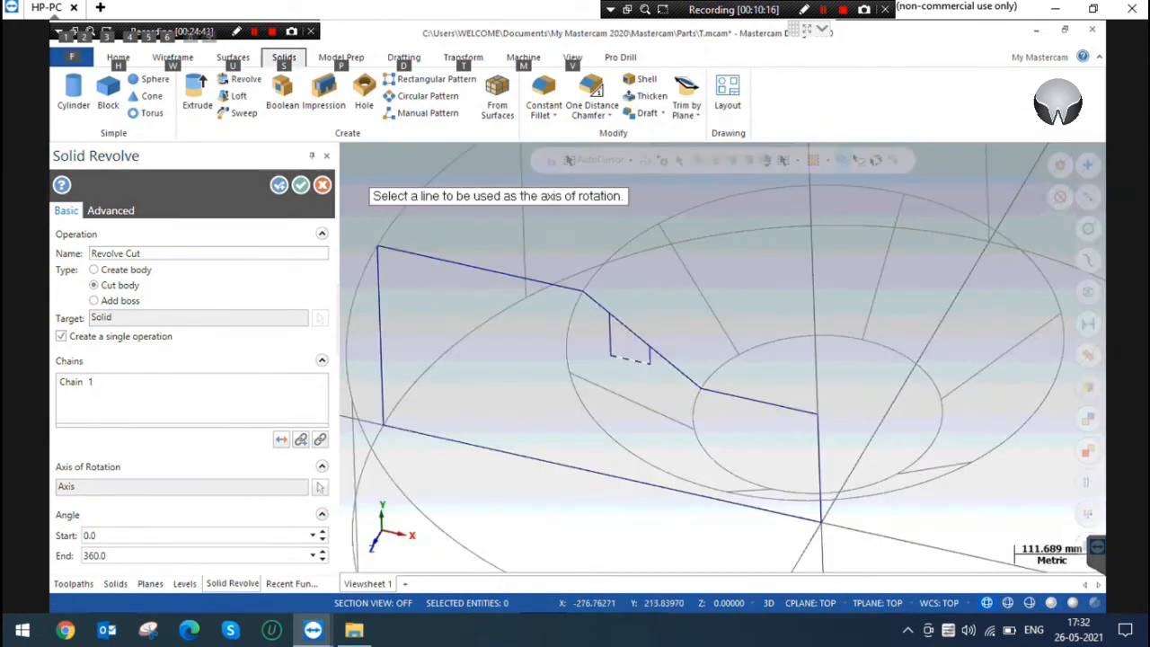
click(647, 358)
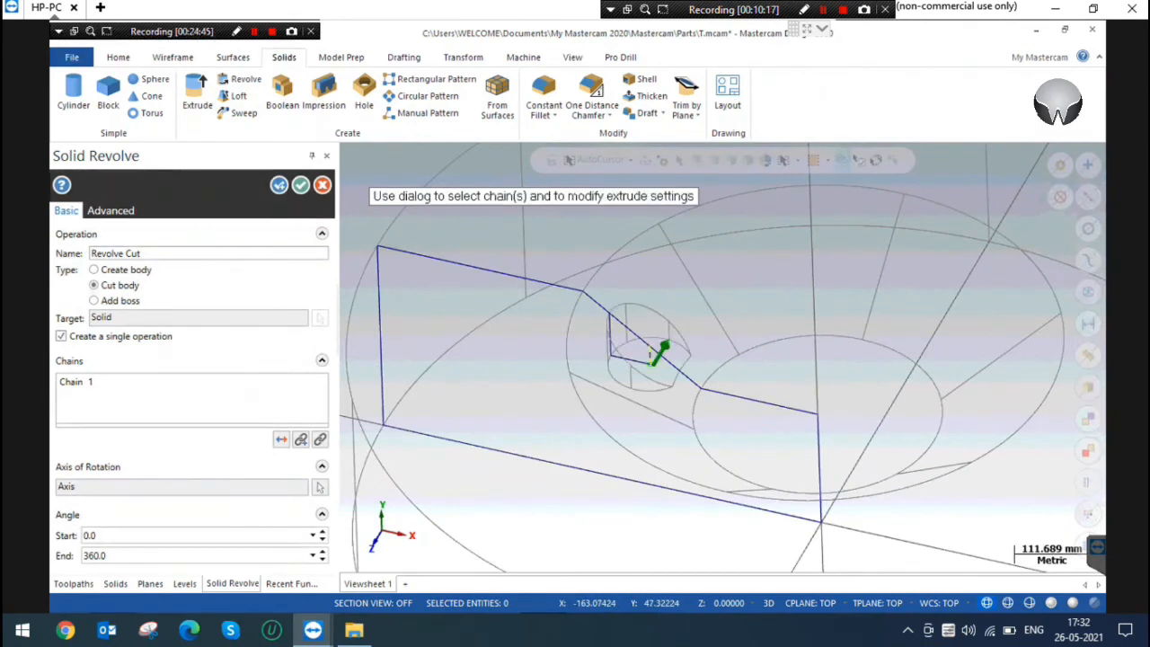
key(alt+s)
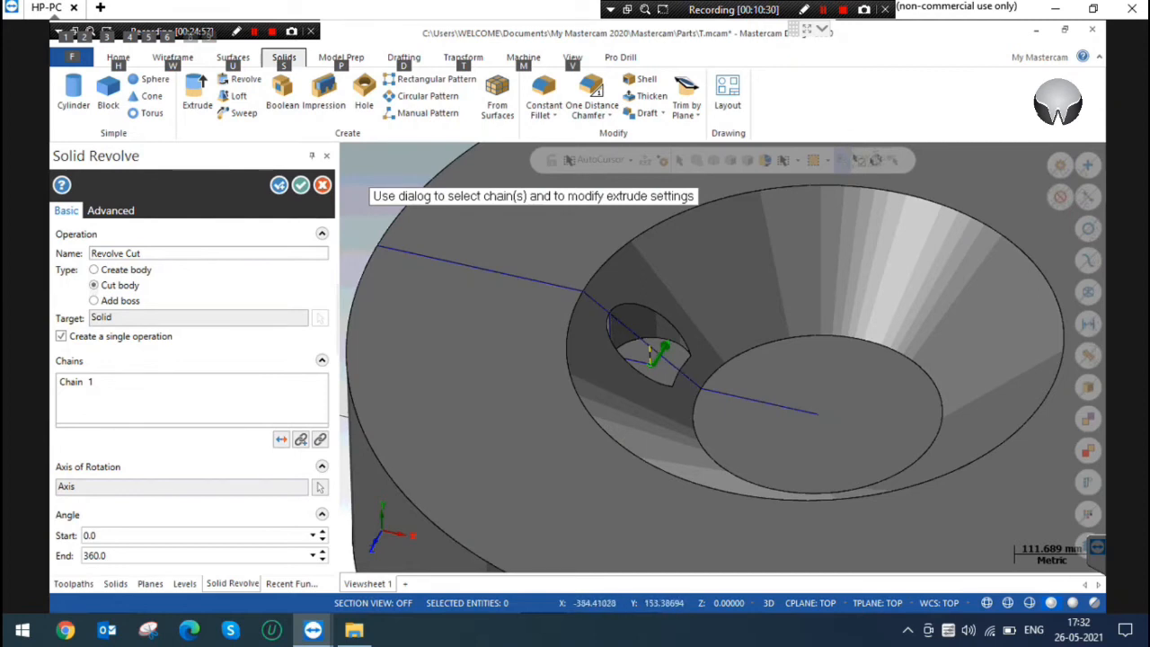
Reselect the part's vertical centre line as the axis of rotation and finish the revolve cut.
click(319, 486)
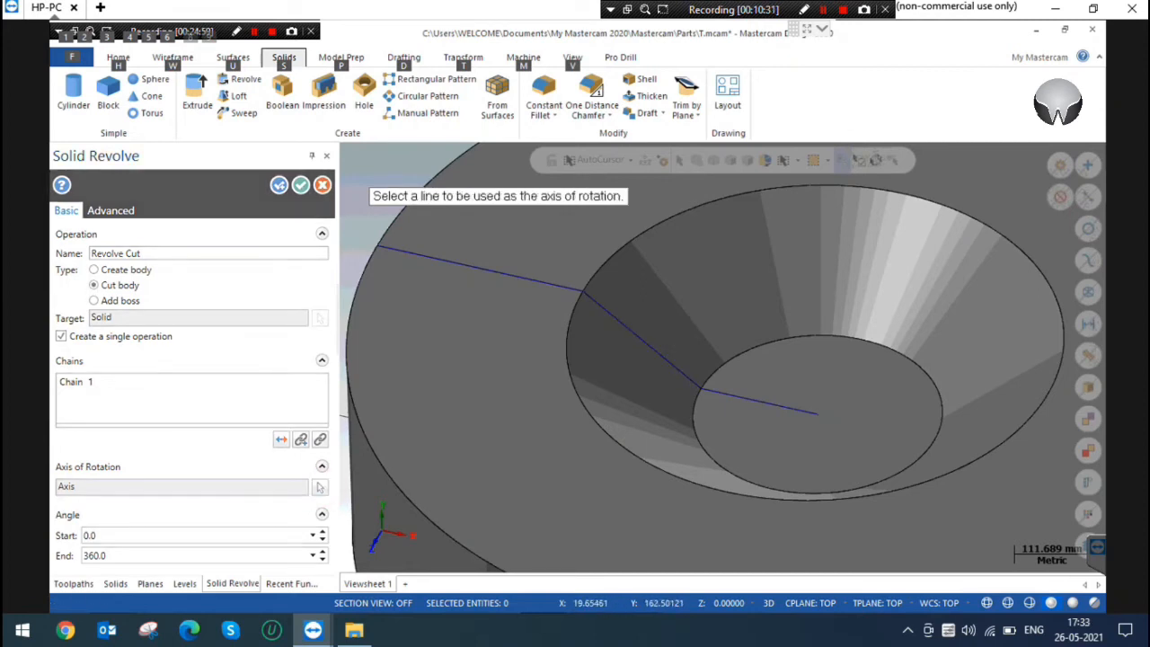
key(alt+s)
click(820, 440)
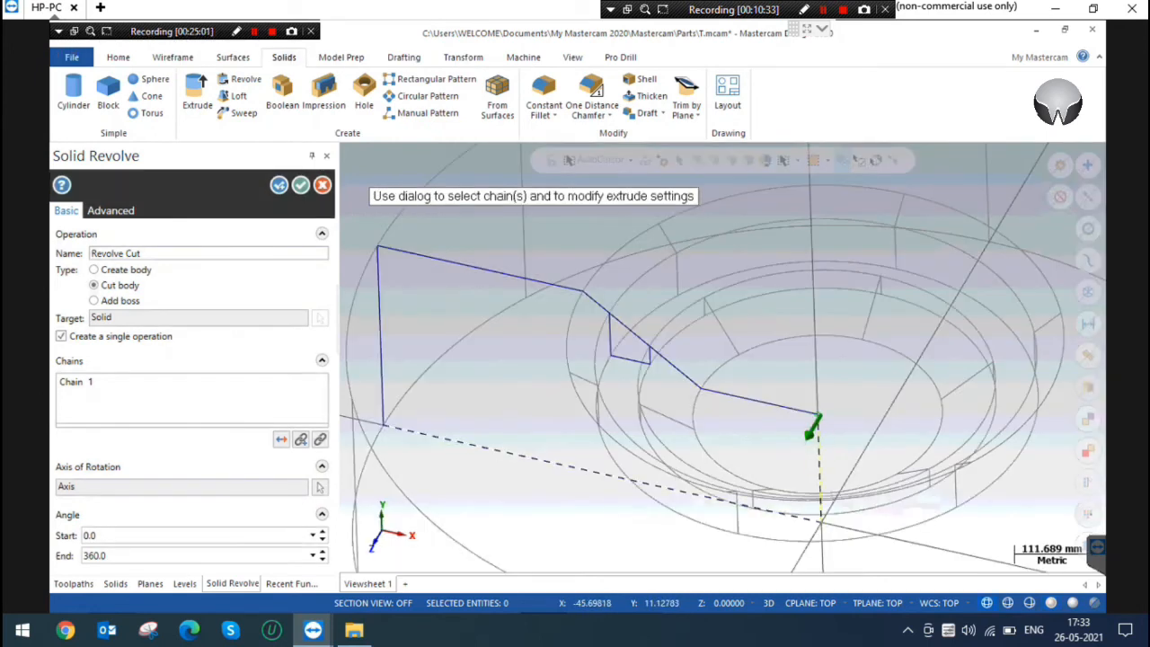
key(alt+s)
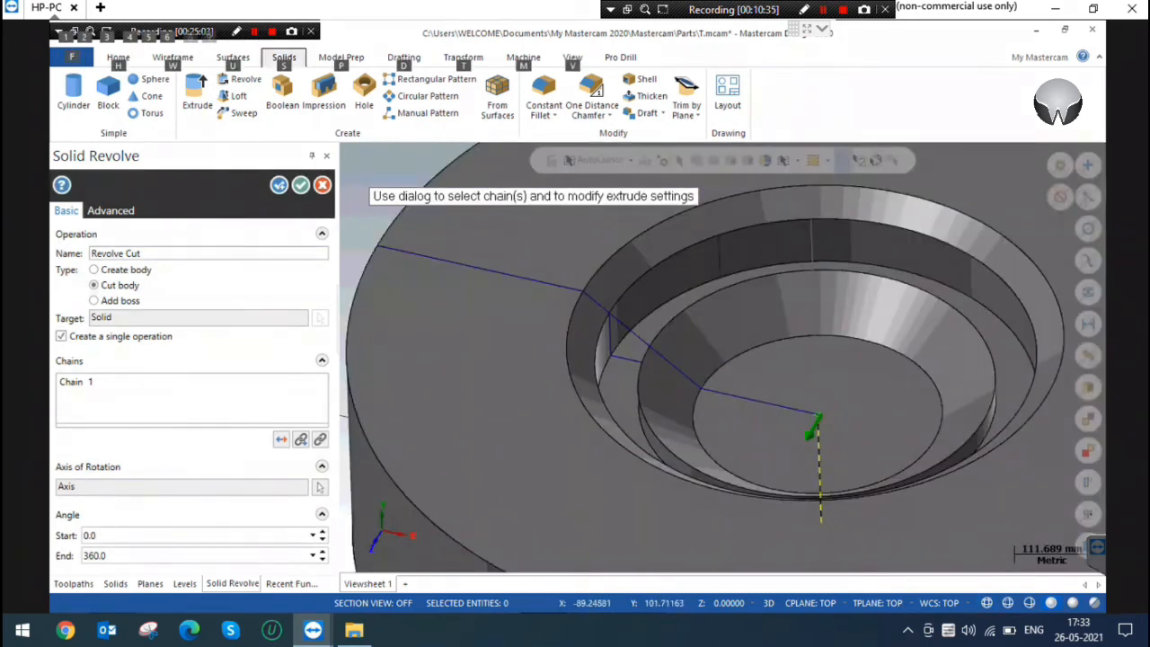
scroll(646, 379, down, 2)
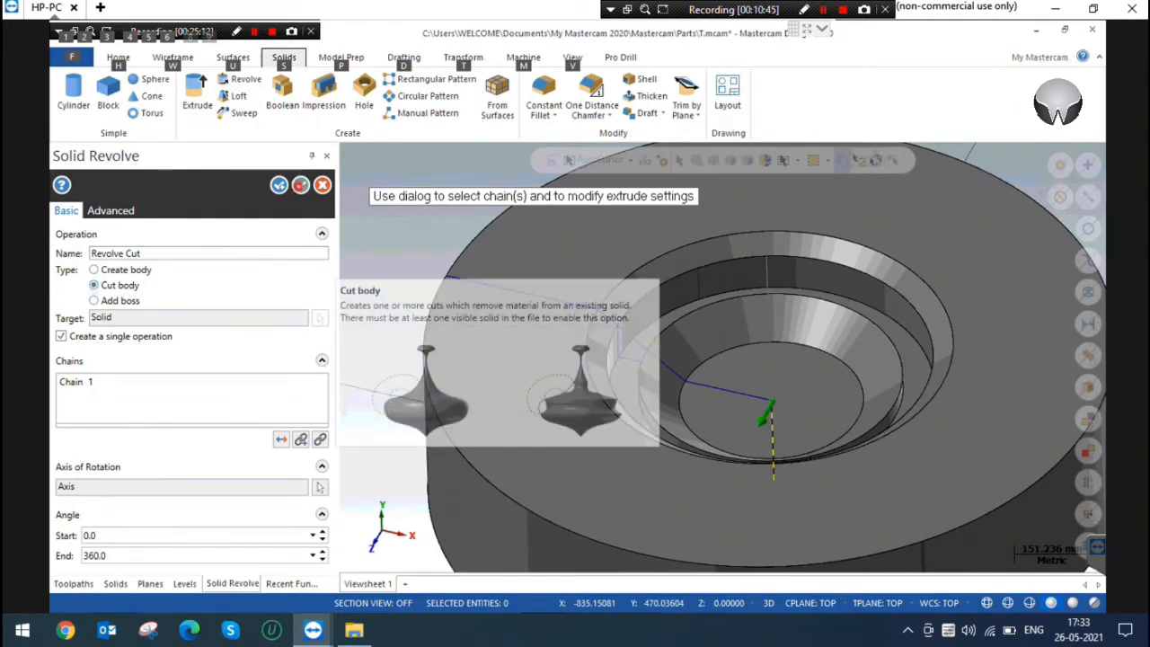
click(301, 185)
In the wireframe Top view, draw a circle about 125 mm in diameter across the upper horizontal line between the outer wall and the slope.
click(431, 217)
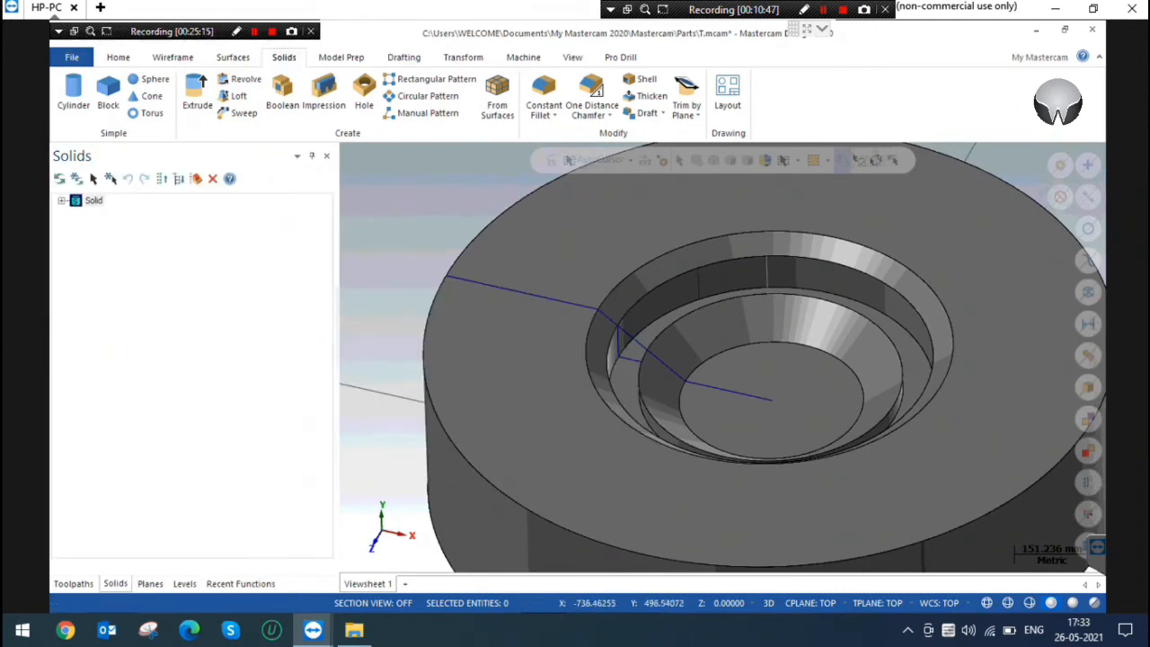
right_click(431, 218)
click(481, 298)
click(488, 231)
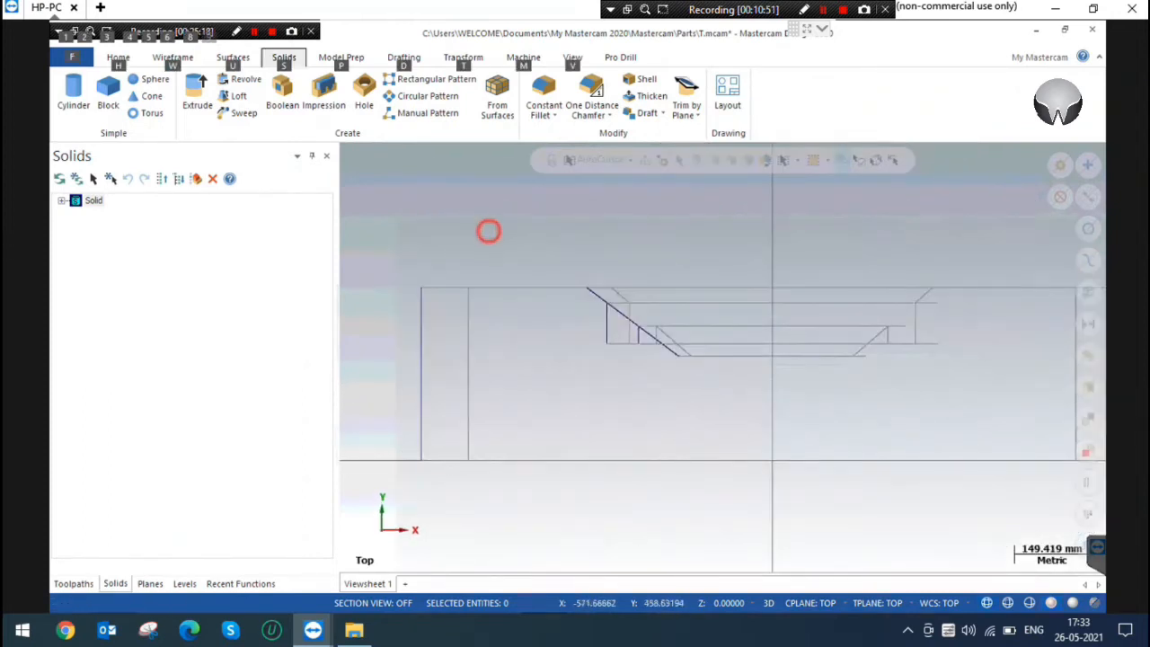
click(453, 235)
click(167, 61)
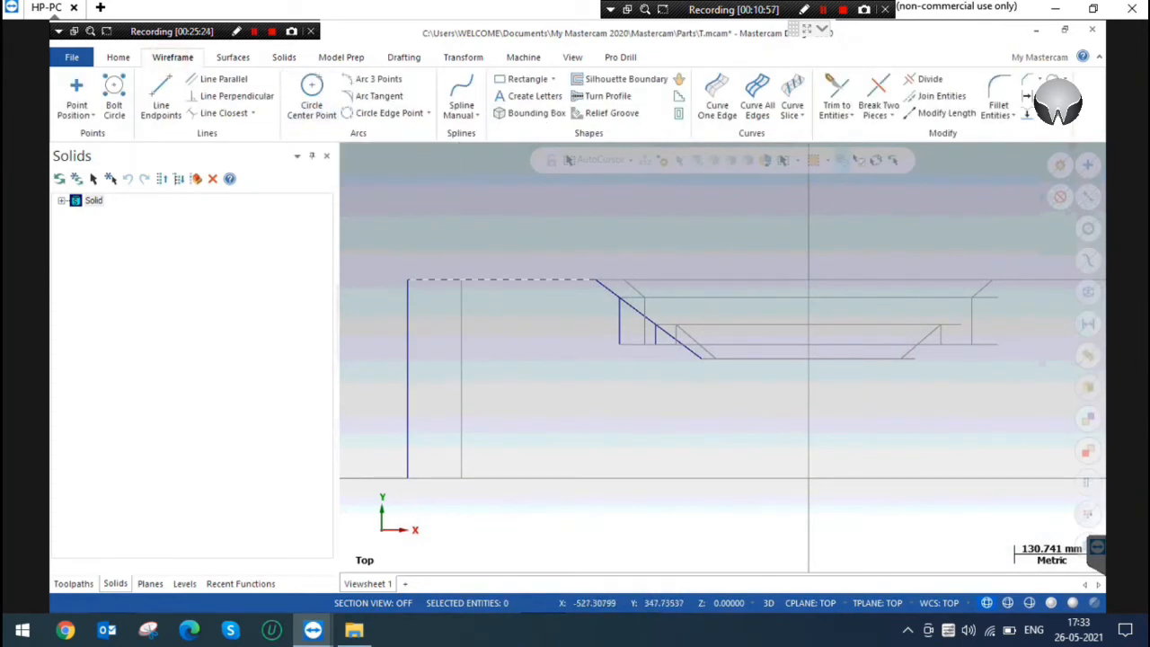
click(499, 279)
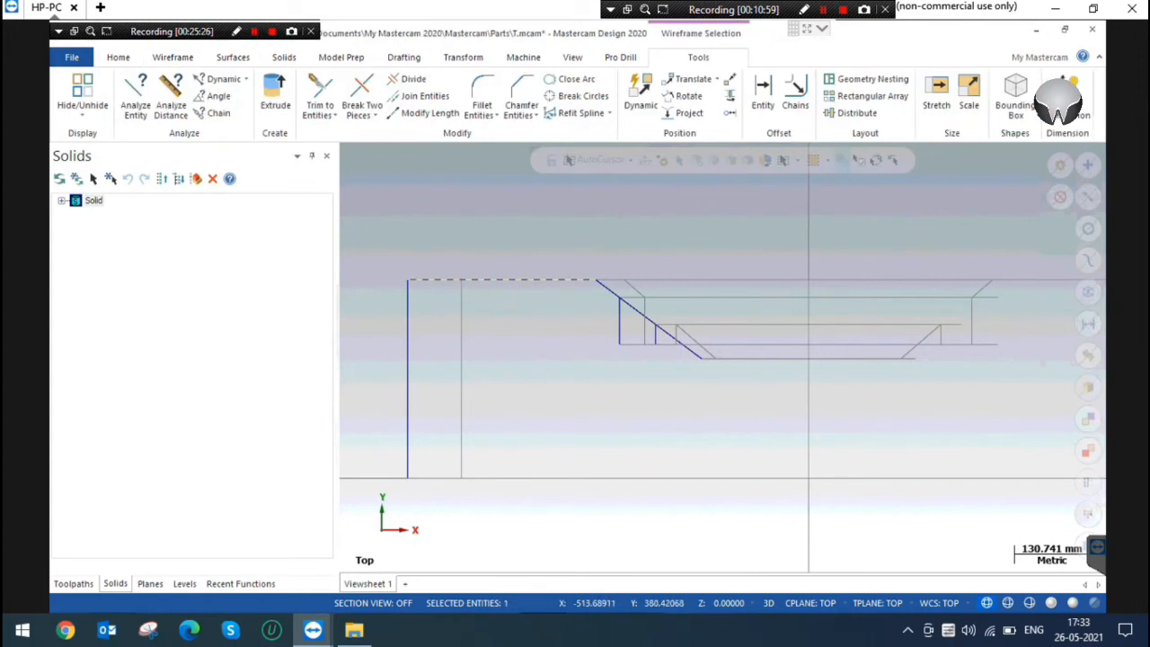
key(Escape)
click(312, 91)
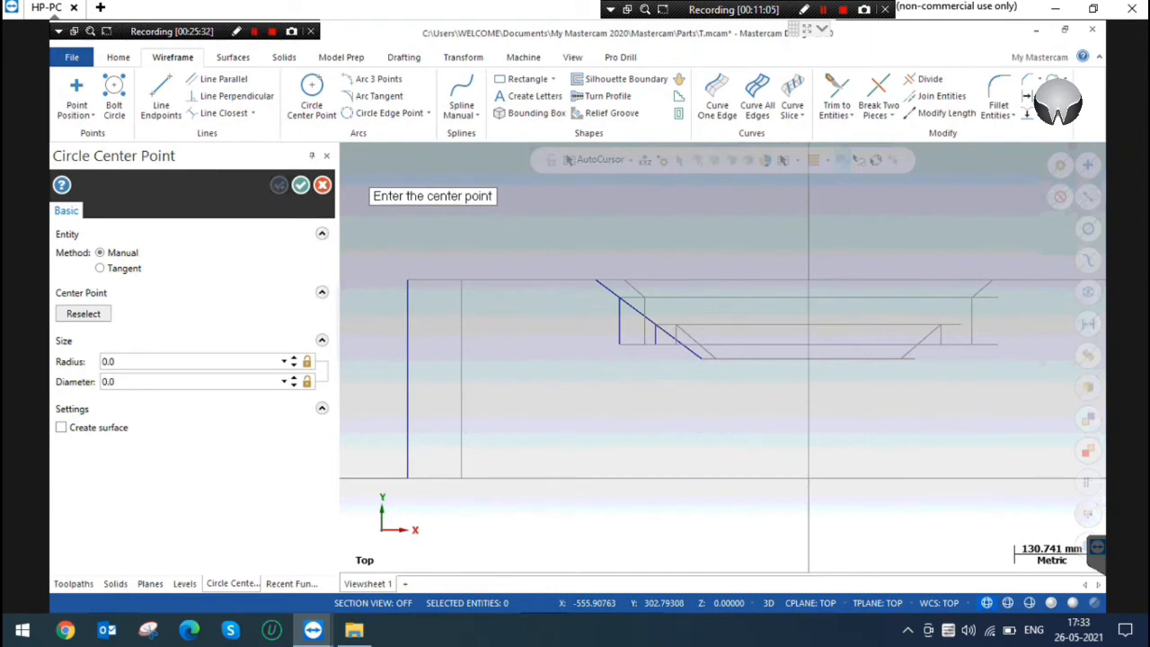
scroll(605, 311, down, 1)
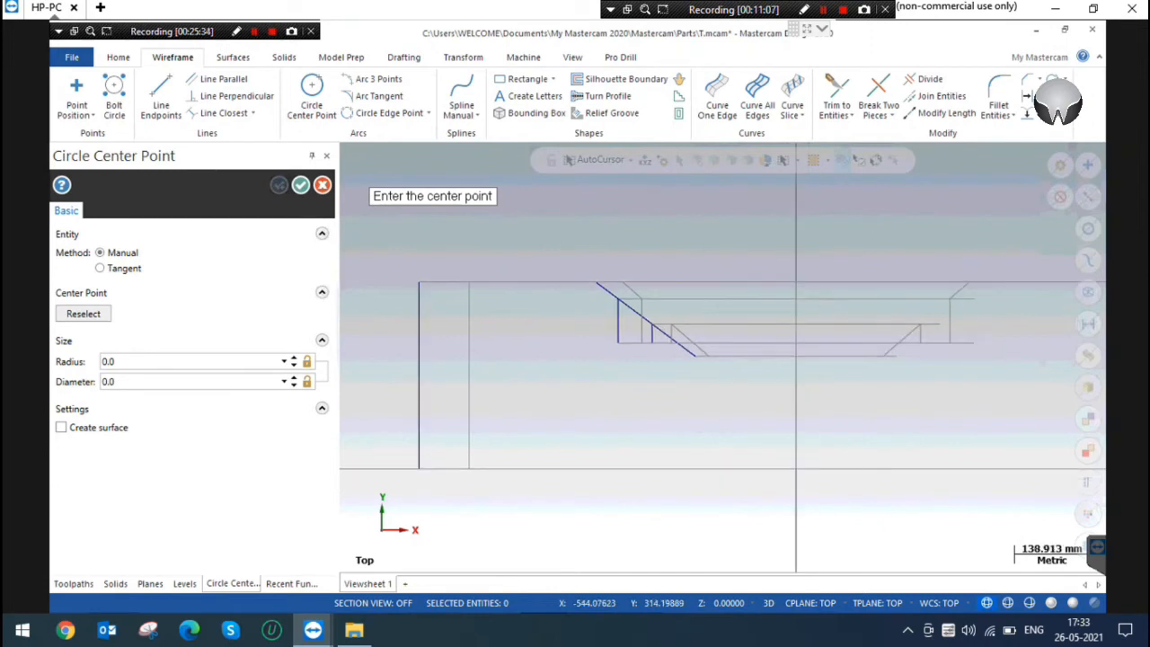
click(504, 287)
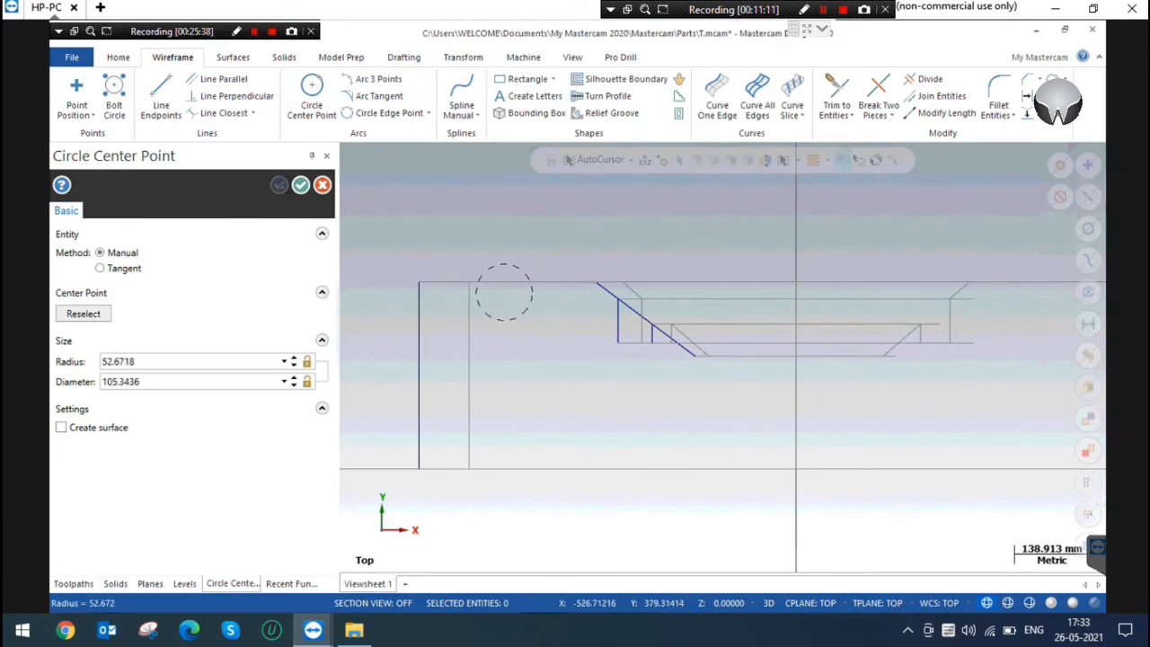
click(515, 260)
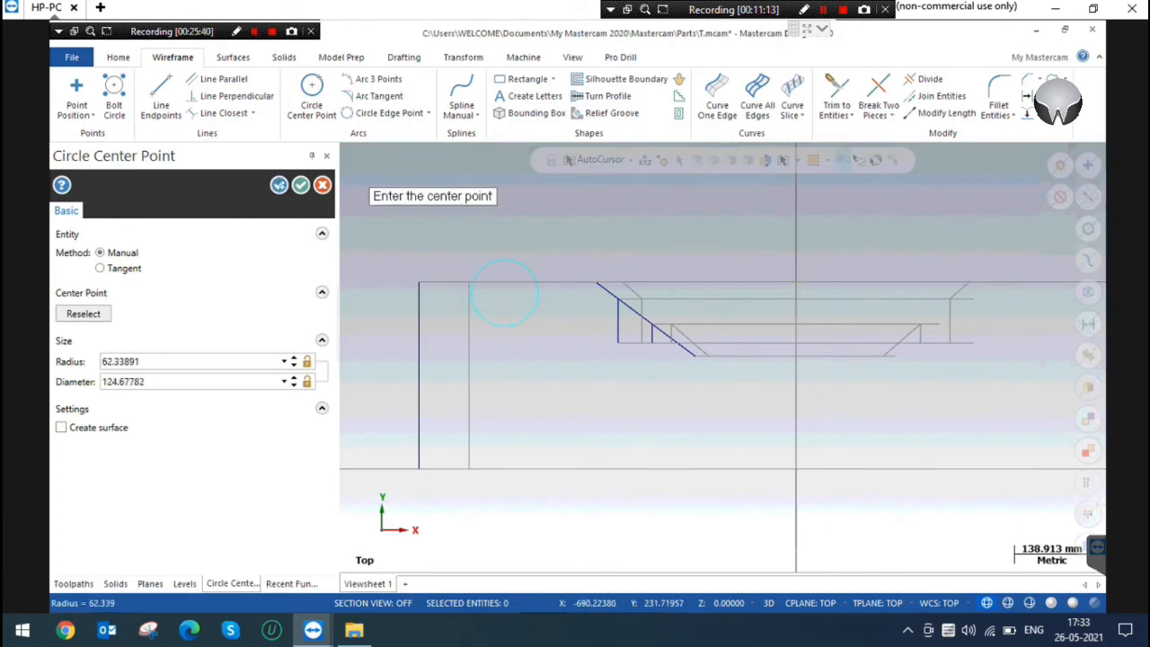
key(Escape)
Trim away the lower part of the circle below the upper horizontal line with Divide, keeping the upper arc.
middle_drag(629, 269, 404, 215)
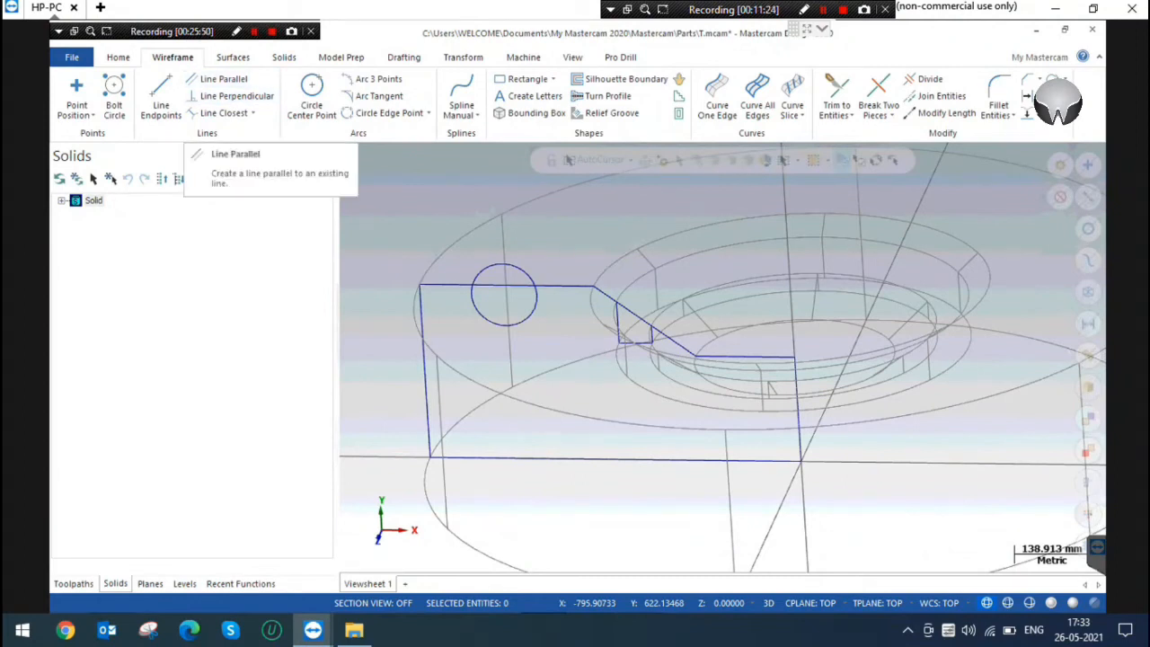
click(930, 79)
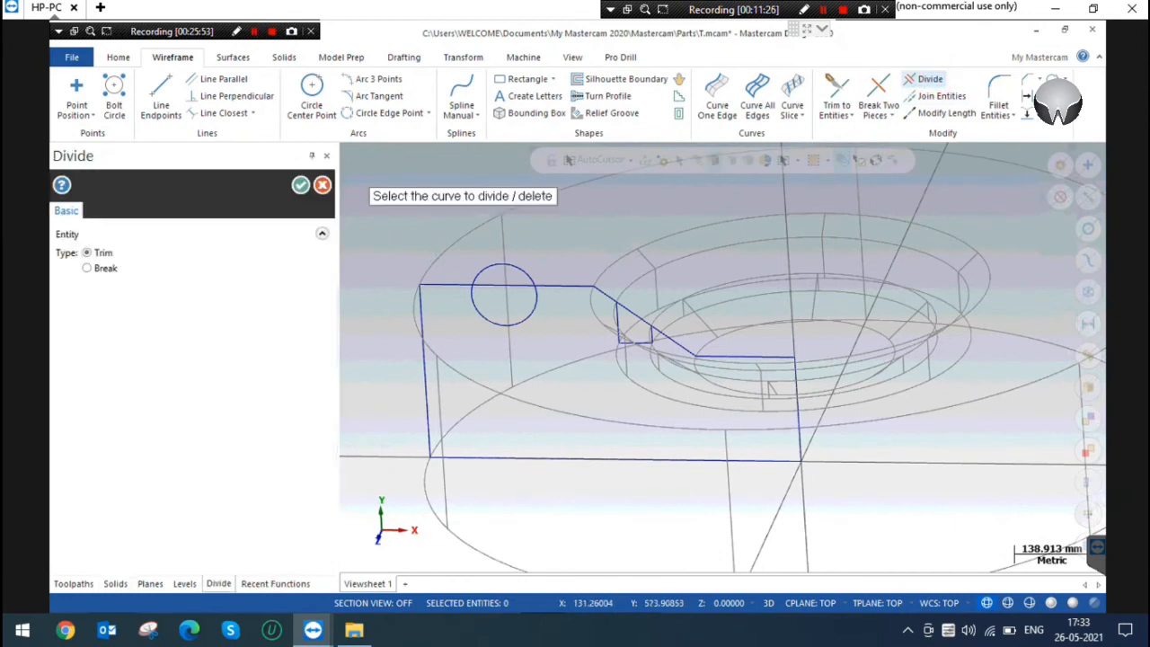
click(474, 311)
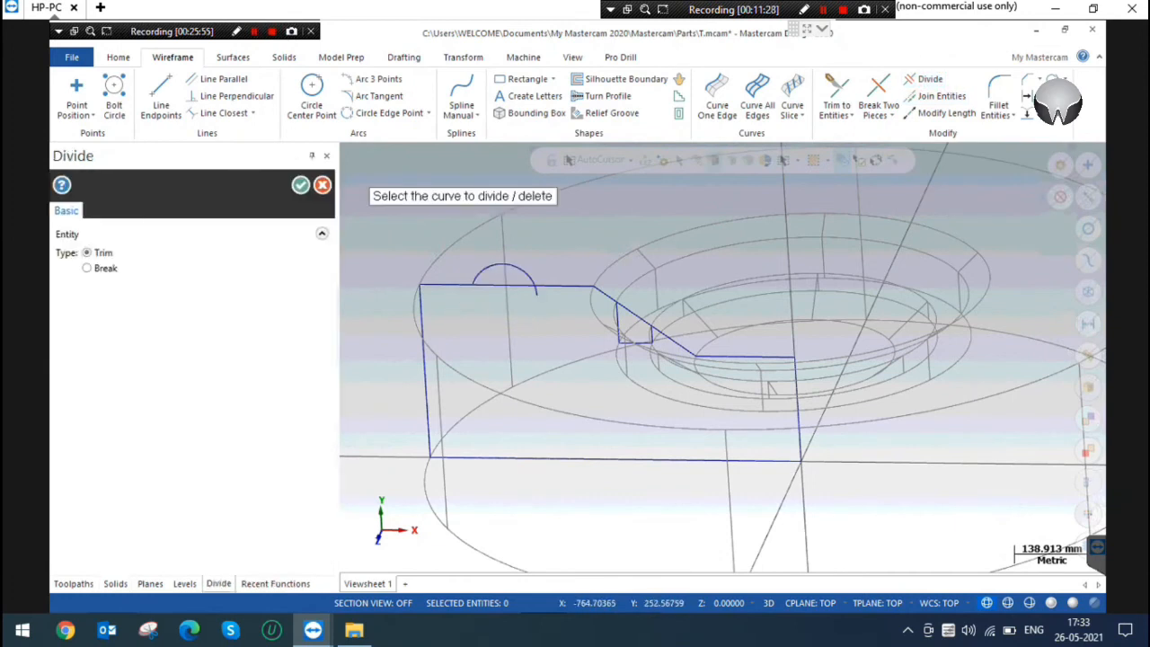
click(541, 288)
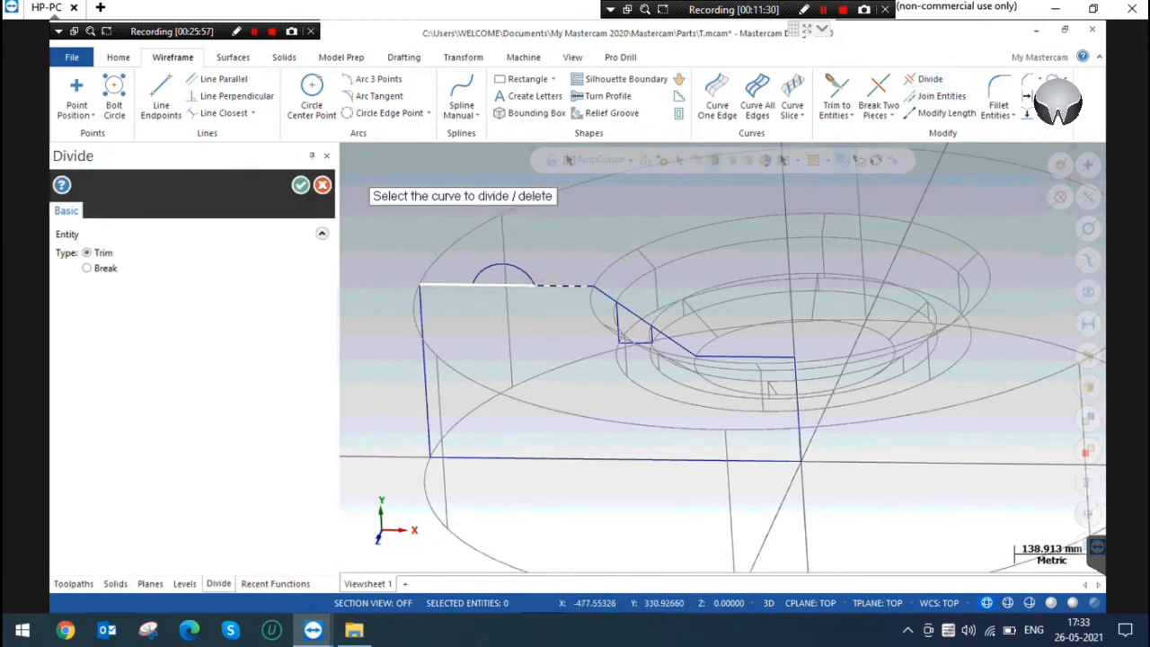
click(300, 184)
Draw a horizontal line about 119 mm long between the arc's two endpoints to close the half-circle profile.
click(162, 106)
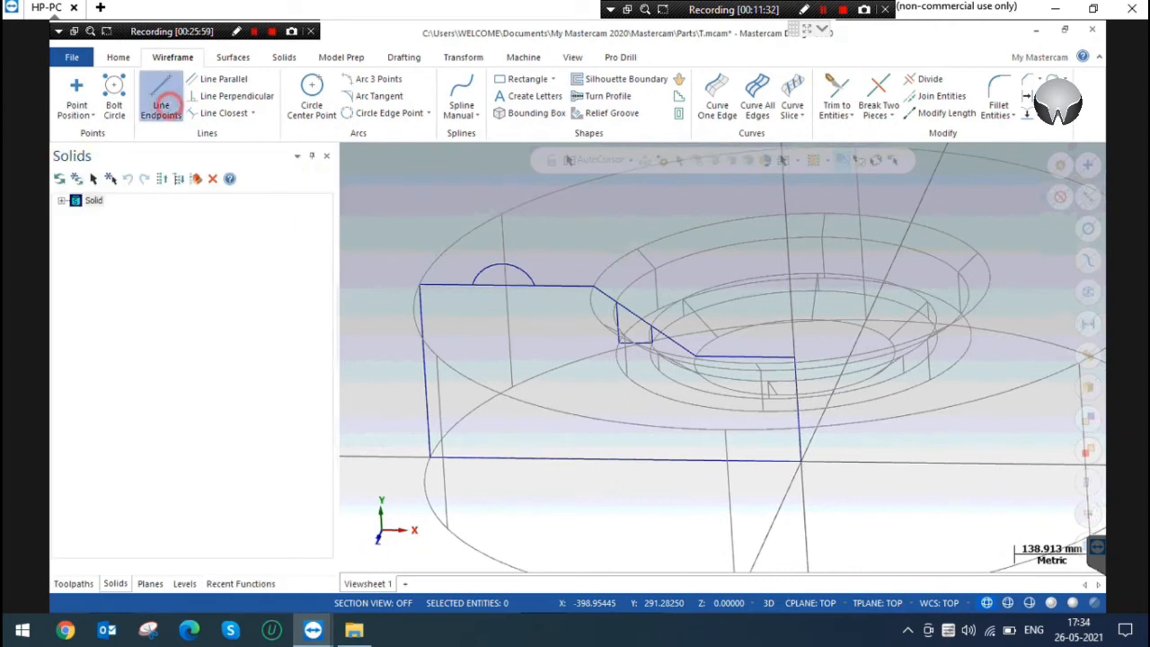
click(473, 284)
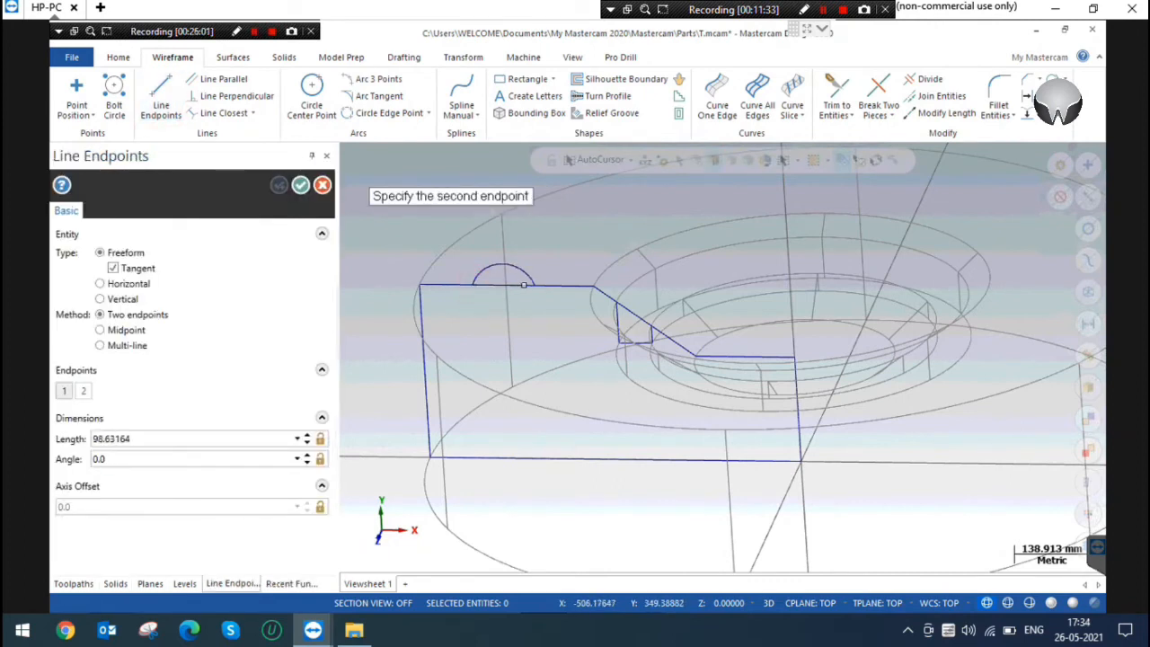
click(530, 285)
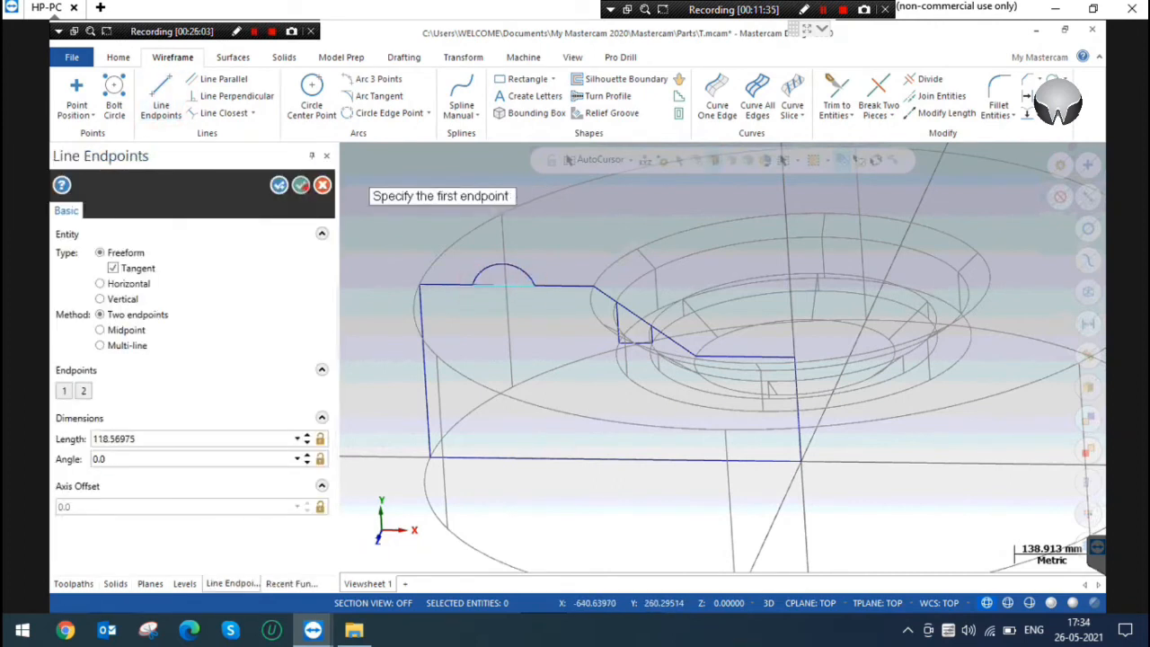
click(301, 184)
Revolve the closed half-circle profile 360 degrees around the part's vertical centre line as an Add boss operation.
scroll(363, 177, down, 2)
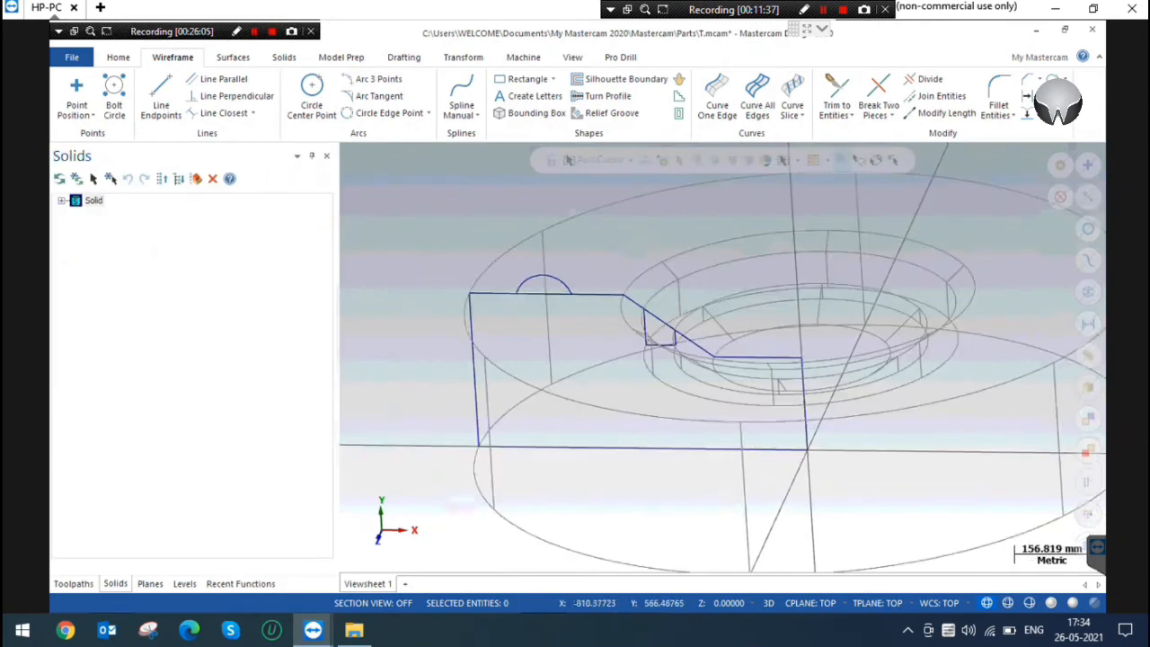
click(284, 57)
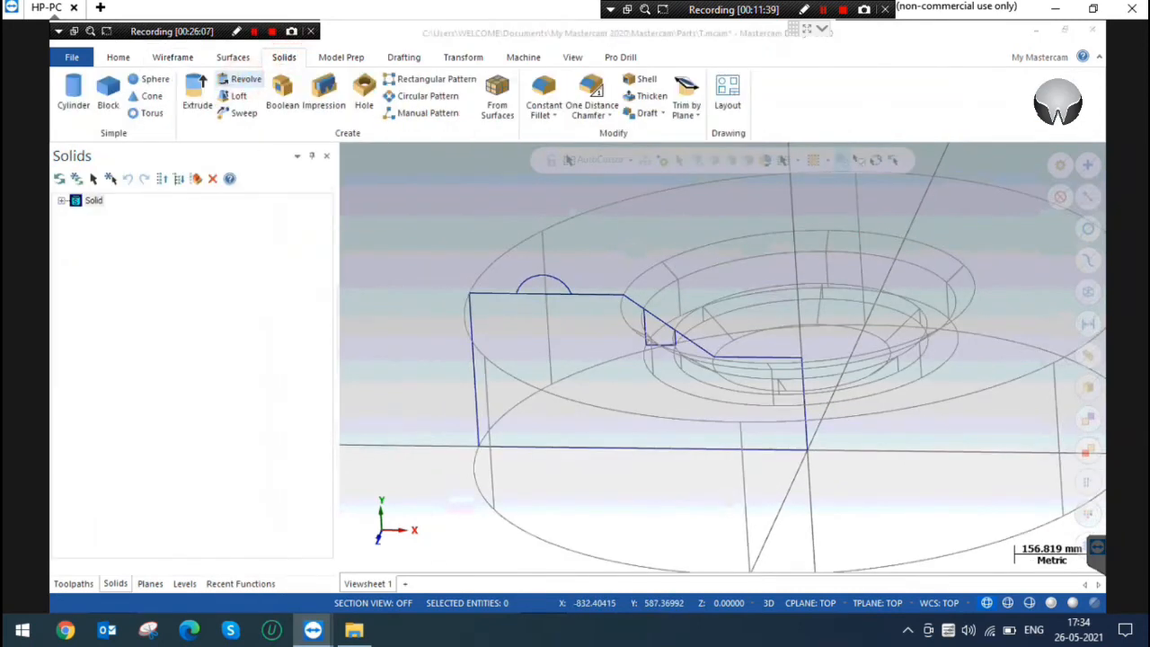
click(241, 79)
click(543, 275)
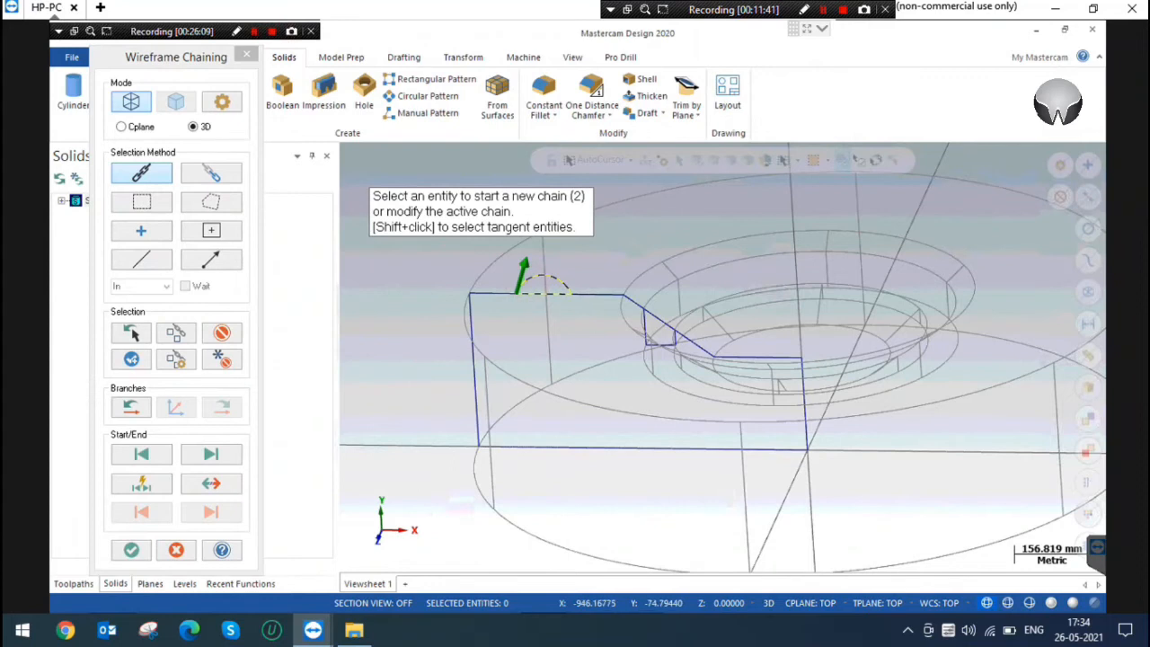
click(131, 549)
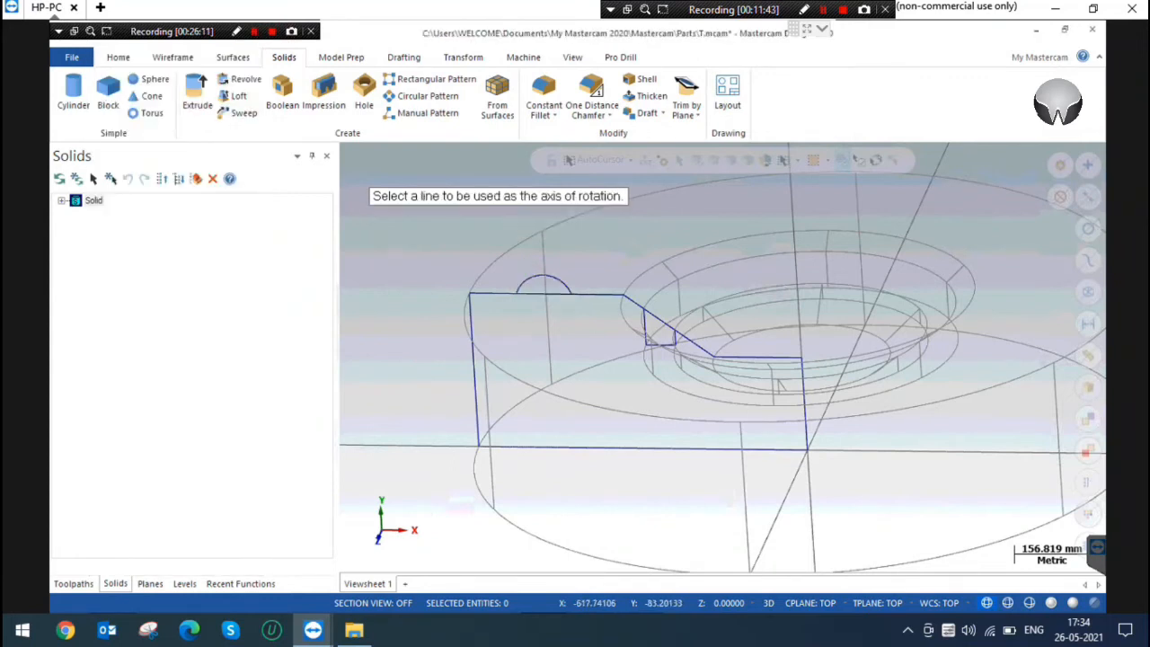
click(803, 419)
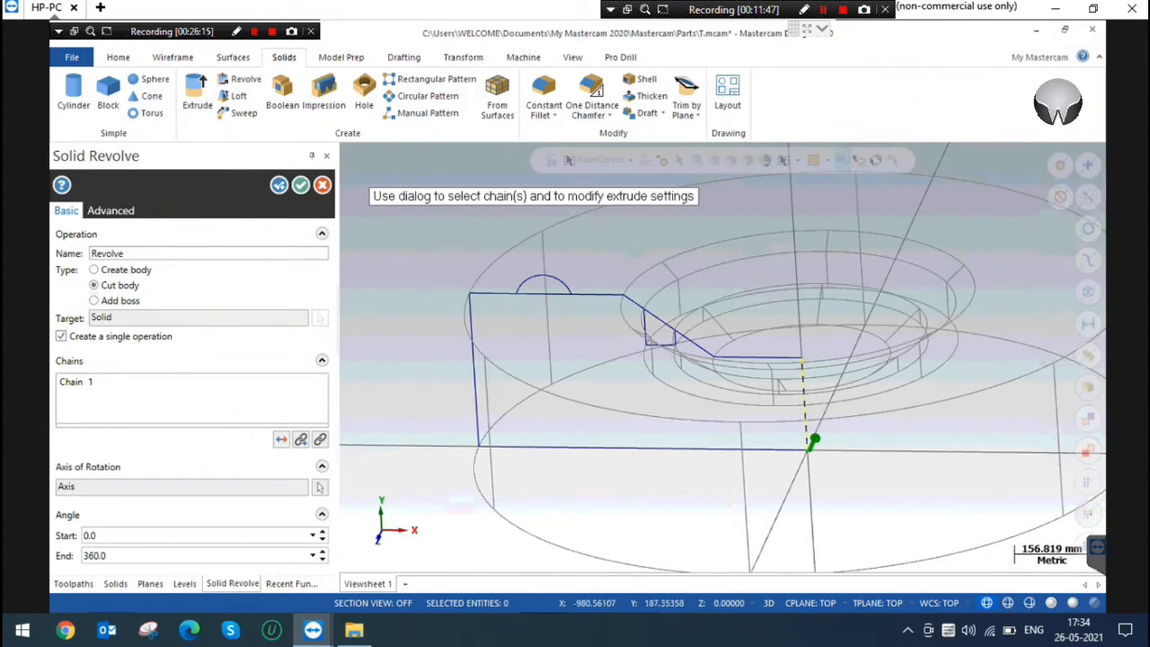
click(94, 300)
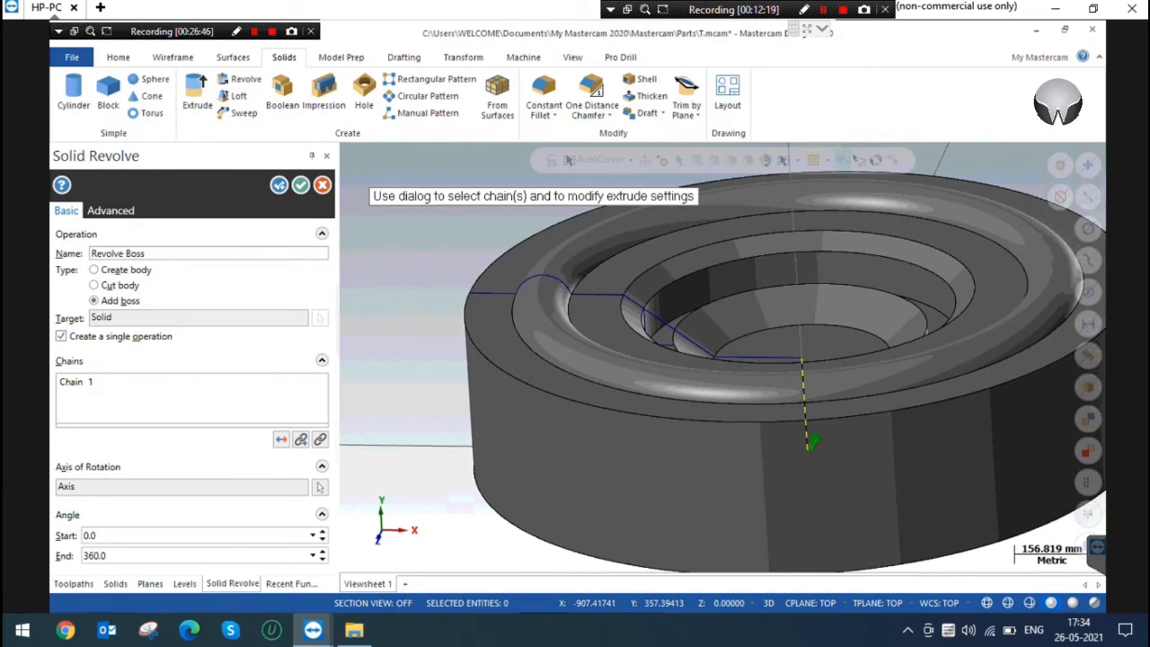
click(300, 184)
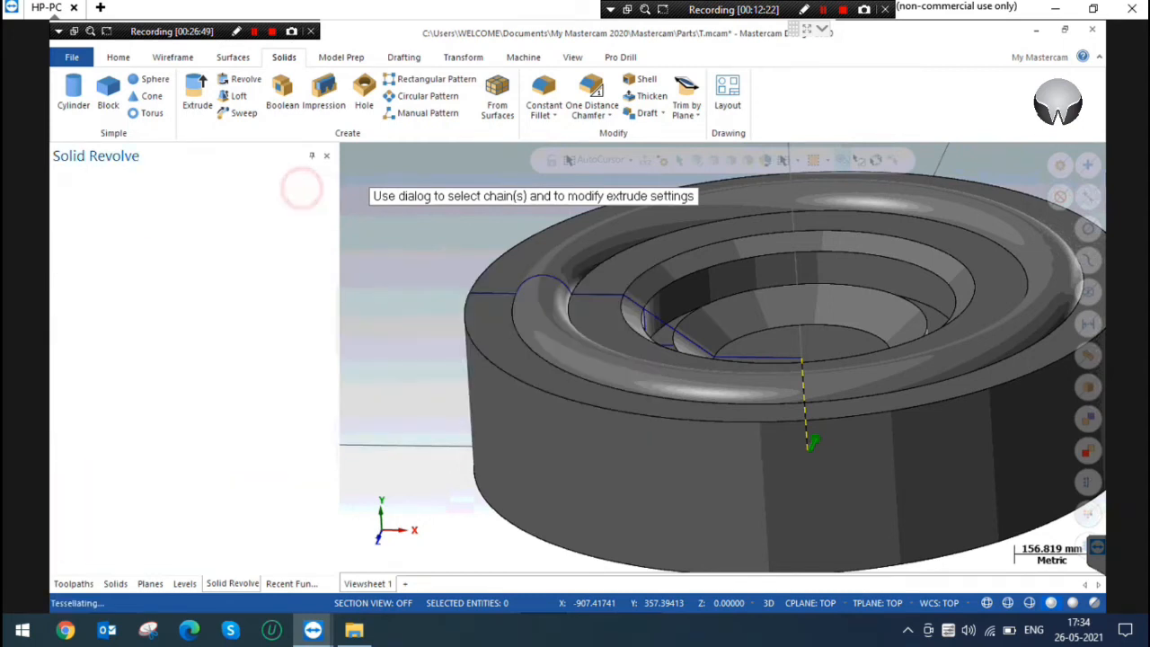
Examine the raised ring and the stepped recess on the solid from an isometric view and closer angles.
right_click(444, 185)
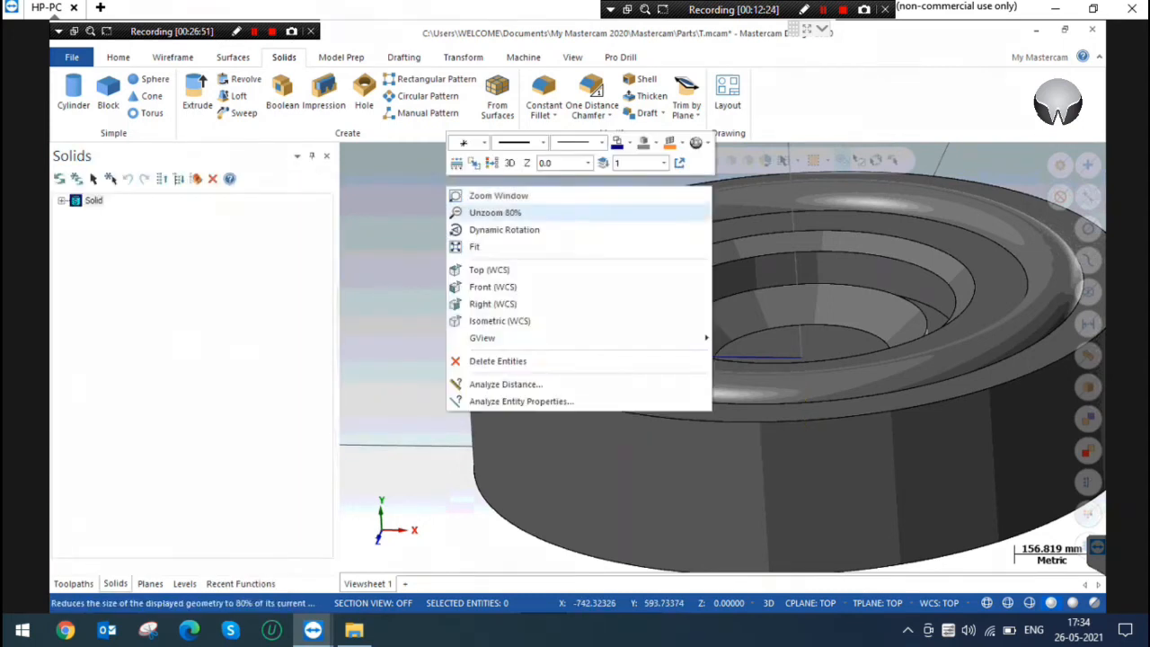
click(511, 321)
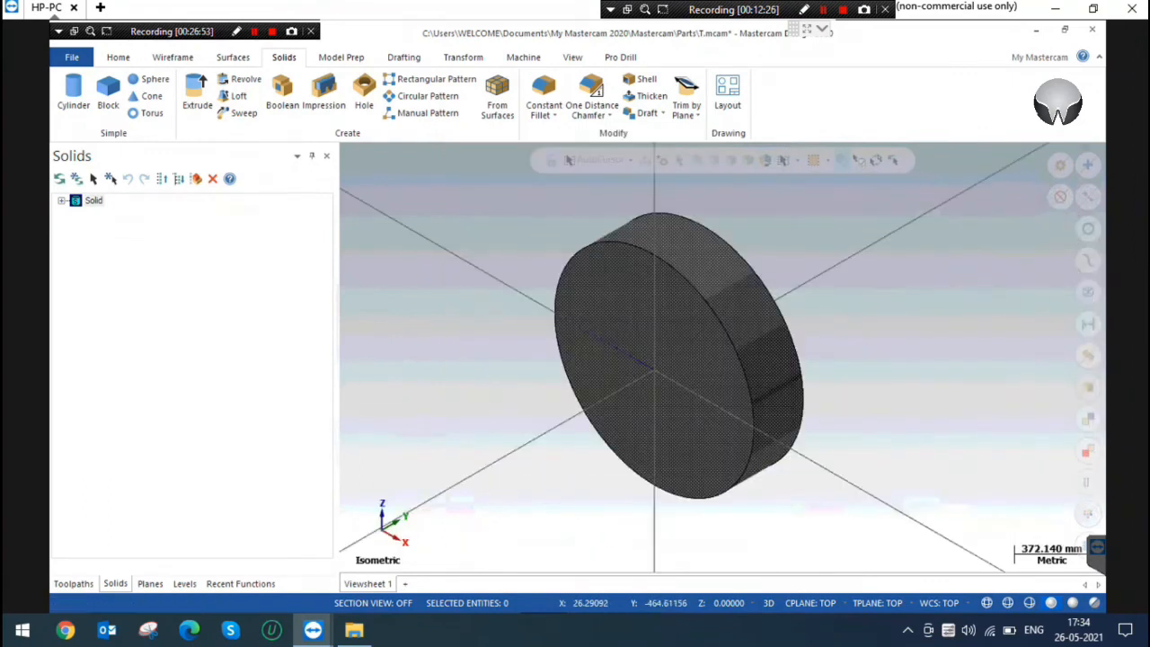
scroll(853, 308, up, 2)
middle_drag(853, 308, 716, 363)
scroll(814, 405, up, 5)
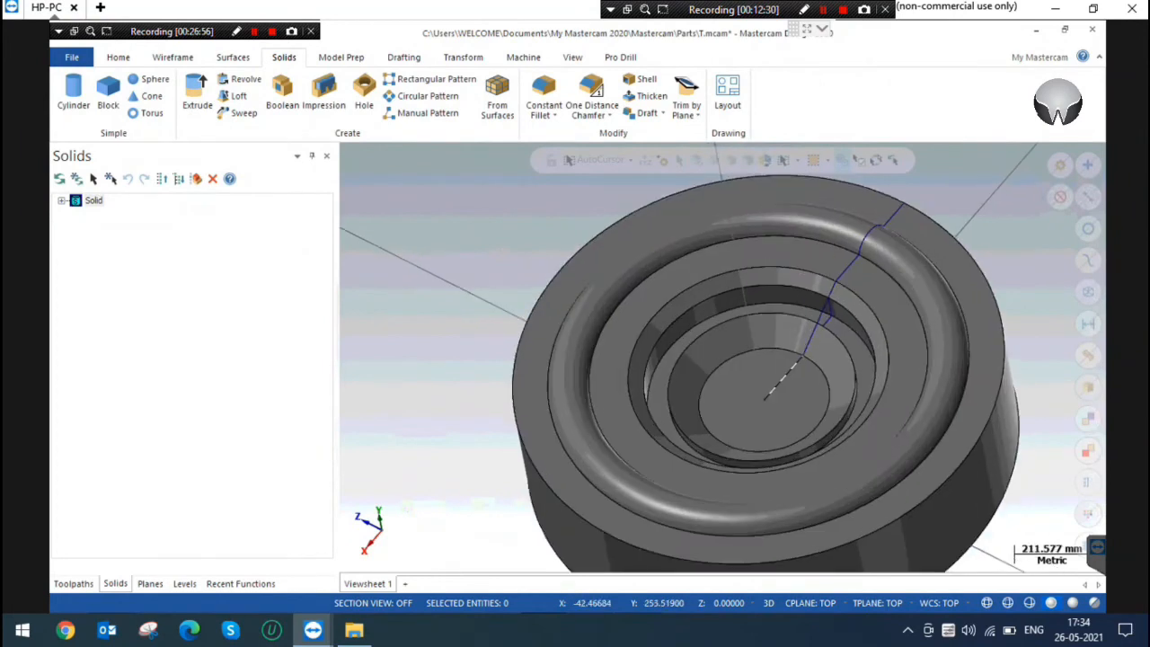
scroll(814, 405, down, 1)
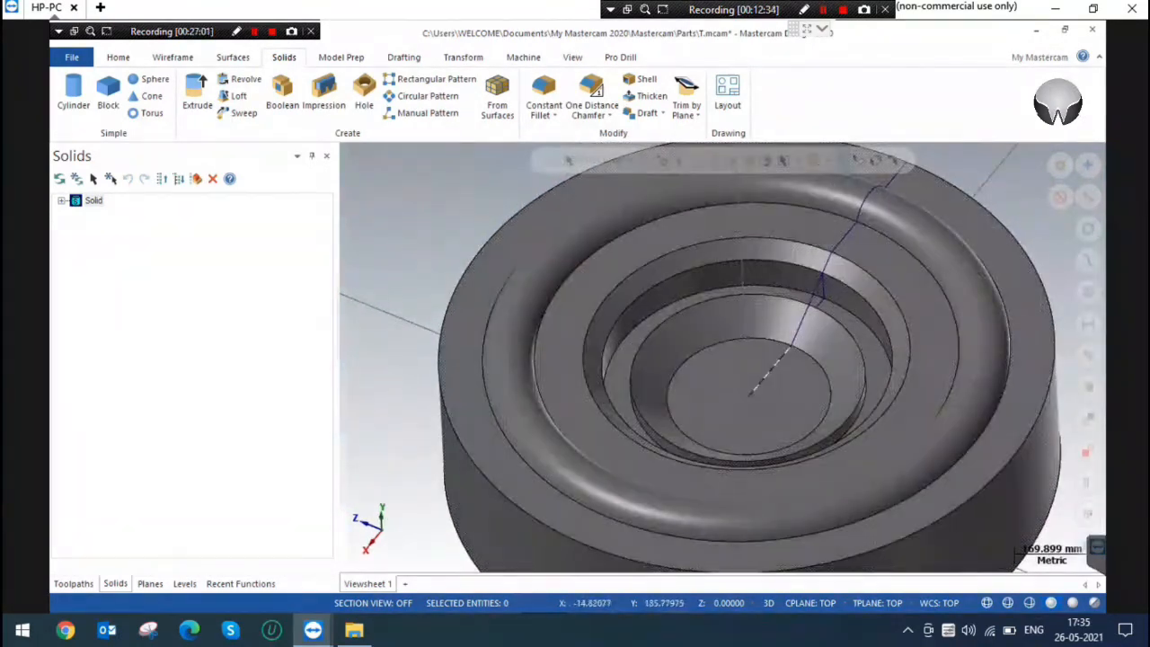
scroll(706, 266, down, 2)
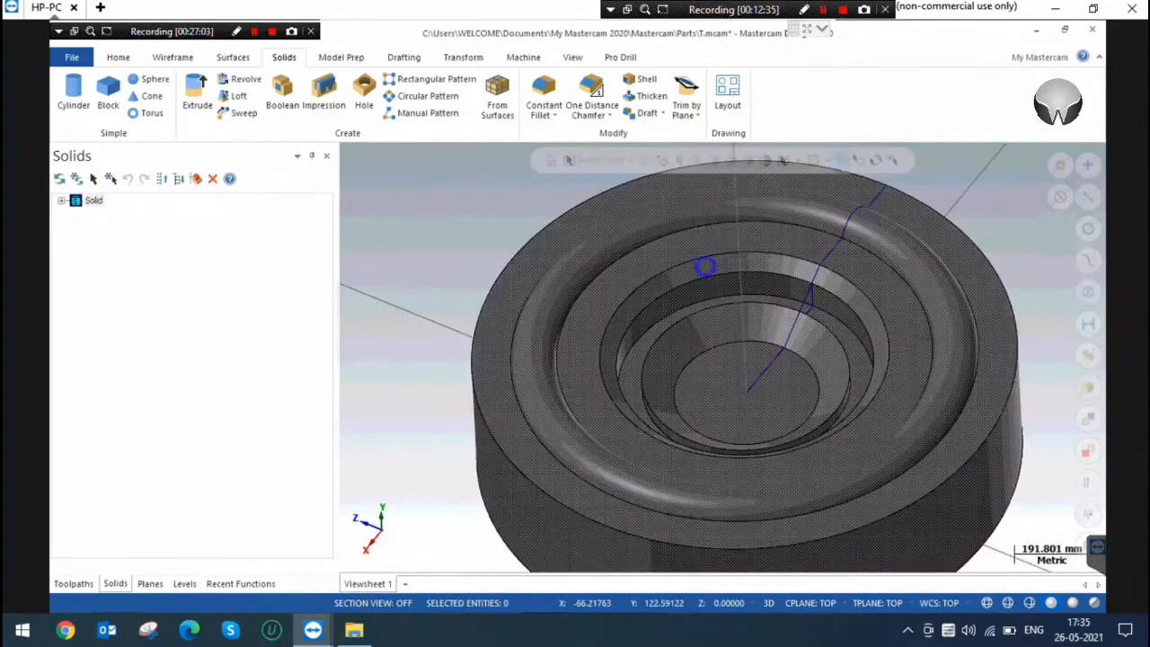
In the unshaded Top view, draw a vertical line about 59 mm long down across the recess floor, between the slope and the centre line.
right_click(706, 265)
click(750, 349)
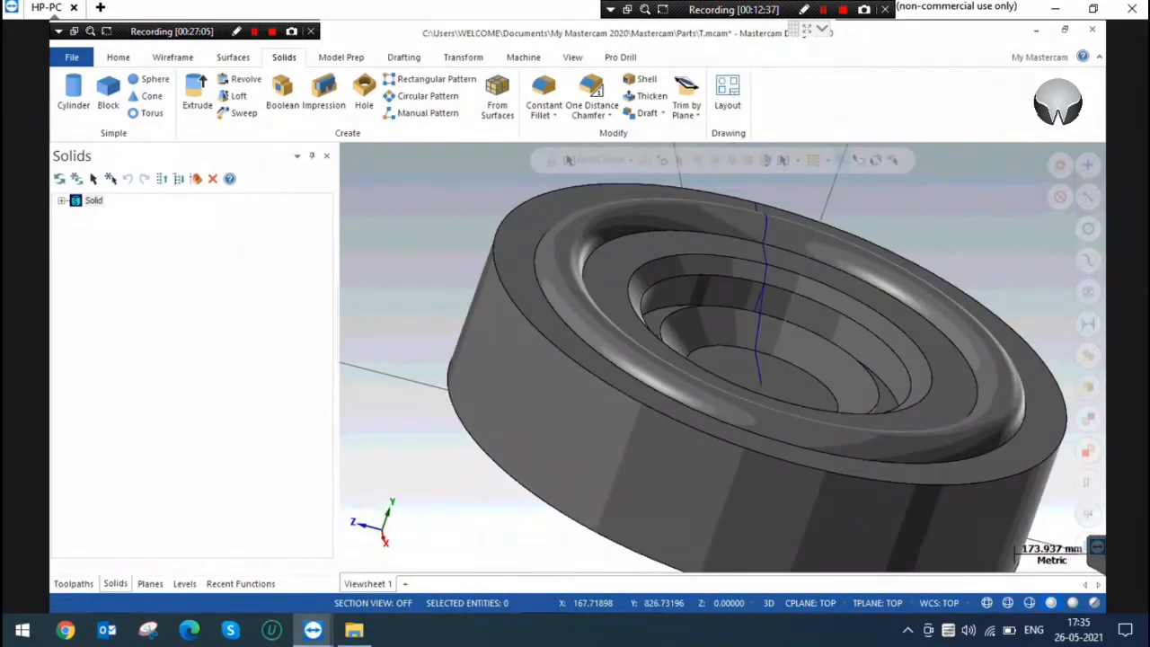
key(alt+s)
scroll(507, 260, down, 5)
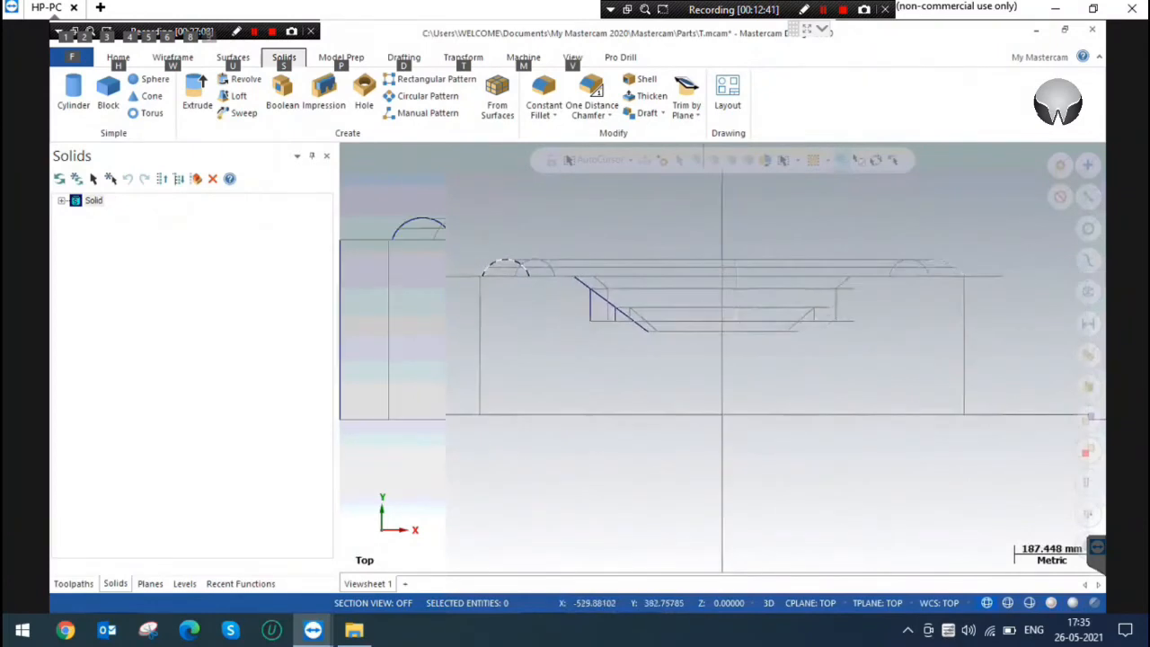
scroll(759, 392, up, 5)
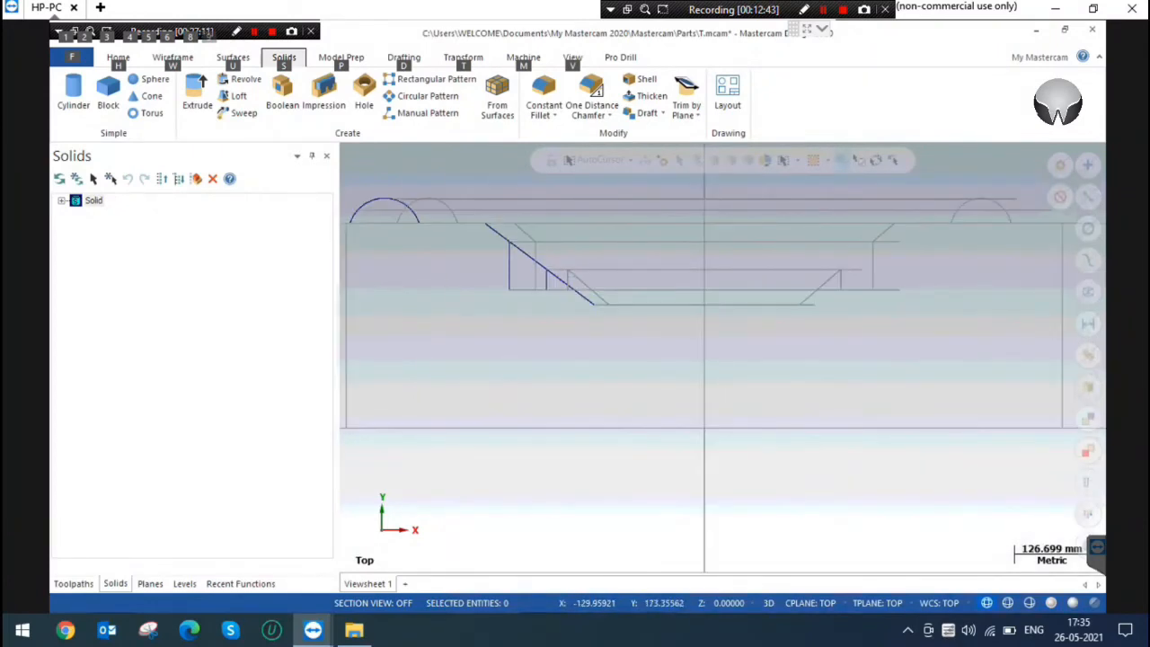
key(w)
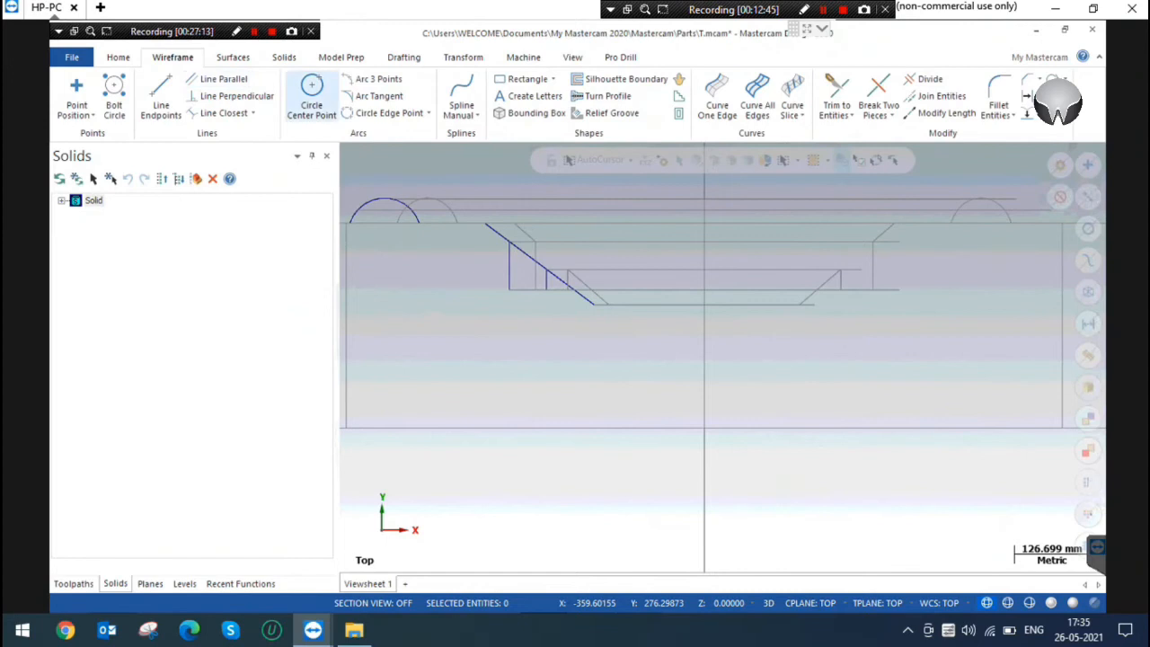
click(164, 97)
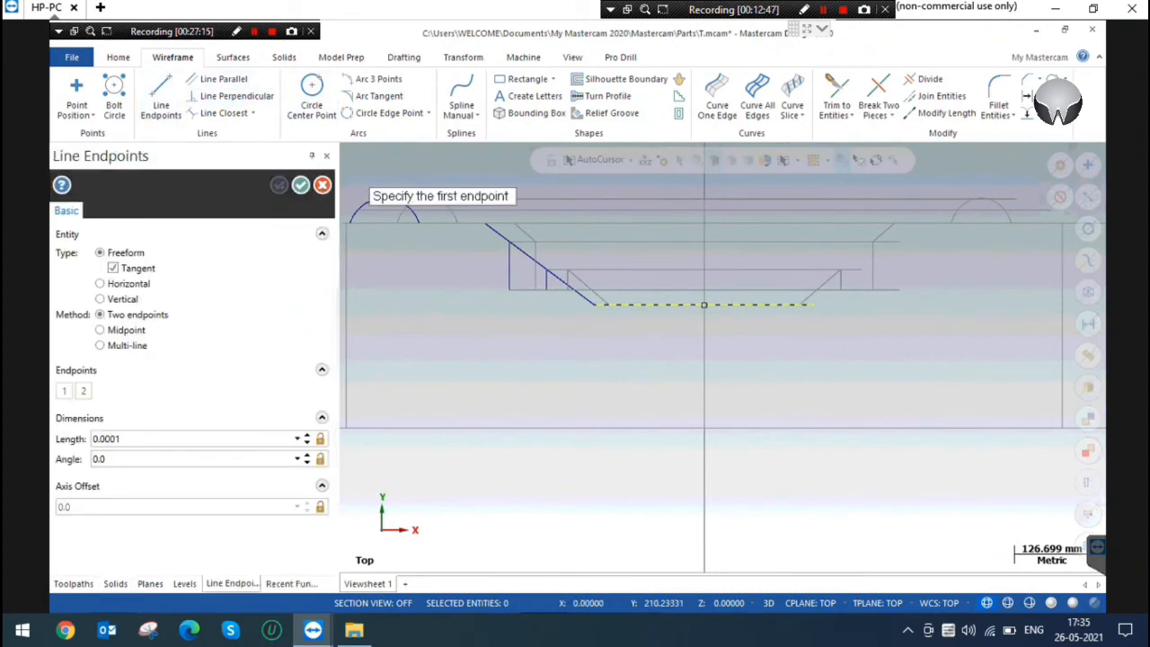
scroll(706, 301, up, 1)
scroll(719, 306, up, 4)
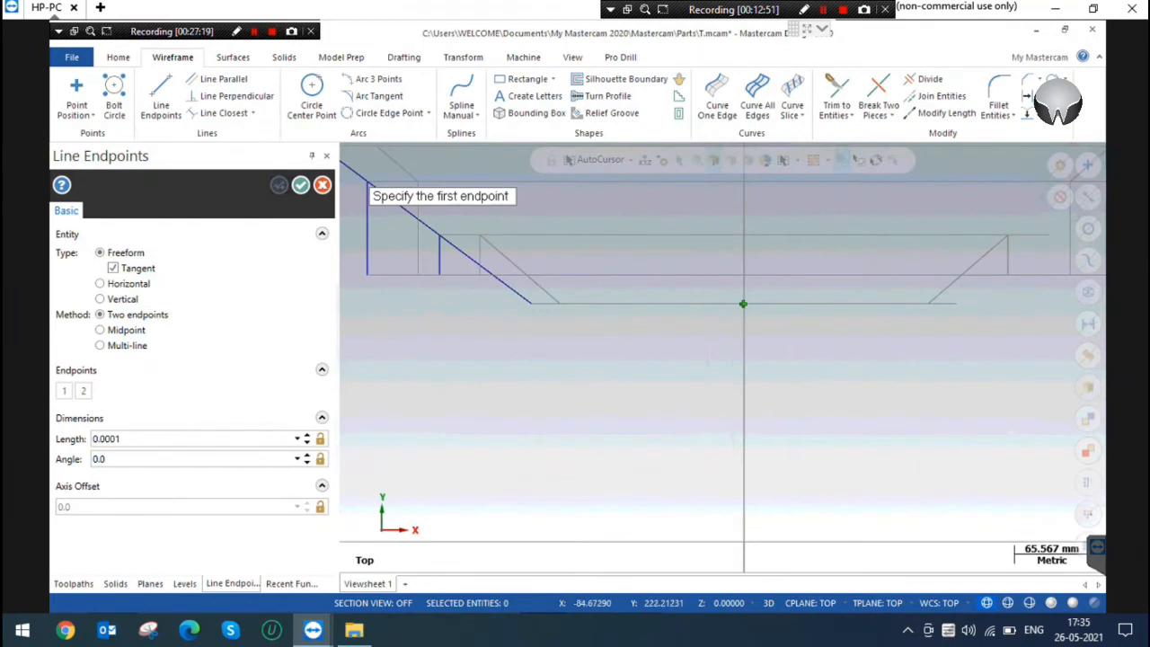
click(649, 289)
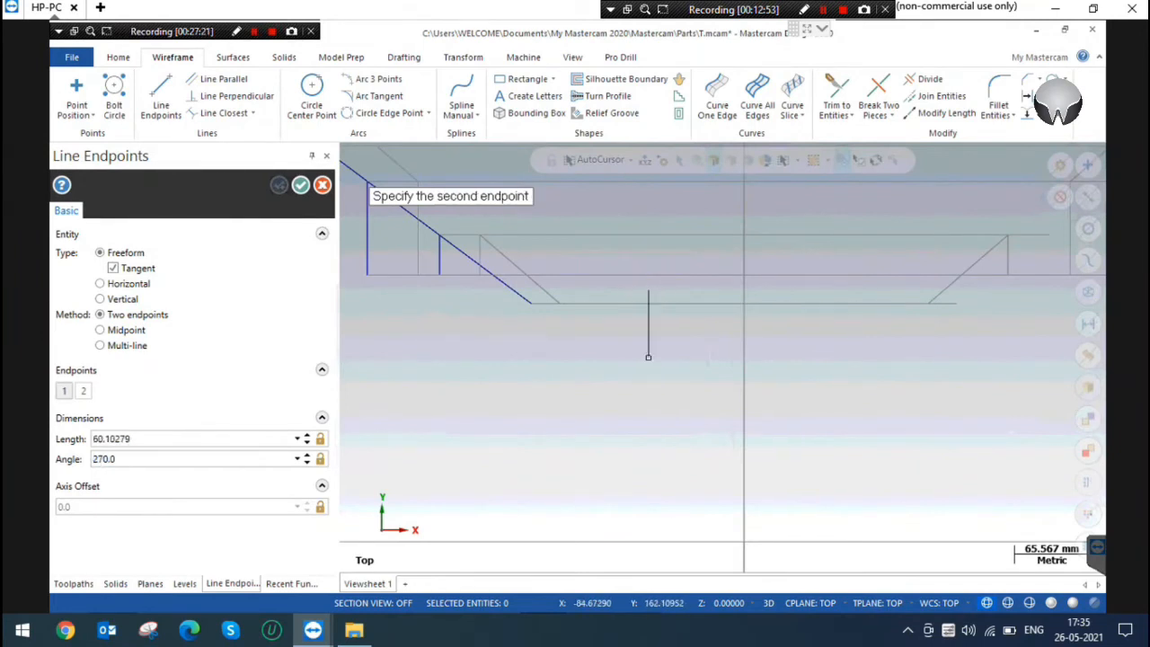
click(650, 357)
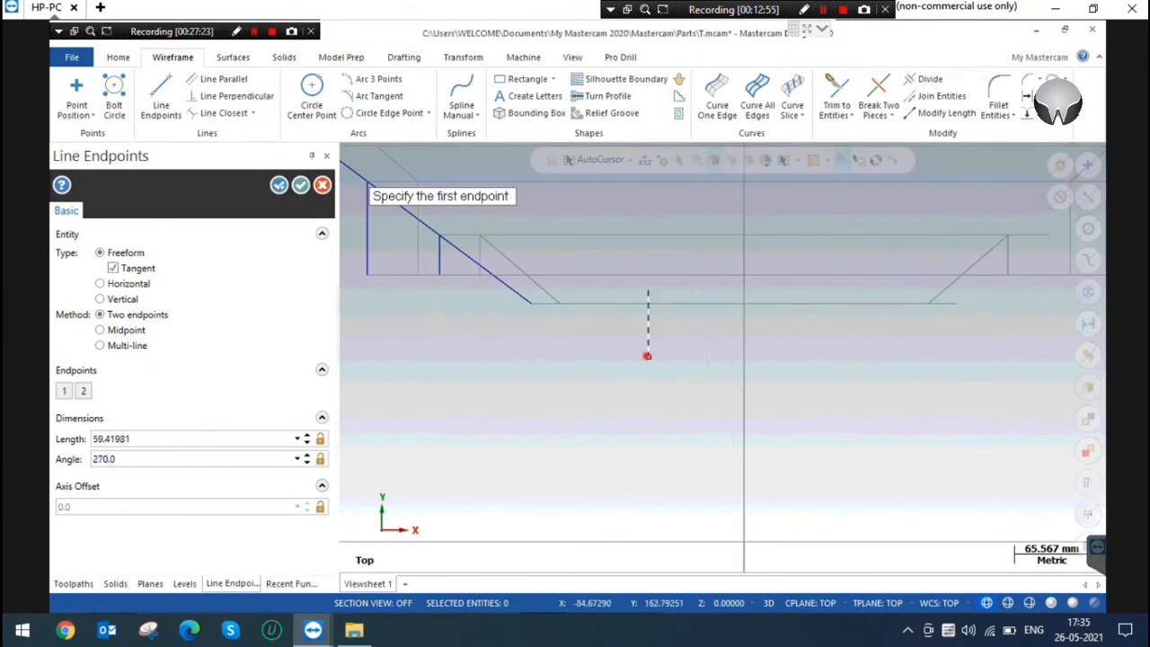
Continue the stepped profile with lines about 45 mm towards the centre, 173 mm down past the base and 49 mm across the centre line.
click(647, 356)
click(699, 356)
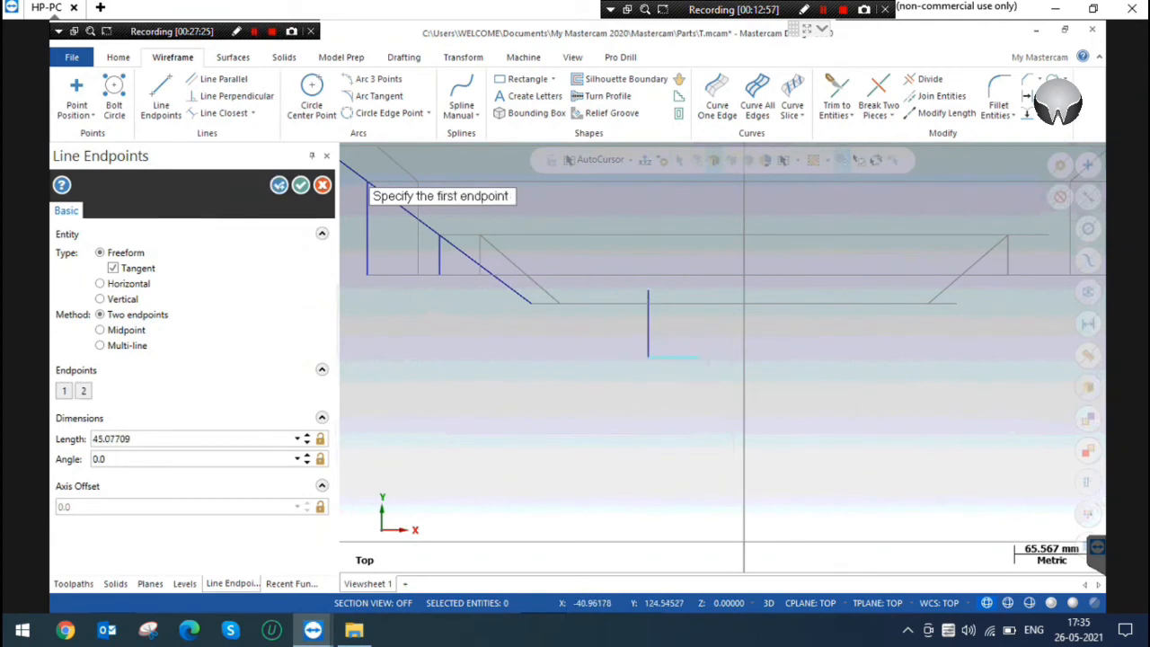
click(698, 357)
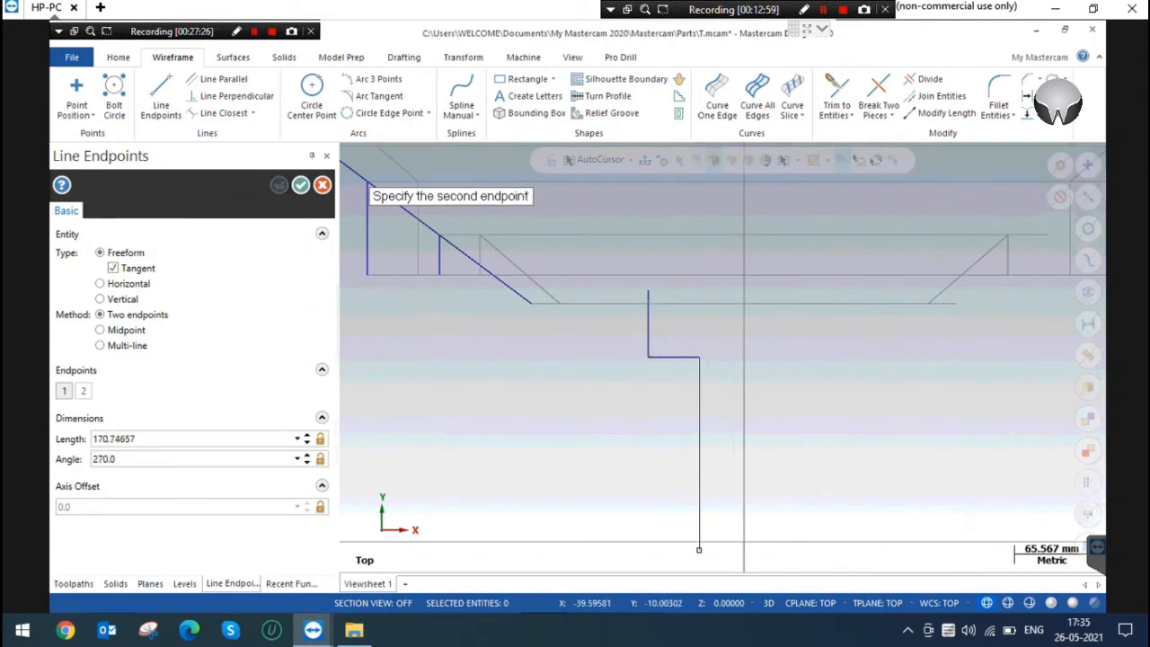
click(695, 554)
scroll(883, 296, down, 1)
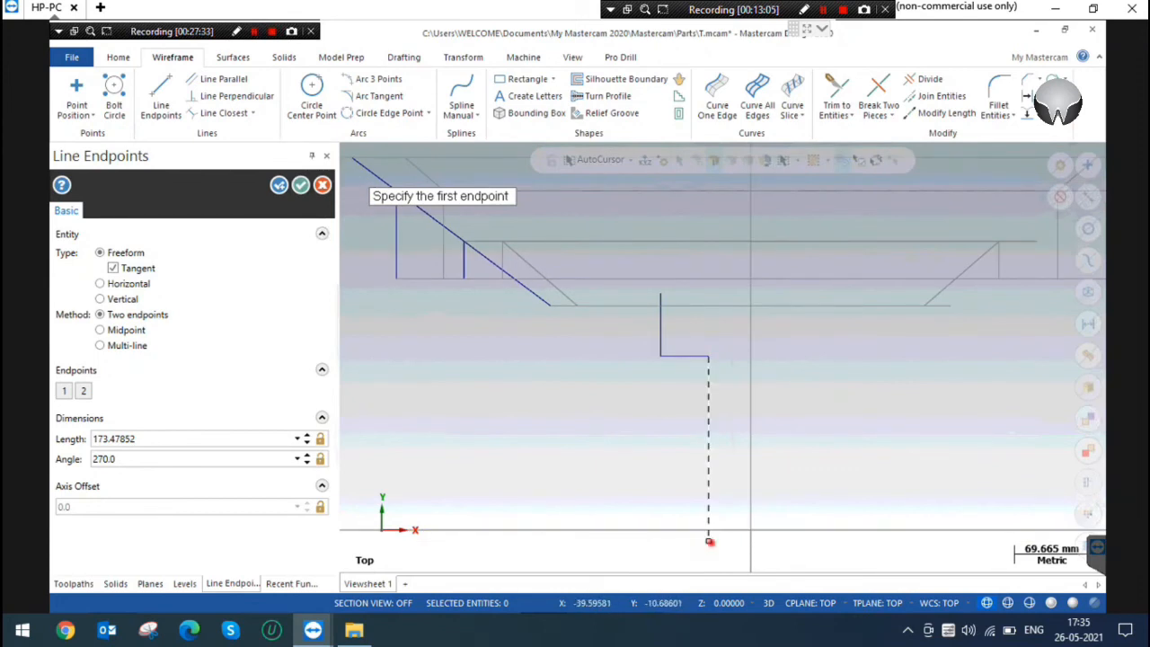
click(708, 539)
click(759, 539)
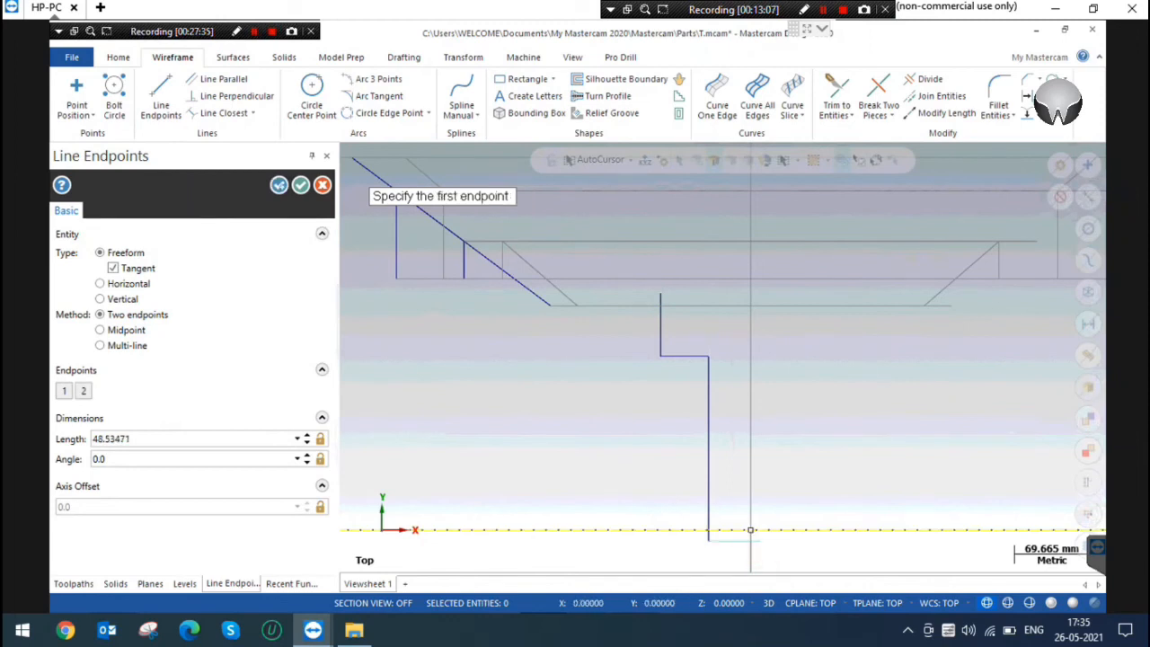
click(300, 185)
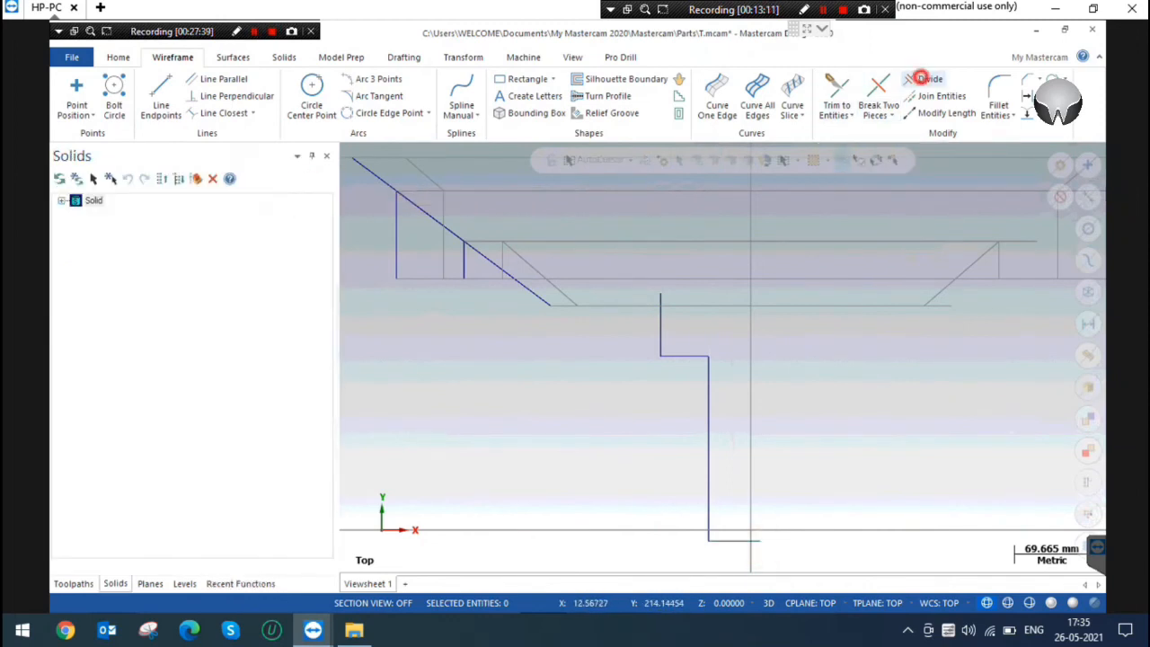
Draw a vertical line about 271 mm long along the centre line, from above the recess floor to below the base.
click(912, 79)
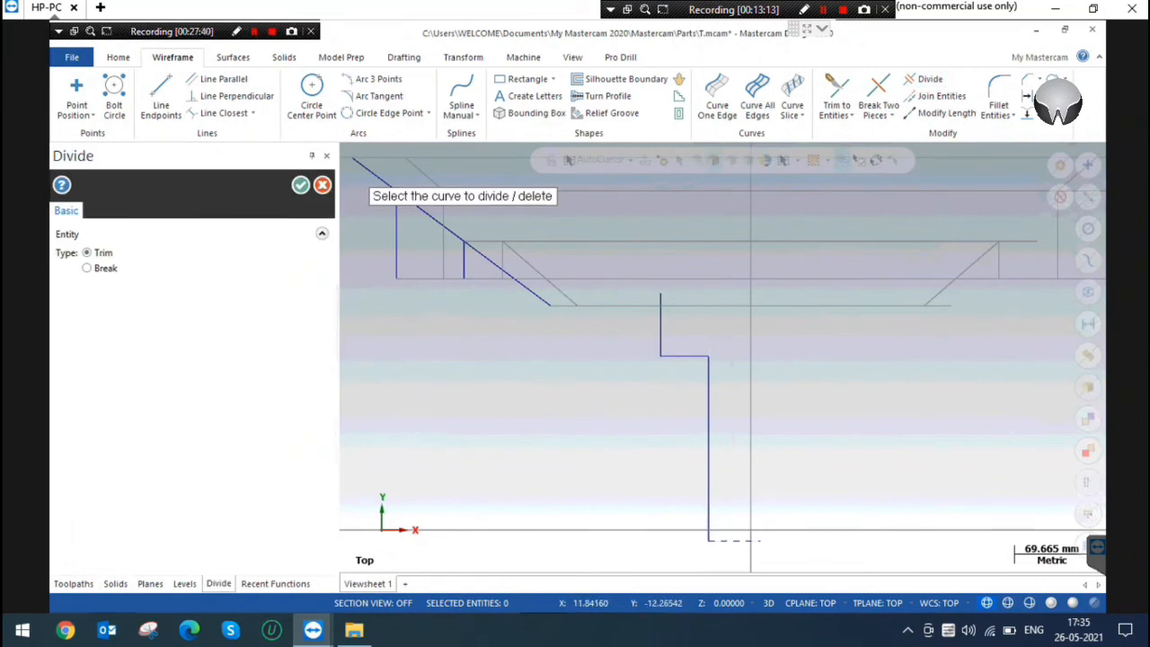
key(Escape)
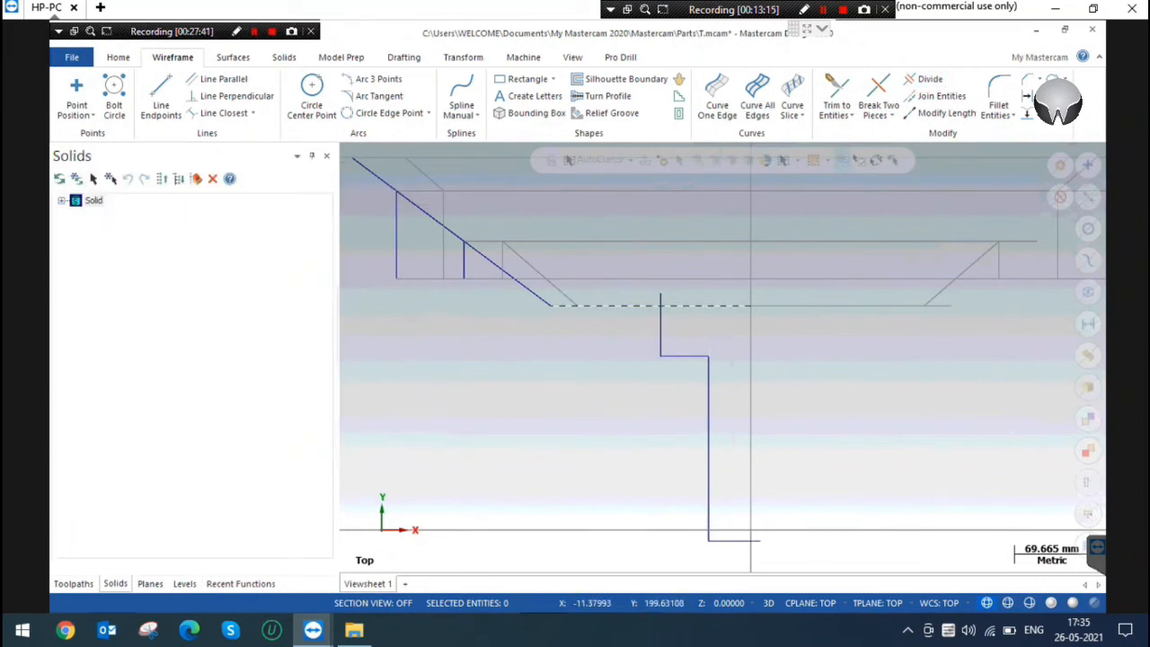
click(161, 100)
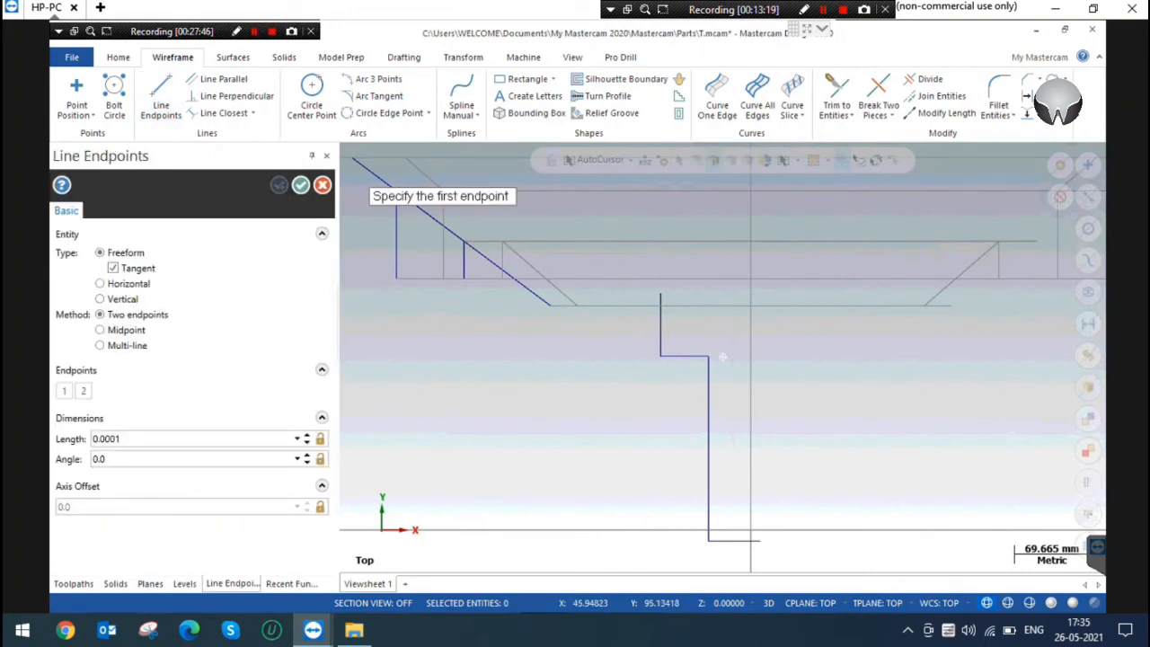
middle_drag(801, 426, 837, 445)
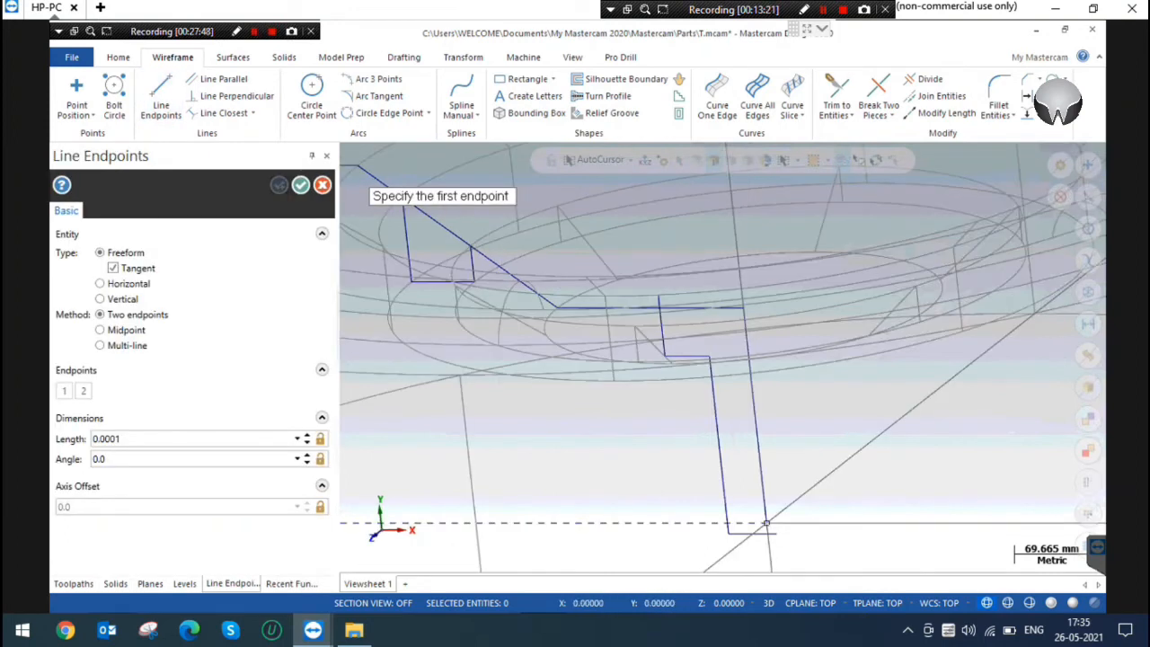
scroll(765, 523, up, 1)
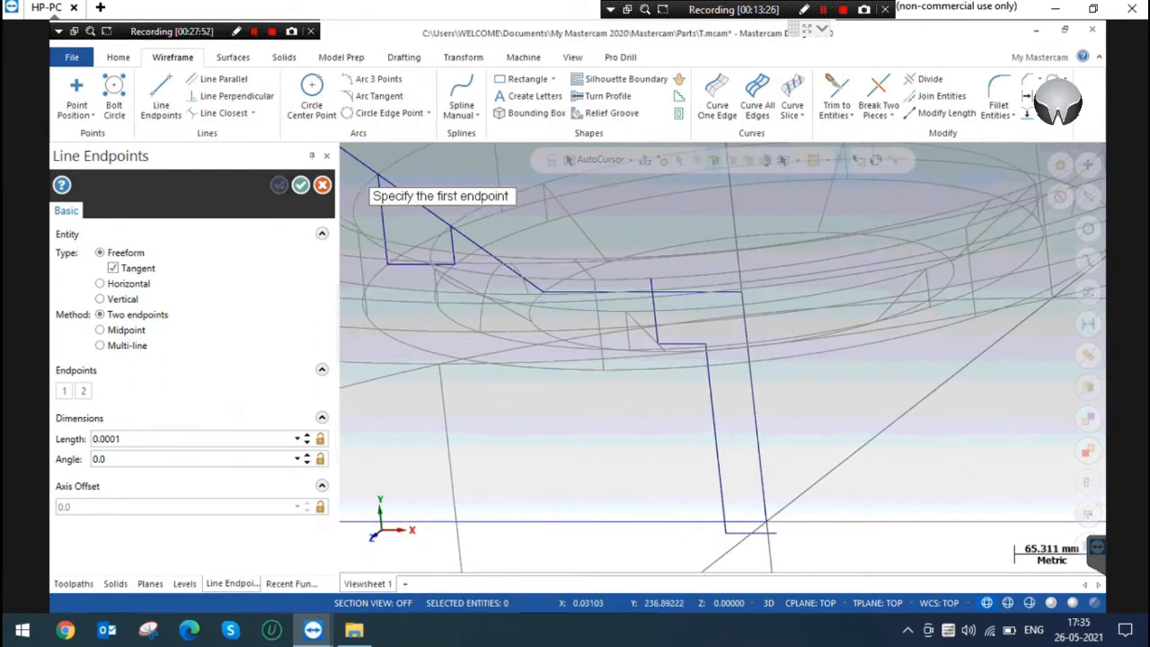
click(731, 183)
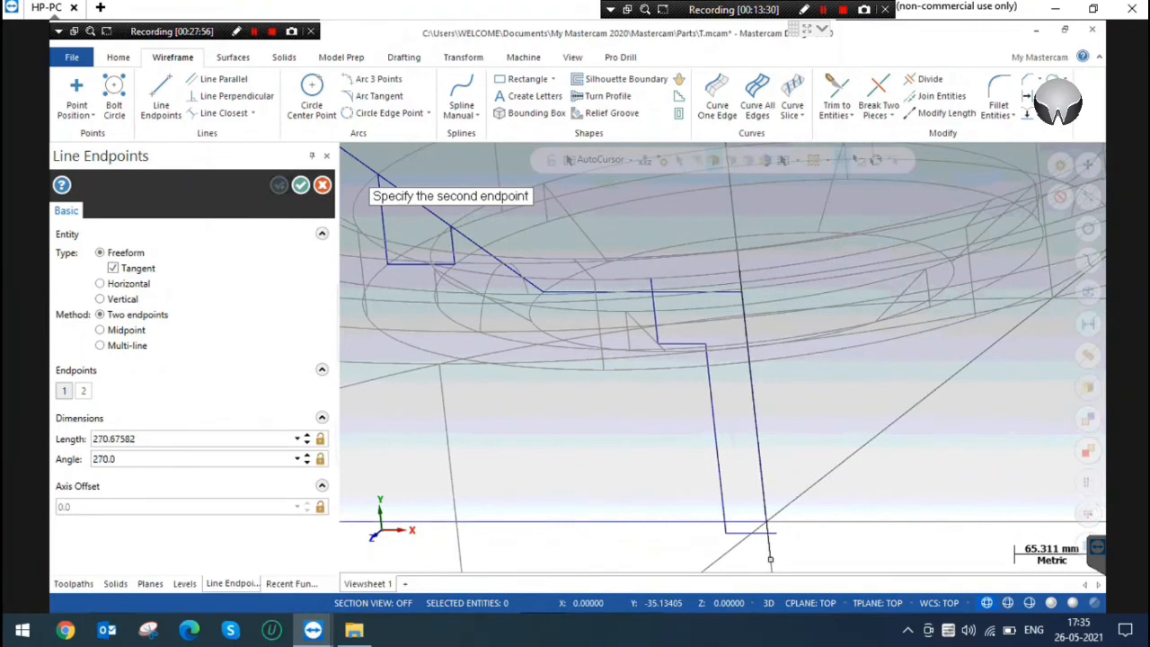
click(770, 559)
scroll(909, 443, down, 1)
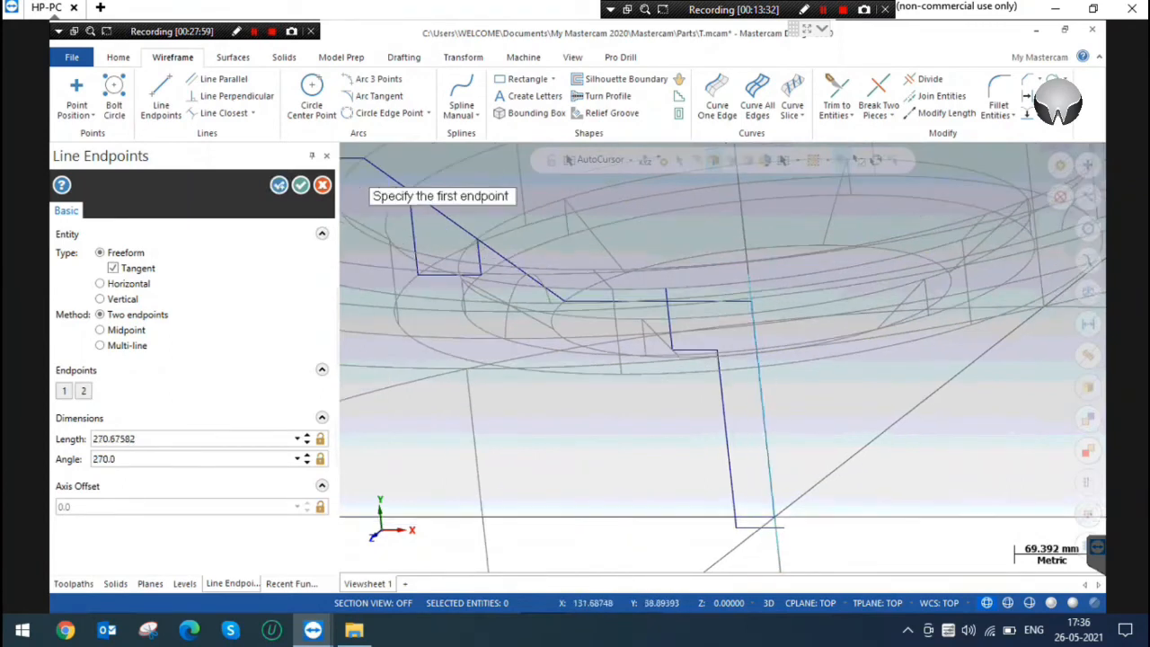
key(Escape)
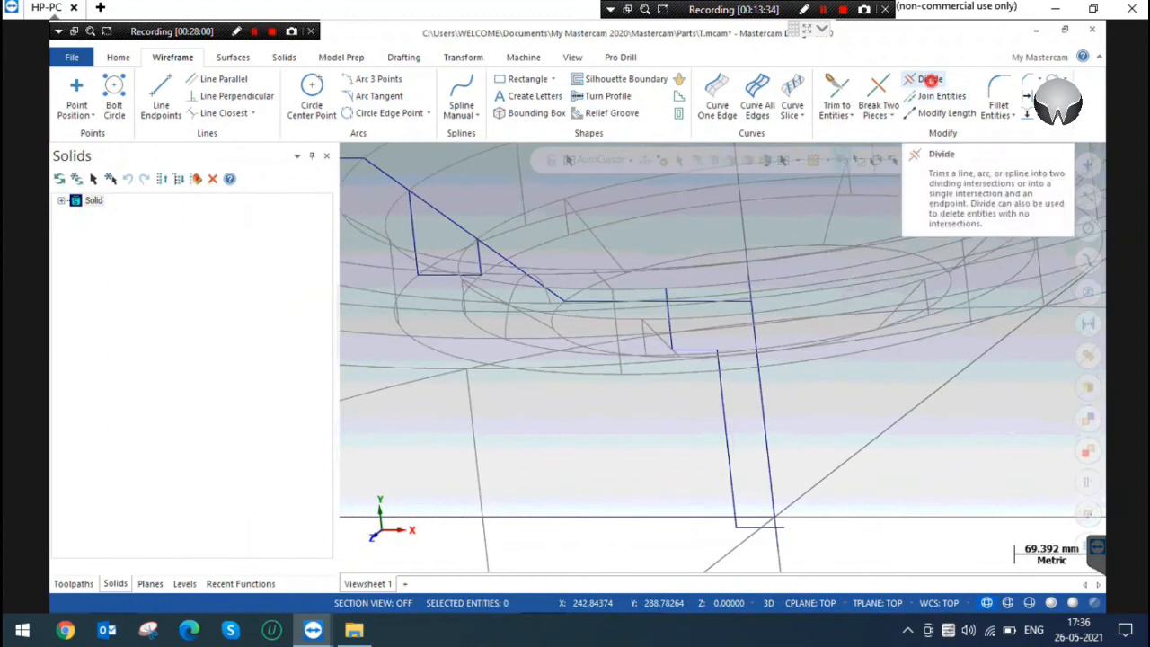
Trim the vertical centre line below the profile's lowest line and that line's overhang beyond the centre line with Divide.
click(925, 79)
scroll(774, 548, up, 4)
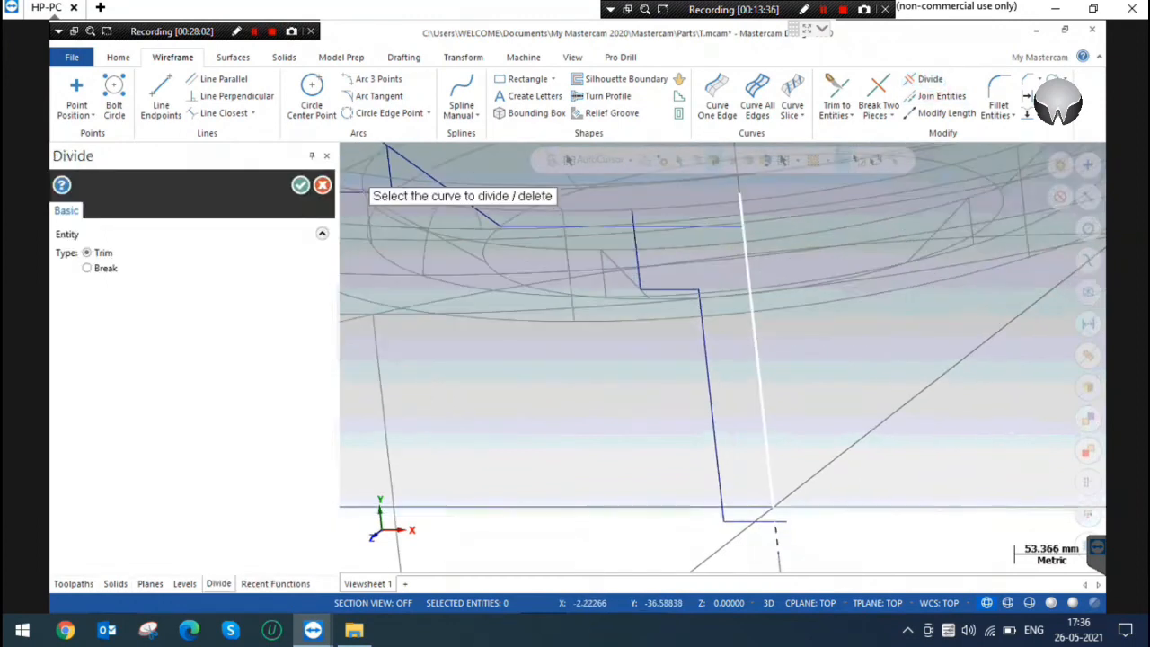
click(777, 517)
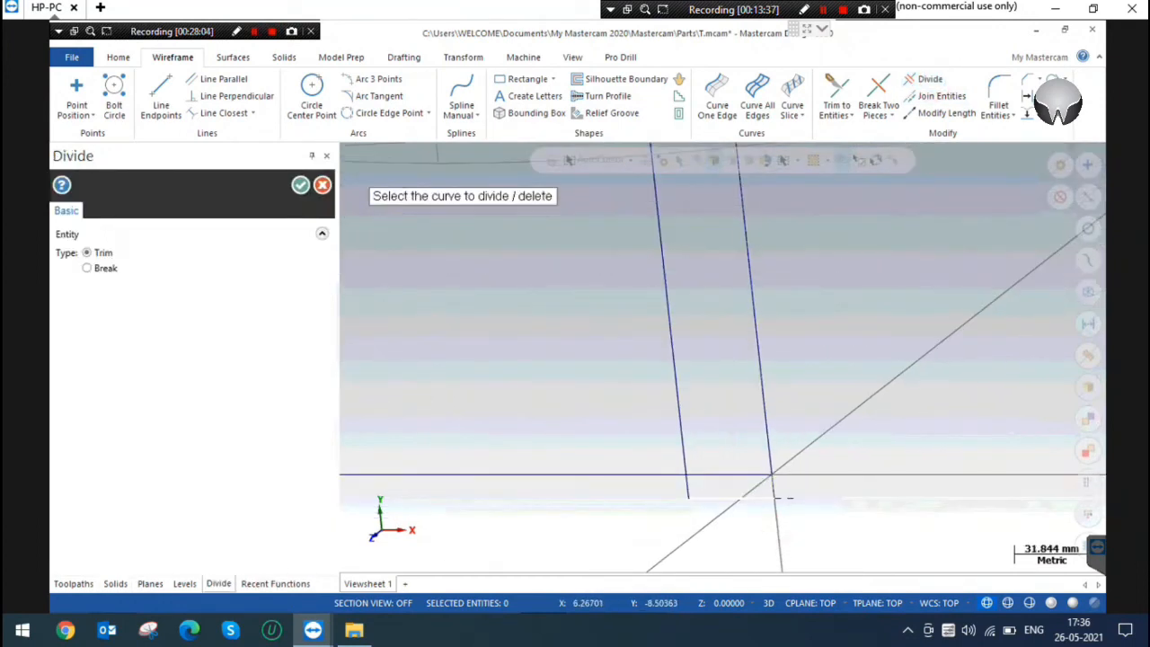
click(783, 498)
scroll(784, 498, down, 2)
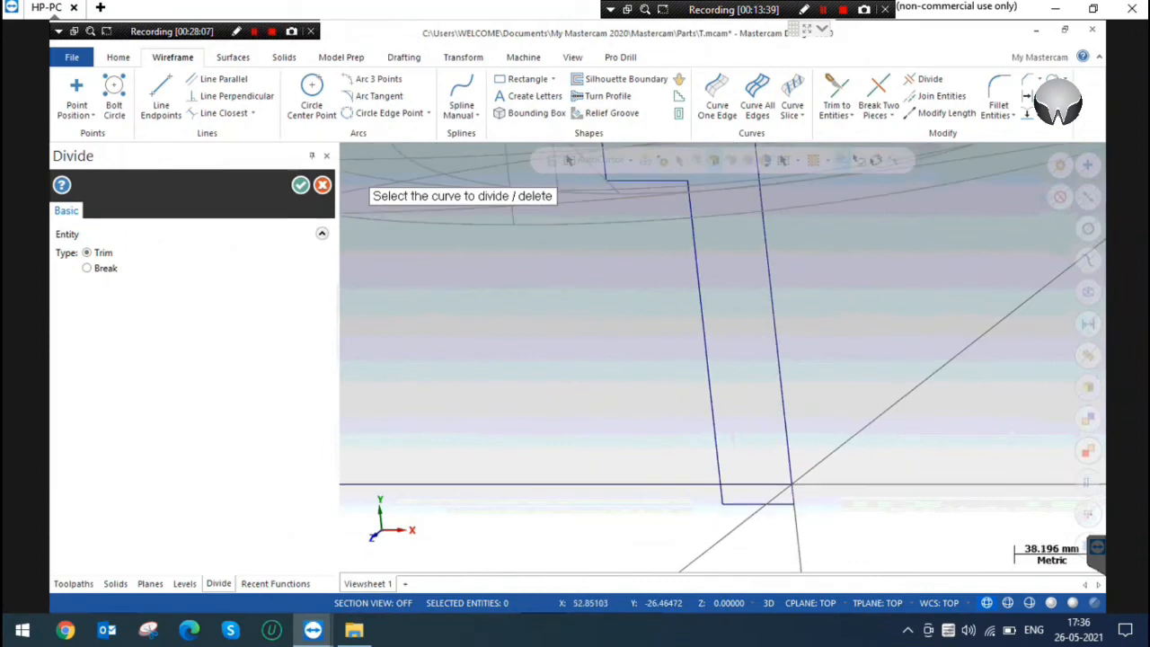
In the Top view, draw a horizontal line about 95 mm long from the stepped profile's upper endpoint across the centre line.
scroll(784, 498, down, 3)
scroll(783, 498, up, 1)
scroll(765, 279, up, 1)
click(161, 97)
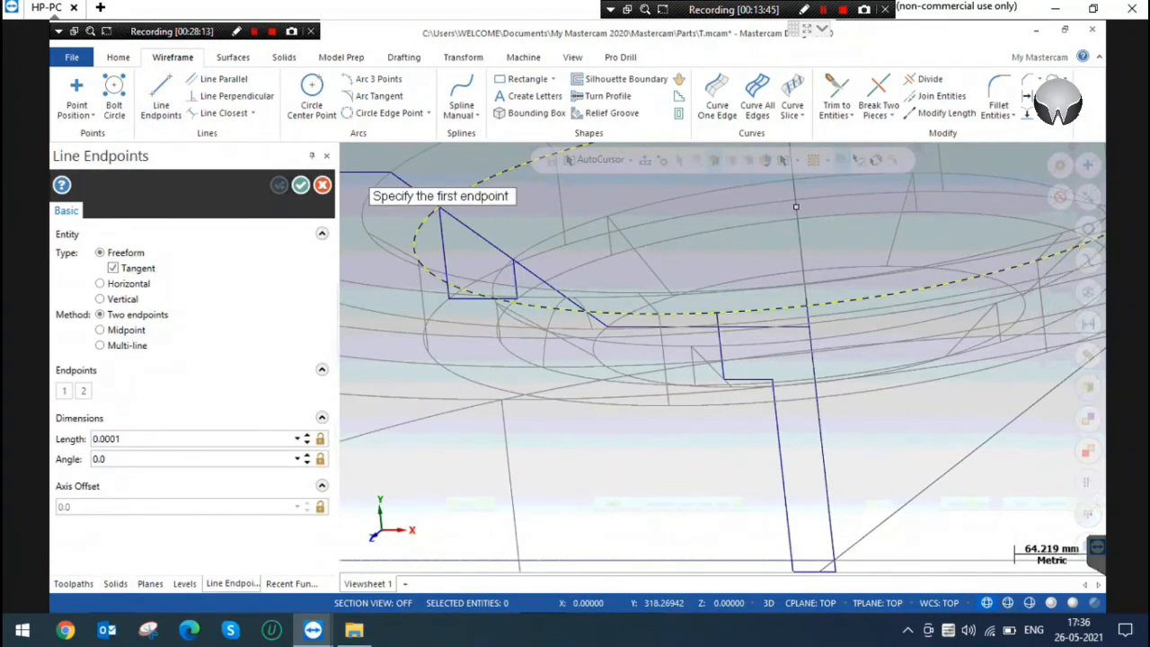
scroll(795, 206, up, 2)
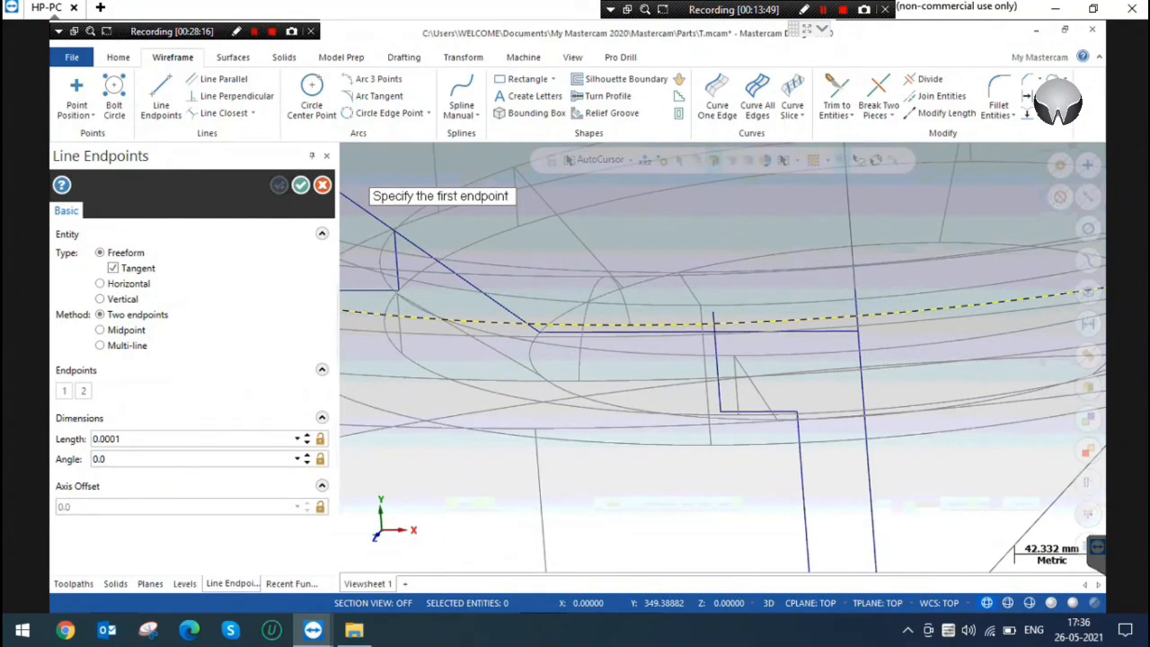
scroll(714, 319, up, 2)
click(714, 312)
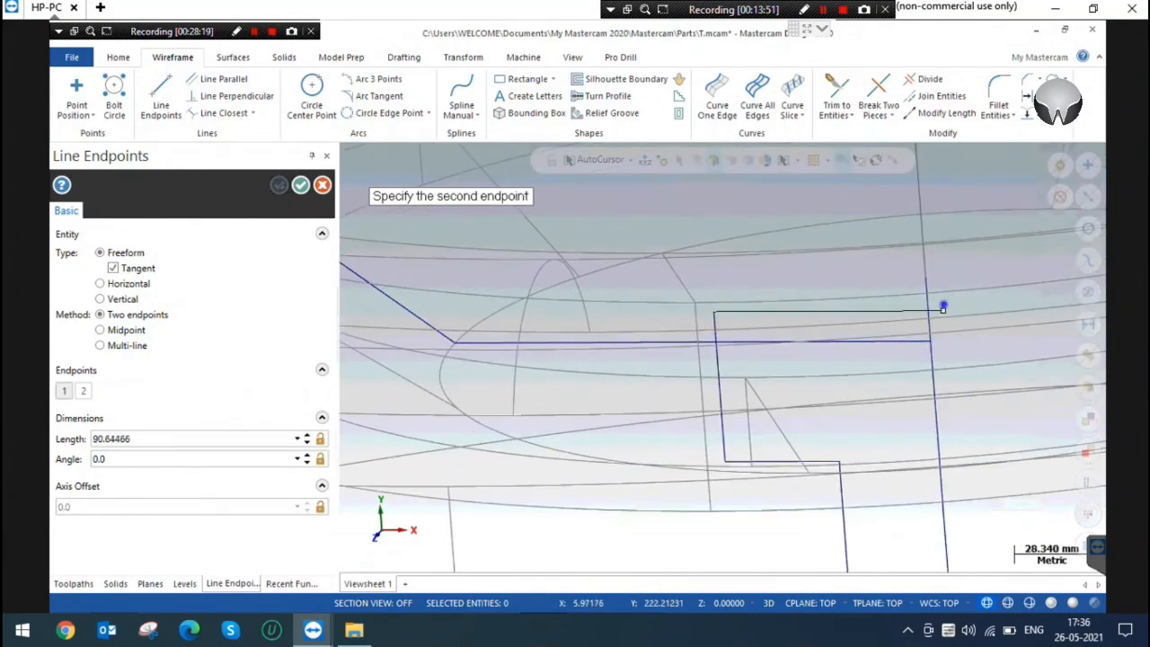
right_click(941, 310)
click(929, 388)
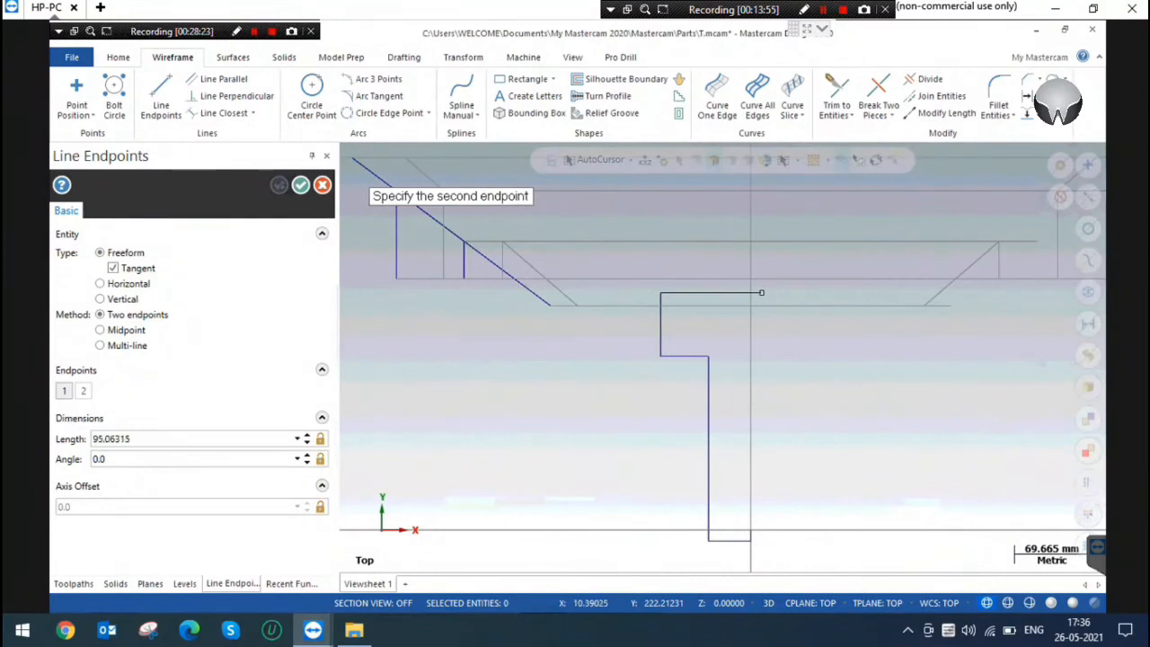
click(762, 293)
middle_drag(722, 357, 692, 186)
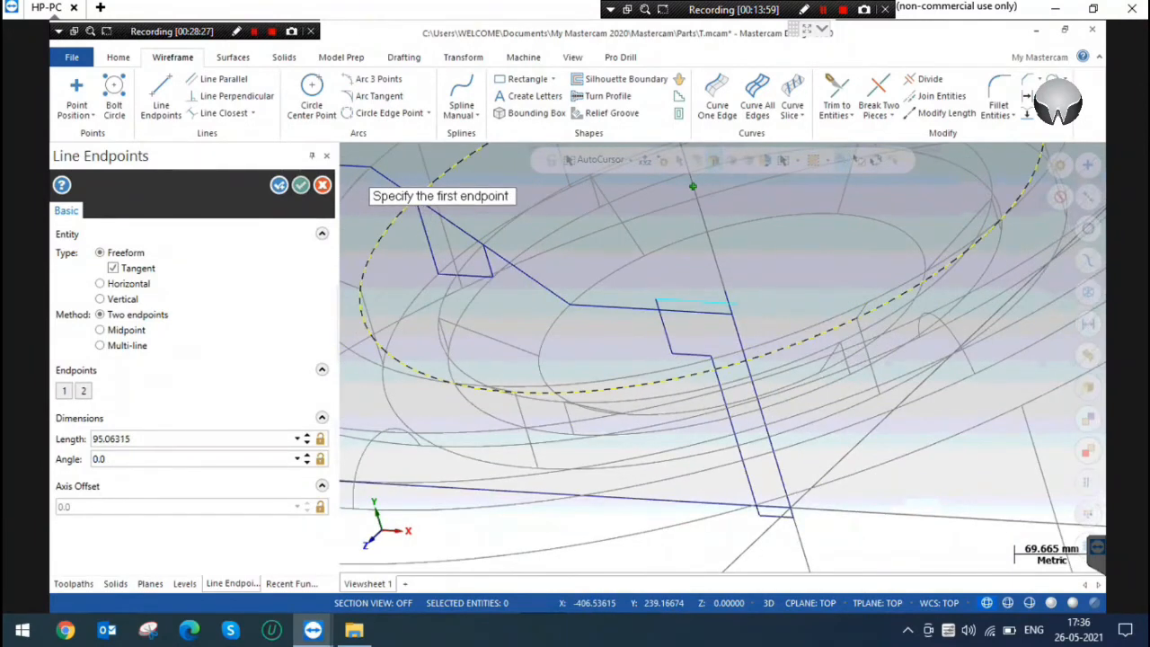
click(300, 184)
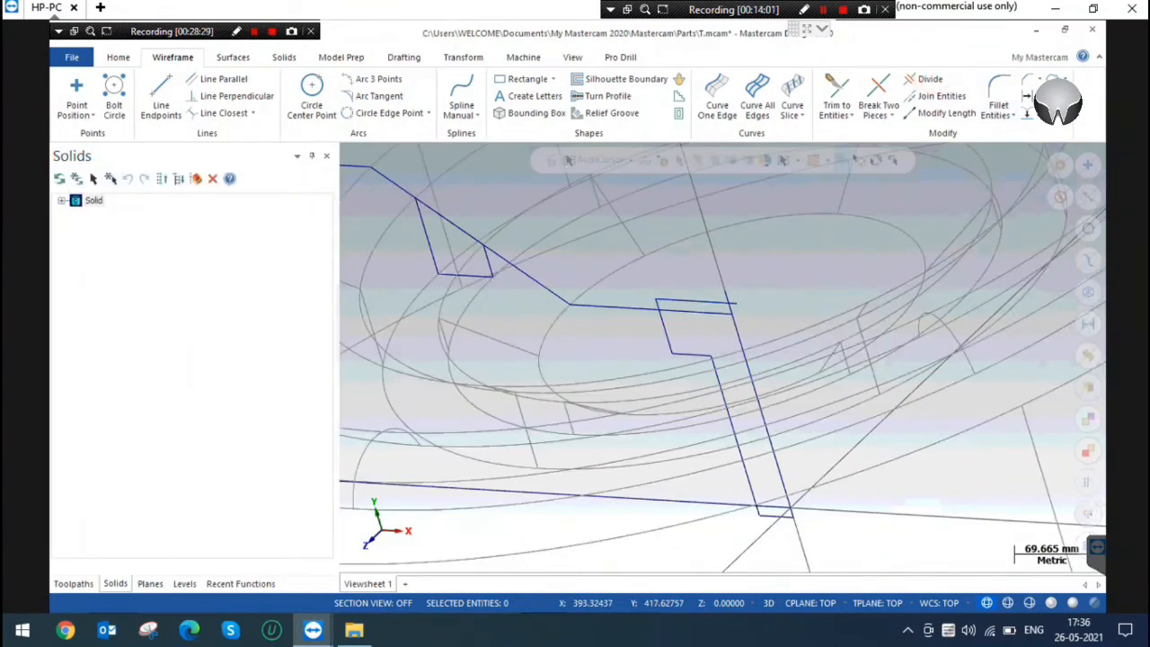
Trim the upper horizontal line's overhang and the excess centre line above it to close the stepped profile.
click(925, 79)
scroll(718, 315, up, 3)
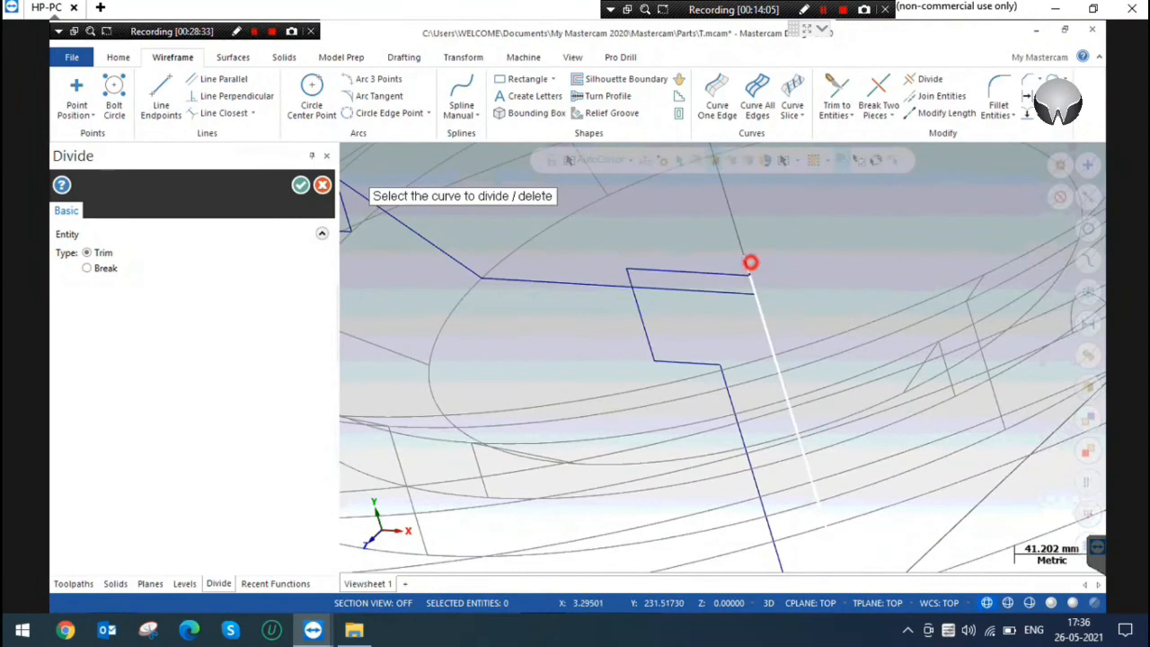
scroll(857, 317, down, 1)
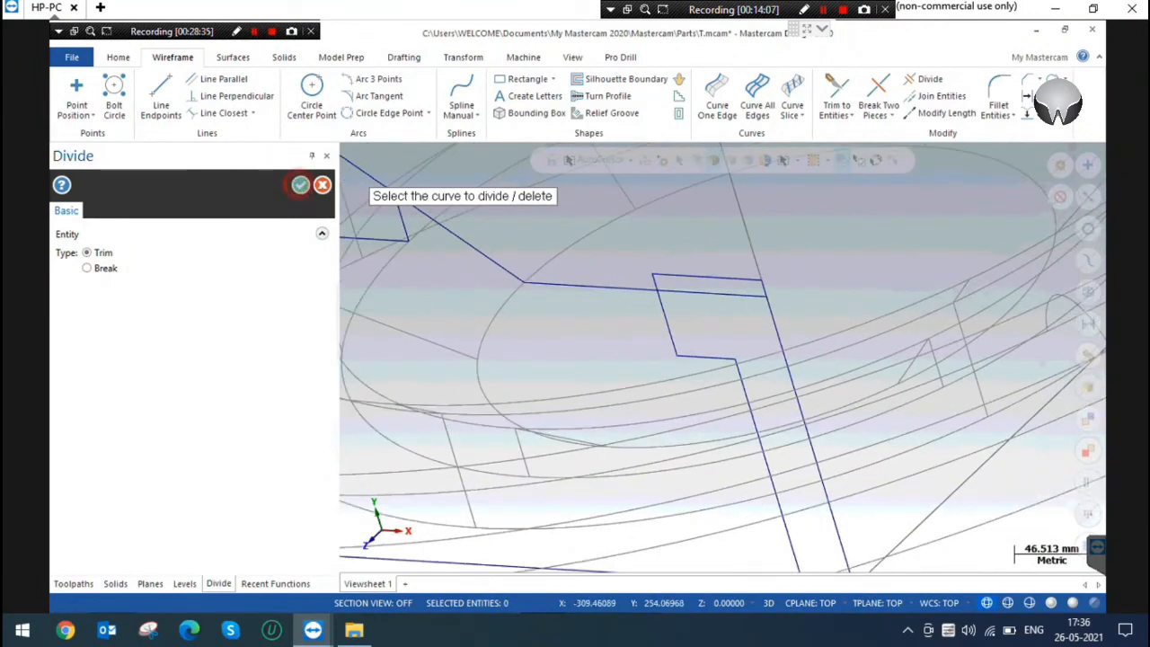
click(300, 184)
scroll(656, 290, down, 1)
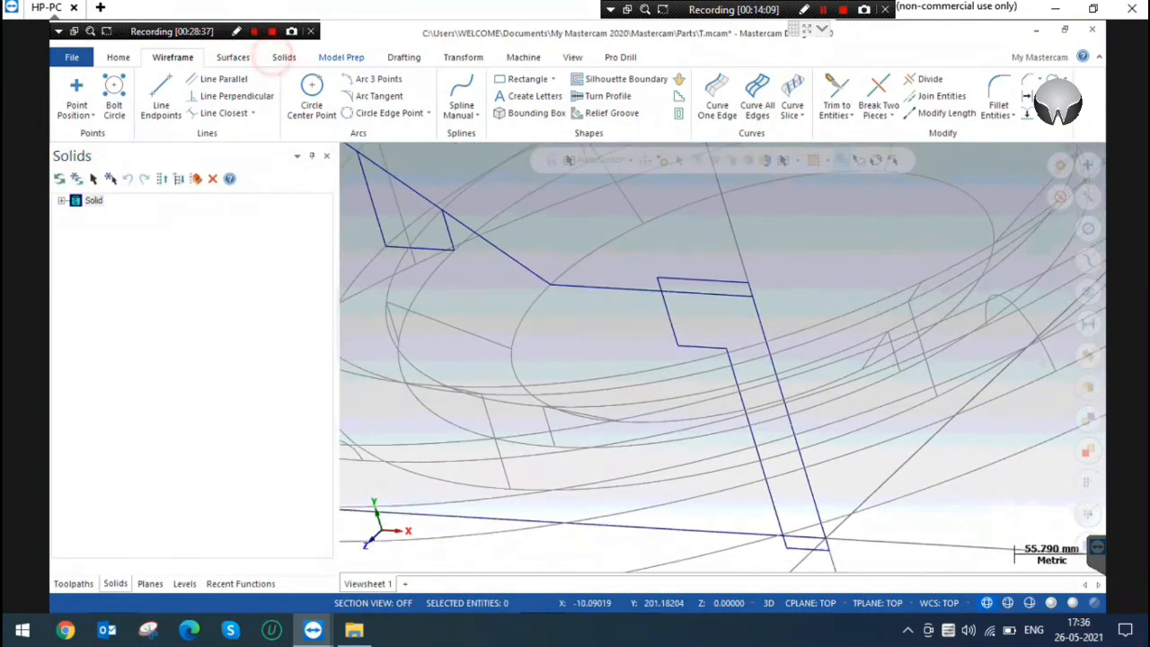
Revolve the closed stepped profile 360 degrees around the vertical centre line as a Cut body operation, making the stepped centre hole.
click(282, 57)
click(241, 79)
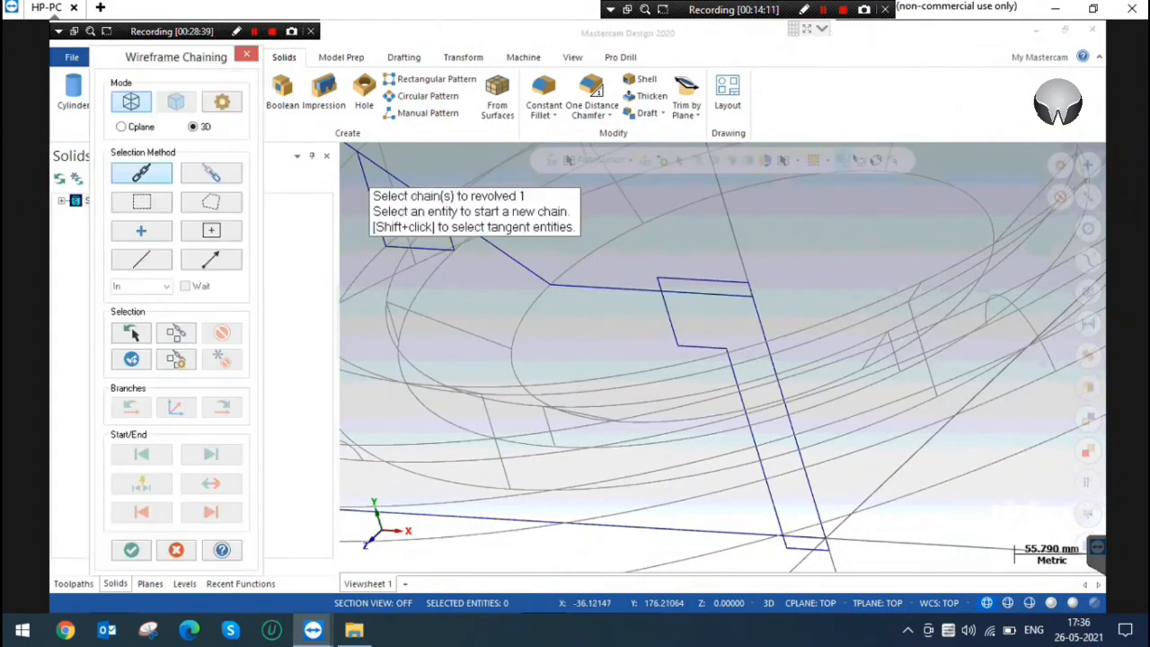
click(699, 345)
scroll(878, 378, down, 1)
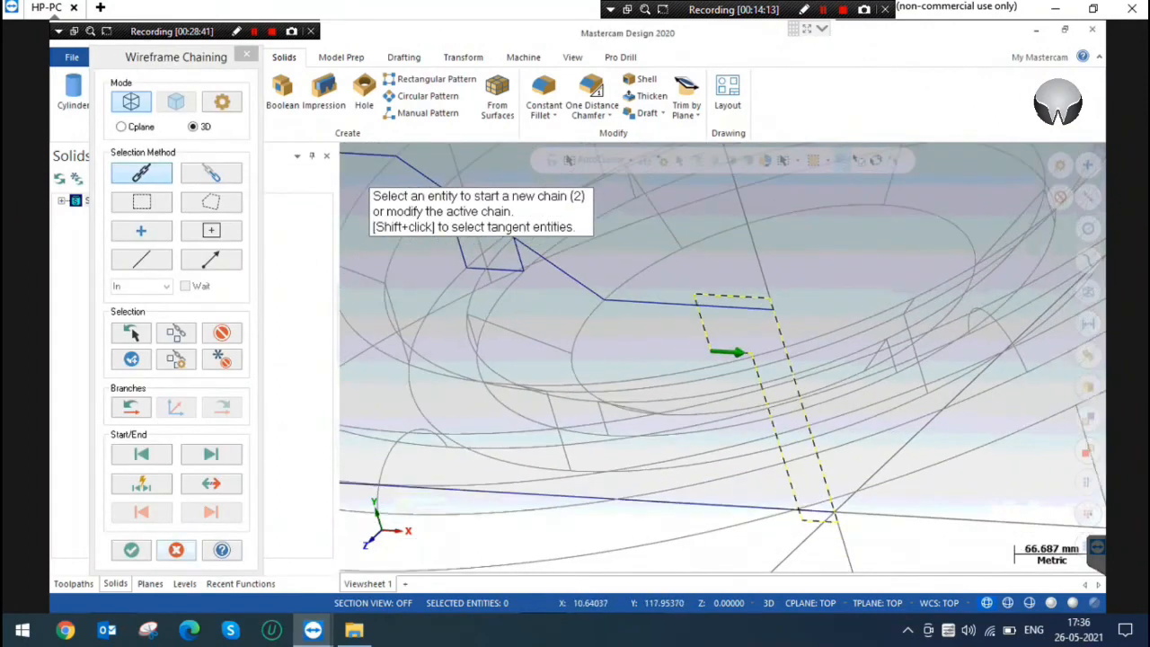
click(135, 548)
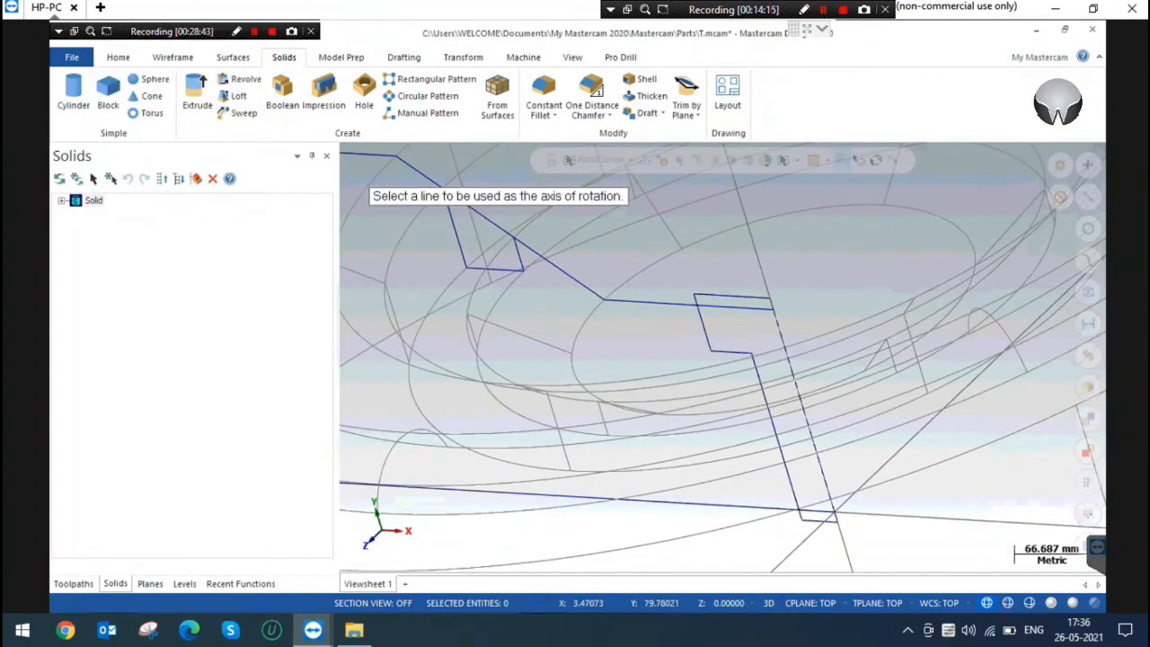
click(813, 436)
click(110, 285)
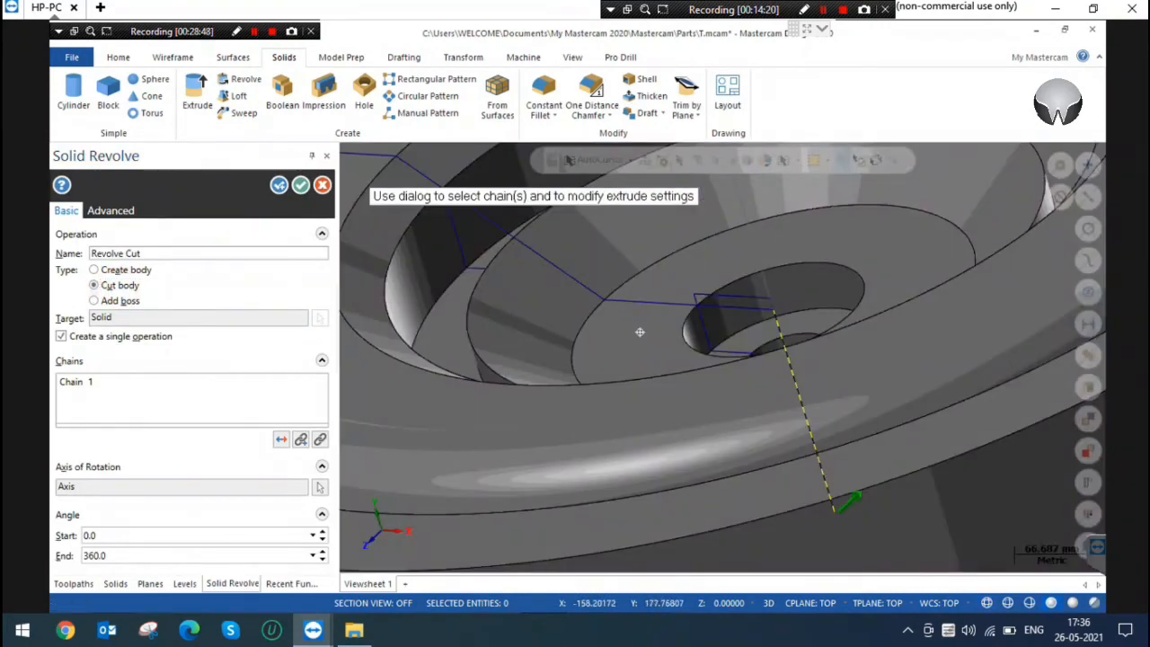
middle_drag(640, 332, 639, 332)
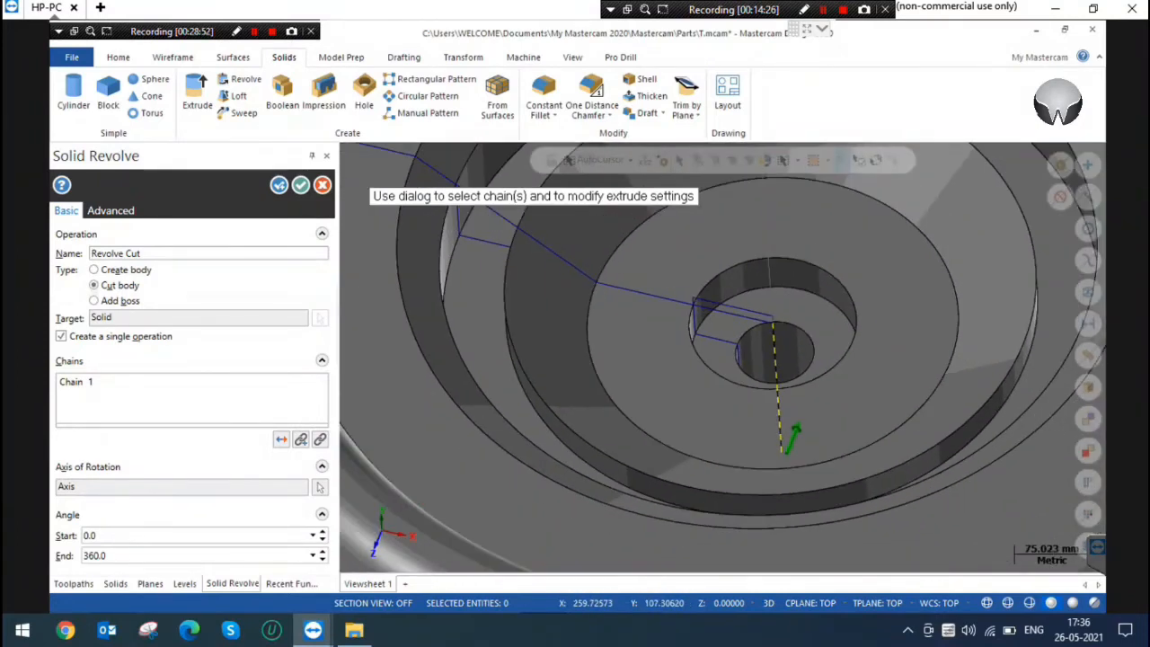
scroll(814, 324, up, 2)
middle_drag(814, 325, 815, 325)
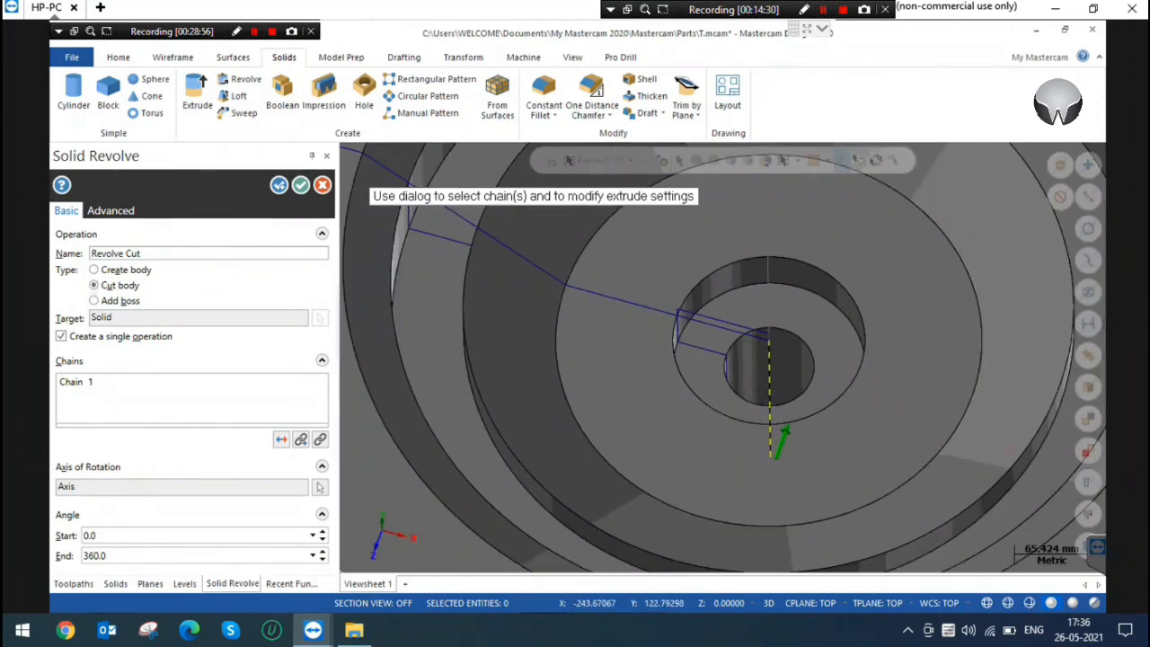
click(300, 184)
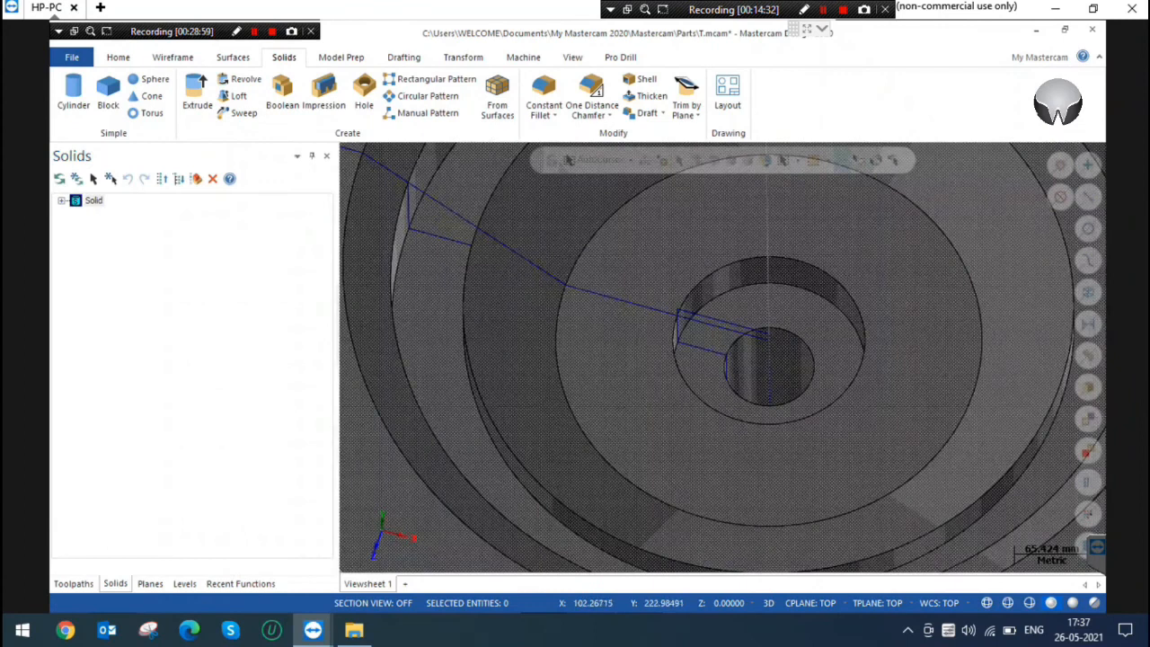
right_click(820, 225)
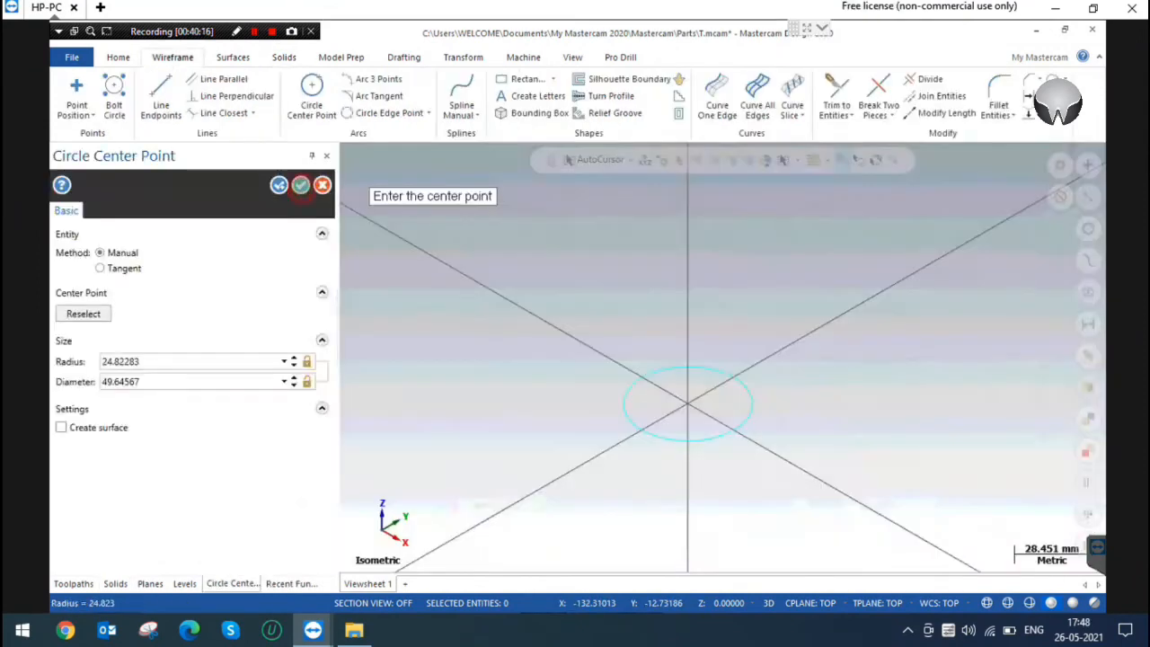
Accept the circle of about 24.8 mm radius centred on the origin in the isometric view.
click(410, 246)
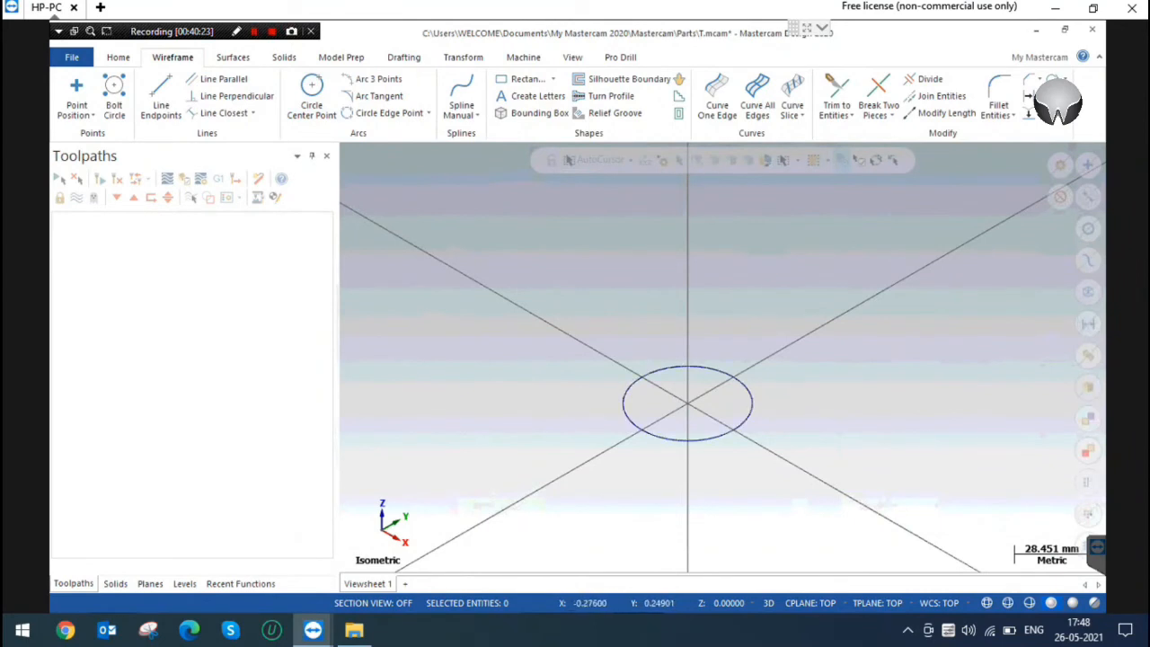
scroll(688, 404, down, 1)
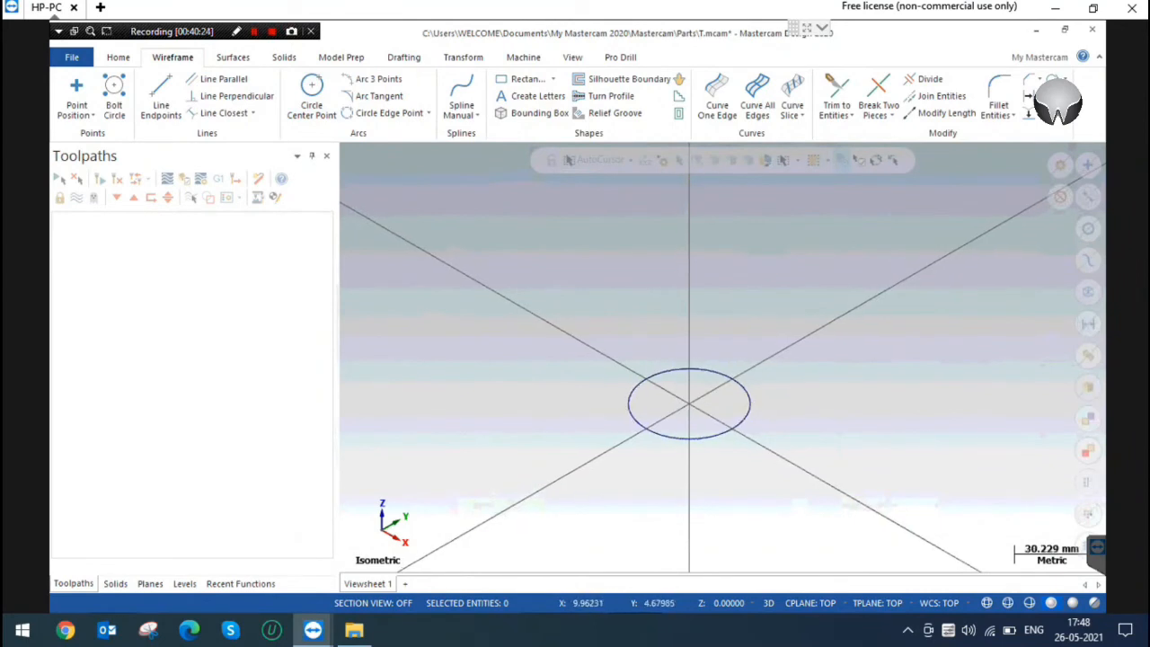
click(310, 90)
key(Escape)
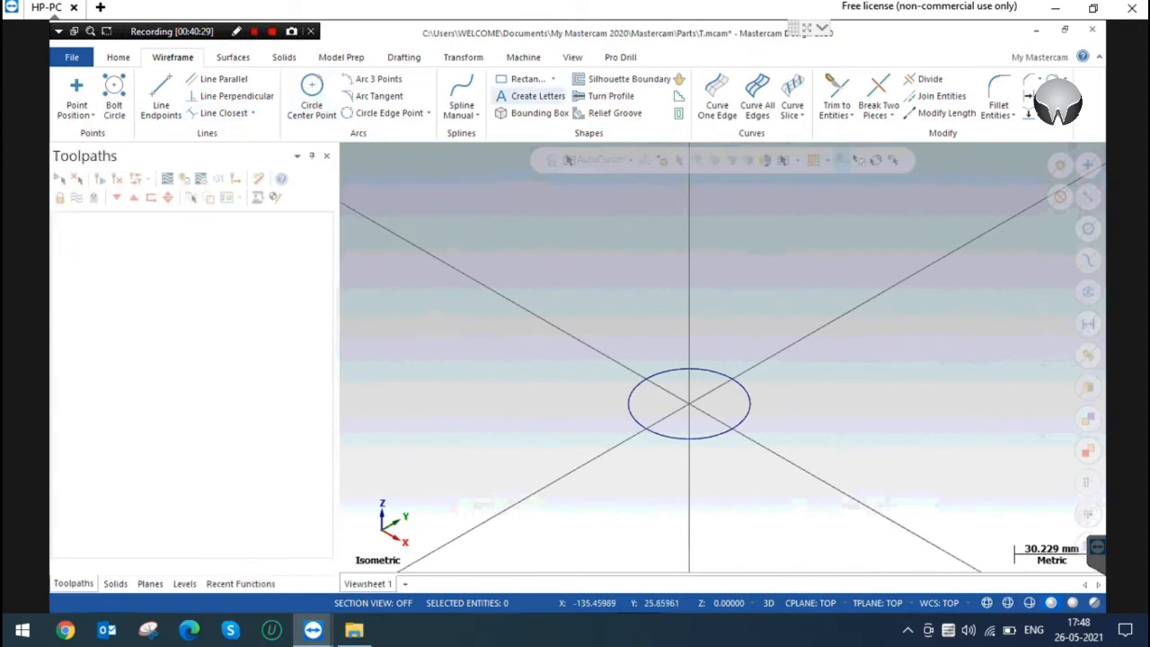
Create a NURBS ellipse centred at X0, Y0, Z25 with radii of about 44.5 mm and 33.2 mm, sized in the Top view.
click(552, 79)
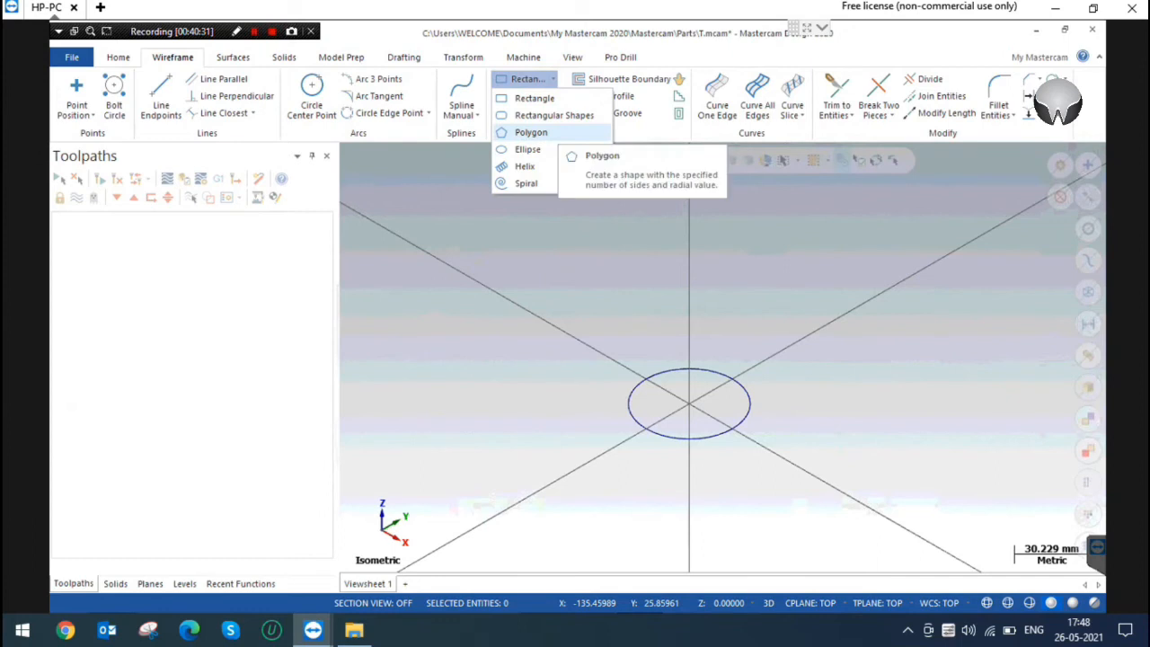
click(554, 150)
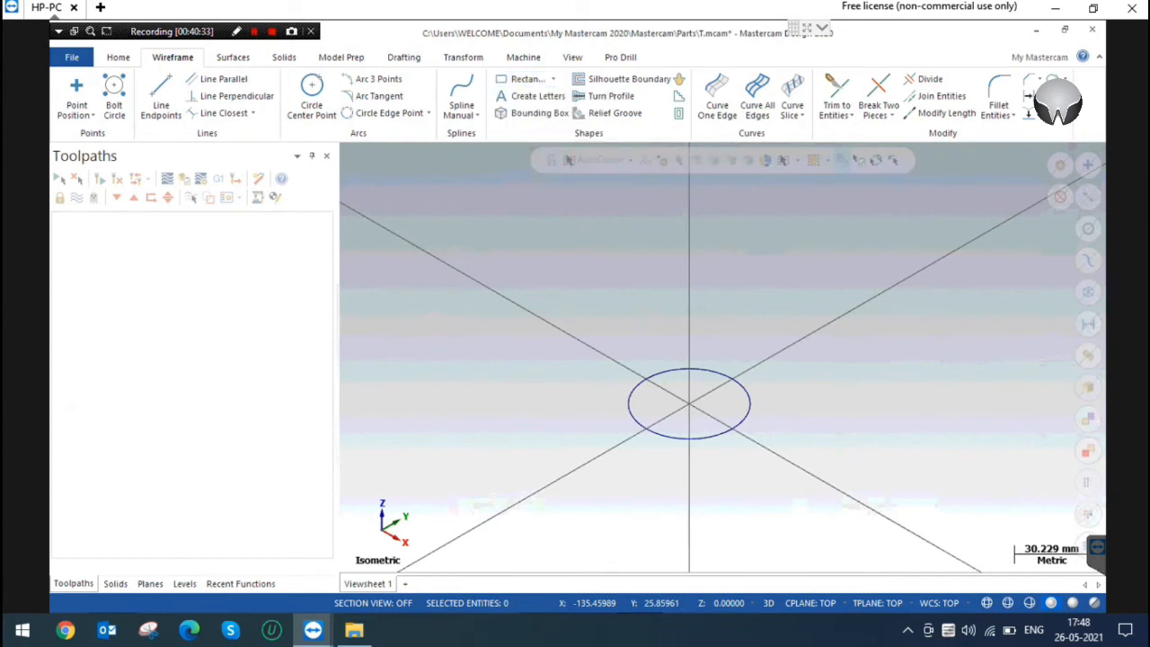
text(X0,y0,z25)
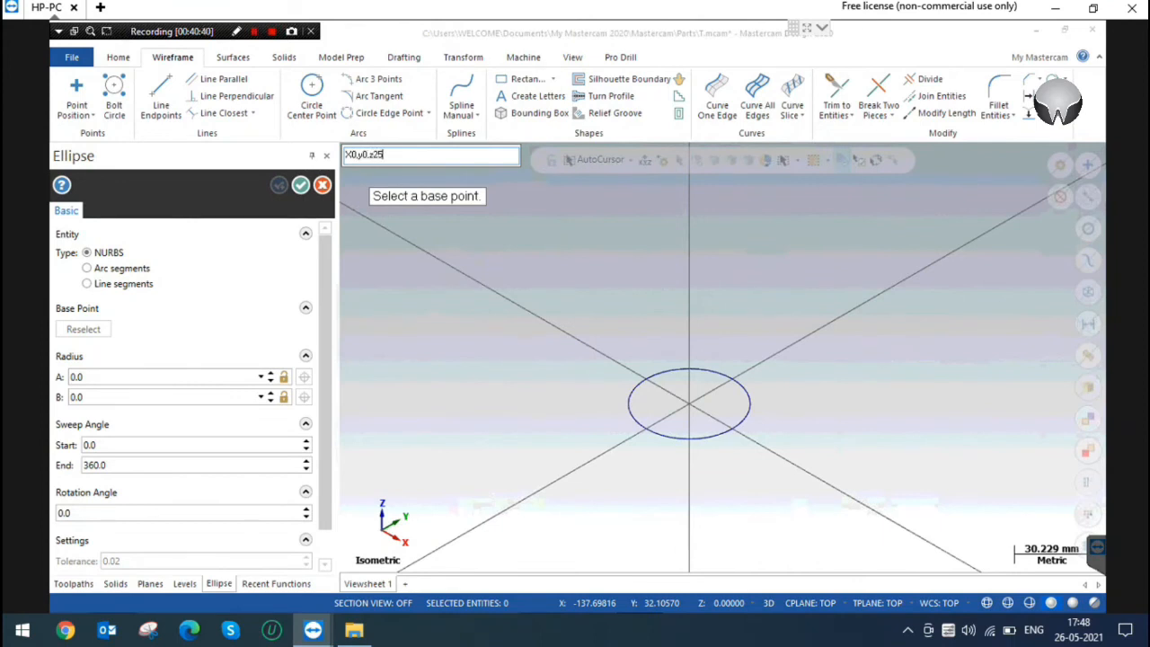
key(Return)
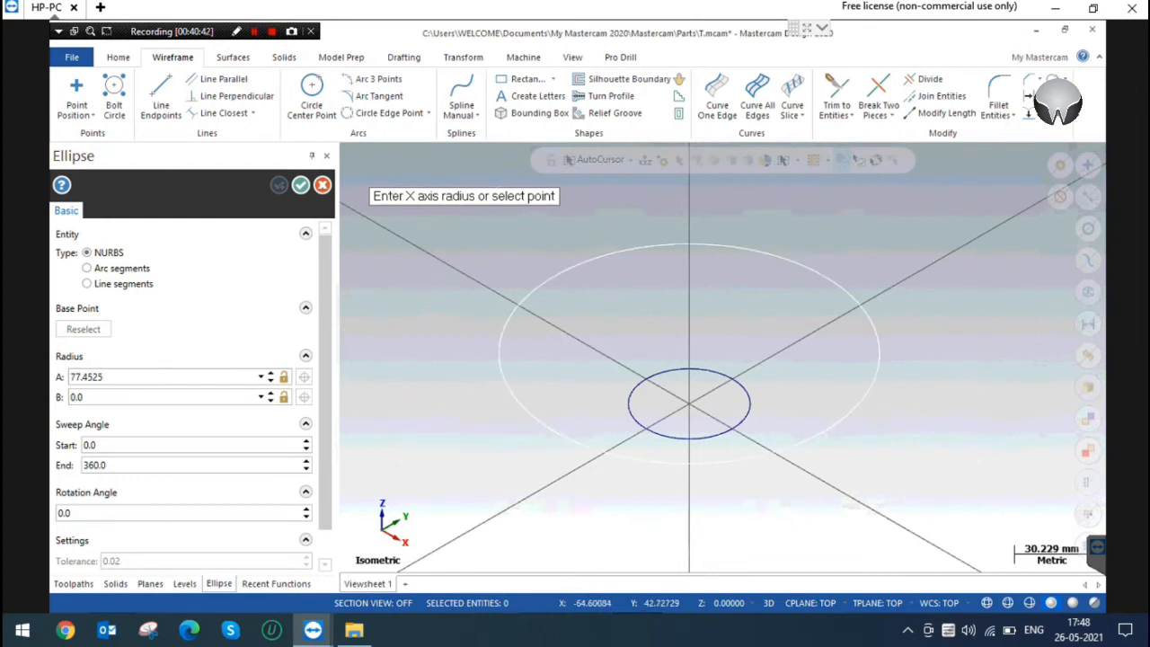
right_click(653, 295)
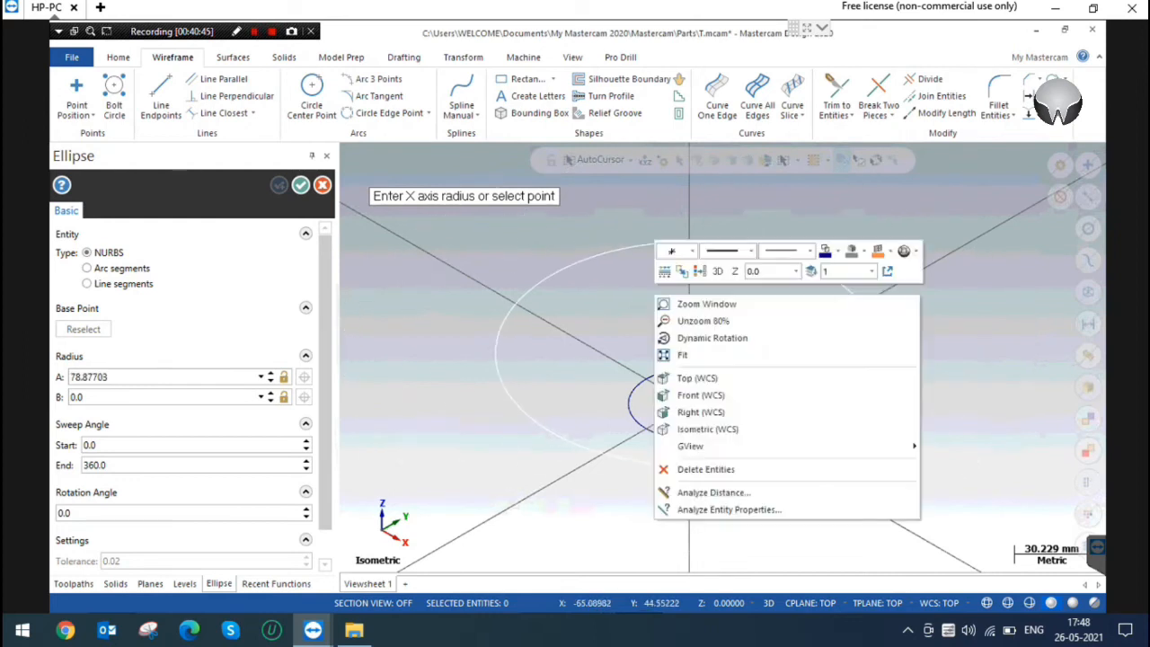
click(707, 378)
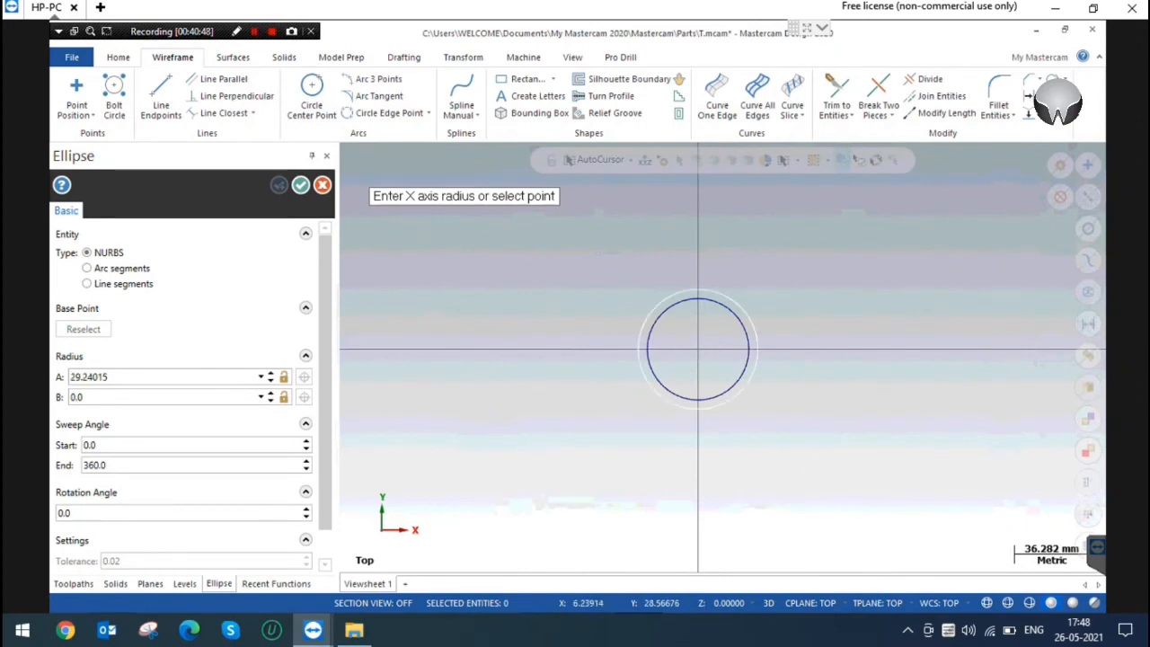
click(721, 278)
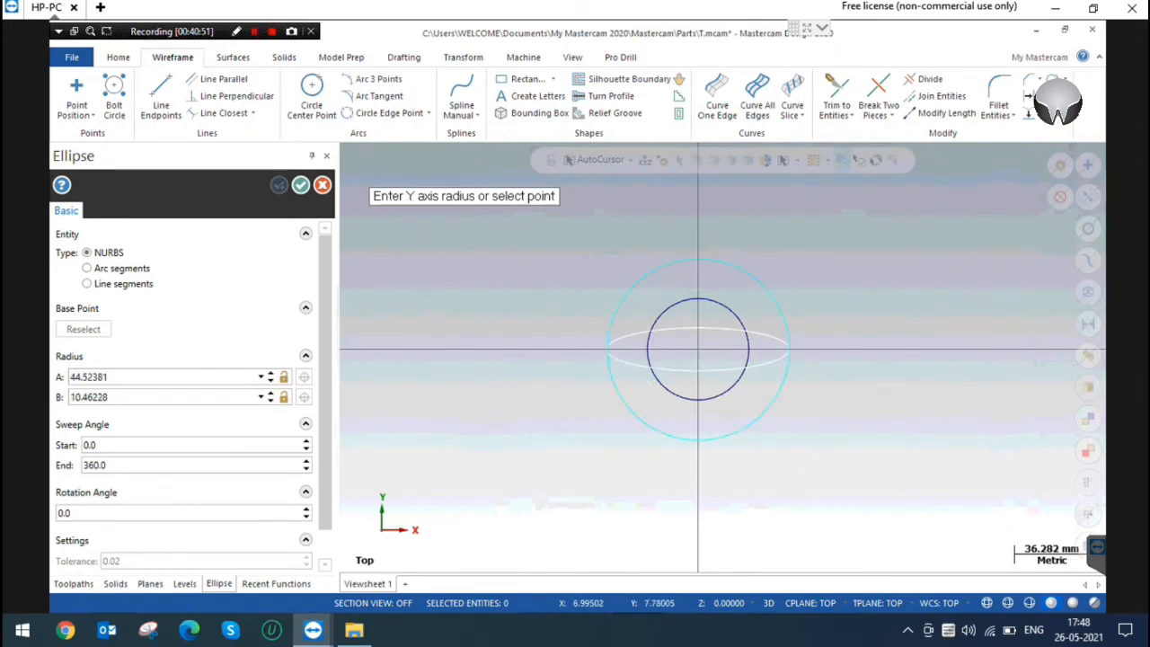
click(721, 312)
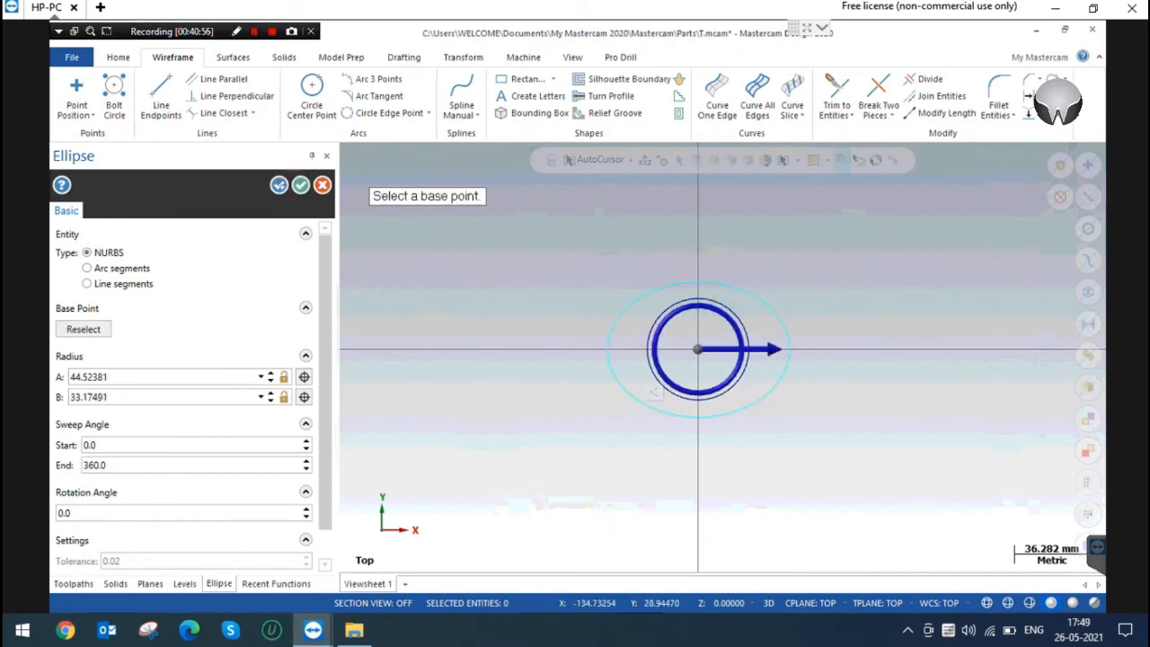
click(300, 184)
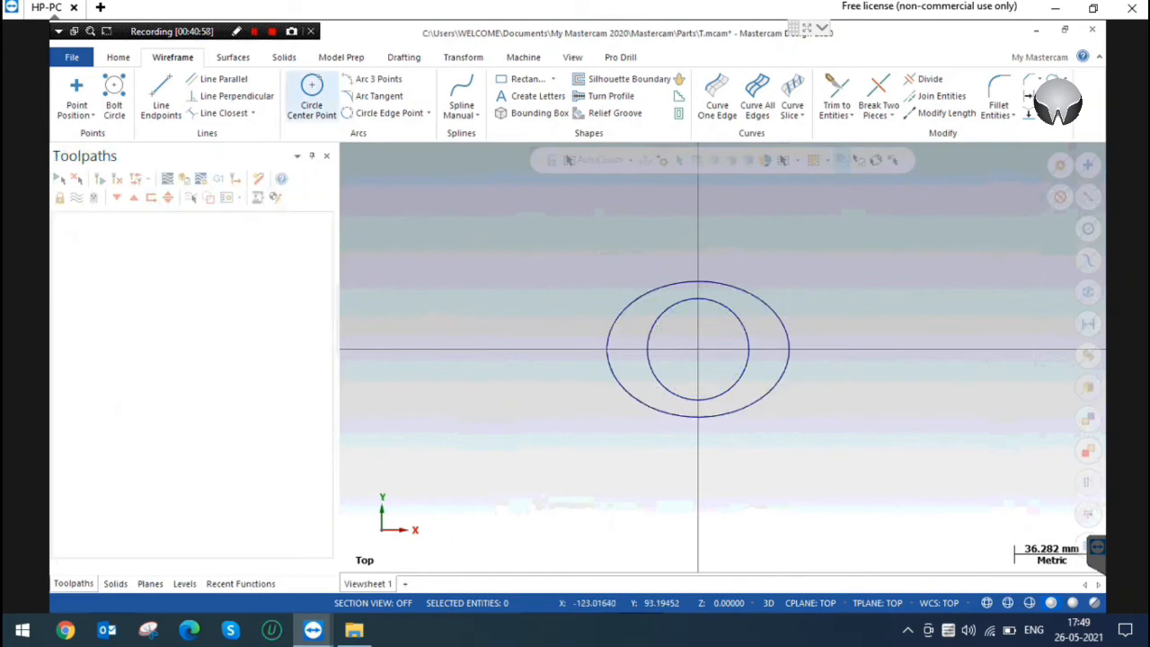
Loft from the circle to the ellipse above it as a Create body operation.
click(284, 56)
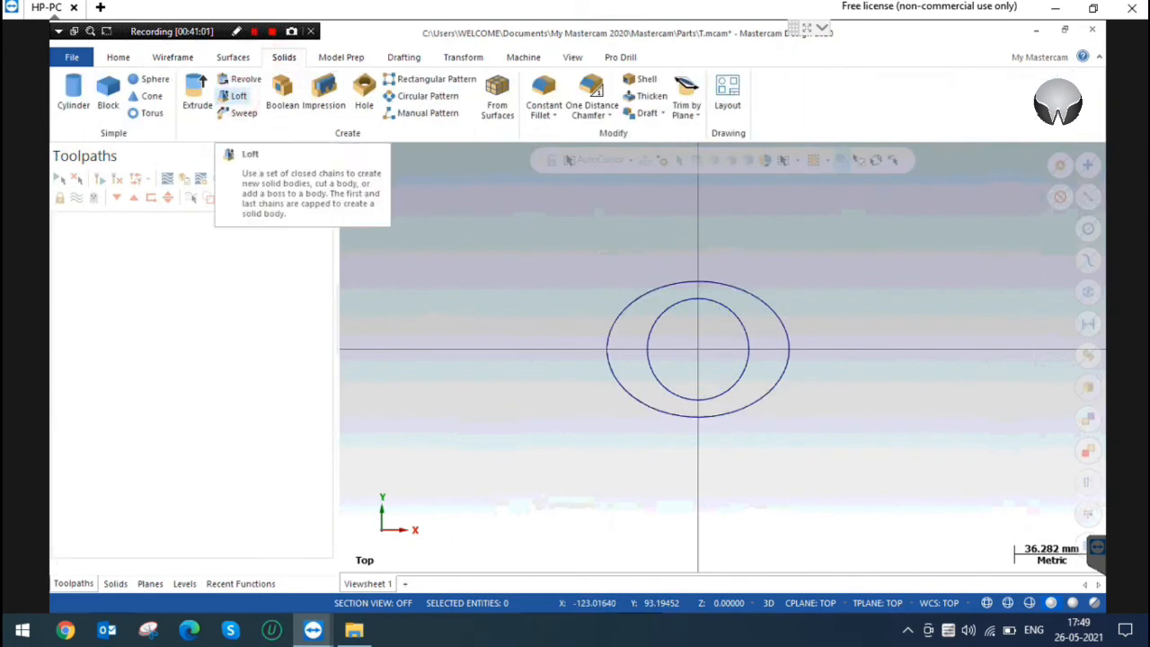
click(237, 94)
click(746, 332)
click(788, 326)
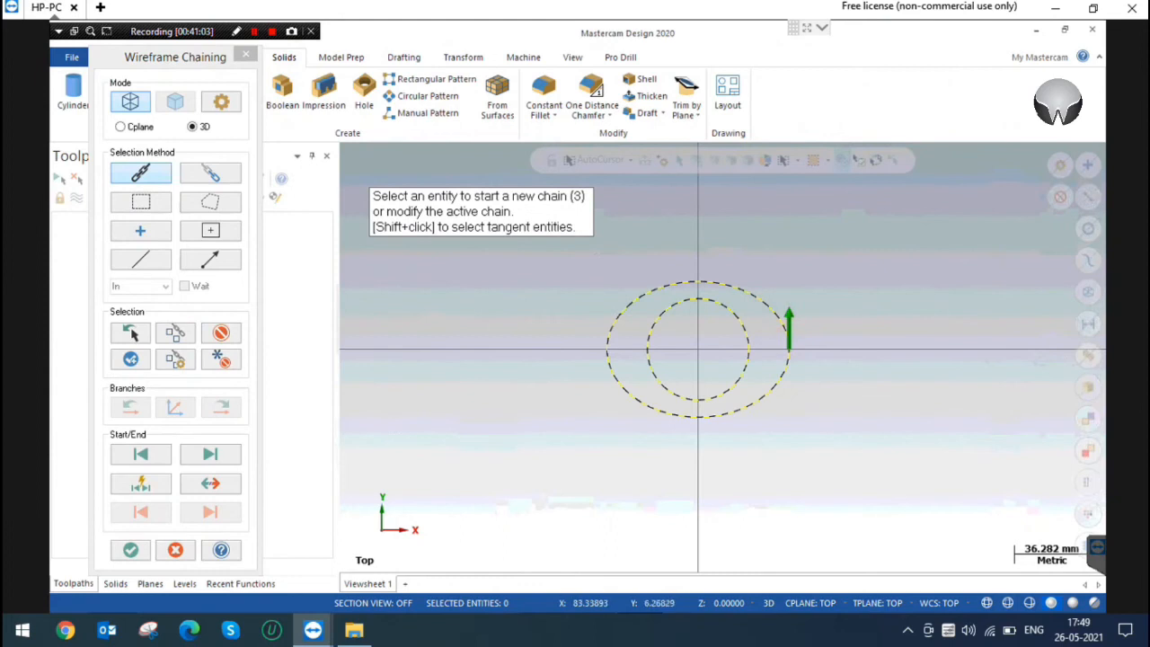
click(133, 550)
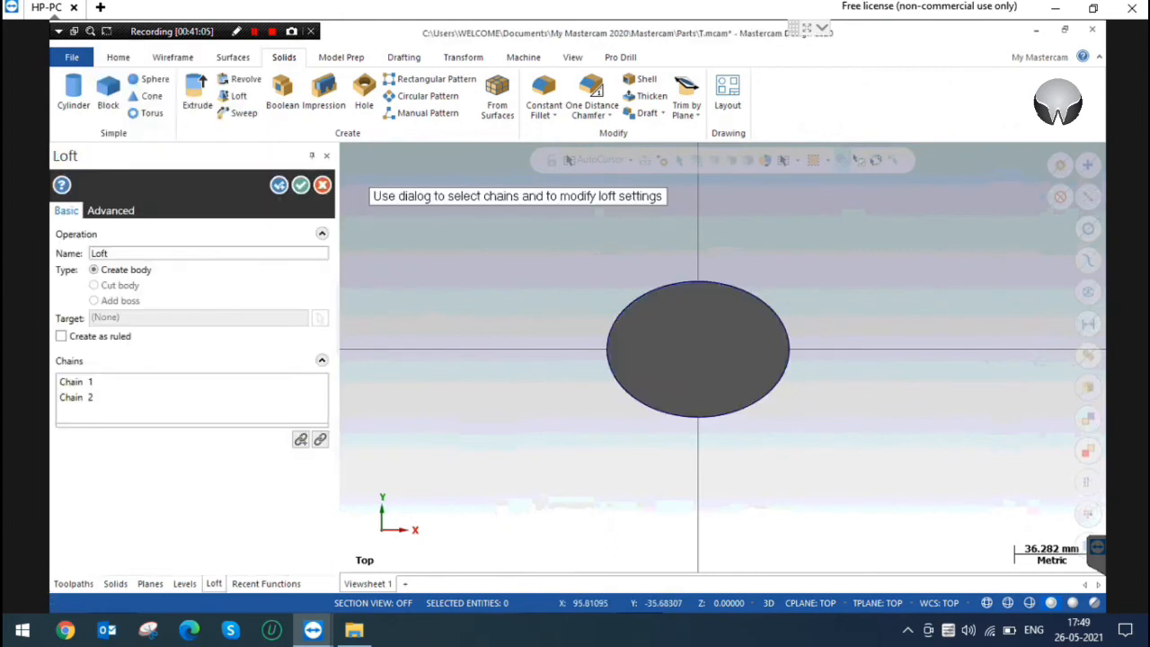
middle_drag(723, 357, 684, 336)
scroll(684, 337, up, 9)
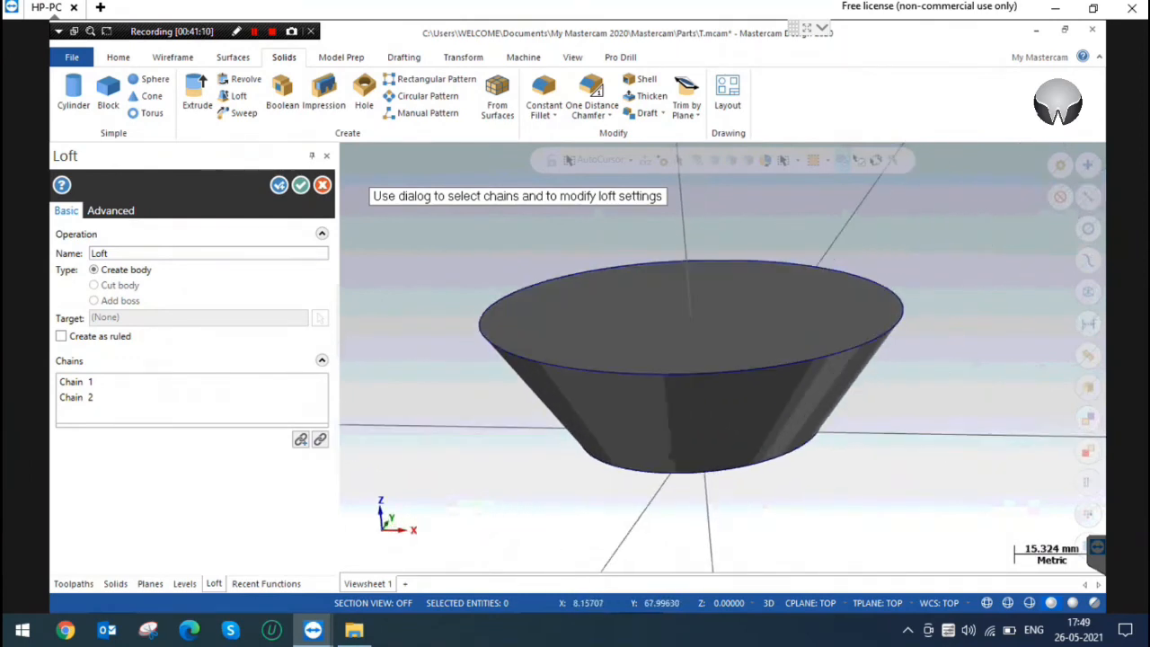
scroll(576, 371, down, 1)
middle_drag(575, 371, 575, 369)
click(122, 270)
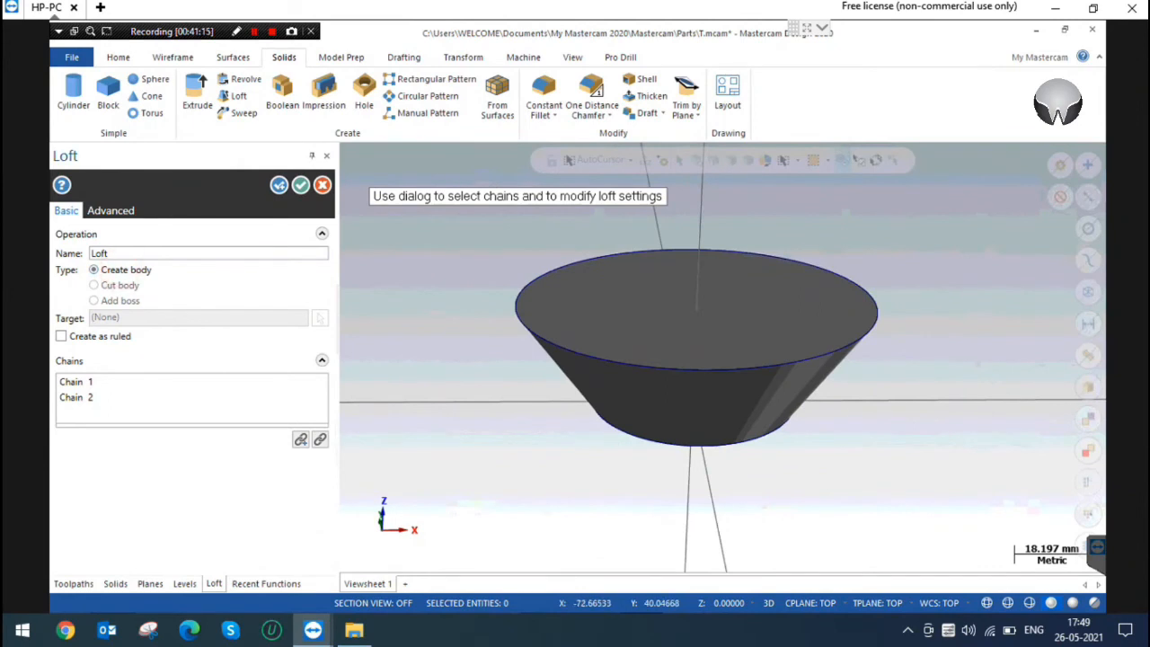
click(300, 184)
Set the Isometric view and switch off shading so the lofted body is displayed as wireframe.
middle_drag(640, 408, 686, 231)
right_click(686, 231)
click(763, 368)
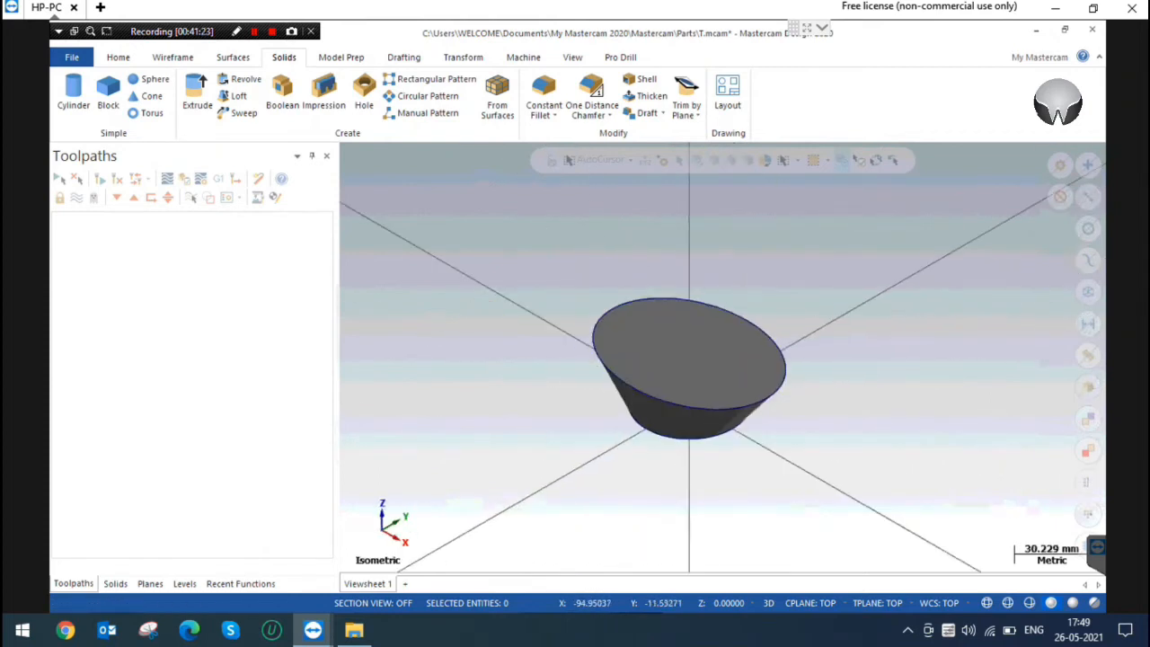
key(alt+s)
scroll(722, 357, up, 1)
mouse_move(722, 356)
middle_down()
mouse_move(729, 299)
mouse_move(722, 357)
middle_up()
key(alt+s)
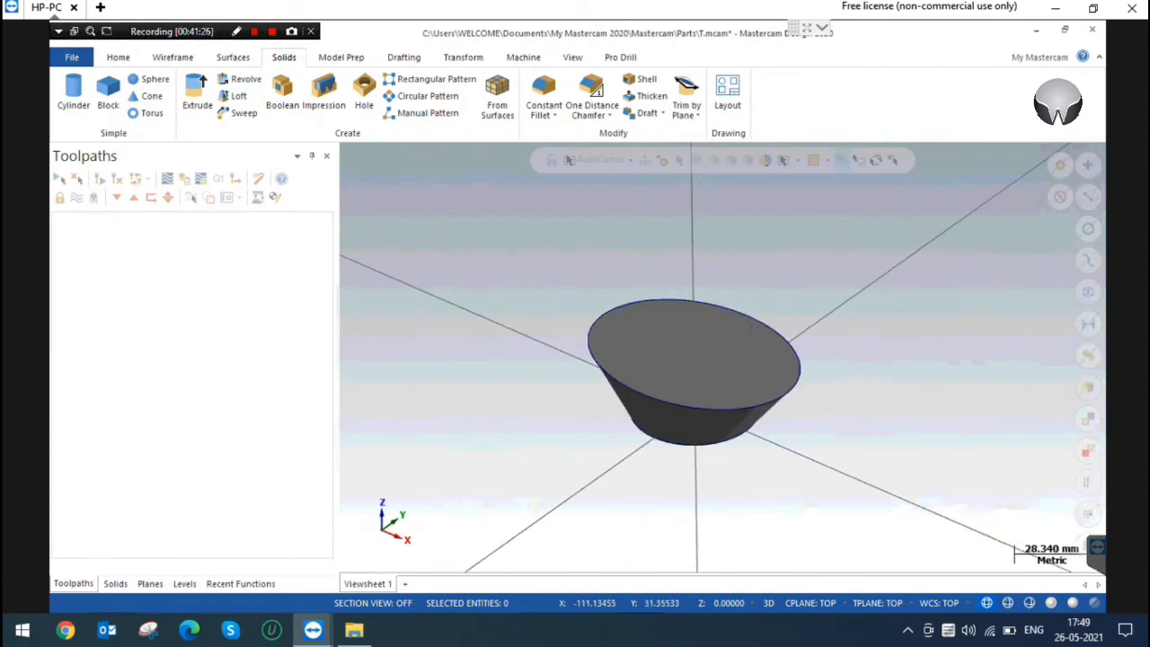
key(alt+s)
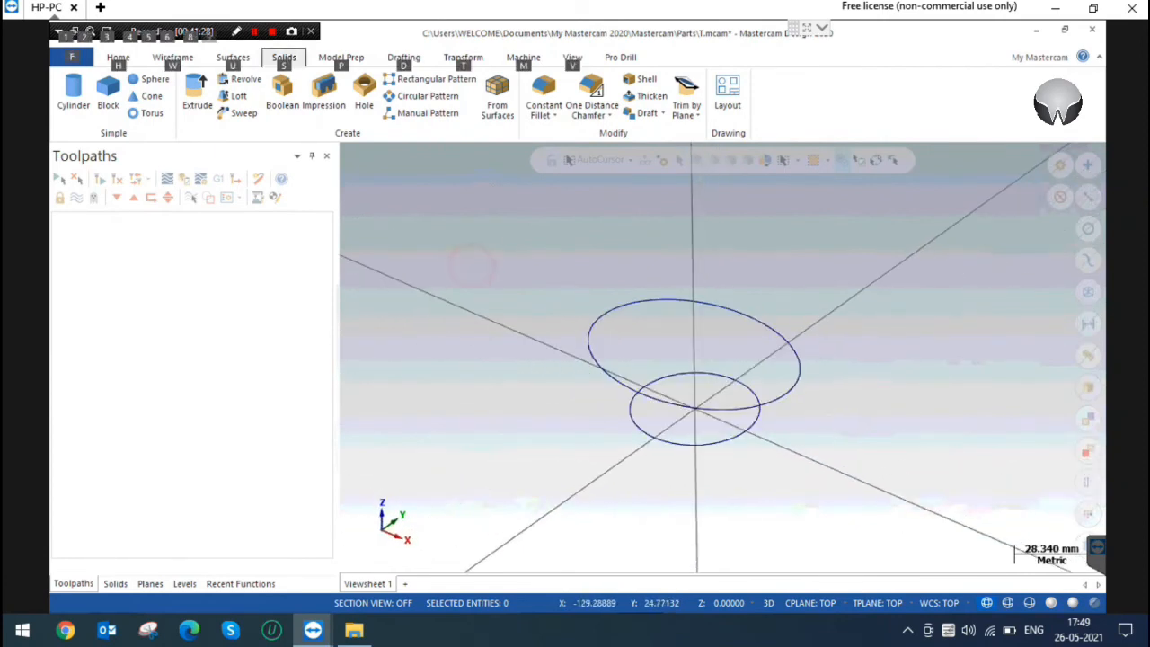
Create a six-sided polygon centred on the origin inside the circle, with a flat radius of about 11 mm.
click(172, 56)
click(452, 259)
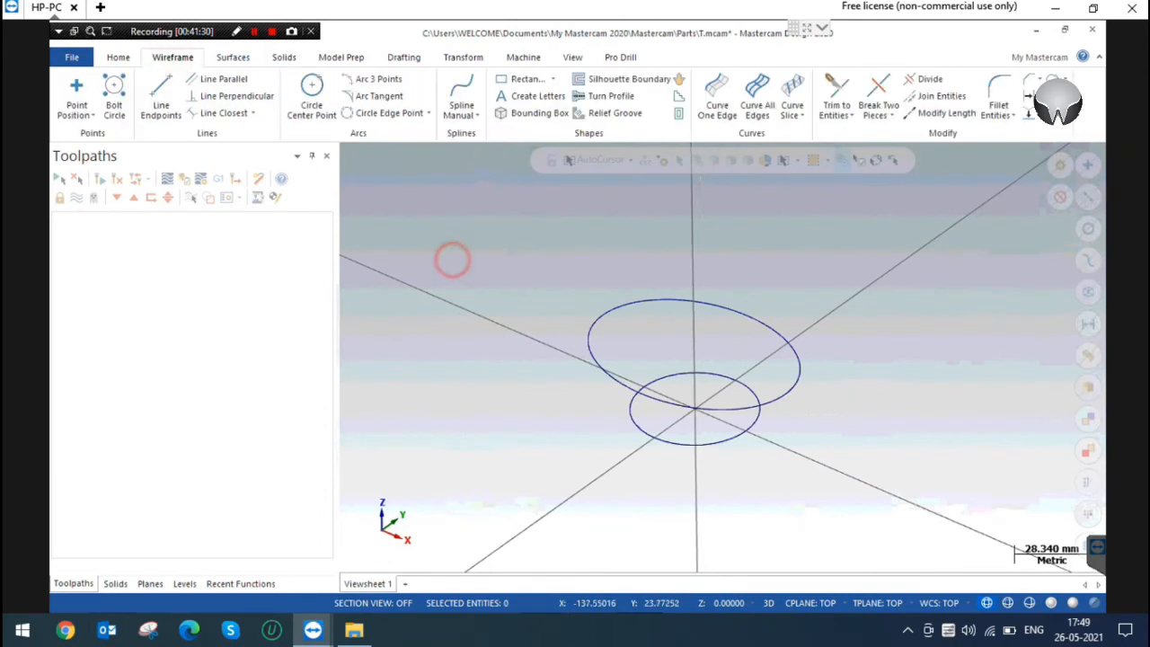
click(554, 79)
click(532, 132)
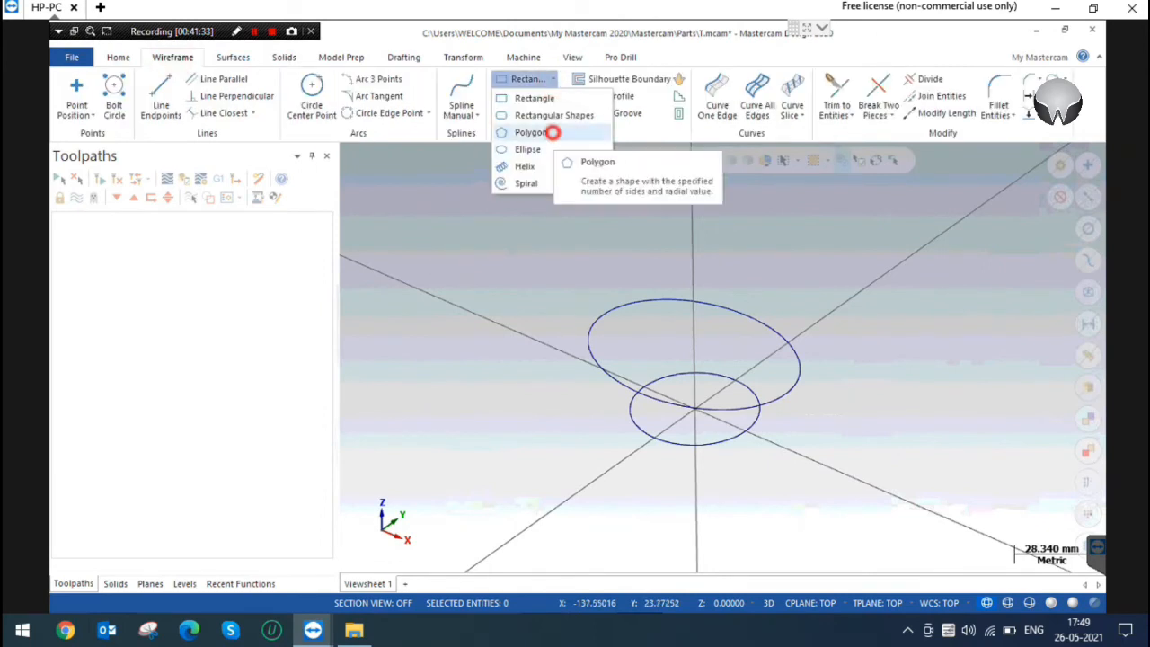
click(694, 407)
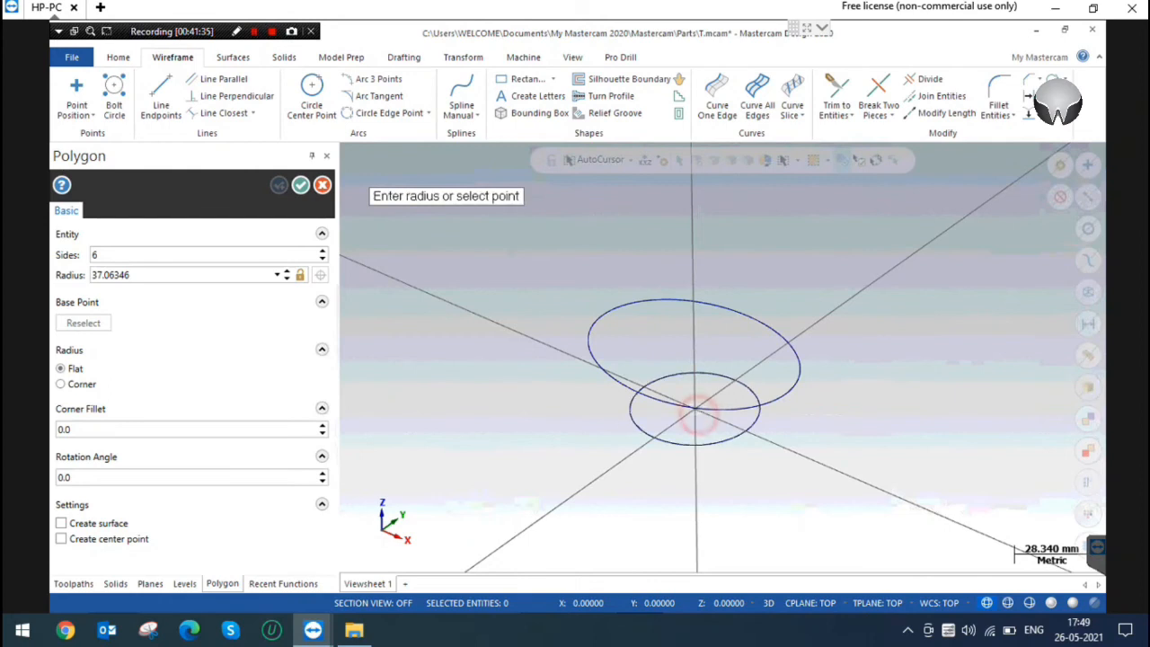
click(712, 396)
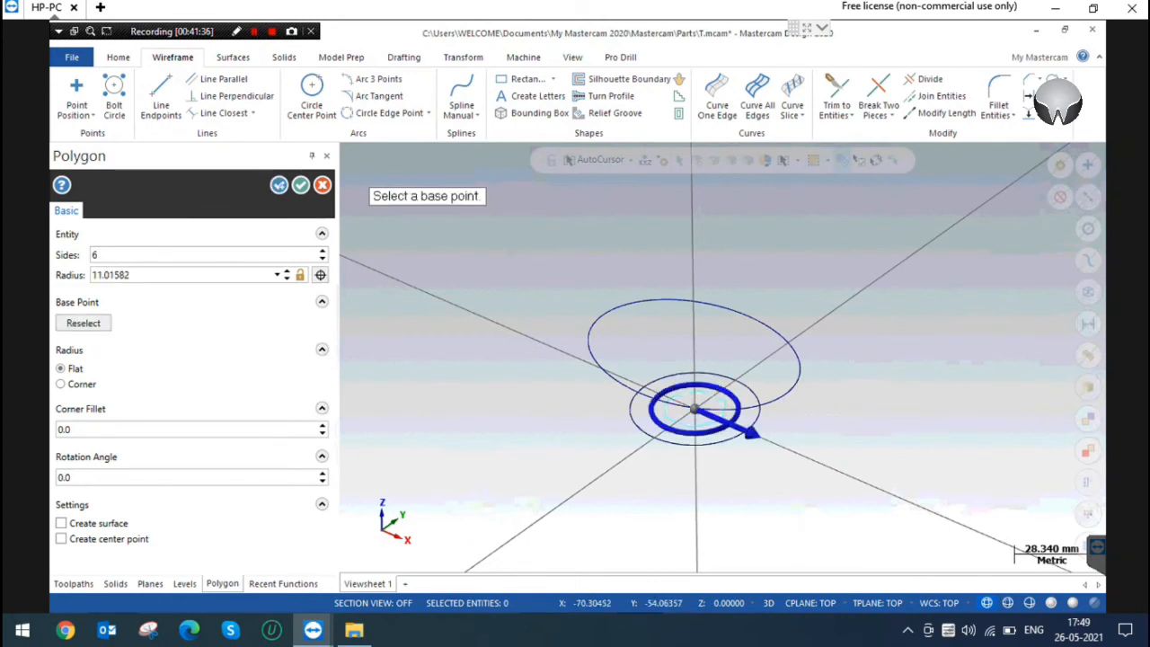
click(301, 184)
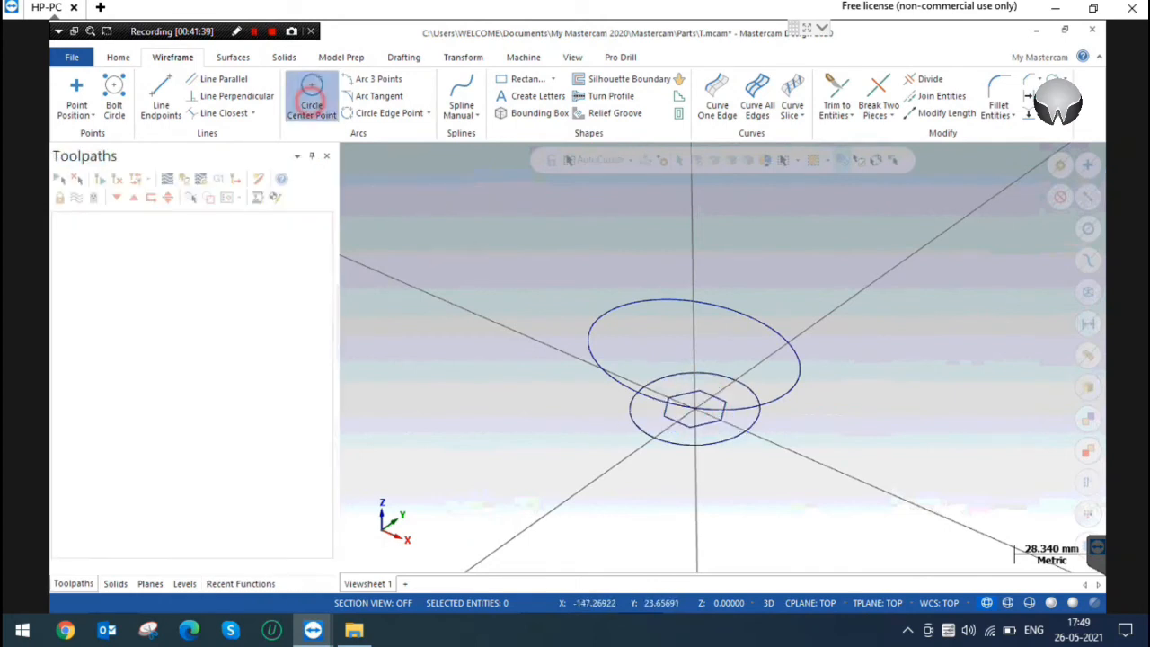
Draw a circle of about 19.7 mm radius centred at X0, Y0, Z25 inside the ellipse, sized in the Top view.
click(312, 90)
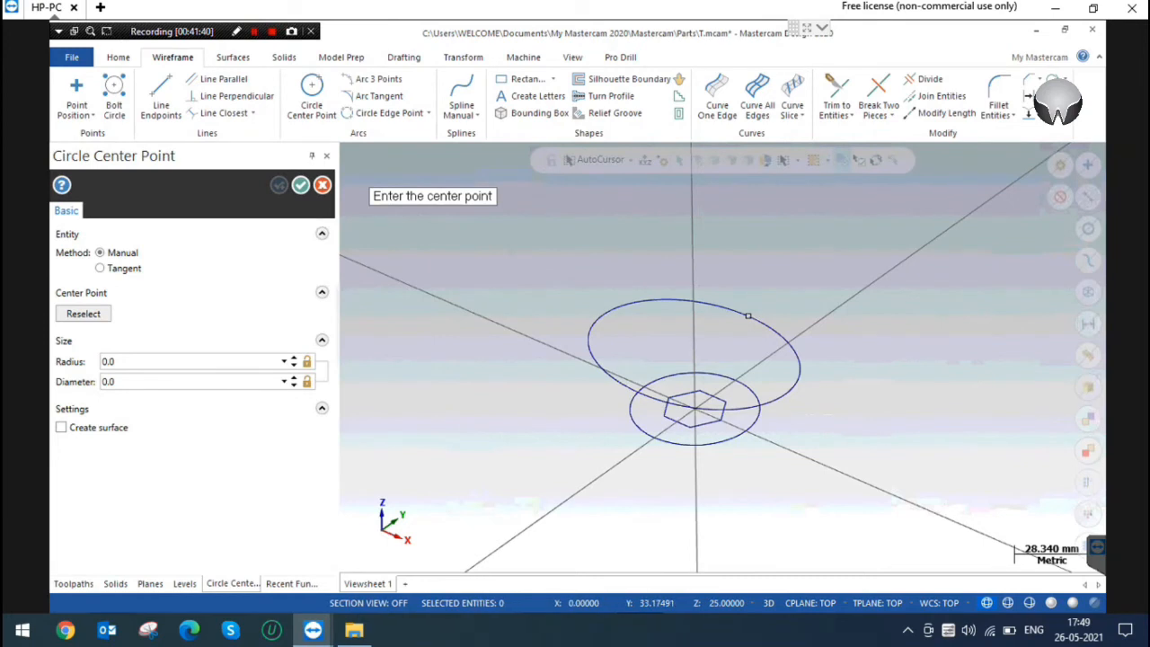
text(X)
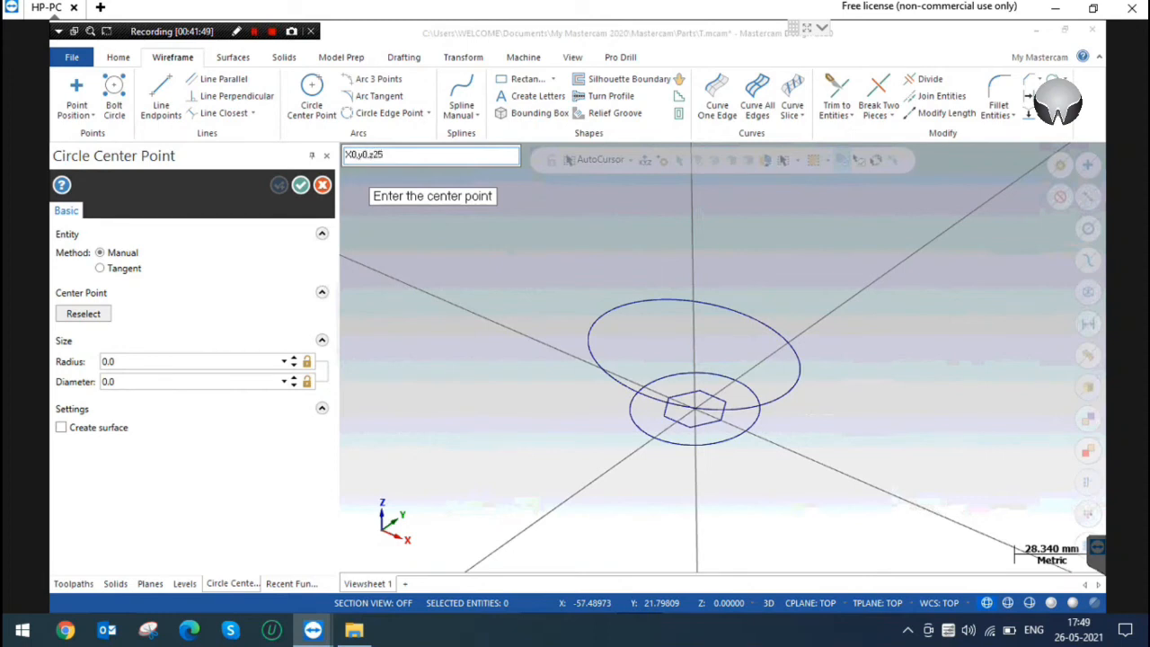
text(0,y0,z25)
key(Return)
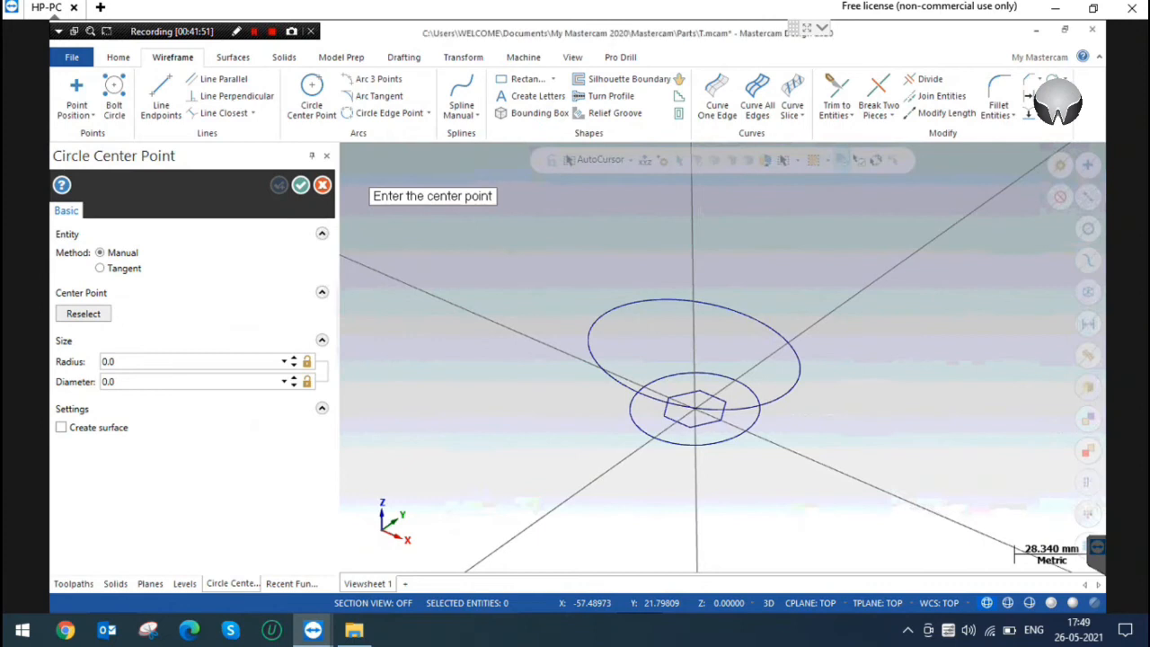
right_click(668, 339)
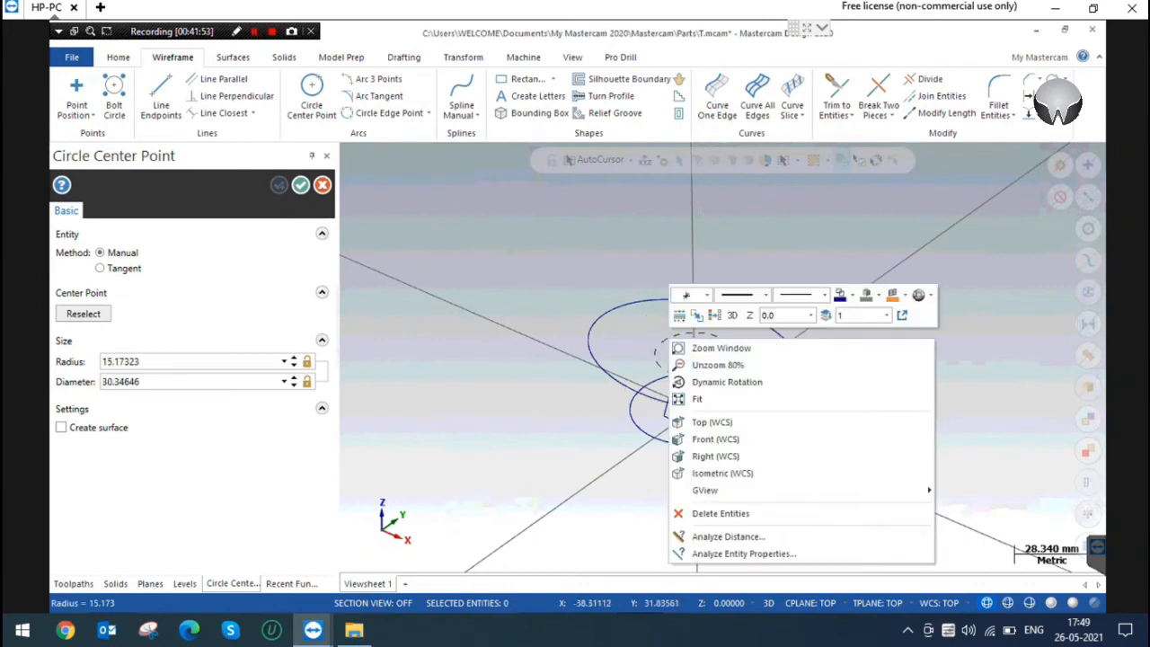
click(732, 423)
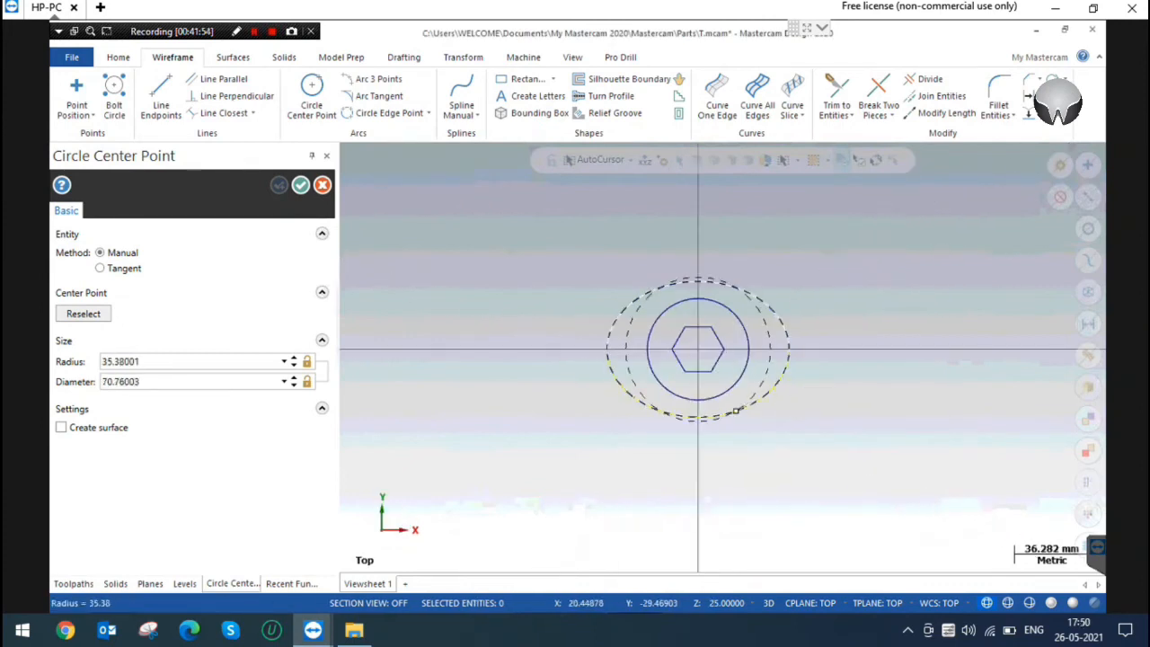
click(733, 319)
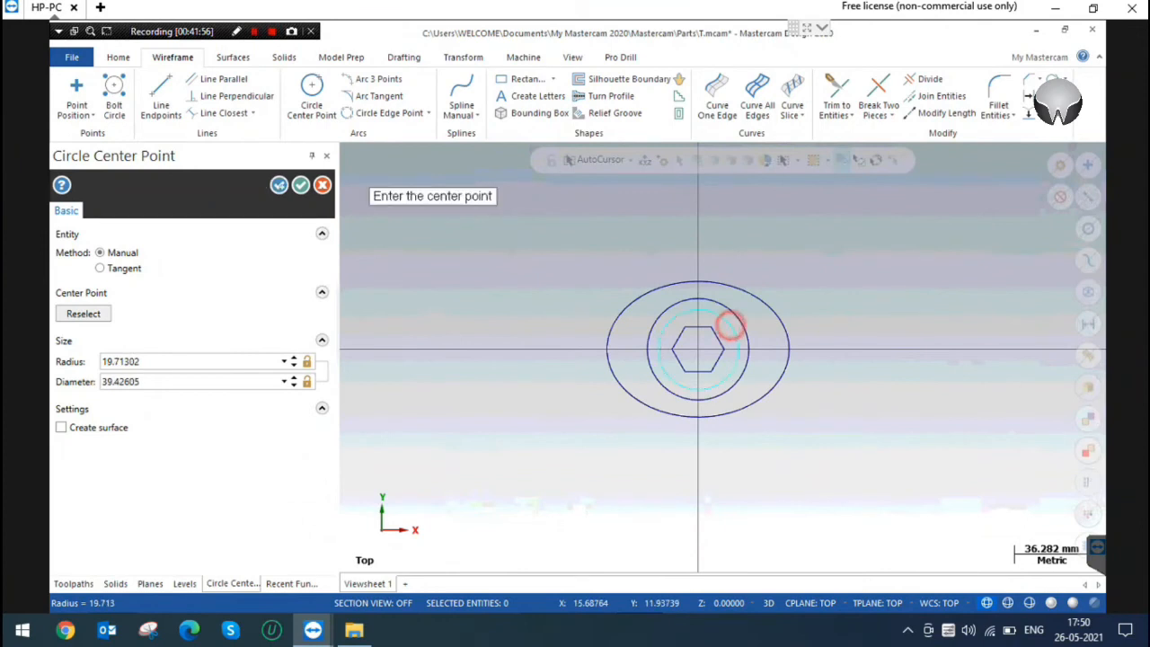
click(300, 184)
Try to loft a ruled Cut body from the hexagon to the small circle above it.
middle_drag(651, 438, 718, 364)
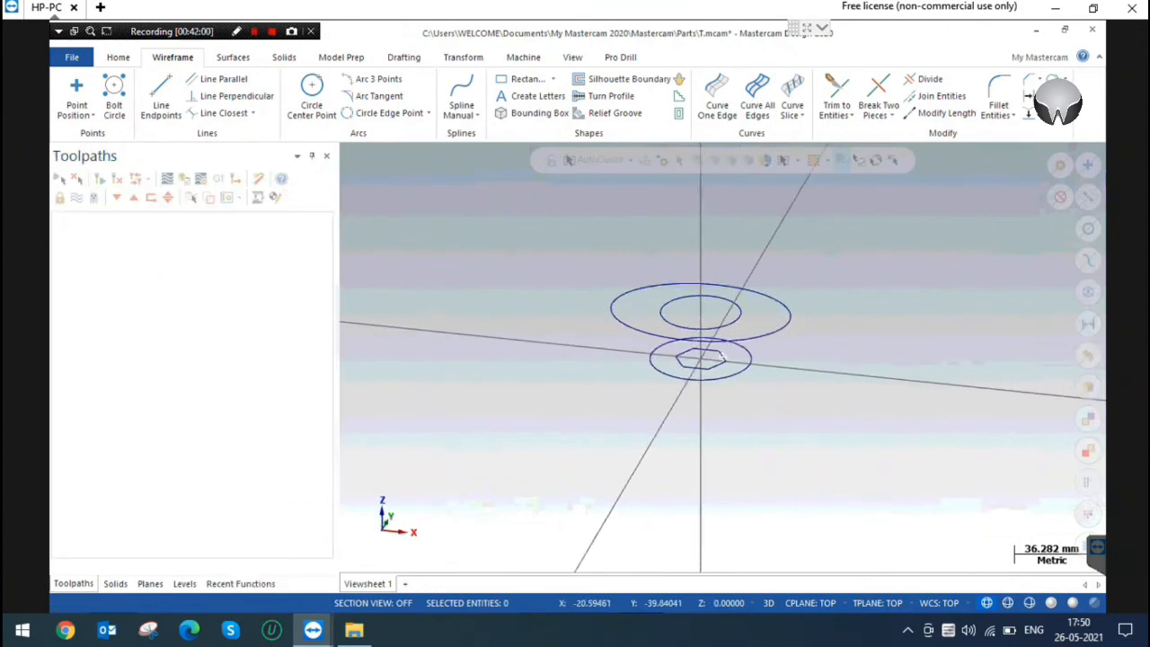
click(284, 57)
click(232, 95)
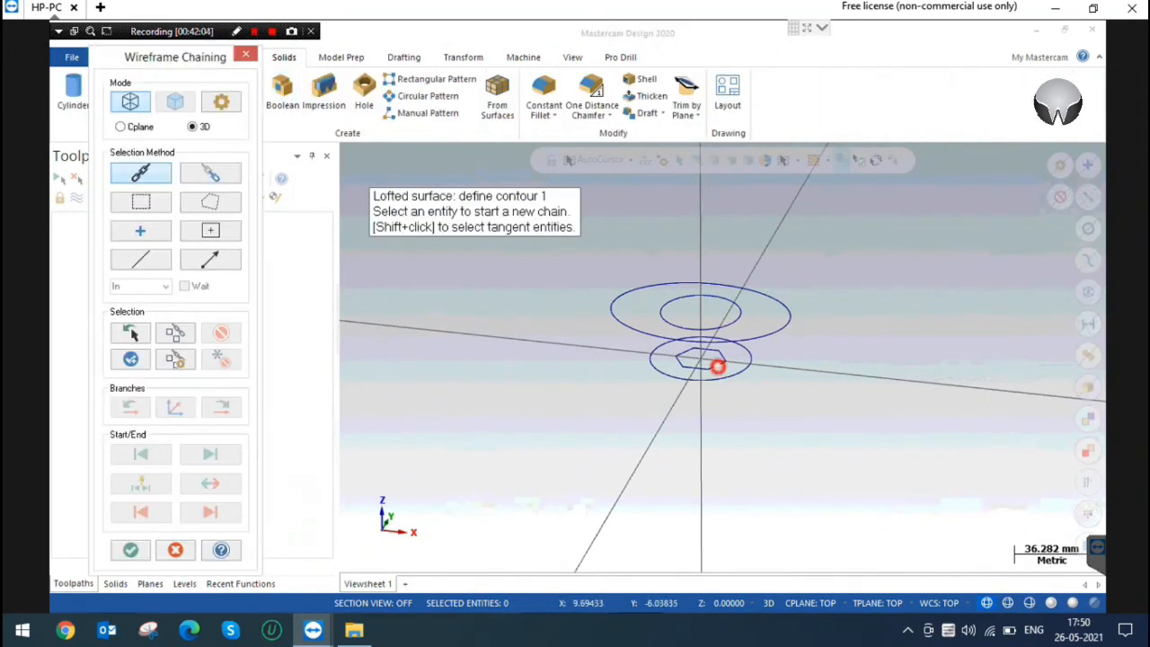
click(718, 366)
click(741, 310)
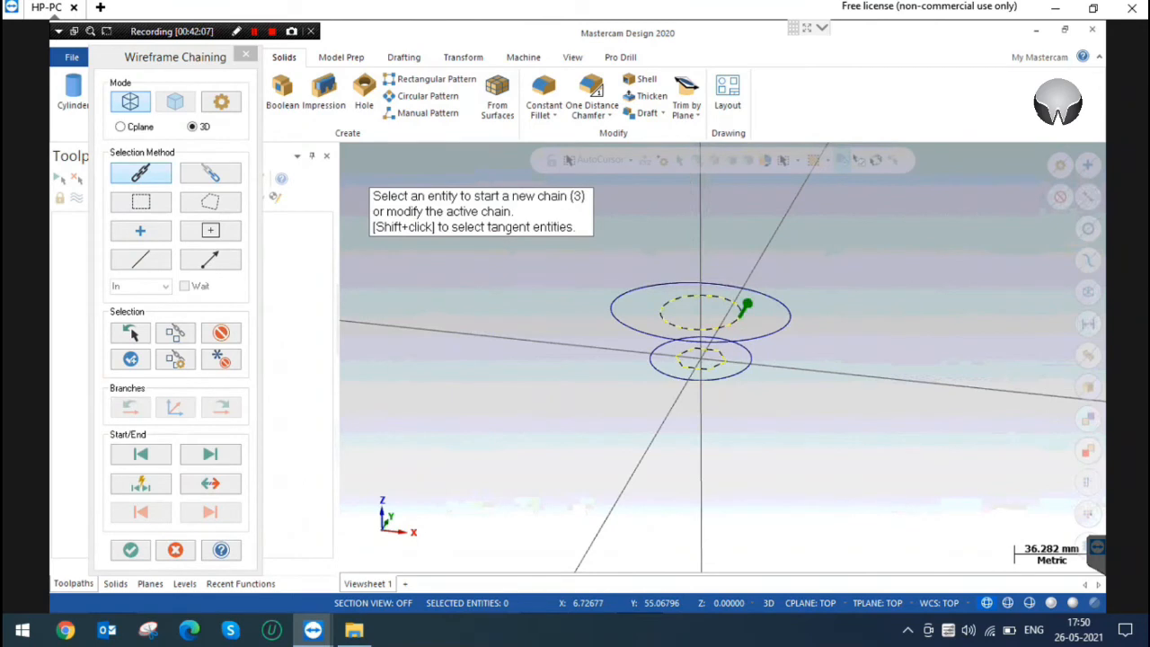
click(130, 549)
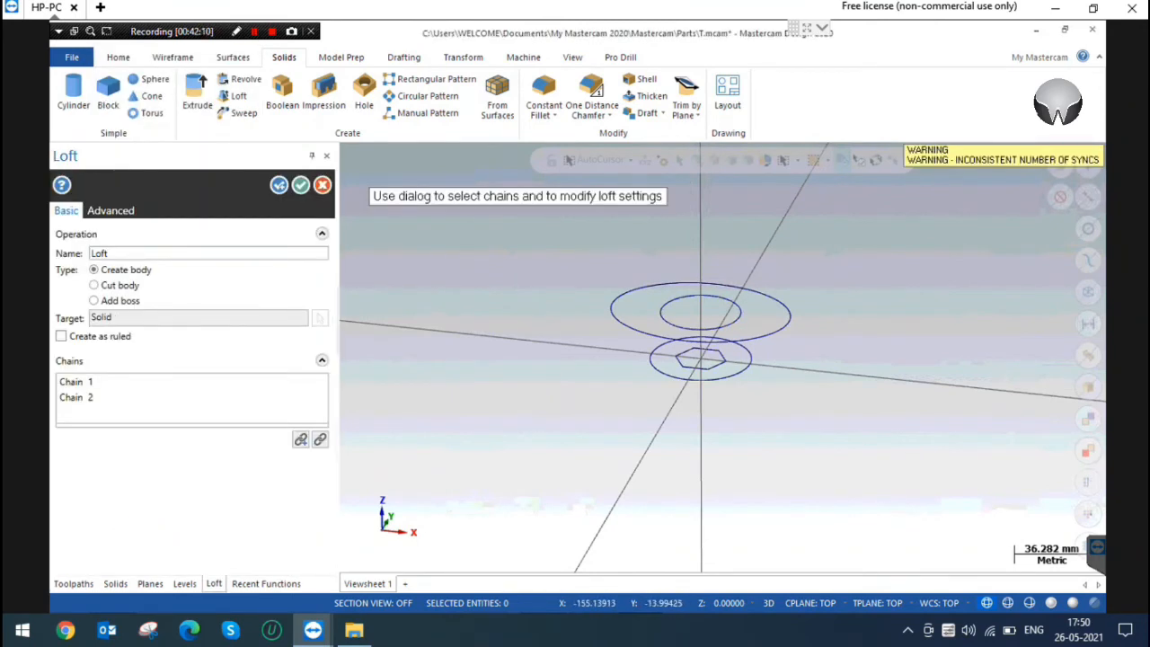
click(112, 337)
click(122, 283)
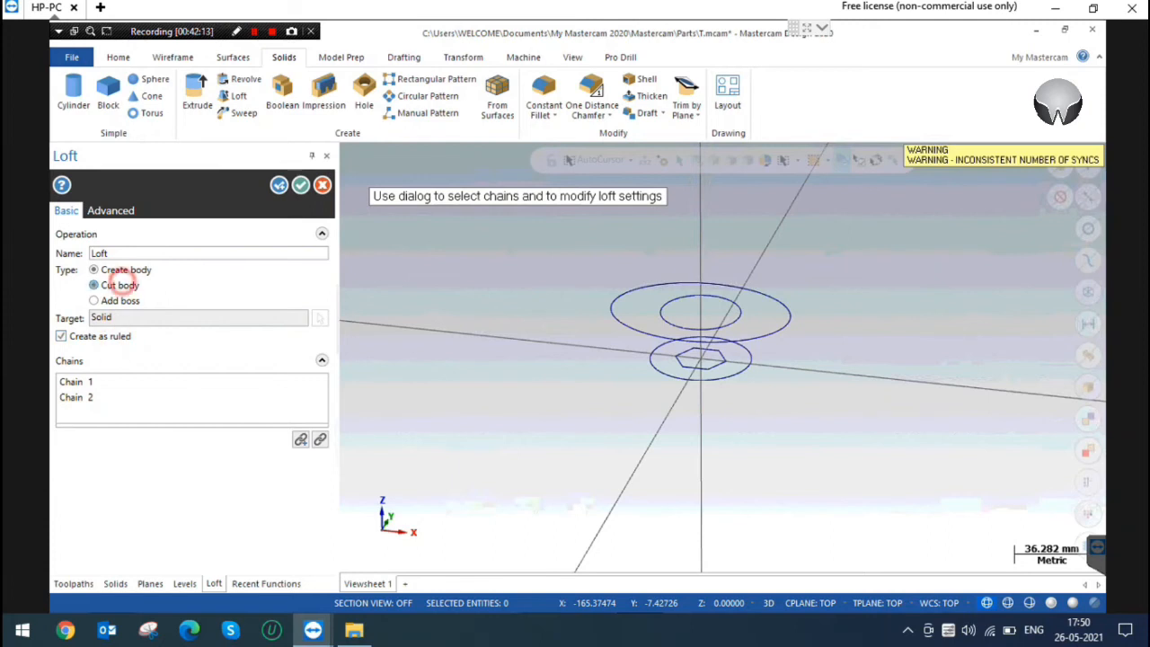
click(324, 186)
click(496, 389)
scroll(716, 339, up, 6)
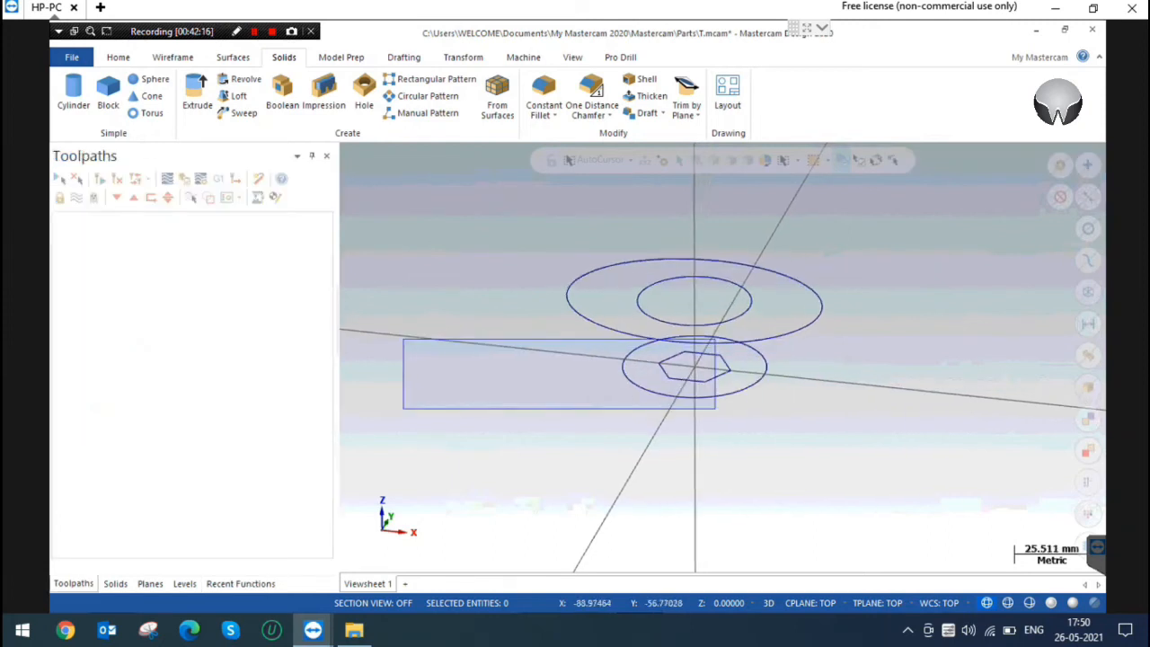
click(448, 439)
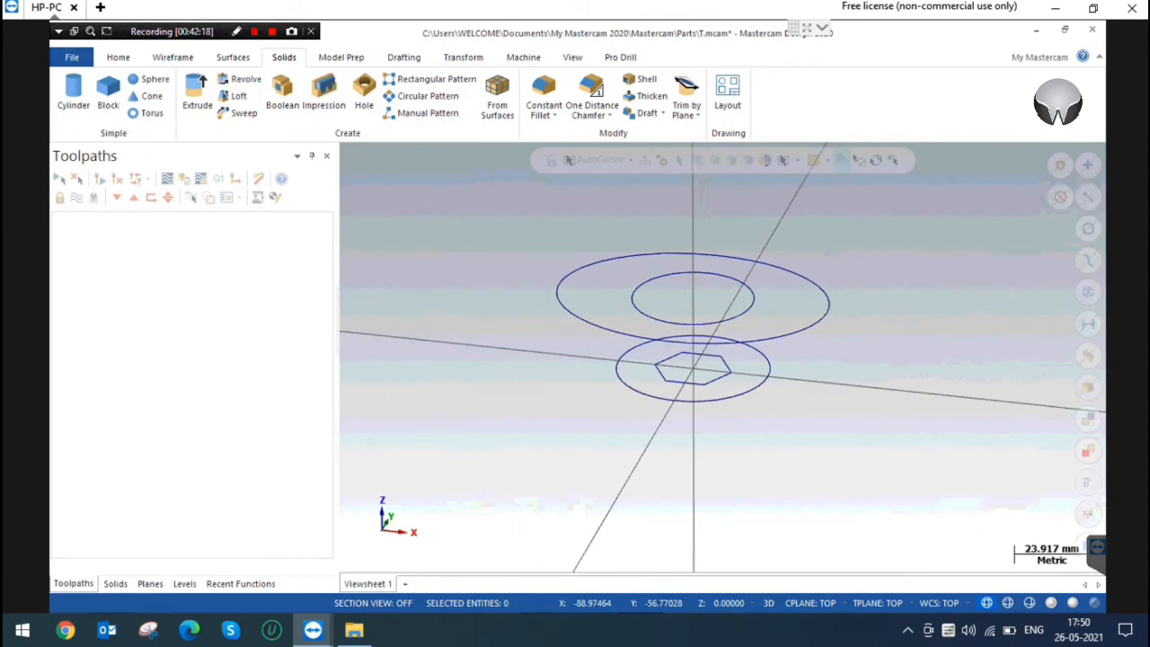
Try to loft a new body from the hexagon to the small circle above it.
click(172, 56)
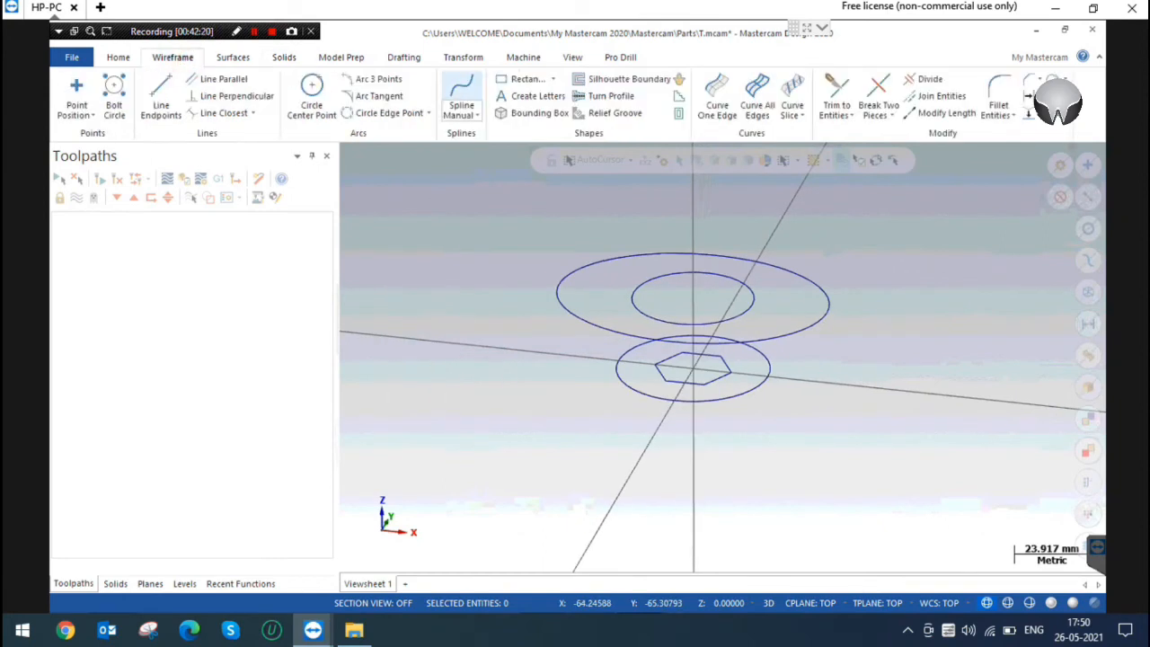
click(284, 56)
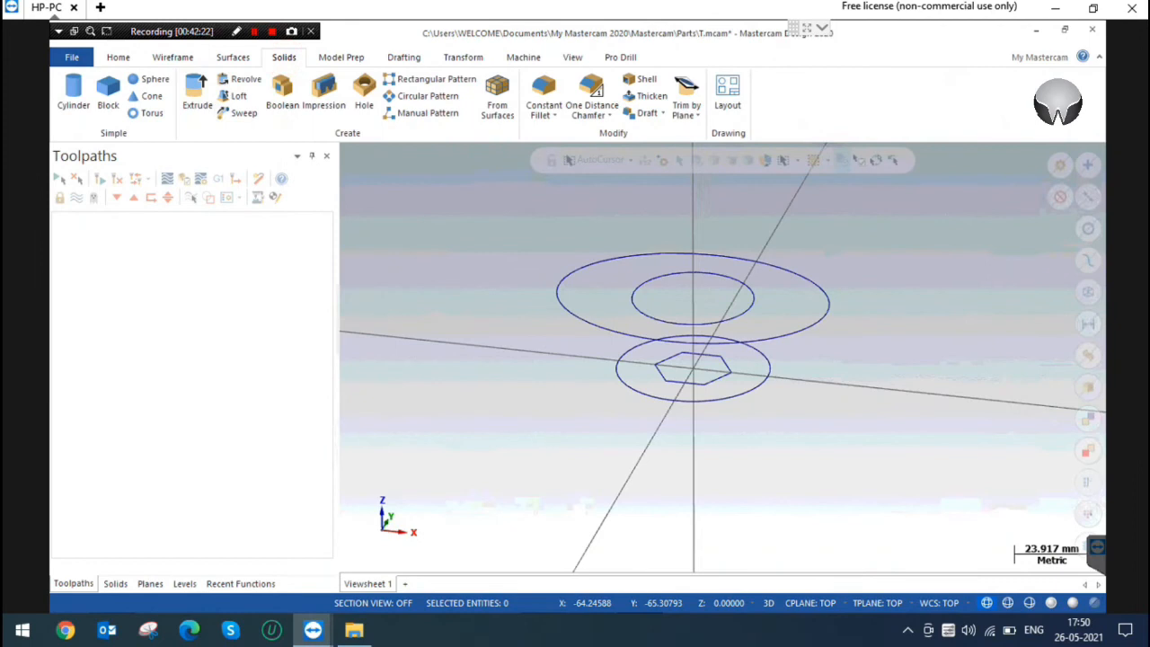
click(237, 95)
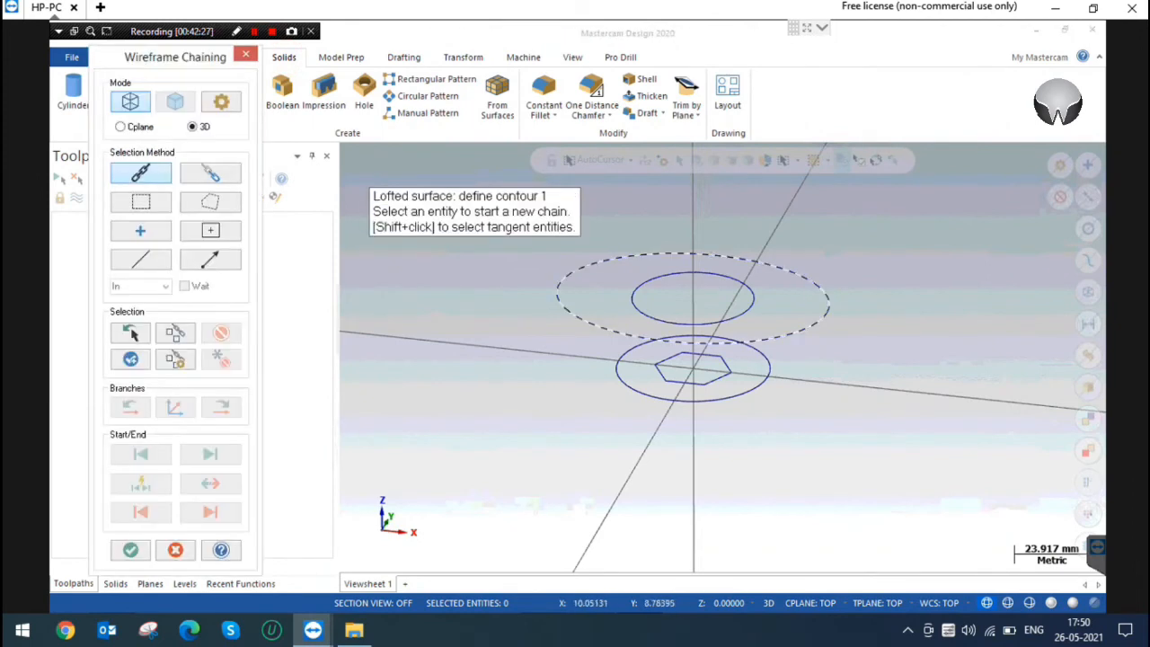
click(725, 363)
click(754, 296)
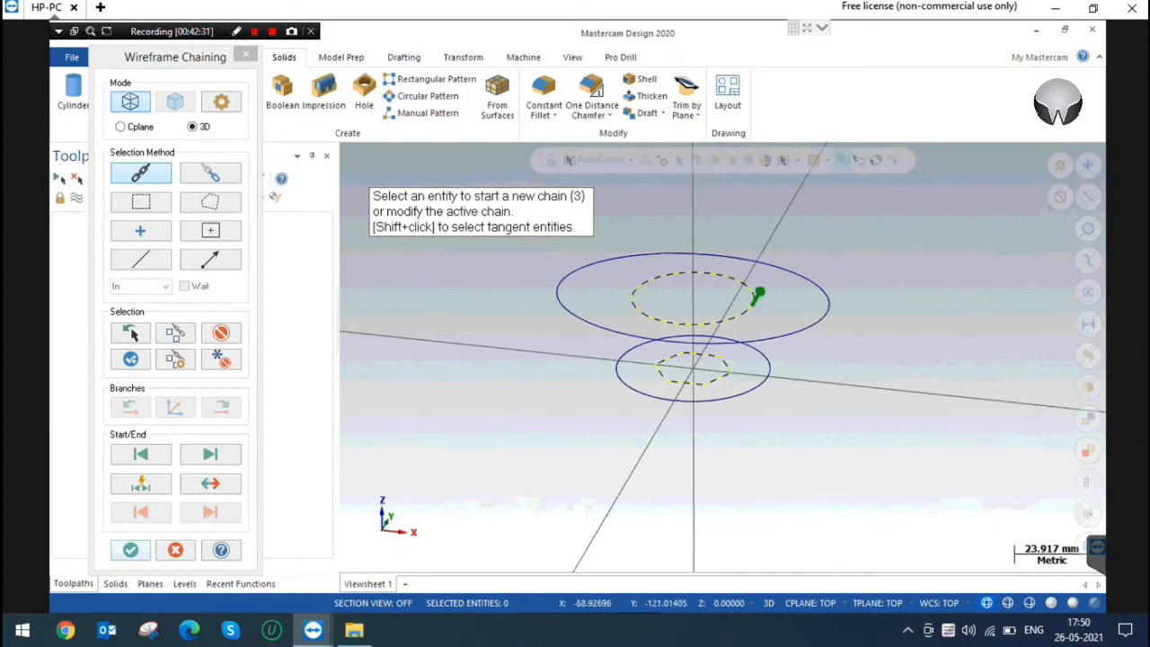
click(130, 549)
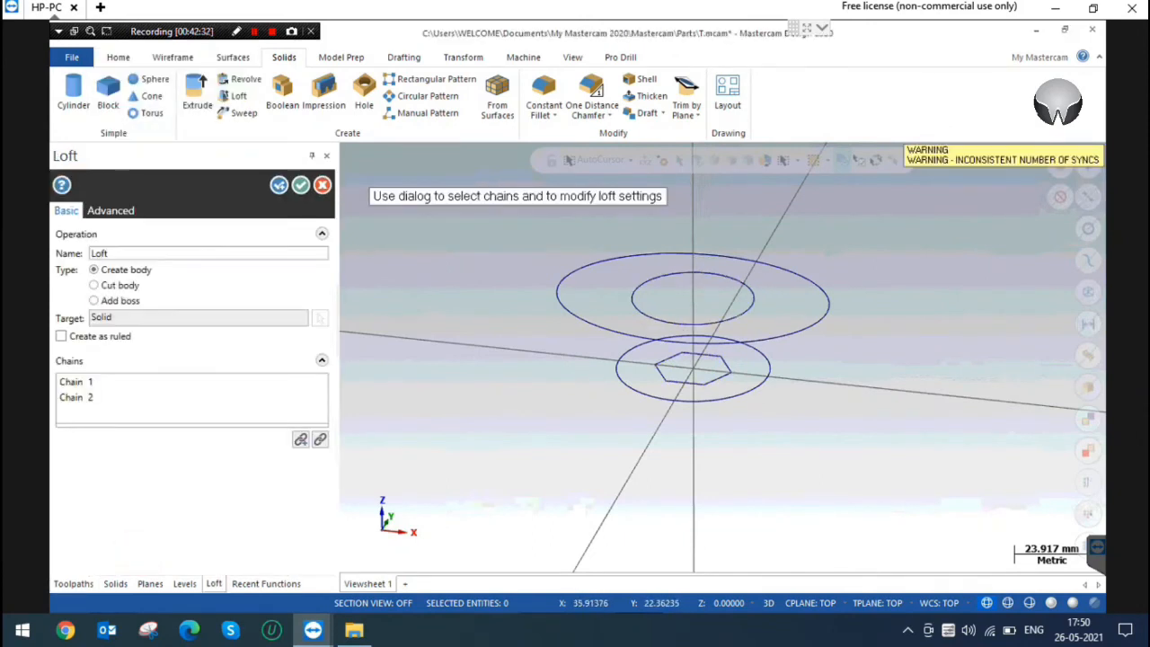
Try the Cut body and Add boss types for the loft between hexagon and small circle, and abandon the loft.
scroll(874, 280, up, 1)
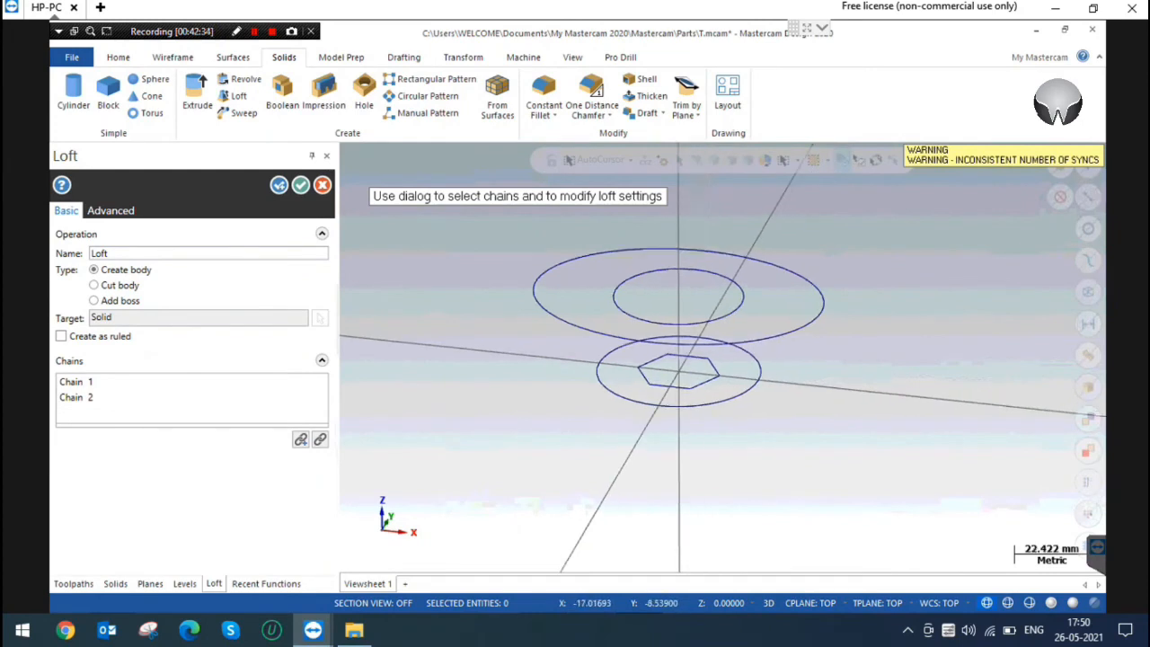
right_click(874, 281)
click(894, 414)
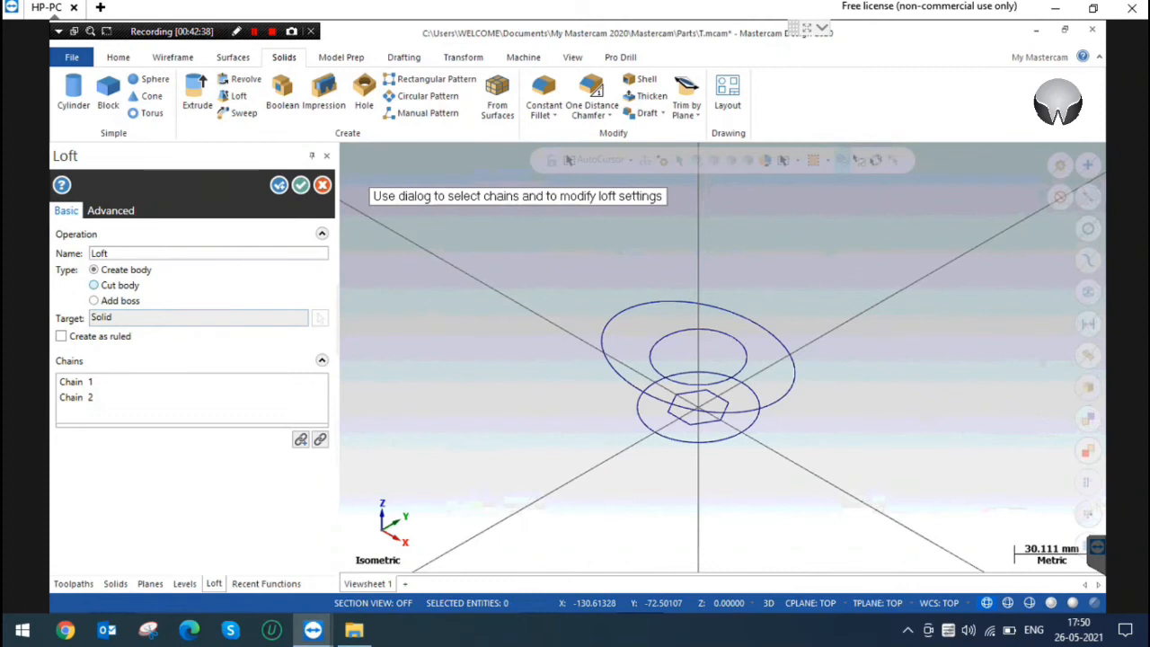
click(106, 285)
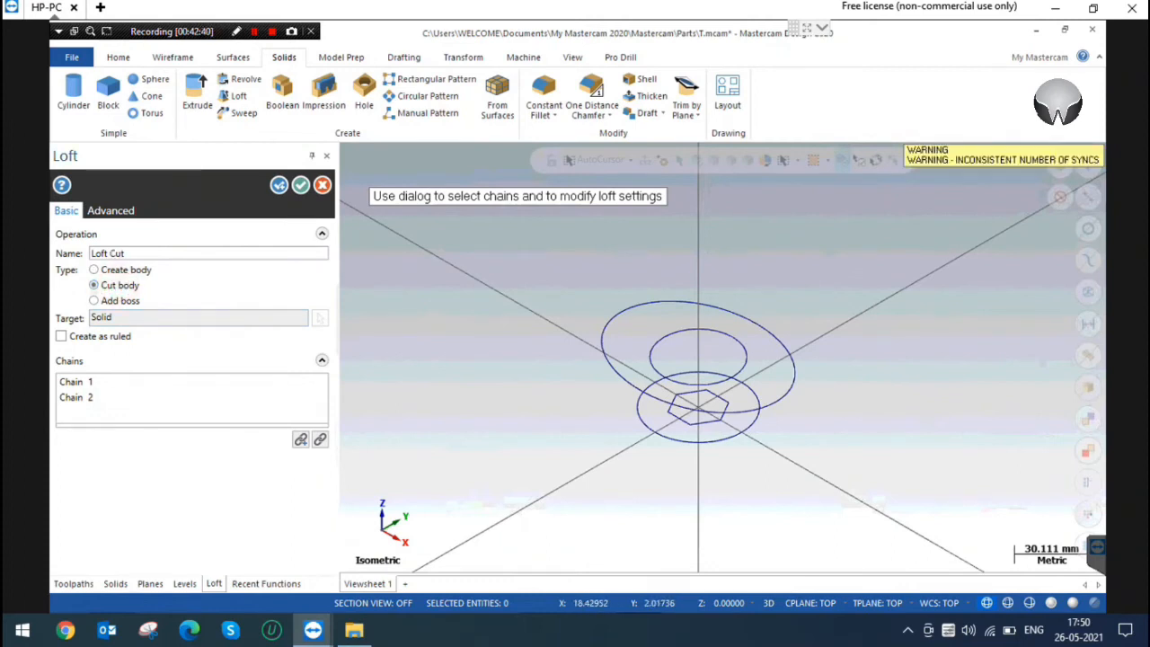
click(109, 302)
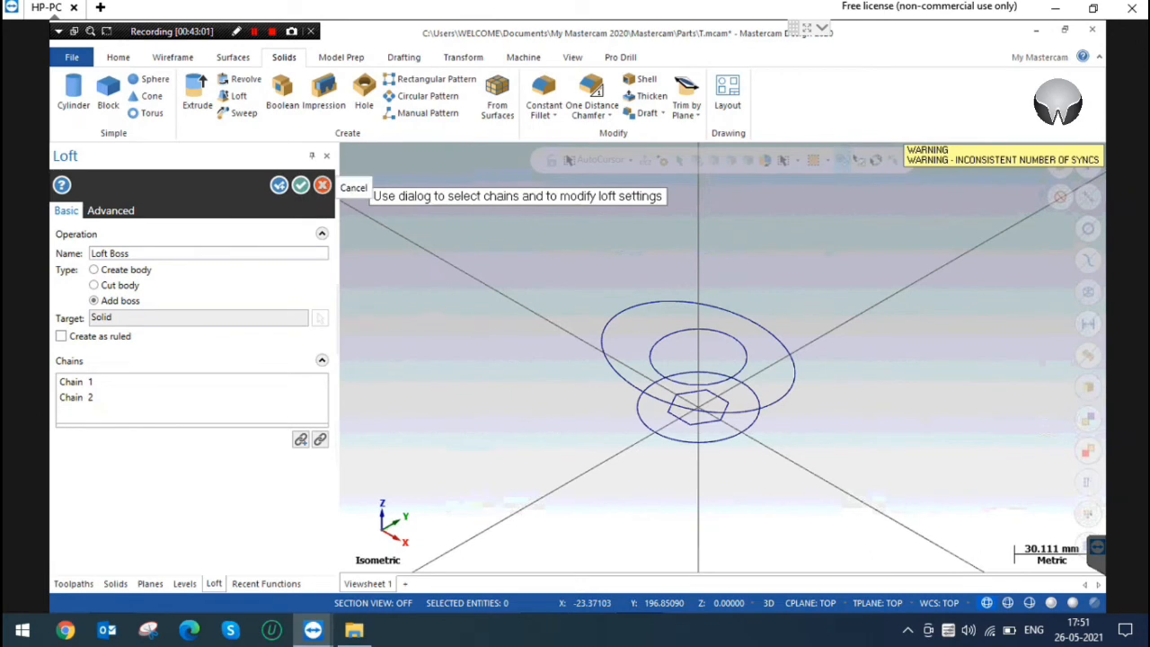
click(110, 210)
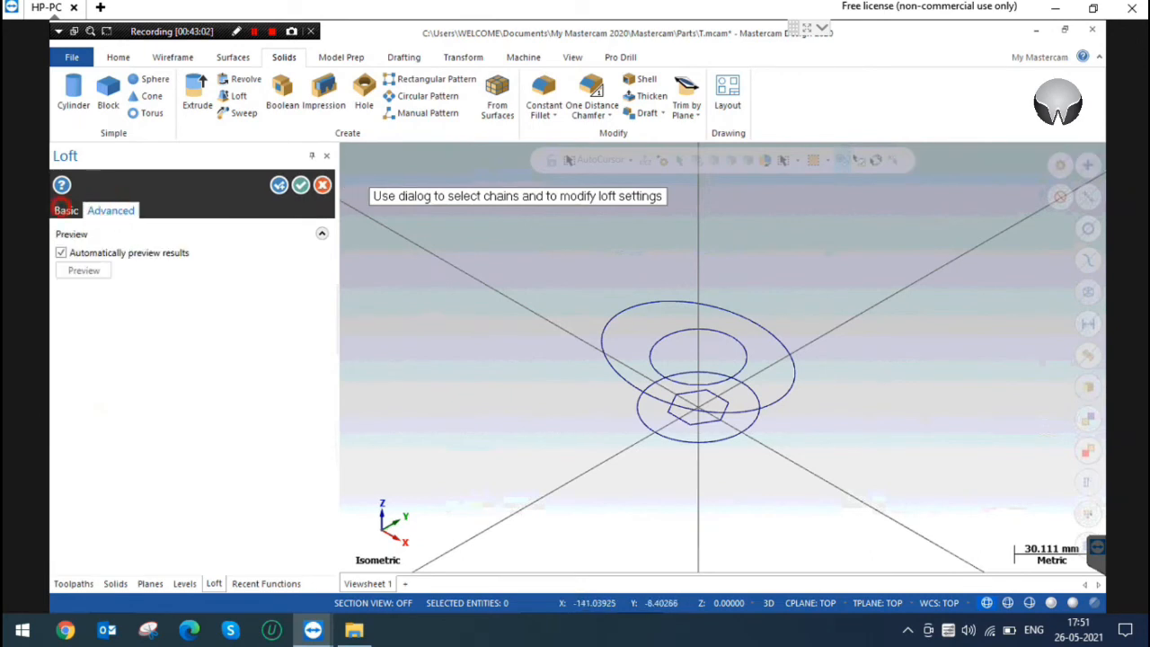
click(63, 208)
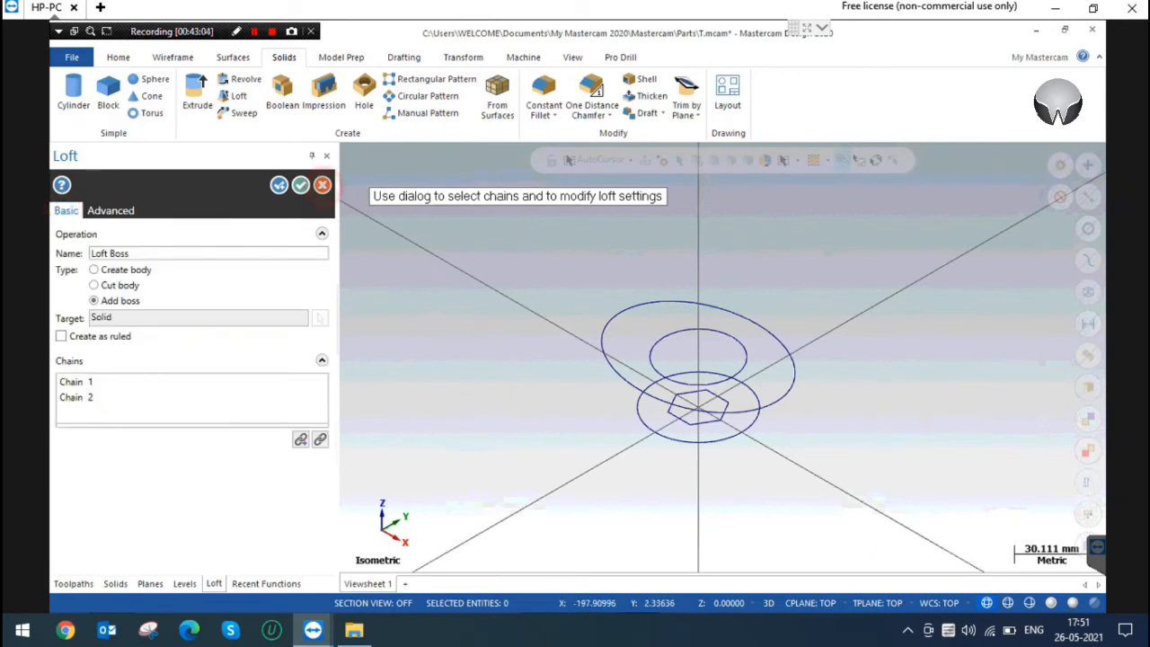
click(321, 185)
Delete the small upper circle and all six sides of the hexagon.
click(736, 369)
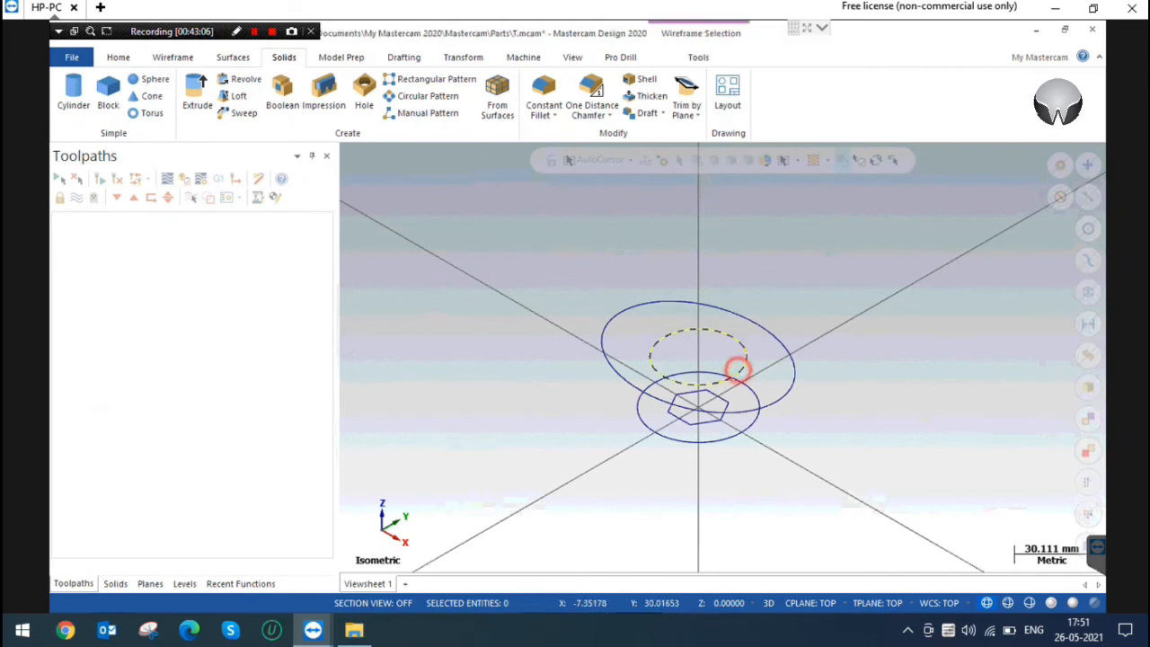
scroll(705, 424, up, 3)
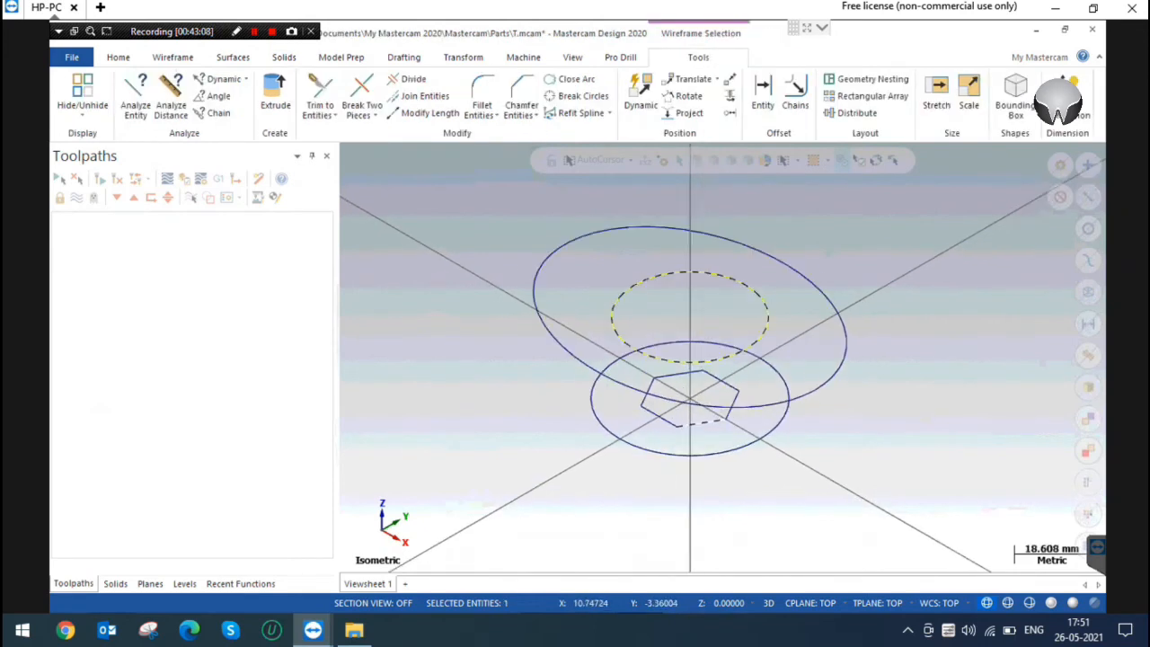
click(692, 426)
click(643, 410)
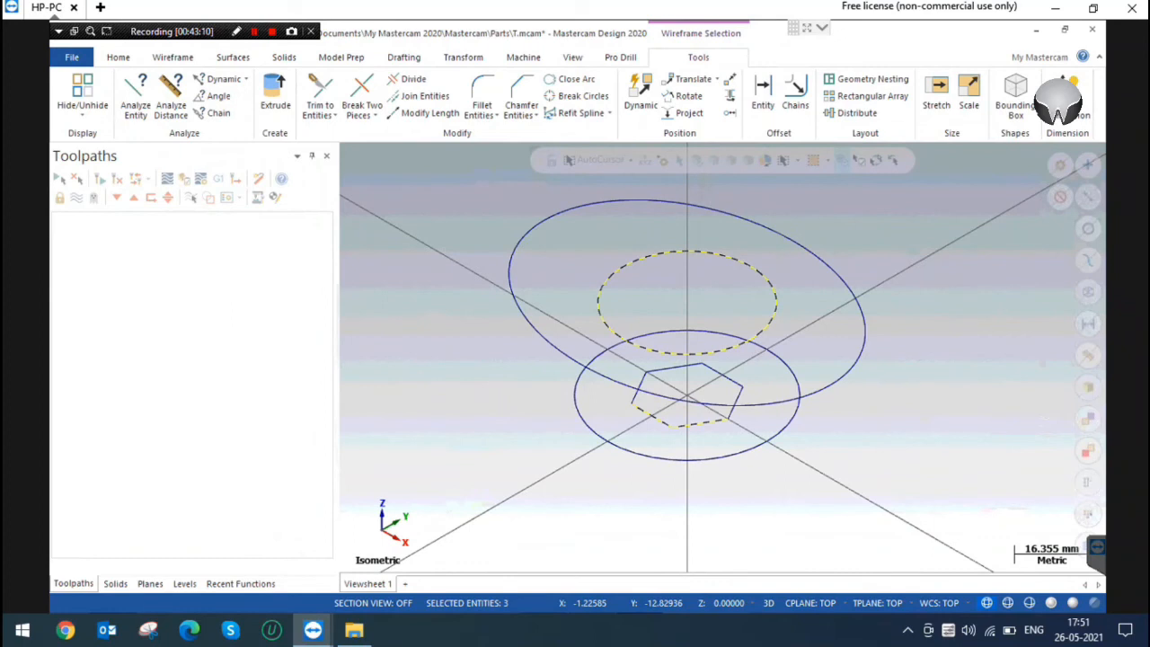
click(641, 383)
click(665, 370)
click(718, 374)
click(745, 397)
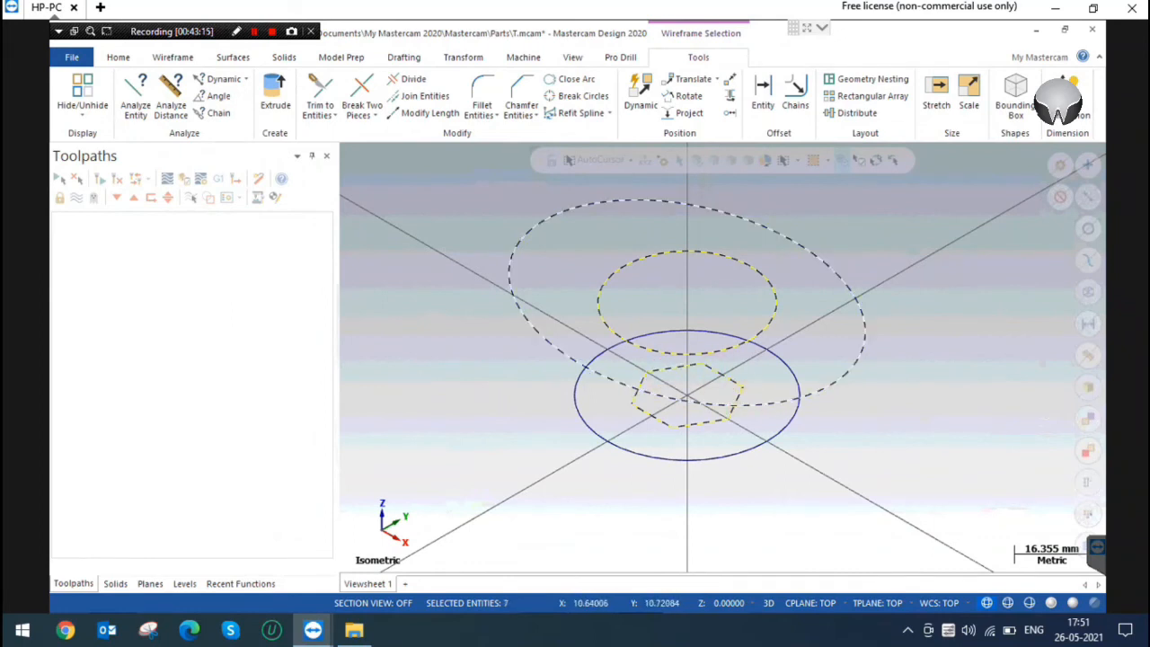
key(Delete)
Delete the remaining base circle and ellipse to leave the drawing empty.
middle_drag(952, 275, 411, 273)
drag(460, 200, 926, 513)
key(Delete)
scroll(546, 313, down, 1)
scroll(535, 369, down, 3)
click(642, 350)
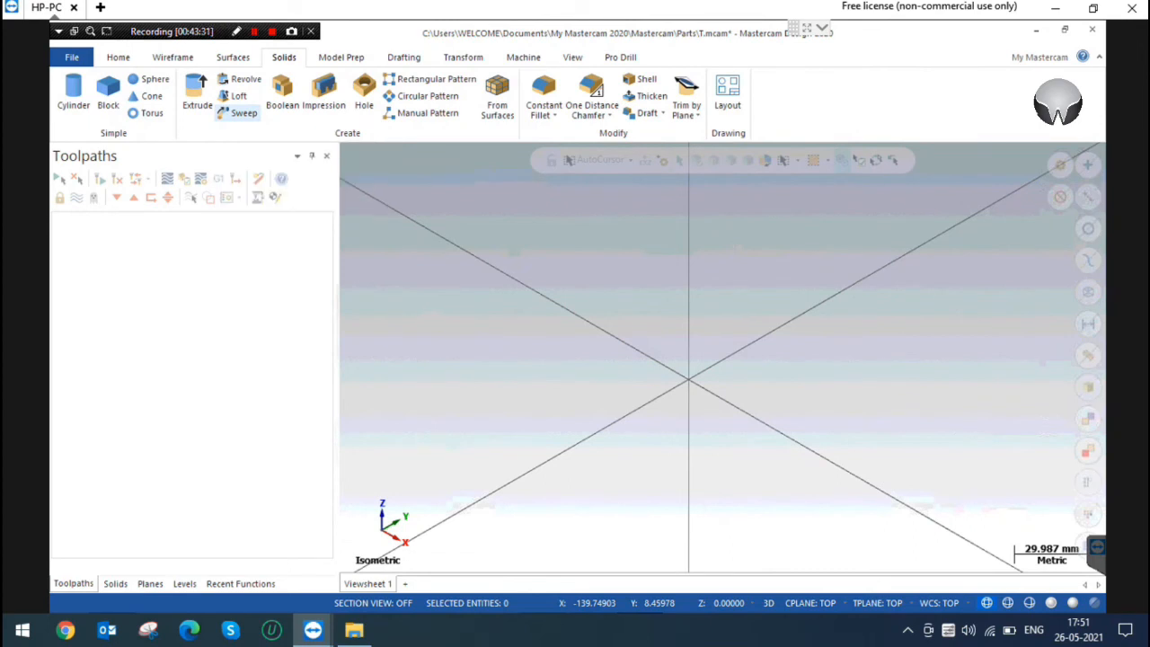
click(478, 273)
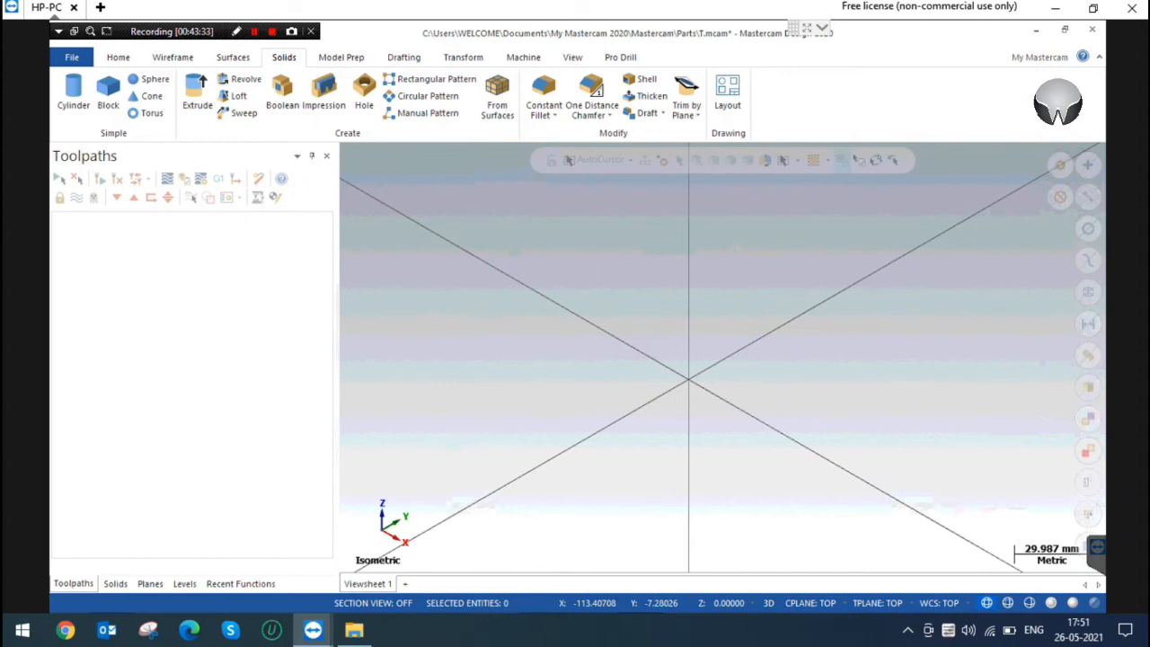
In the Front view, create an obround about 137 mm wide and 32.7 mm high with its bottom centre at the origin.
right_click(575, 293)
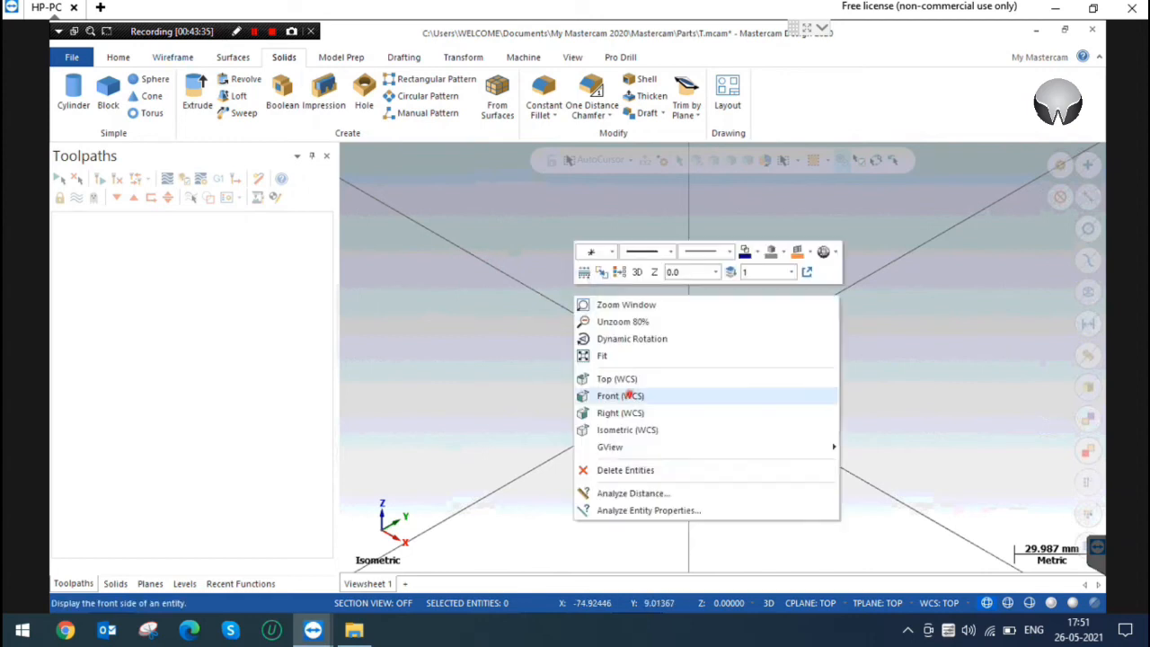
click(629, 393)
click(646, 350)
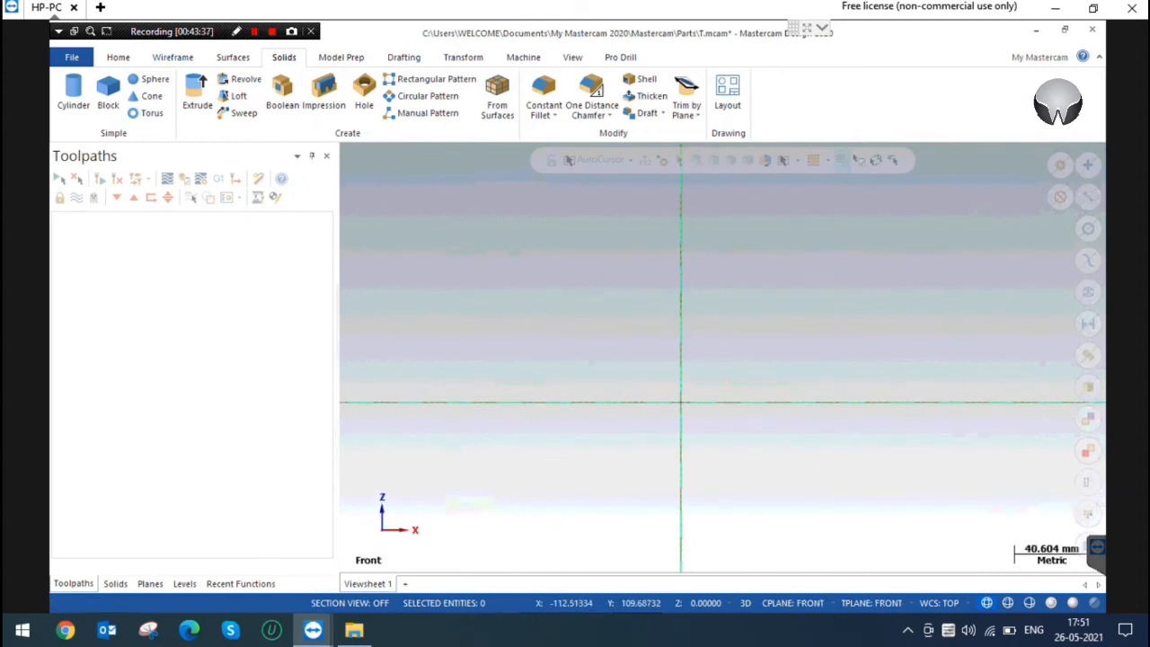
click(168, 52)
click(676, 455)
click(551, 79)
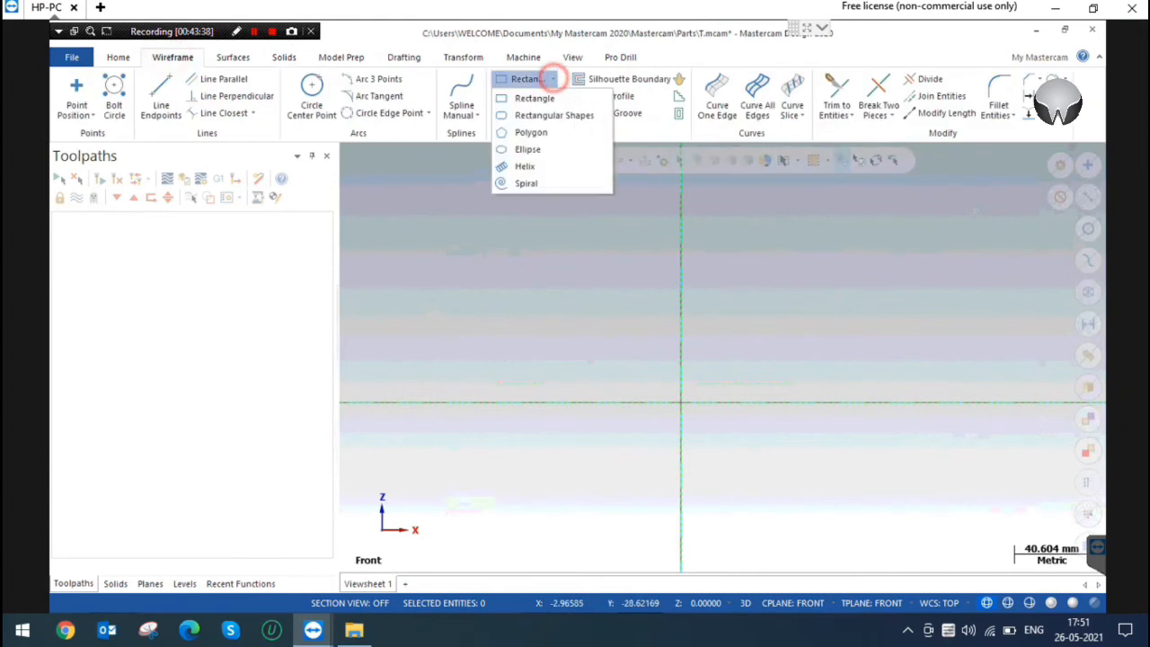
click(534, 98)
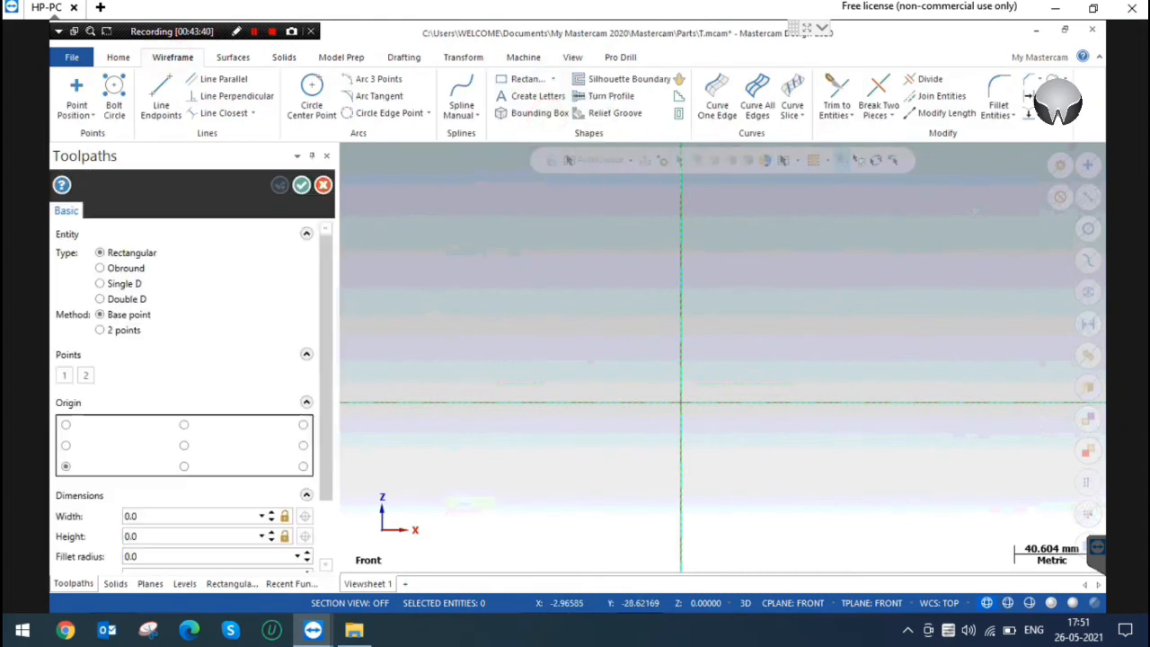
click(183, 466)
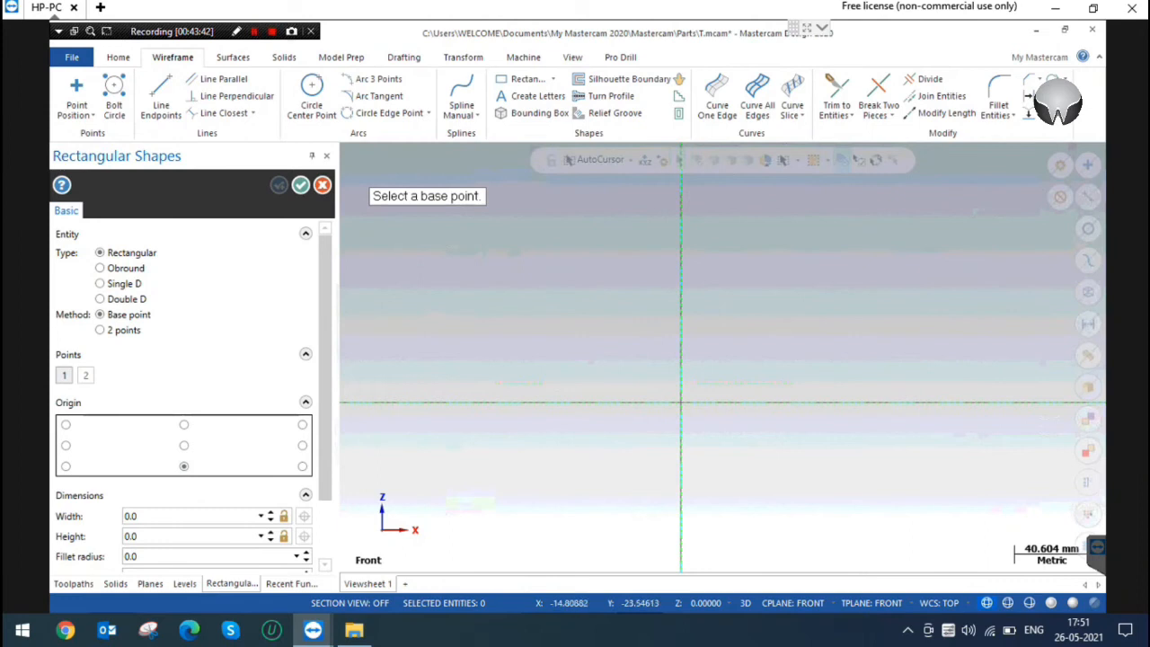
click(680, 402)
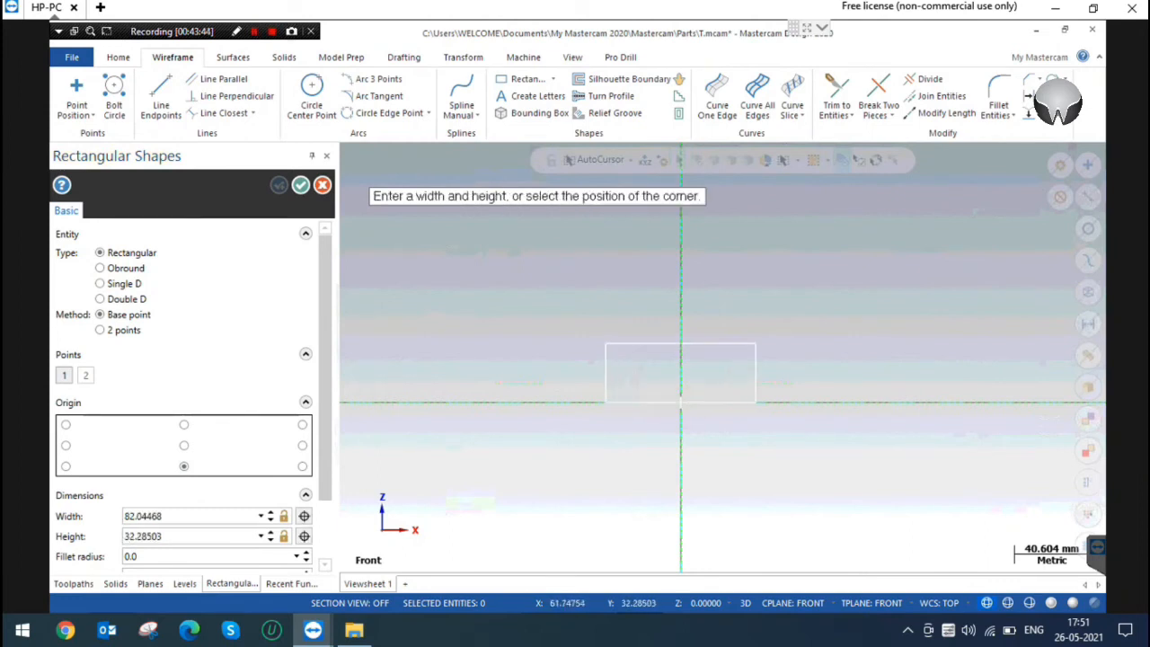
click(806, 344)
click(101, 268)
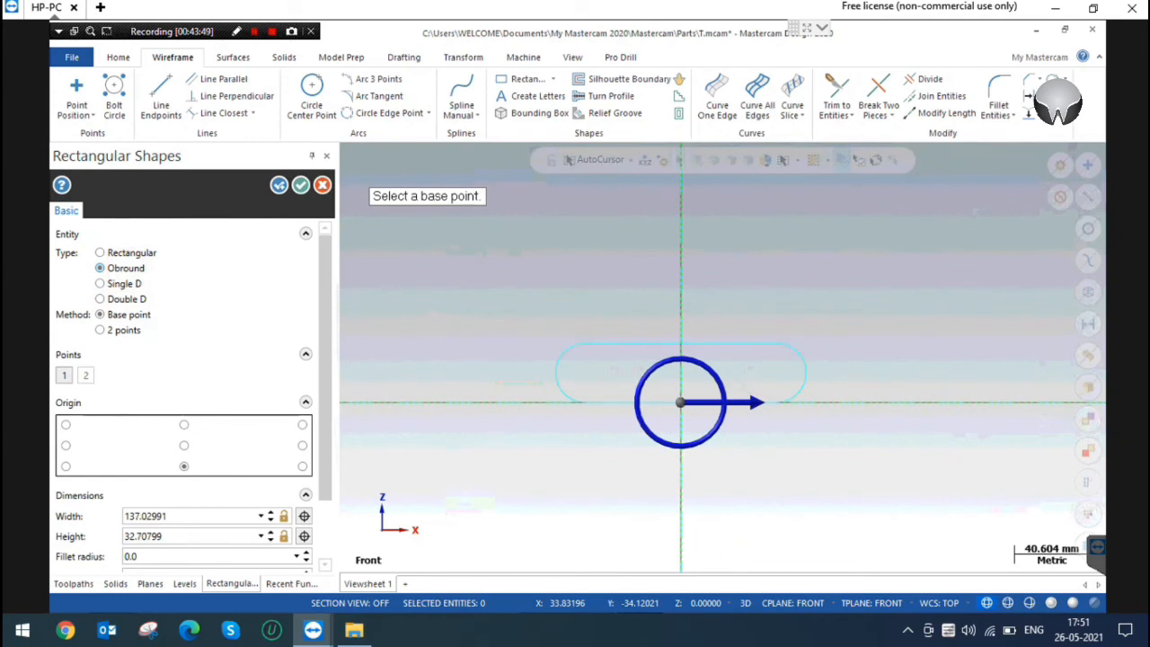
click(300, 184)
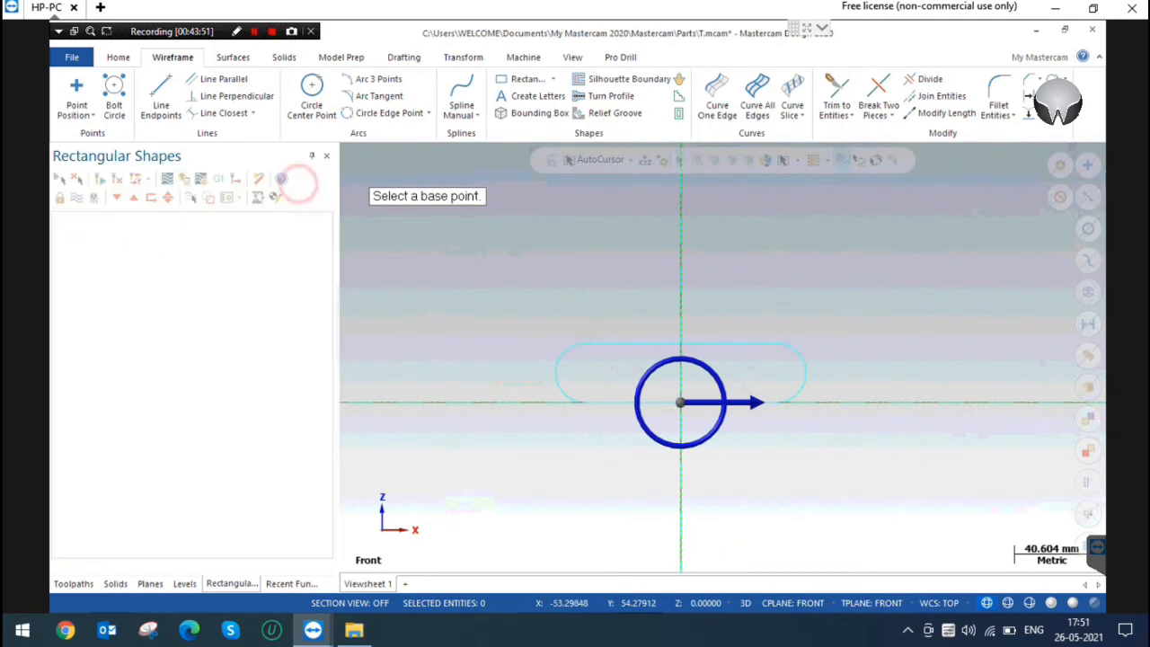
Draw a gently curved four-point manual spline from the origin along the Y axis, placing its remaining points in the Top view.
right_click(796, 239)
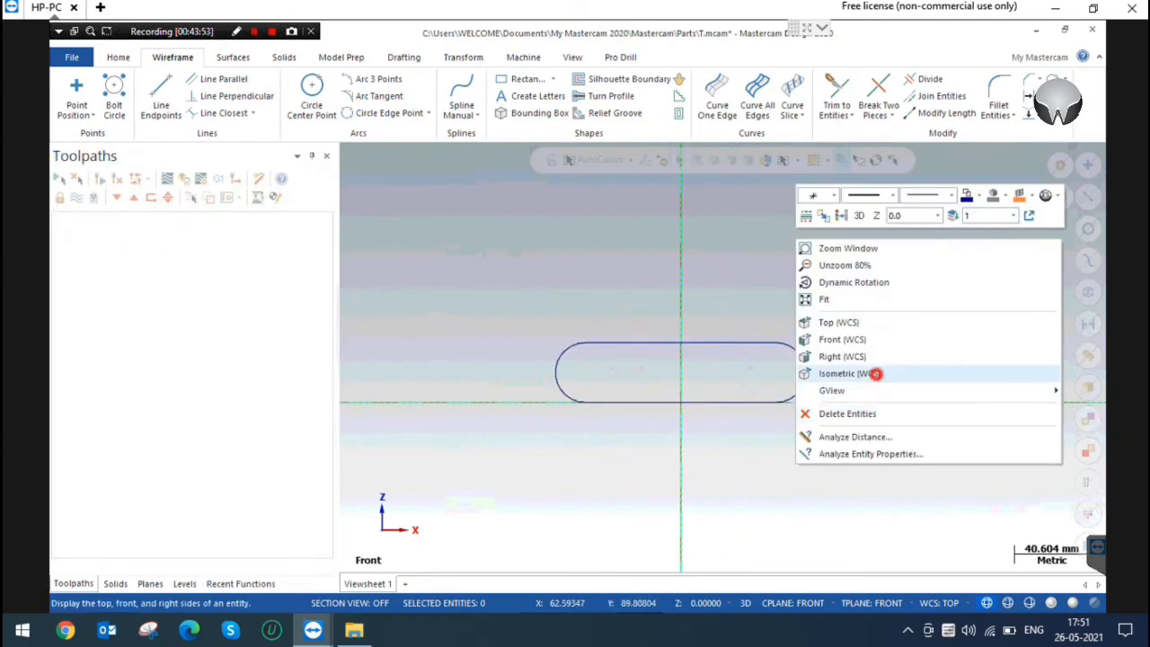
click(862, 373)
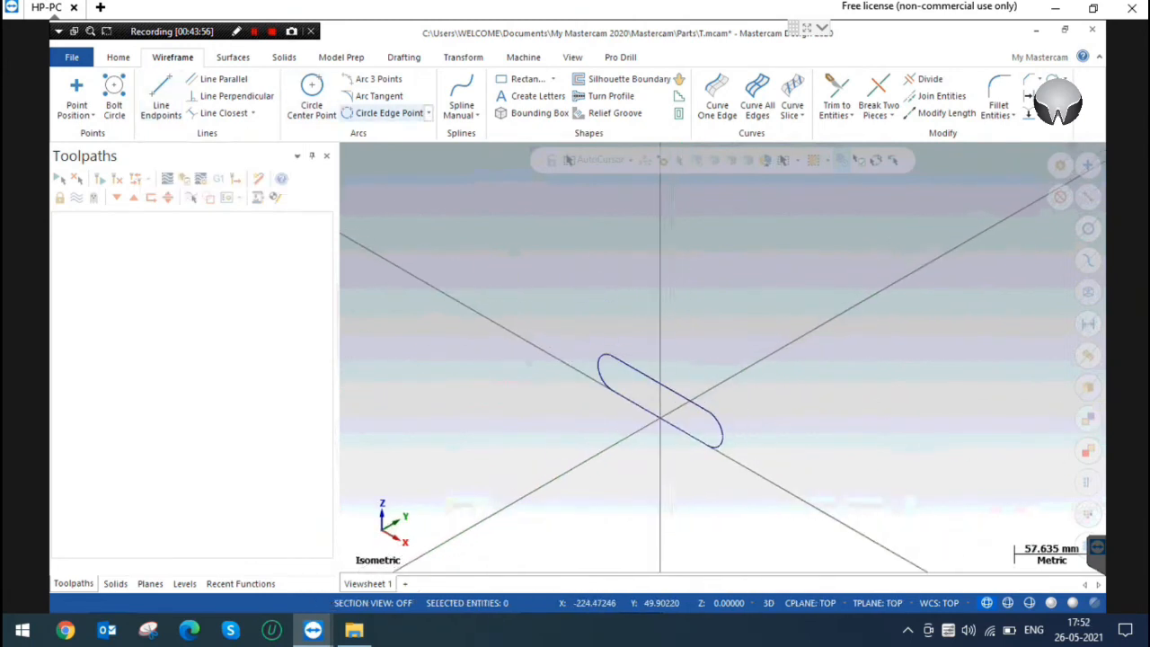
click(461, 88)
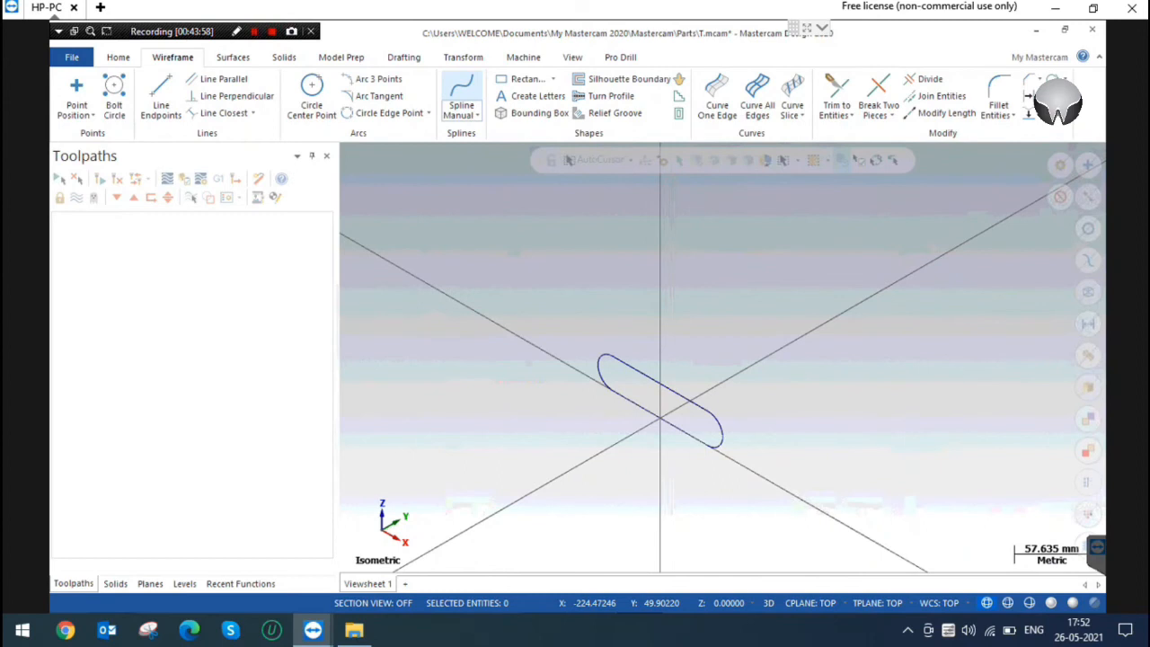
click(661, 417)
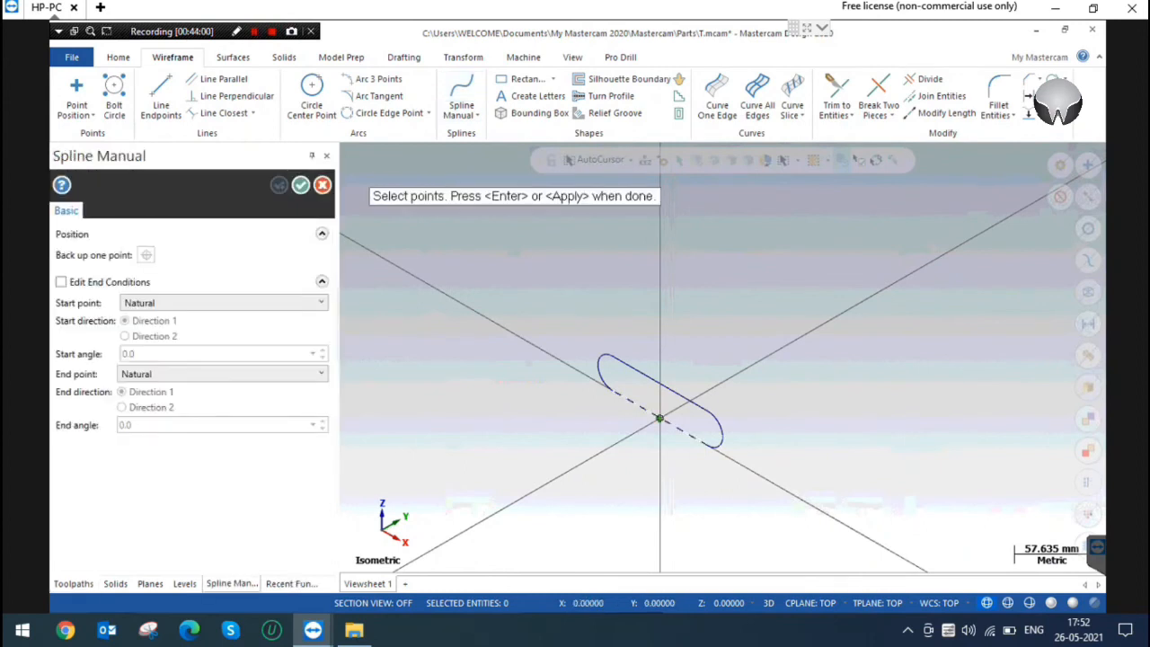
click(755, 365)
right_click(732, 246)
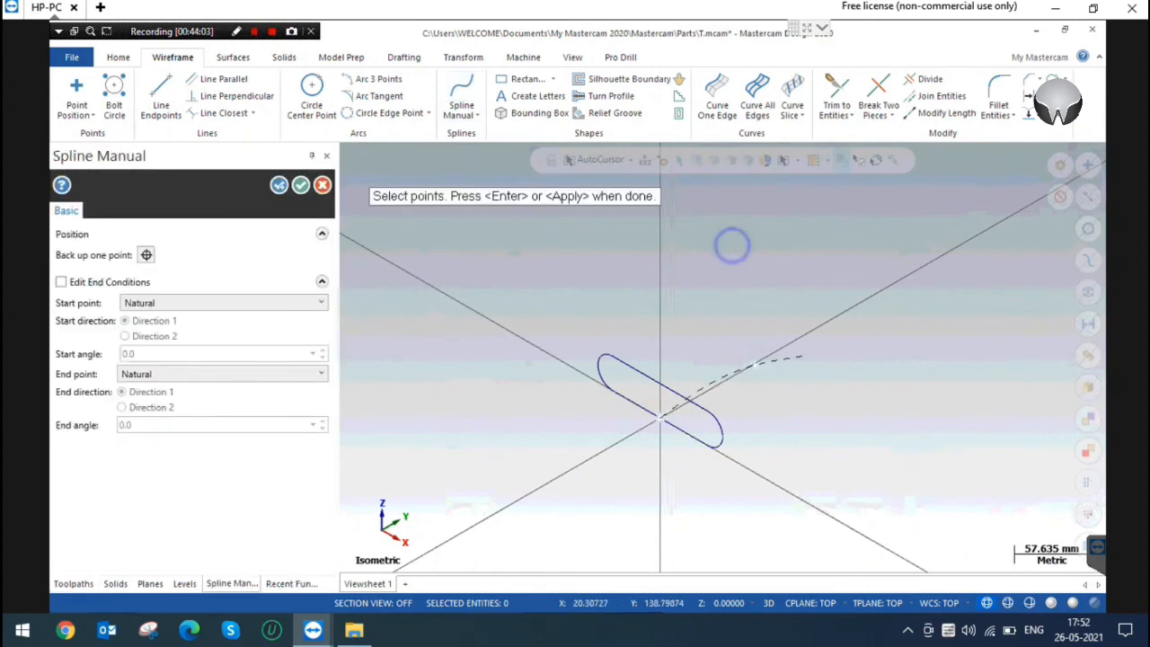
click(775, 329)
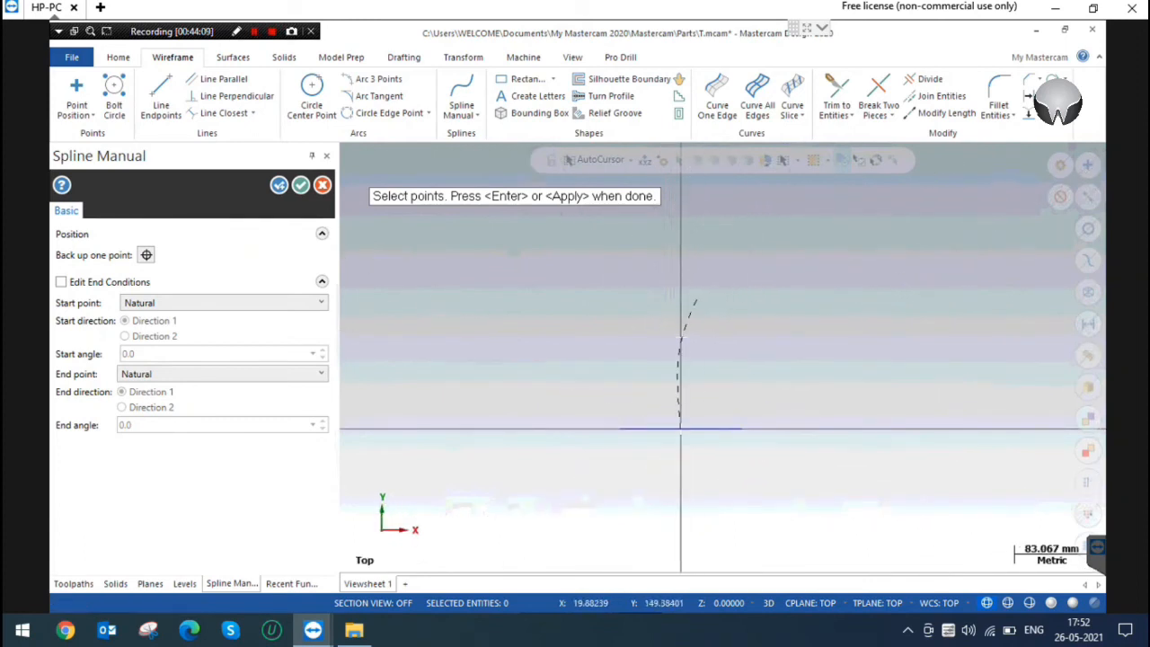
click(694, 273)
scroll(693, 273, down, 2)
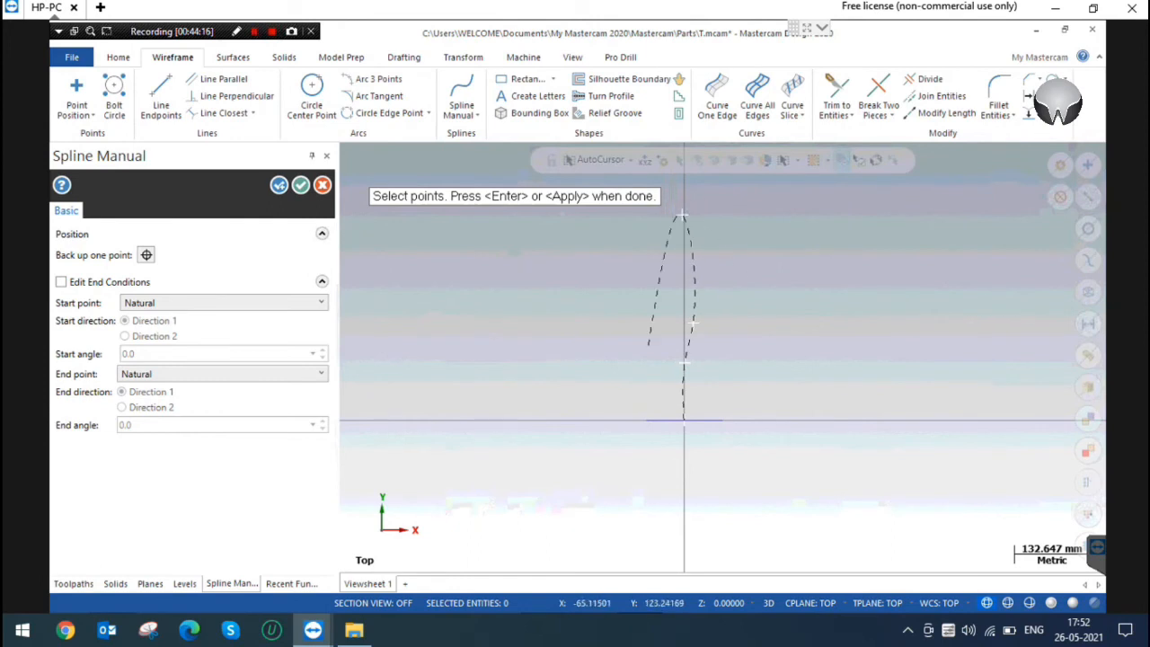
click(300, 184)
Set the Isometric view to show the obround profile together with the spline path.
right_click(824, 236)
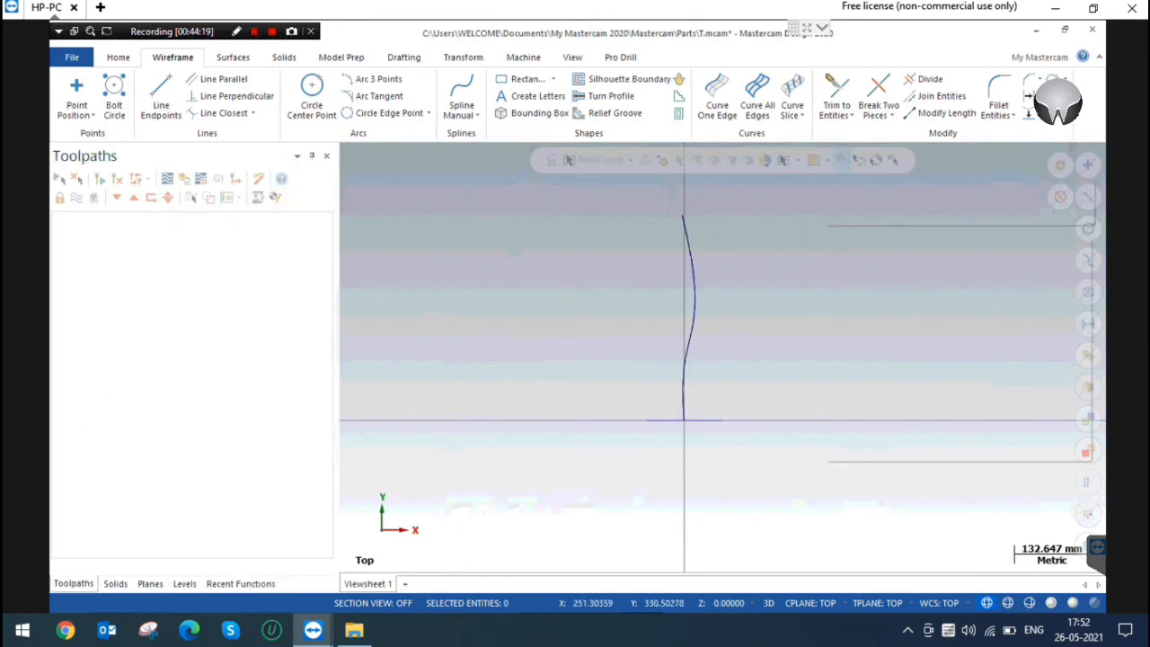
click(876, 370)
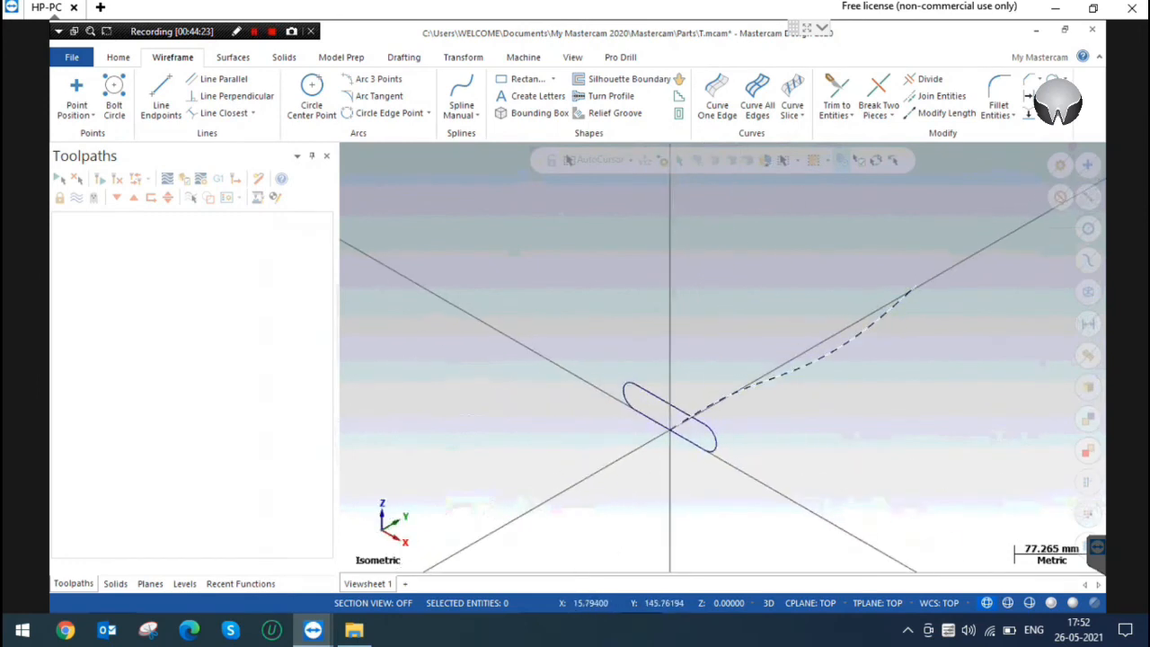
click(638, 299)
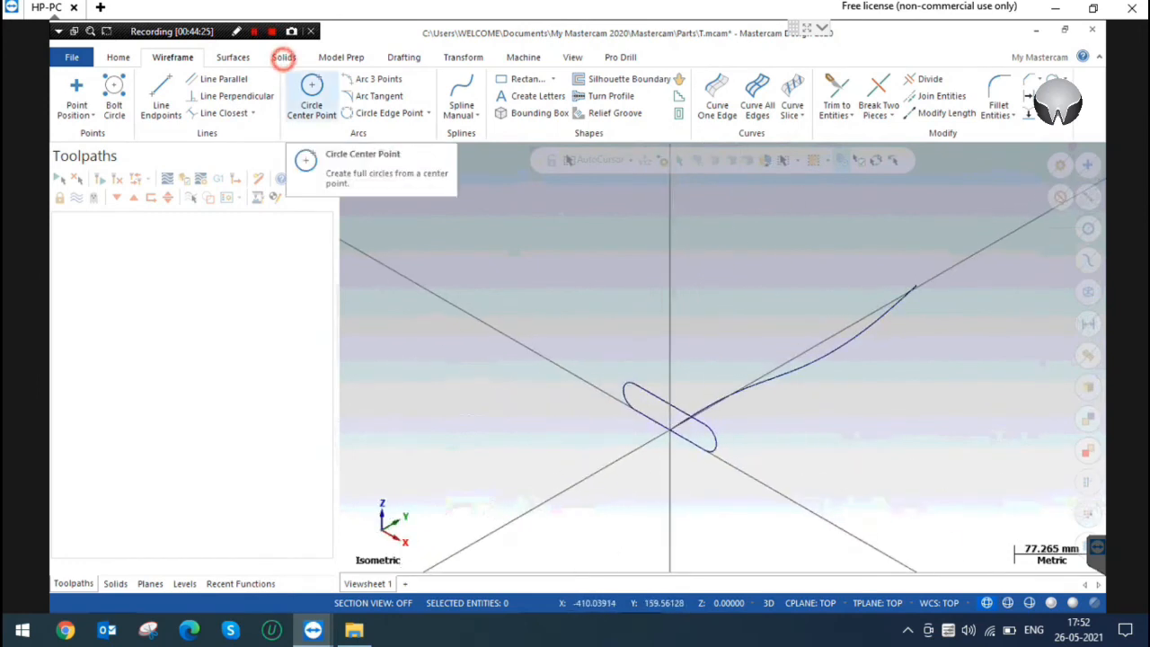
Sweep the closed obround profile as a new solid body along the curved spline path.
click(283, 57)
click(546, 320)
click(231, 115)
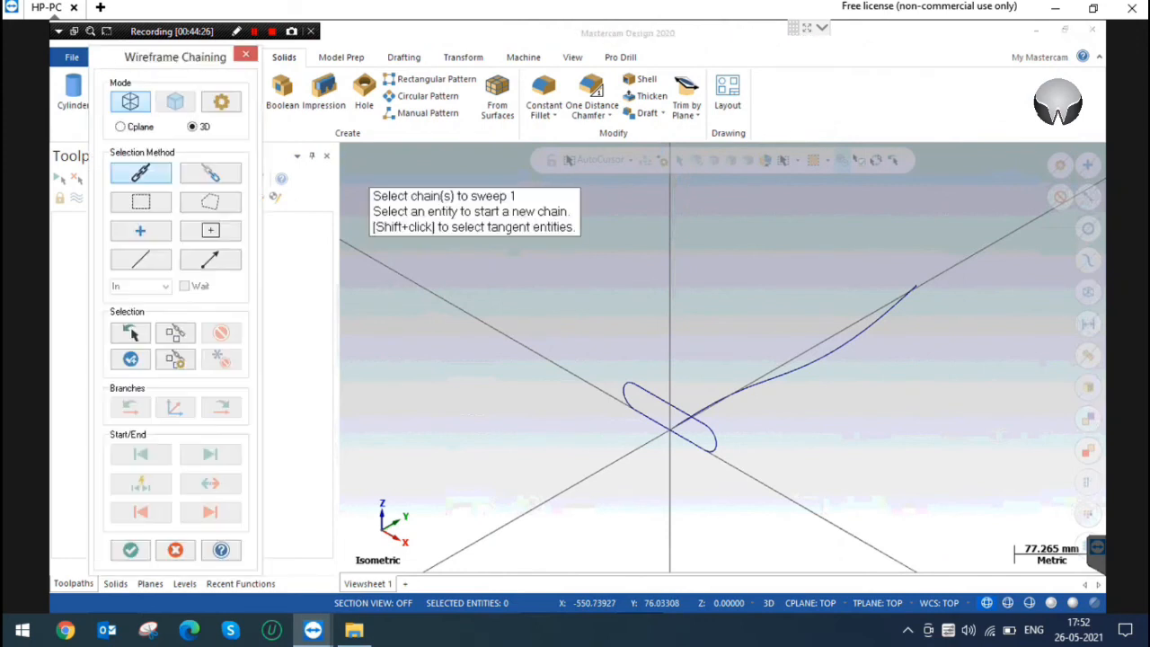
click(655, 397)
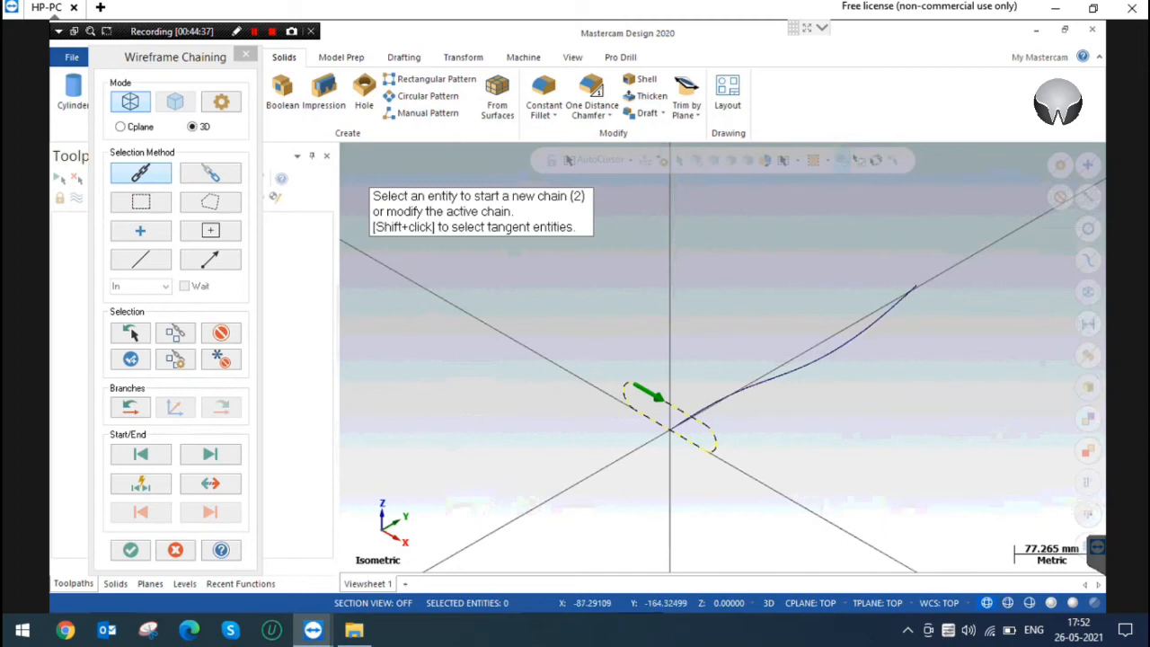
click(131, 549)
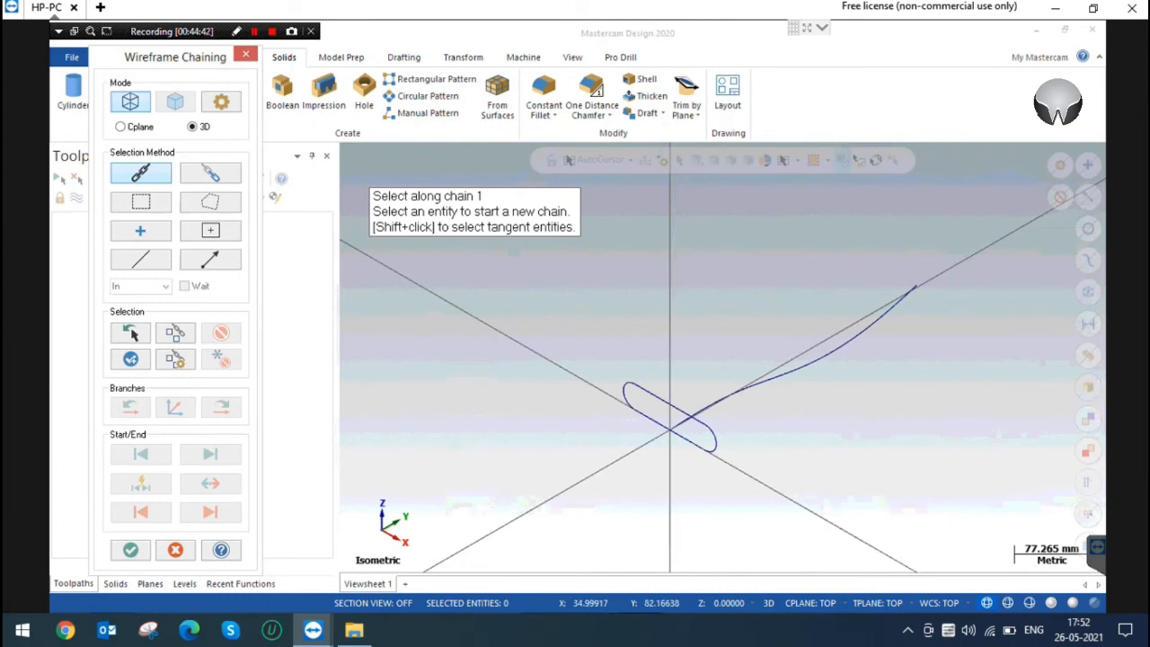
click(708, 404)
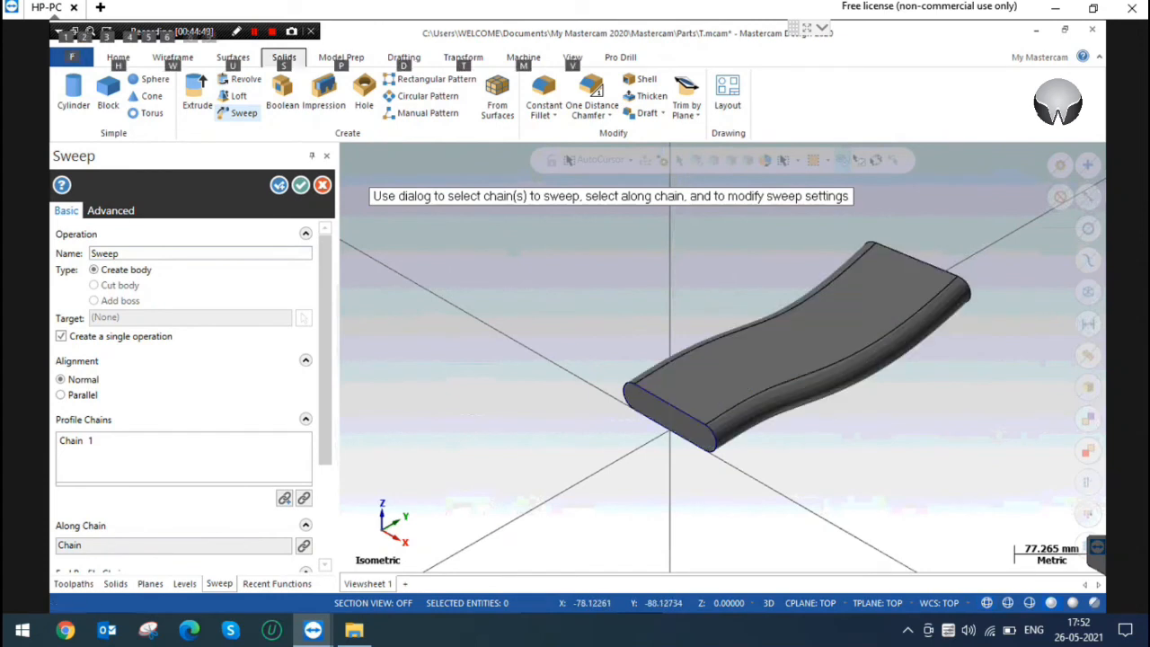
Examine the sweep preview from several angles, return to the Isometric view and accept the swept body.
scroll(723, 357, up, 2)
middle_drag(723, 357, 727, 423)
scroll(672, 421, down, 6)
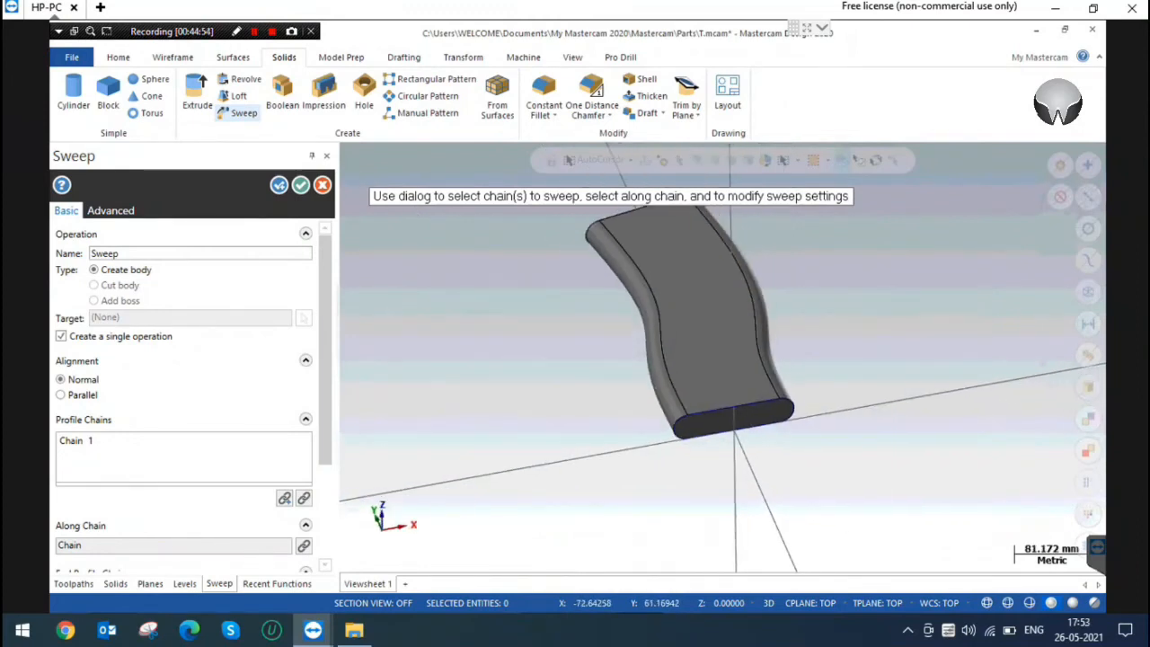
scroll(672, 420, up, 1)
middle_drag(722, 357, 722, 356)
scroll(723, 356, down, 3)
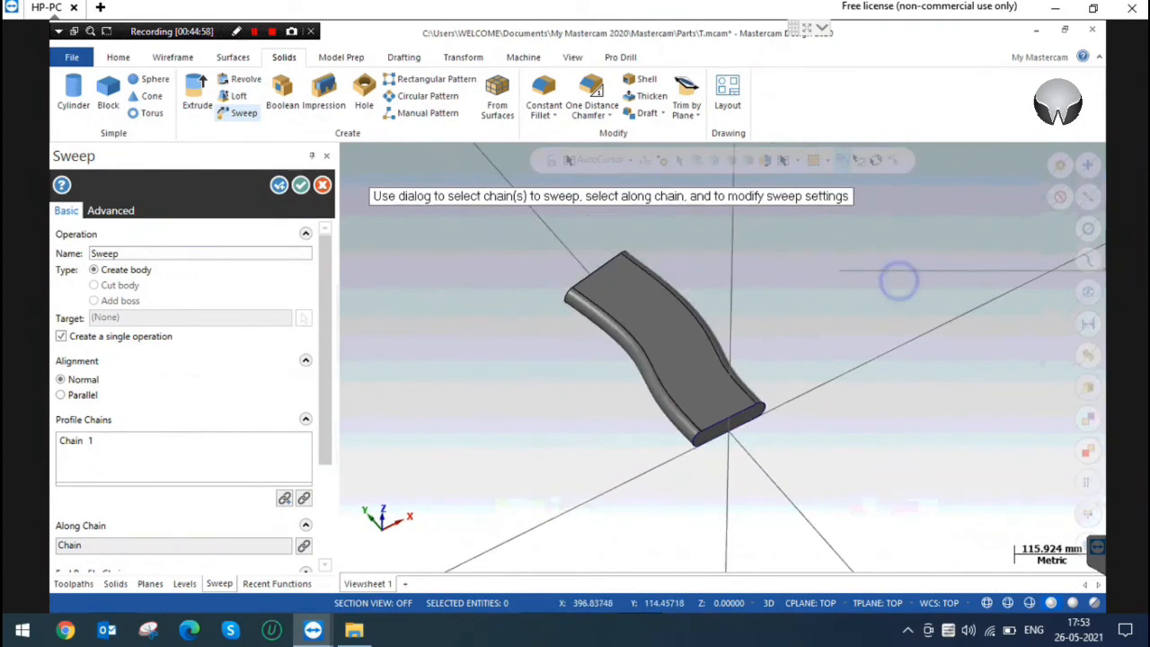
right_click(899, 280)
click(900, 413)
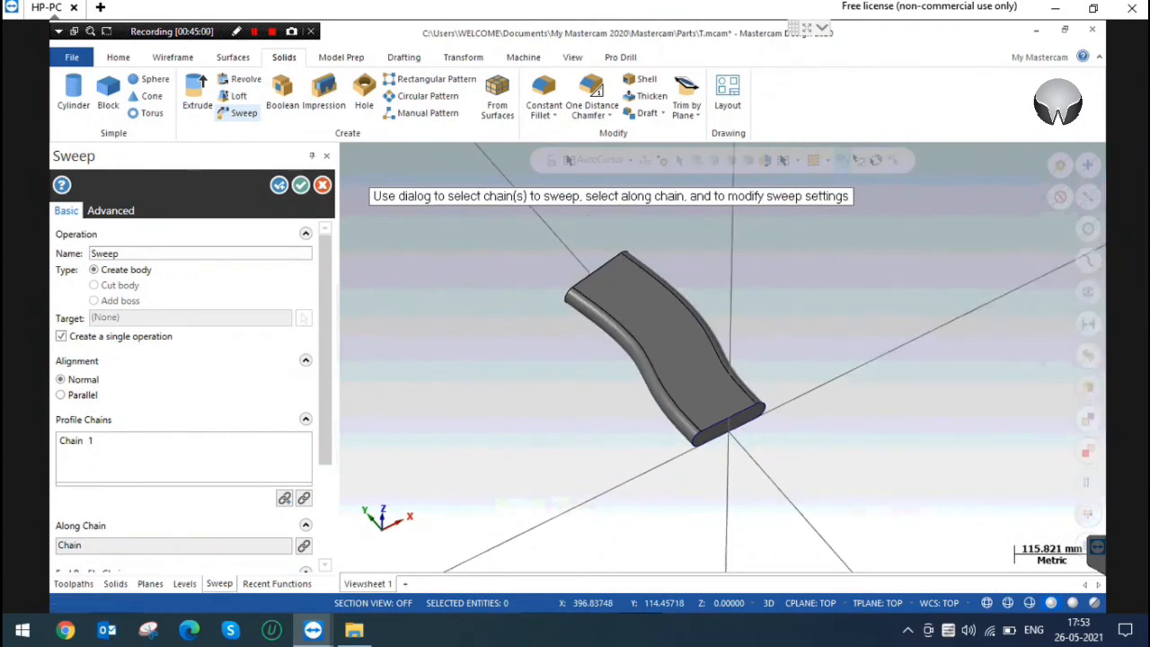
scroll(564, 445, down, 2)
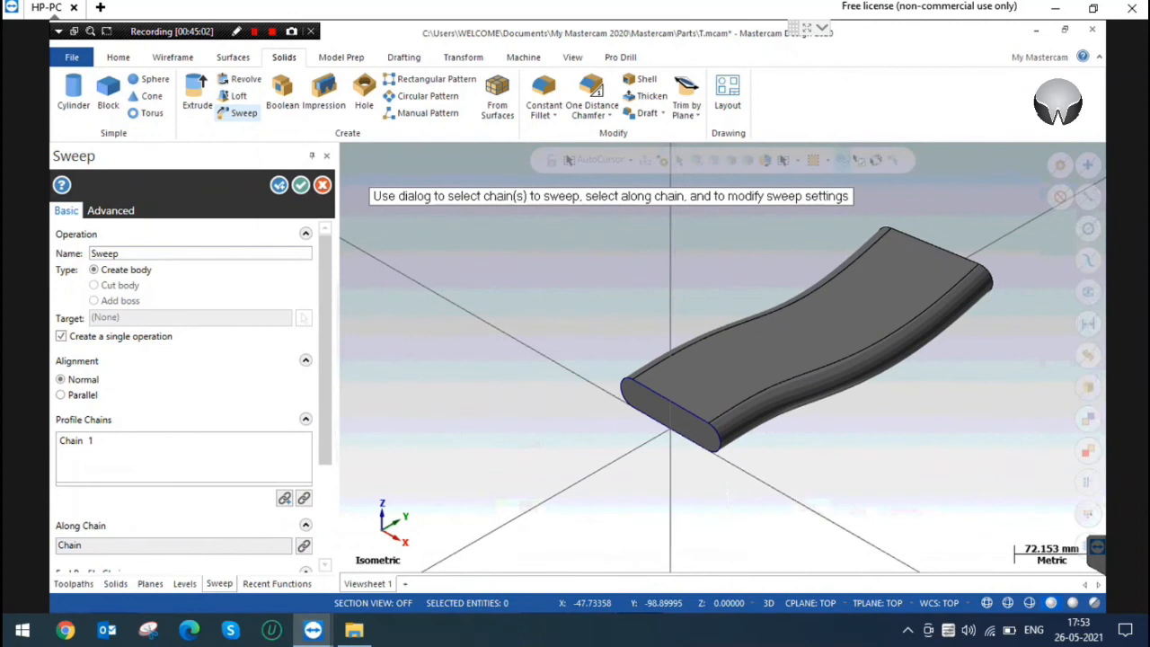
click(301, 185)
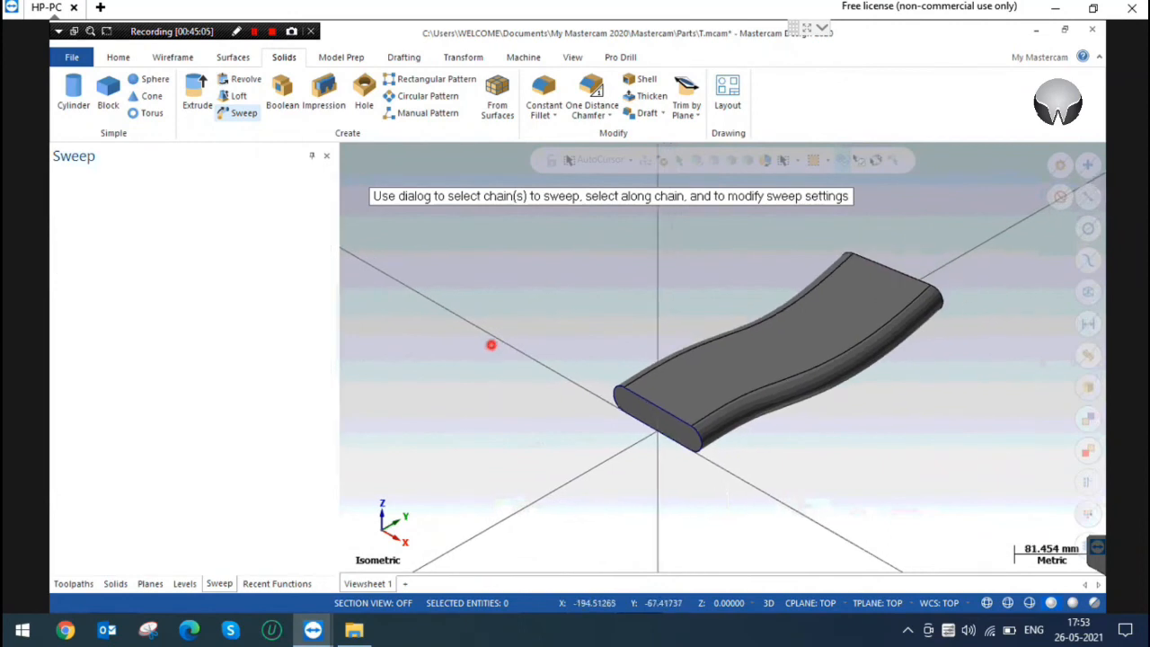
Start a Helix with its base point in the empty area beyond the swept solid, on the positive X side.
scroll(485, 341, down, 3)
click(173, 57)
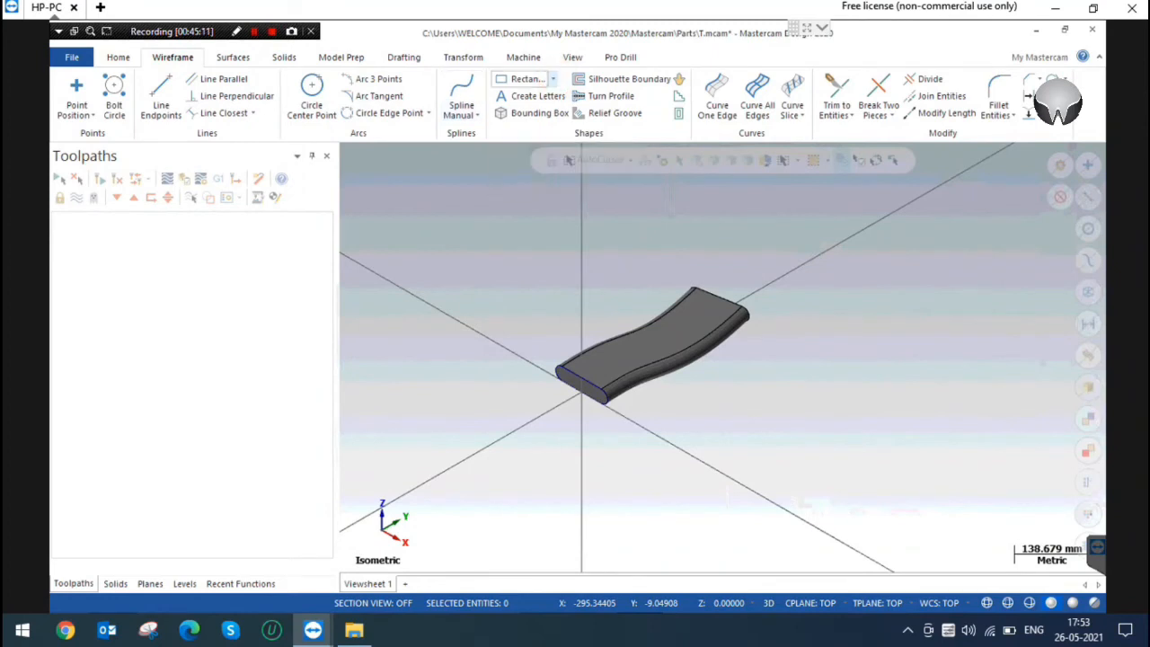
click(553, 79)
click(554, 79)
click(553, 79)
click(526, 167)
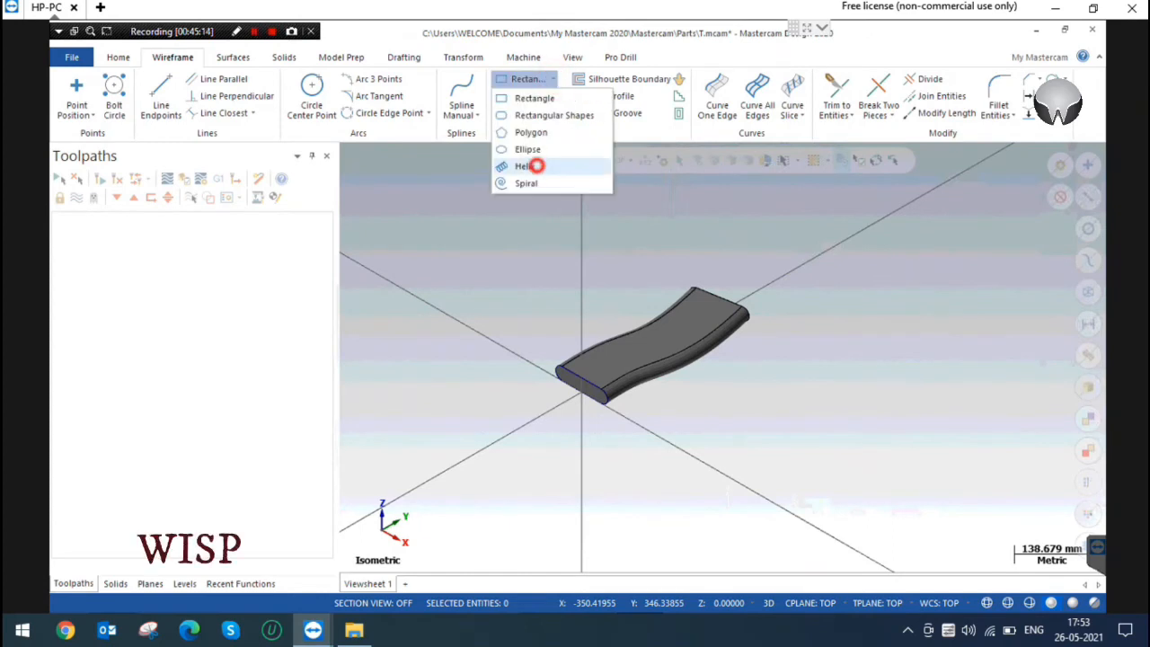
scroll(507, 364, down, 1)
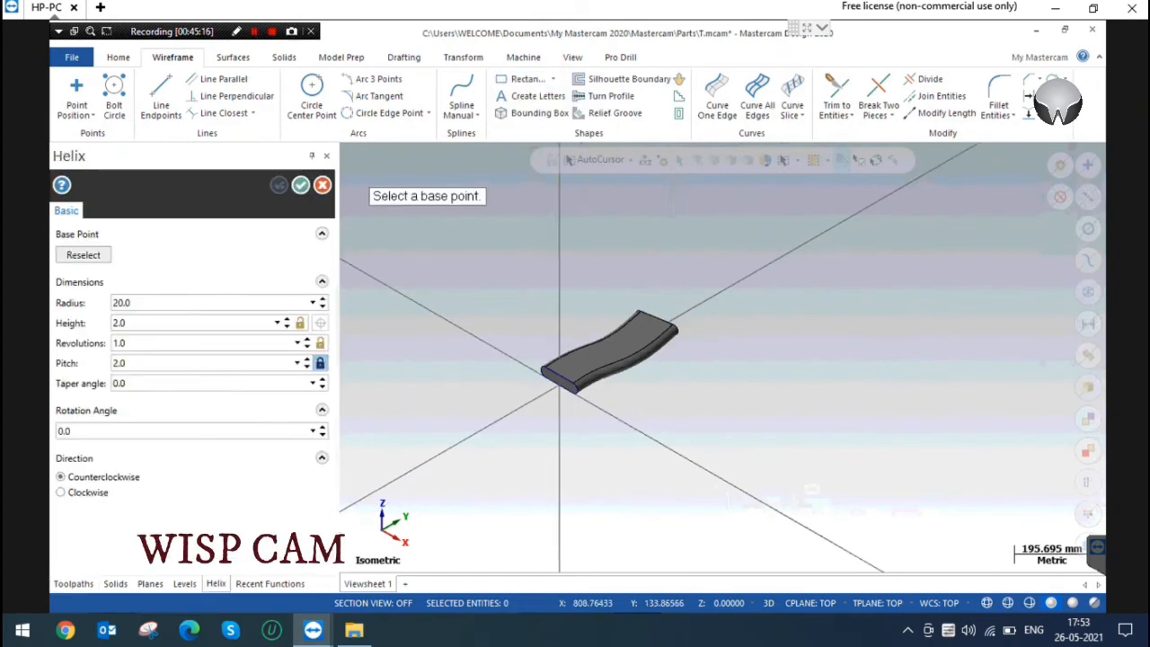
click(739, 468)
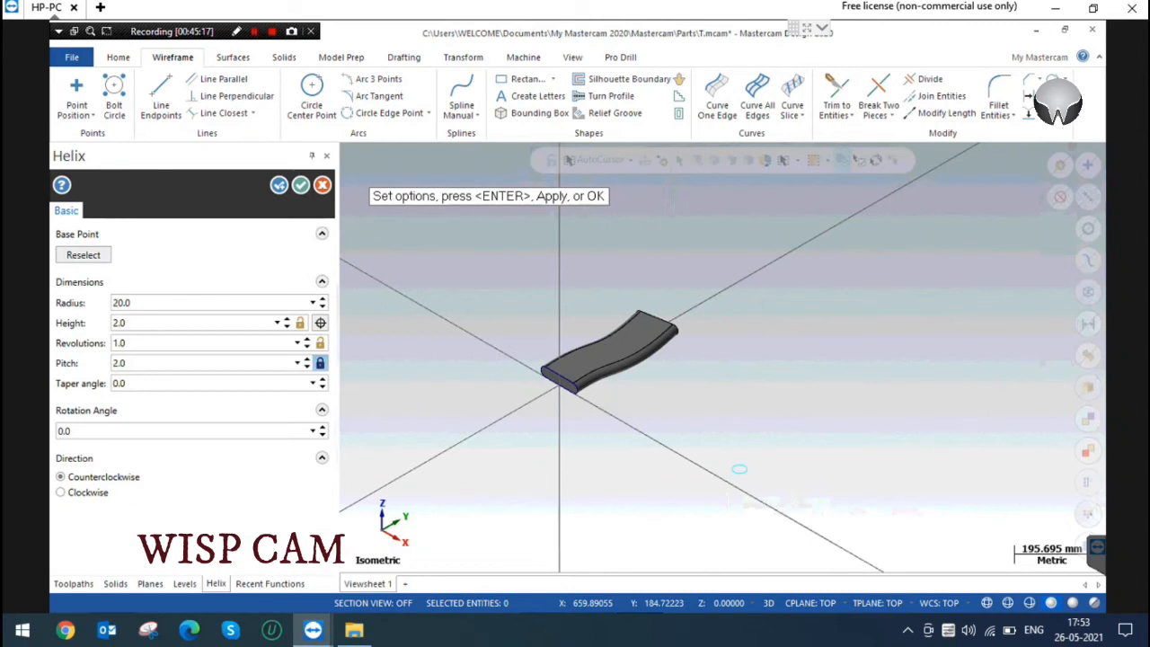
Set the helix radius to 40 mm and height to 30 mm, keep the 2 mm pitch, and create it.
double_click(133, 303)
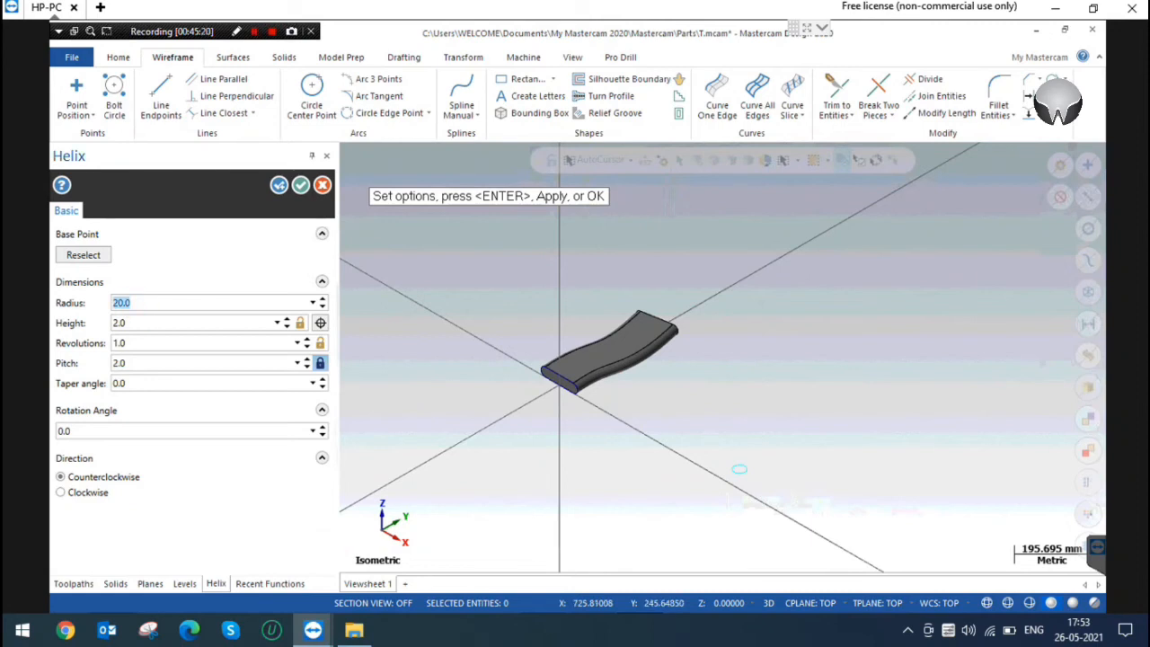
text(40)
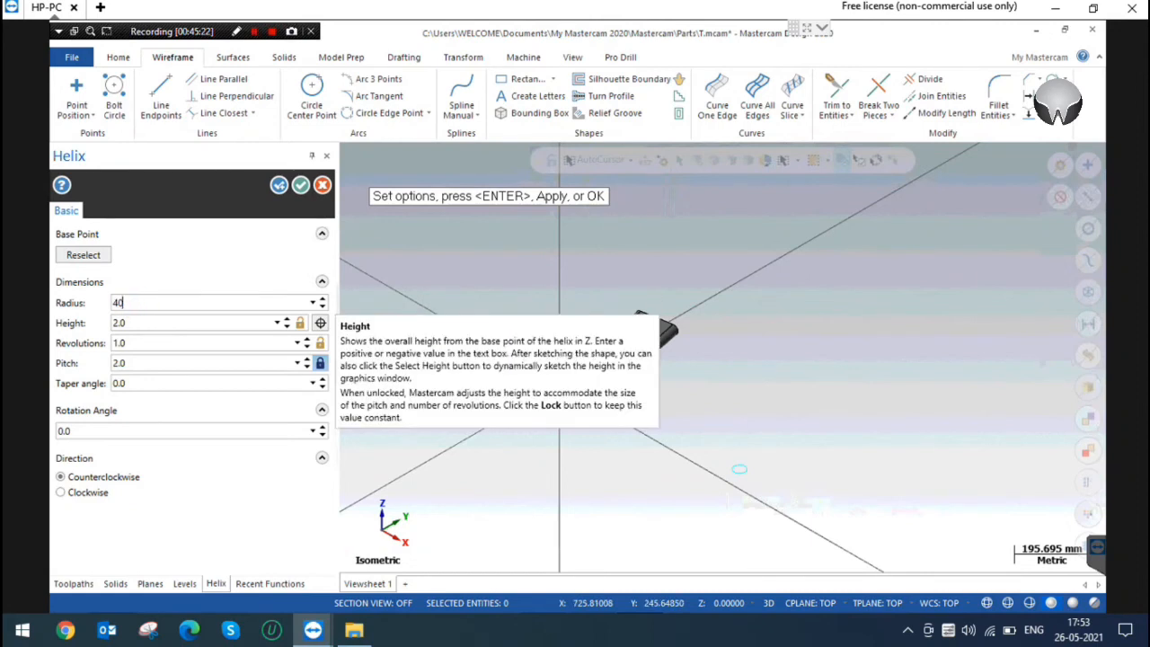
key(Tab)
double_click(141, 327)
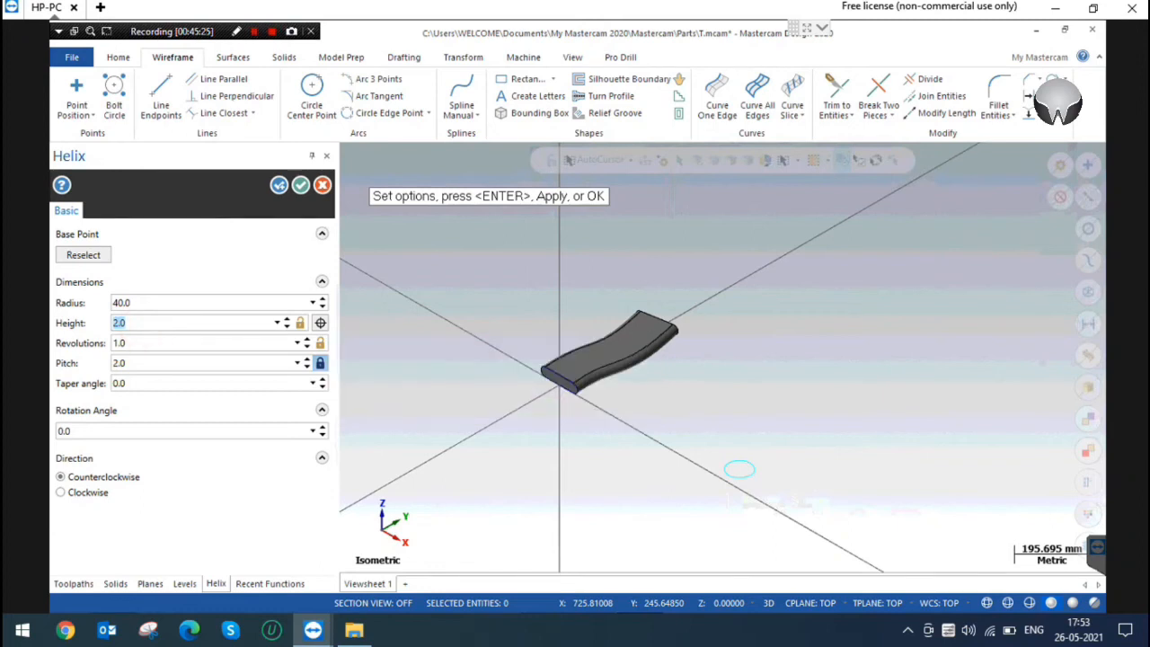
click(739, 465)
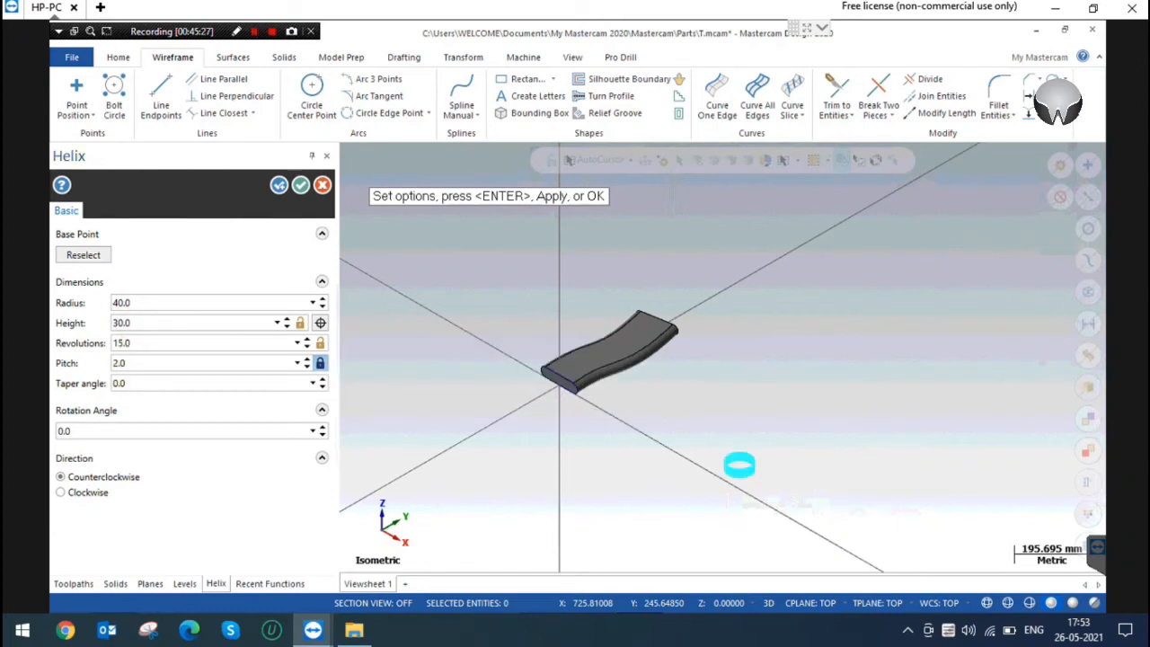
scroll(738, 472, up, 6)
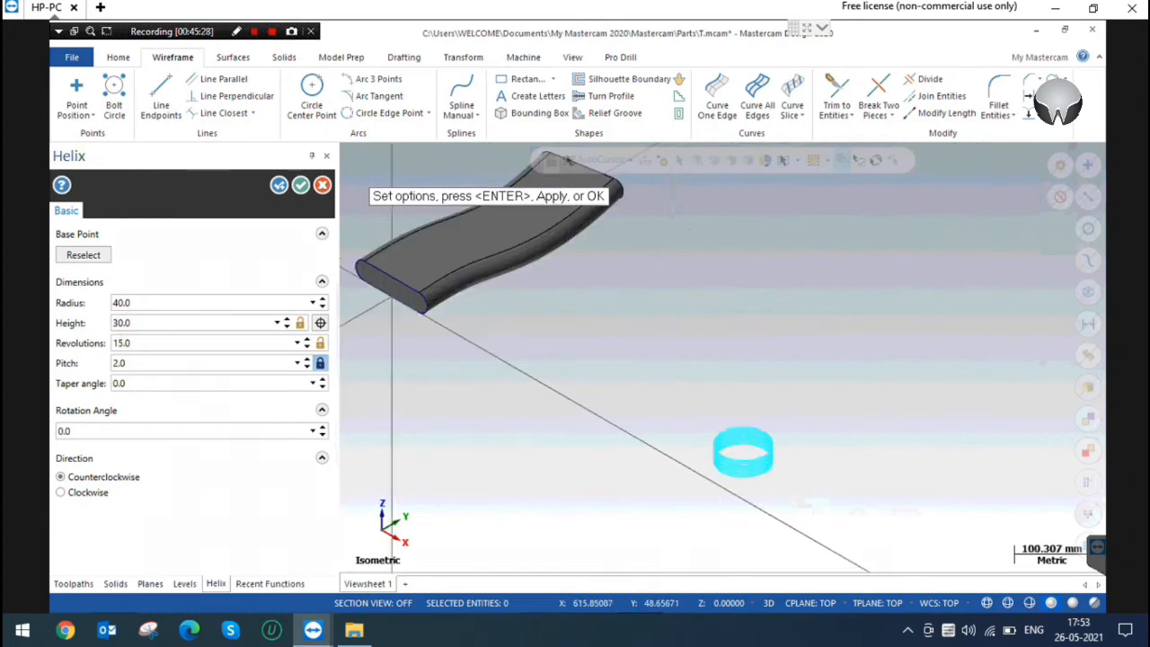
scroll(756, 471, up, 2)
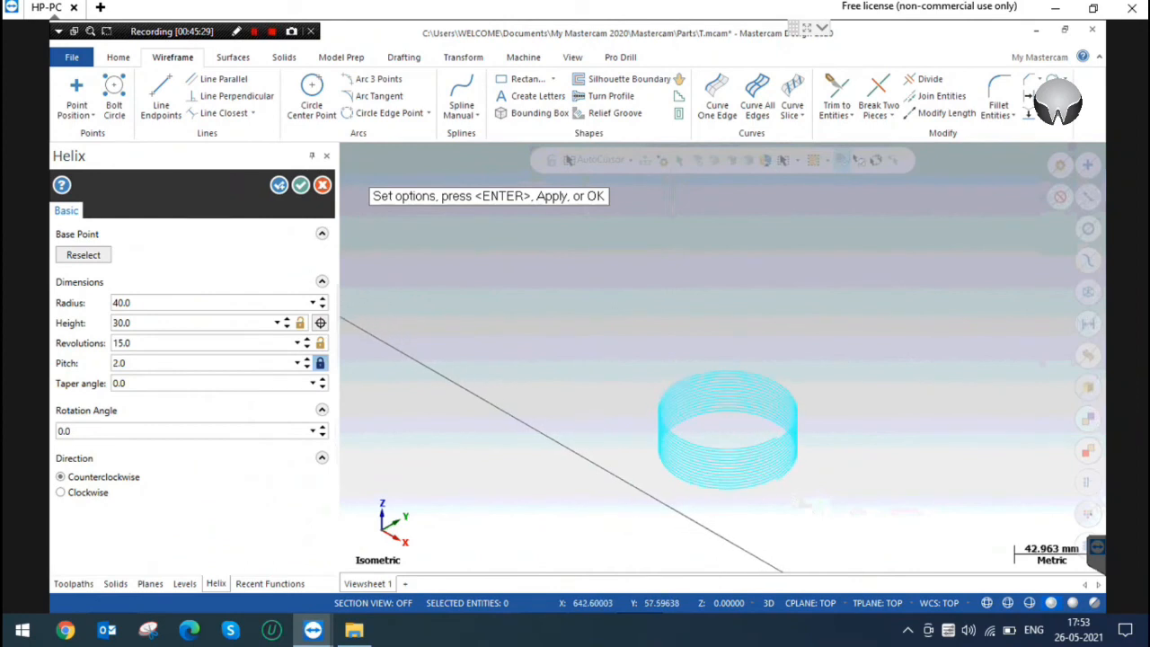
scroll(756, 467, up, 2)
click(146, 364)
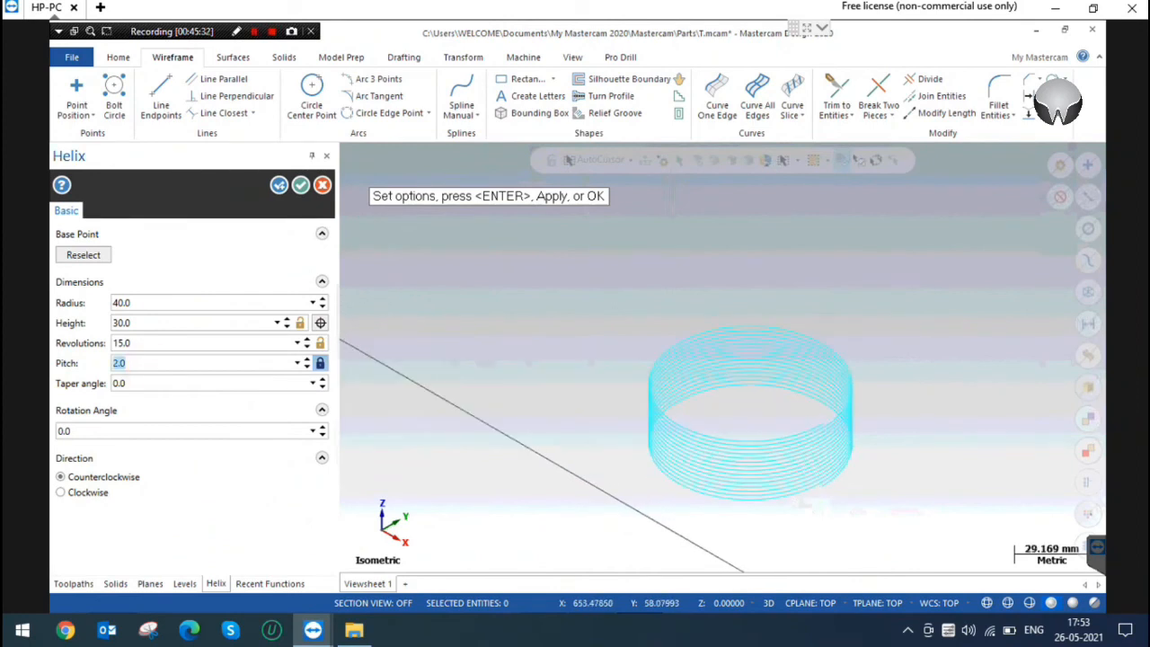
click(153, 345)
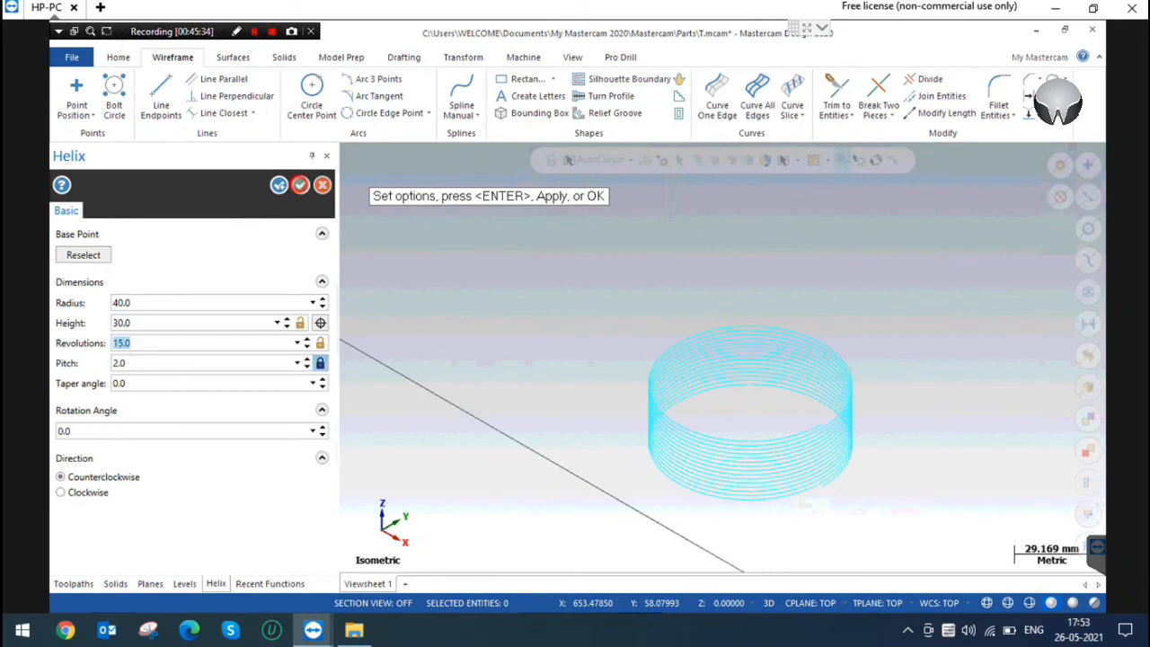
key(Return)
scroll(853, 504, up, 3)
click(407, 270)
Draw a circle centred on the helix's lower end in the Front view, with a radius of about 0.79 mm.
click(320, 107)
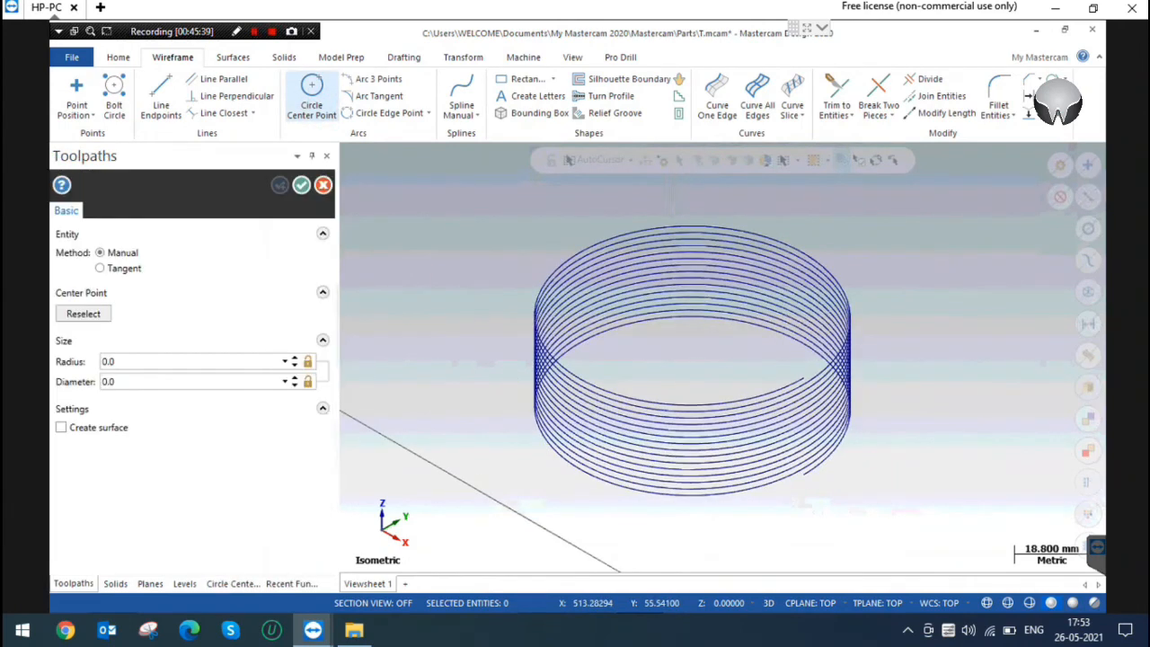
right_click(804, 476)
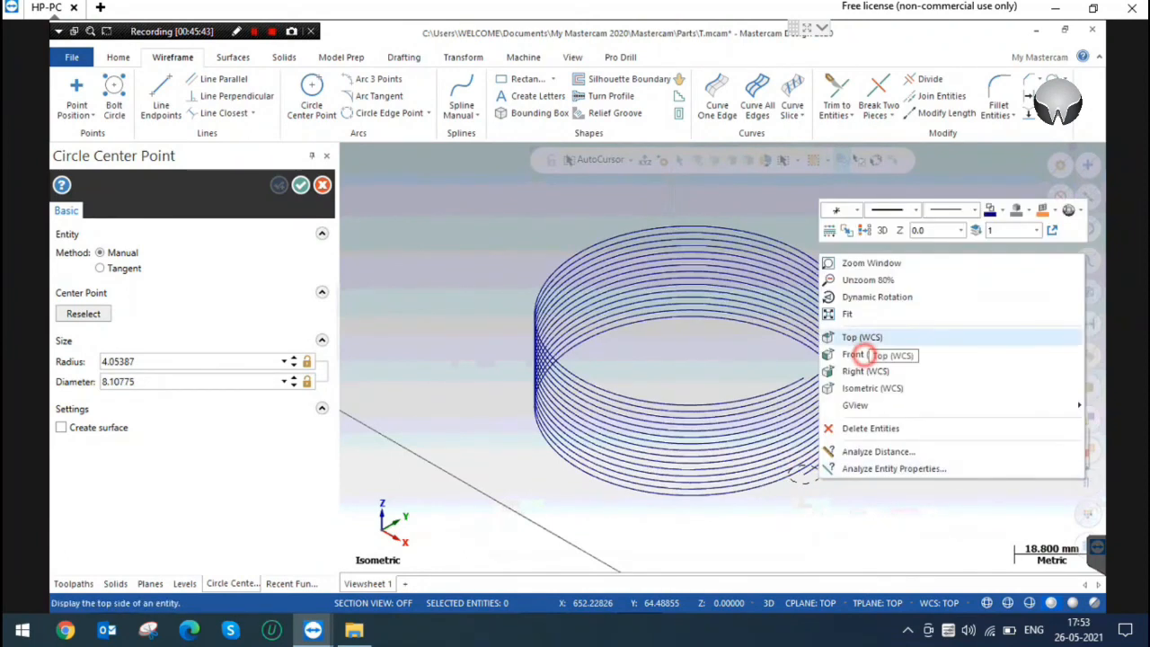
click(865, 355)
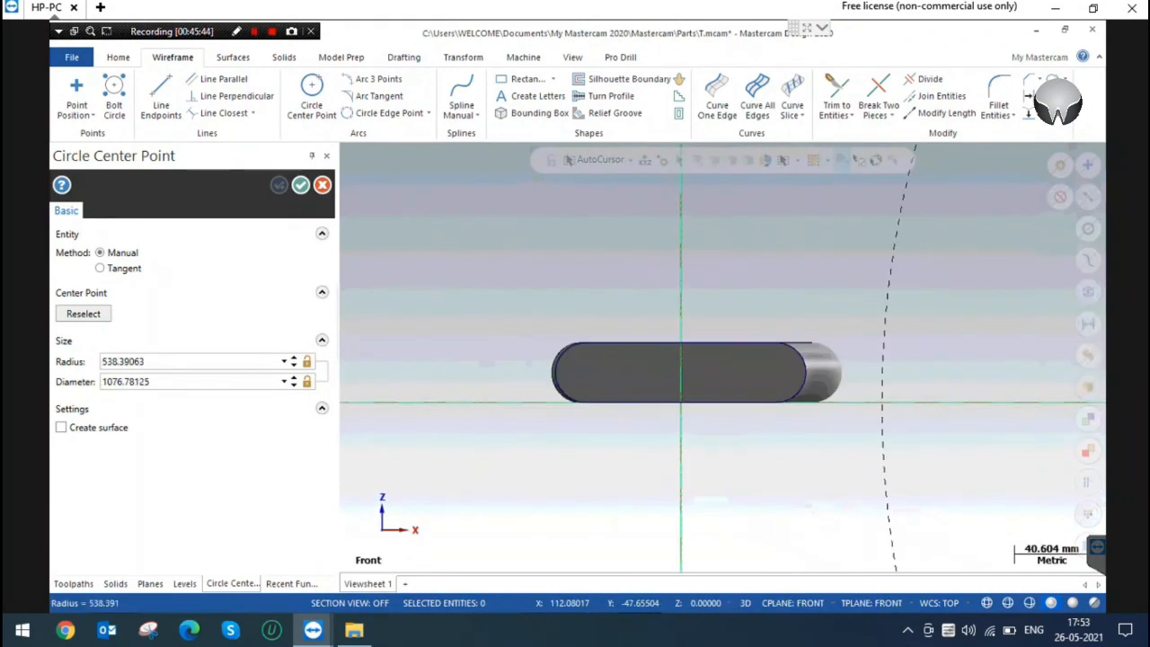
scroll(652, 395, down, 2)
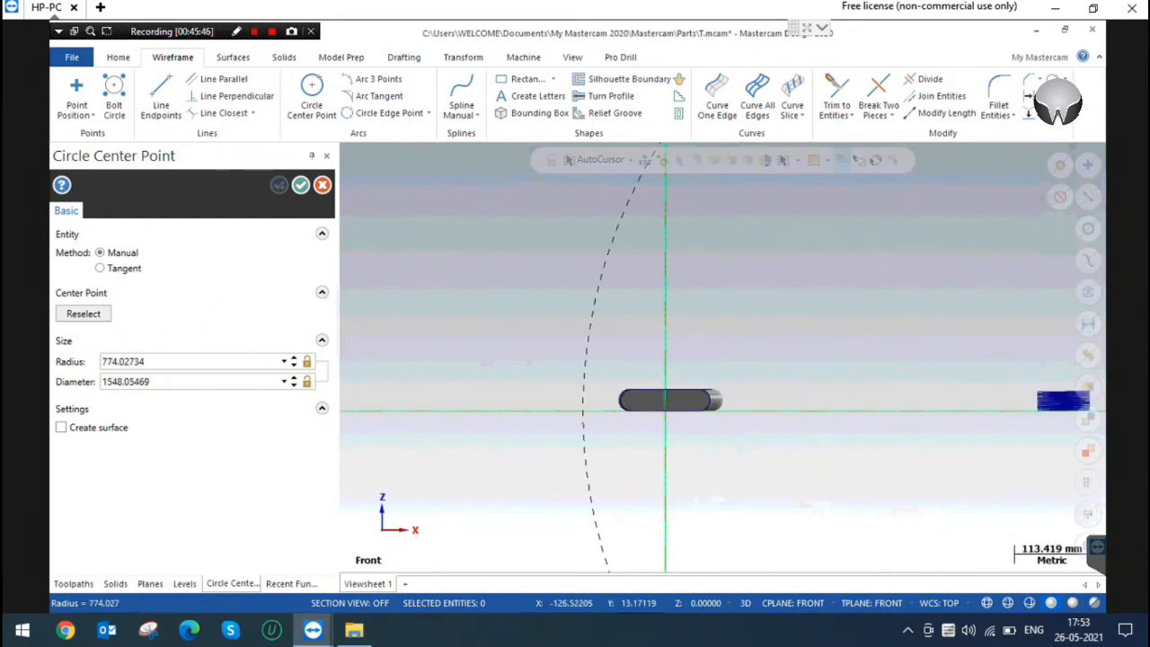
scroll(997, 409, up, 1)
scroll(993, 400, up, 5)
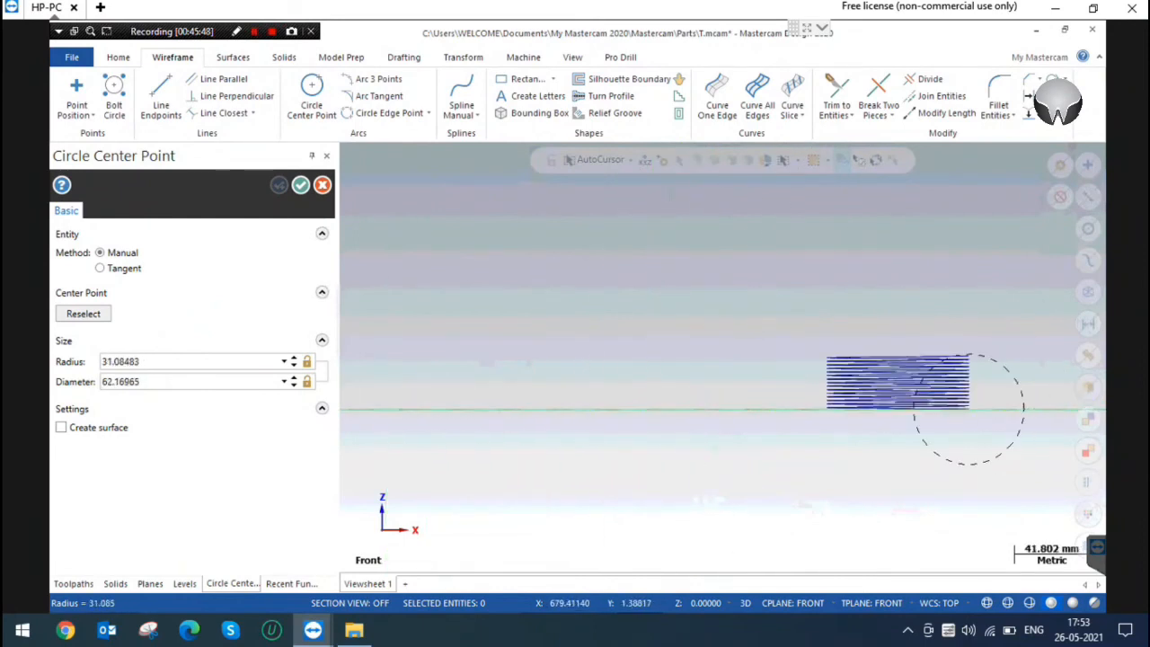
scroll(1033, 463, up, 2)
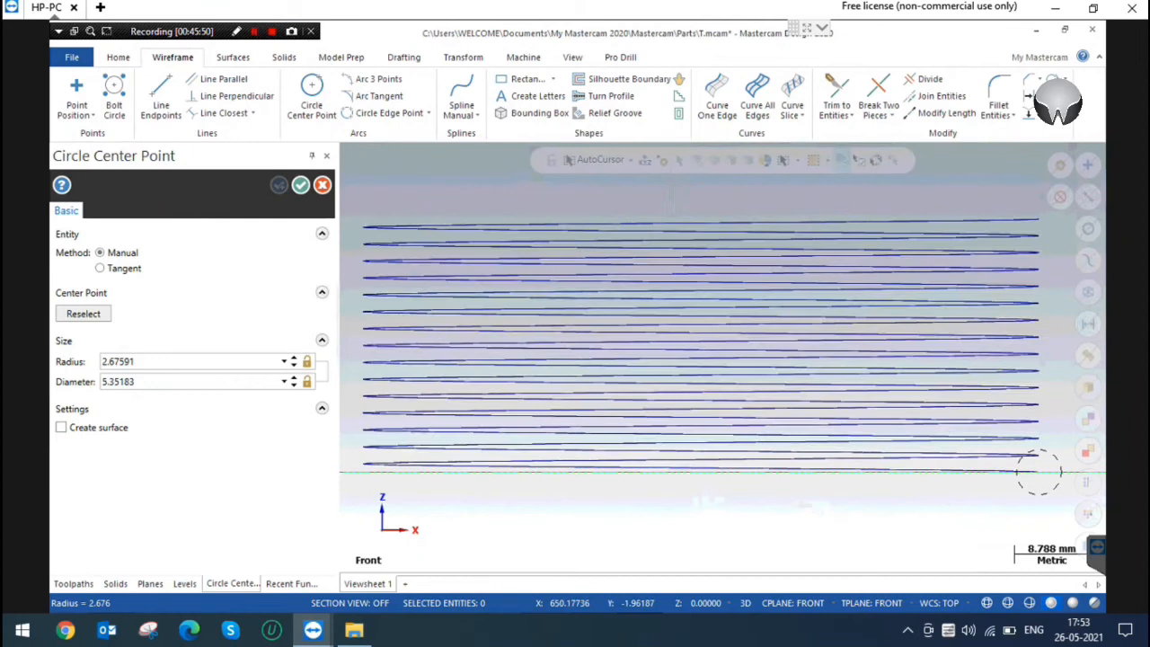
scroll(1024, 459, down, 2)
scroll(1006, 456, up, 1)
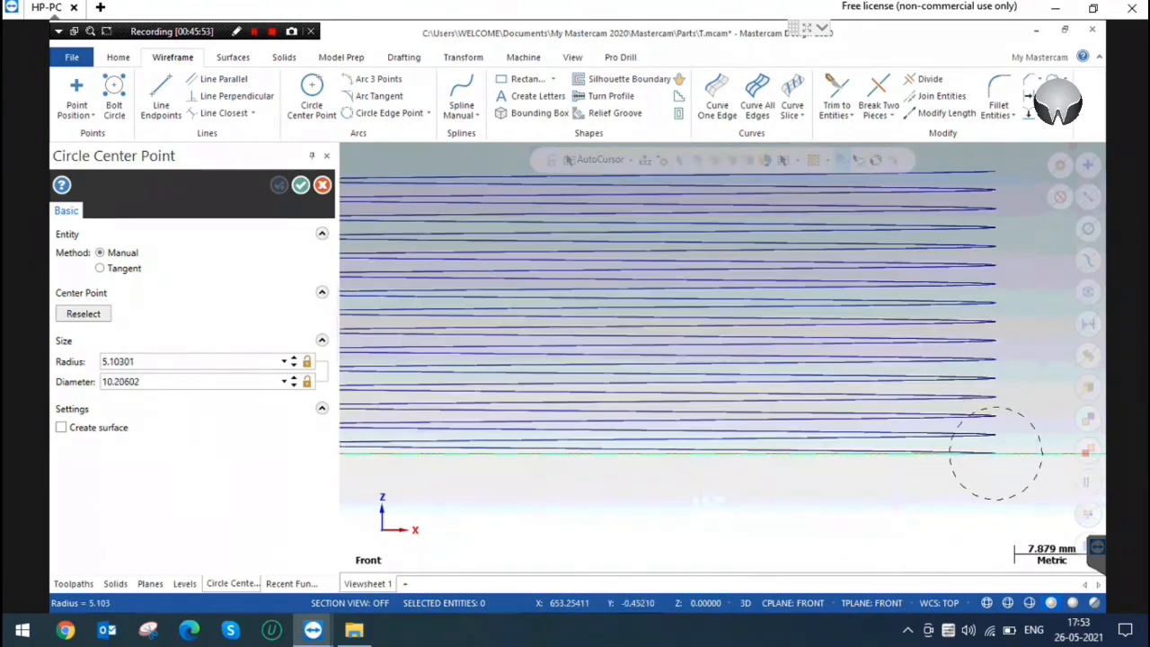
scroll(1052, 429, up, 2)
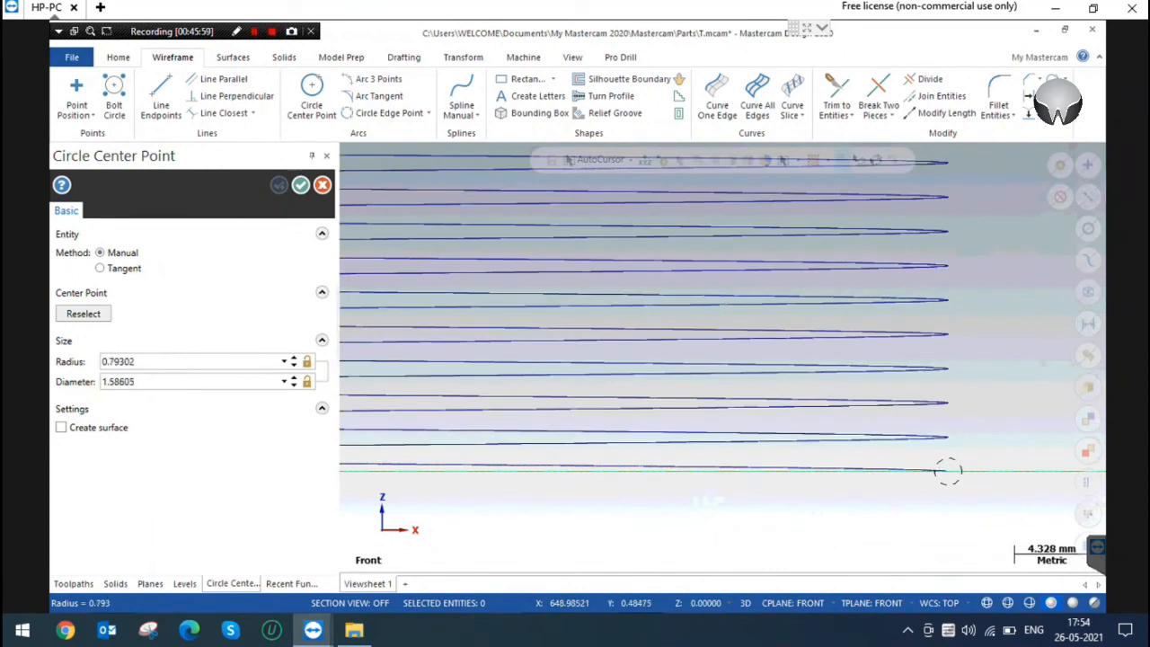
click(948, 471)
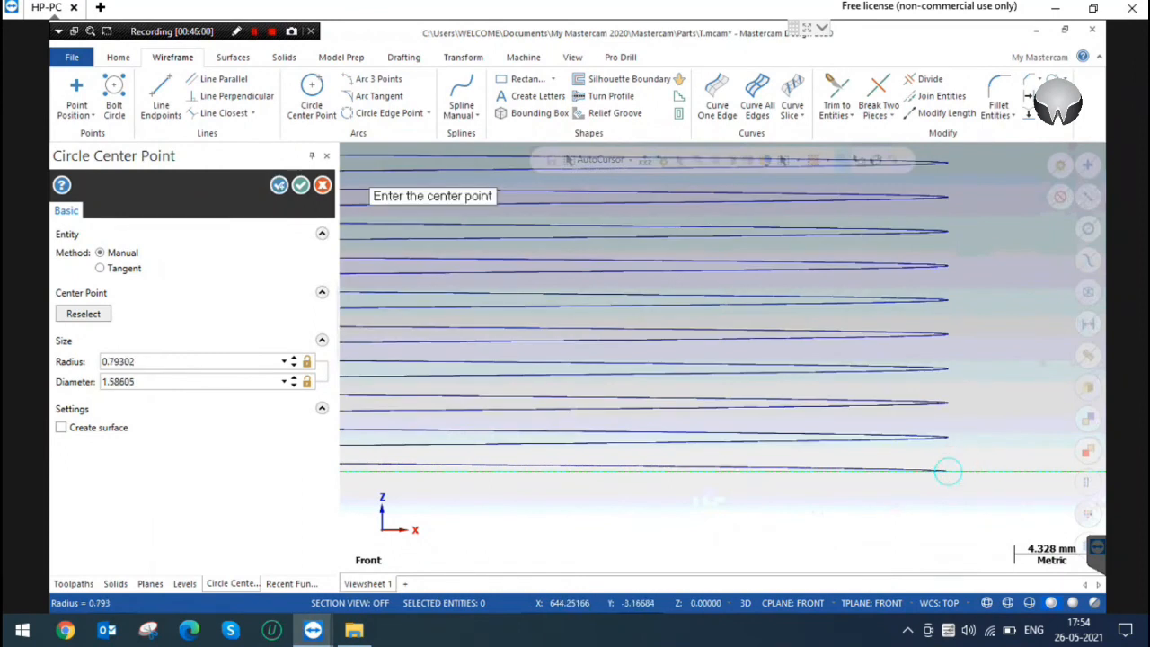
key(Return)
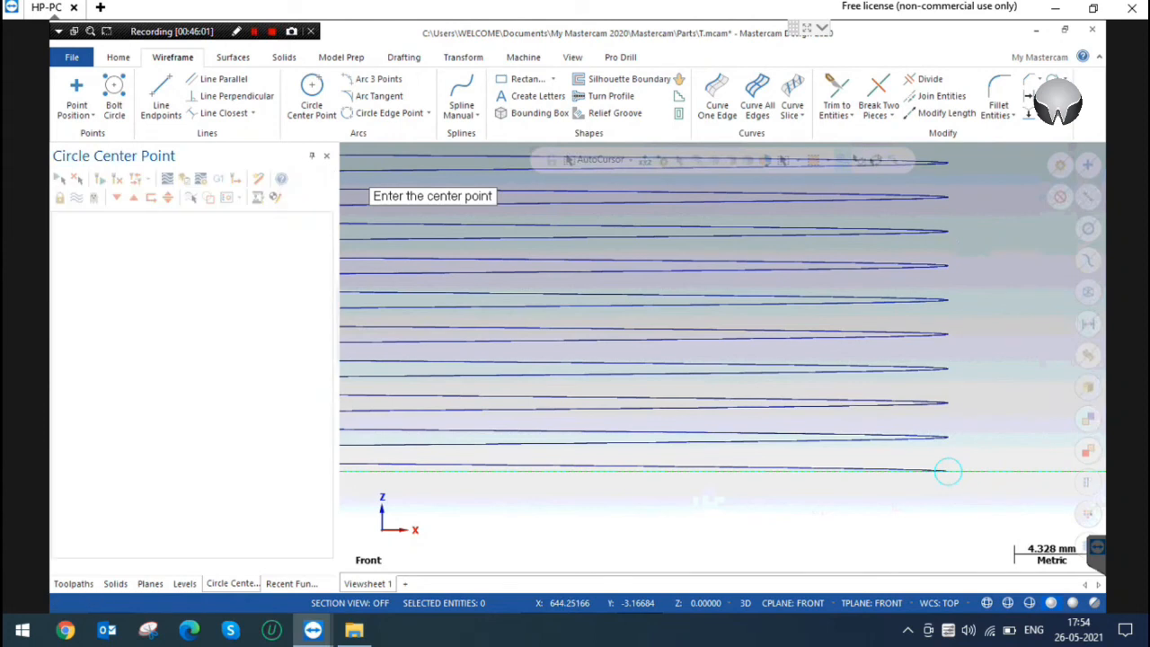
key(Escape)
scroll(948, 470, down, 2)
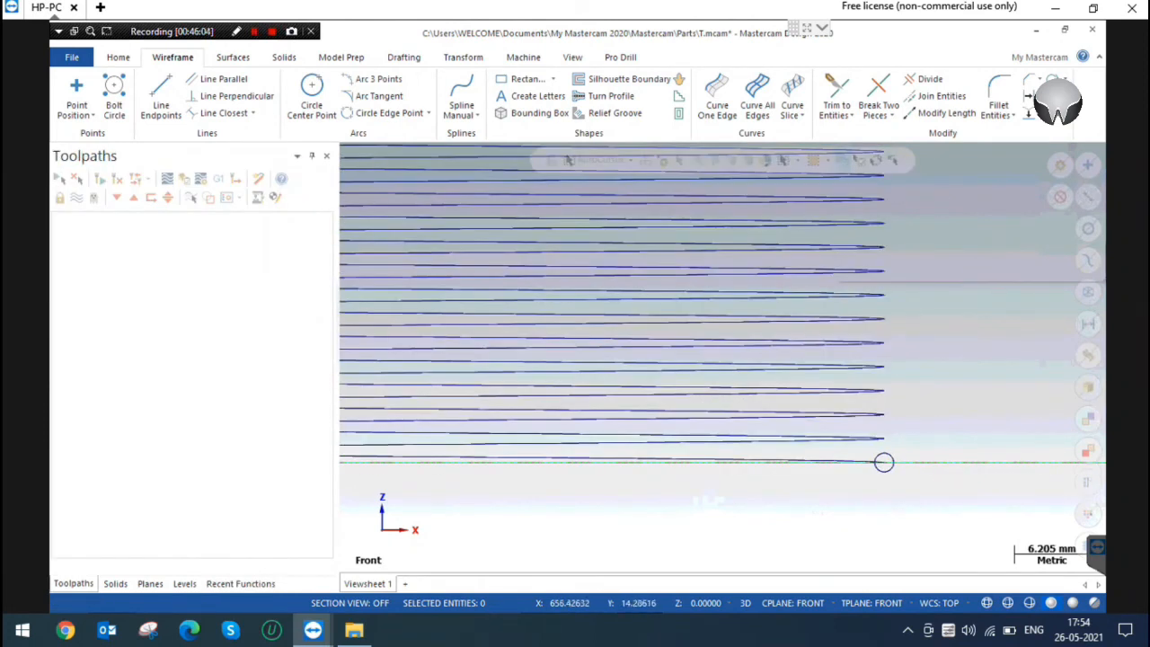
Try a solid sweep in the Isometric view, using the small circle as profile and the helix as the along chain.
right_click(979, 281)
click(919, 427)
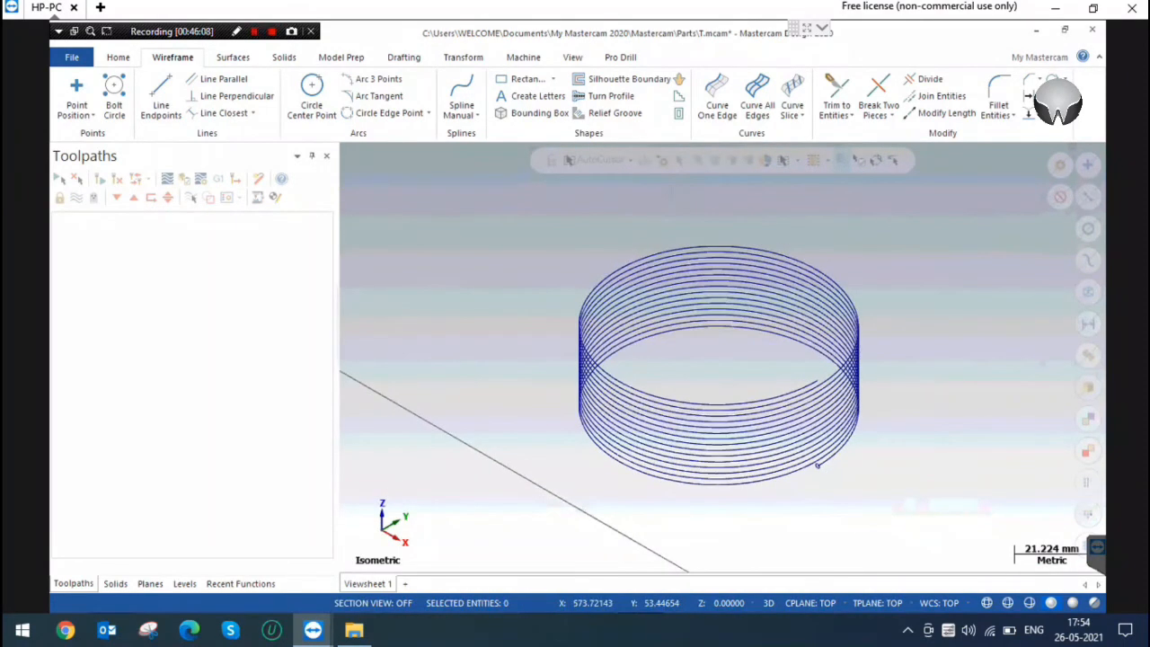
click(284, 57)
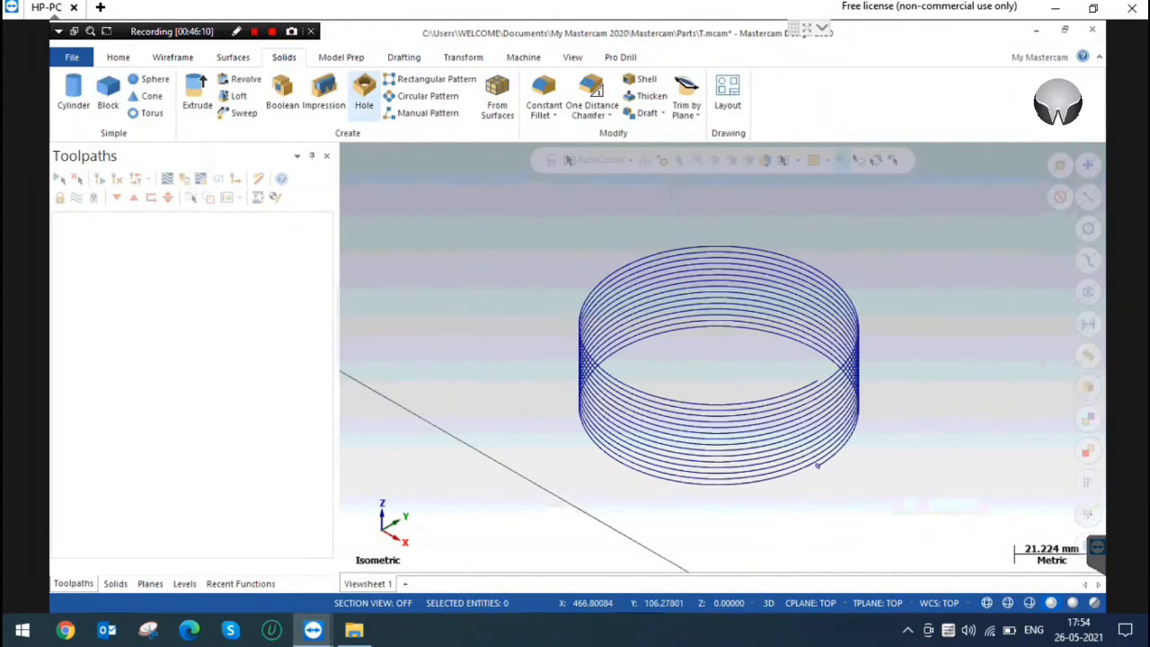
click(239, 112)
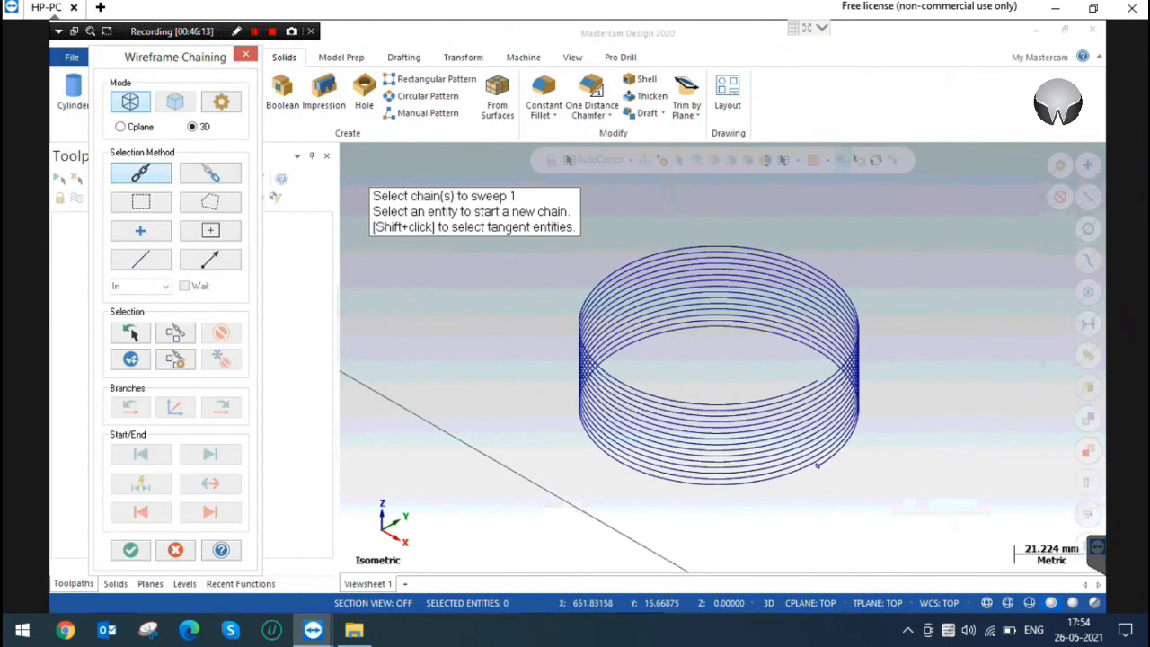
click(818, 465)
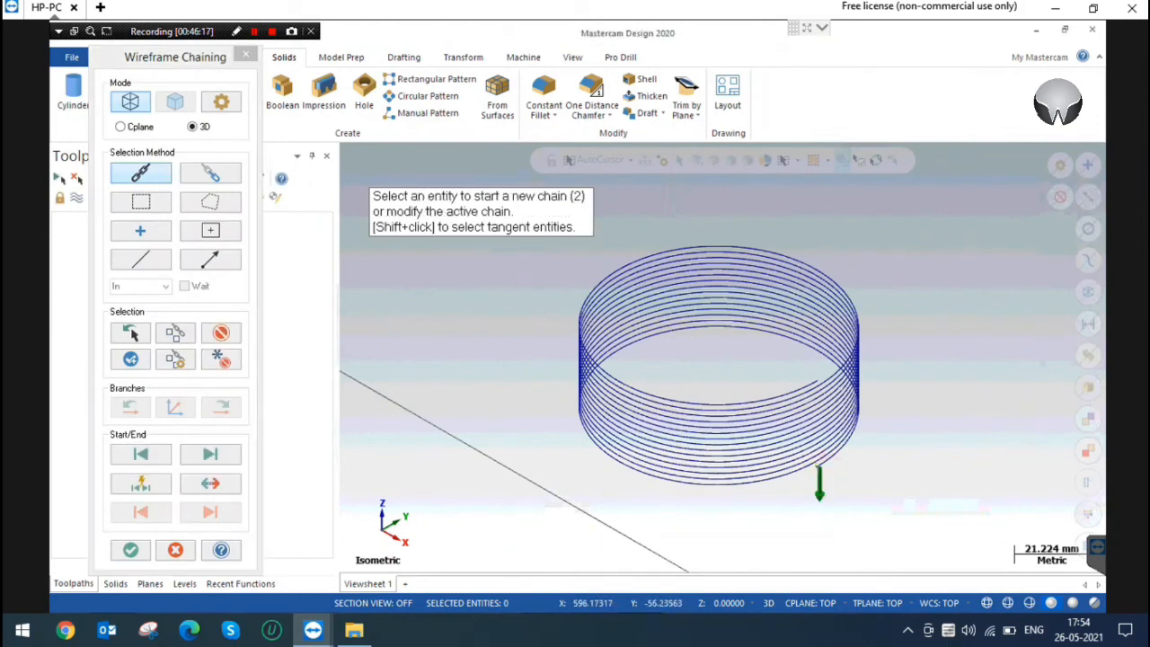
click(130, 550)
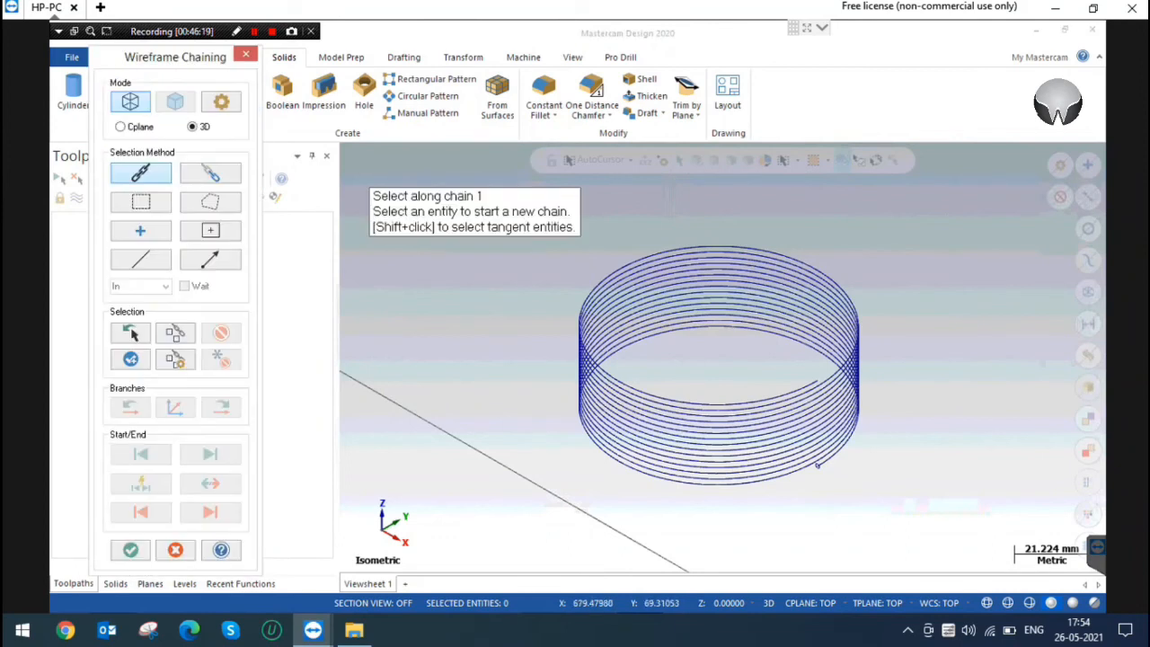
click(834, 456)
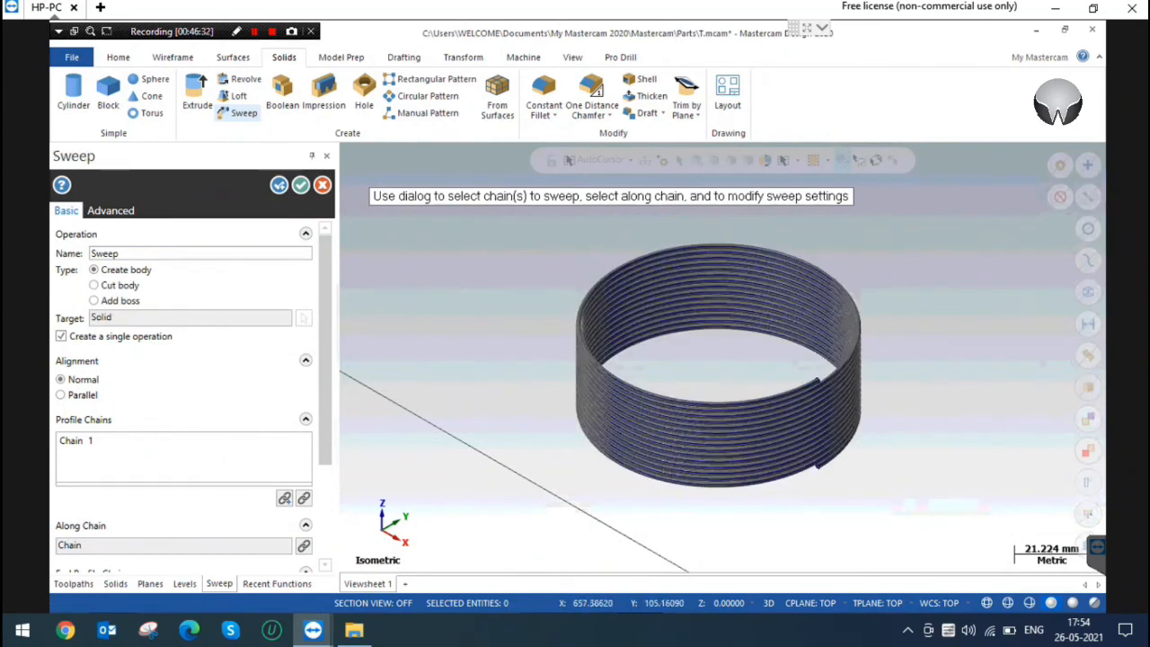
Inspect the coil preview up close, try Parallel alignment and leave the sweep without keeping it.
scroll(936, 422, up, 1)
scroll(813, 398, up, 3)
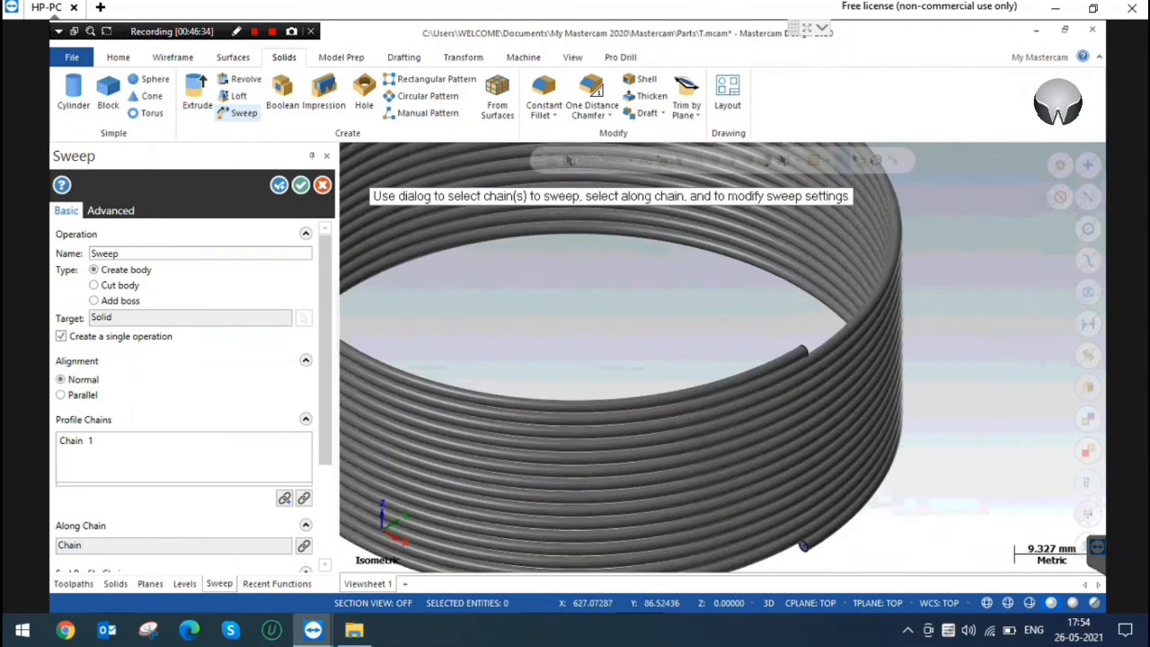
middle_drag(849, 421, 849, 404)
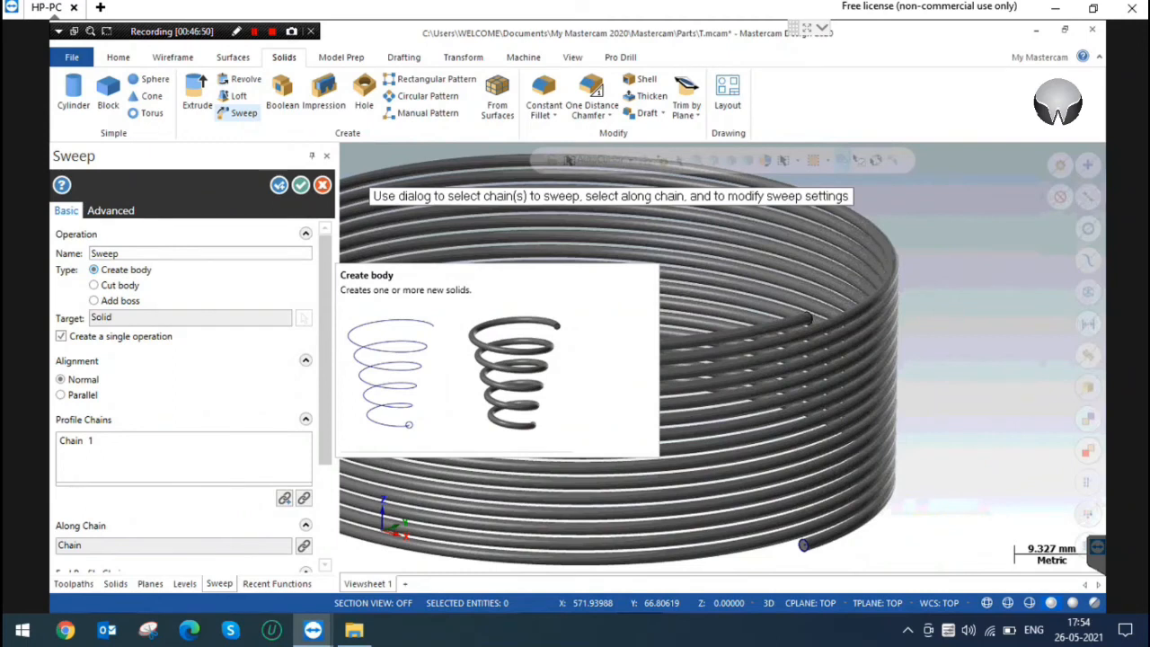
click(72, 394)
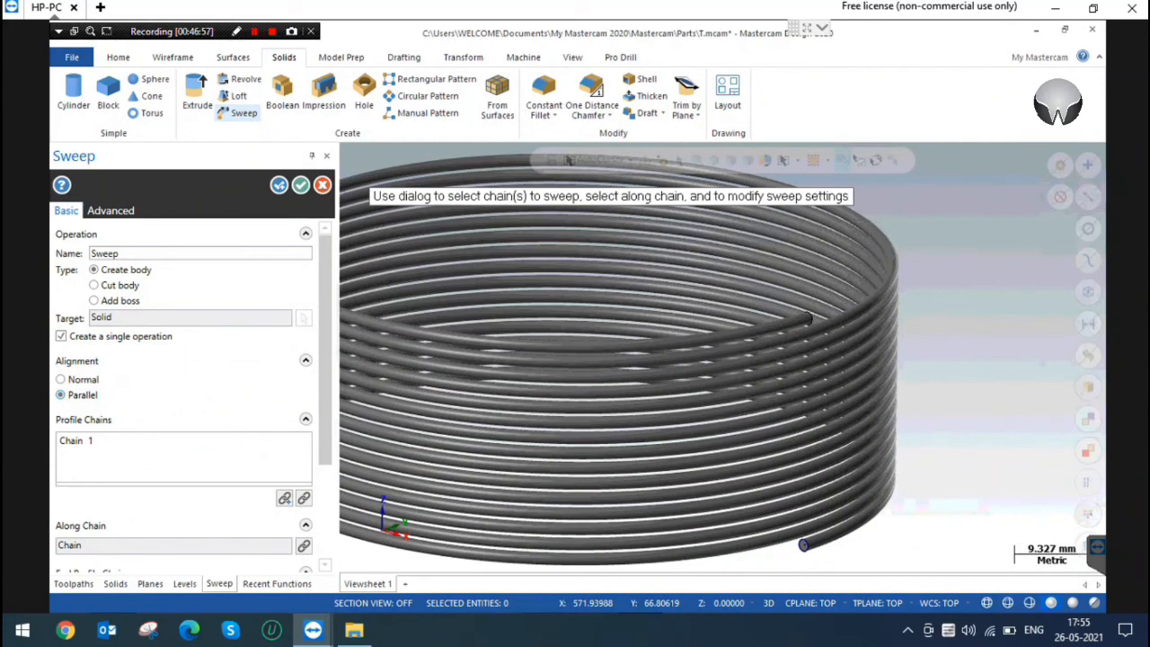
click(321, 184)
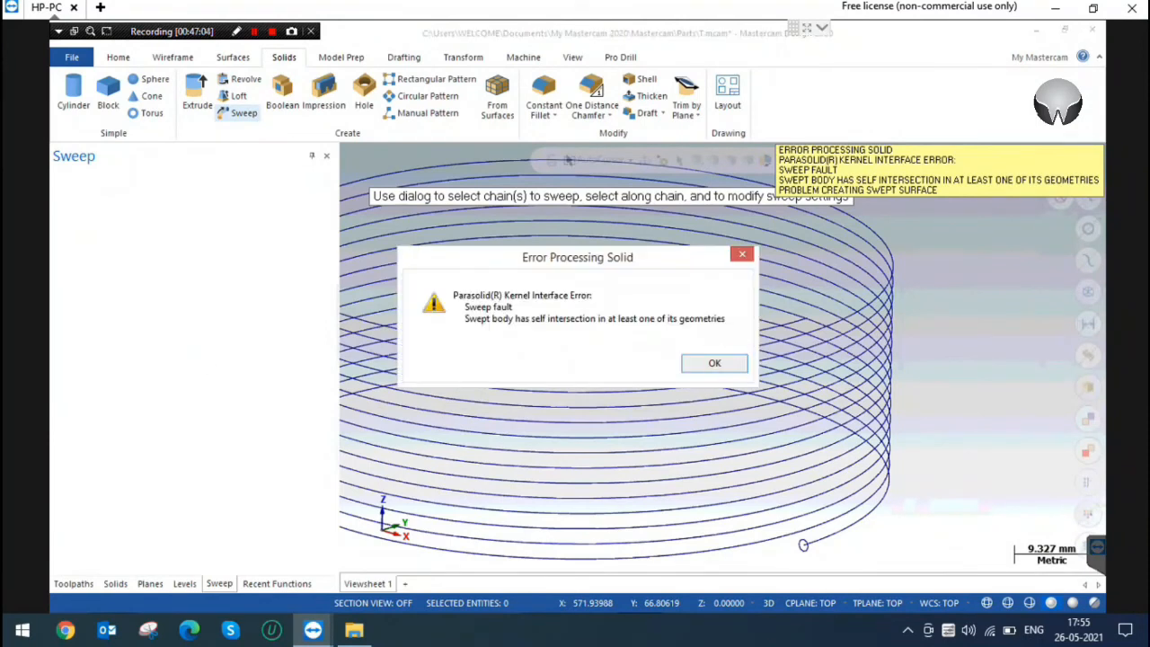
key(Return)
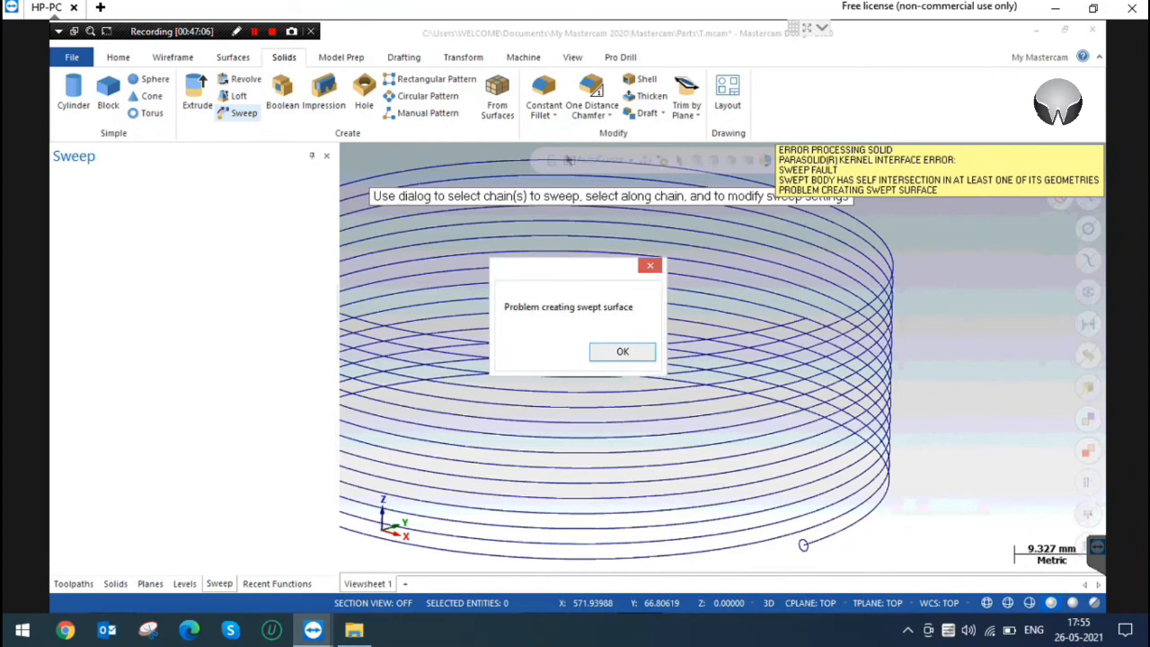
key(Return)
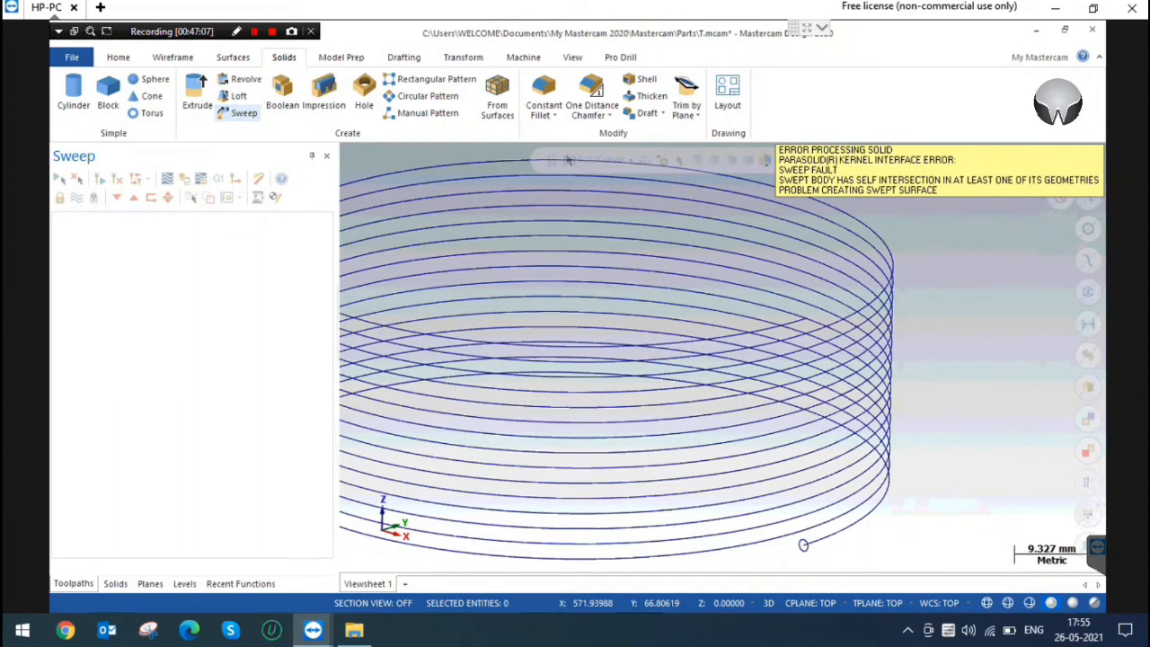
Reopen the obround body's Sweep operation for editing in the Top view, with Normal alignment.
click(568, 160)
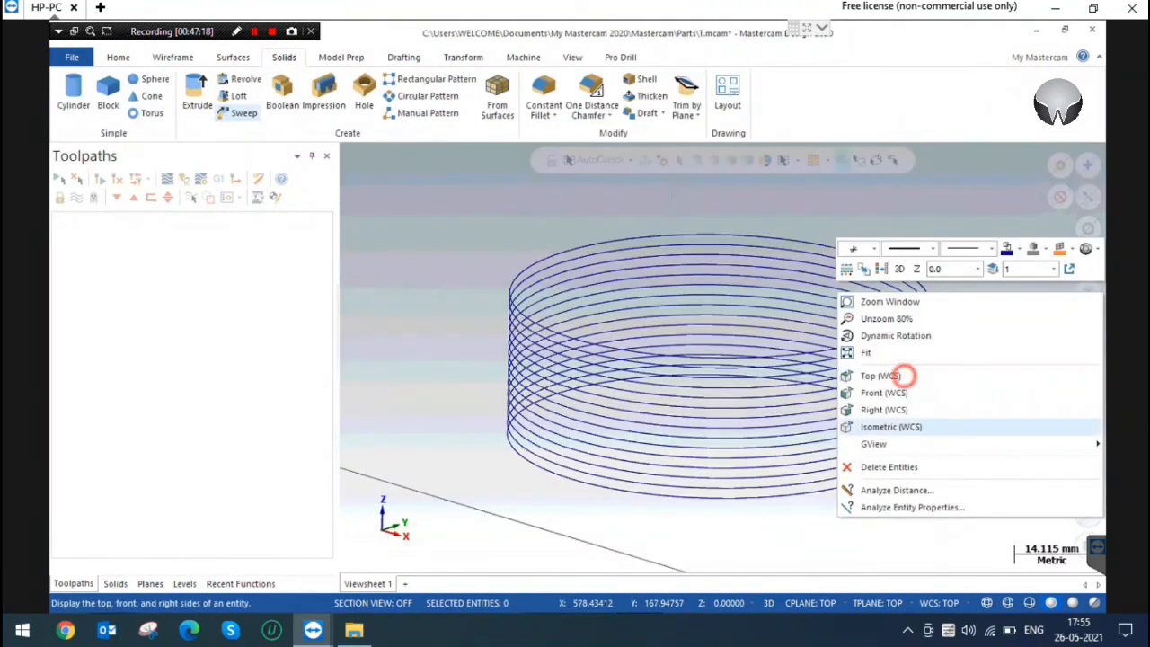
click(879, 375)
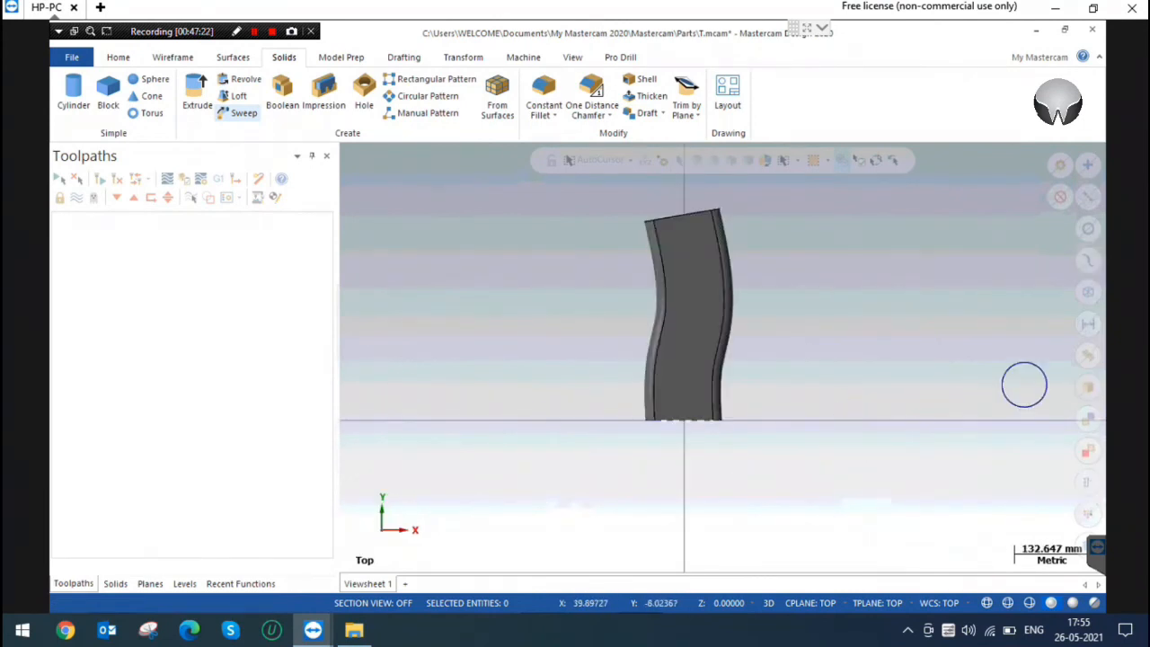
click(698, 380)
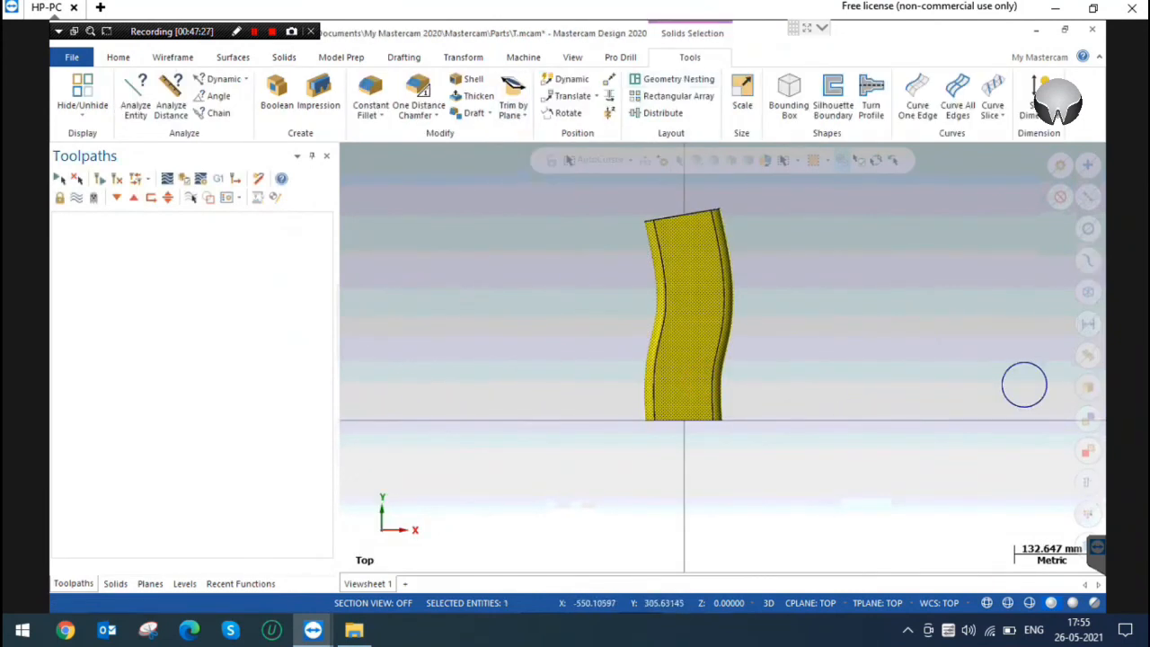
click(115, 583)
click(60, 198)
double_click(103, 213)
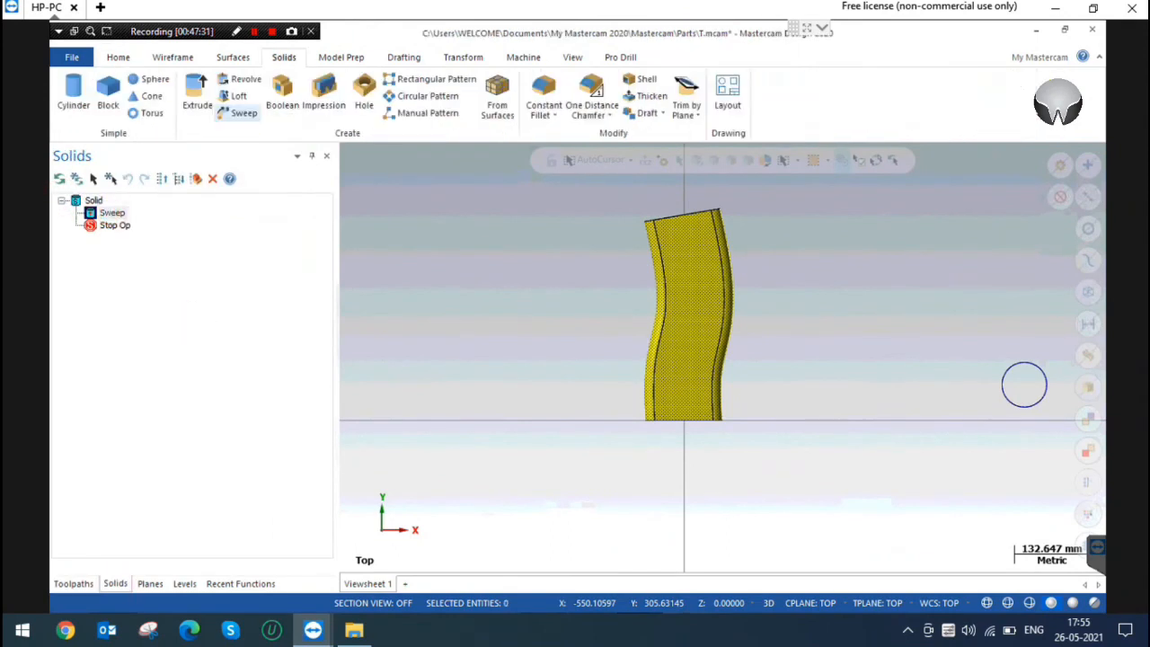
click(60, 379)
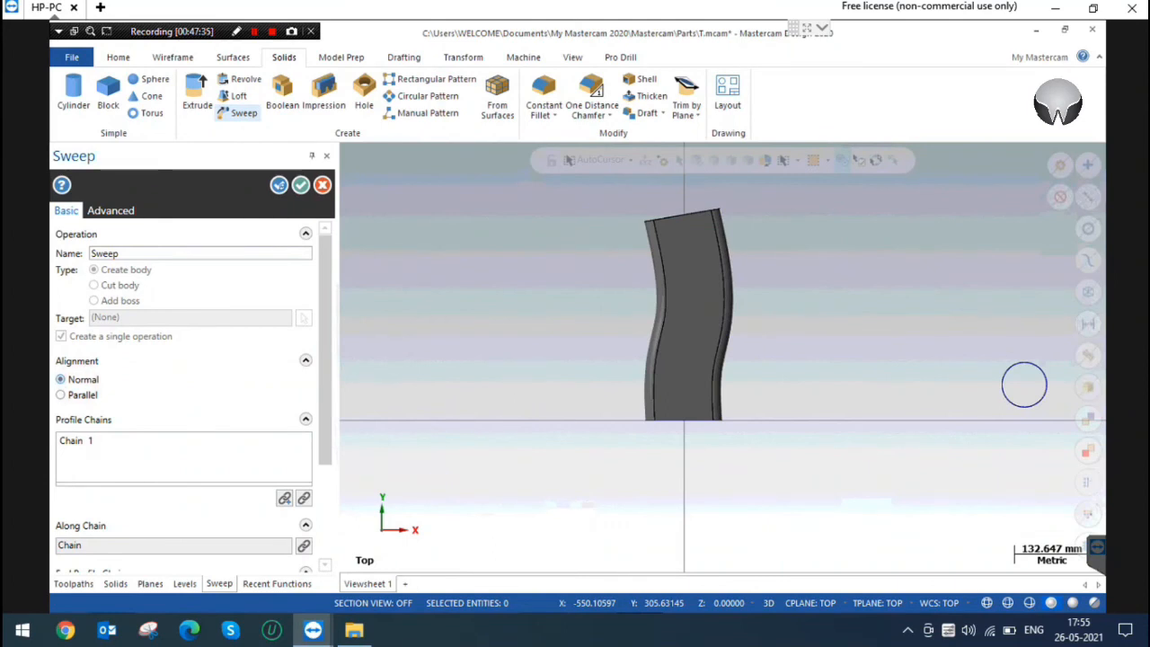
Switch the obround sweep to Parallel alignment and examine the far end of the body.
scroll(1024, 384, down, 2)
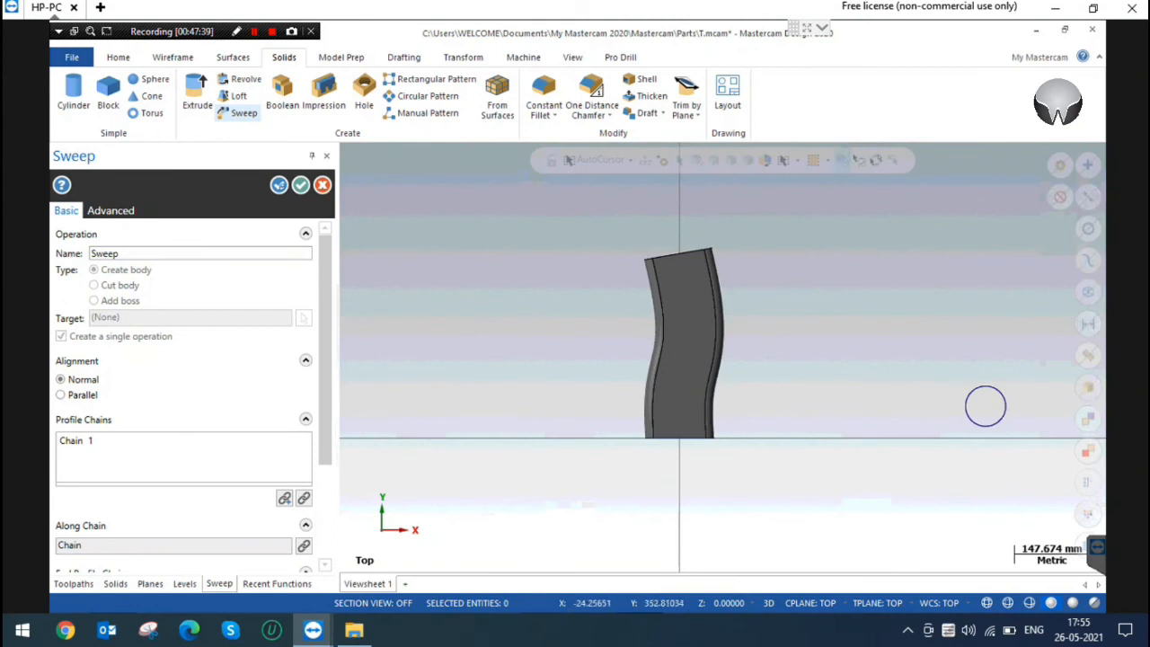
scroll(680, 251, up, 5)
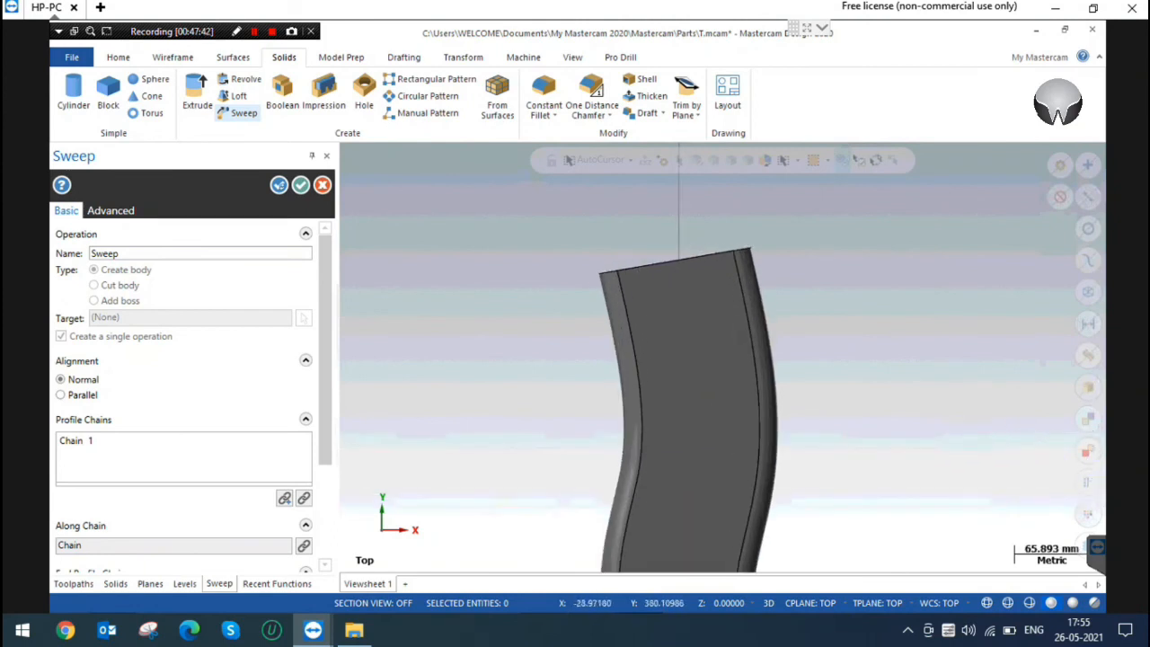
click(61, 394)
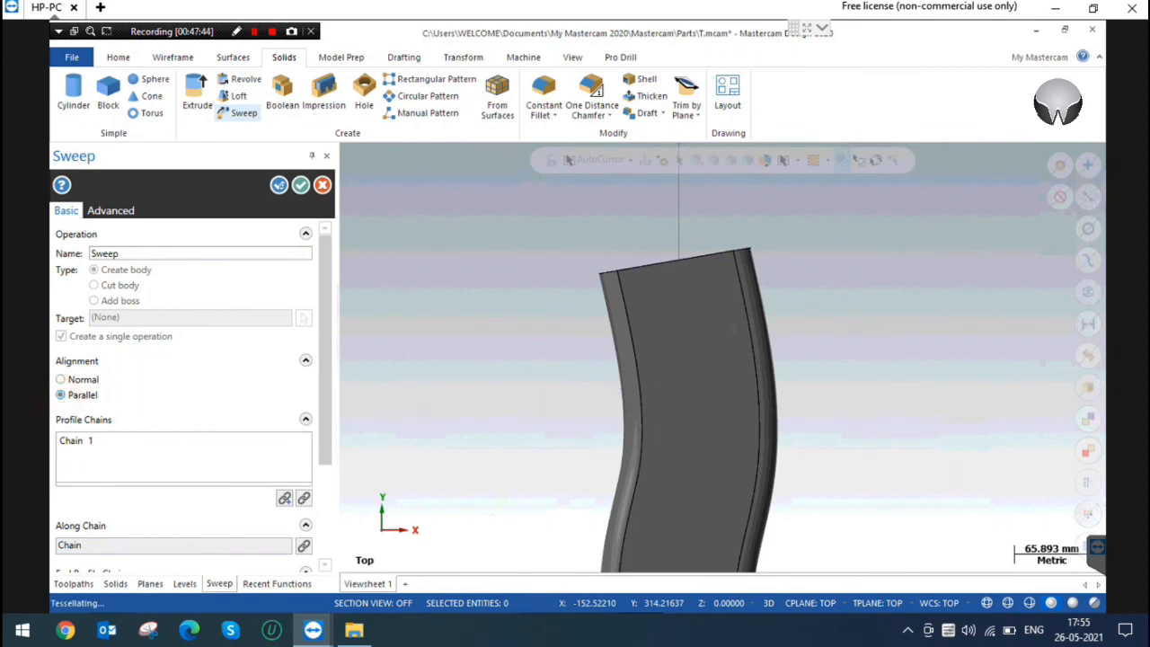
scroll(653, 224, down, 5)
scroll(641, 463, up, 2)
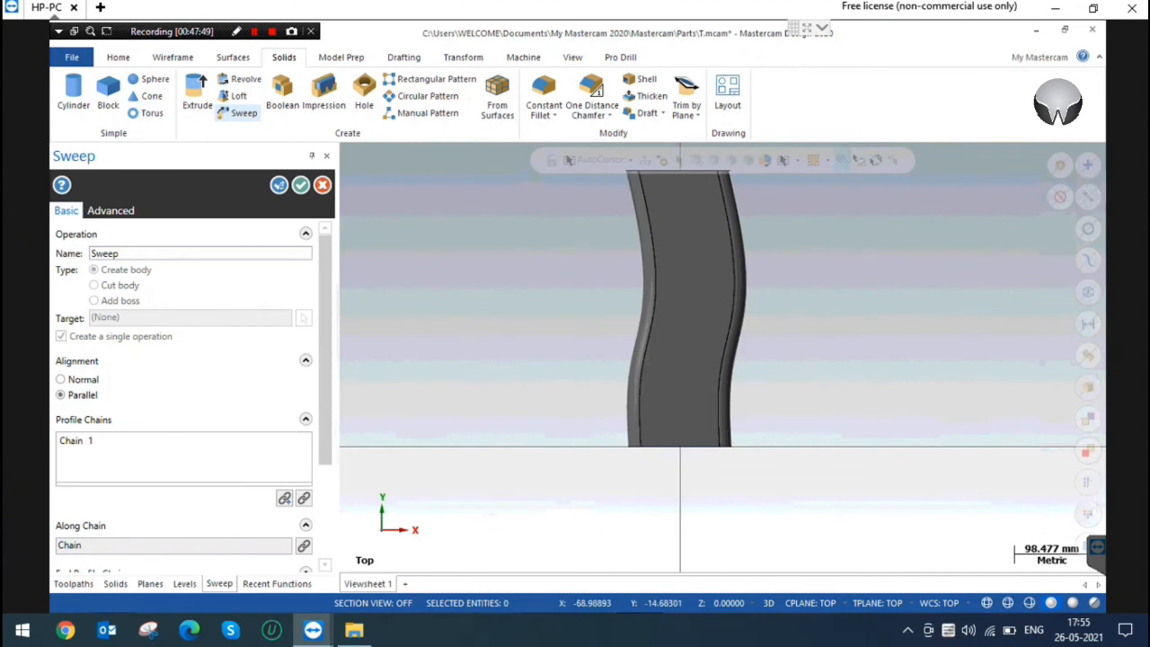
middle_drag(729, 423, 728, 423)
scroll(758, 547, down, 3)
scroll(719, 300, up, 4)
scroll(719, 301, up, 2)
middle_drag(721, 356, 722, 358)
right_click(680, 228)
click(731, 309)
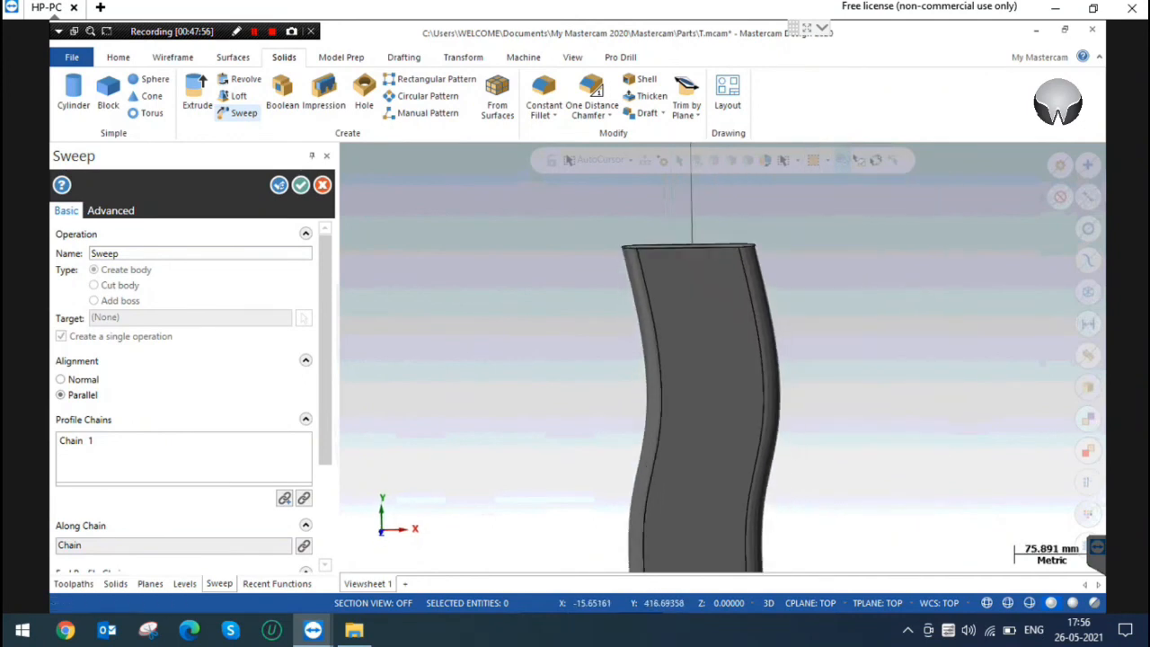
Compare Normal alignment once more, set the obround sweep to Parallel, and accept it, returning to the Isometric view.
click(87, 380)
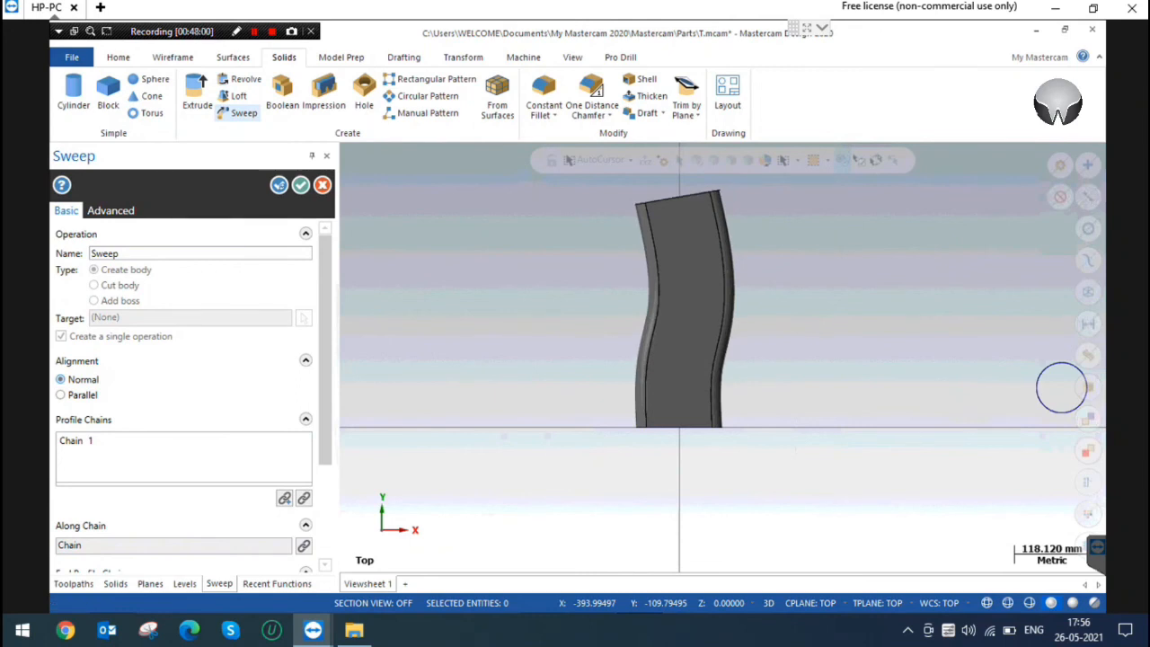
click(73, 397)
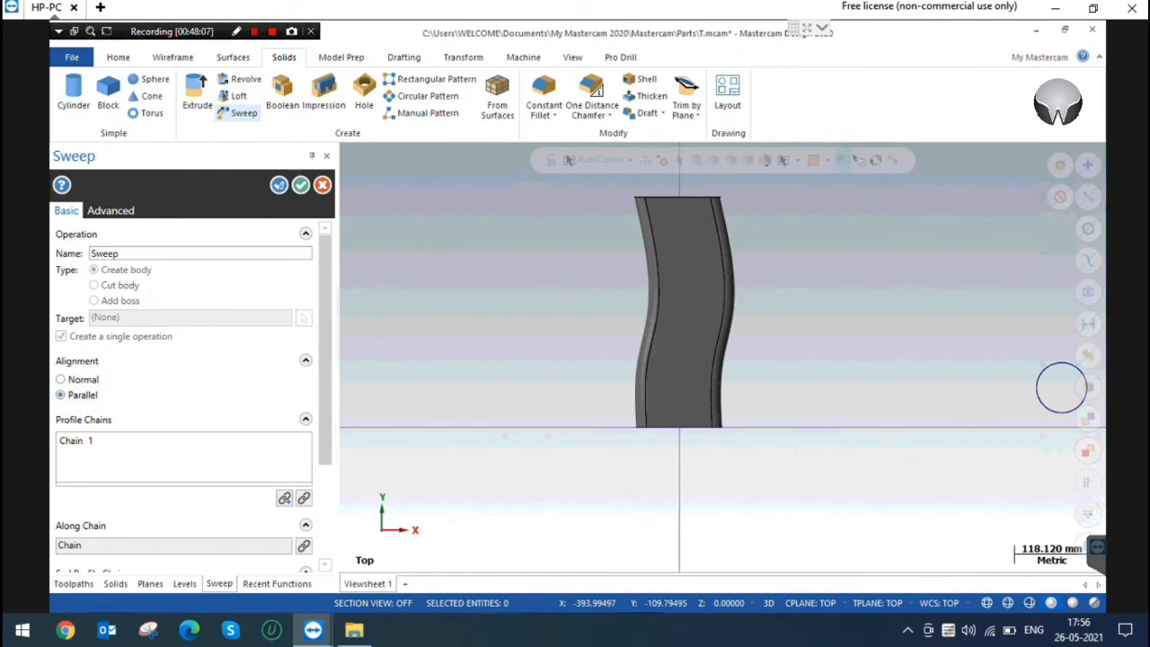
scroll(185, 395, down, 3)
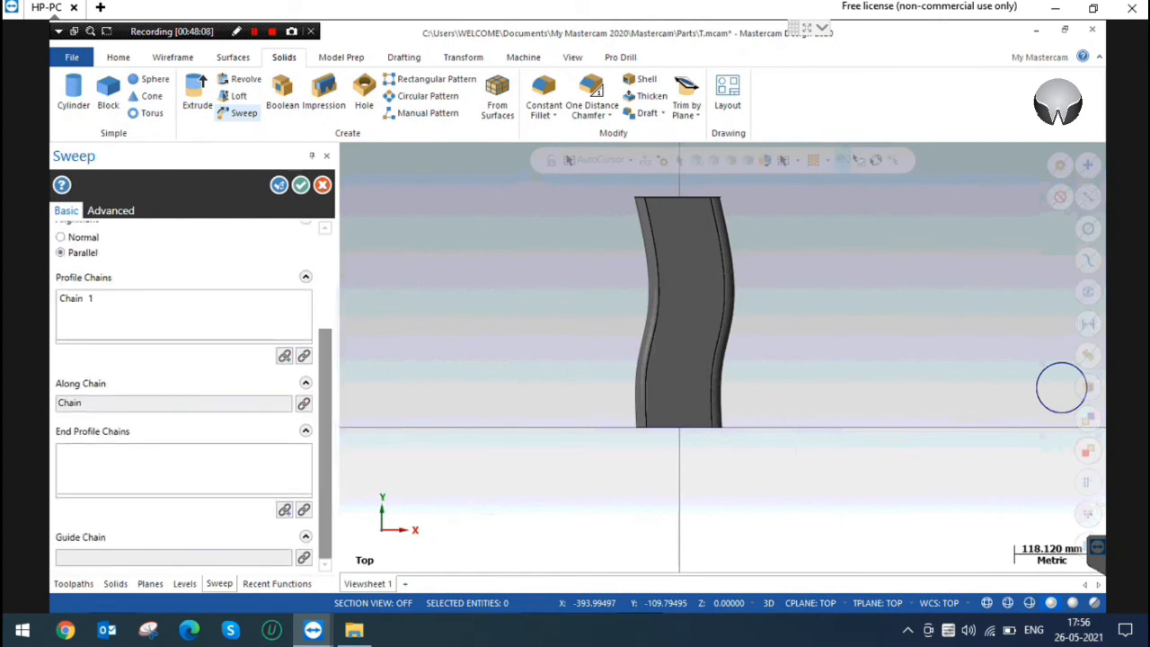
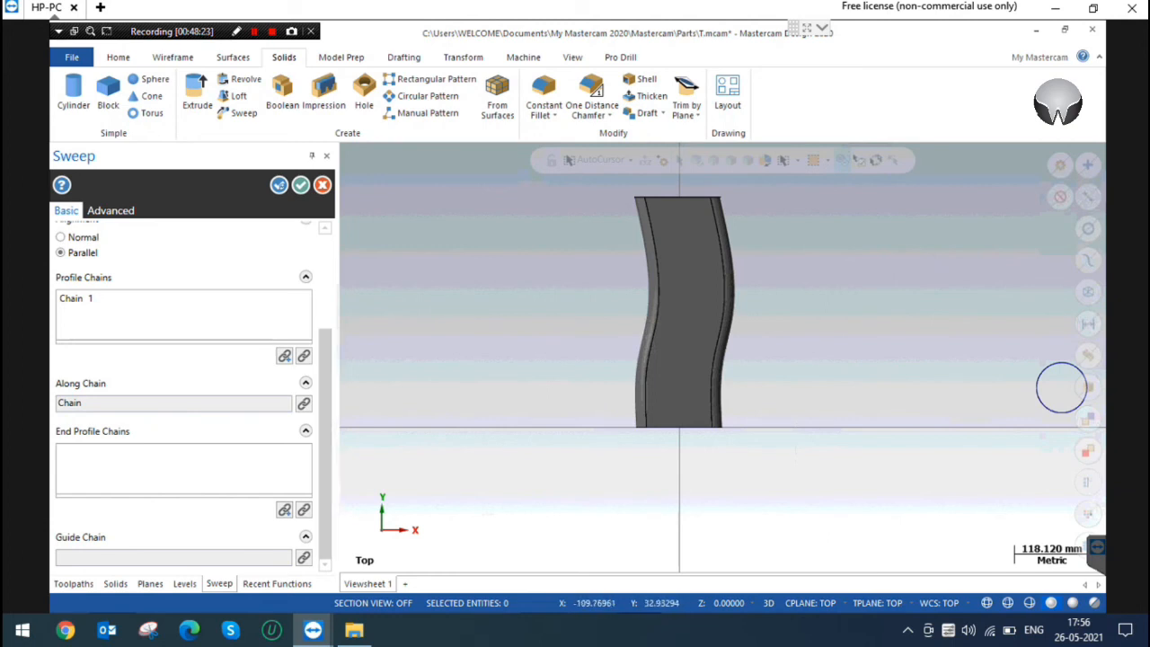
scroll(323, 447, up, 3)
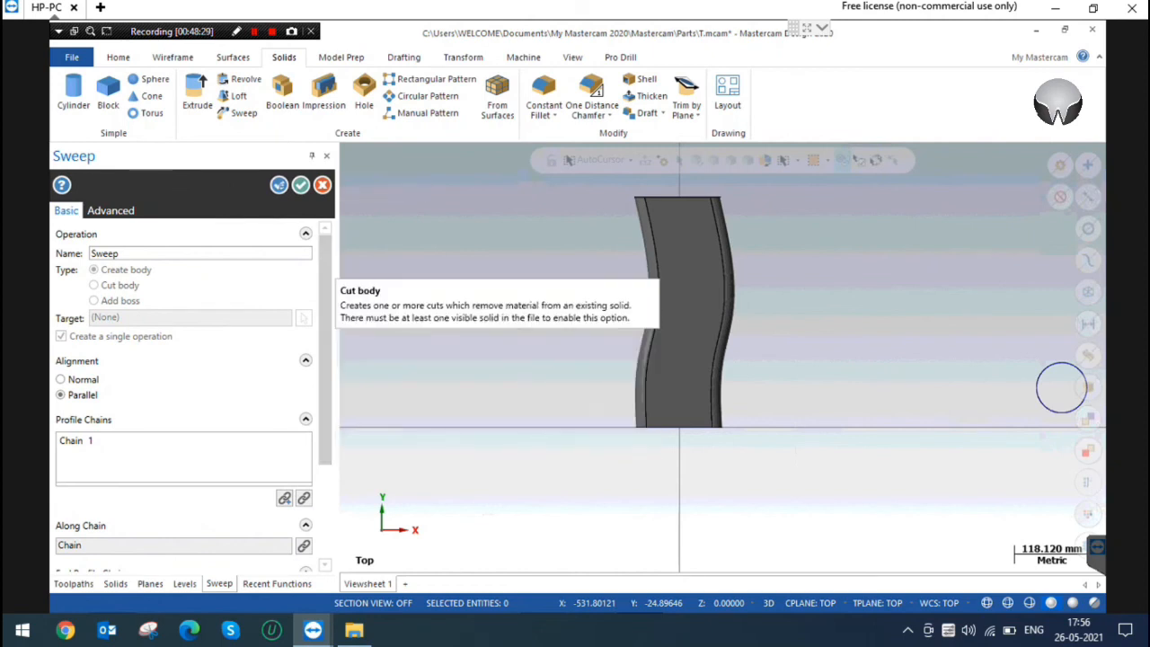
click(300, 184)
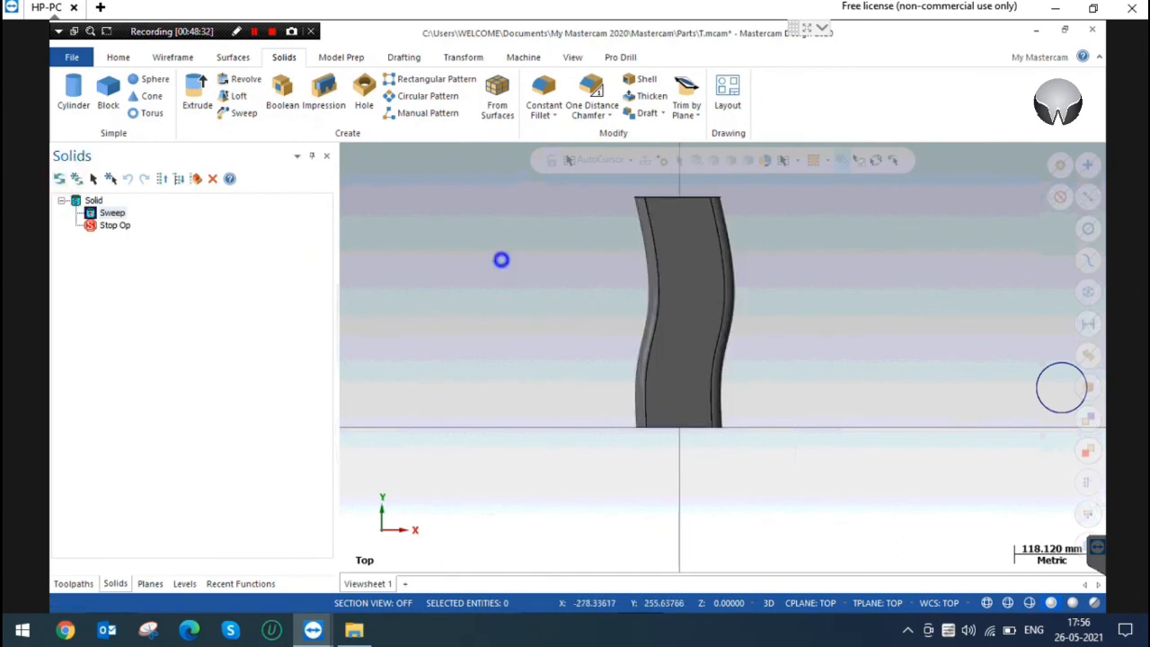
right_click(501, 260)
click(575, 395)
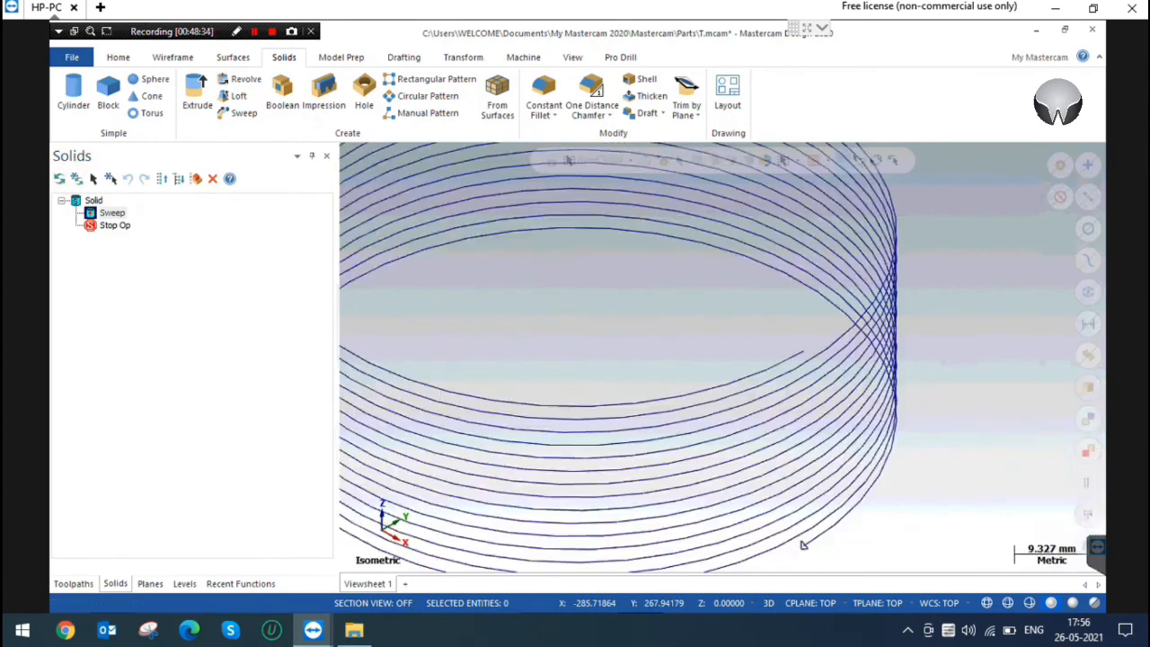
scroll(820, 509, down, 6)
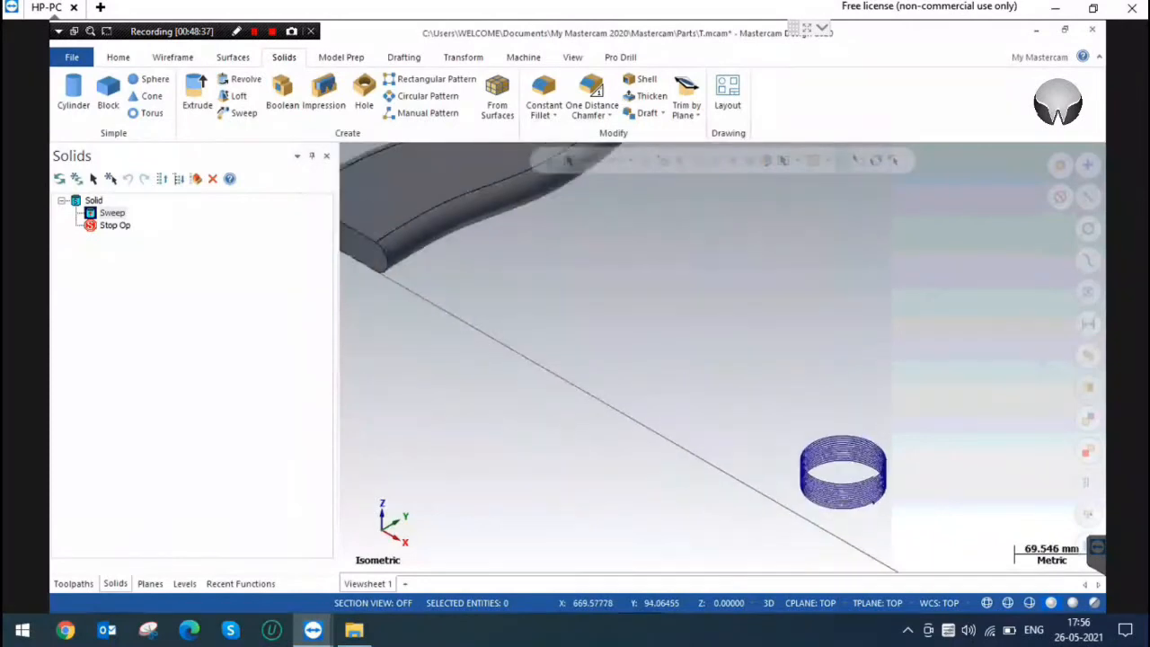
scroll(583, 268, up, 1)
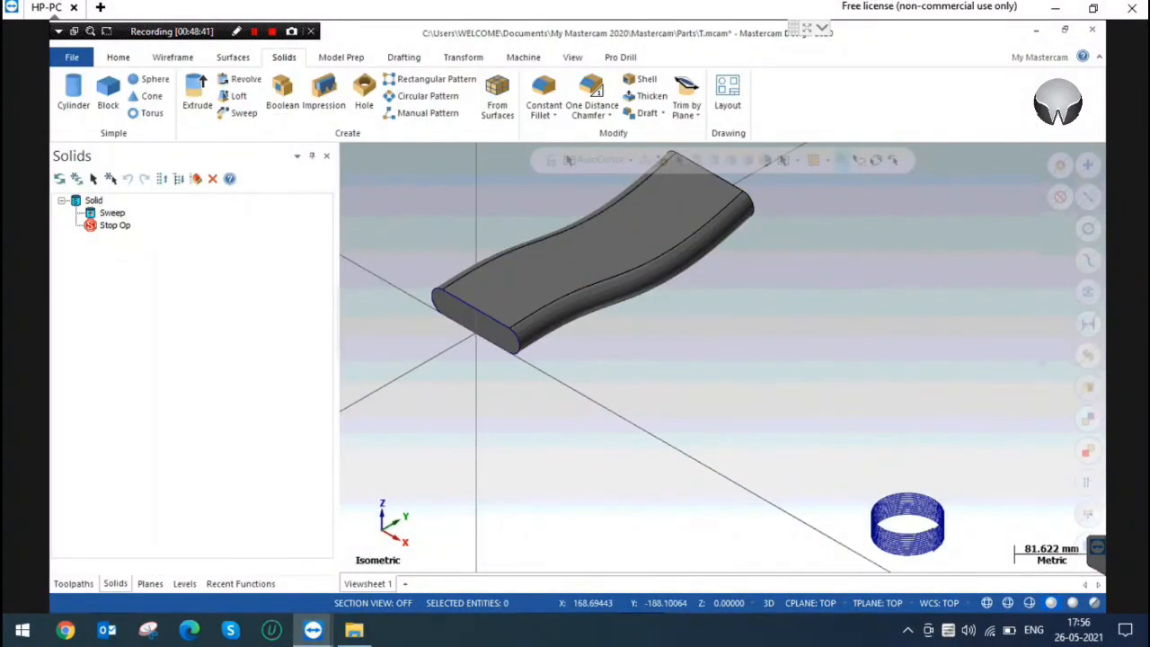
Switch to TeamViewer's file transfer and select the ISOMETRIC and PROJECTION folders inside the local 3D DRAWINGS folder.
click(822, 28)
click(719, 35)
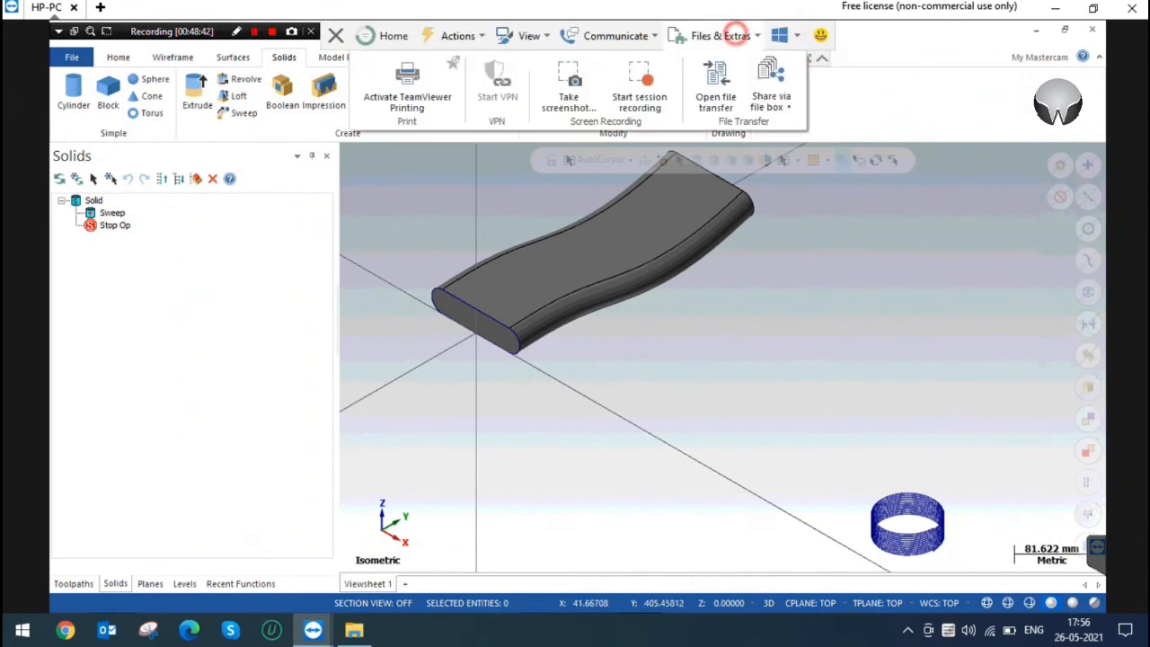
click(715, 90)
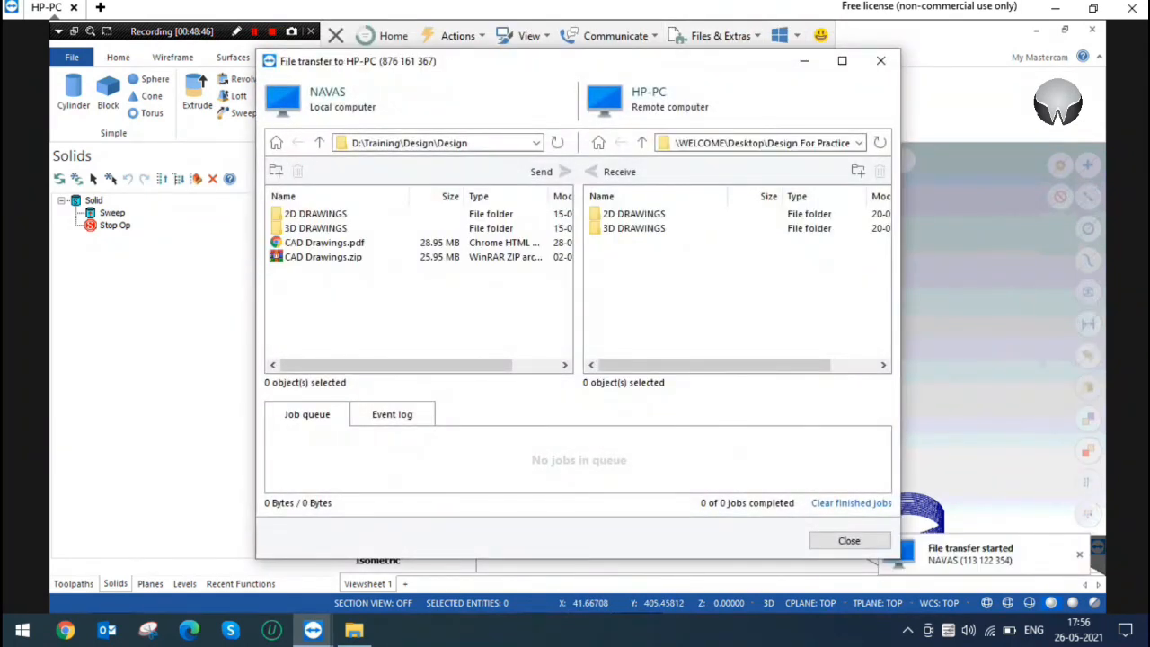
double_click(314, 228)
click(312, 230)
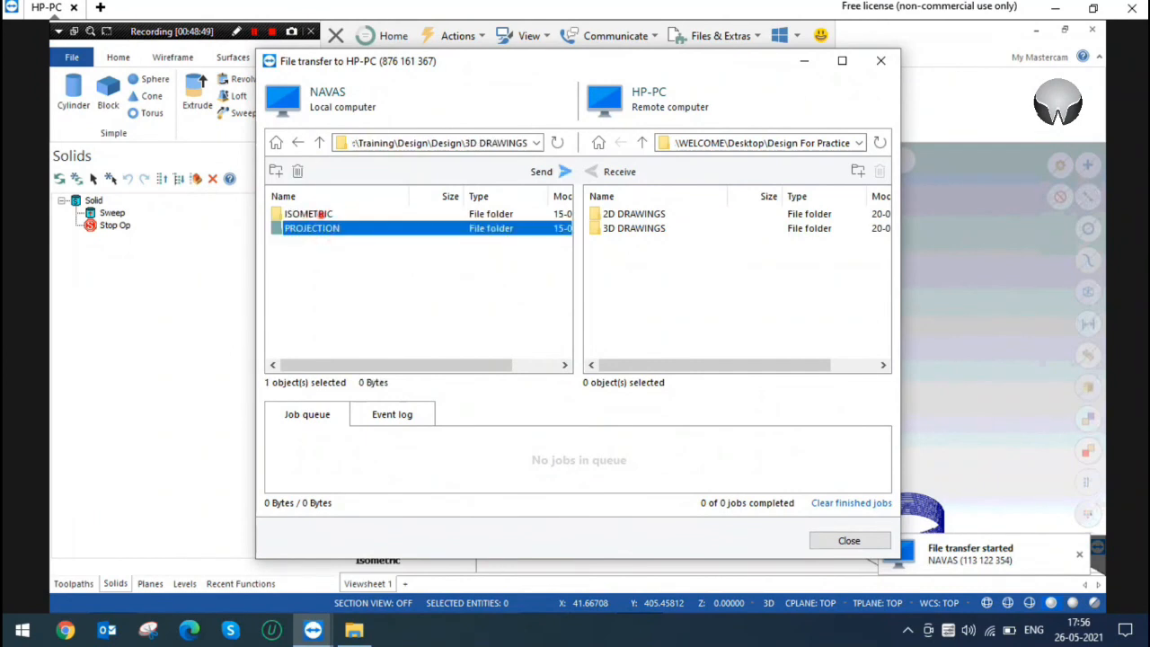
ctrl+click(322, 214)
Open the 3D DRAWINGS folder inside Design For Practice on the remote computer.
click(659, 274)
double_click(634, 228)
click(726, 298)
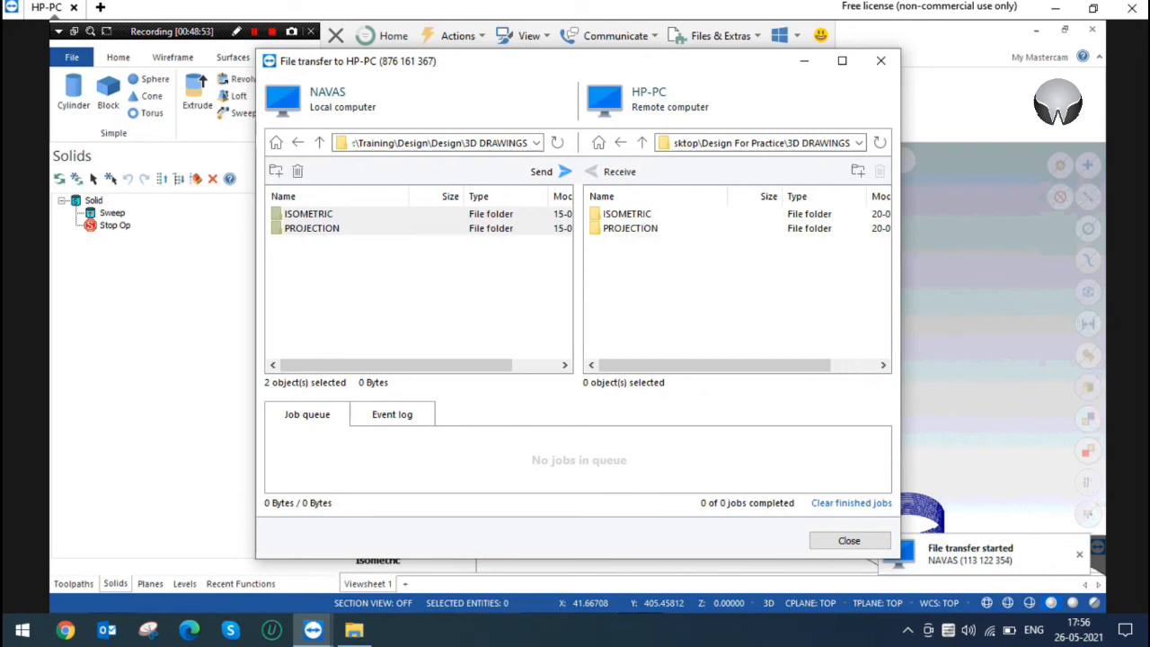
Close the file transfer window, minimize Mastercam, and open the Design For Practice folder on the remote desktop.
click(878, 67)
click(1039, 33)
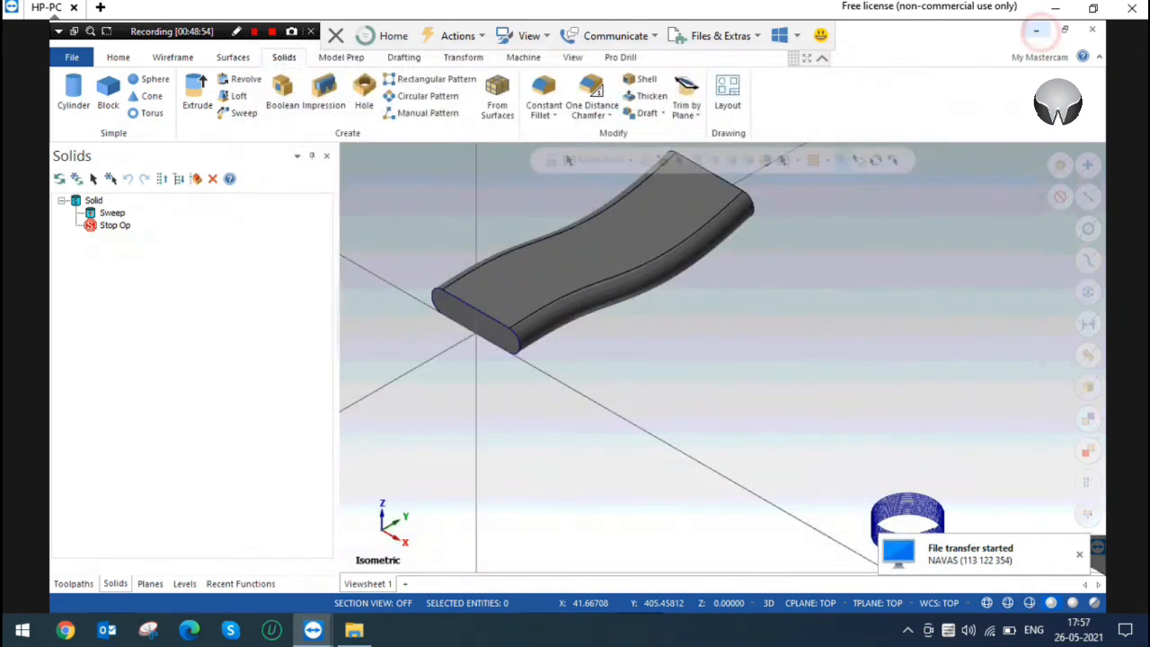
click(742, 203)
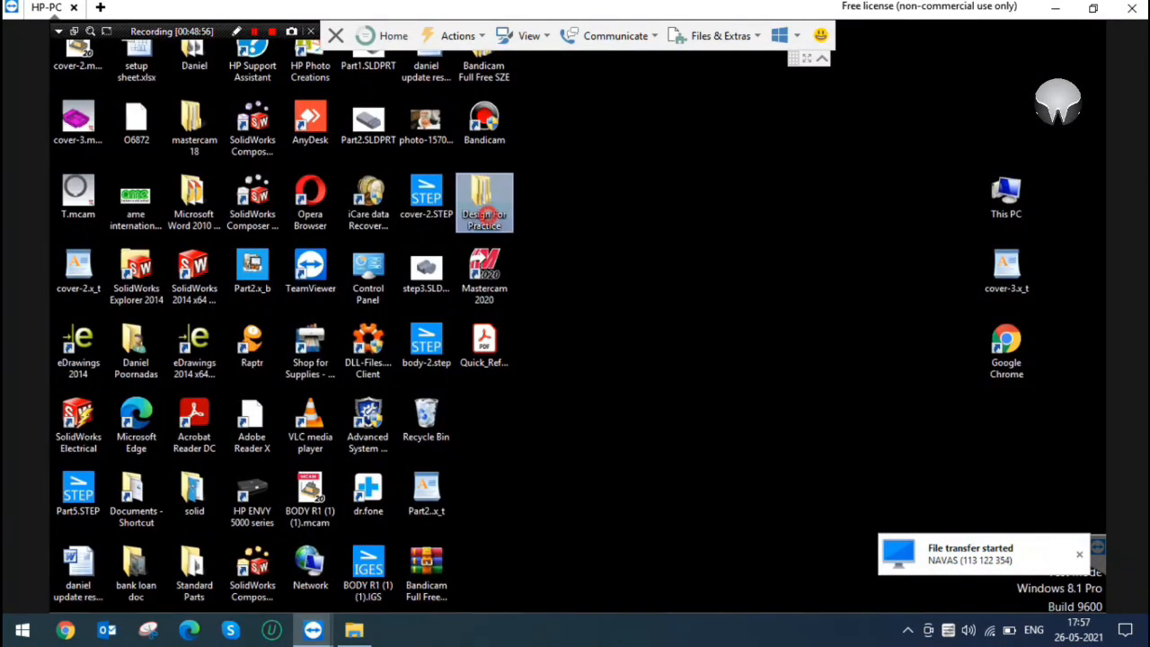
double_click(483, 193)
click(583, 114)
Open the drawing 30.pdf from the ISOMETRIC folder inside 3D DRAWINGS.
double_click(233, 204)
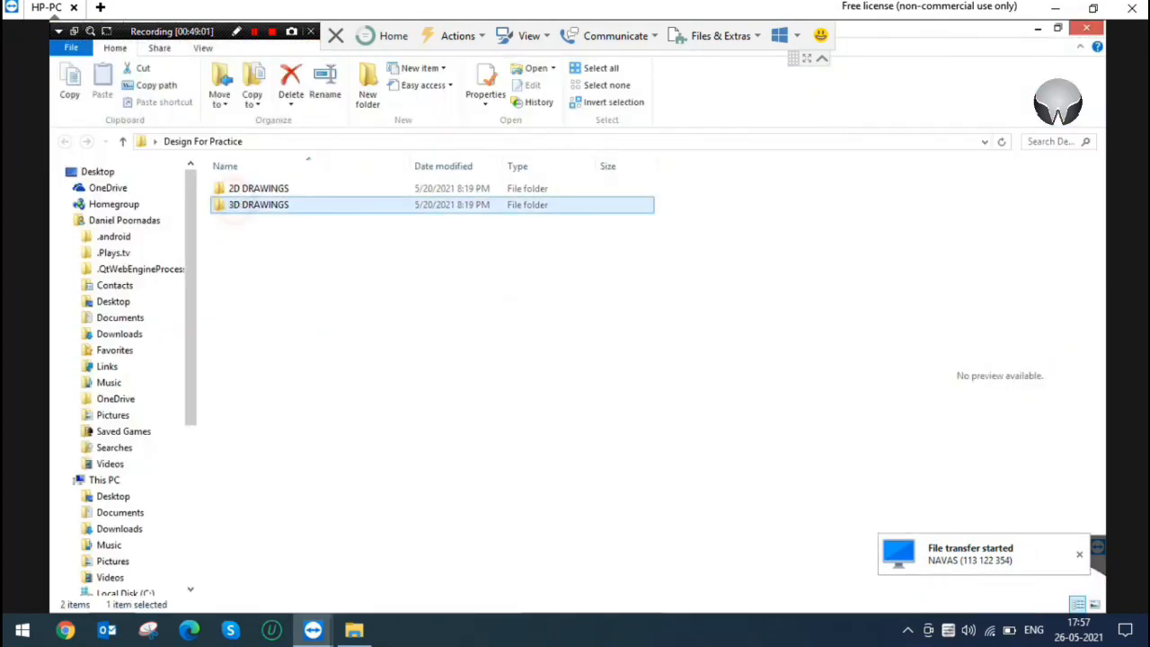
double_click(257, 187)
click(263, 205)
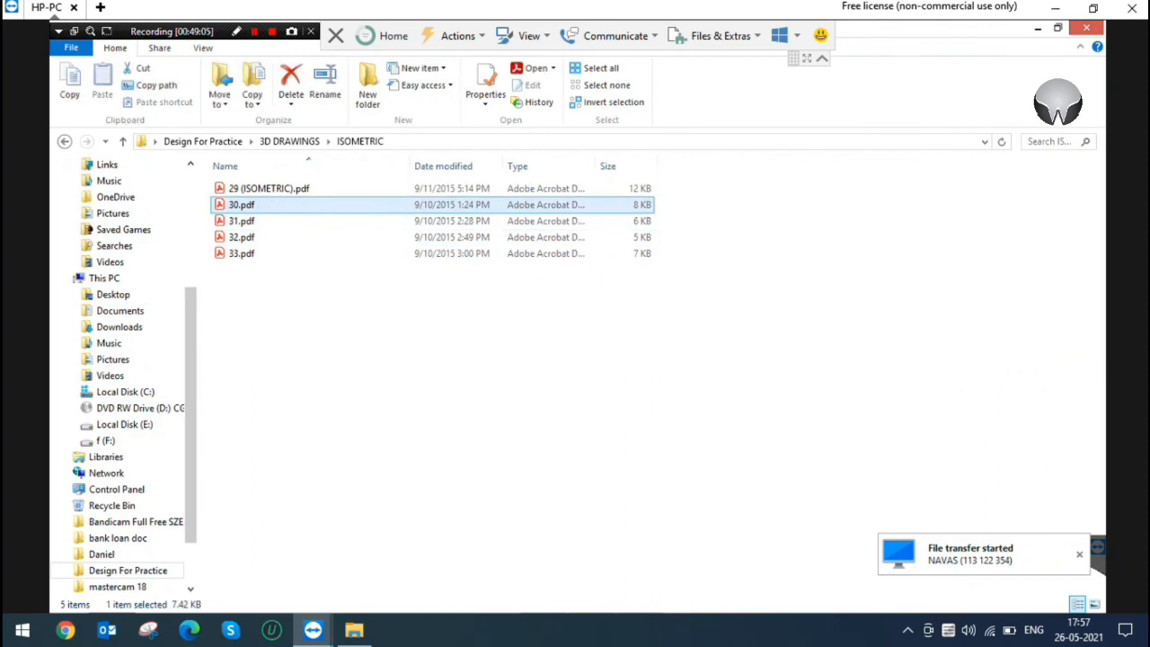
key(Return)
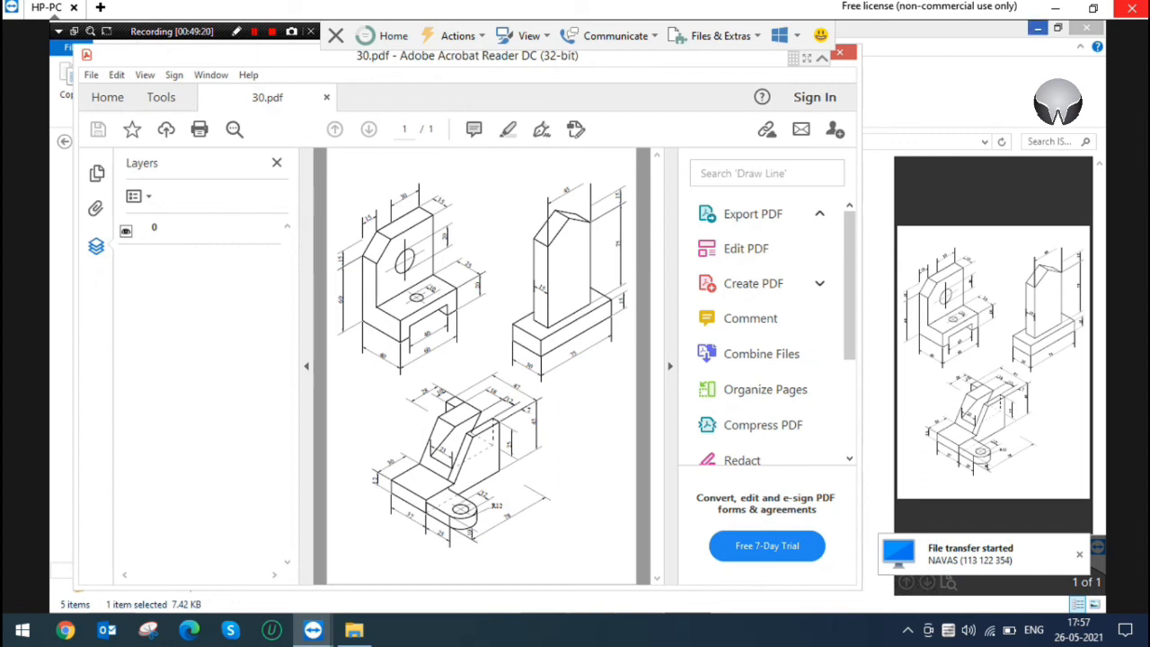
Minimize the folder window, switch back to Mastercam, and delete all solids and wireframe entities in the part.
click(1038, 28)
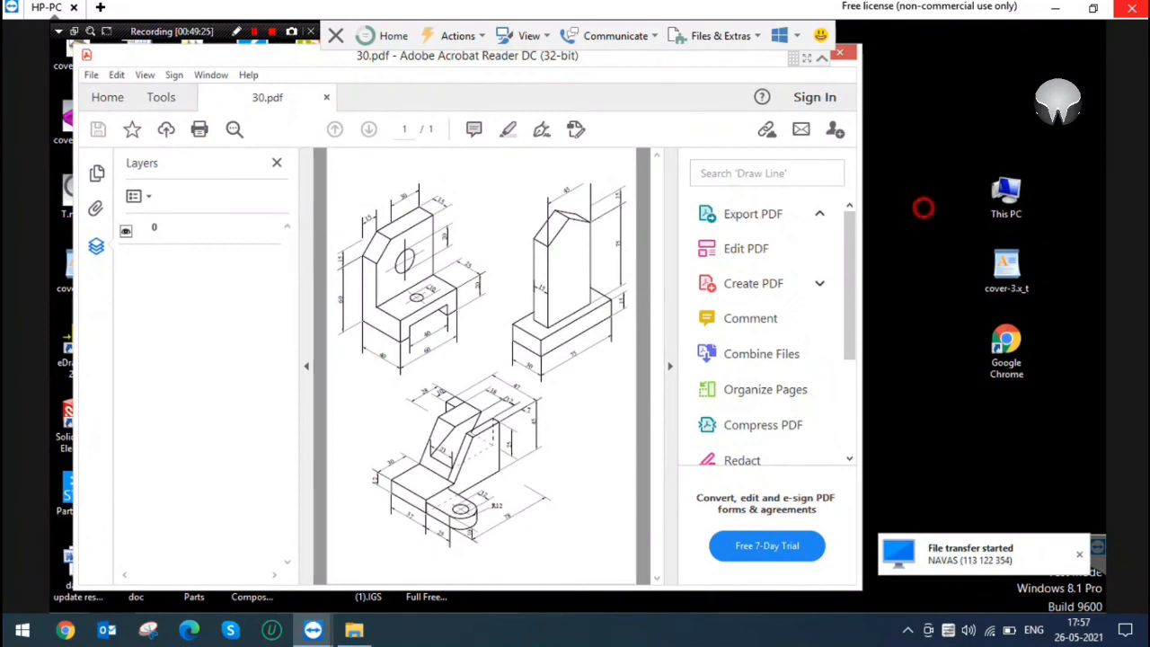
click(752, 213)
mouse_move(687, 598)
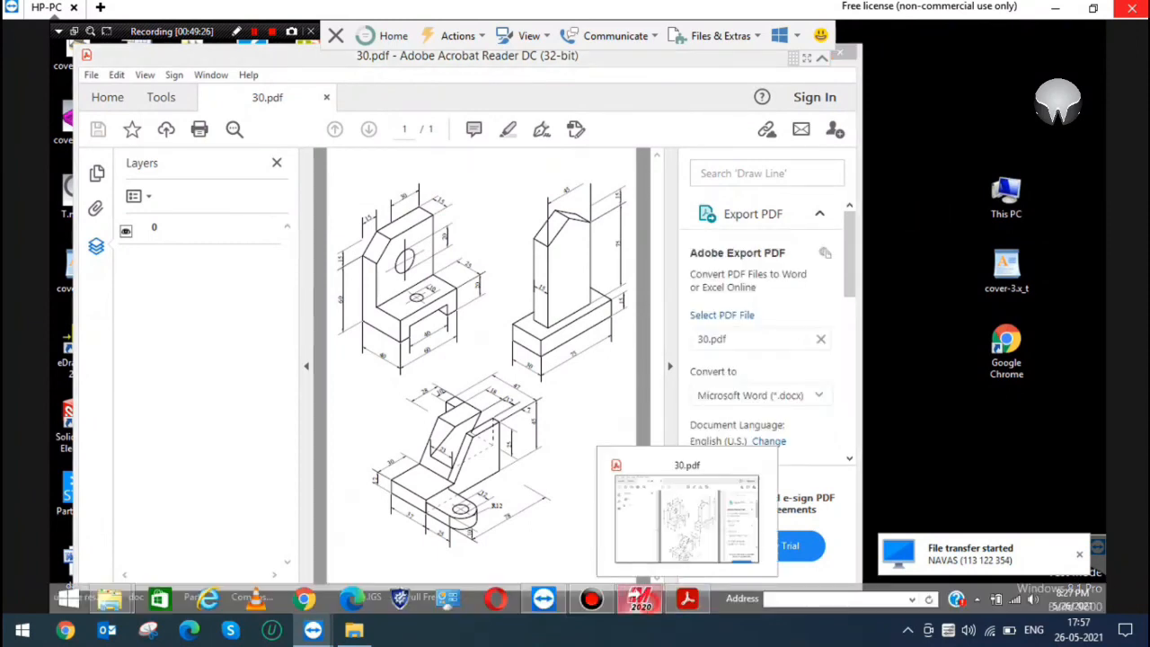
click(640, 597)
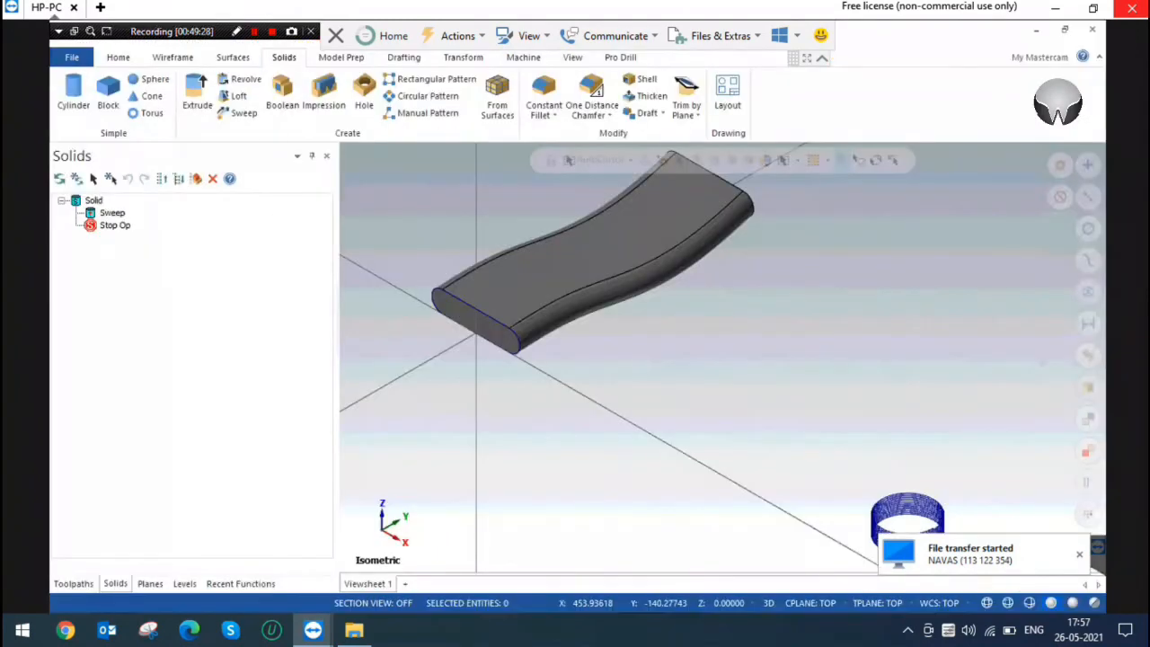
key(ctrl+a)
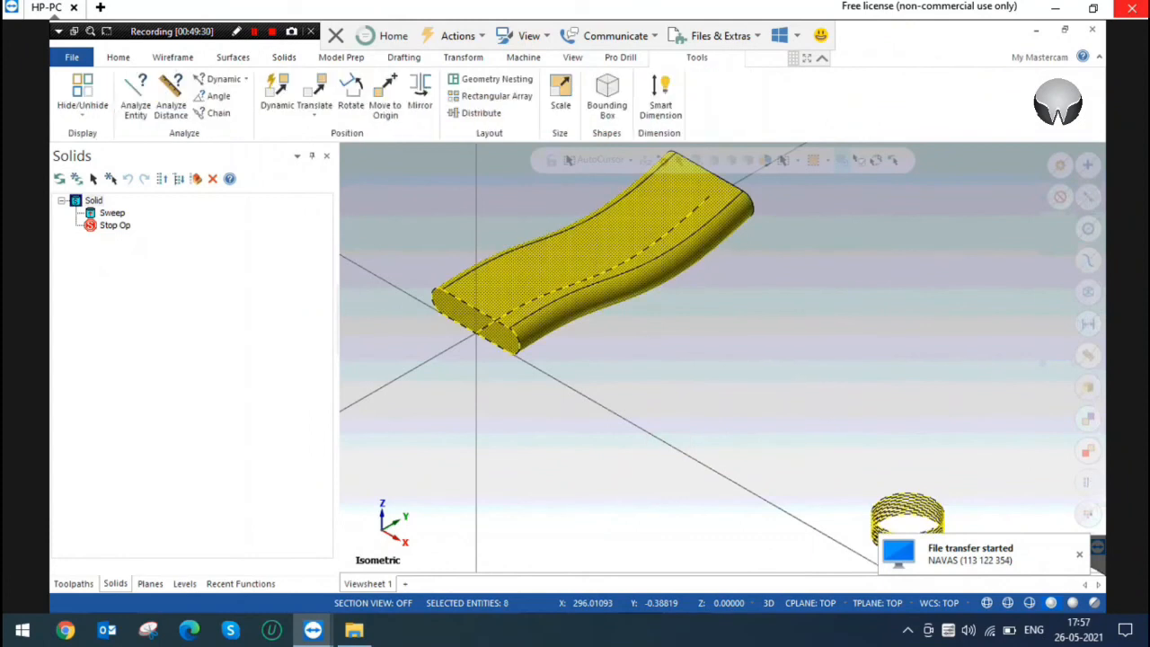
key(Delete)
click(530, 308)
Draw a rectangle with its first corner at the origin, about 171 wide and 221 high on the Top plane.
click(178, 54)
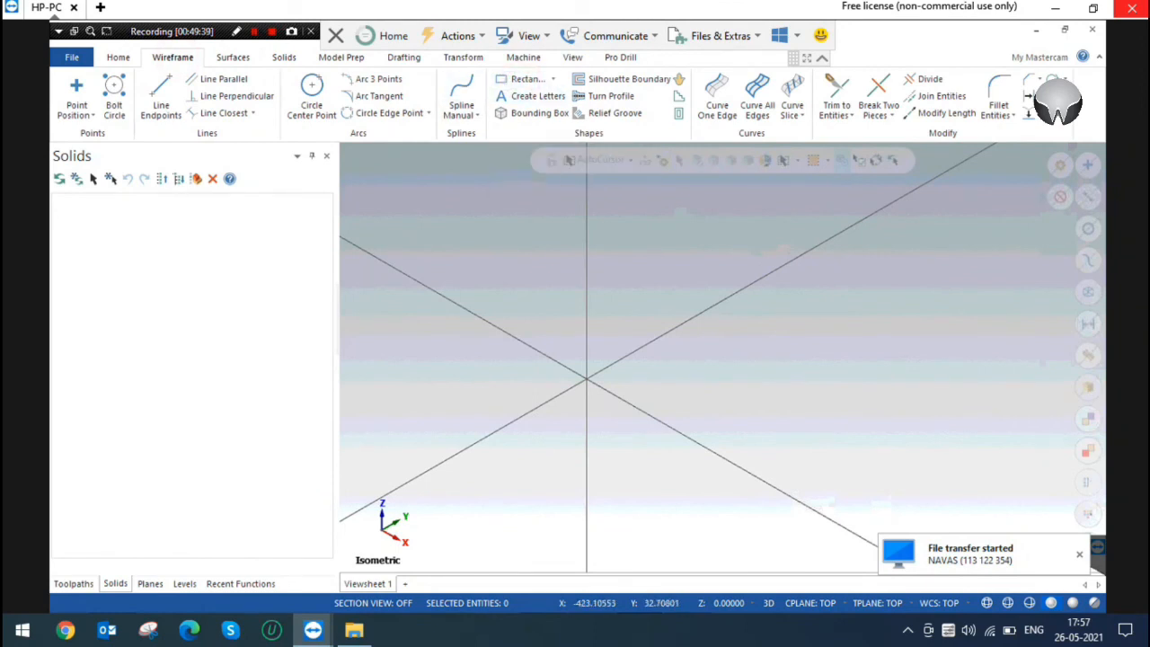
click(523, 79)
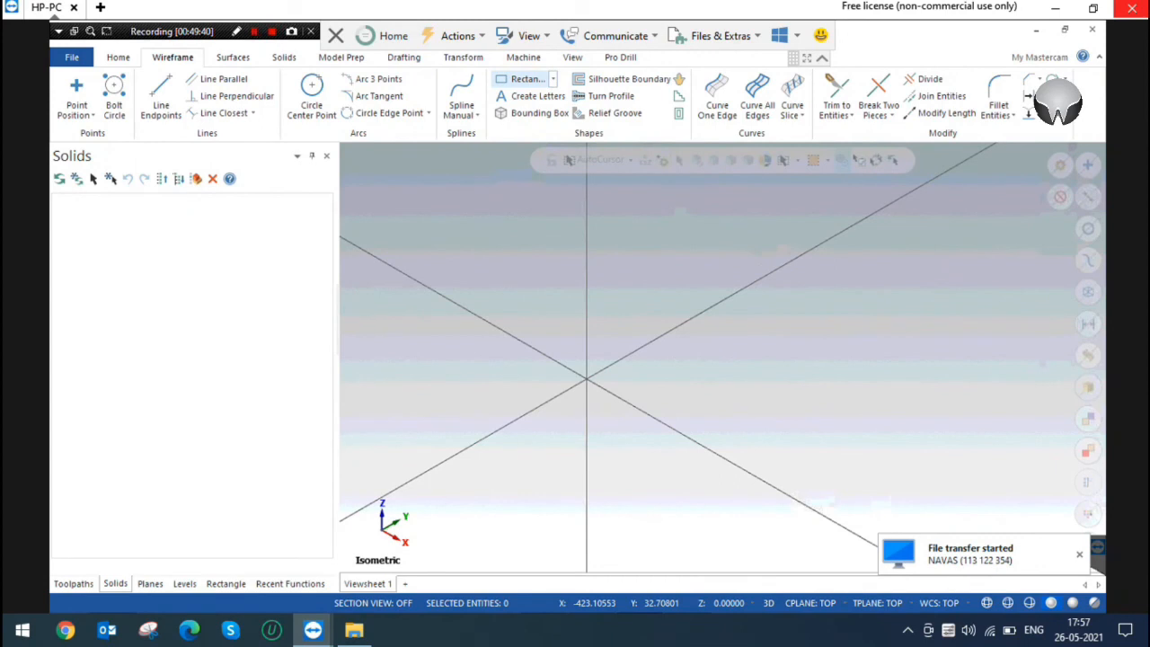
click(87, 369)
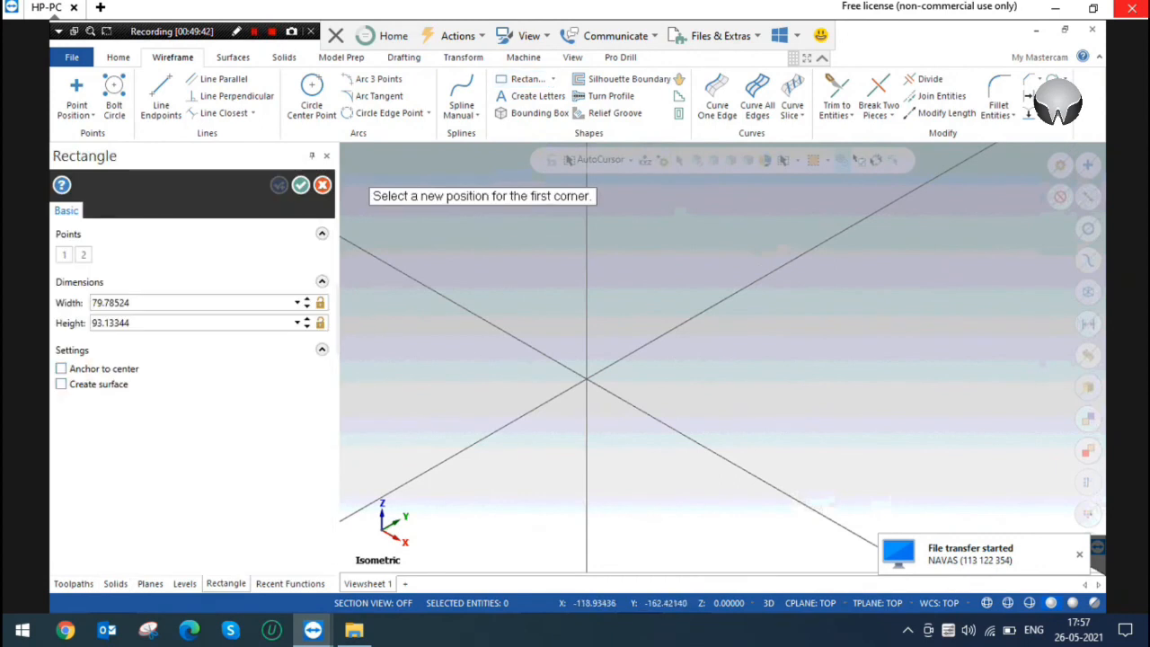
click(585, 379)
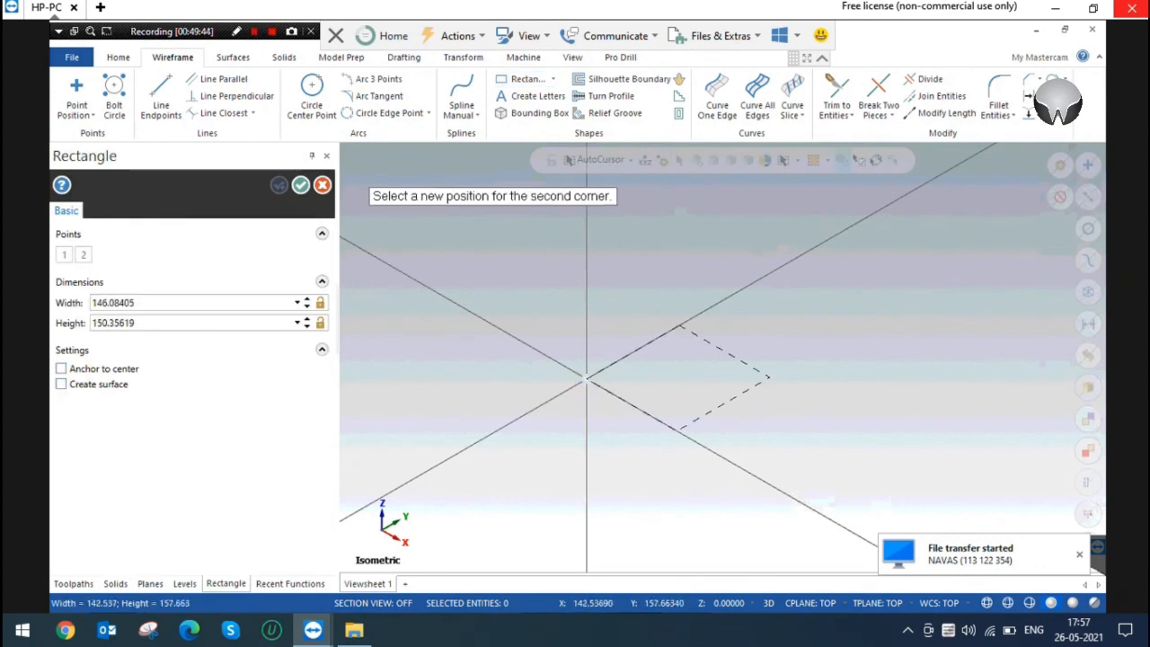
click(828, 361)
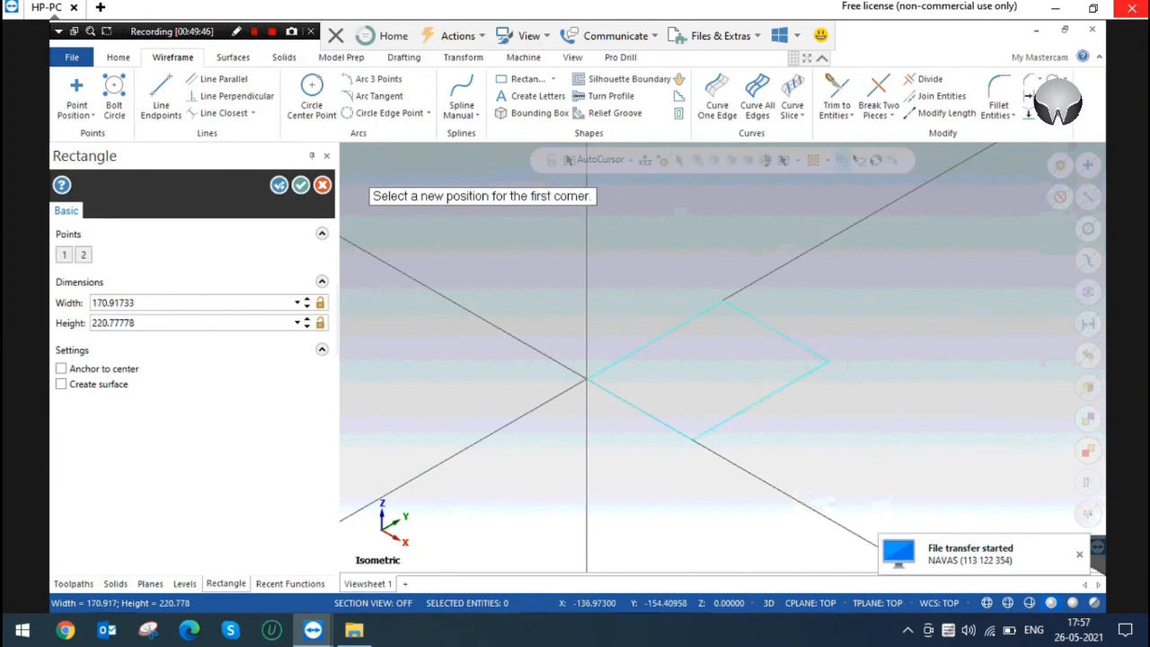
key(Escape)
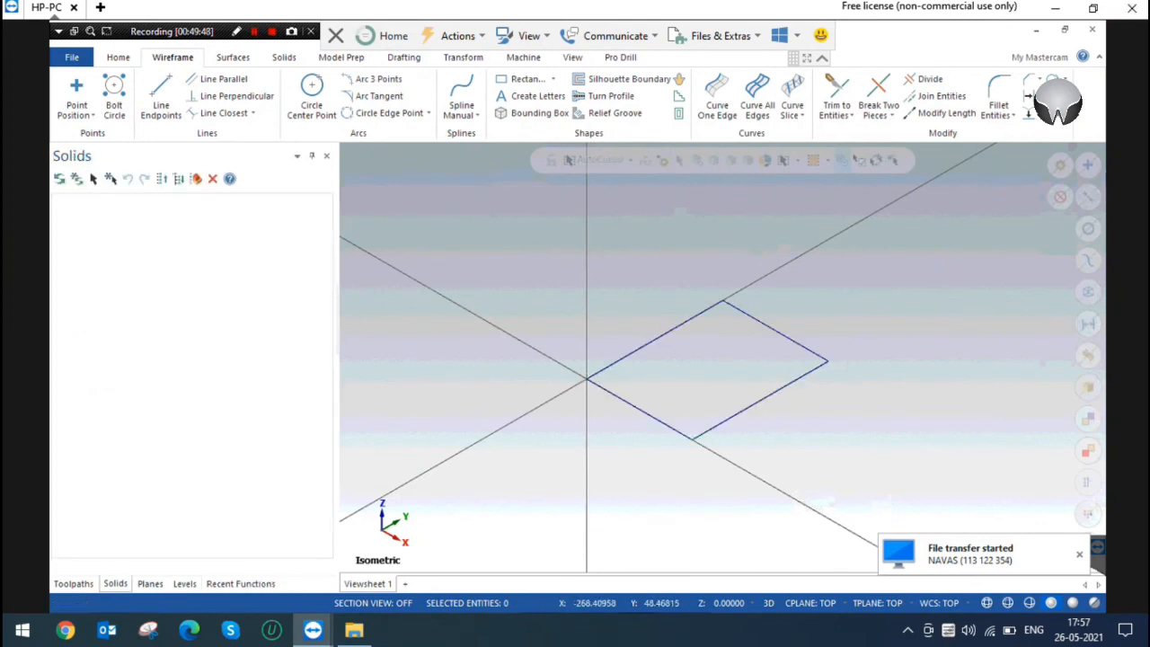
Extrude the rectangle as a new solid body with a distance of 100.
click(284, 57)
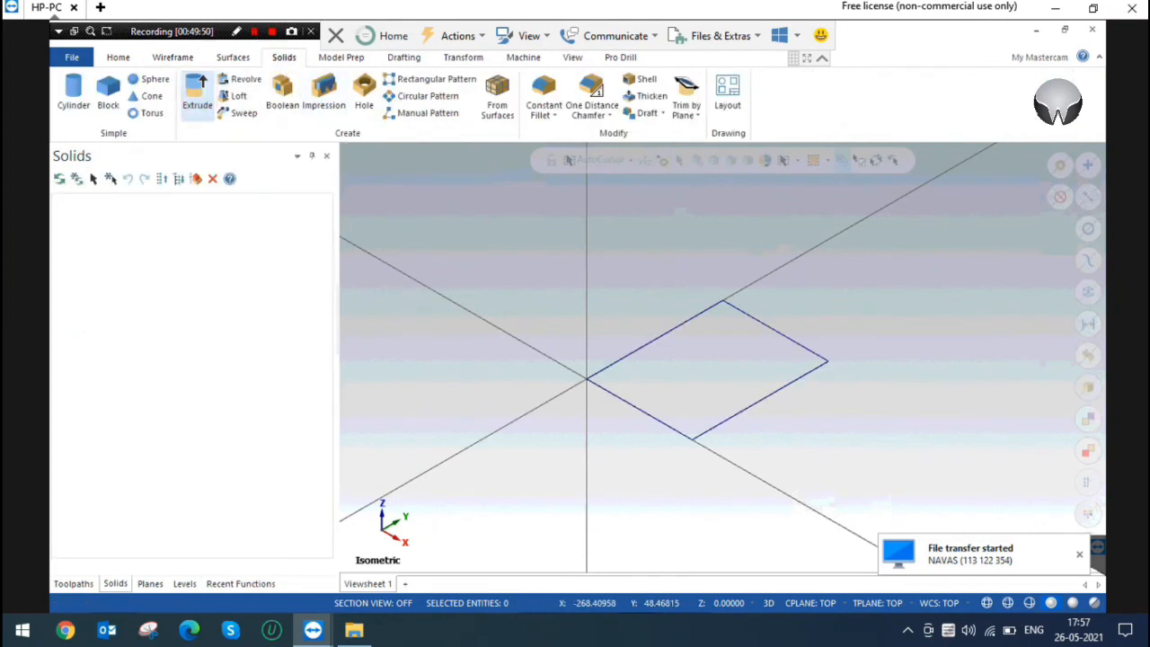
click(197, 94)
click(753, 320)
click(131, 548)
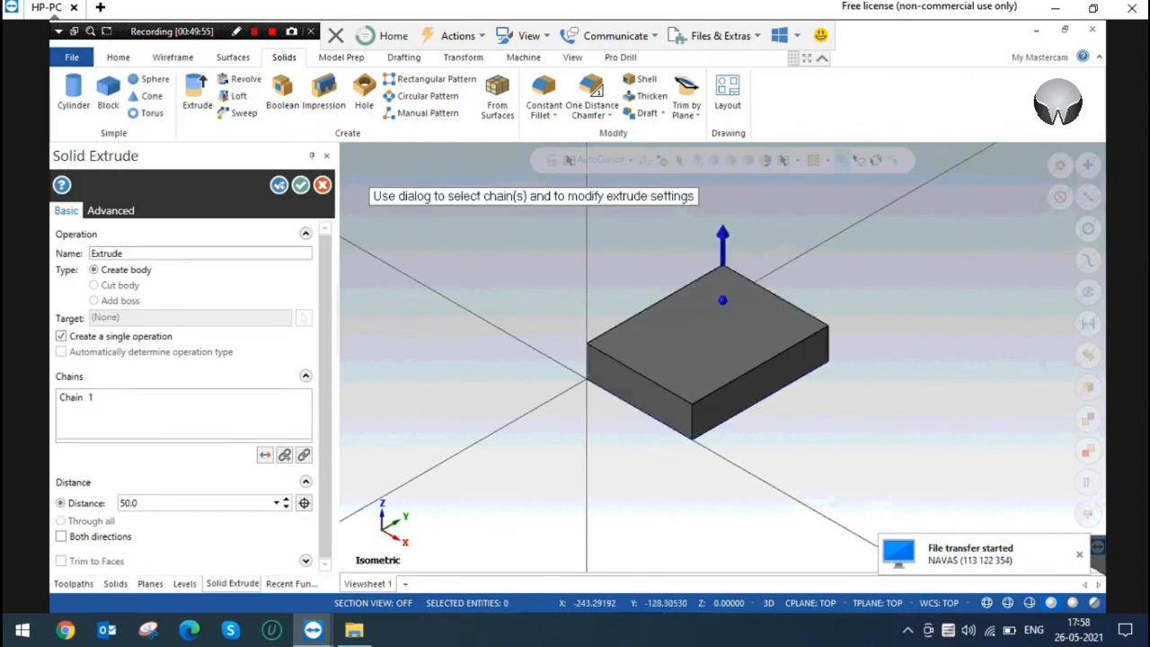
double_click(154, 503)
text(1)
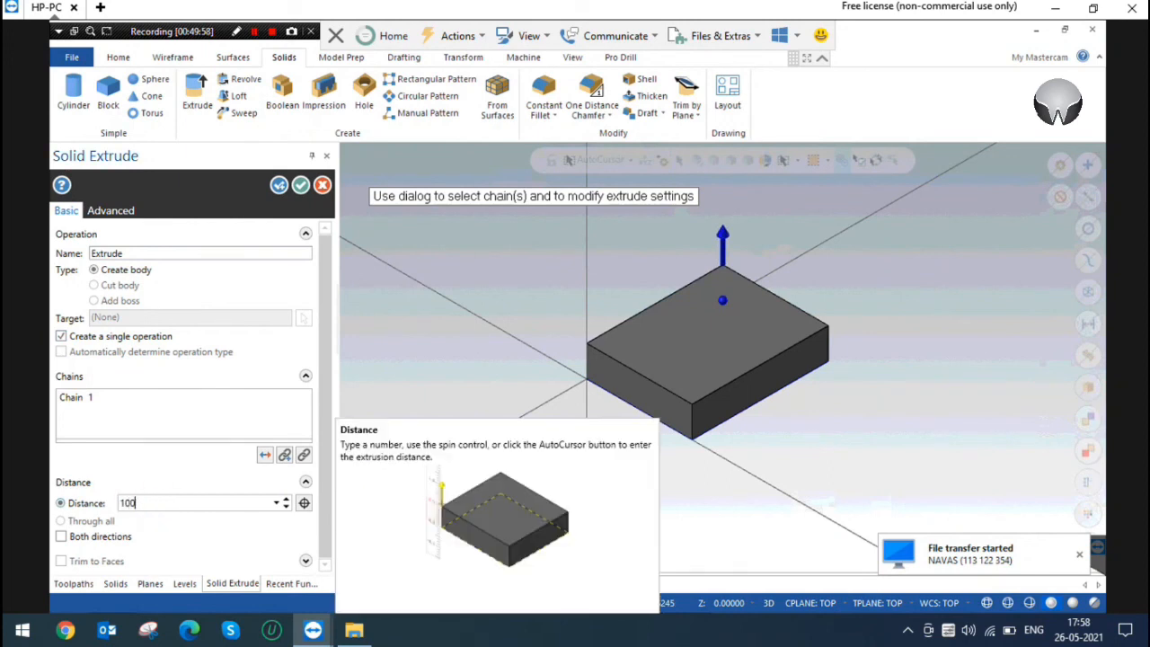
key(Return)
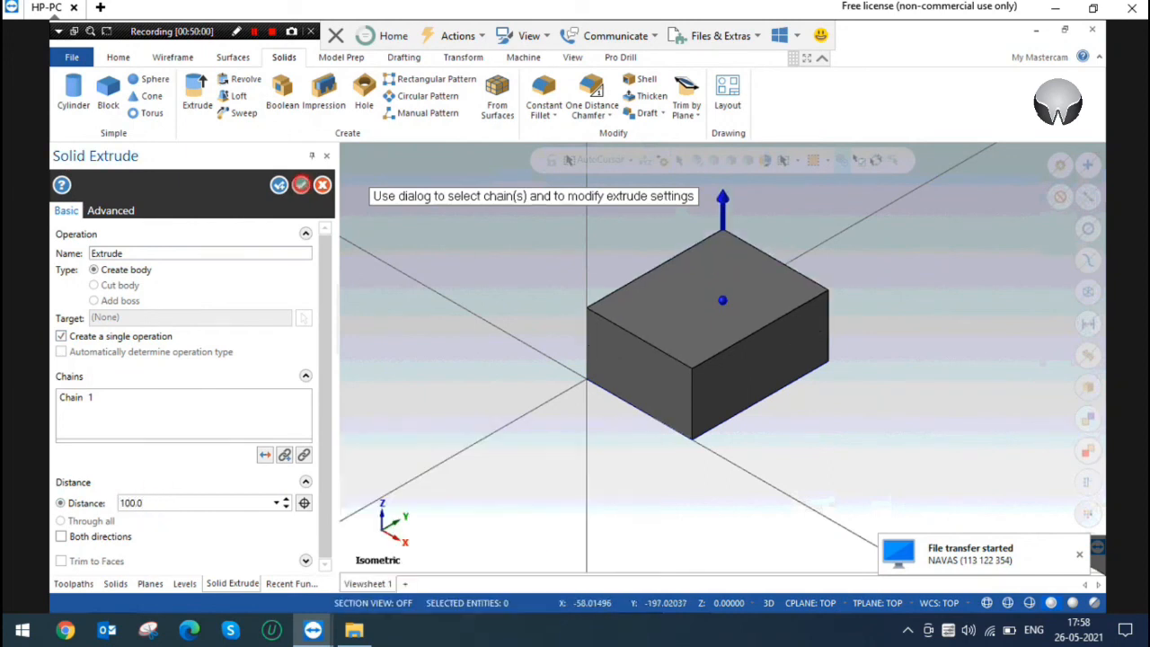
click(301, 185)
click(544, 408)
Switch to the Right view and start a Rectangular Shapes entity based at the midpoint of the block's lower edge.
right_click(453, 223)
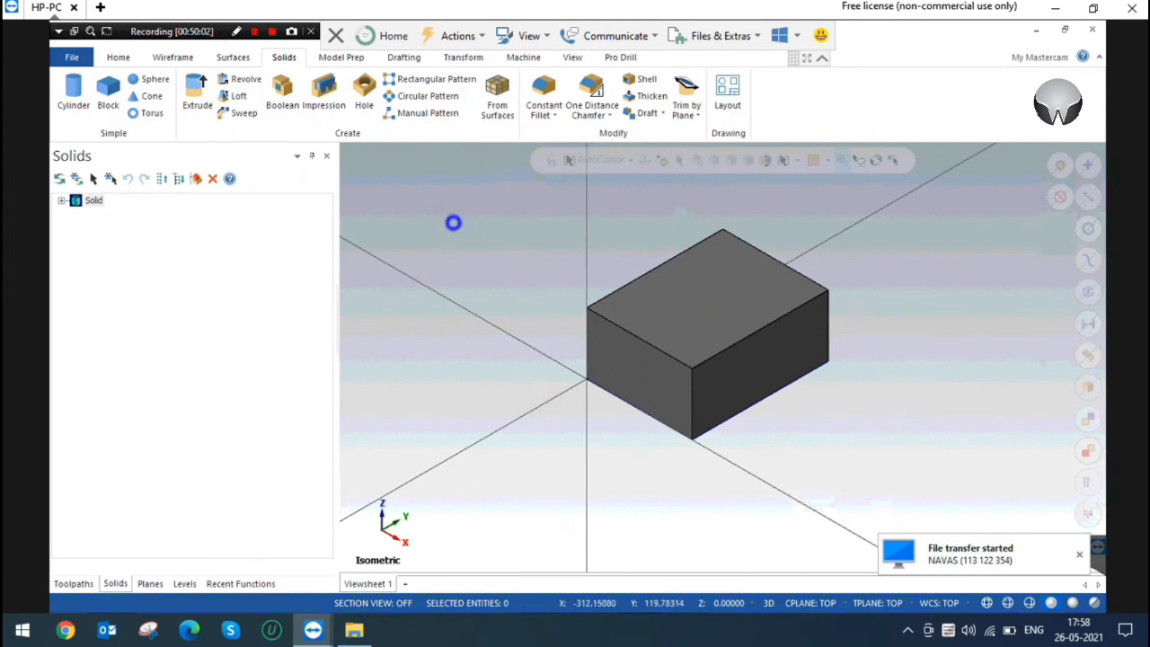
click(490, 335)
scroll(708, 419, down, 5)
click(439, 306)
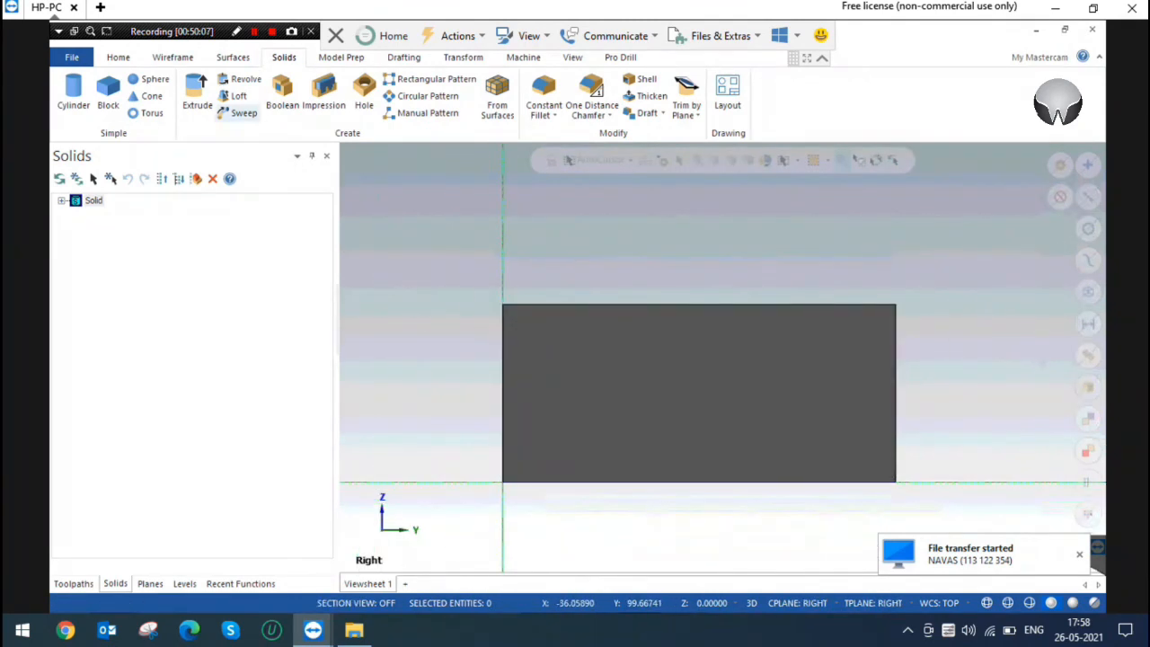
click(172, 56)
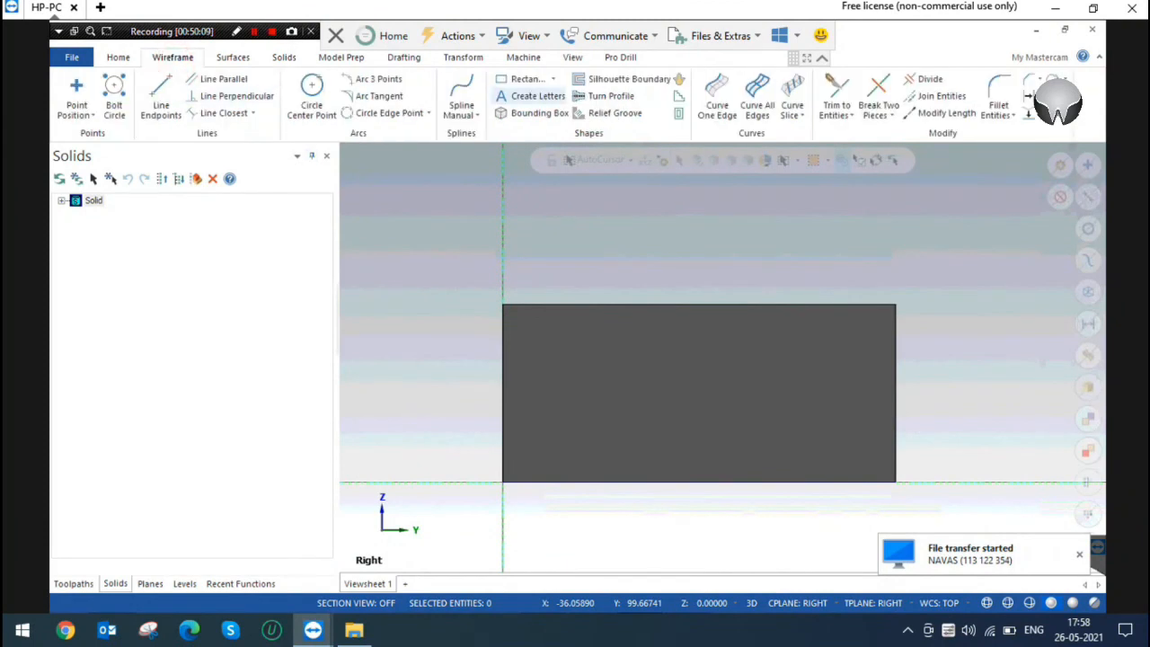
click(554, 78)
click(548, 115)
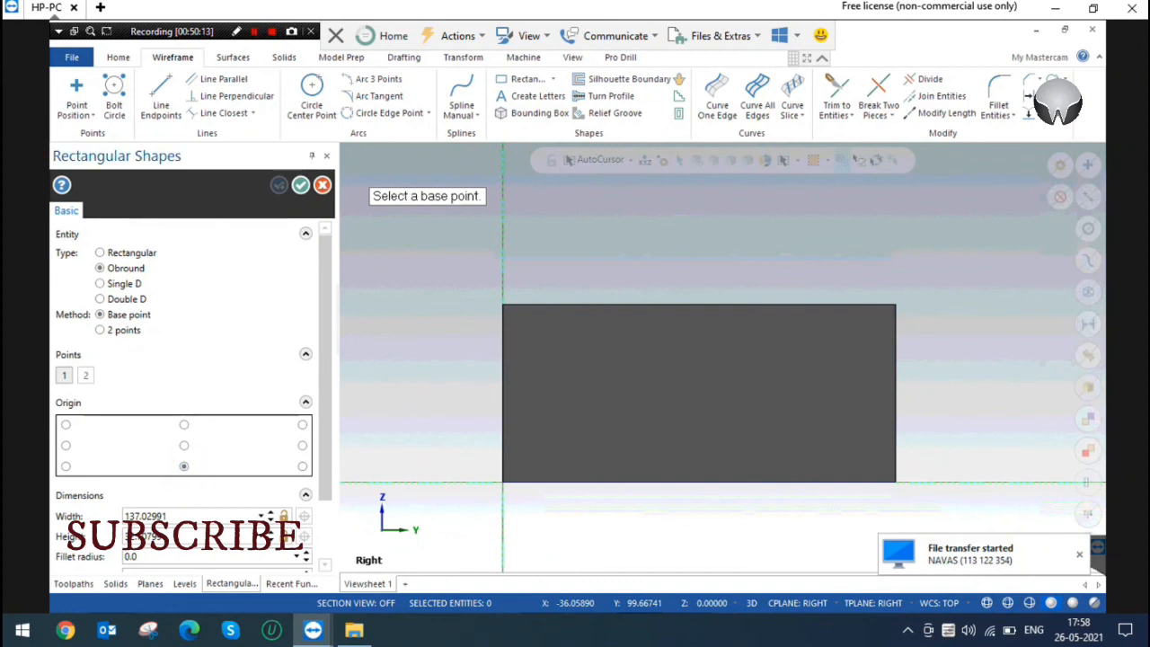
mouse_move(698, 482)
middle_down()
mouse_move(704, 453)
mouse_move(692, 483)
middle_up()
click(698, 482)
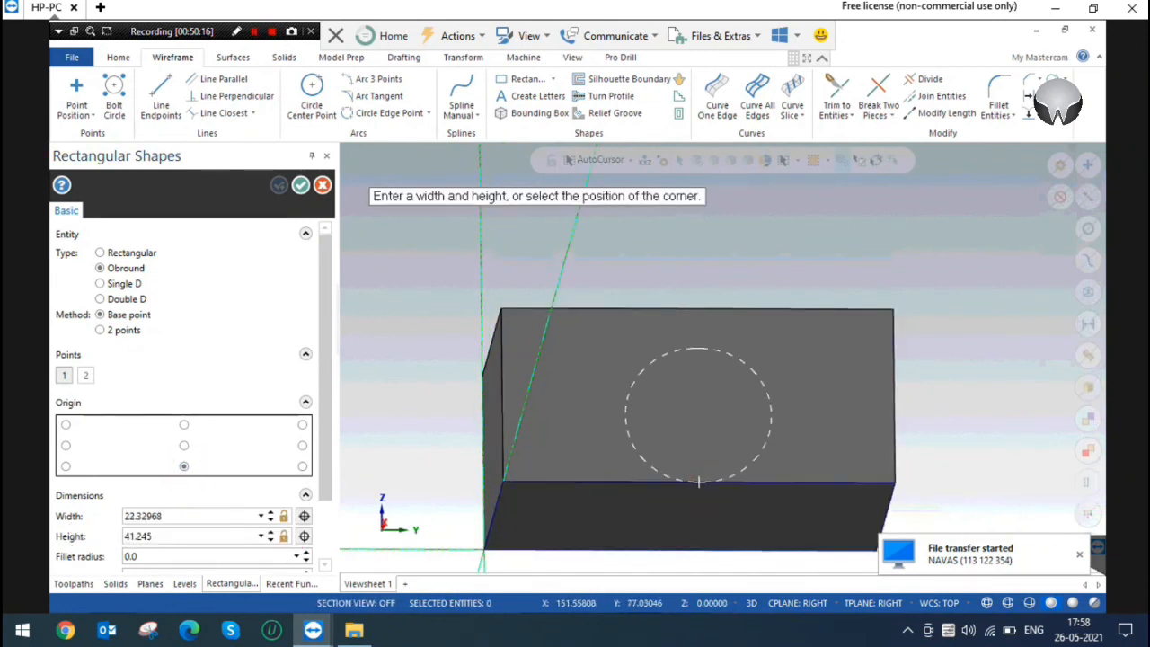
Set the shape type to Rectangular and draw it about 163 wide and 84 high on the block's right face.
click(105, 253)
right_click(617, 278)
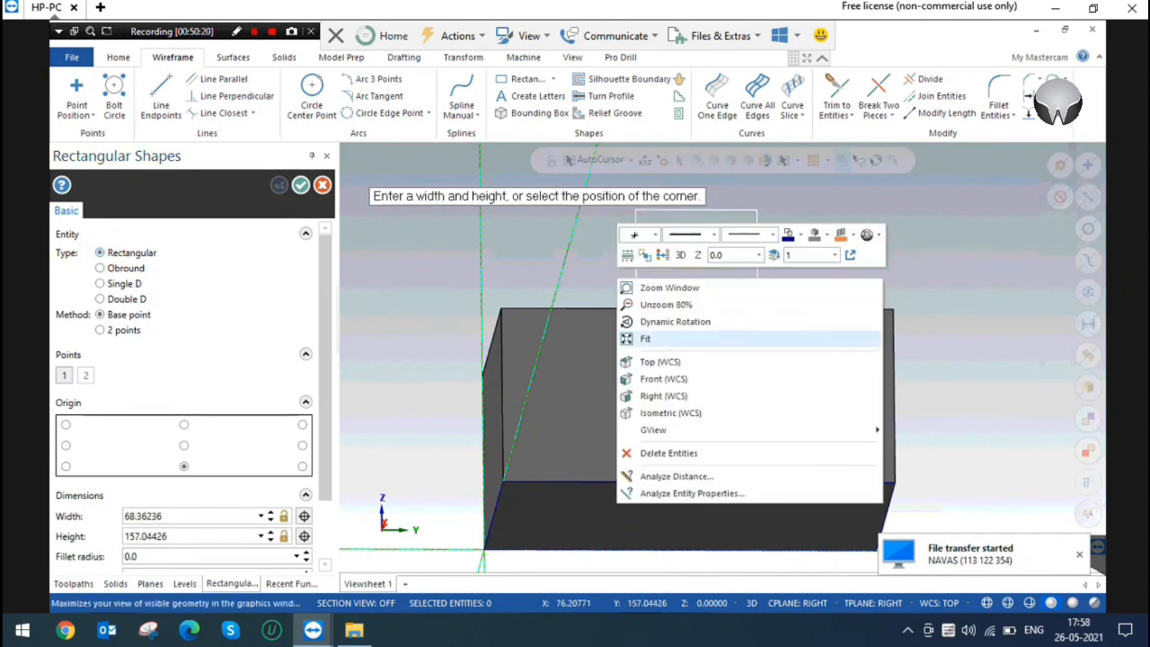
click(660, 362)
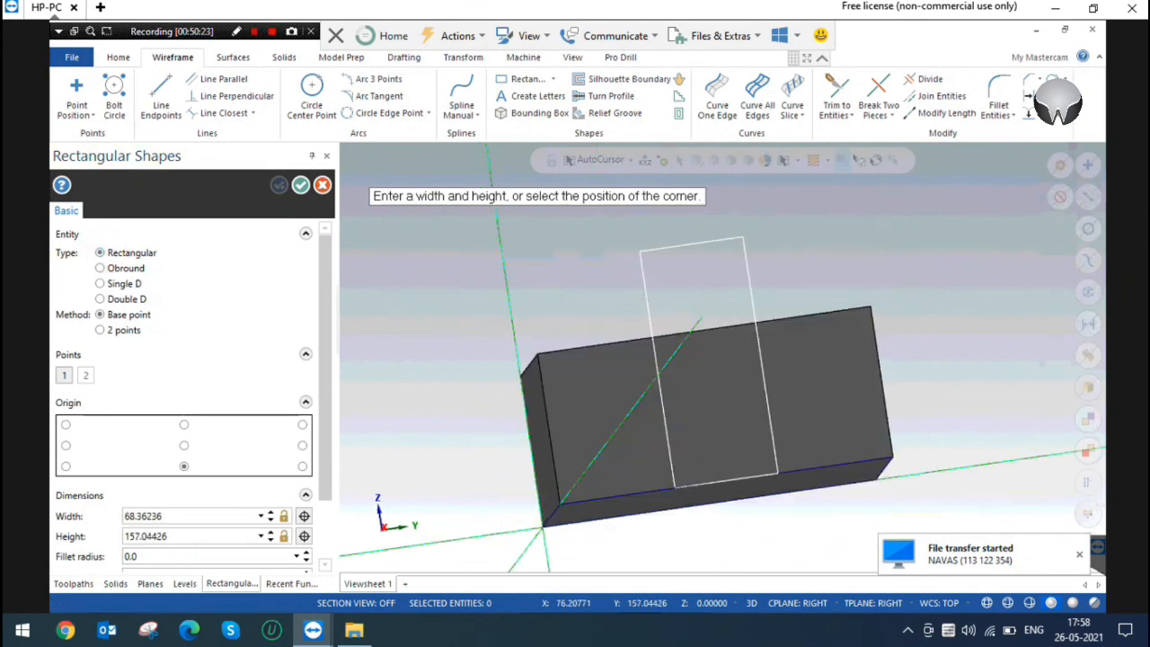
right_click(551, 305)
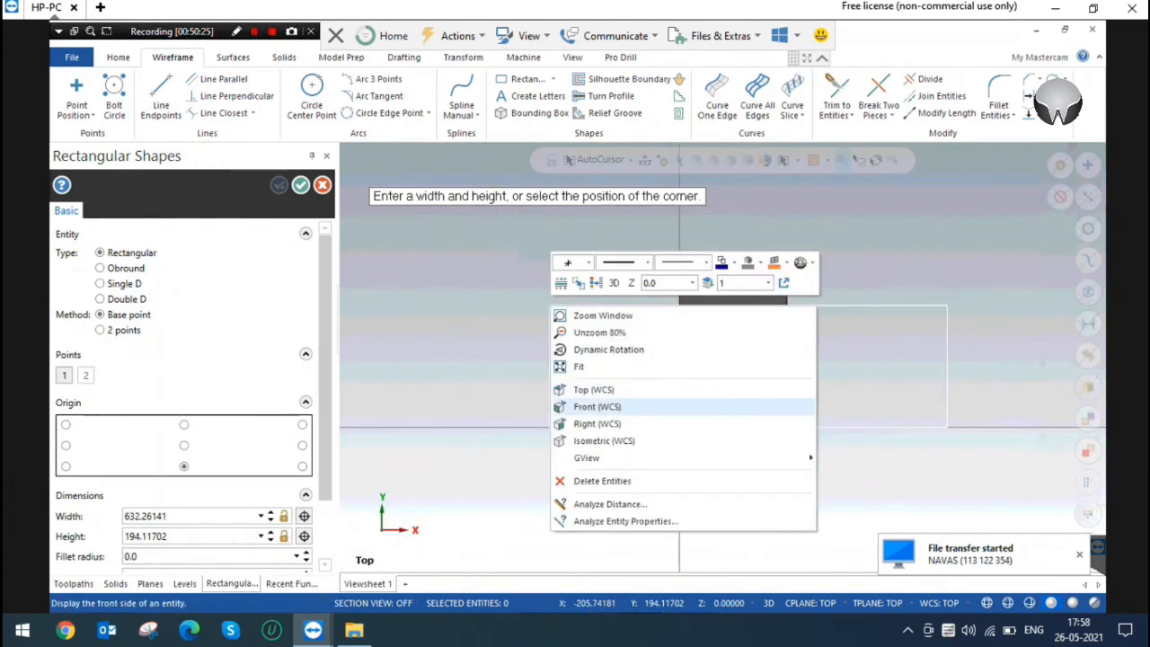
click(644, 420)
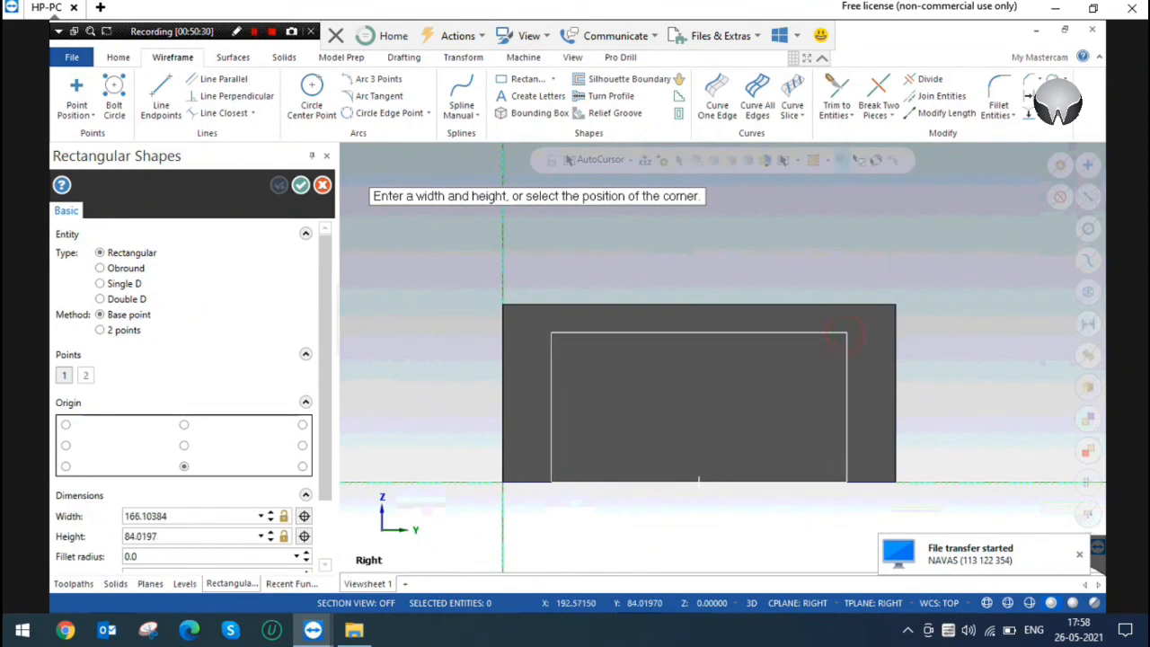
click(698, 480)
middle_drag(699, 481, 596, 440)
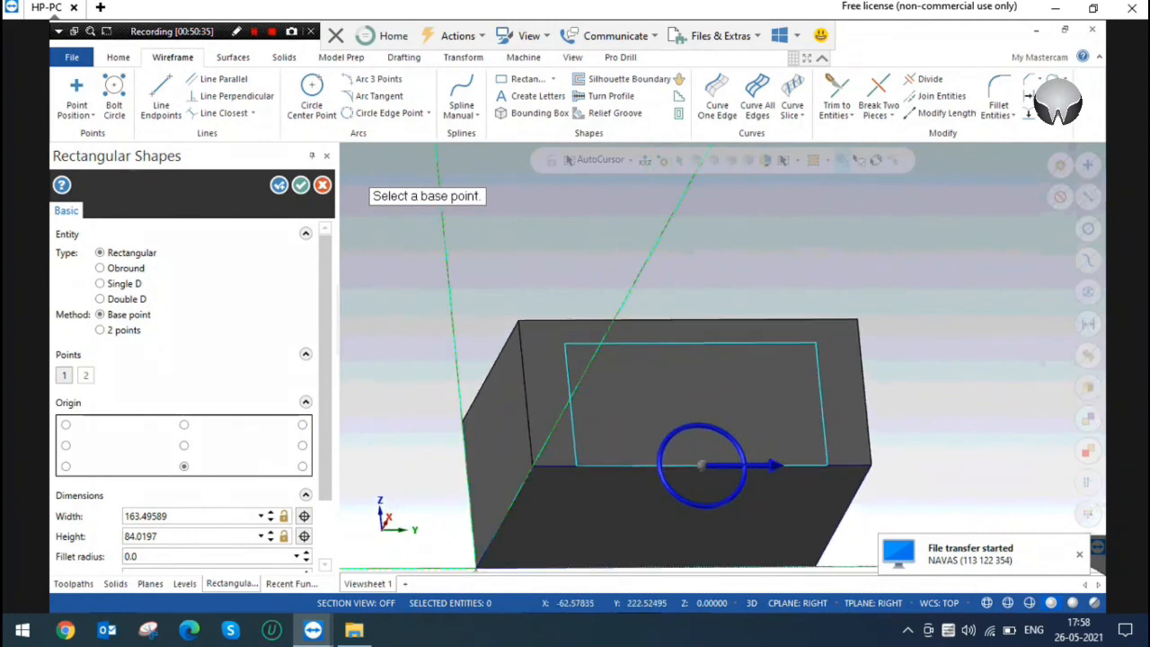
click(301, 185)
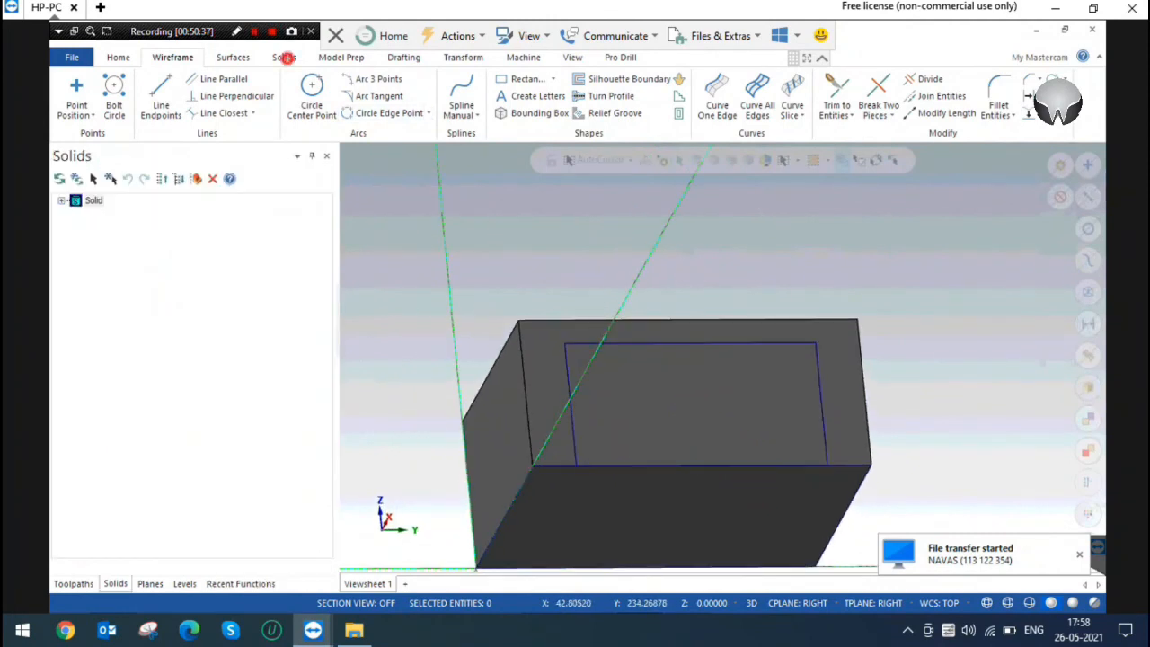
Extrude the new rectangle as a Cut body in the reversed direction, Through all, to open a channel in the block.
click(284, 57)
click(196, 95)
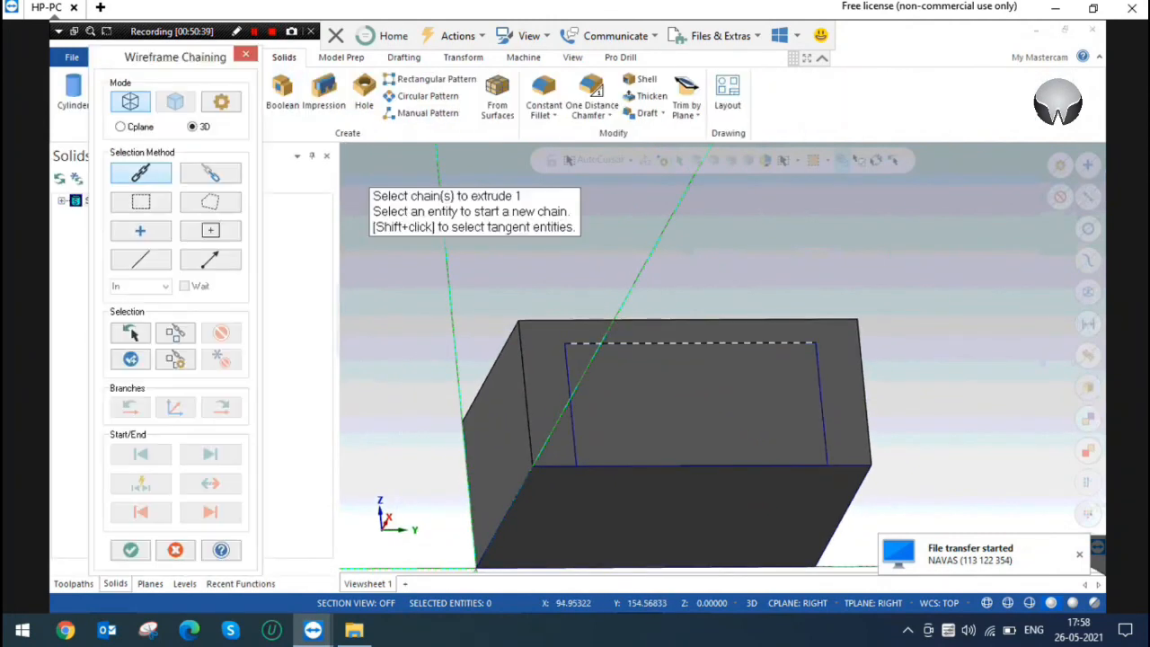
click(609, 342)
click(124, 550)
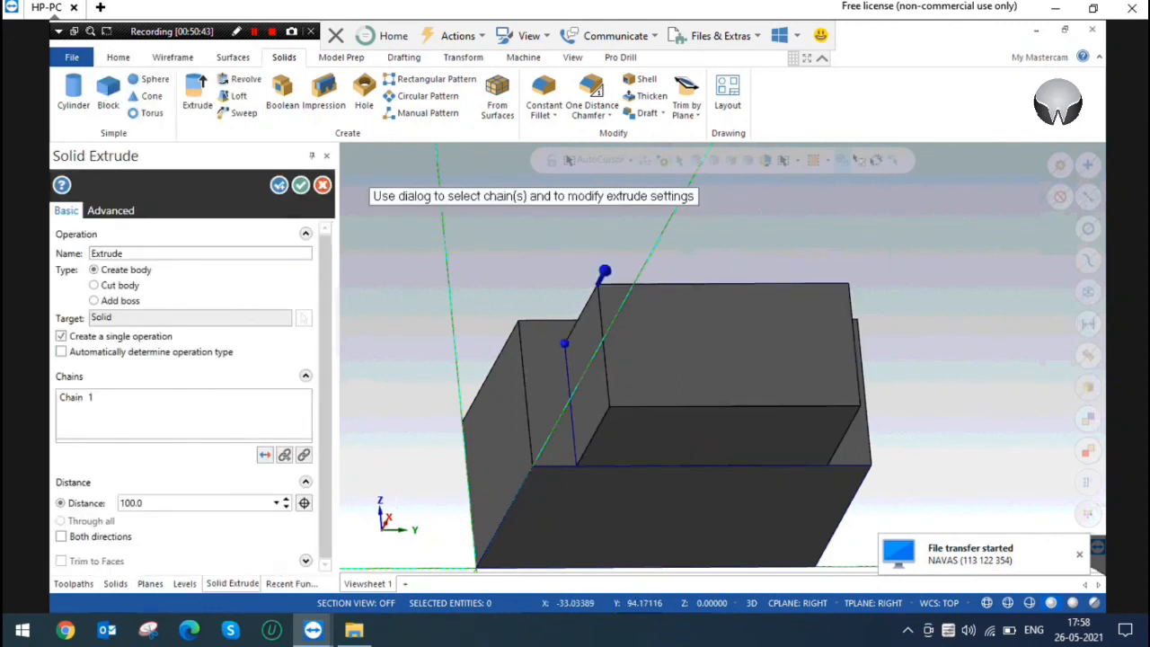
click(94, 284)
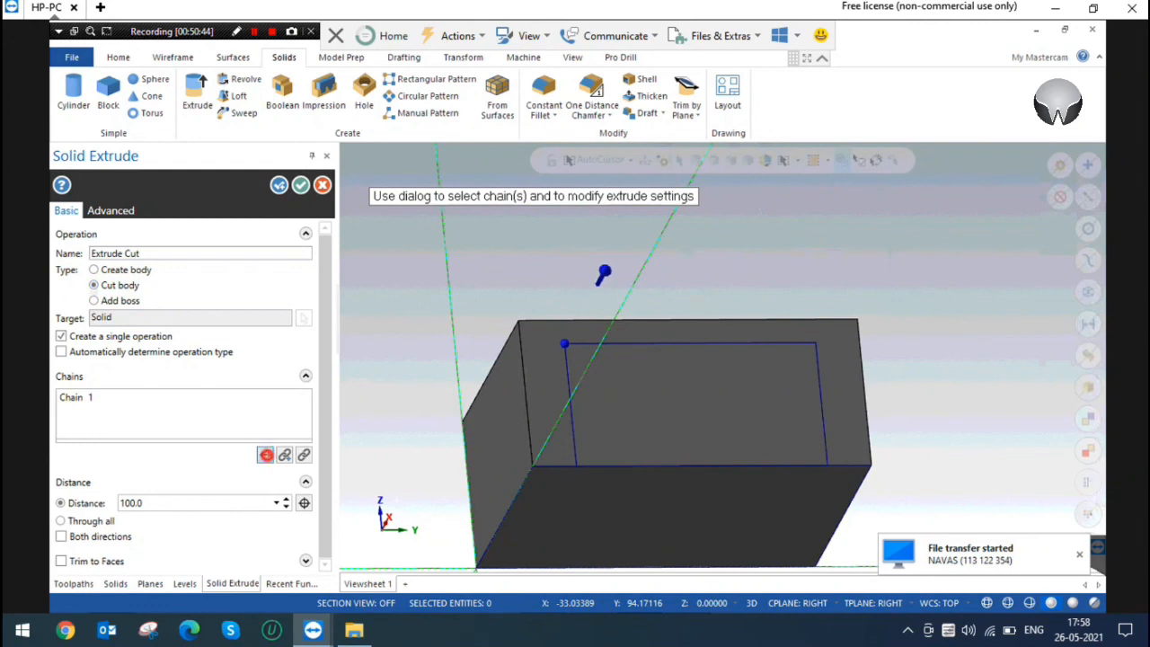
click(265, 455)
scroll(696, 295, down, 2)
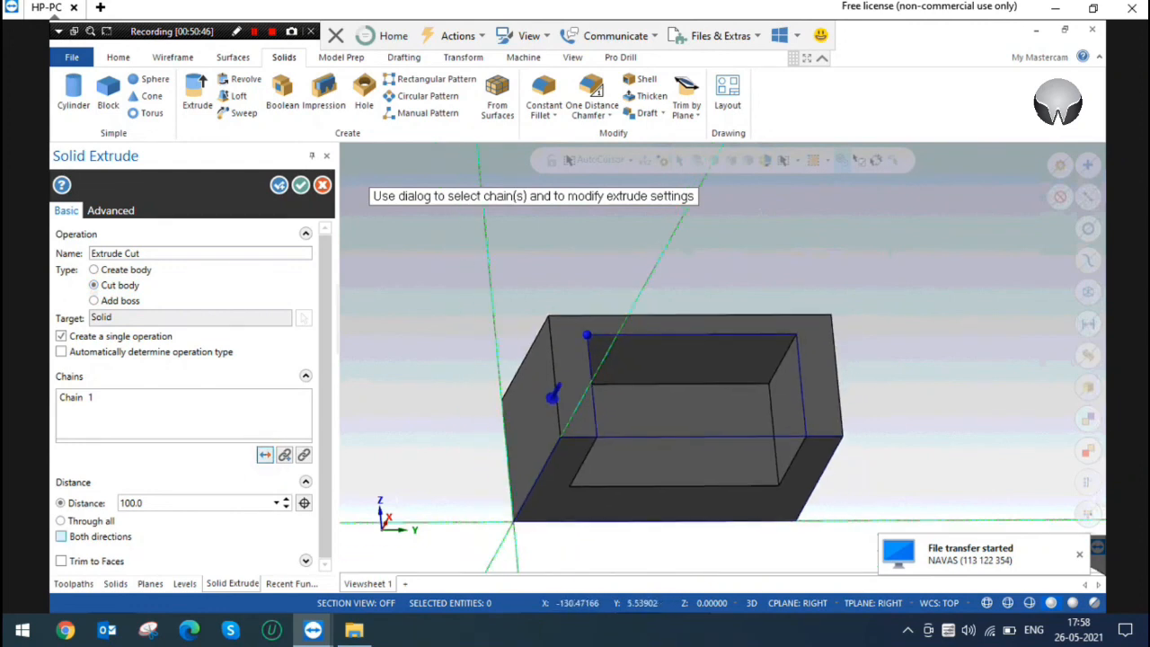
click(60, 520)
middle_drag(536, 381, 582, 400)
click(300, 184)
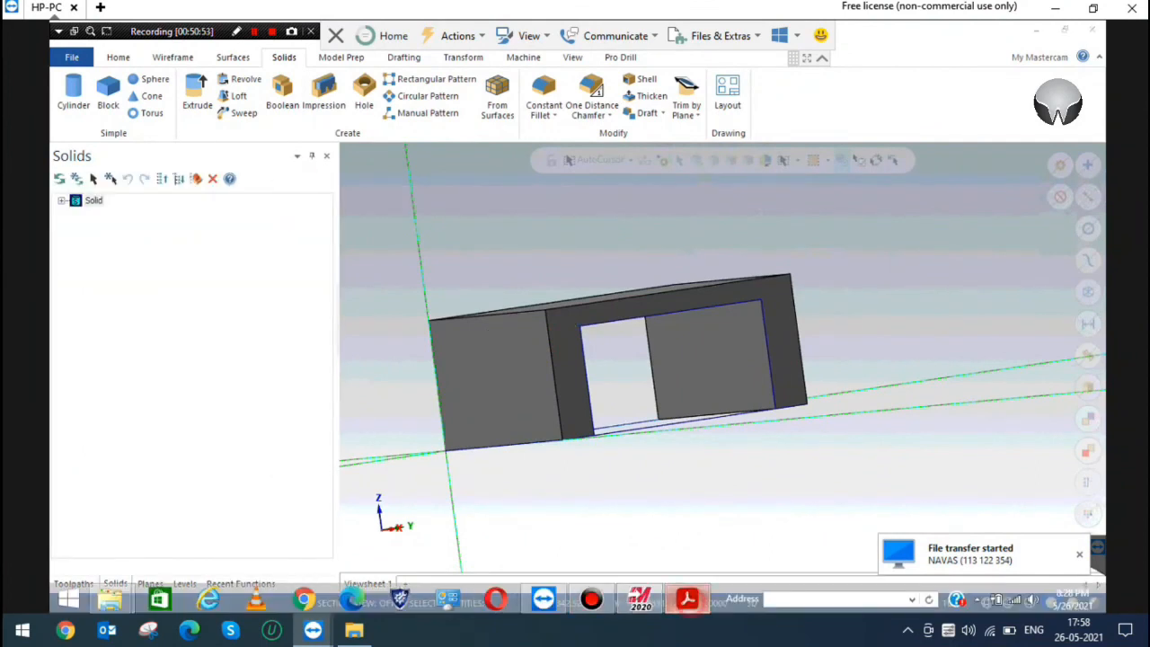
Switch to Acrobat Reader to consult the isometric practice drawing 30.pdf, then minimize it to return to Mastercam.
click(687, 599)
click(402, 325)
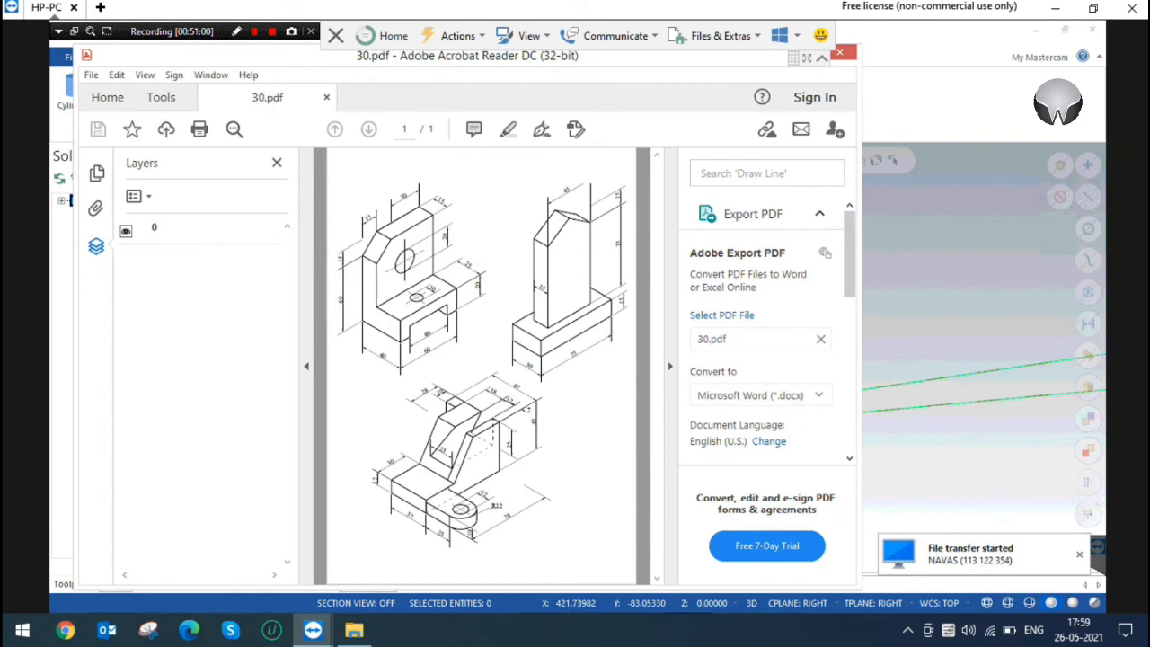
drag(736, 58, 752, 97)
click(810, 92)
Switch to the Isometric view and inspect the block's top face with Analyze Dynamic.
right_click(467, 219)
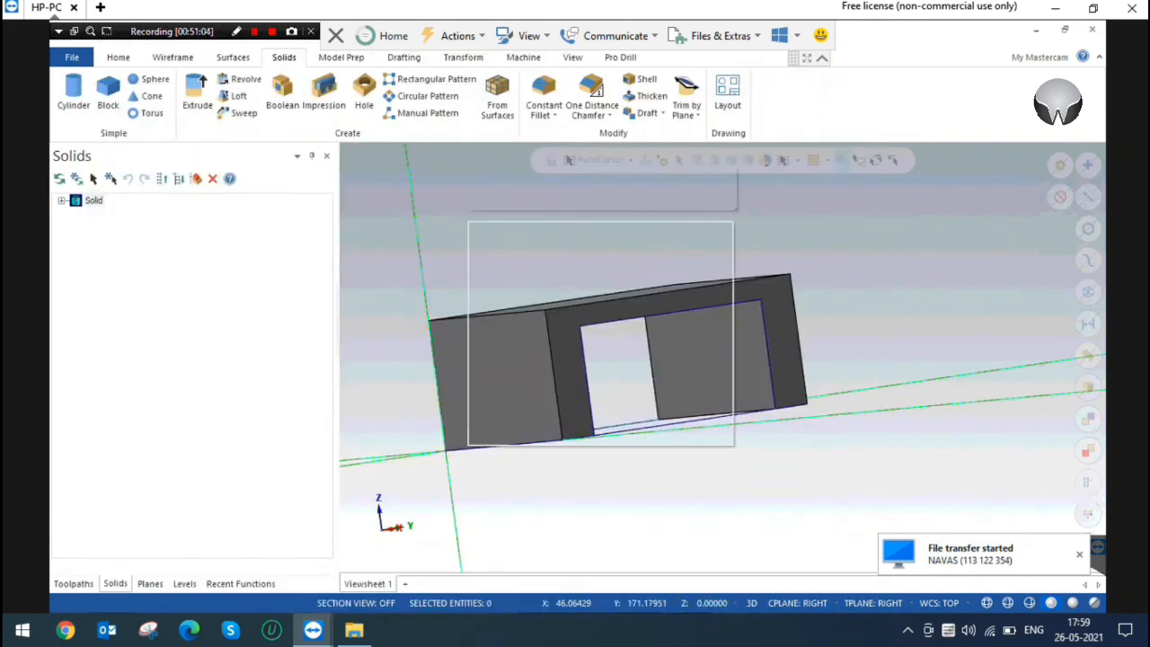
click(521, 355)
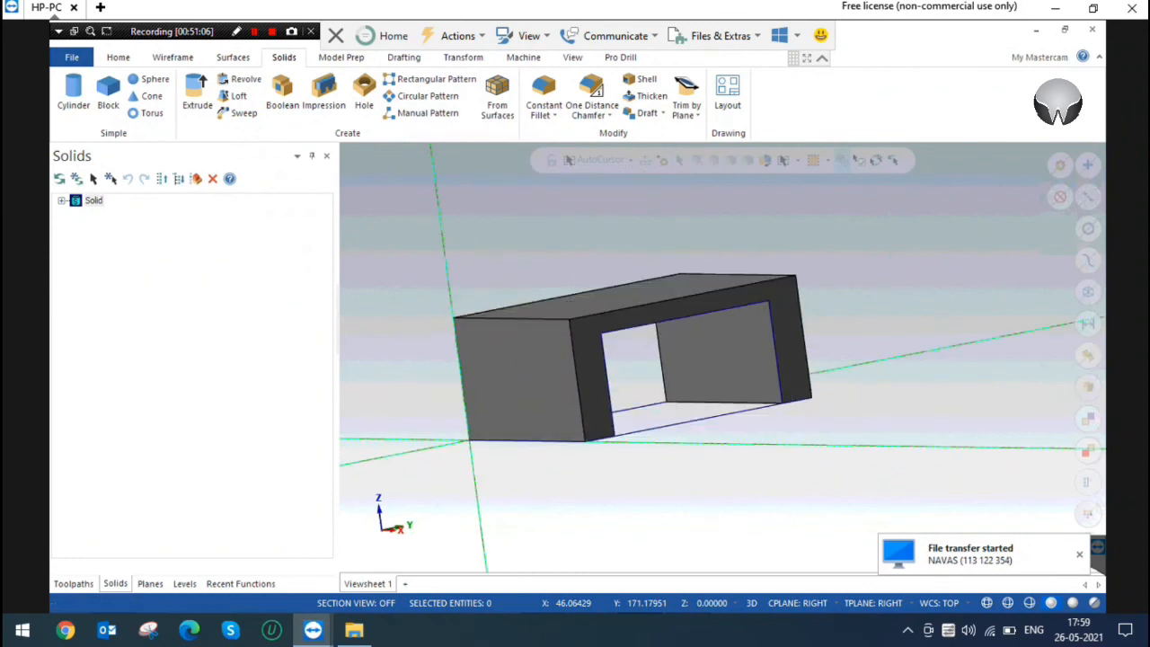
click(176, 57)
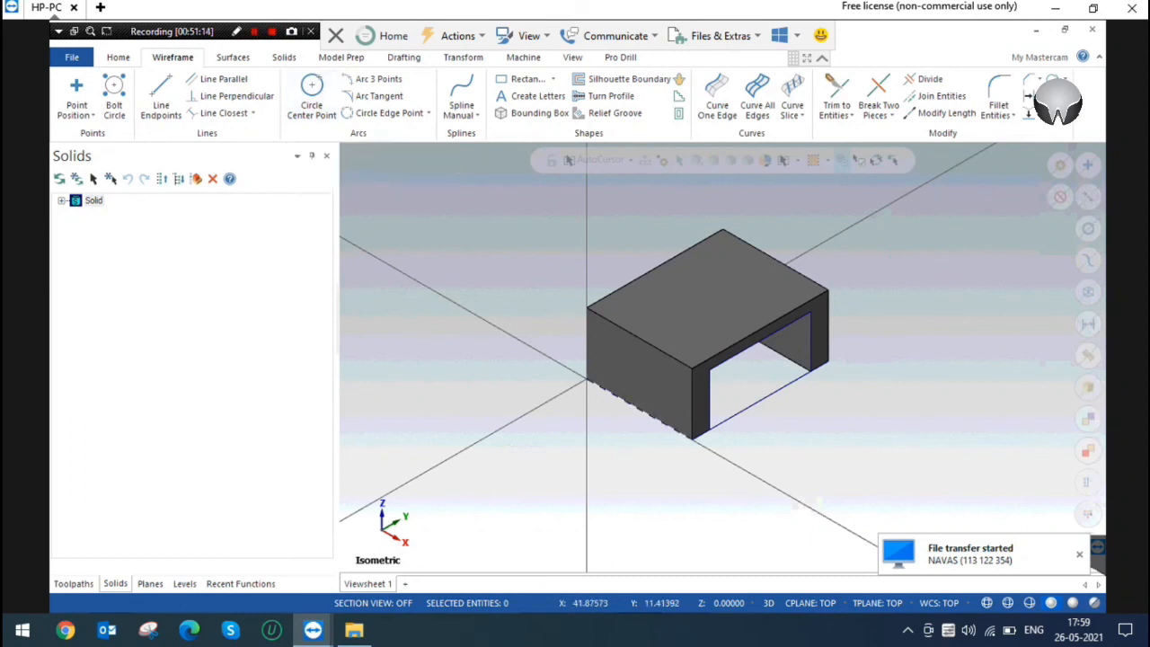
click(118, 57)
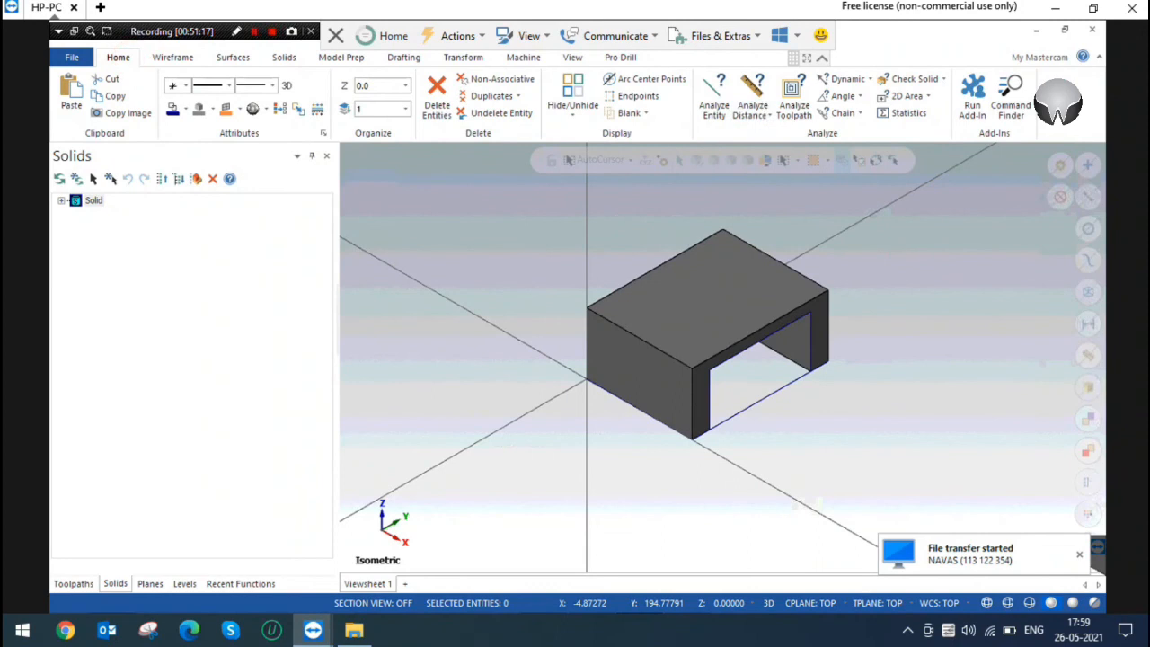
click(841, 80)
click(707, 322)
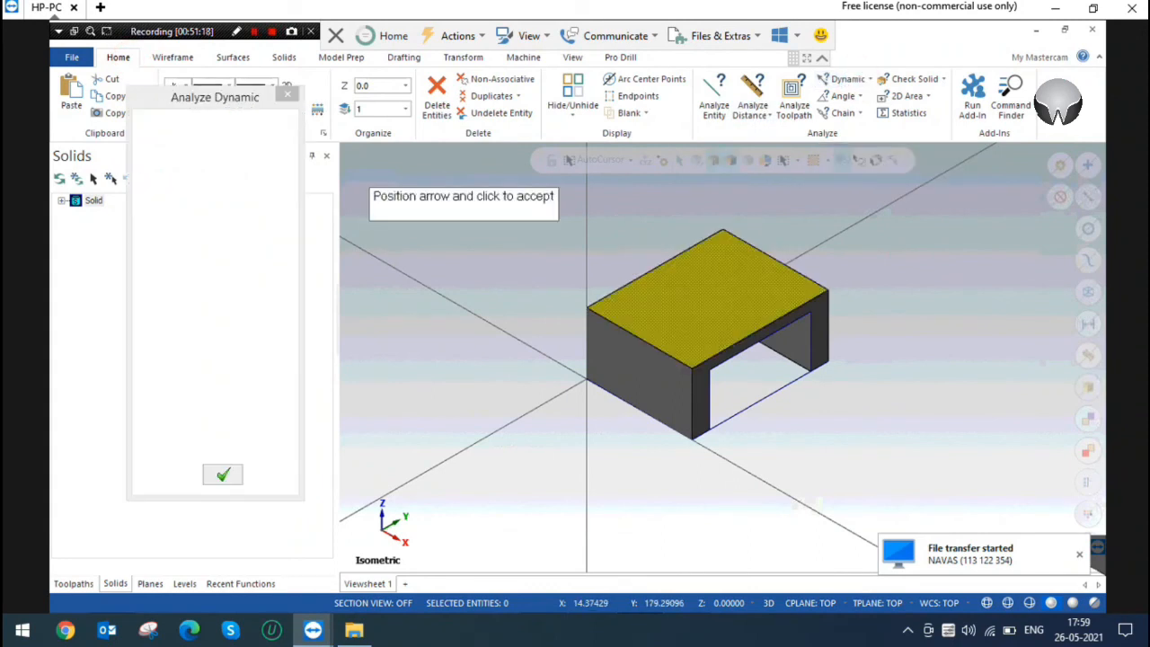
key(Escape)
Draw a Circle Center Point circle near the middle of the block's top face at Z depth 100.
click(179, 55)
click(311, 93)
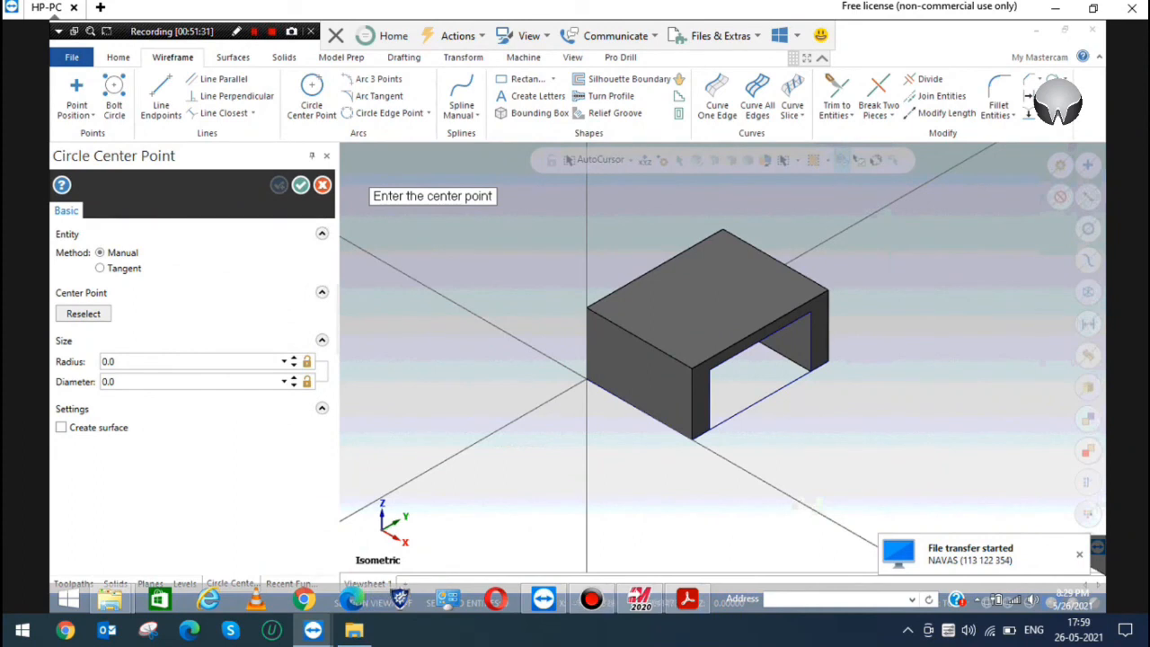
click(301, 185)
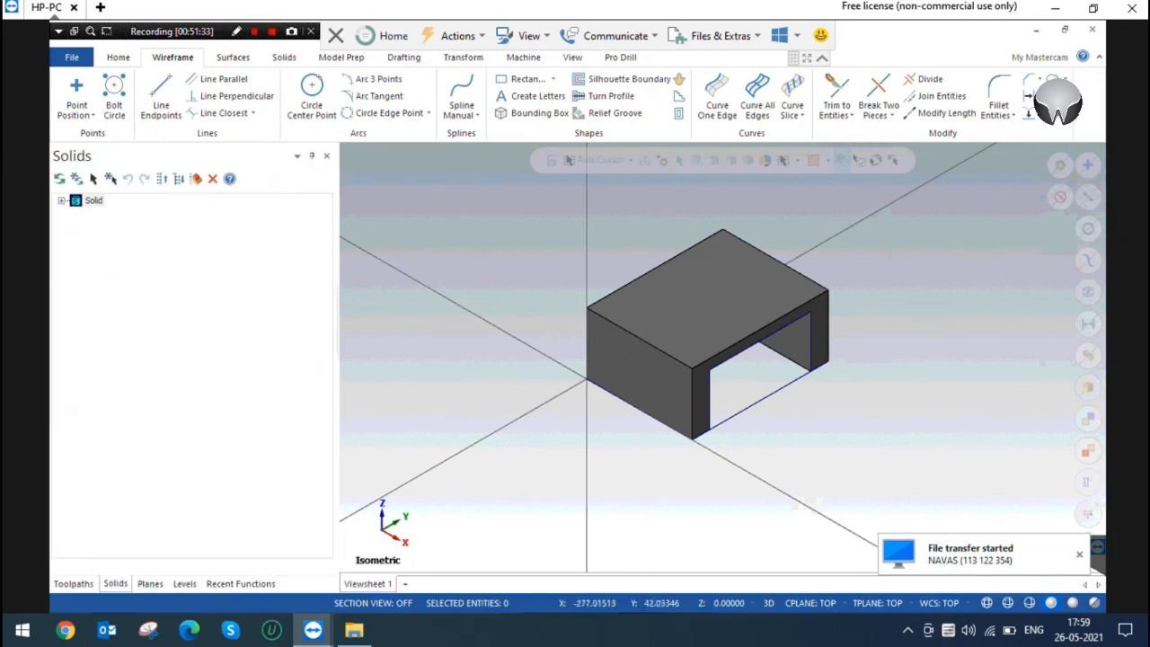
click(310, 95)
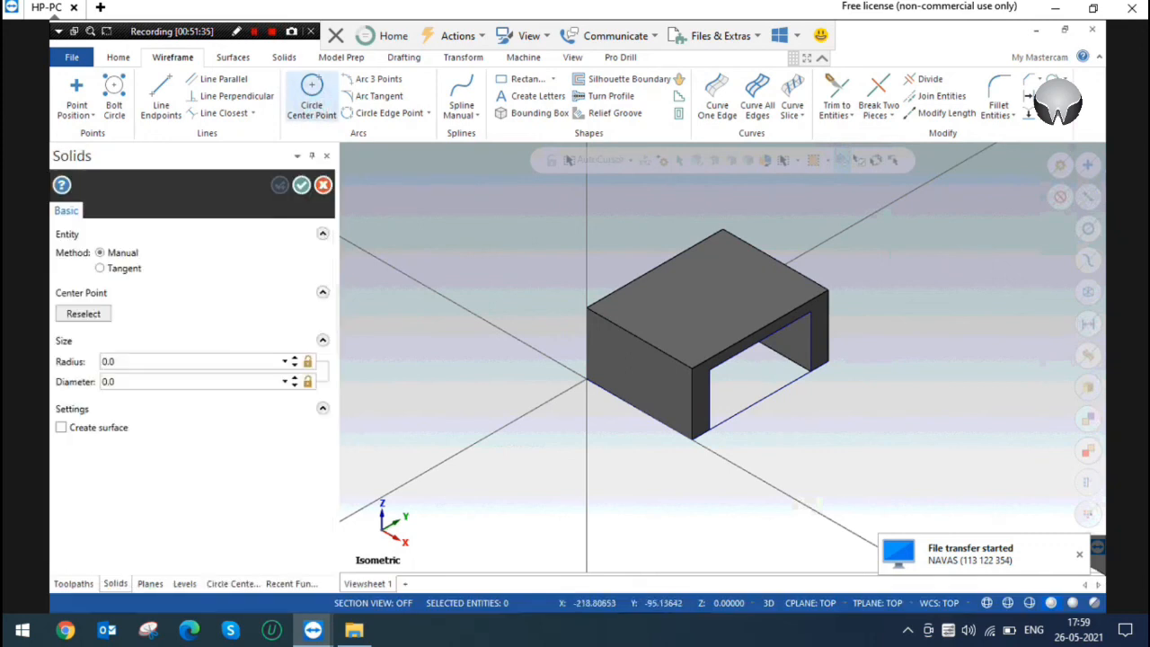
click(726, 601)
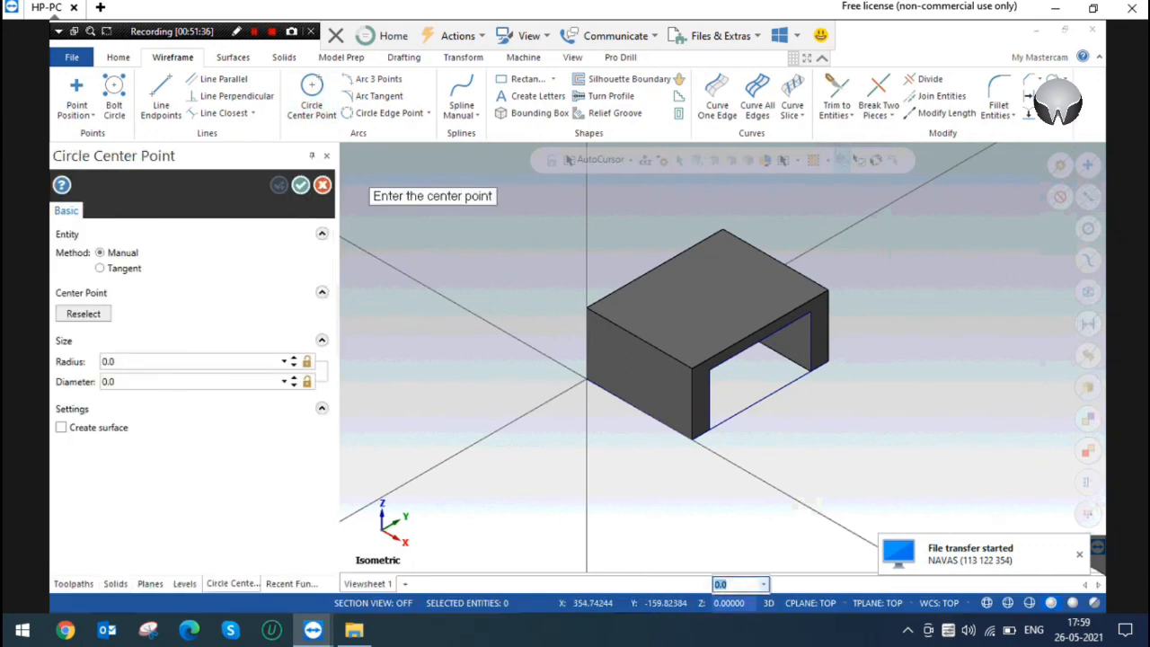
text(100)
key(Return)
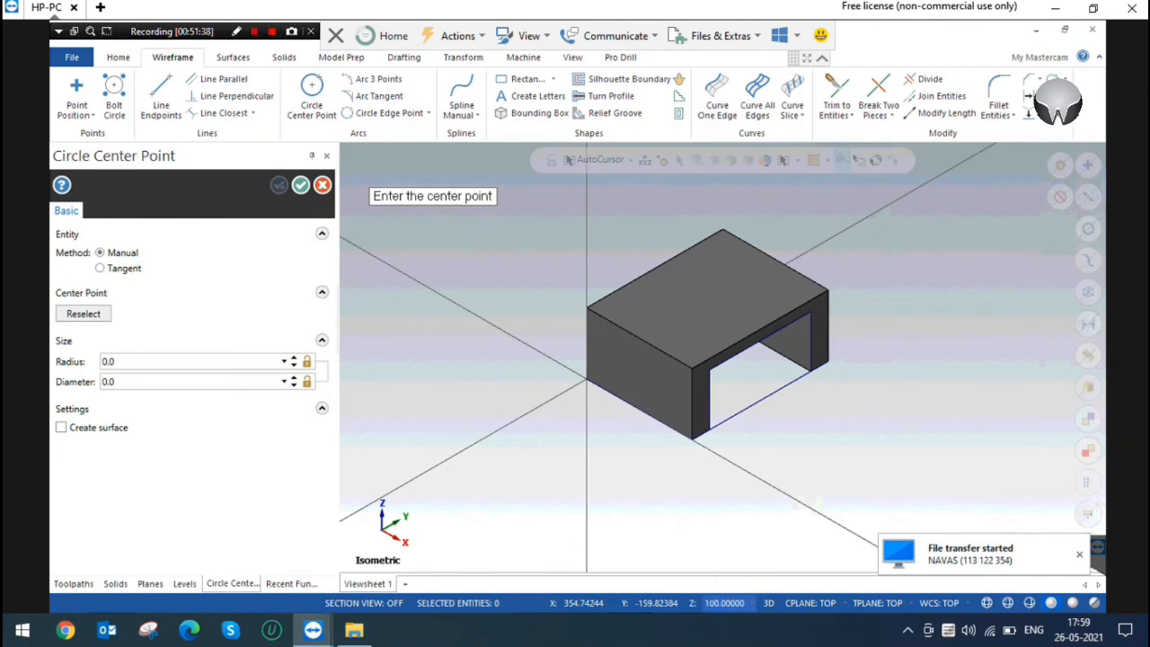
click(720, 304)
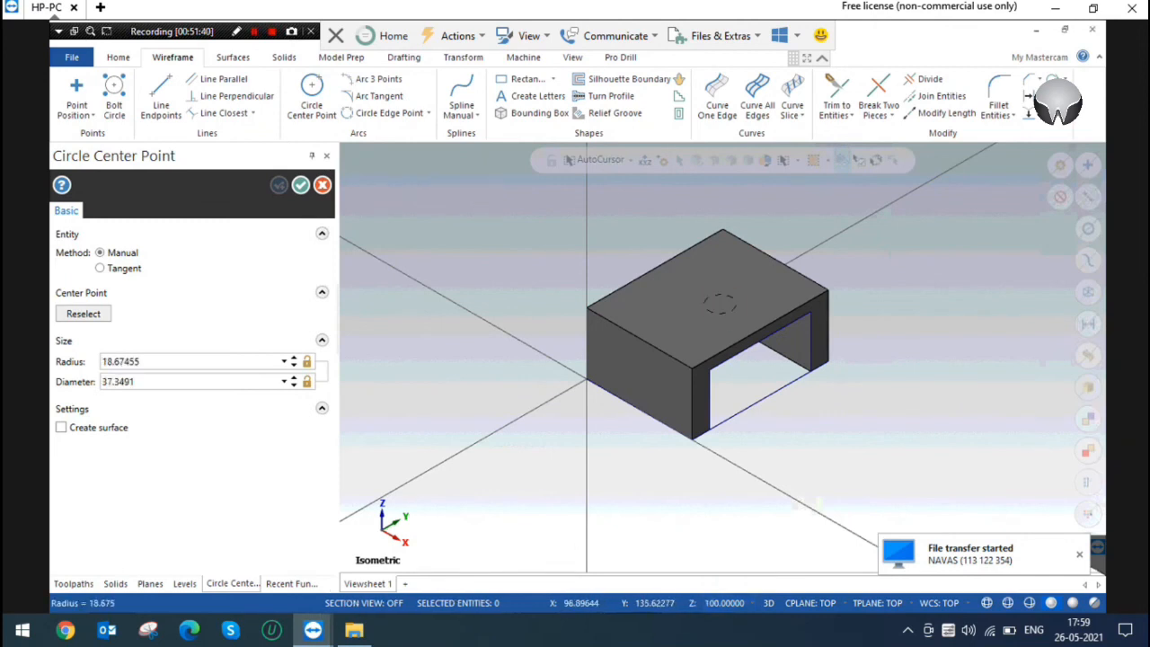
click(743, 305)
click(300, 184)
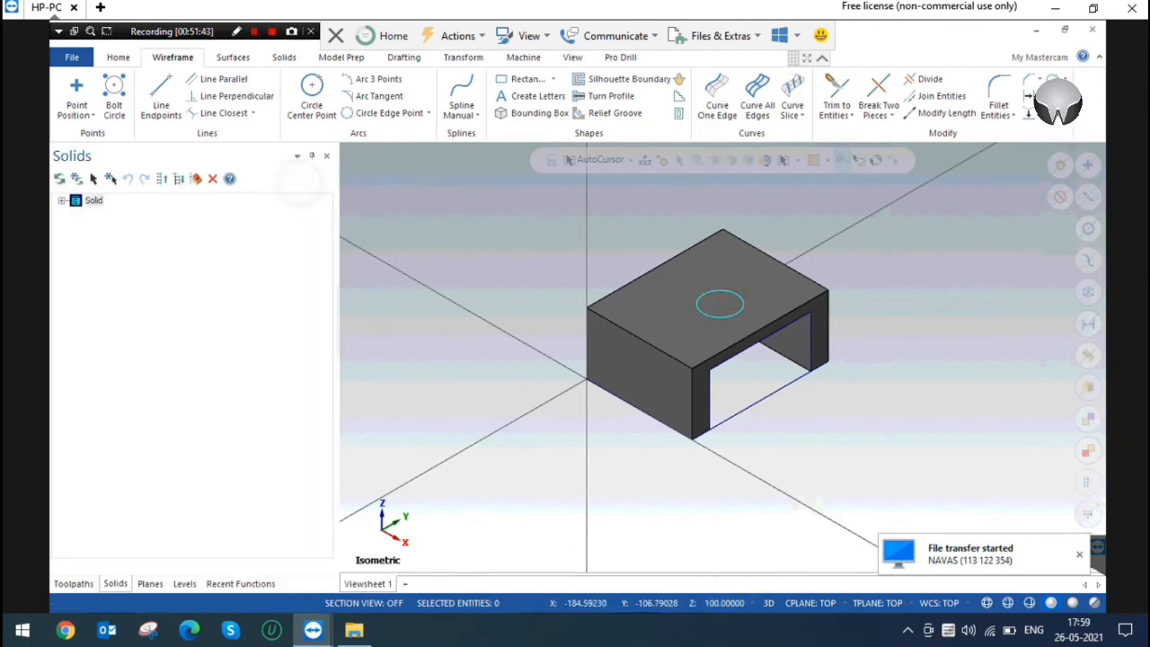
Try to extrude the circle as a Cut body, Through all, down through the block's top plate.
click(284, 57)
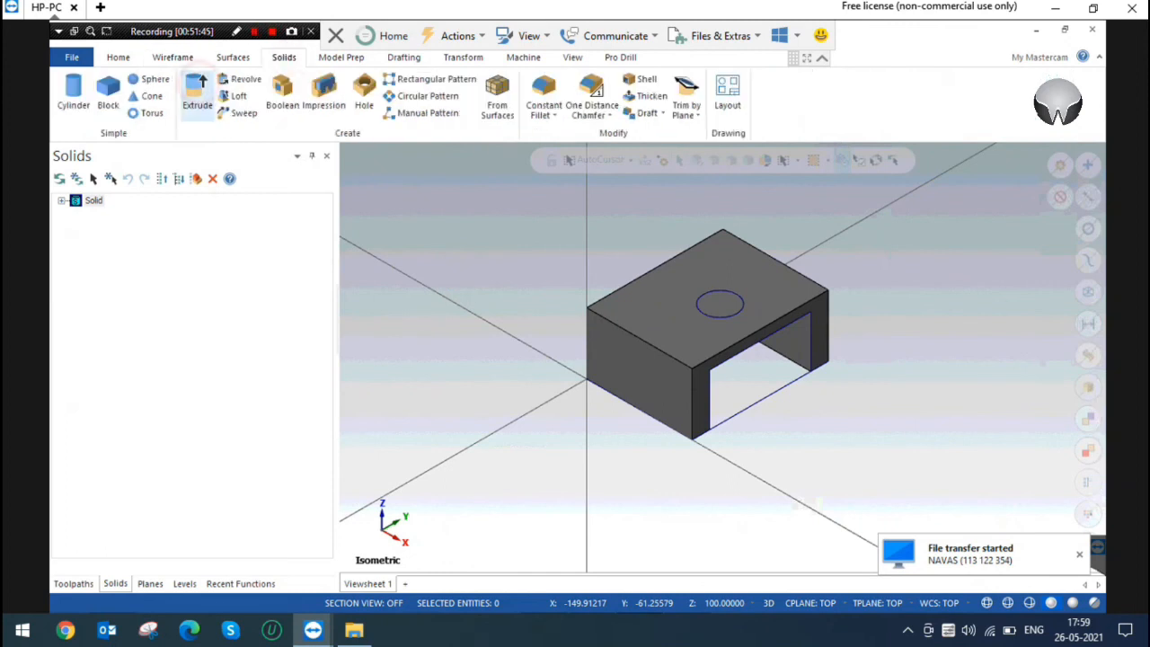
click(197, 90)
click(743, 306)
click(131, 550)
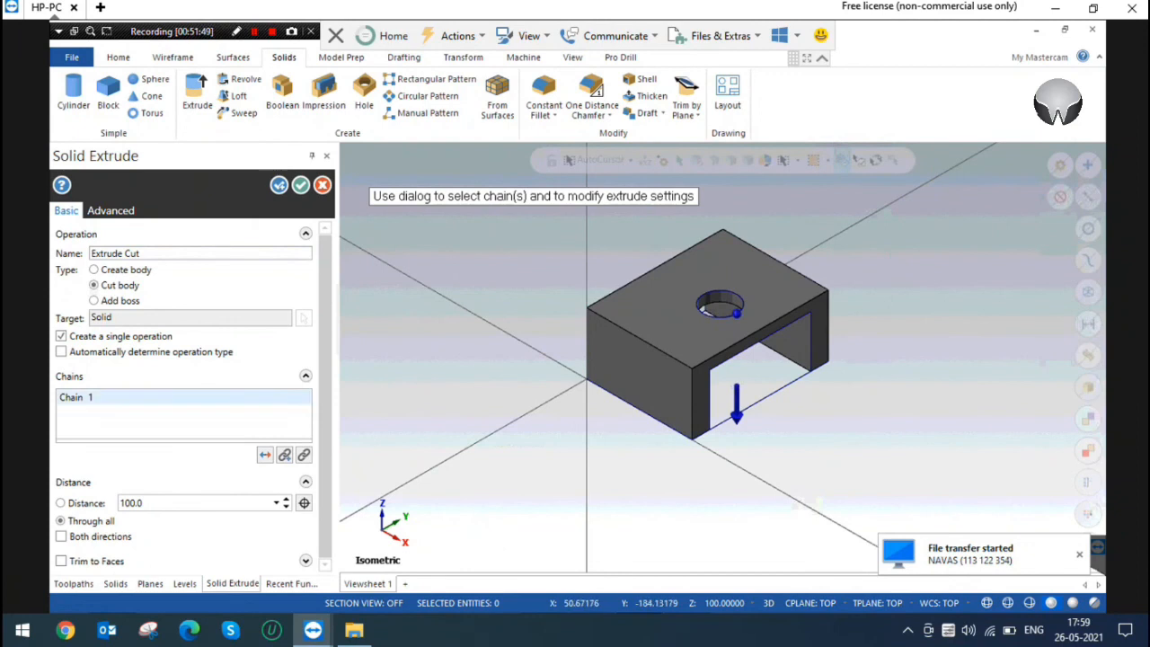
click(300, 184)
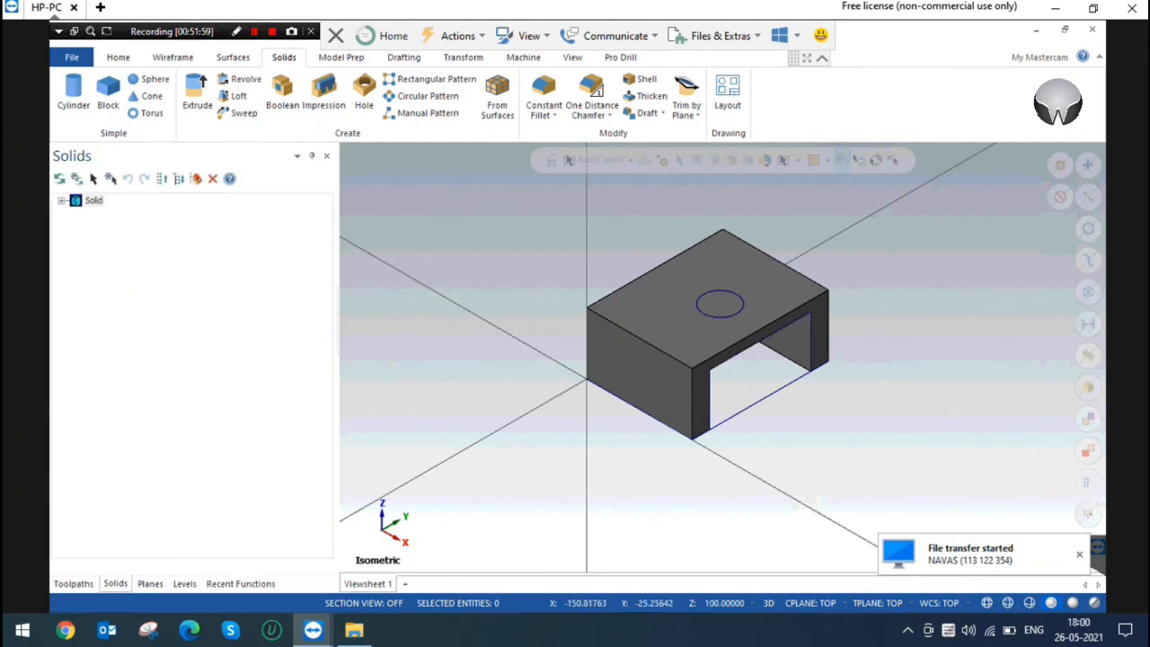
Extrude the circle on the top face as a Cut body, Through all, to create the hole.
click(335, 58)
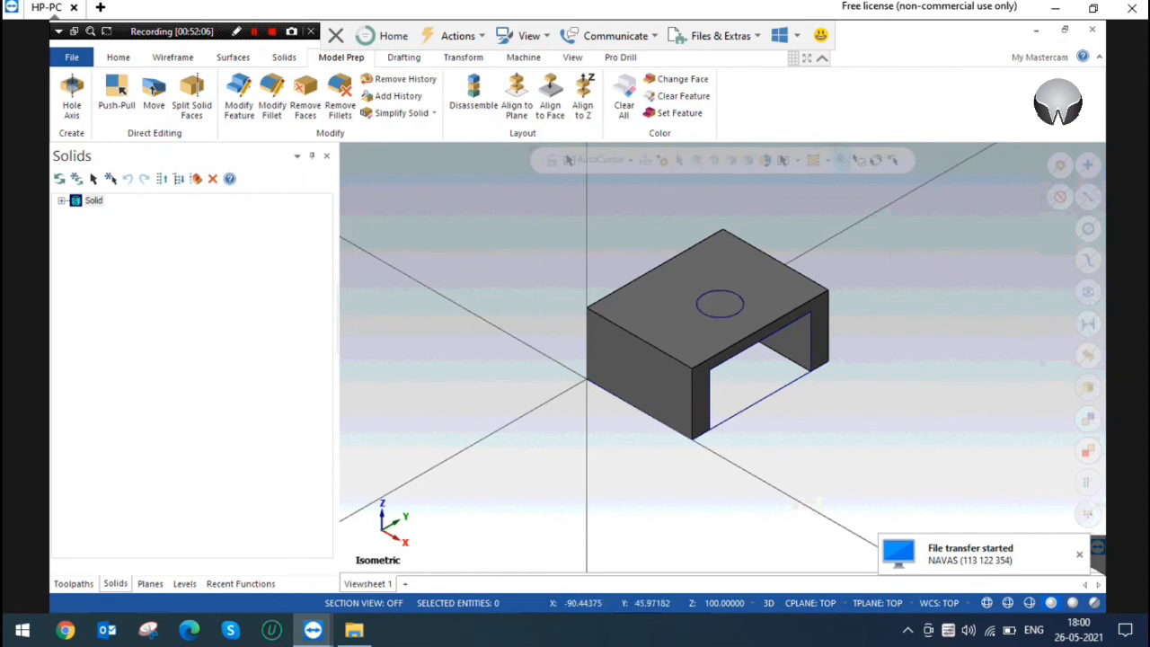
click(284, 56)
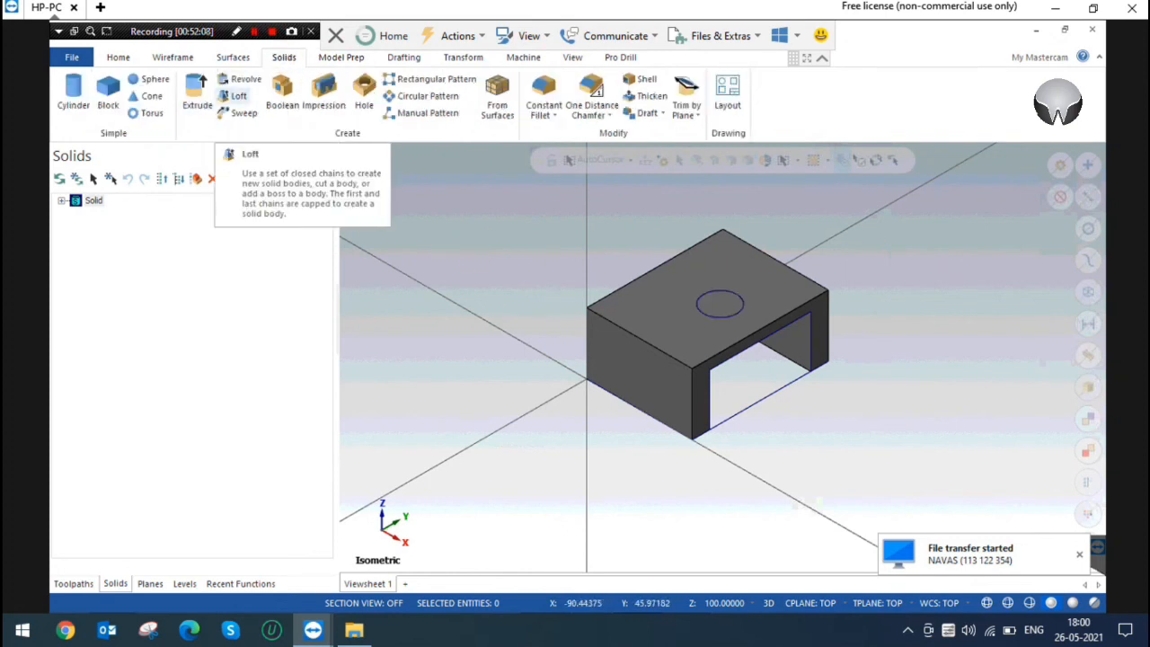
click(196, 90)
click(742, 309)
click(131, 550)
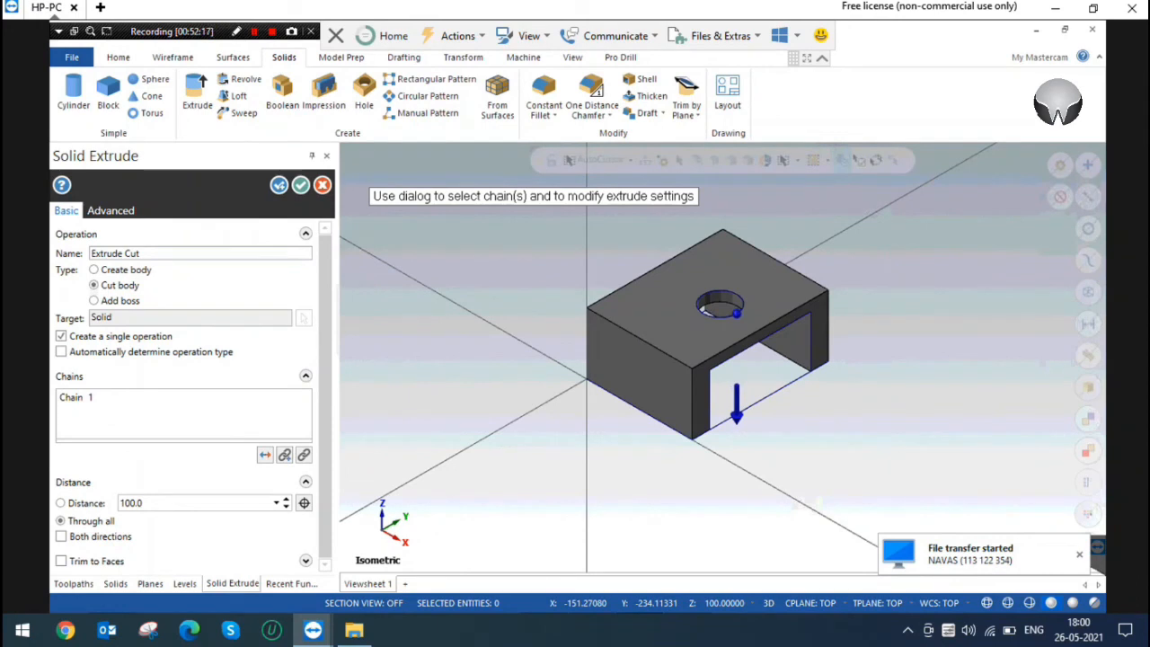
click(300, 184)
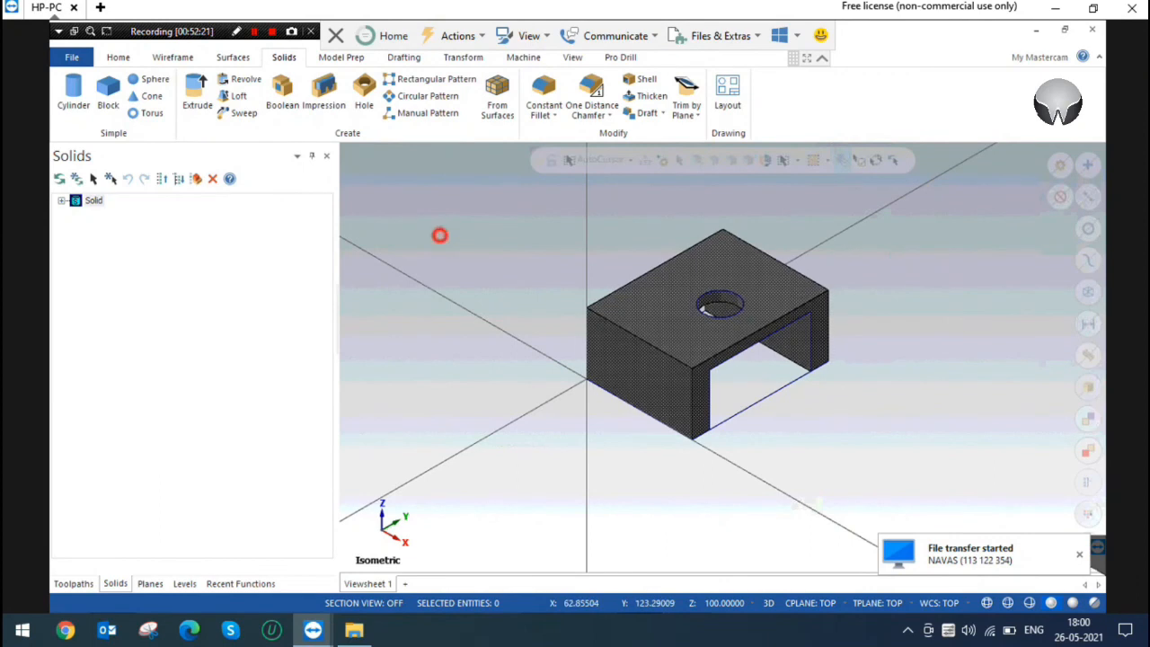
Start a Model Prep Move on the hole's cylindrical face and remove the solid body history.
click(340, 57)
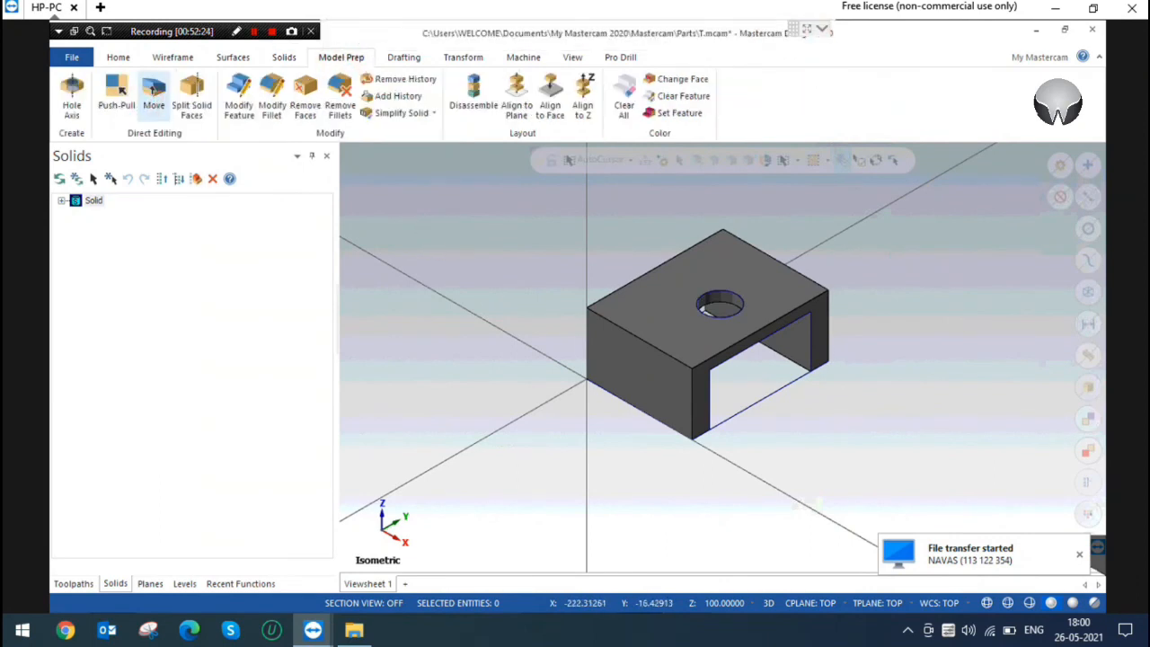
click(154, 89)
drag(711, 287, 613, 199)
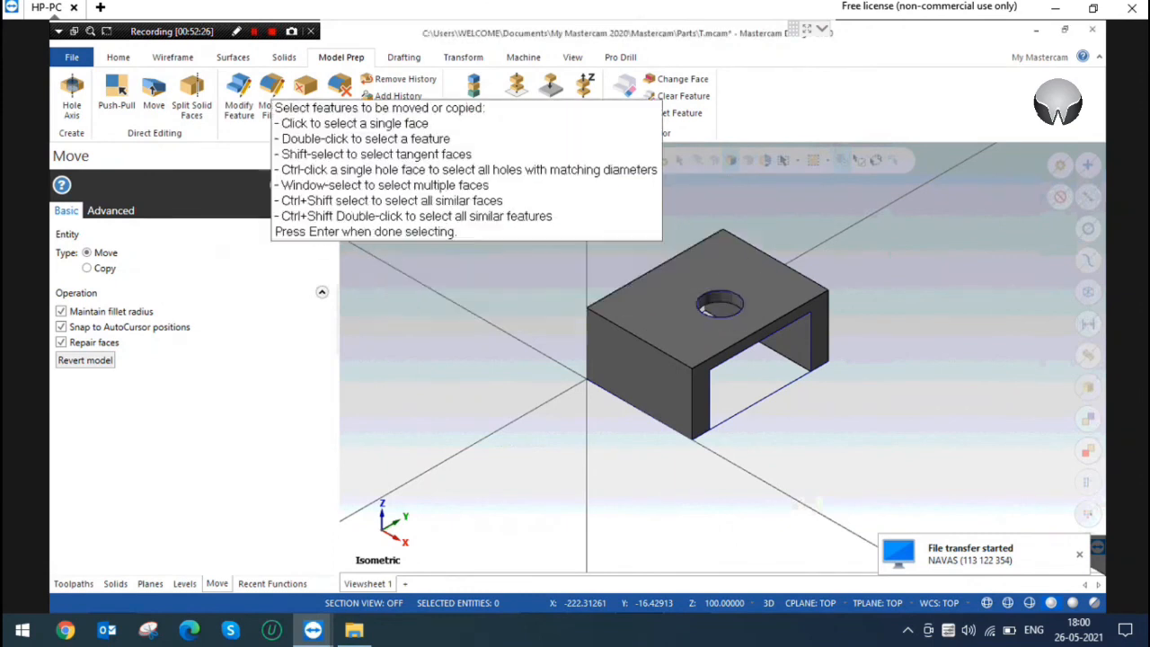
click(703, 308)
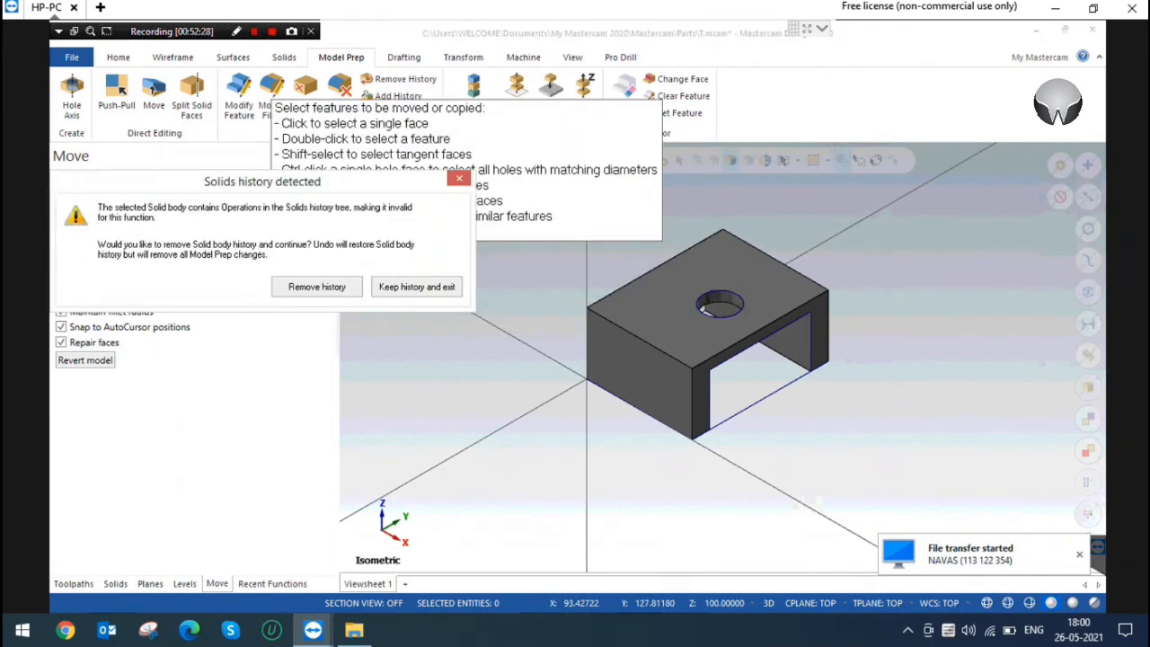
click(316, 286)
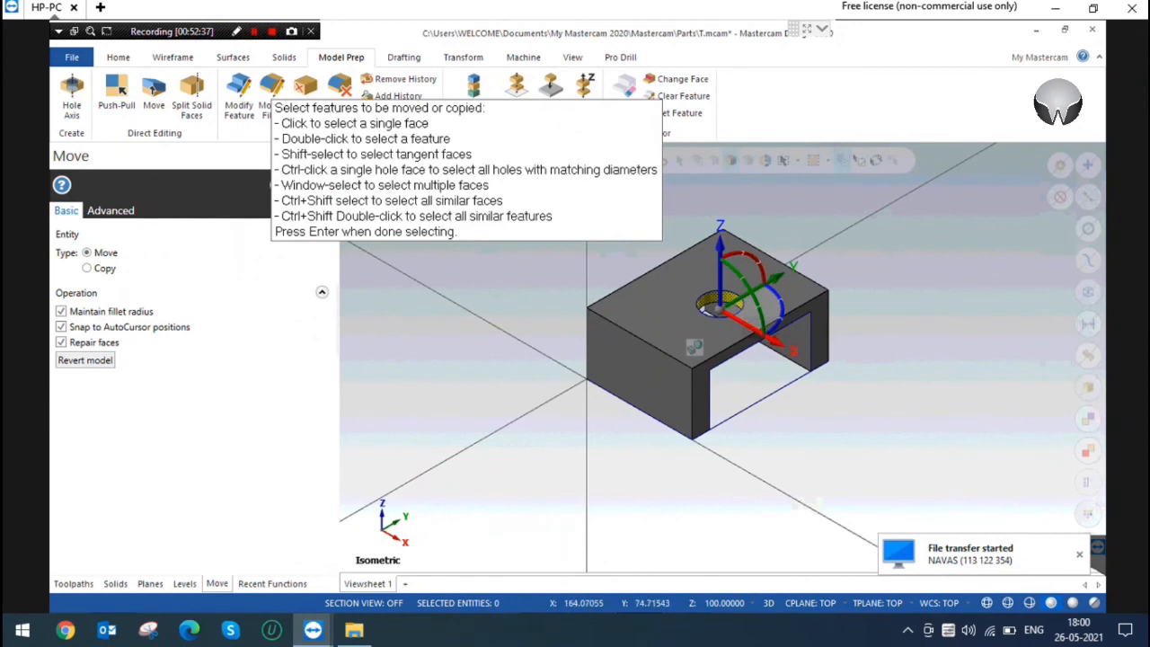
Move the hole with the gnomon along the Y axis, followed by a move along the X axis.
click(743, 298)
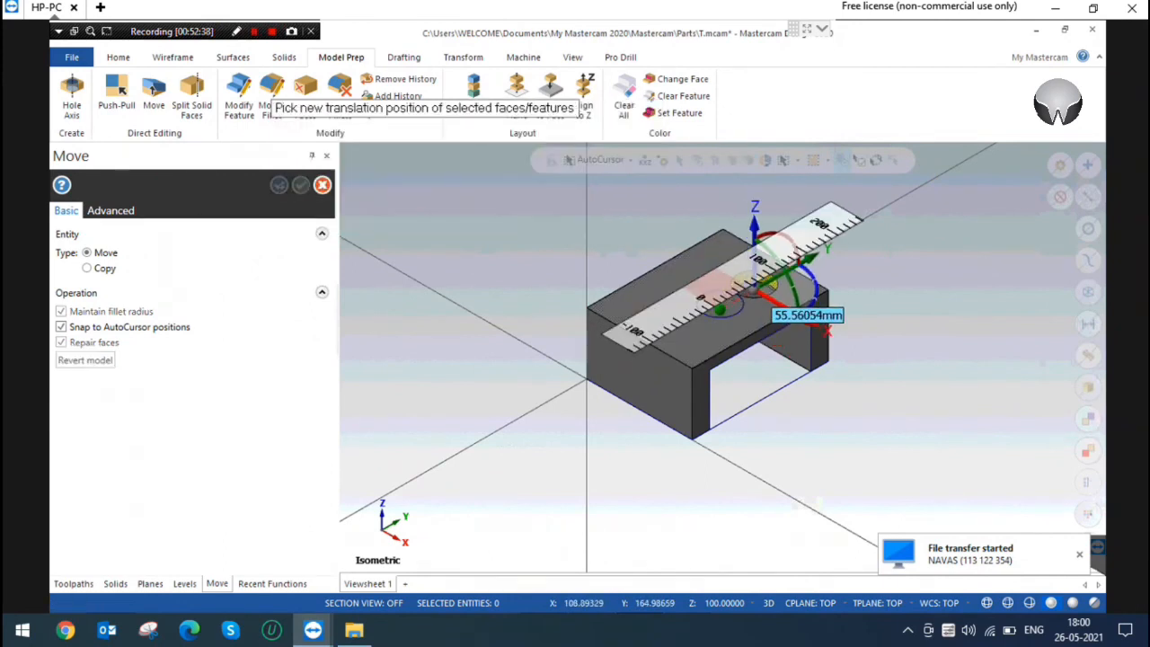
click(737, 297)
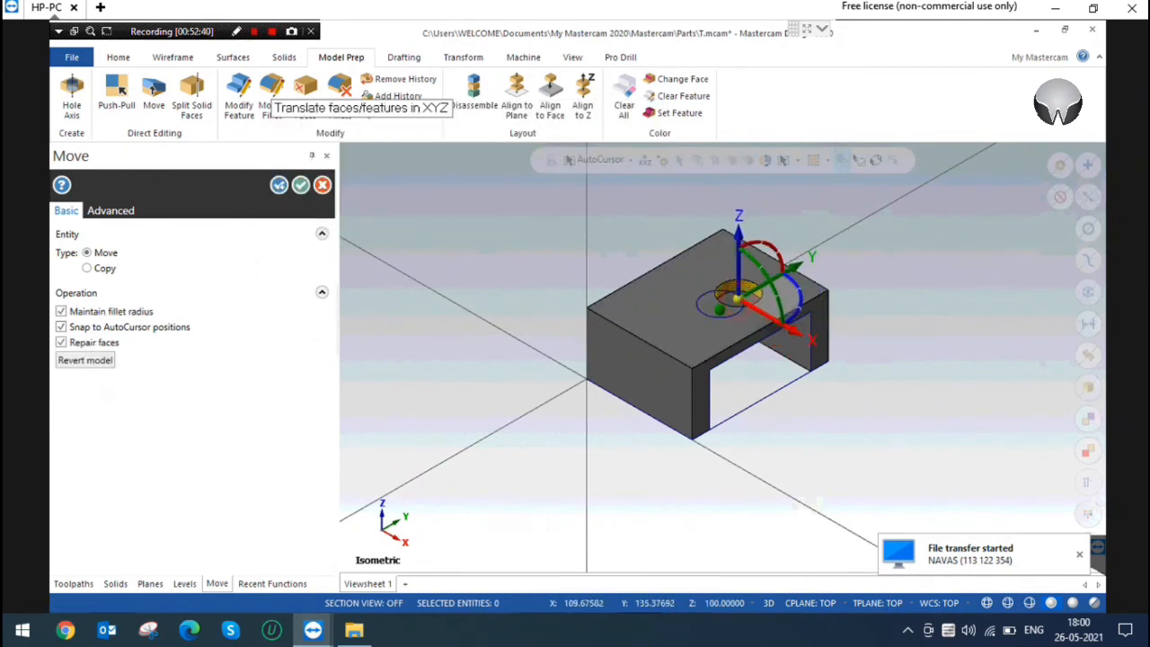
click(767, 313)
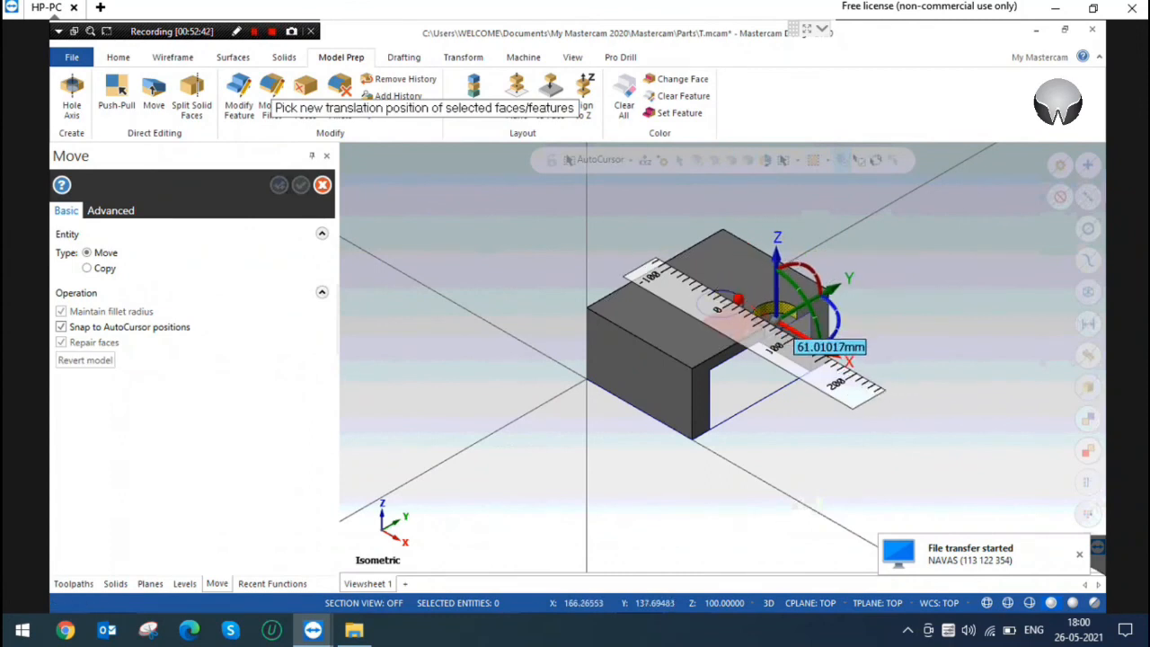
click(759, 306)
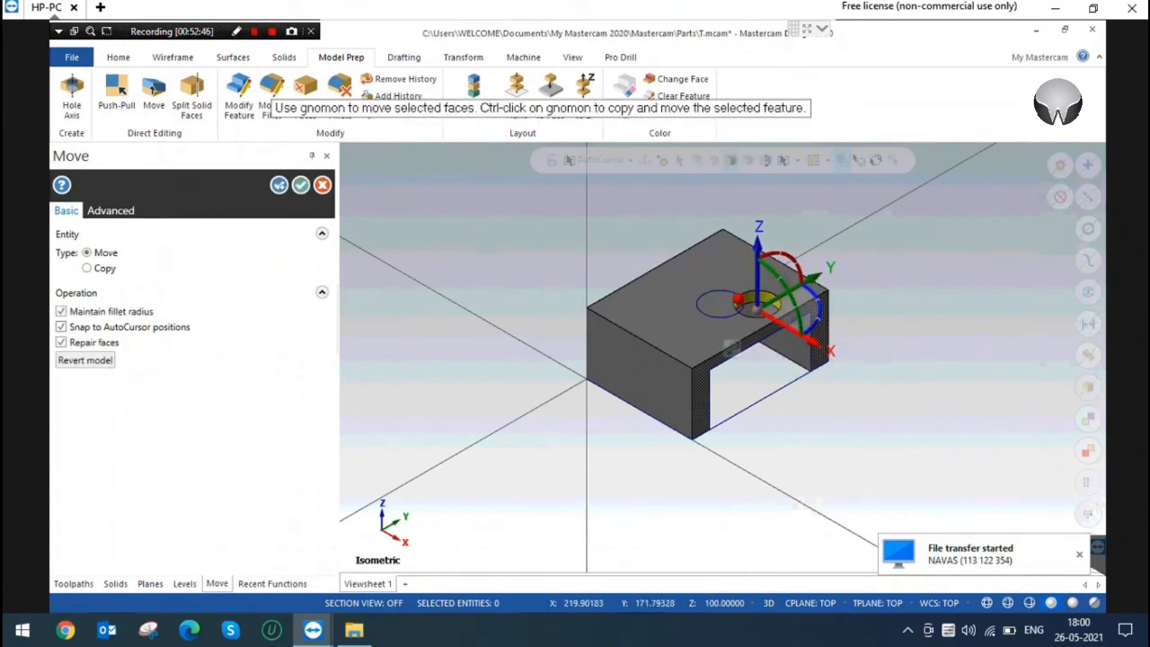
Undo the hole's moves and exit the Move command without applying it.
key(ctrl+z)
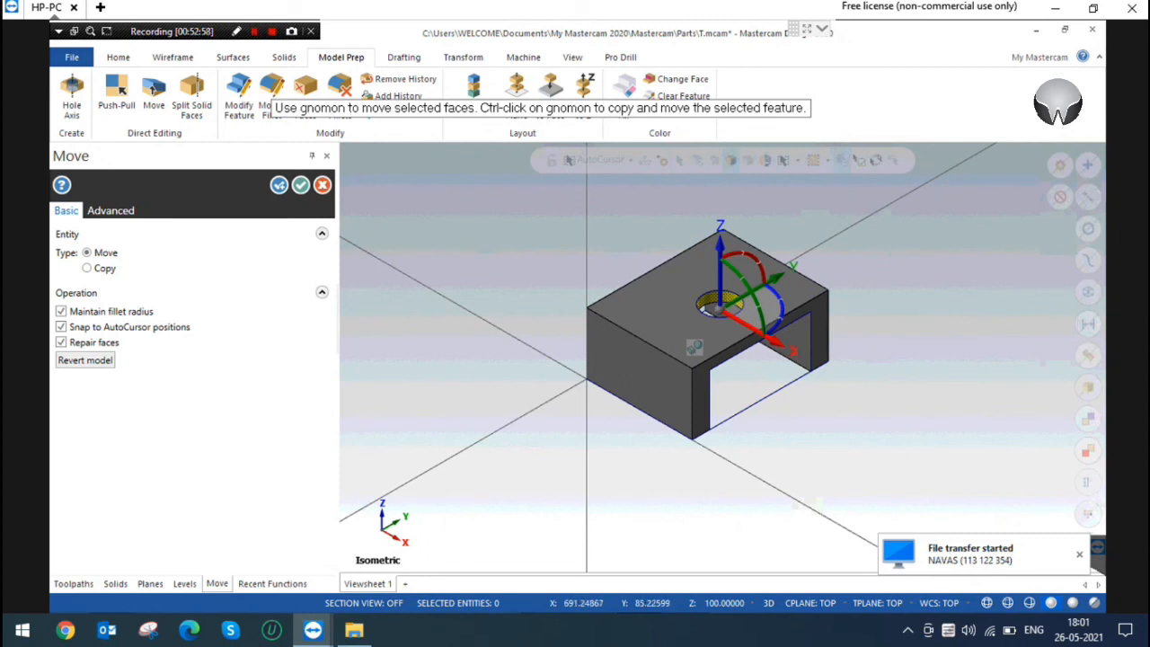
click(1079, 553)
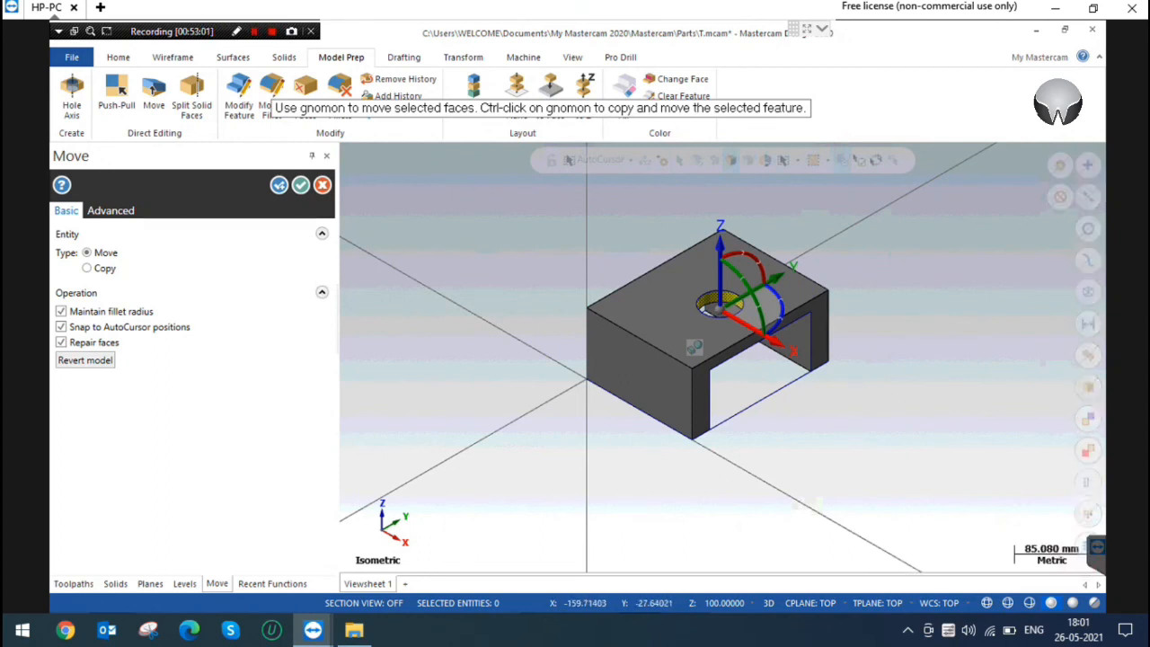
click(322, 185)
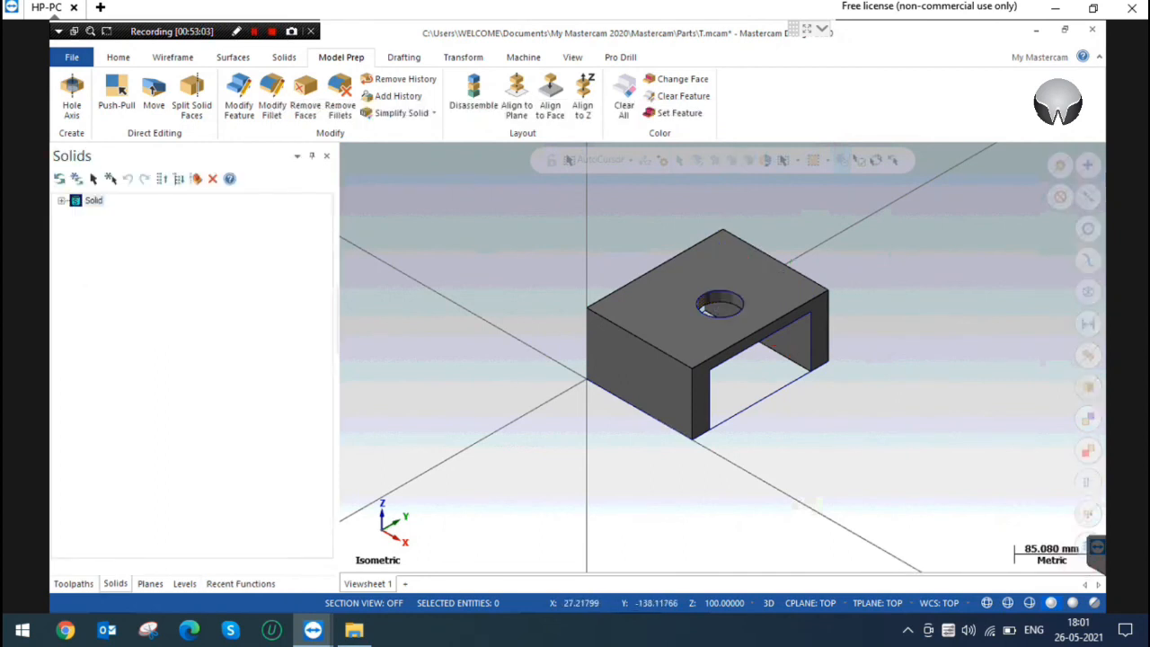
scroll(517, 371, down, 2)
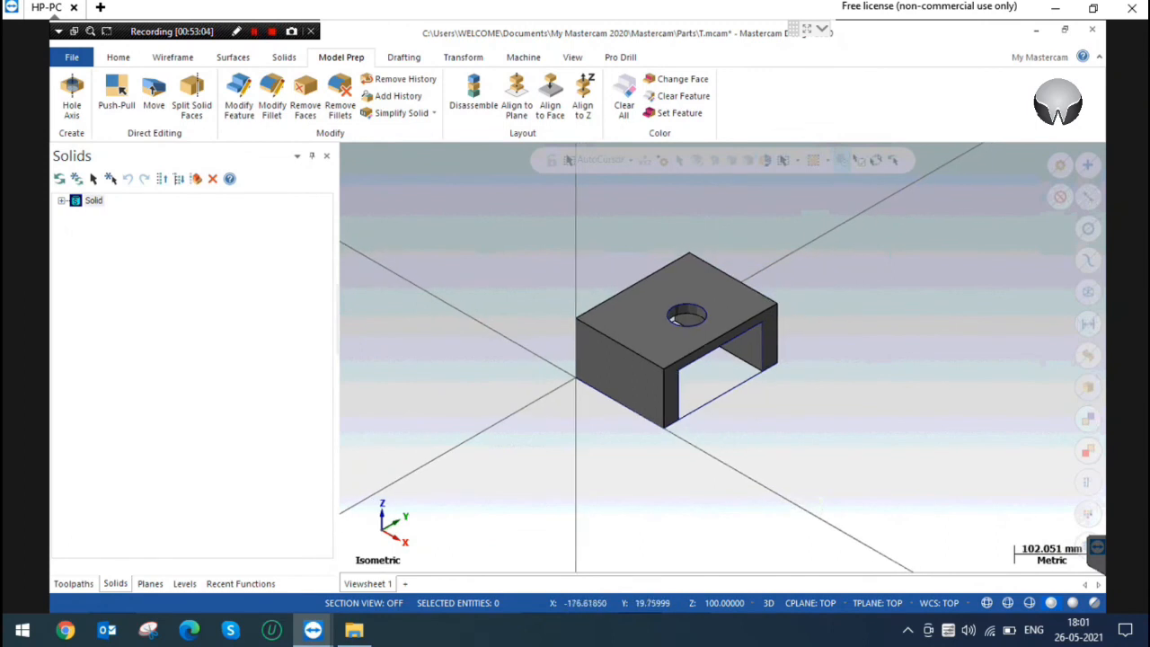
click(284, 57)
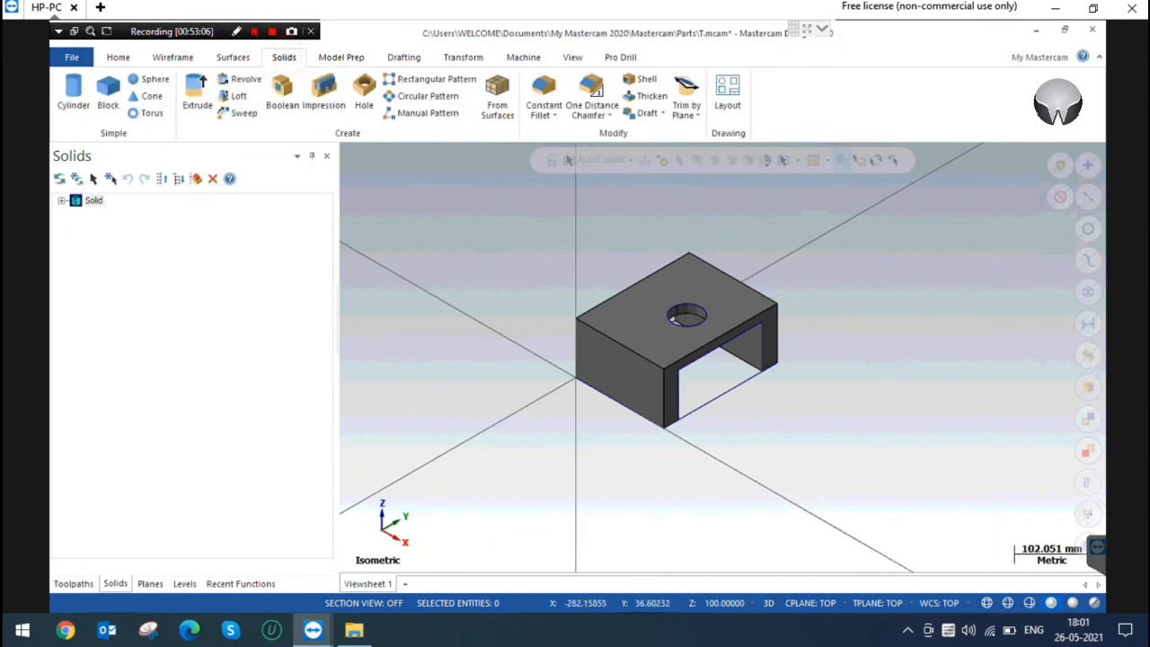